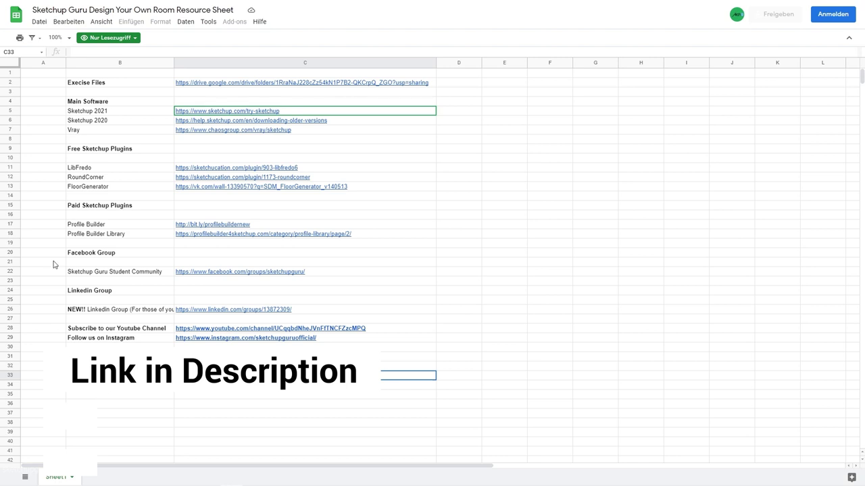
# Step: Open the SketchUp 2021 trial page from its link under Main Software in the resource sheet
pyautogui.click(267, 112)
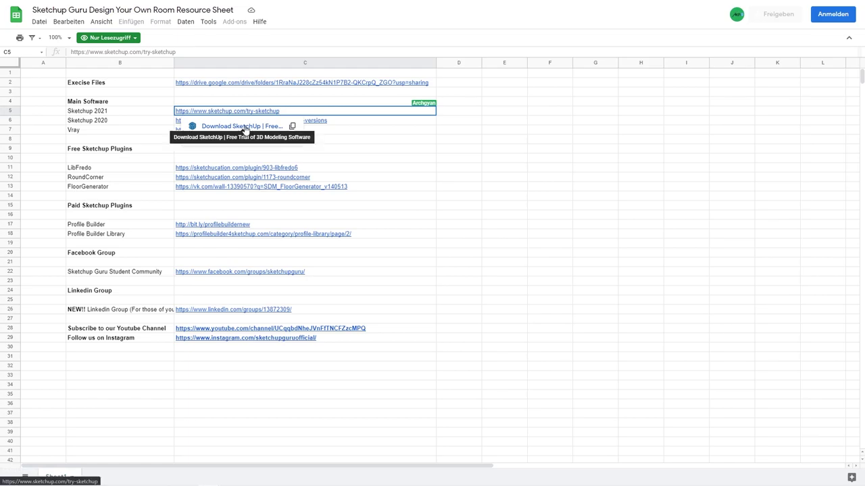
pyautogui.click(245, 128)
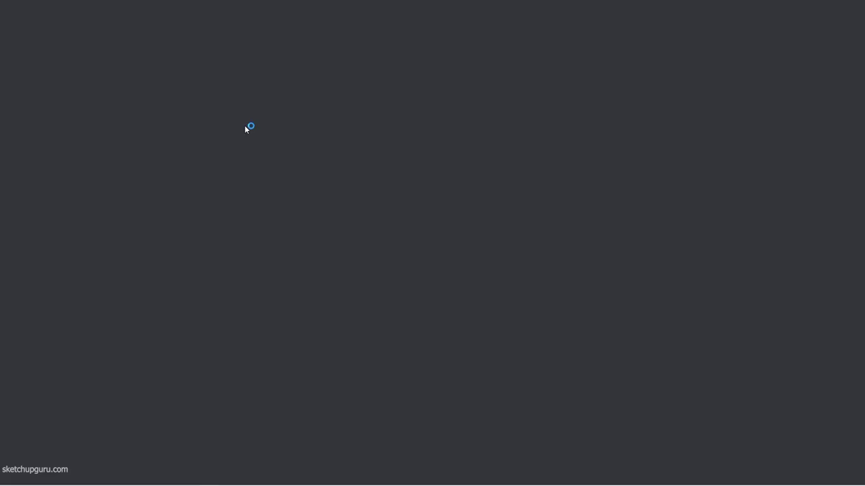
pyautogui.scroll(-1, 414, 413)
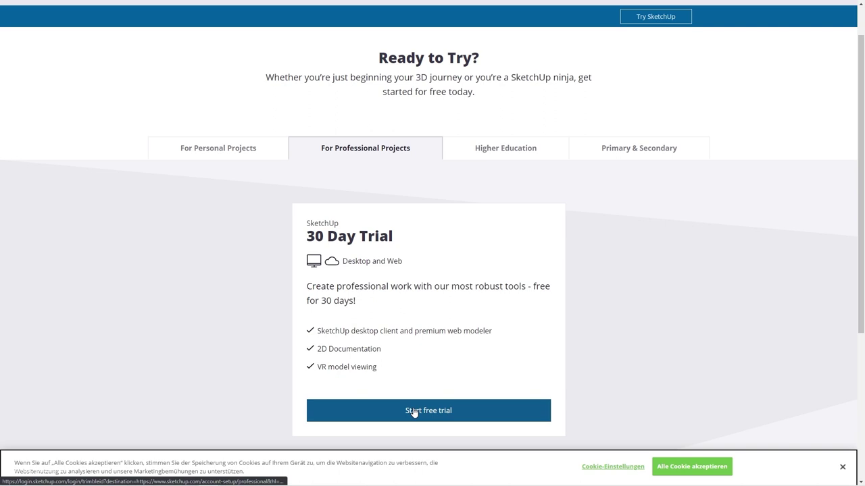
# Step: Compare the personal and professional project offers, start the professional 30-day free trial and accept all cookies
pyautogui.click(236, 154)
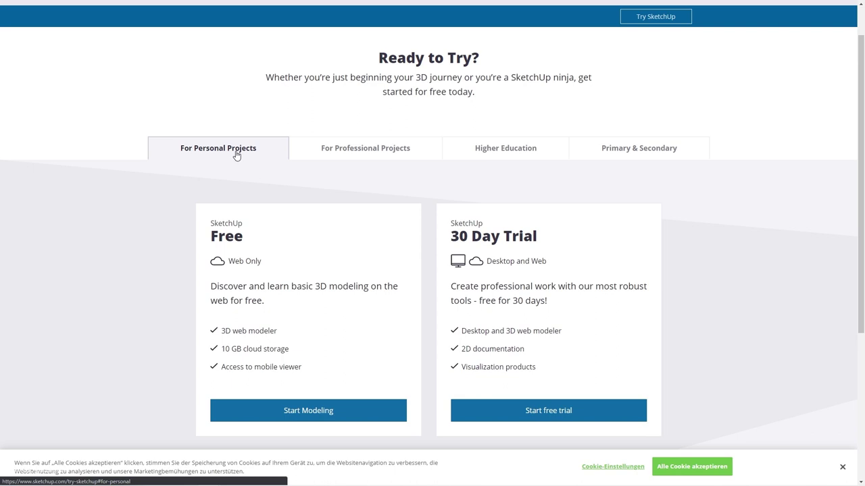
pyautogui.click(326, 150)
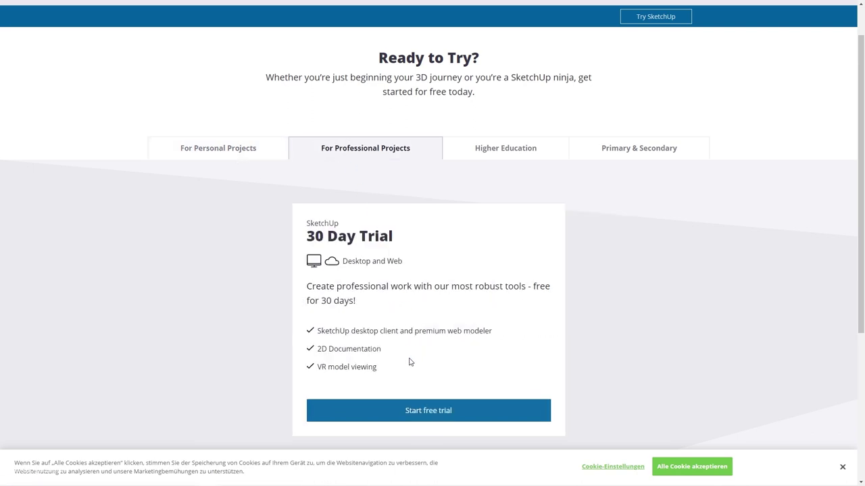
pyautogui.click(405, 409)
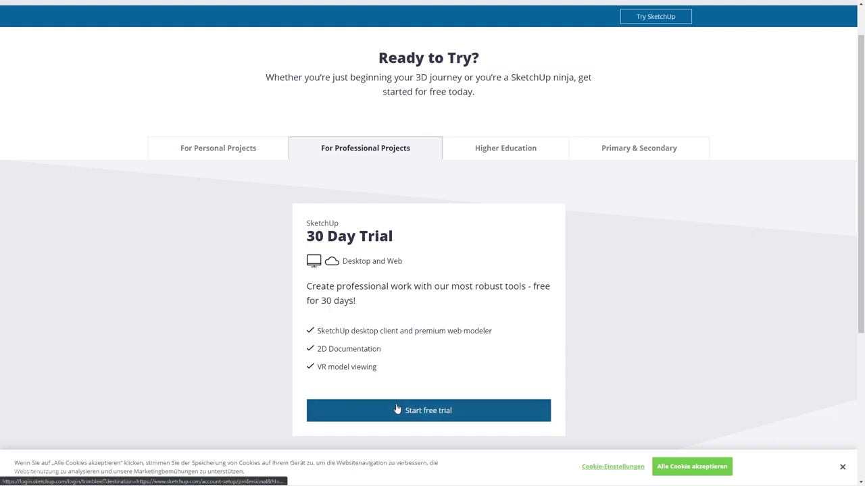
pyautogui.click(690, 466)
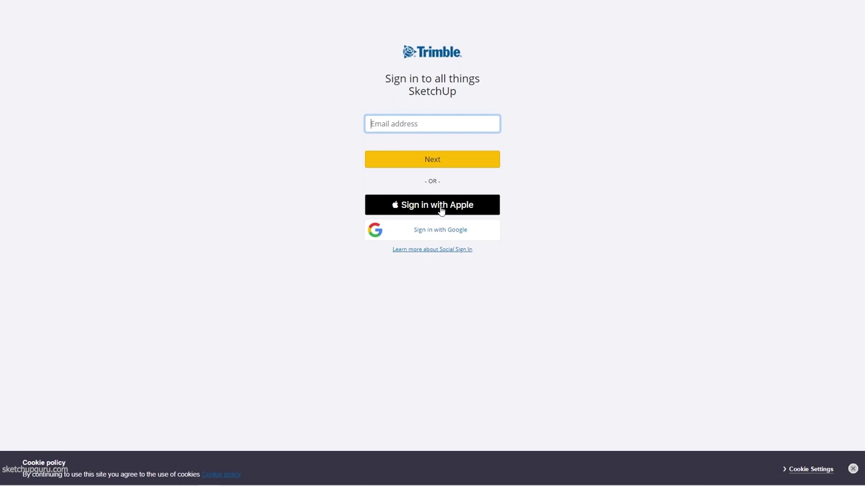
# Step: Sign in to Trimble with a Google account, entering the account's e-mail address and password
pyautogui.click(444, 229)
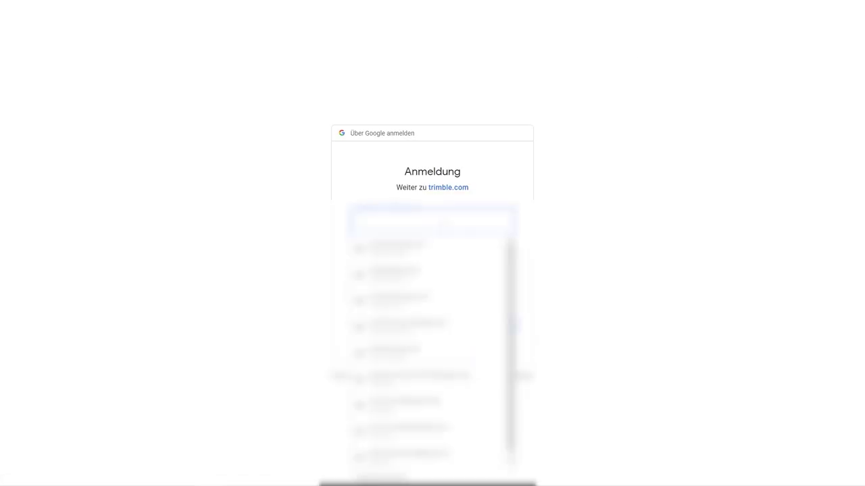
pyautogui.click(500, 324)
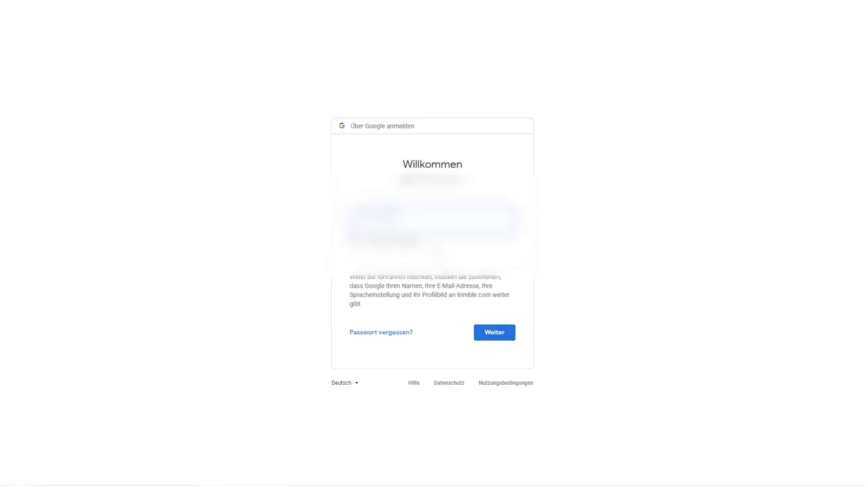
pyautogui.click(355, 243)
pyautogui.click(500, 335)
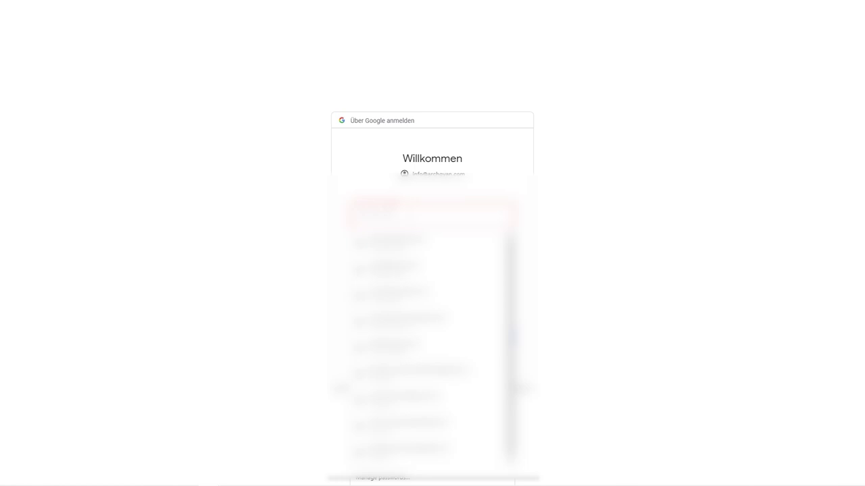
pyautogui.press('Return')
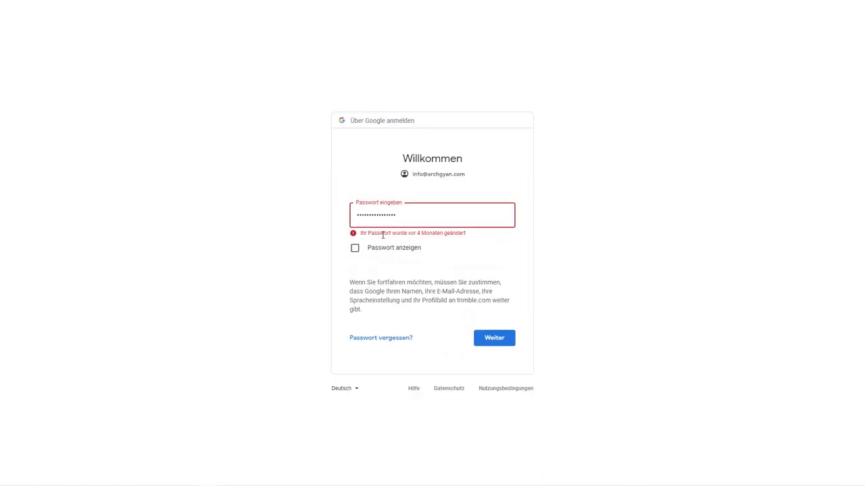
pyautogui.press('Return')
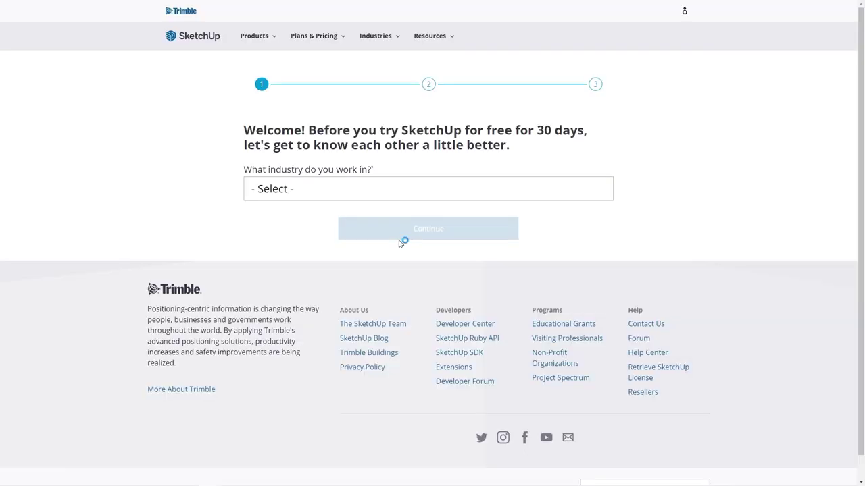
# Step: Set the industry to Interior Design and continue to the trial interests
pyautogui.click(371, 189)
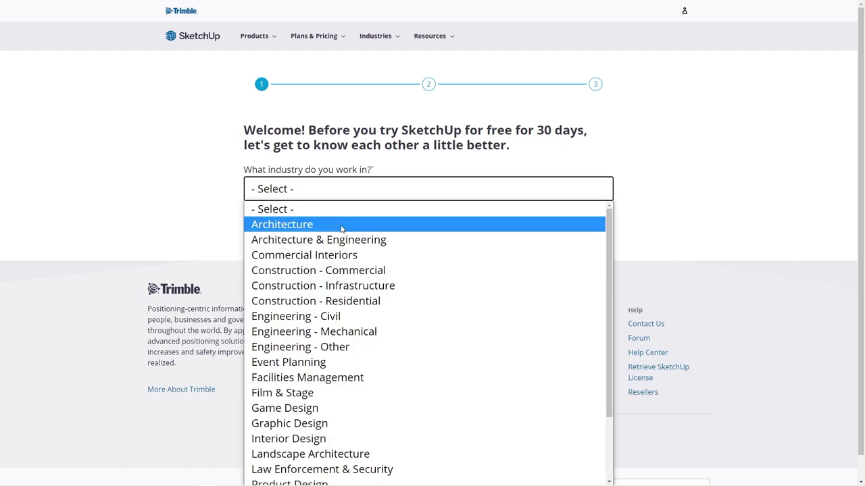
pyautogui.click(323, 285)
pyautogui.click(287, 188)
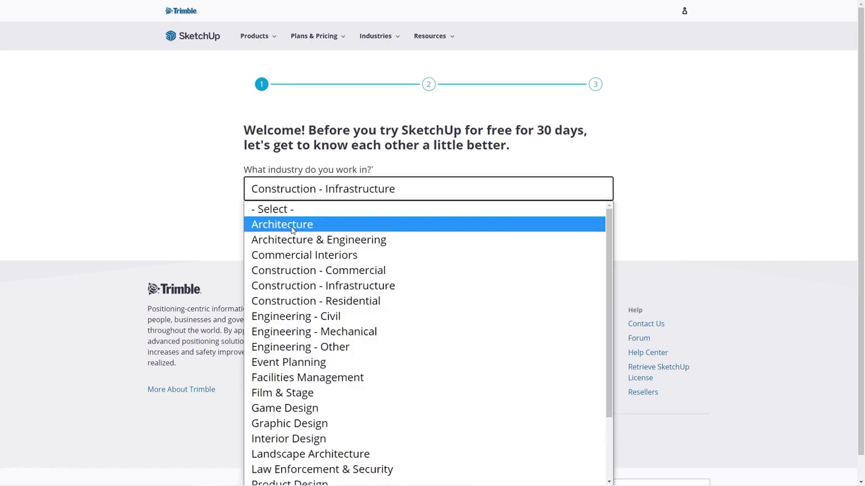
pyautogui.click(292, 439)
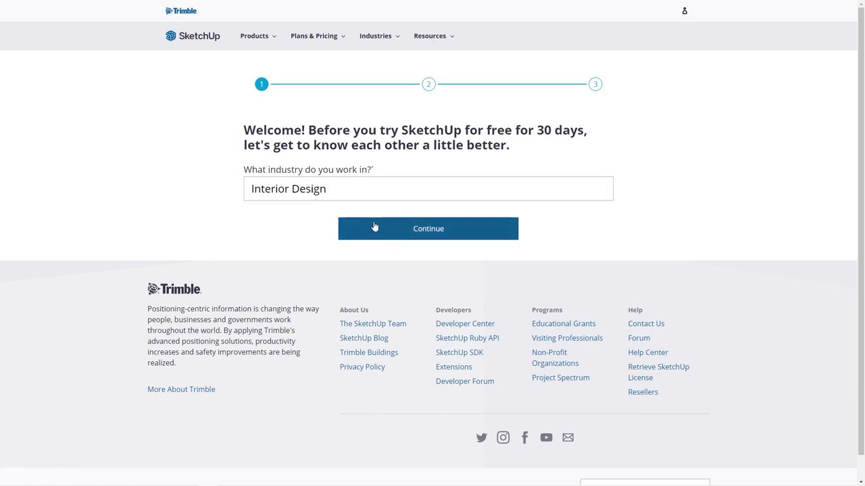
pyautogui.click(373, 228)
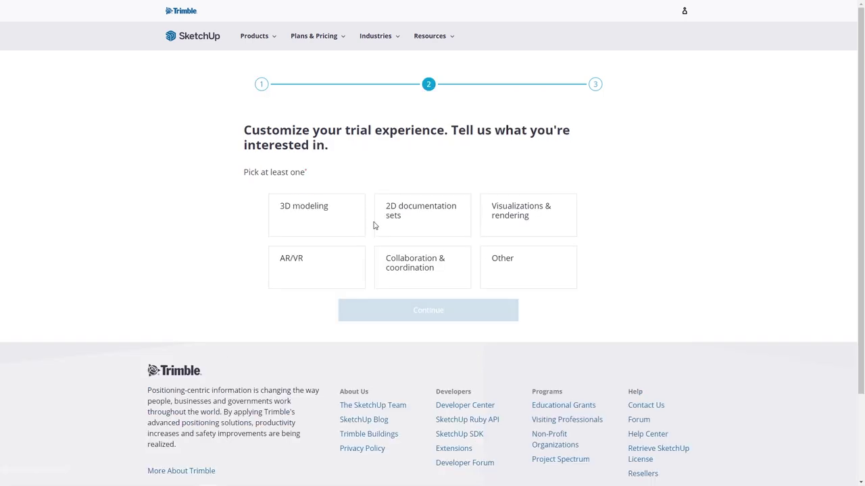
# Step: Choose 3D modeling, 2D documentation sets, and Visualizations & rendering as the trial interests and continue
pyautogui.click(326, 225)
pyautogui.click(401, 218)
pyautogui.click(503, 229)
pyautogui.click(445, 309)
# Step: Enter MPS Architects as the company and set the company size to 1
pyautogui.click(295, 184)
pyautogui.write('MPS Architects')
pyautogui.click(471, 191)
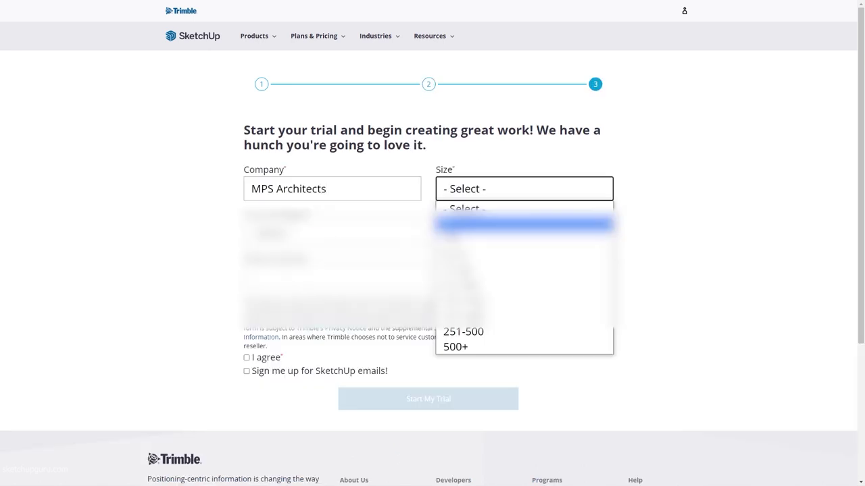
pyautogui.click(470, 224)
pyautogui.click(471, 191)
# Step: Select the country, agree to the terms without signing up for SketchUp emails, and start the trial
pyautogui.click(471, 233)
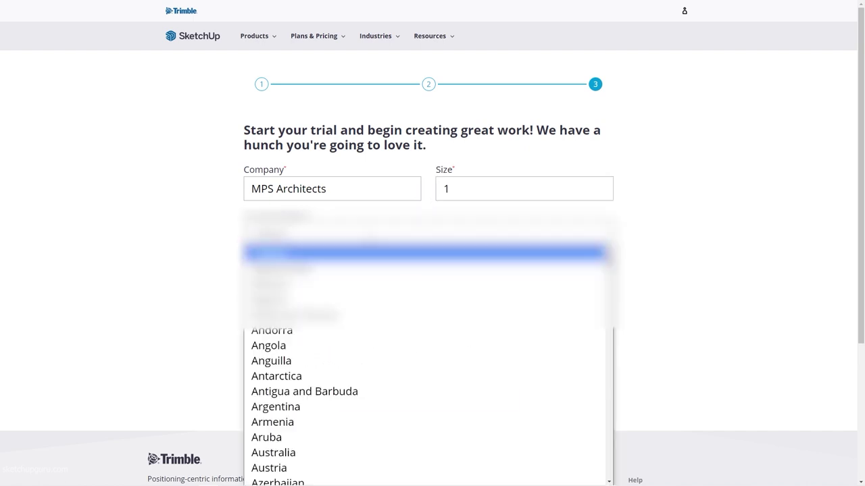
pyautogui.click(471, 378)
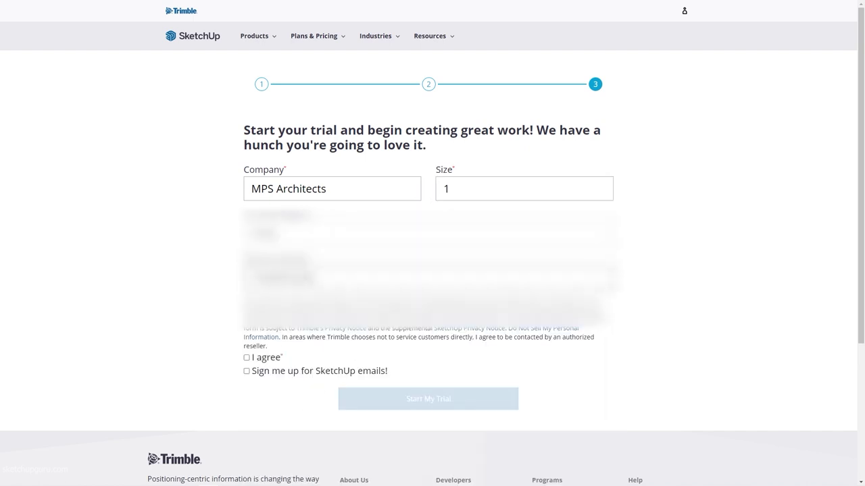
pyautogui.click(247, 359)
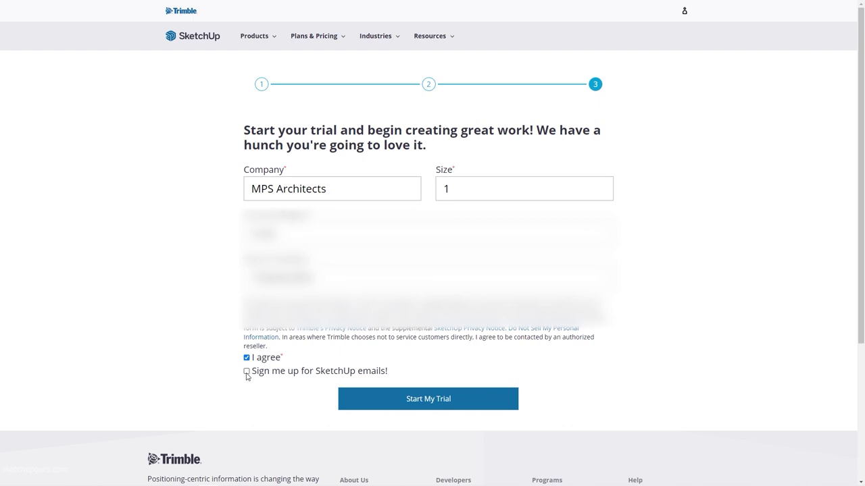
pyautogui.click(390, 398)
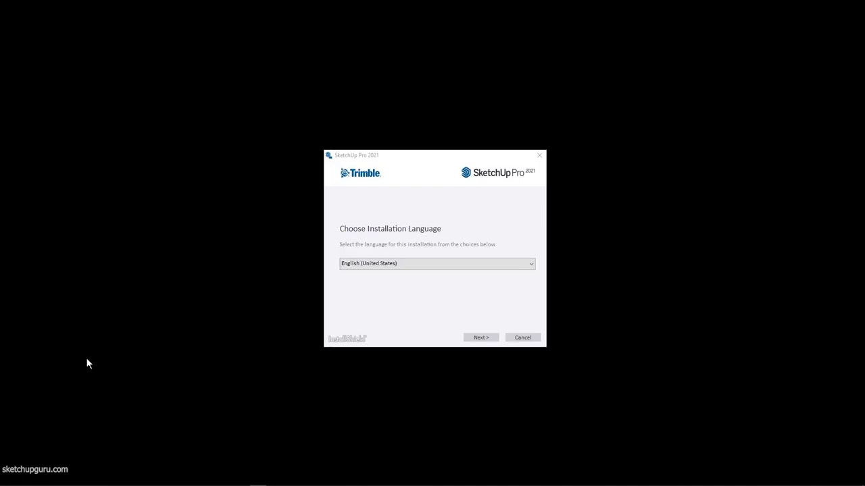
# Step: Keep English (United States) as the installation language for SketchUp Pro 2021 and continue
pyautogui.click(383, 264)
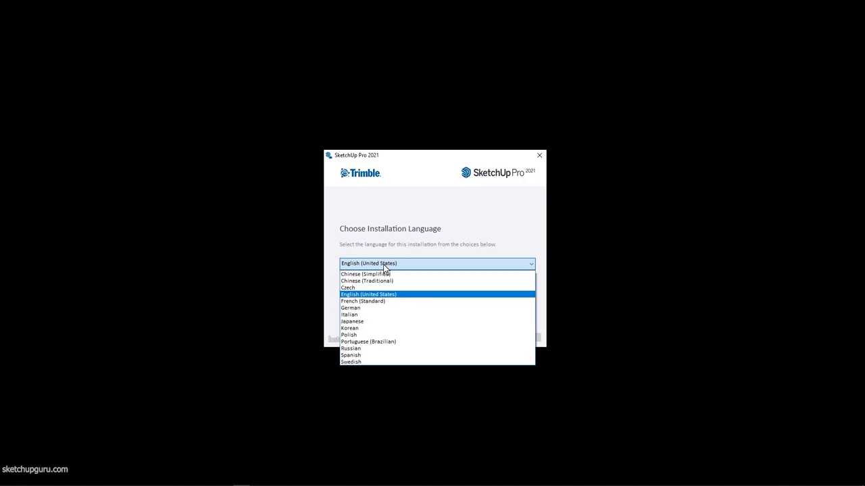
pyautogui.click(383, 264)
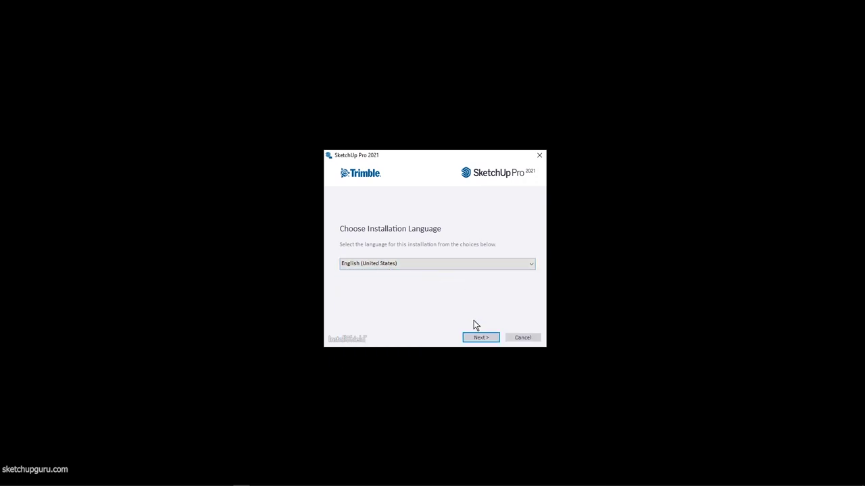
pyautogui.click(484, 337)
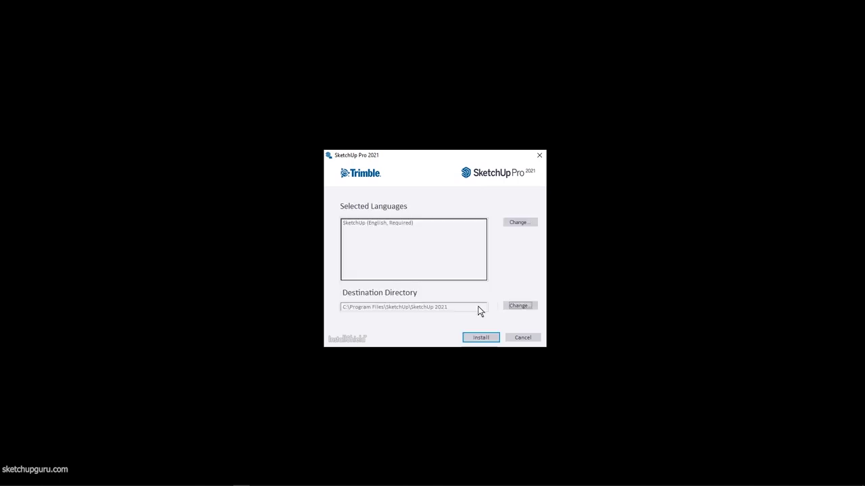
# Step: Set the installation destination to a new folder named Sketchup 2021 inside F:\05_Program Files
pyautogui.click(516, 306)
pyautogui.moveTo(396, 186); pyautogui.dragTo(183, 156)
pyautogui.doubleClick(188, 215)
pyautogui.doubleClick(241, 247)
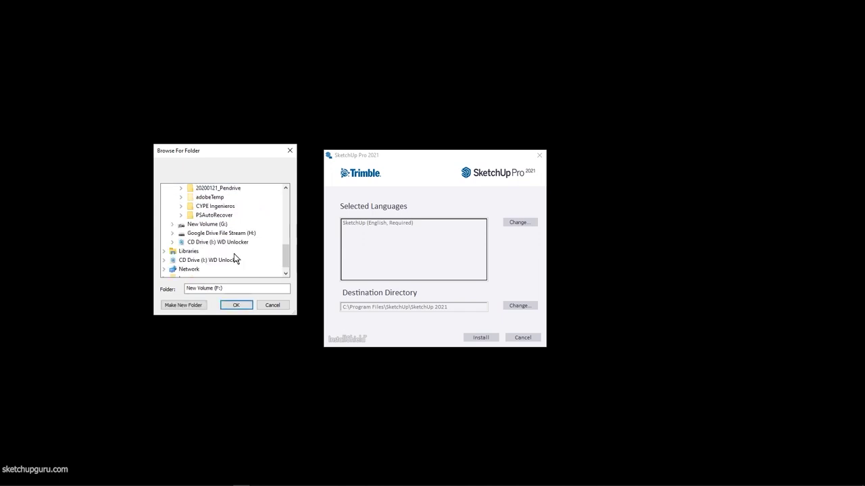
pyautogui.doubleClick(234, 254)
pyautogui.scroll(-5, 262, 257)
pyautogui.click(193, 304)
pyautogui.write('Sketchup 2021')
pyautogui.press('Return')
pyautogui.click(234, 304)
# Step: Install SketchUp Pro 2021 and finish the installer
pyautogui.click(484, 339)
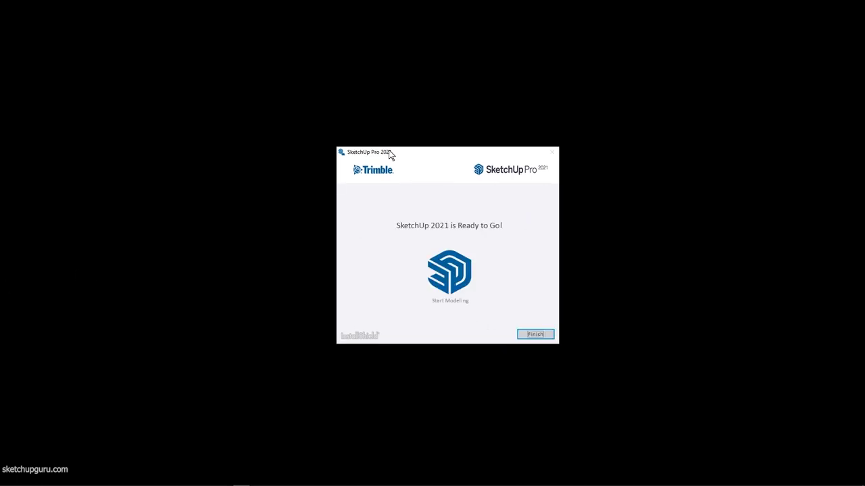
pyautogui.click(541, 335)
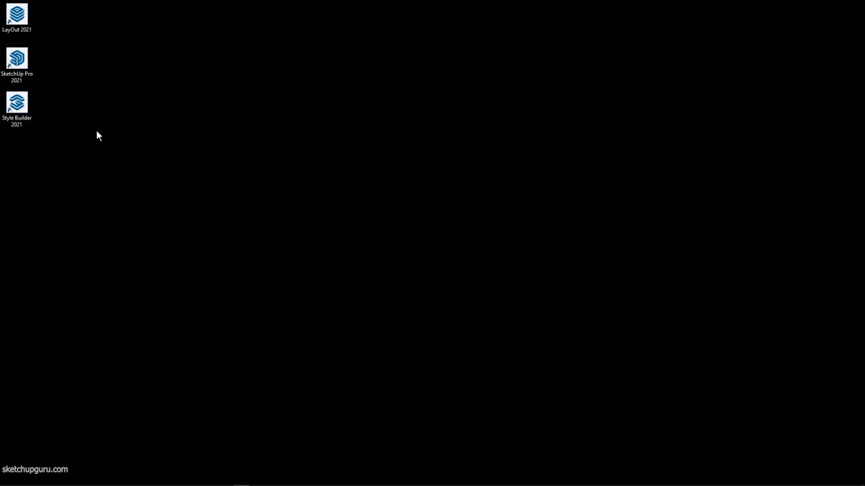
# Step: Launch SketchUp Pro 2021 from the desktop and accept the SketchUp License Agreement
pyautogui.click(21, 58)
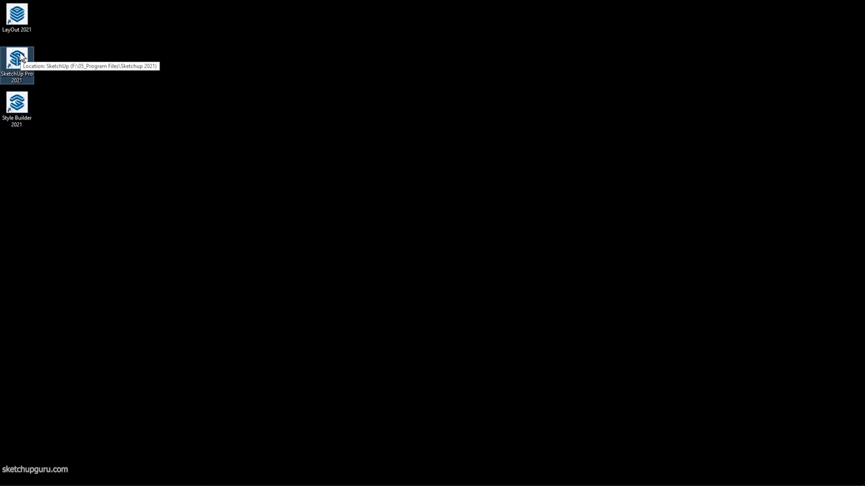
pyautogui.rightClick(19, 52)
pyautogui.click(27, 59)
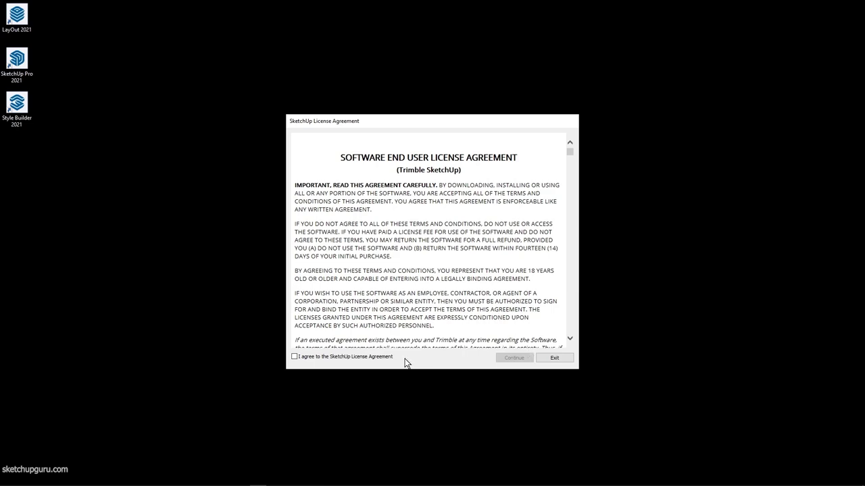
pyautogui.click(357, 356)
pyautogui.click(511, 358)
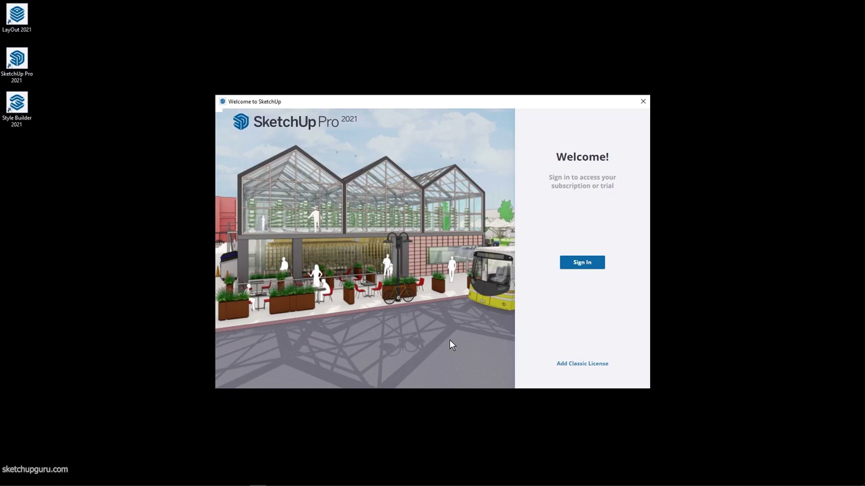
# Step: Sign in to SketchUp with an existing Google account in the browser, and close the browser window
pyautogui.click(596, 262)
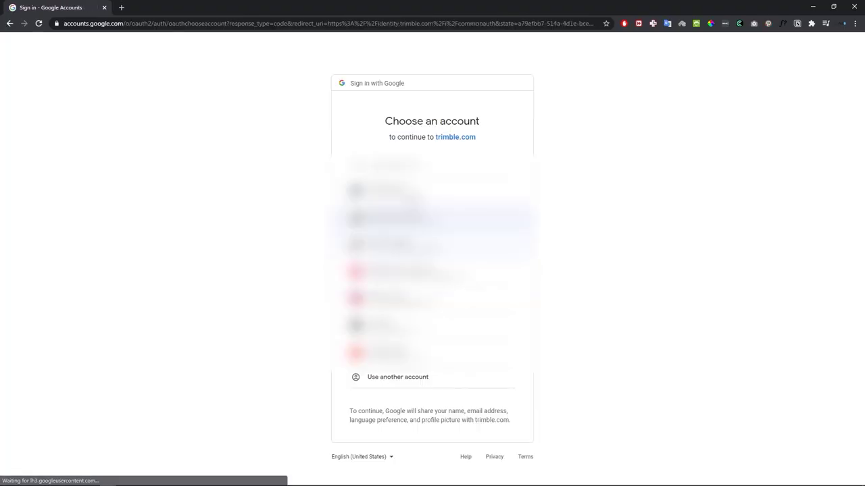
pyautogui.click(415, 167)
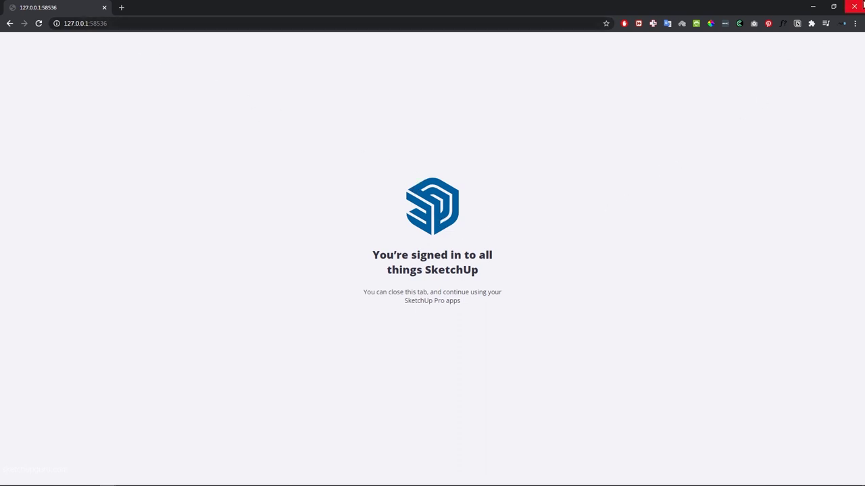
pyautogui.click(854, 7)
# Step: Continue to the SketchUp start window and choose the Architectural template in inches for a new model
pyautogui.click(584, 270)
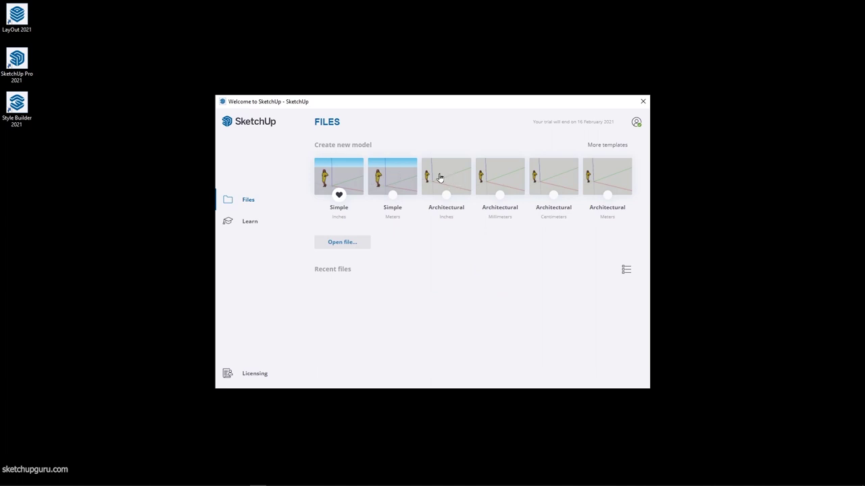
pyautogui.click(439, 177)
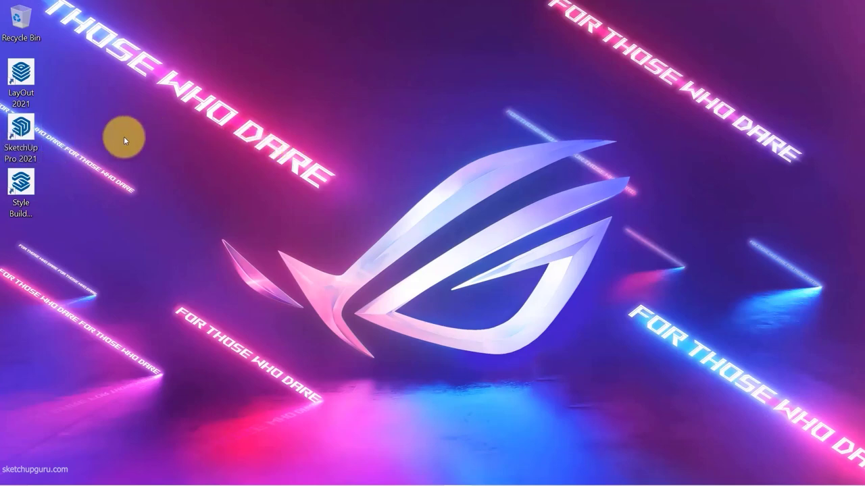
# Step: Launch SketchUp Pro 2021 from its desktop shortcut
pyautogui.doubleClick(30, 129)
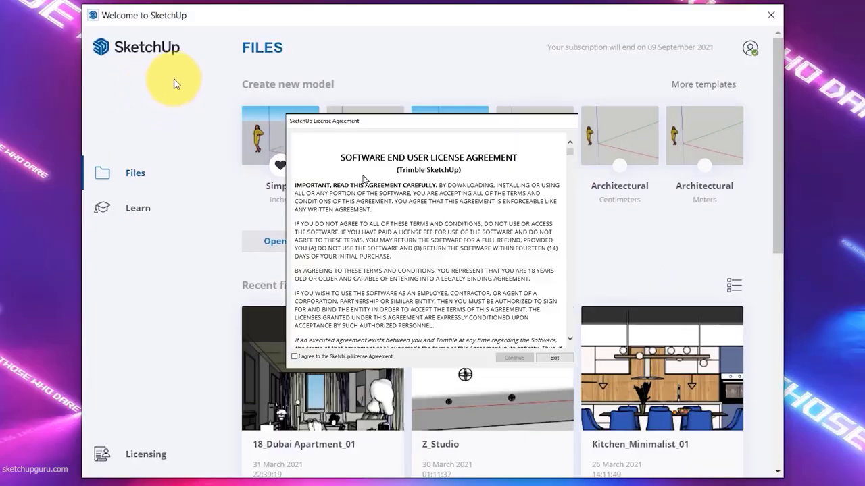
# Step: Accept the SketchUp License Agreement, and activate the free 30-day trial by signing in with an existing Google account in the browser
pyautogui.click(352, 356)
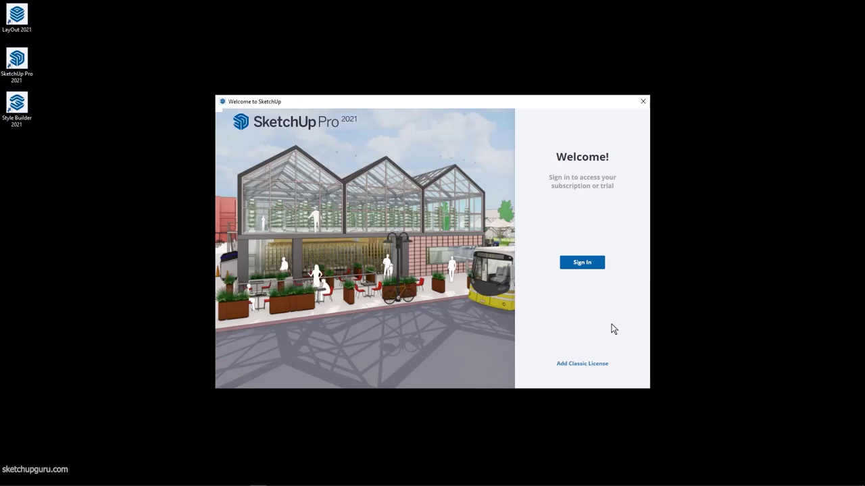
pyautogui.click(597, 265)
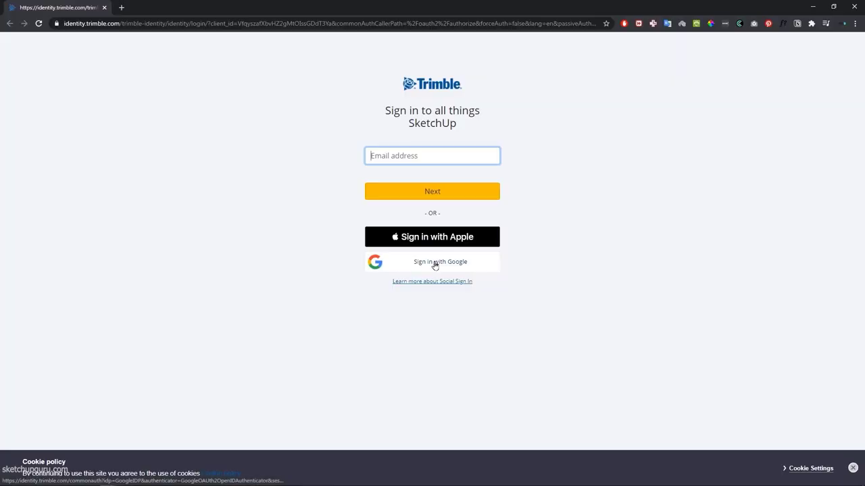
pyautogui.click(434, 264)
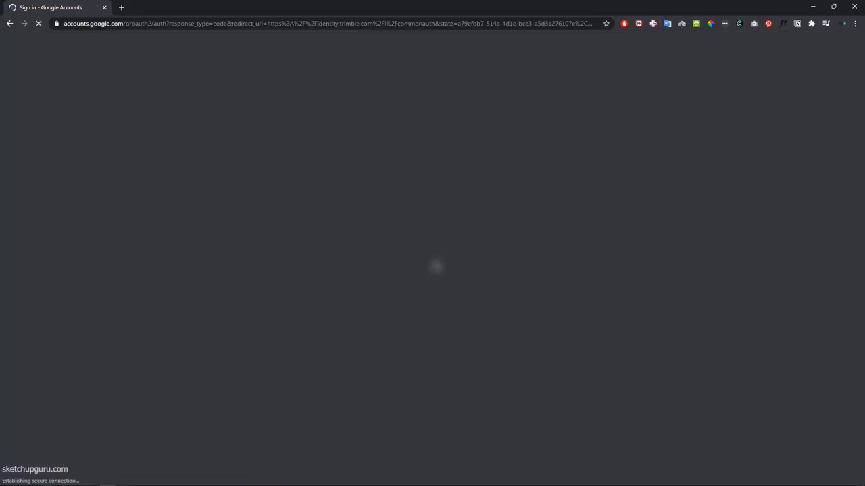
pyautogui.click(419, 169)
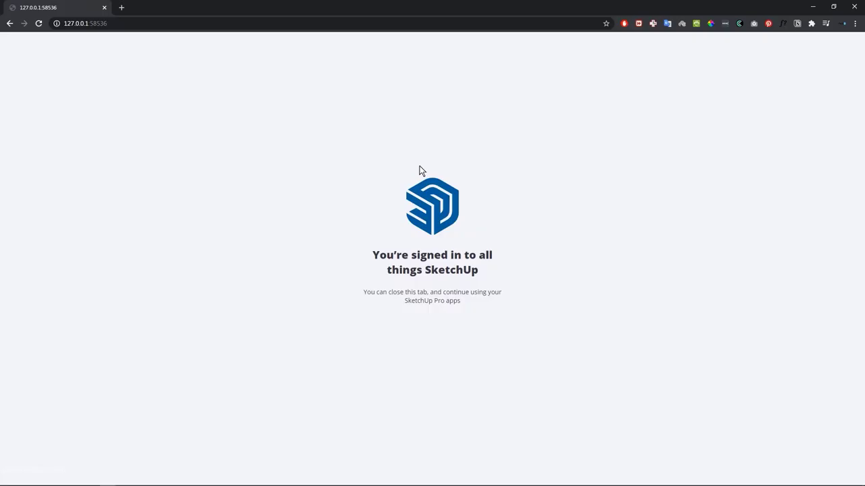
pyautogui.hotkey('ctrl', 'w')
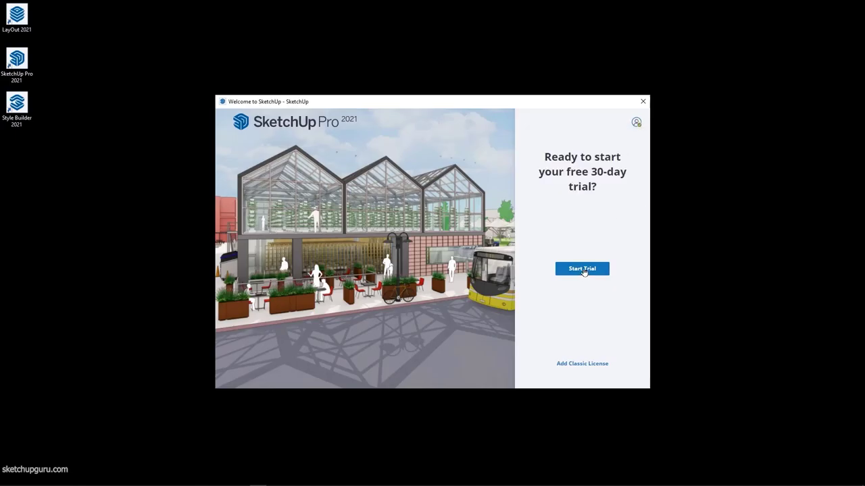
pyautogui.click(584, 271)
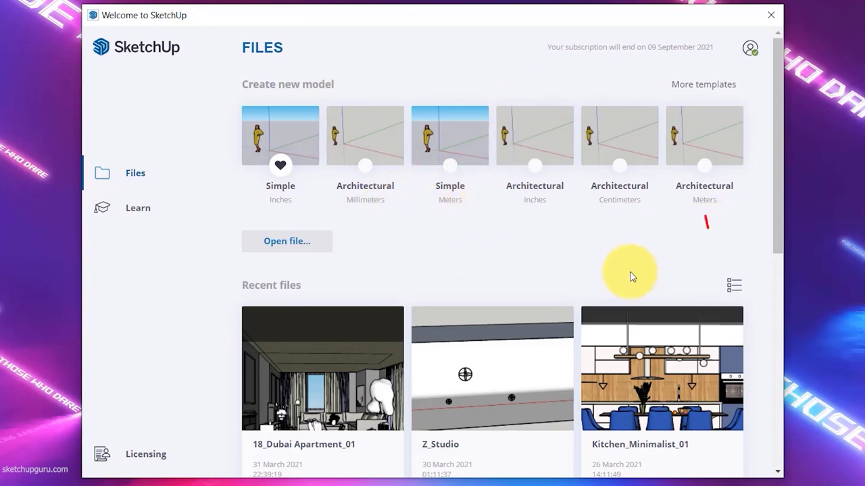
# Step: Browse the full collection of default model templates and return to the start window's files overview
pyautogui.click(711, 94)
pyautogui.scroll(-2, 514, 233)
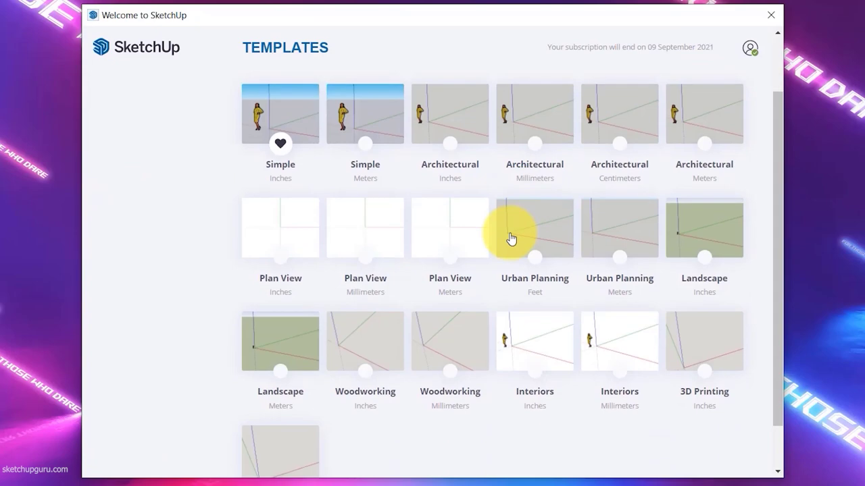
pyautogui.scroll(-1, 494, 271)
pyautogui.scroll(3, 419, 325)
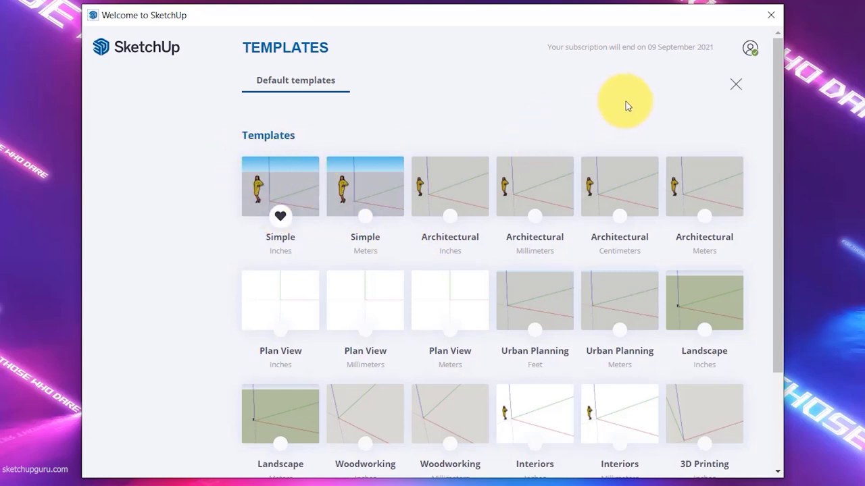
pyautogui.click(735, 85)
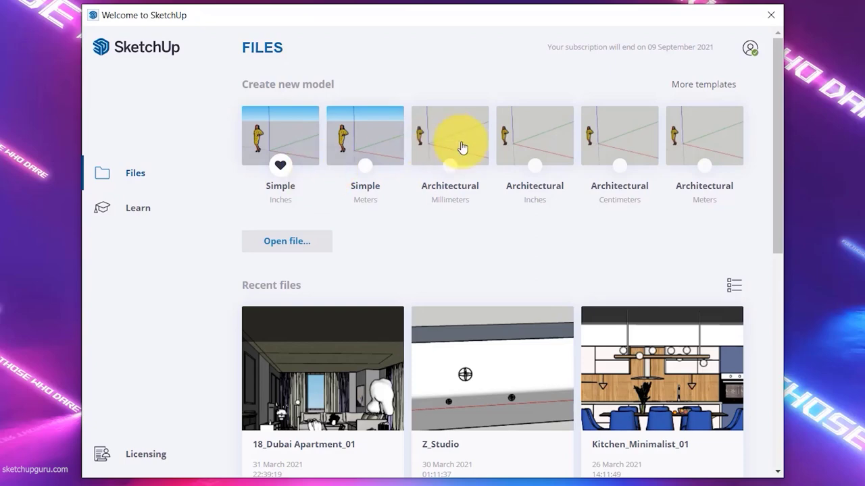
# Step: Make the Simple template in meters the default and create a new model from it
pyautogui.click(366, 165)
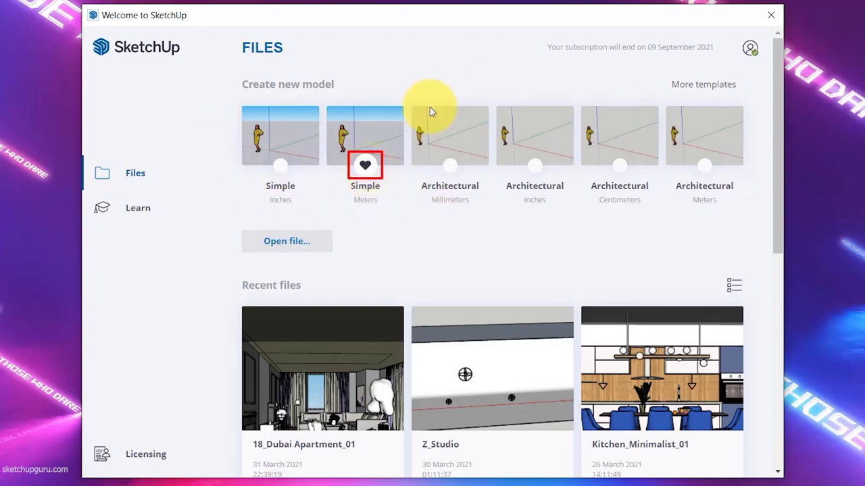
pyautogui.click(368, 129)
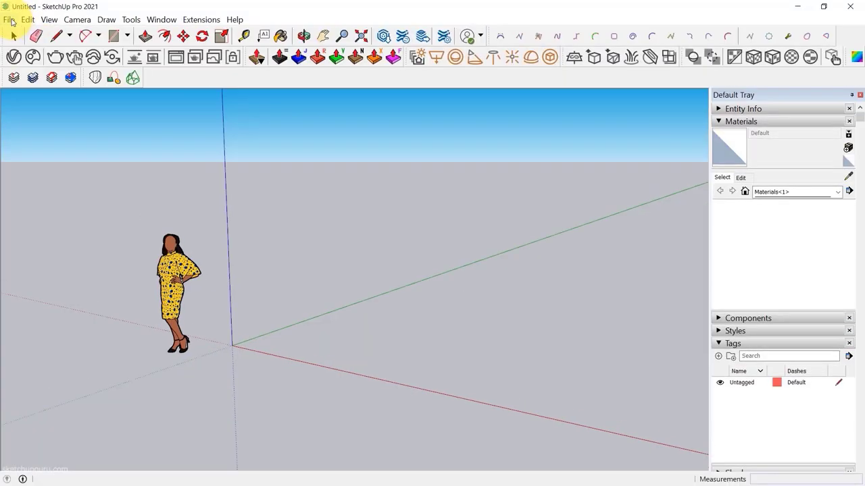
pyautogui.click(10, 20)
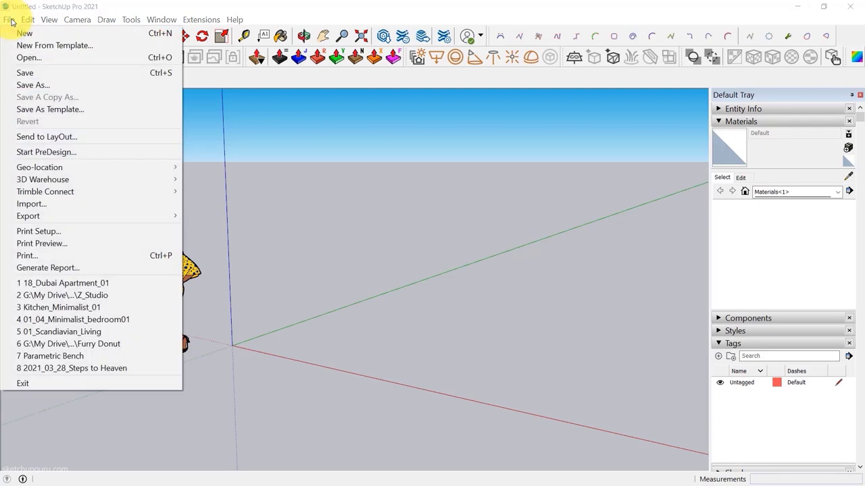
pyautogui.click(10, 20)
pyautogui.click(20, 33)
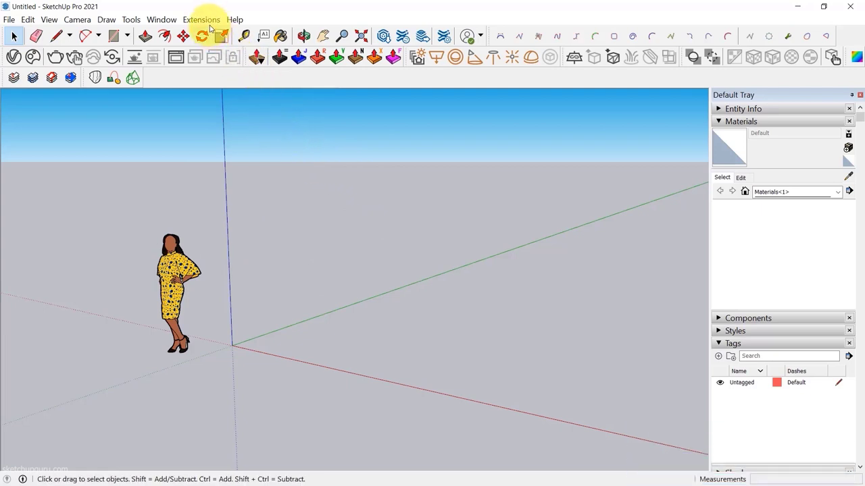
# Step: Reopen the Welcome to SketchUp window, try other default templates, and create a new model from the Simple template in inches
pyautogui.click(234, 21)
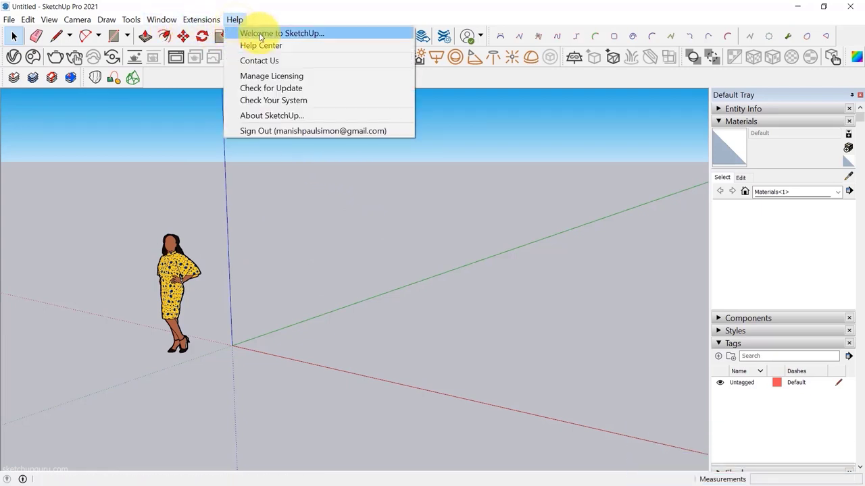
pyautogui.click(258, 32)
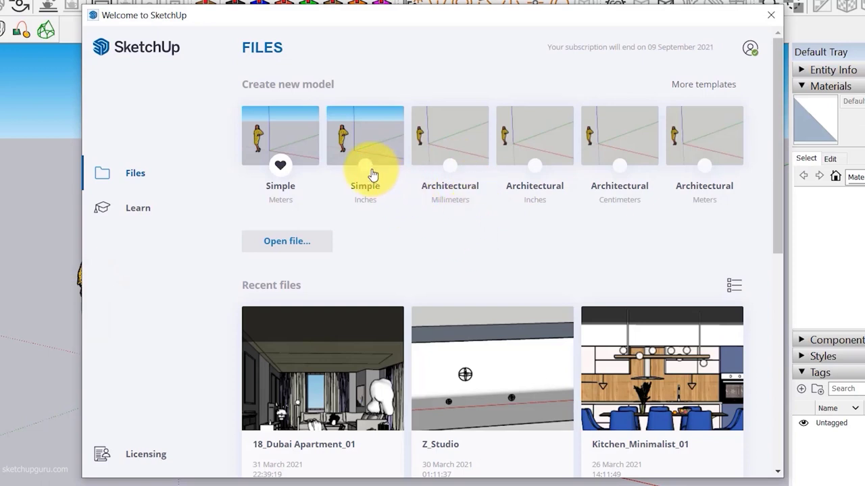
pyautogui.click(367, 169)
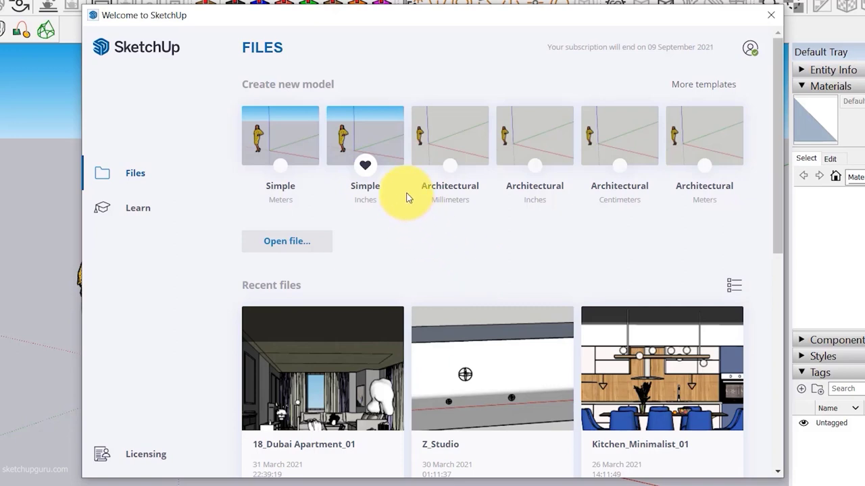
pyautogui.click(535, 166)
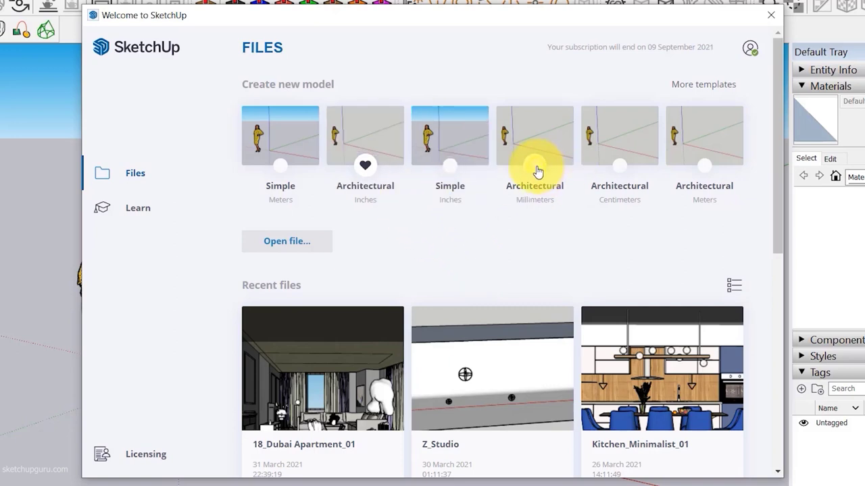
pyautogui.click(535, 166)
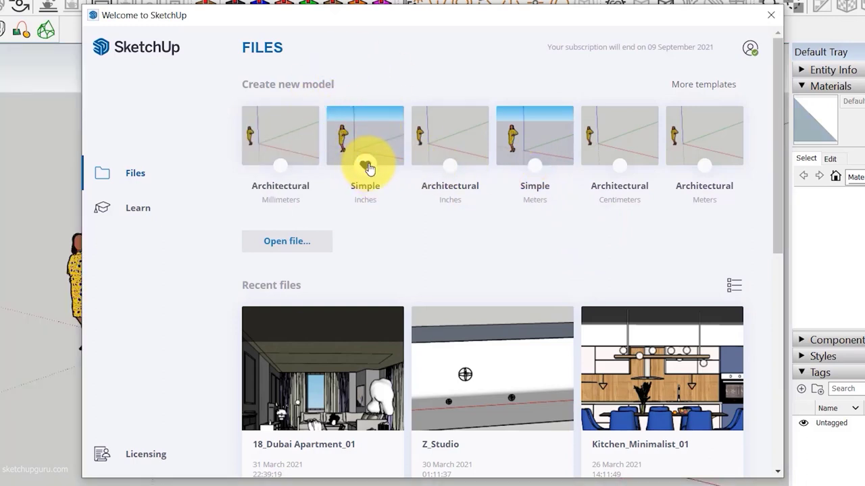
pyautogui.click(367, 123)
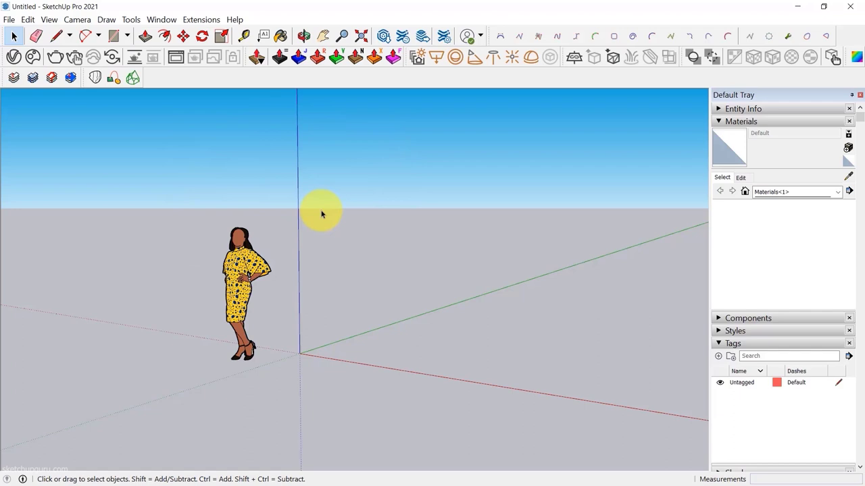
# Step: Check the measurement units format and precision in the model's information settings, and close them
pyautogui.click(162, 24)
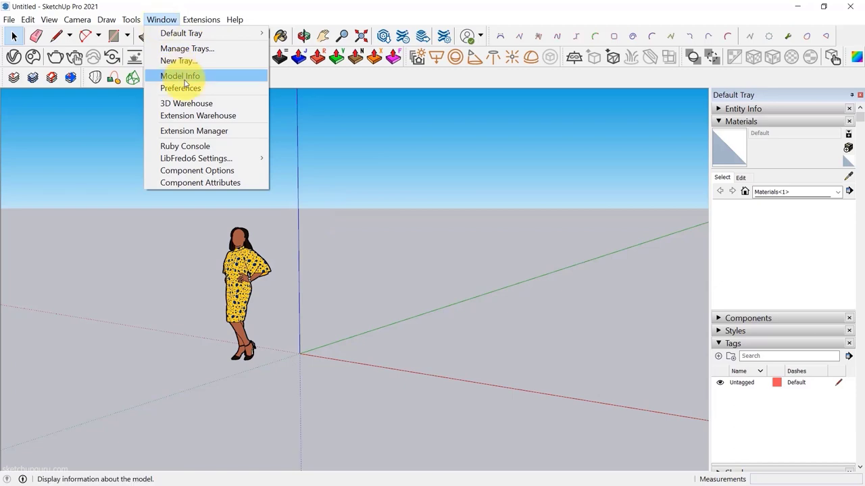
pyautogui.click(185, 80)
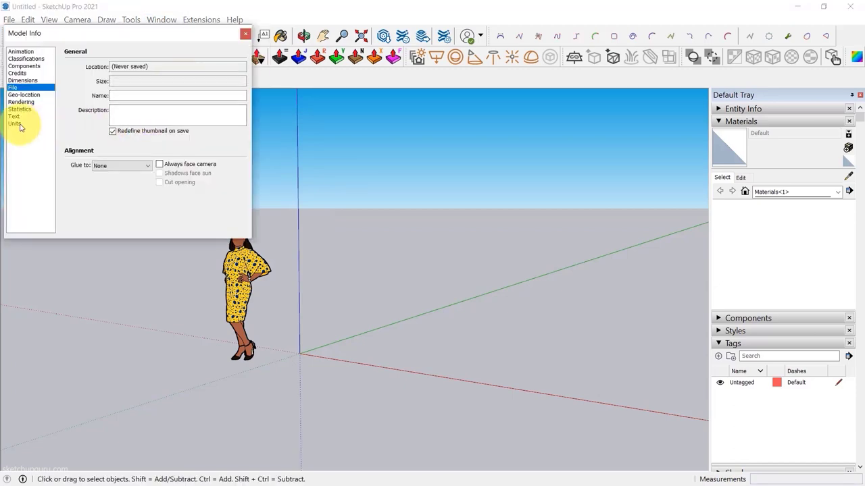
pyautogui.click(15, 123)
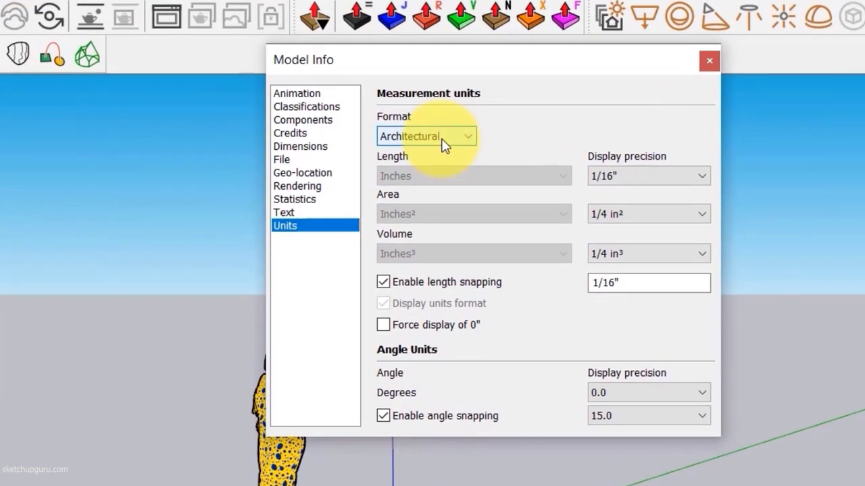
pyautogui.click(100, 75)
pyautogui.click(554, 112)
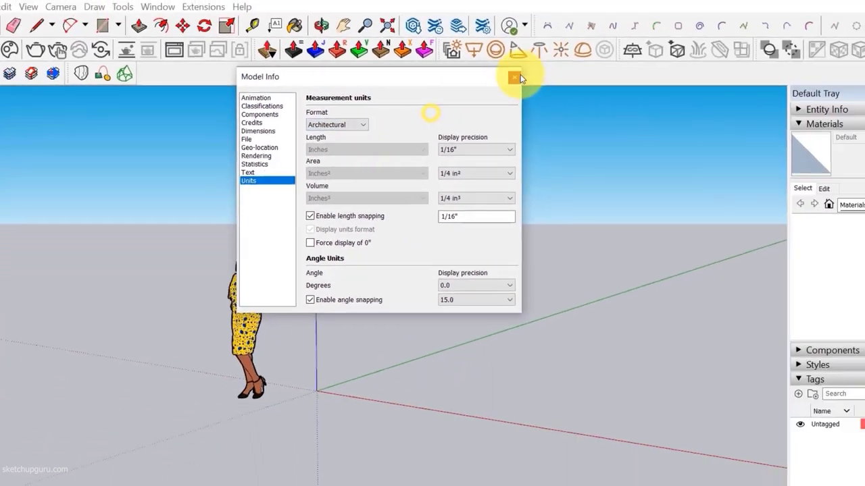
pyautogui.click(709, 60)
# Step: Bring back the Welcome to SketchUp window and start another new model from the favourite Simple template in inches
pyautogui.click(200, 19)
pyautogui.moveTo(234, 20)
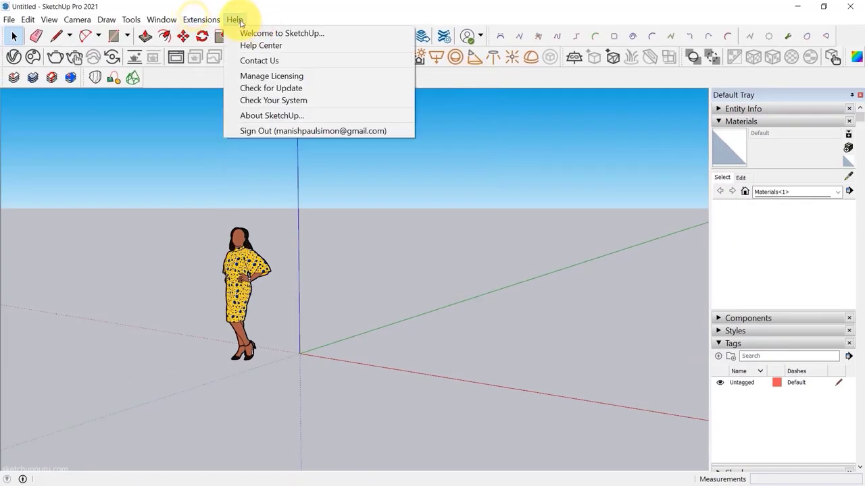
pyautogui.click(242, 34)
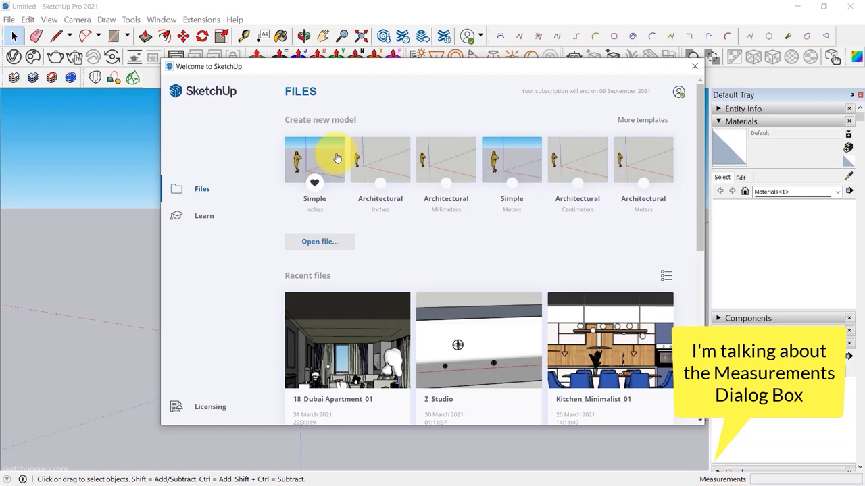
pyautogui.click(337, 159)
# Step: Undock and close Curviloft and the other extension toolbars, keeping only the Getting Started toolbar
pyautogui.moveTo(83, 74); pyautogui.dragTo(181, 143)
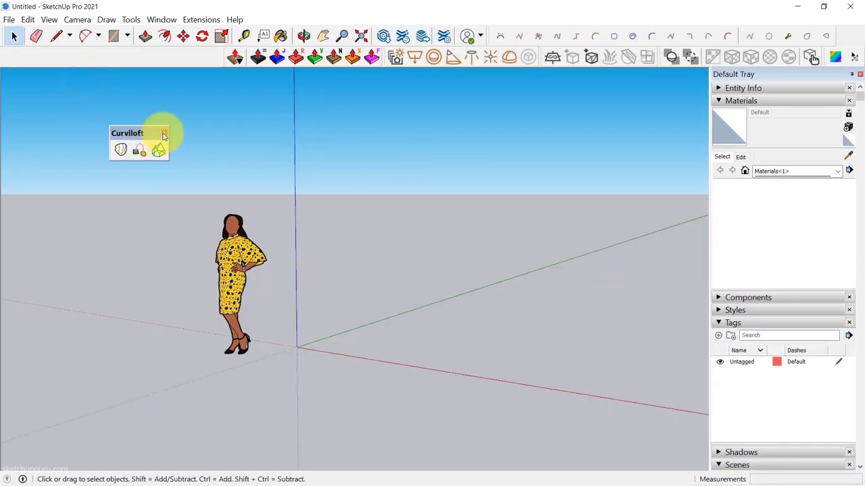
pyautogui.click(163, 132)
pyautogui.moveTo(229, 56); pyautogui.dragTo(267, 135)
pyautogui.click(350, 124)
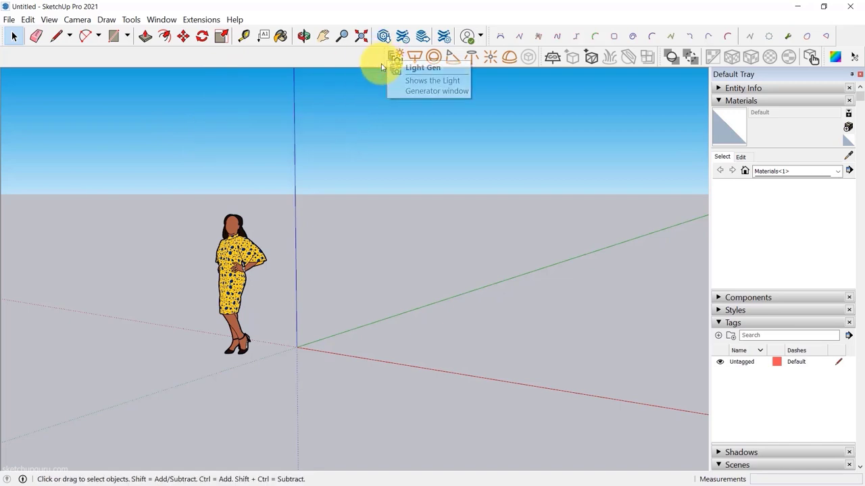
pyautogui.moveTo(387, 58); pyautogui.dragTo(313, 130)
pyautogui.click(304, 127)
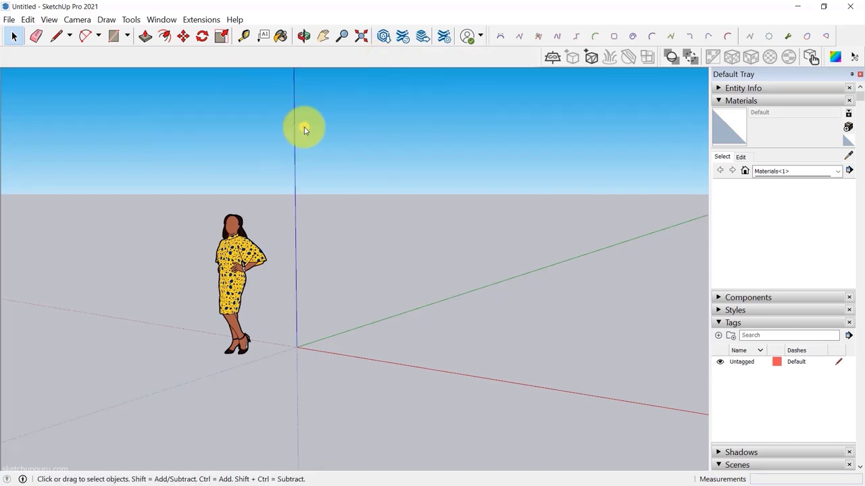
pyautogui.moveTo(540, 58); pyautogui.dragTo(418, 137)
pyautogui.click(372, 137)
pyautogui.moveTo(822, 57); pyautogui.dragTo(360, 169)
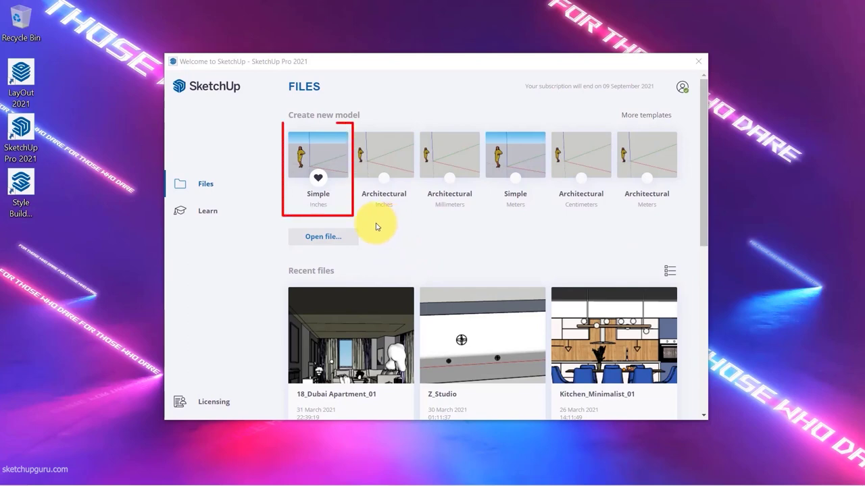
# Step: Start a fresh model from the Simple template in inches with the Select tool active
pyautogui.click(318, 149)
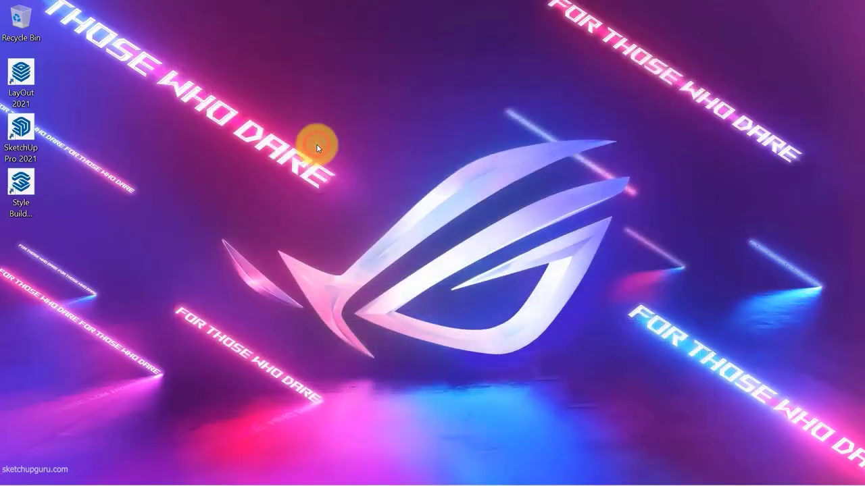
pyautogui.press('space')
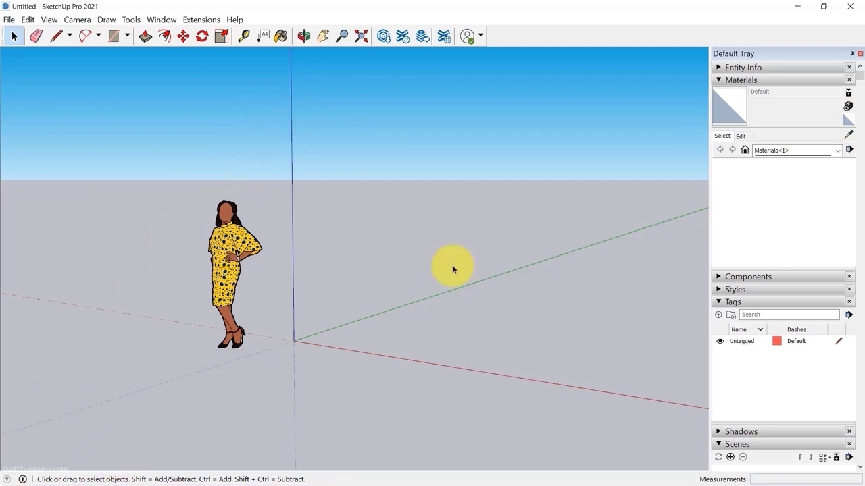
pyautogui.click(11, 21)
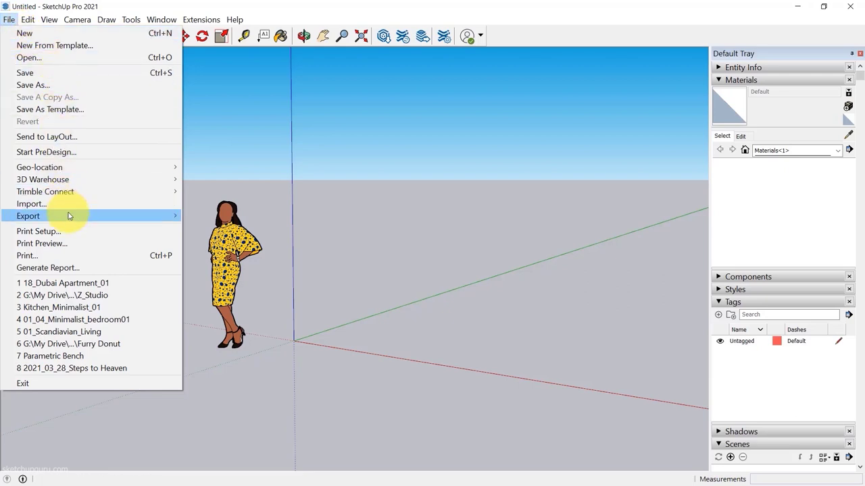
pyautogui.moveTo(68, 216)
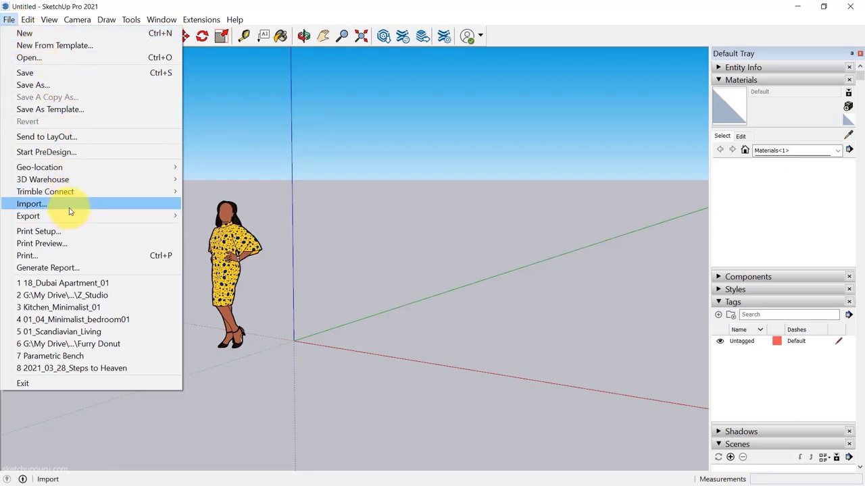
pyautogui.moveTo(29, 21)
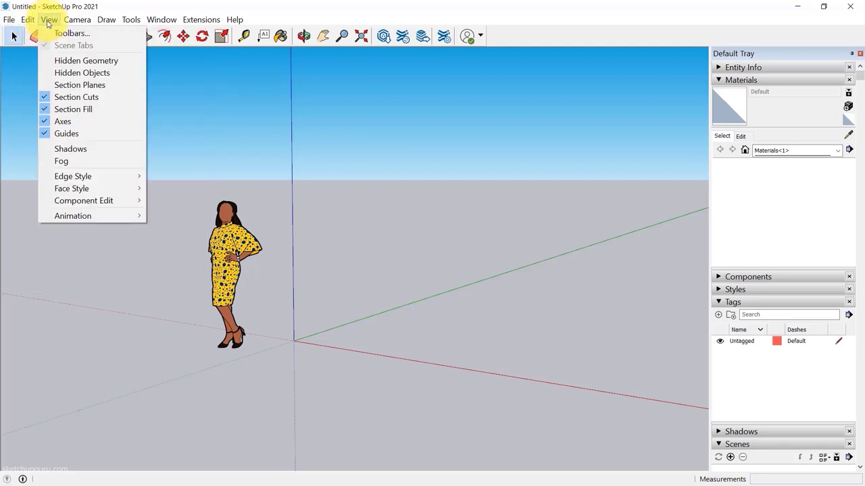
# Step: Turn the Shadows toolbar on and off again in the list of available toolbars, and close the list
pyautogui.click(70, 34)
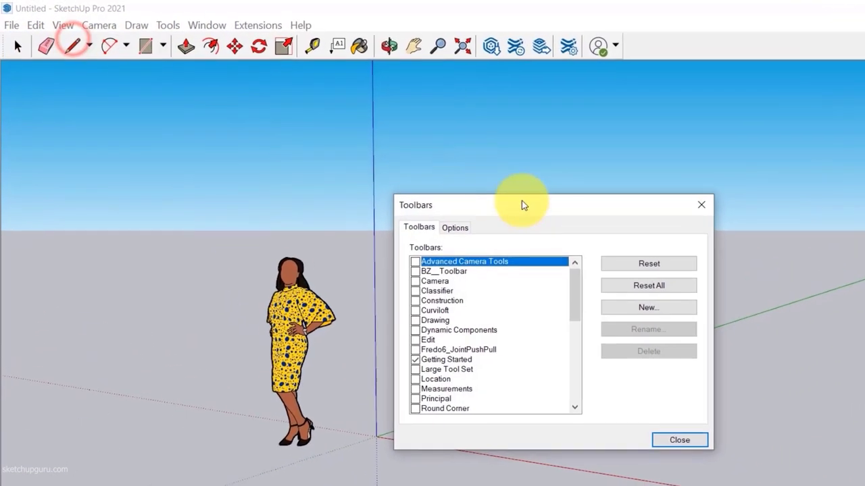
pyautogui.scroll(-5, 426, 327)
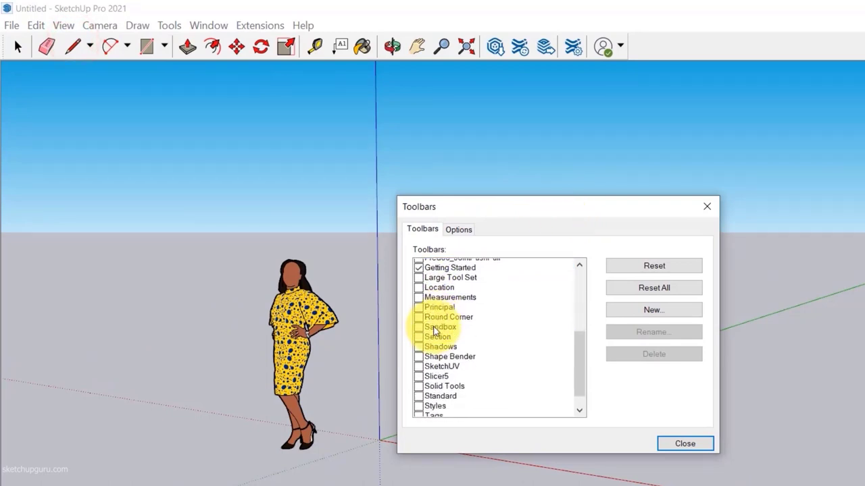
pyautogui.click(418, 293)
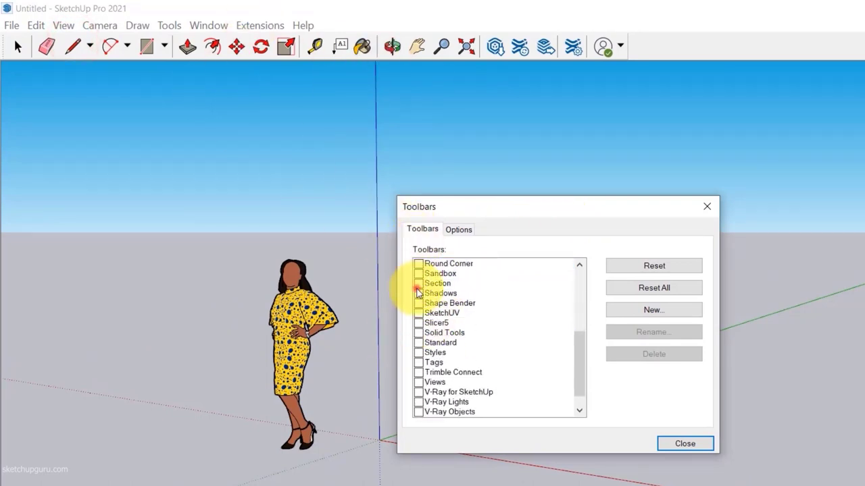
pyautogui.click(419, 294)
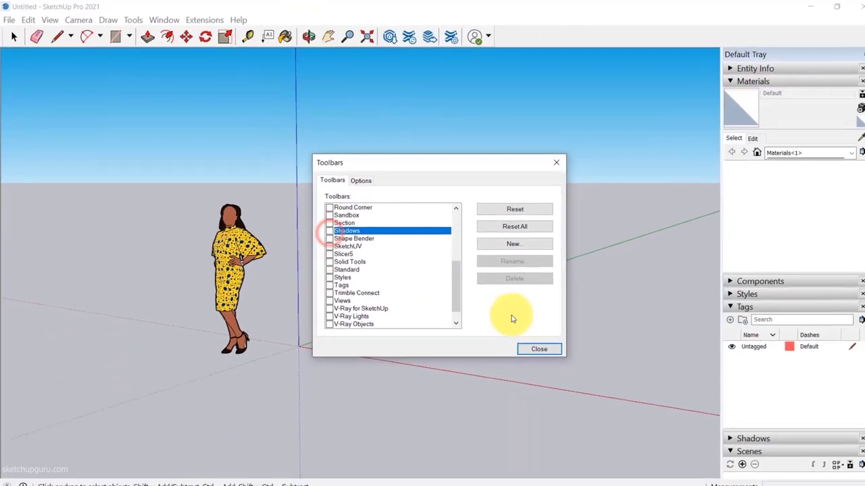
pyautogui.click(538, 348)
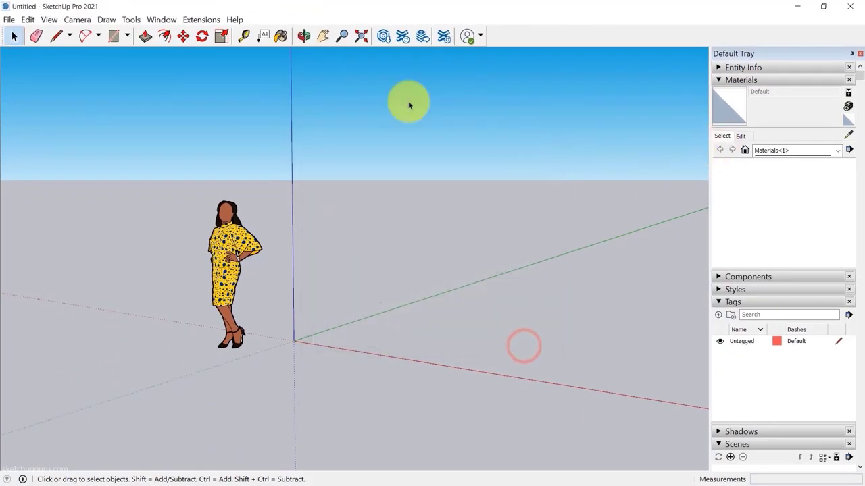
pyautogui.click(77, 20)
pyautogui.click(80, 21)
pyautogui.click(106, 20)
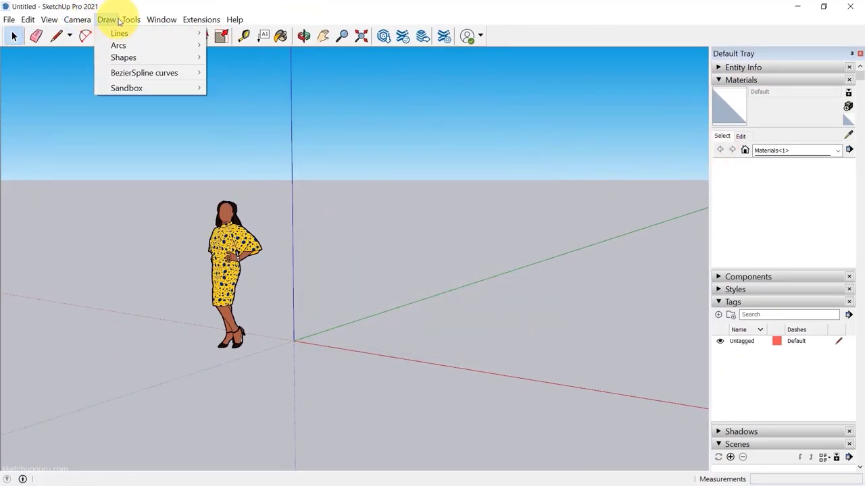
pyautogui.moveTo(130, 21)
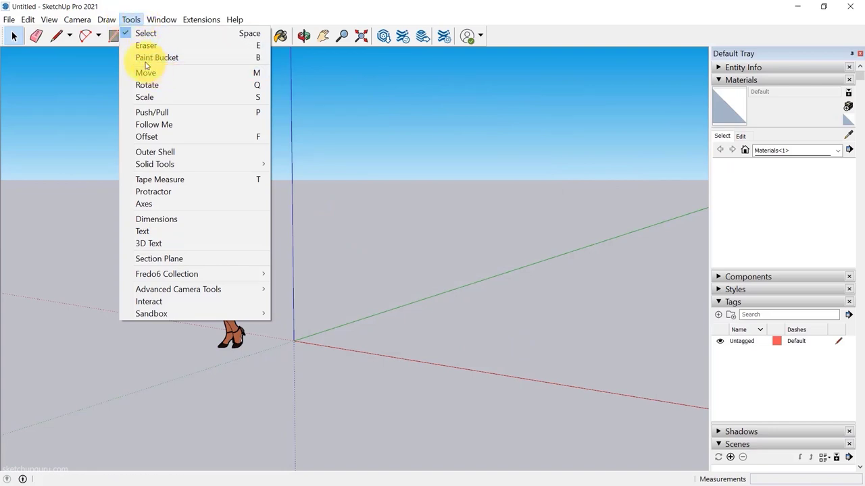
pyautogui.click(128, 19)
pyautogui.click(86, 21)
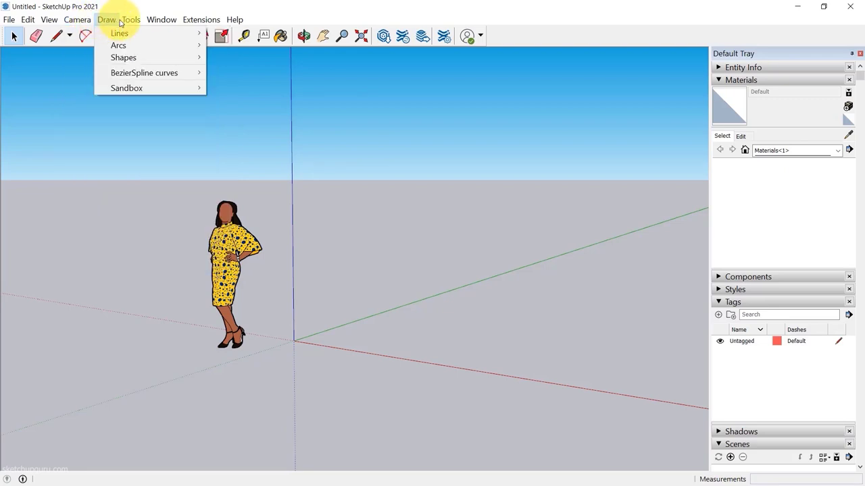
# Step: Hide the whole Default Tray and bring it back
pyautogui.moveTo(152, 25)
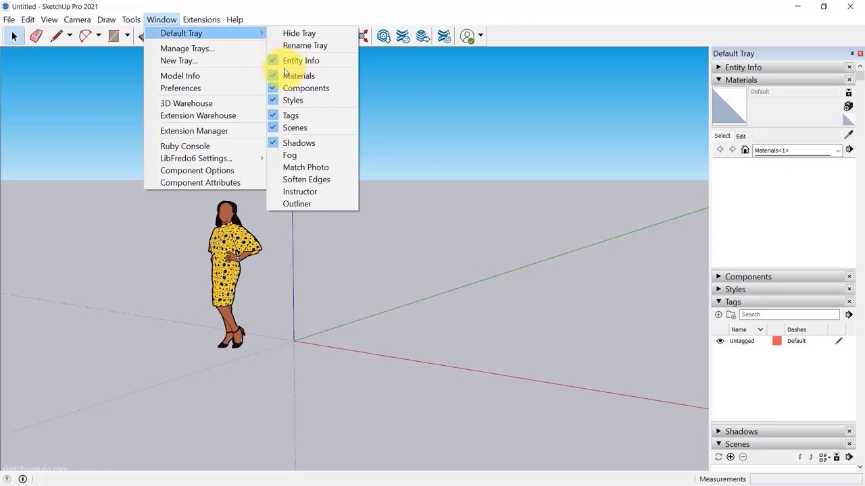
pyautogui.click(300, 35)
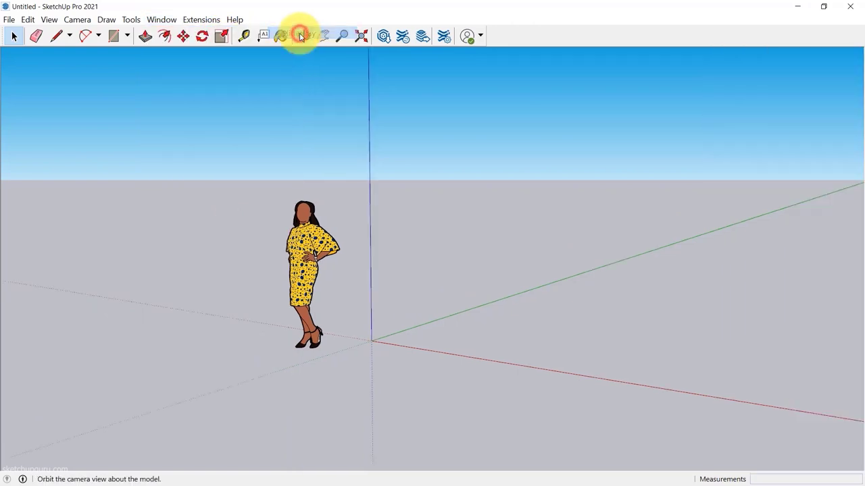
pyautogui.click(164, 19)
pyautogui.moveTo(169, 36)
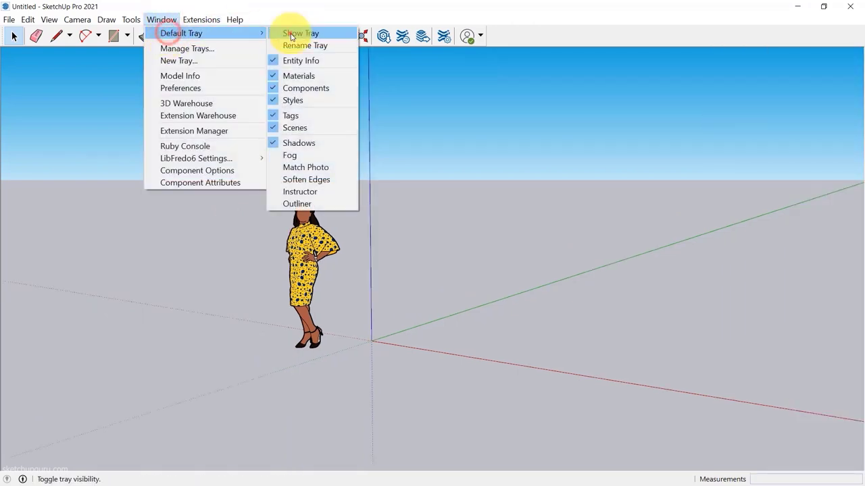
pyautogui.click(293, 34)
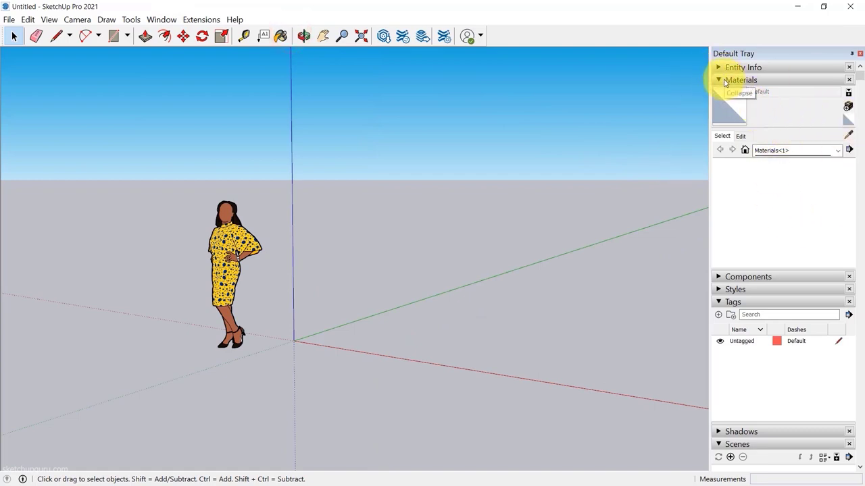
# Step: Collapse the Tags section of the tray, and try the model's shadows on and off in the Shadows section before collapsing it
pyautogui.click(740, 307)
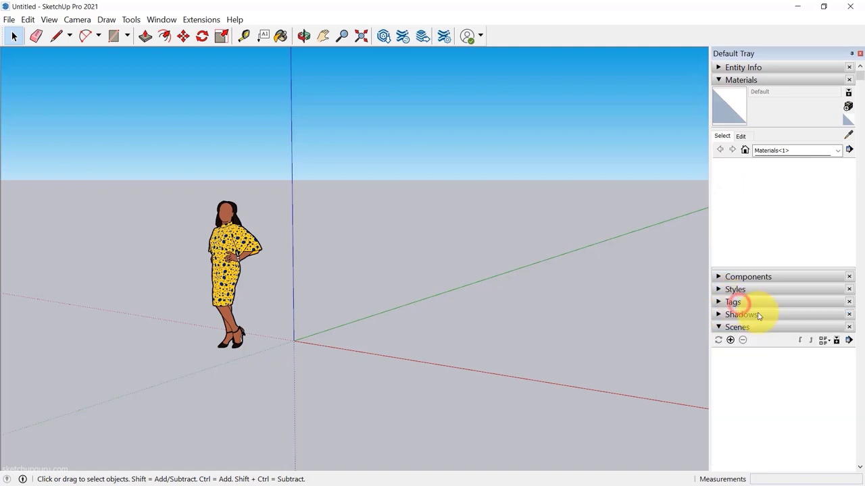
pyautogui.click(750, 315)
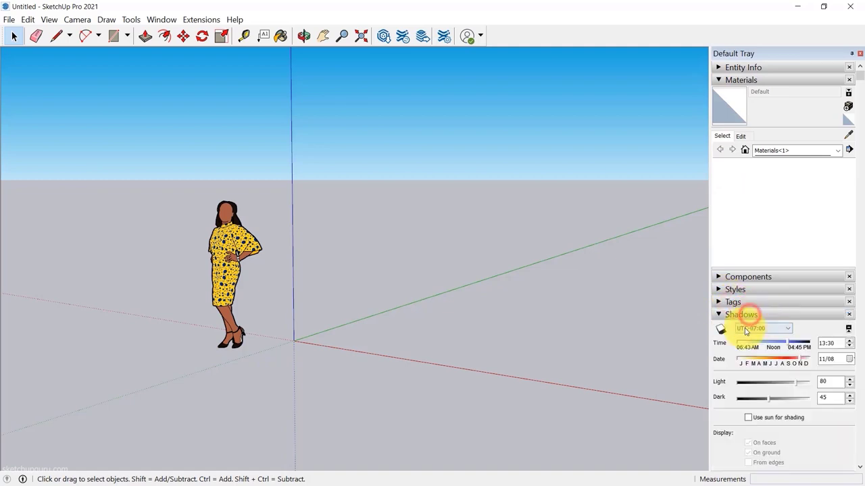
pyautogui.click(719, 329)
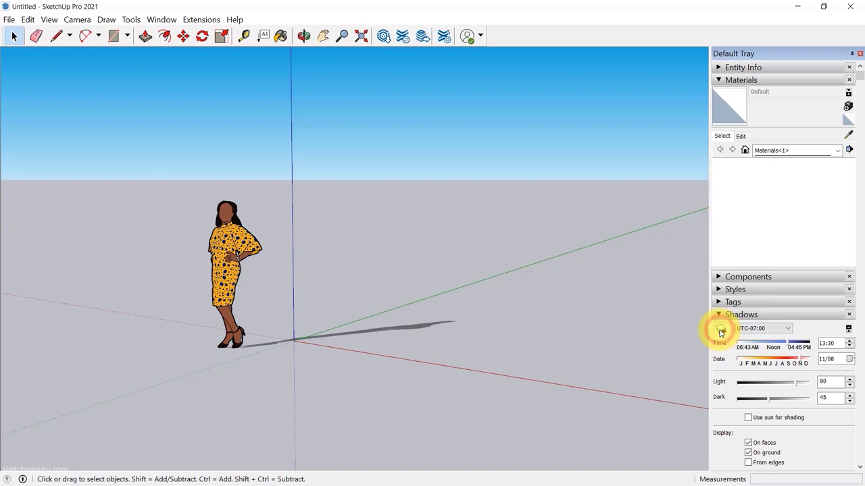
pyautogui.click(719, 330)
pyautogui.click(736, 315)
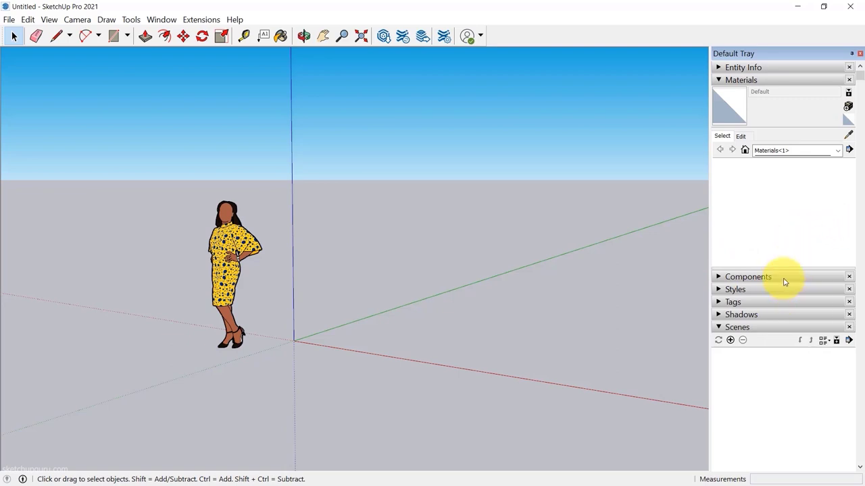
# Step: Add the Outliner to the Default Tray and collapse both the Outliner and Scenes sections
pyautogui.click(163, 19)
pyautogui.moveTo(172, 36)
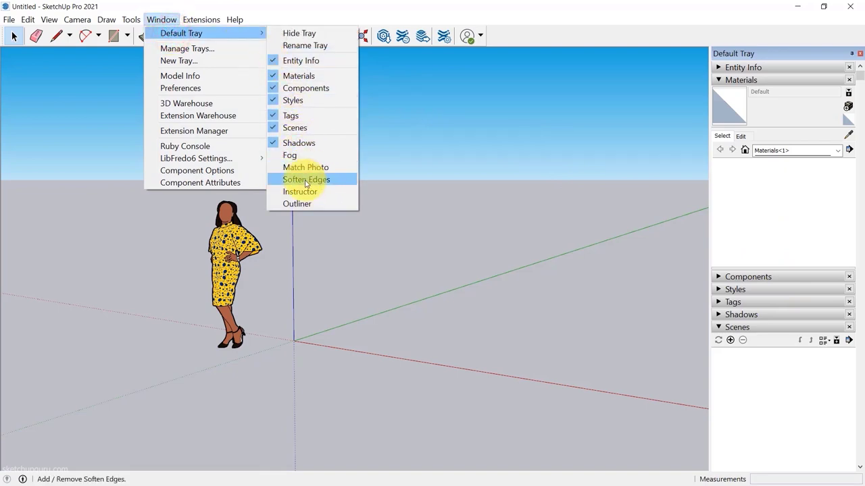
pyautogui.click(299, 205)
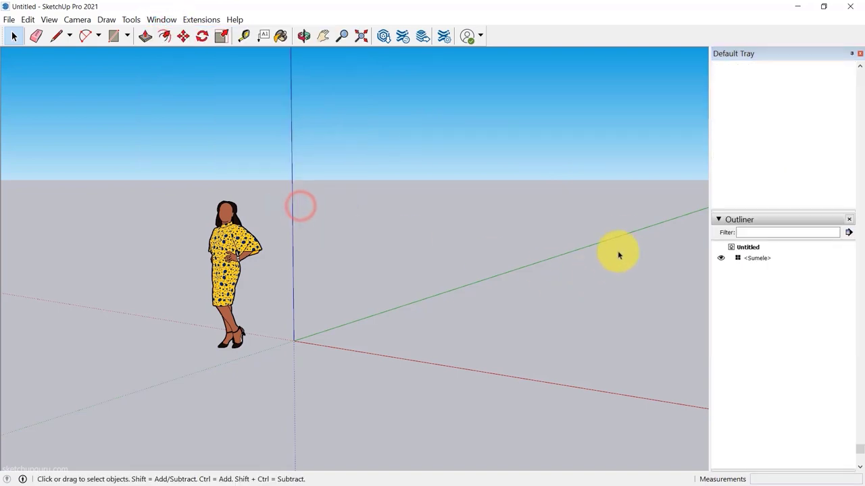
pyautogui.scroll(2, 750, 223)
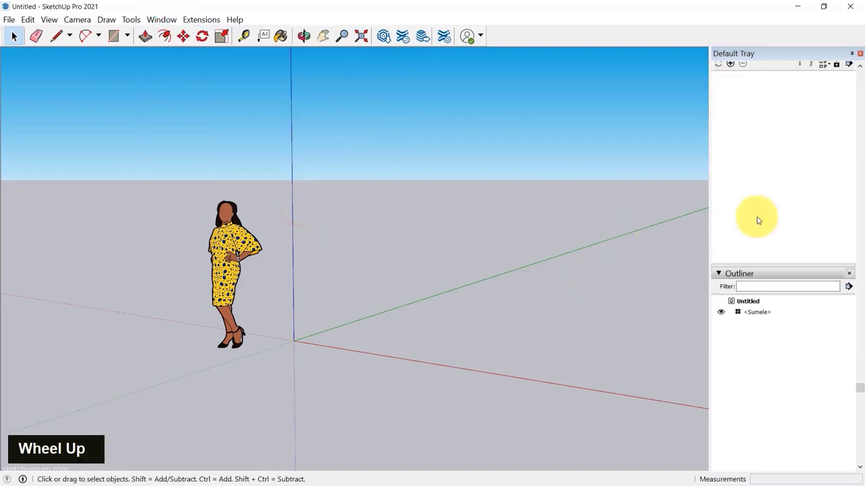
pyautogui.click(722, 274)
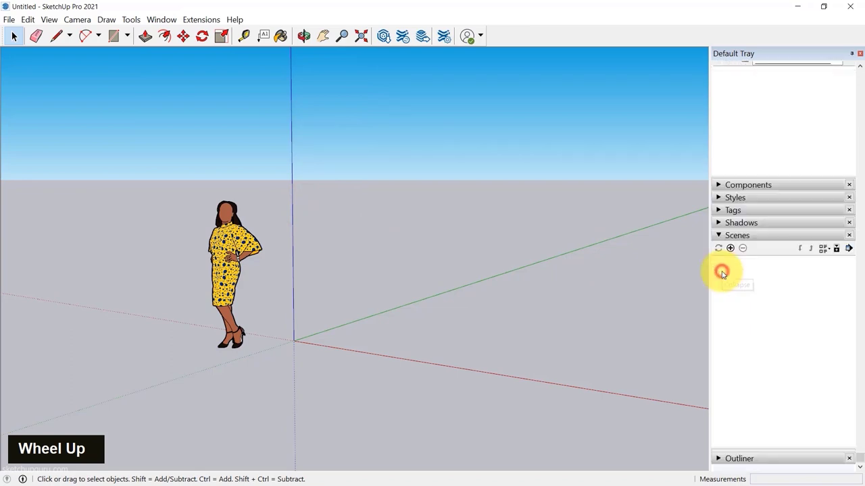
pyautogui.click(725, 237)
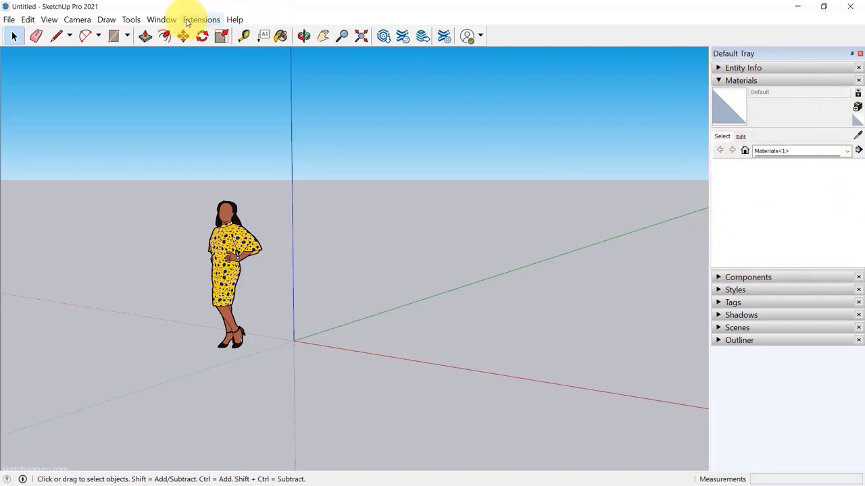
pyautogui.click(162, 19)
pyautogui.moveTo(172, 34)
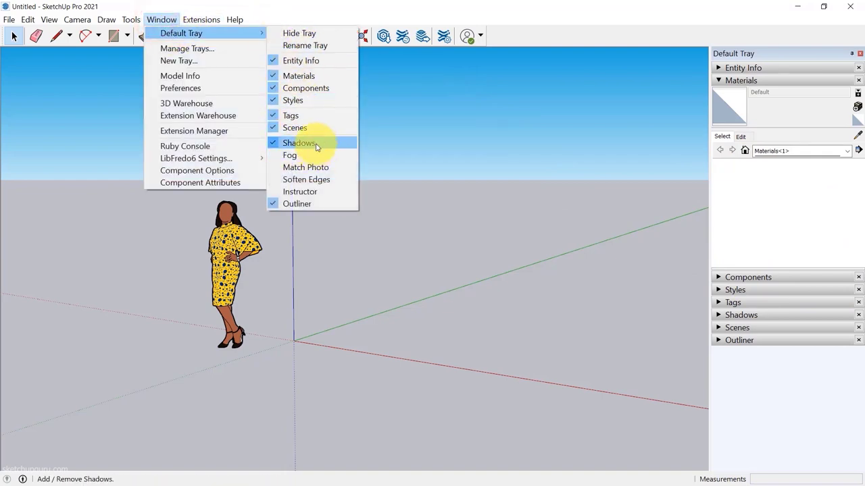
pyautogui.click(378, 4)
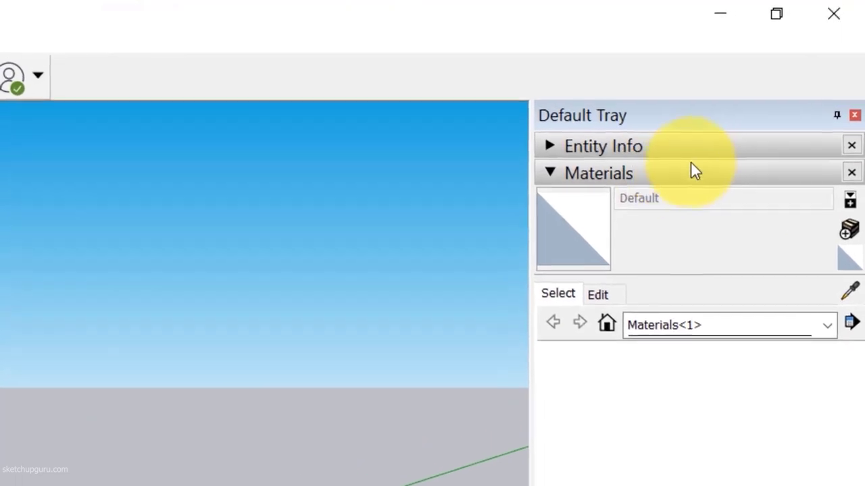
# Step: Set the Default Tray to auto-hide, bring it out from its side tab and pin it back in place
pyautogui.click(836, 117)
pyautogui.moveTo(853, 165)
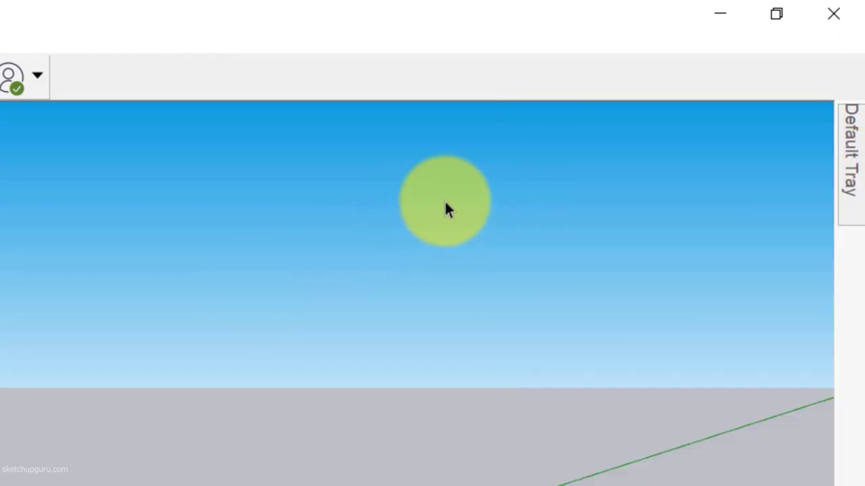
pyautogui.moveTo(853, 149)
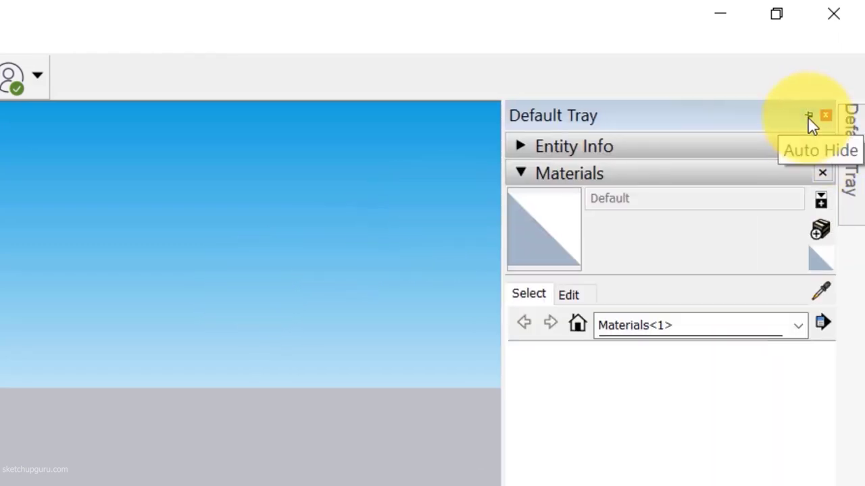
pyautogui.click(808, 118)
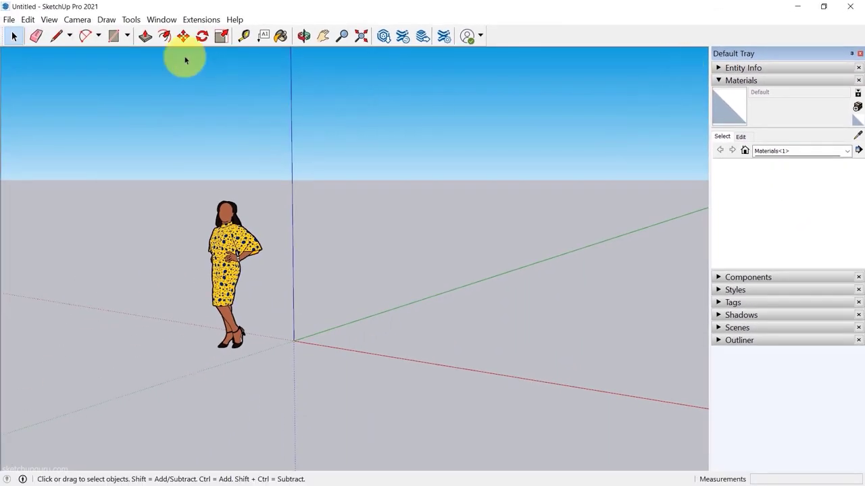
pyautogui.click(201, 20)
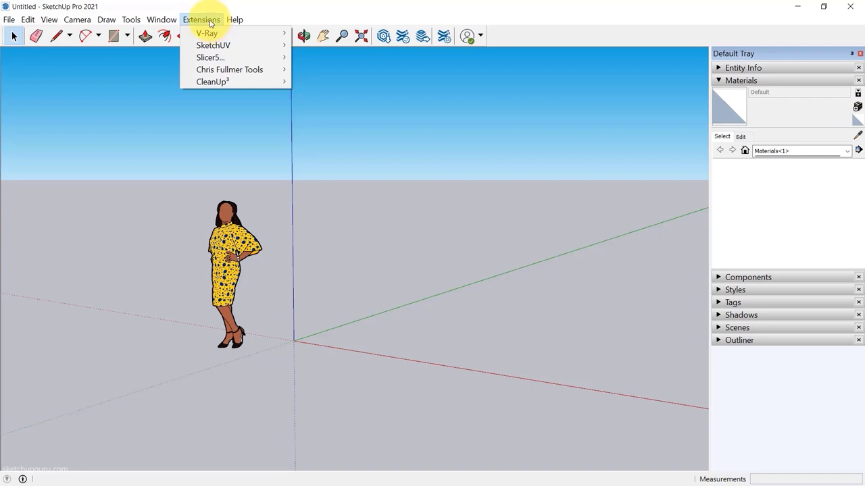
pyautogui.moveTo(212, 35)
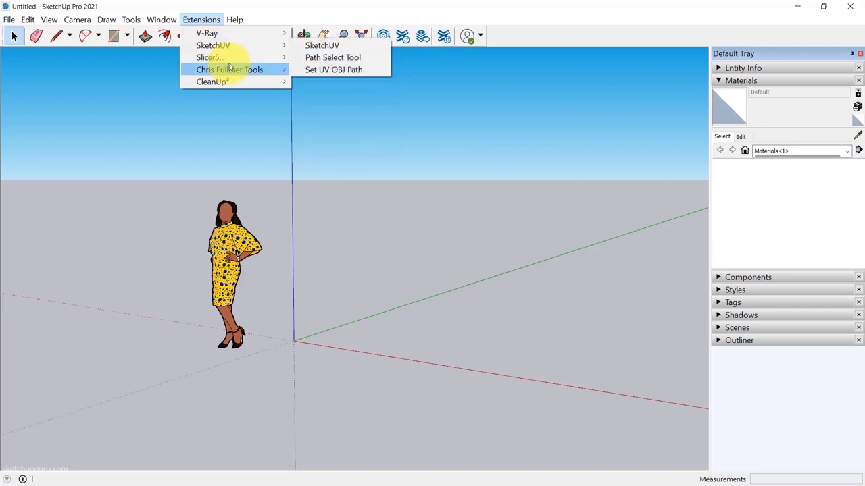
pyautogui.moveTo(230, 73)
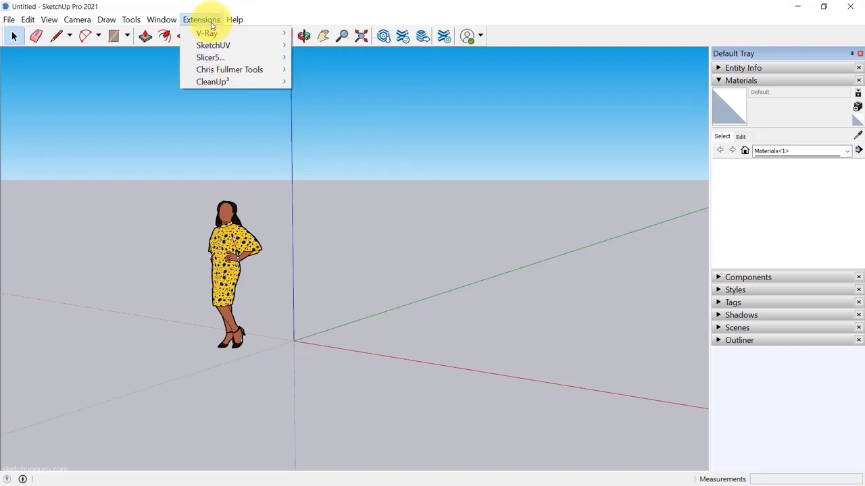
# Step: Bring up the Welcome to SketchUp window to view its templates and recent files, and close it
pyautogui.moveTo(243, 20)
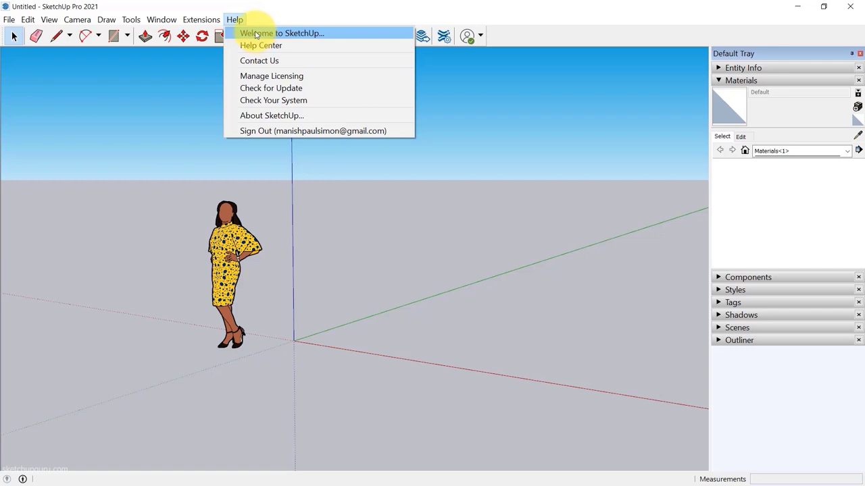
pyautogui.click(234, 19)
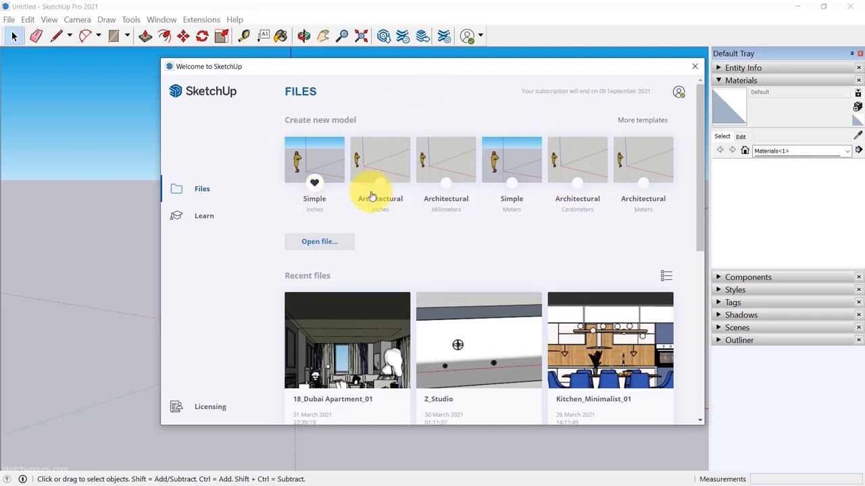
pyautogui.click(693, 67)
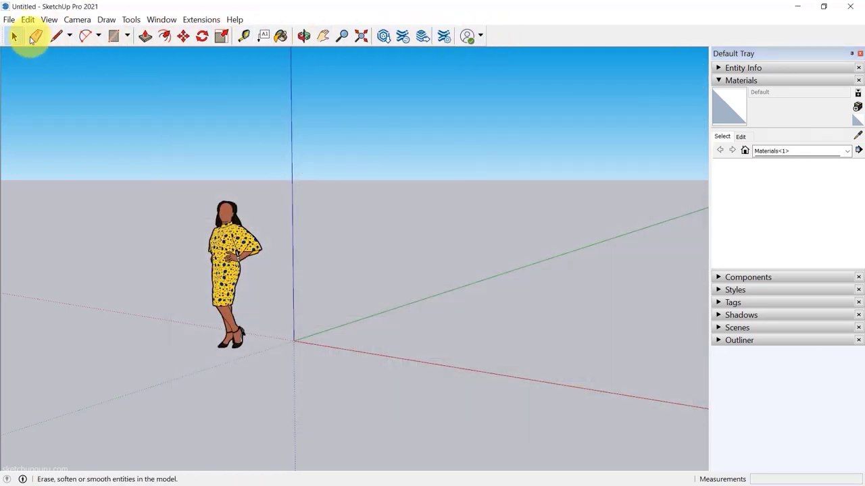
# Step: Activate the Eraser to read its usage hint, return to the Select tool, and examine the Measurements box
pyautogui.click(94, 97)
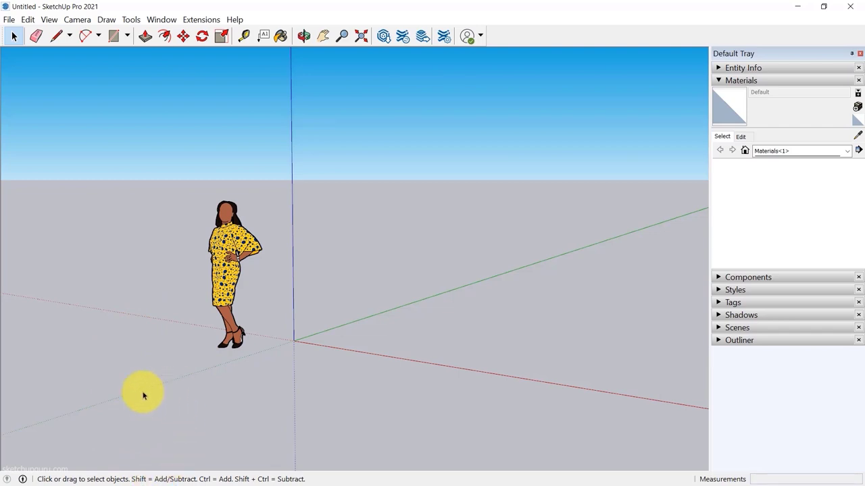
pyautogui.click(35, 36)
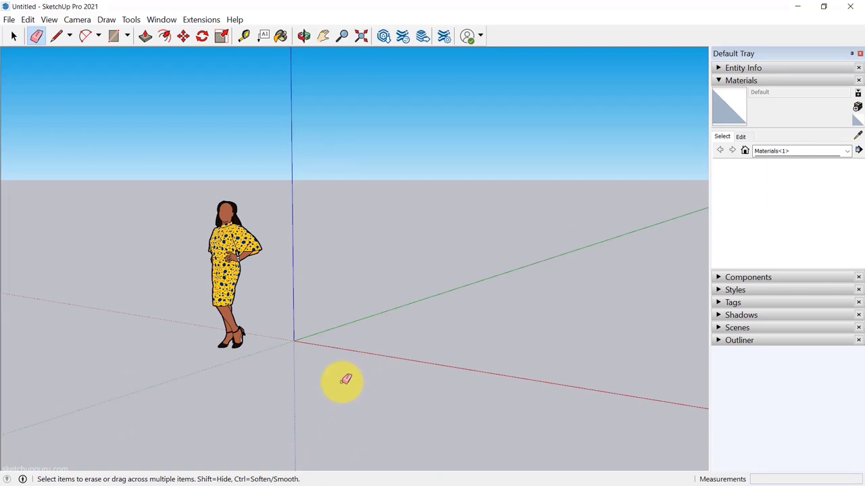
pyautogui.click(12, 36)
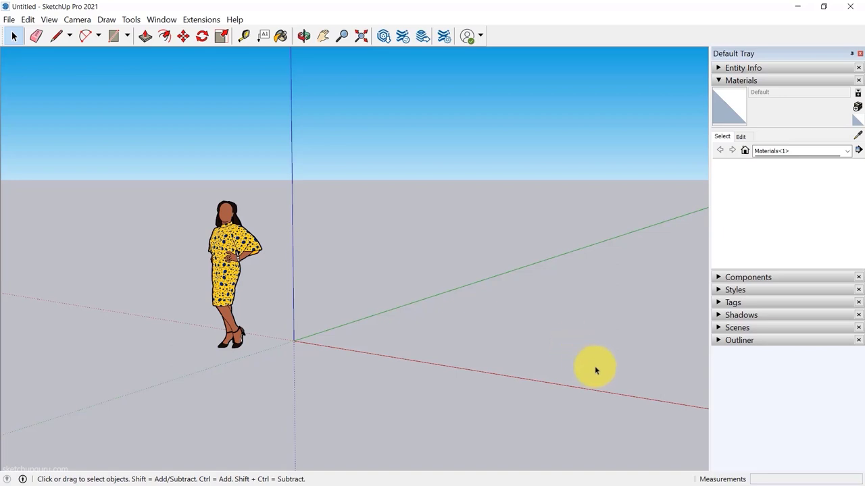
pyautogui.doubleClick(763, 481)
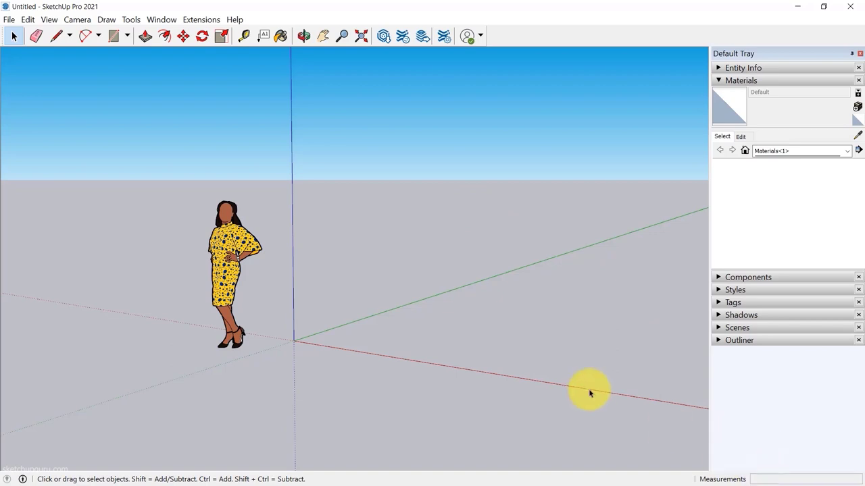
# Step: Draw a rectangle measuring 1' by 5' on the ground beside the human figure
pyautogui.press('r')
pyautogui.click(384, 337)
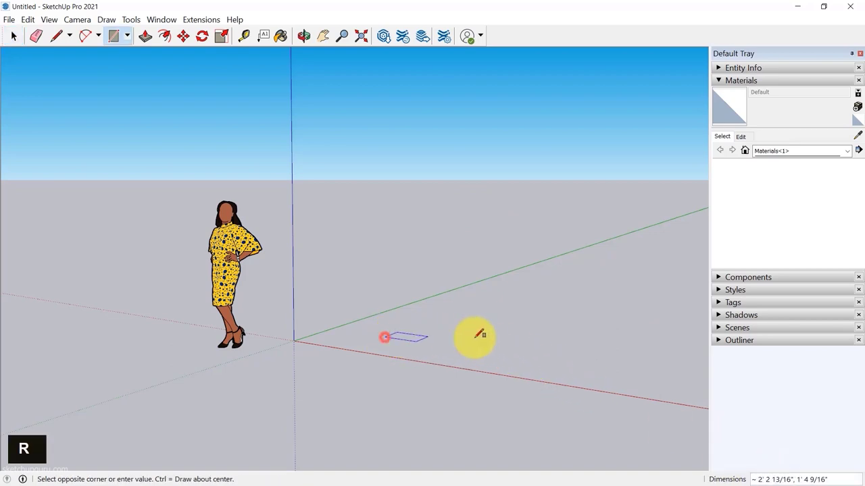
pyautogui.write("1'")
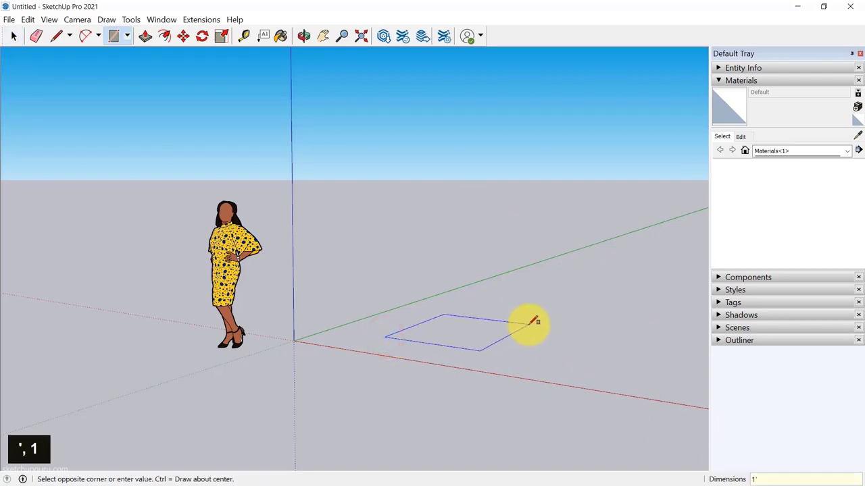
pyautogui.write(",5'")
pyautogui.press('Return')
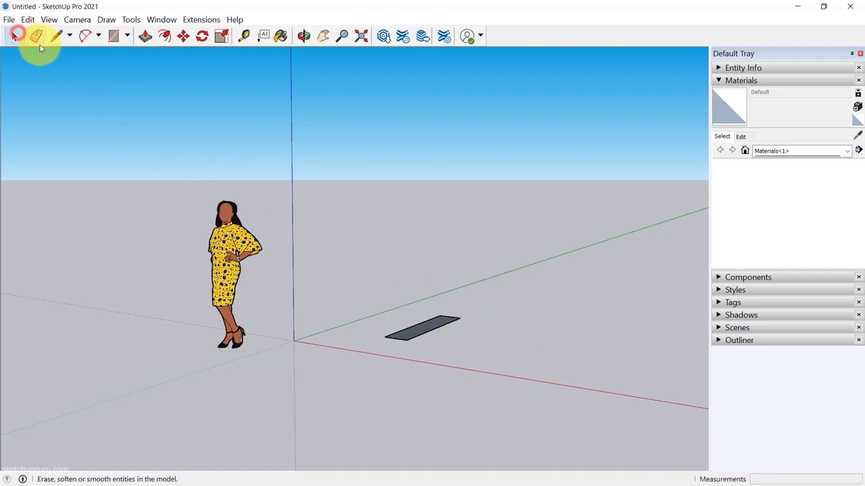
# Step: Select the whole drawn rectangle and delete it from the model
pyautogui.click(13, 35)
pyautogui.moveTo(343, 253); pyautogui.dragTo(553, 352)
pyautogui.press('Delete')
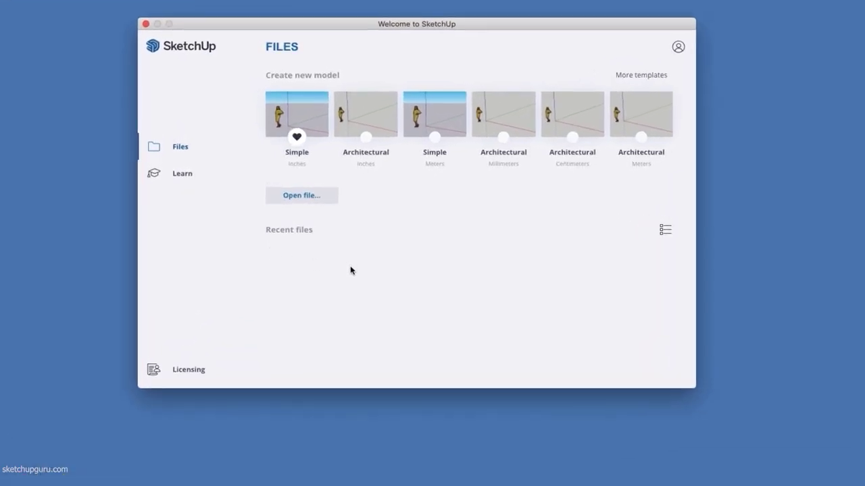
# Step: Switch to SketchUp on the Mac, start a new model from the Simple Inches template, and make its window full screen
pyautogui.click(307, 106)
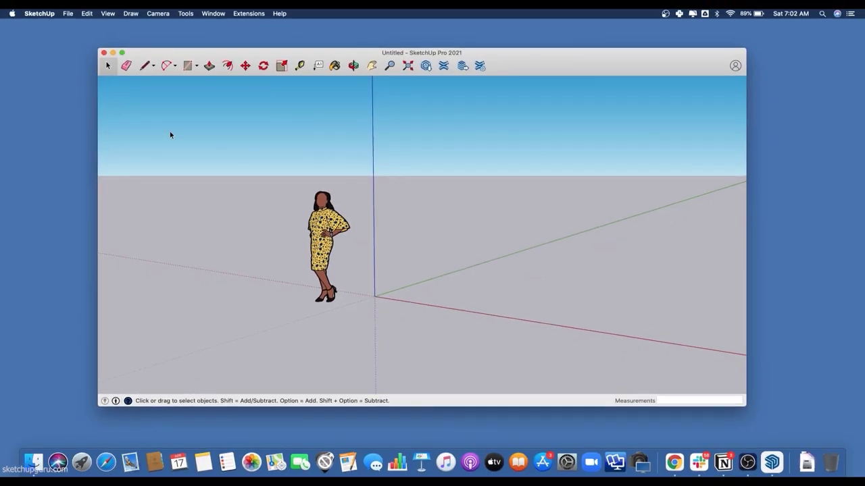
pyautogui.moveTo(123, 56)
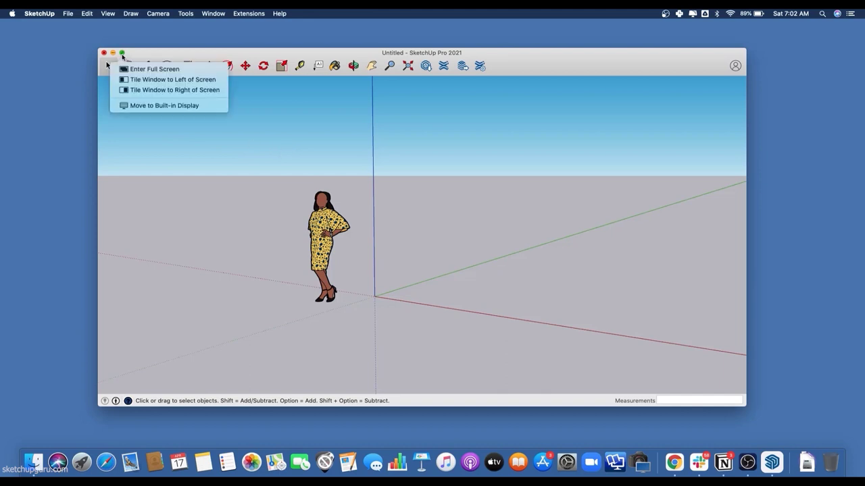
pyautogui.click(122, 54)
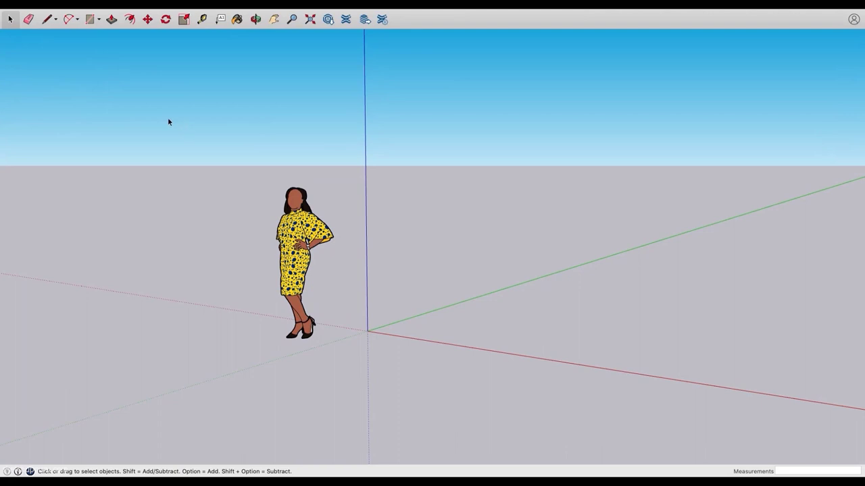
# Step: Bring up the SketchUp Preferences to view the available categories, and close them
pyautogui.moveTo(346, 10)
pyautogui.moveTo(116, 12)
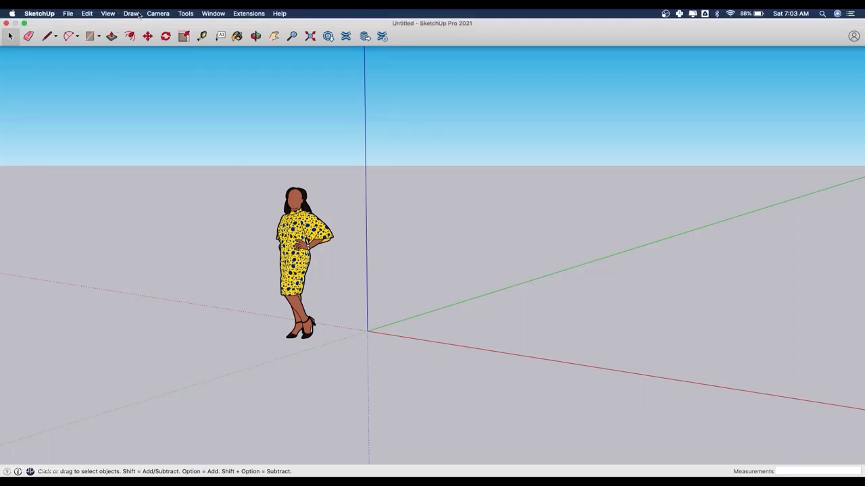
pyautogui.click(46, 12)
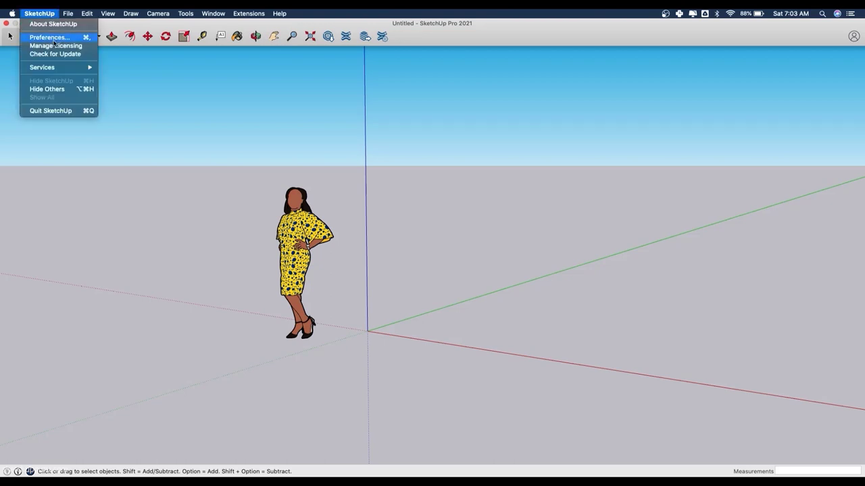
pyautogui.click(60, 38)
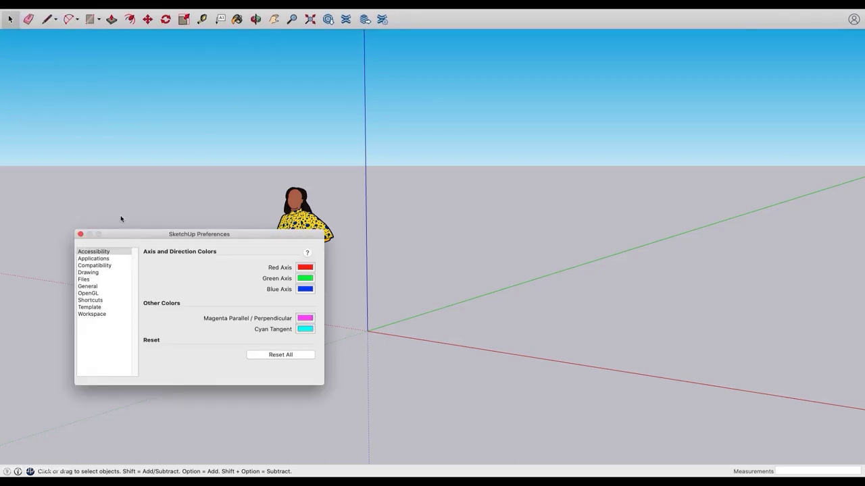
pyautogui.click(81, 233)
# Step: Show the Entity Info panel, collapse it to its title bar, and park it in the upper-right corner of the drawing area
pyautogui.moveTo(180, 10)
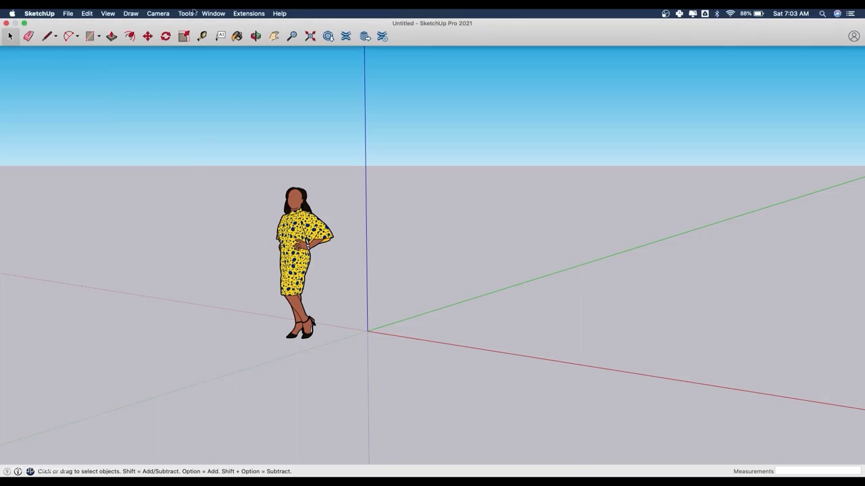
pyautogui.click(214, 12)
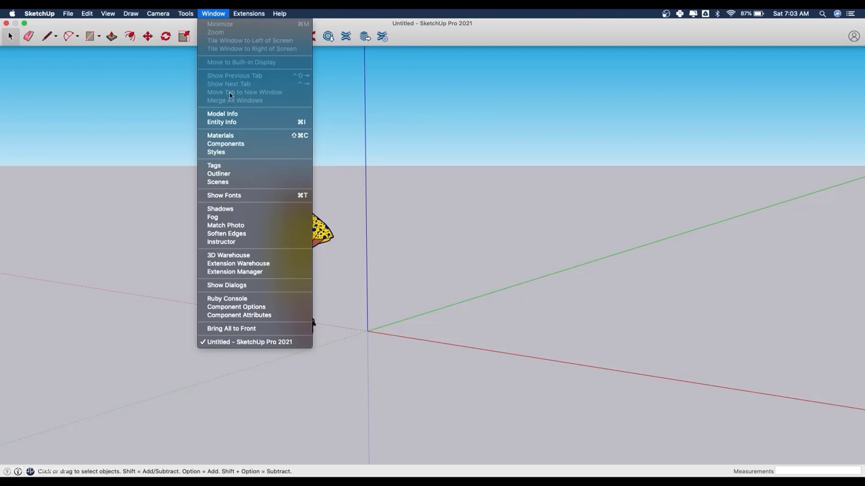
pyautogui.click(222, 123)
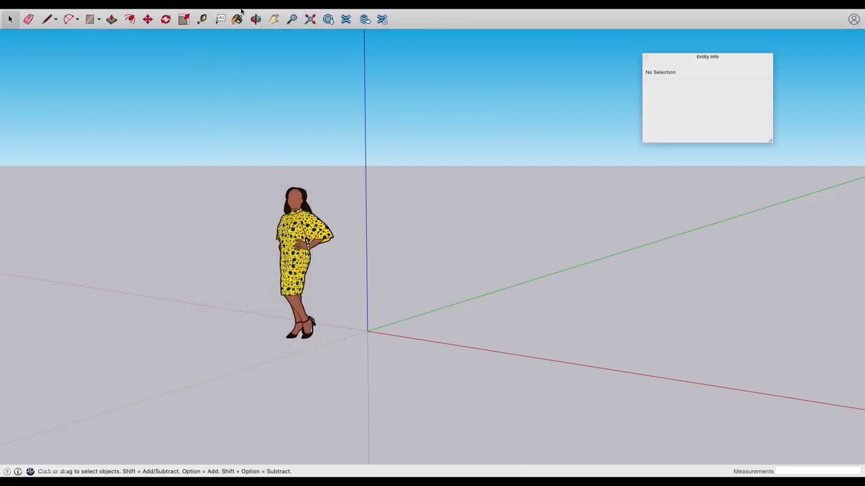
pyautogui.doubleClick(686, 60)
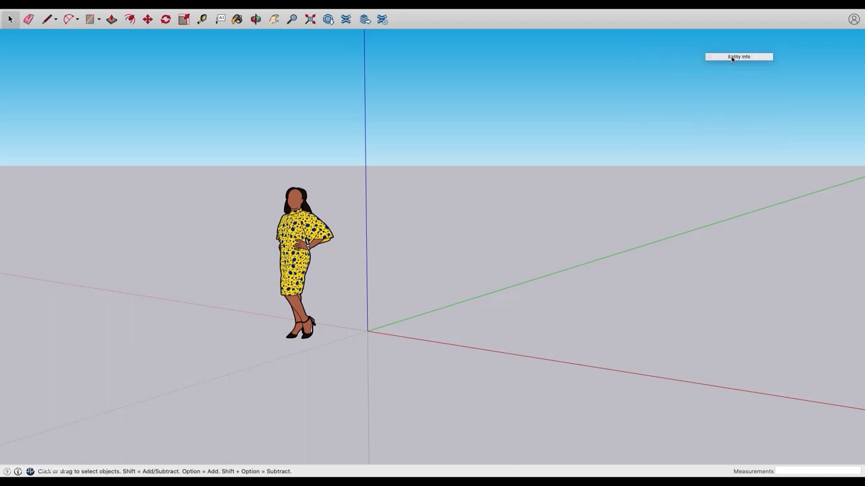
pyautogui.moveTo(731, 59); pyautogui.dragTo(822, 40)
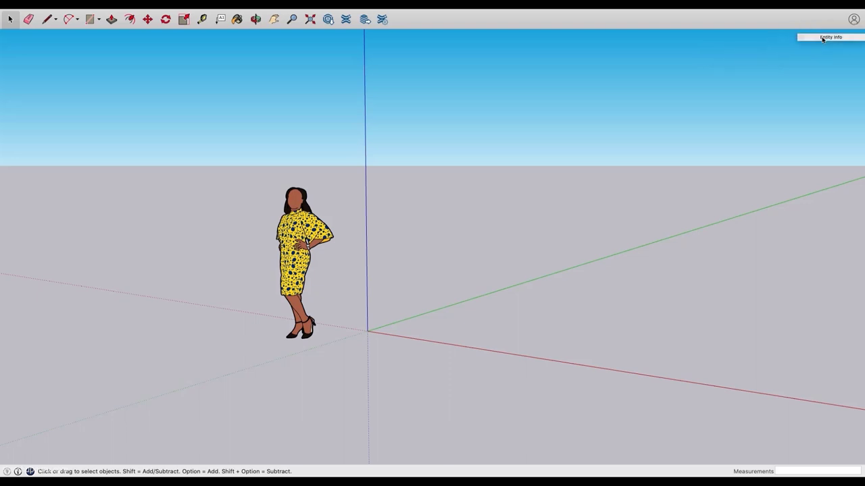
# Step: Show the Components panel, collapse it and attach it beneath Entity Info, moving the stack to check that both stay together
pyautogui.moveTo(267, 11)
pyautogui.click(226, 13)
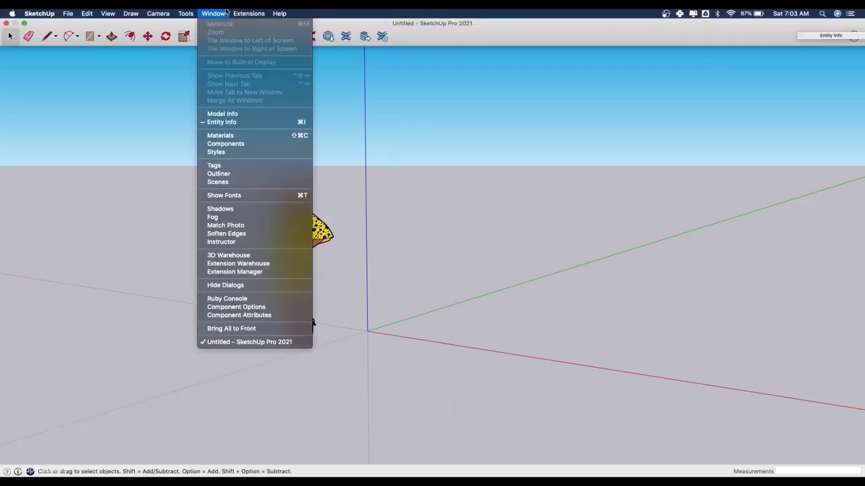
pyautogui.click(238, 143)
pyautogui.click(804, 170)
pyautogui.moveTo(804, 171); pyautogui.dragTo(803, 51)
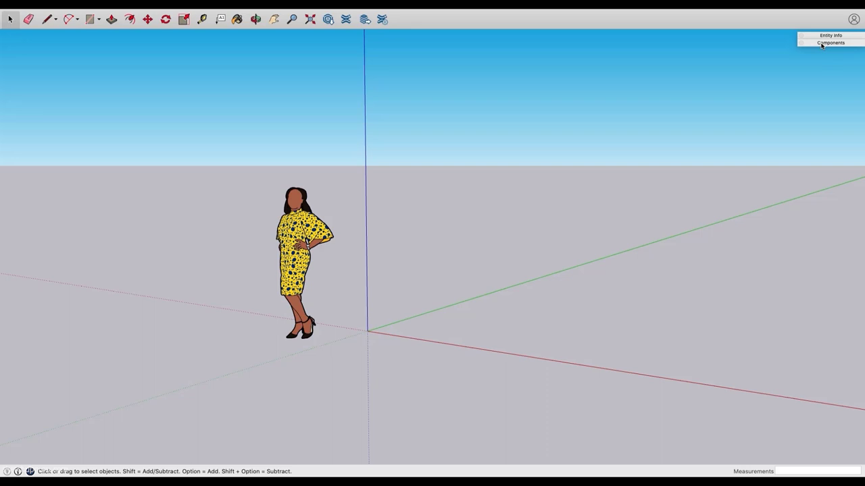
pyautogui.moveTo(832, 38)
pyautogui.mouseDown()
pyautogui.moveTo(661, 102)
pyautogui.moveTo(733, 91)
pyautogui.moveTo(665, 101)
pyautogui.moveTo(634, 120)
pyautogui.moveTo(692, 119)
pyautogui.moveTo(844, 39)
pyautogui.mouseUp()
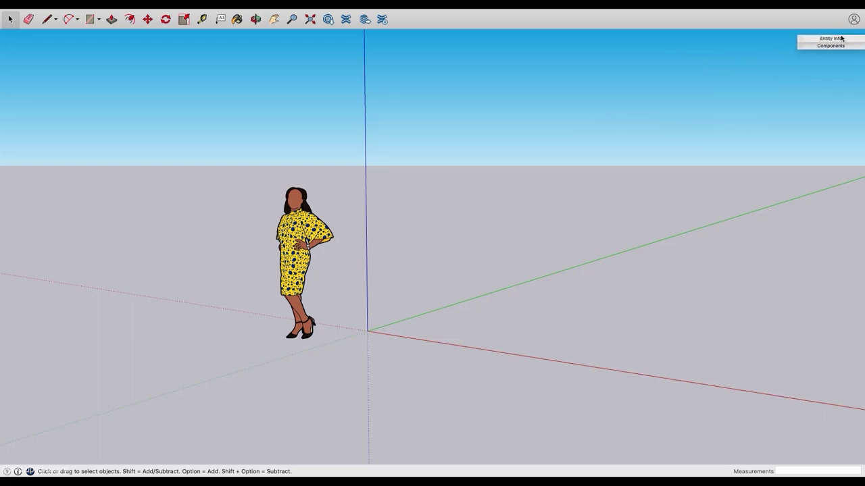
# Step: Show the Styles and Tags panels and attach both, collapsed, beneath Components in the panel stack
pyautogui.click(213, 13)
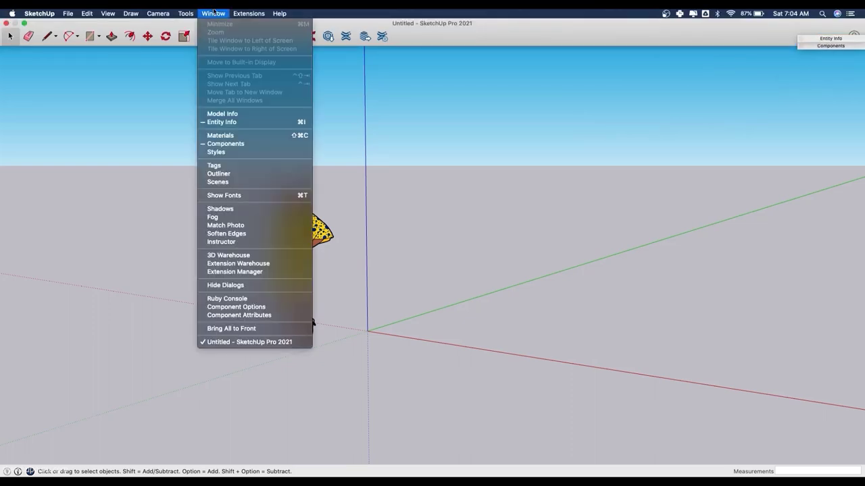
pyautogui.click(227, 153)
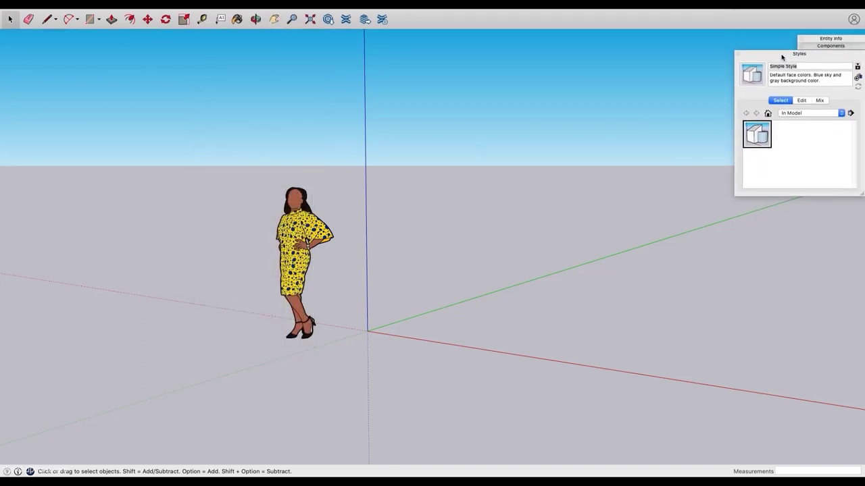
pyautogui.click(813, 54)
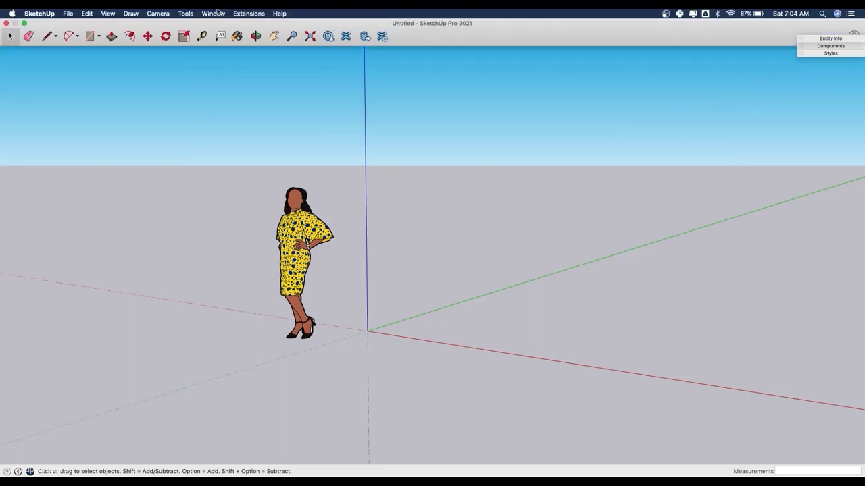
pyautogui.click(213, 13)
pyautogui.click(226, 167)
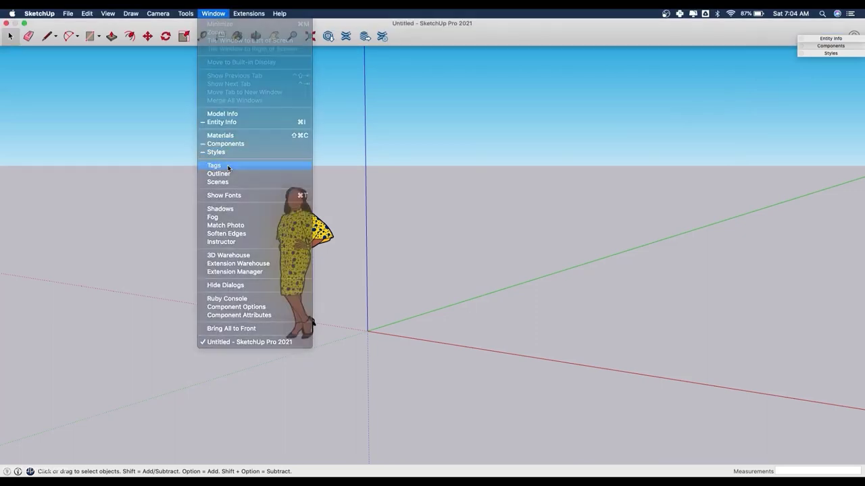
pyautogui.click(793, 63)
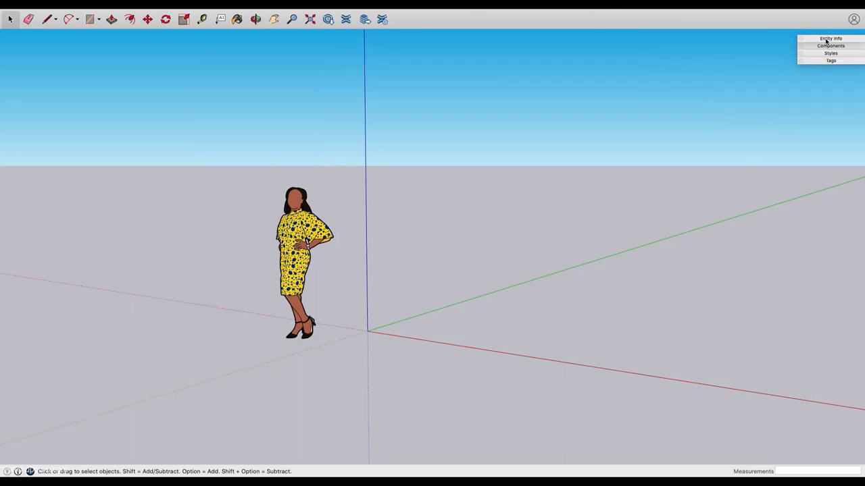
# Step: Show the Scenes and Shadow Settings panels and attach them beneath Tags in the panel stack
pyautogui.moveTo(246, 11)
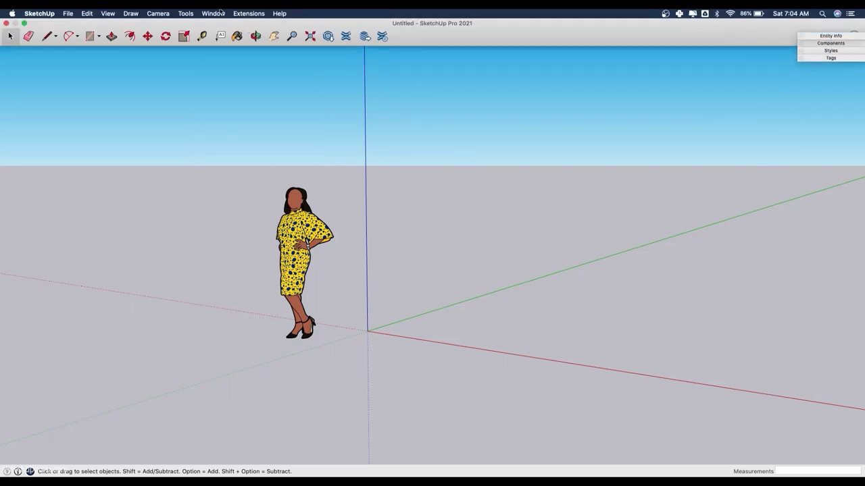
pyautogui.click(215, 13)
pyautogui.click(223, 182)
pyautogui.moveTo(608, 34); pyautogui.dragTo(813, 75)
pyautogui.click(213, 10)
pyautogui.click(223, 207)
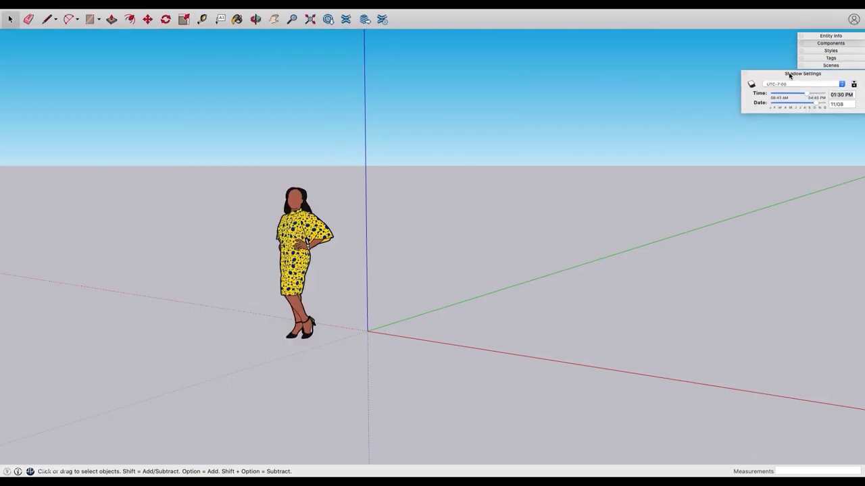
# Step: Show the Materials colour picker beneath the panel stack, activate the Paint Bucket tool, and close the picker
pyautogui.moveTo(156, 11)
pyautogui.click(213, 10)
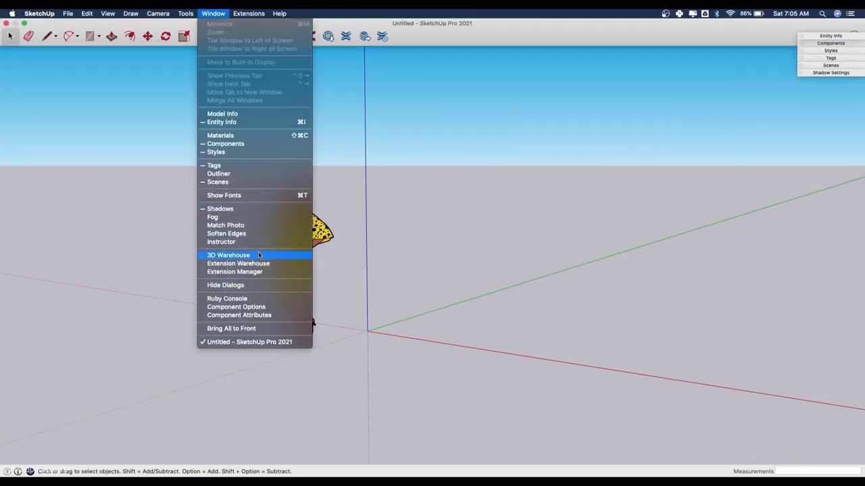
pyautogui.click(225, 137)
pyautogui.moveTo(730, 95); pyautogui.dragTo(827, 112)
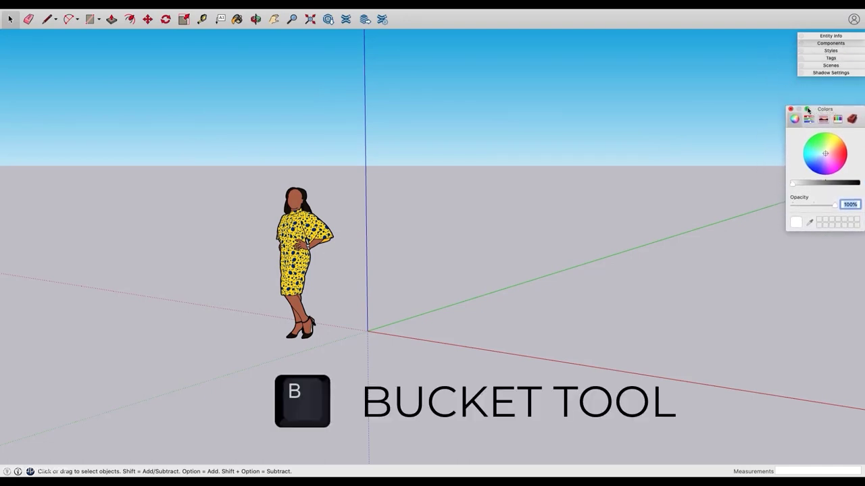
pyautogui.press('b')
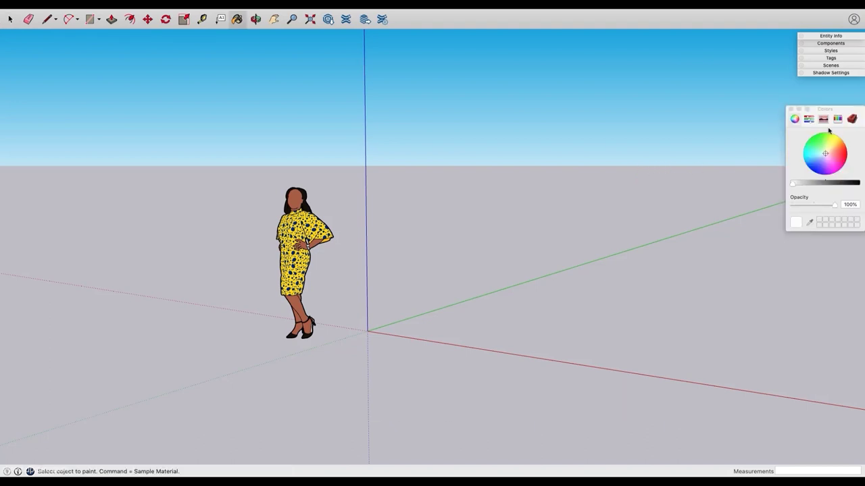
pyautogui.click(791, 109)
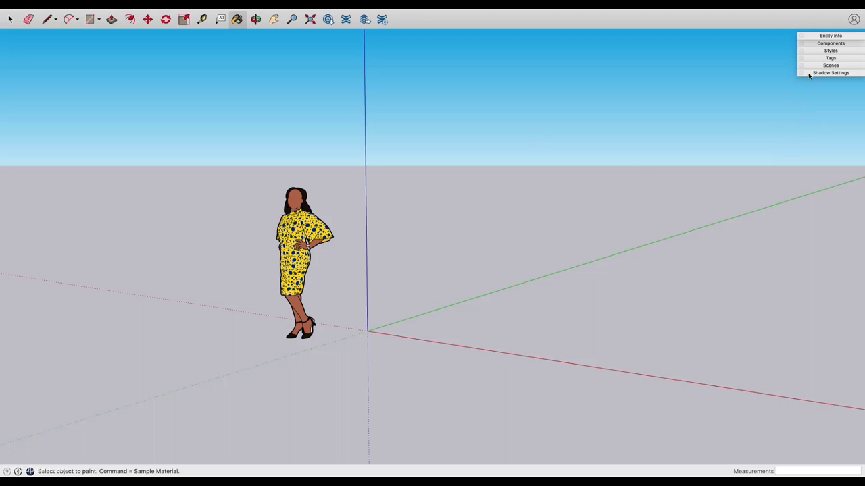
# Step: Expand the Entity Info panel and show the Large Tool Set palette
pyautogui.click(840, 37)
pyautogui.moveTo(74, 12)
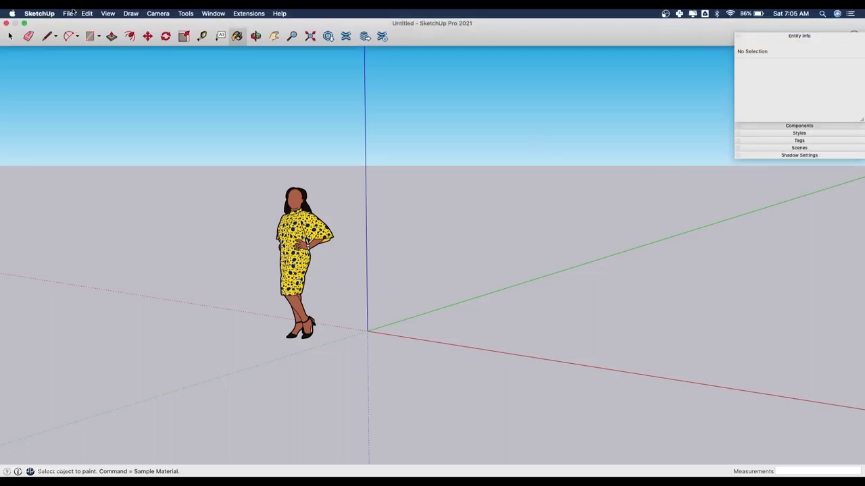
pyautogui.click(70, 13)
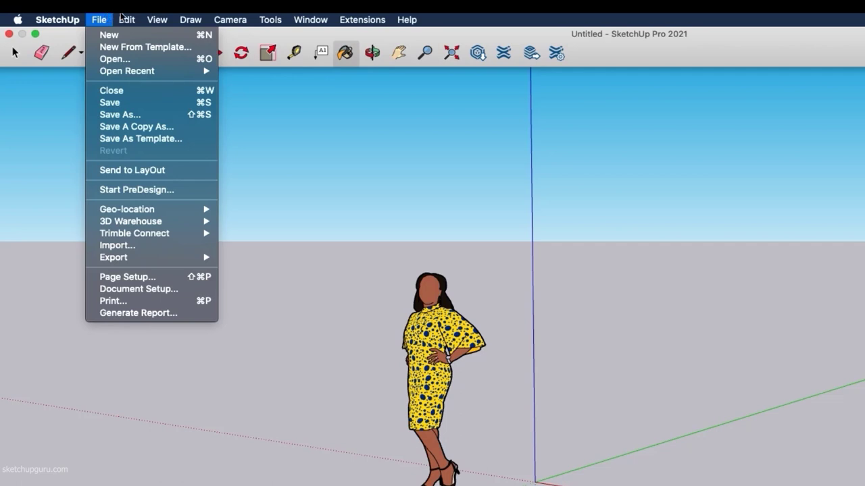
pyautogui.moveTo(126, 17)
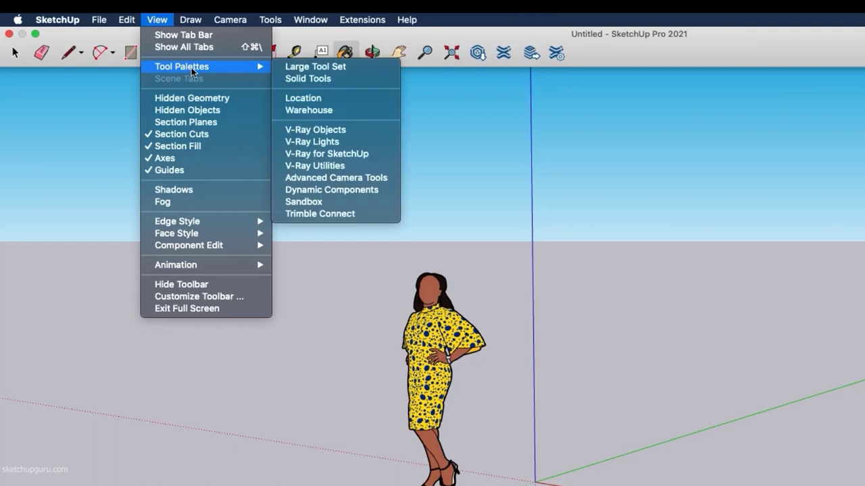
pyautogui.moveTo(267, 66)
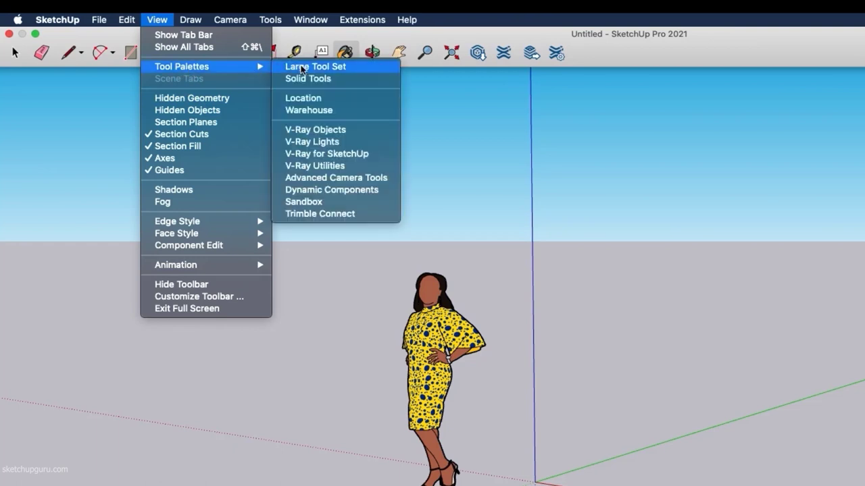
pyautogui.click(302, 68)
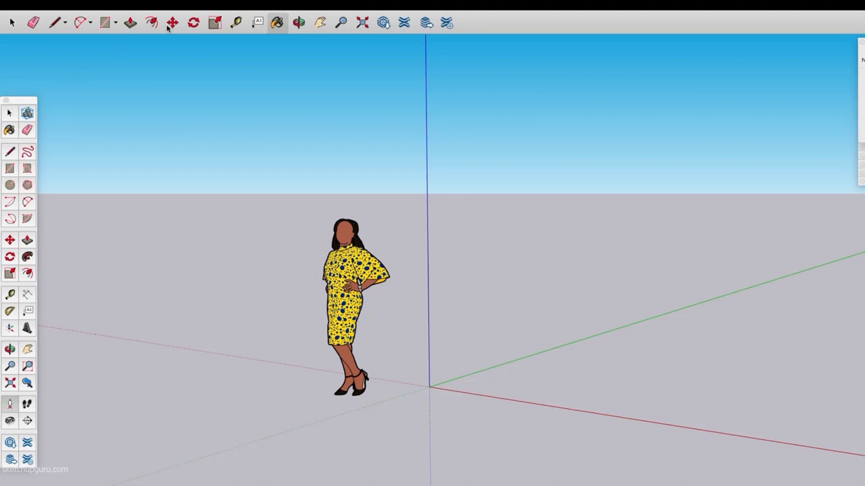
# Step: Hide the main toolbar above the model and restore it
pyautogui.moveTo(163, 12)
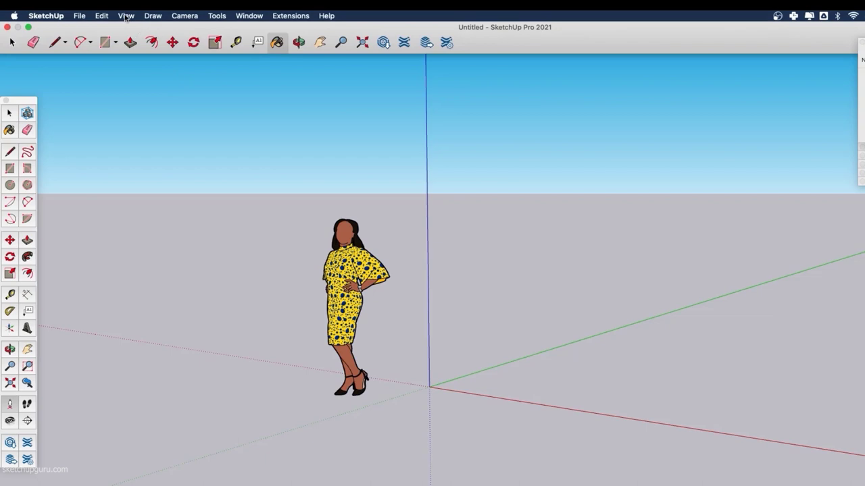
pyautogui.click(127, 16)
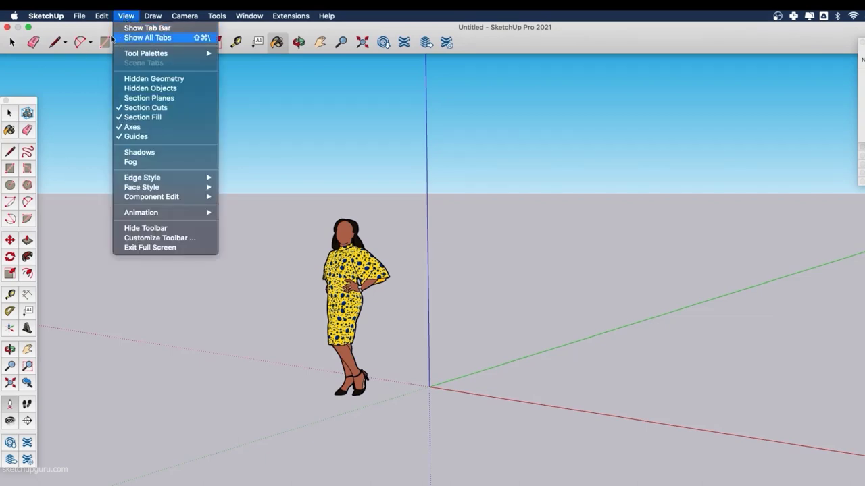
pyautogui.click(145, 228)
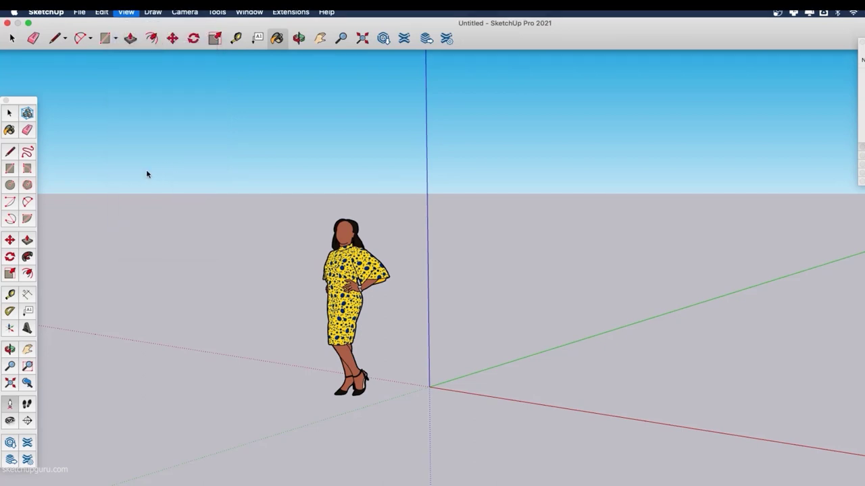
pyautogui.click(128, 16)
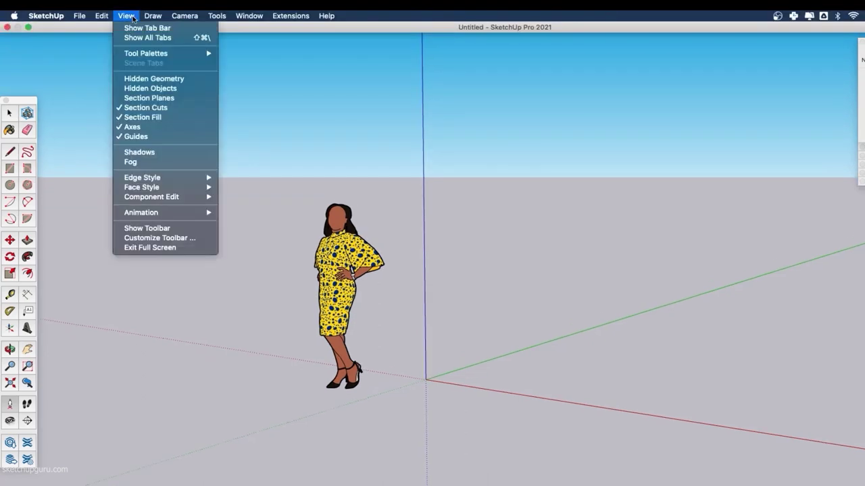
pyautogui.click(145, 229)
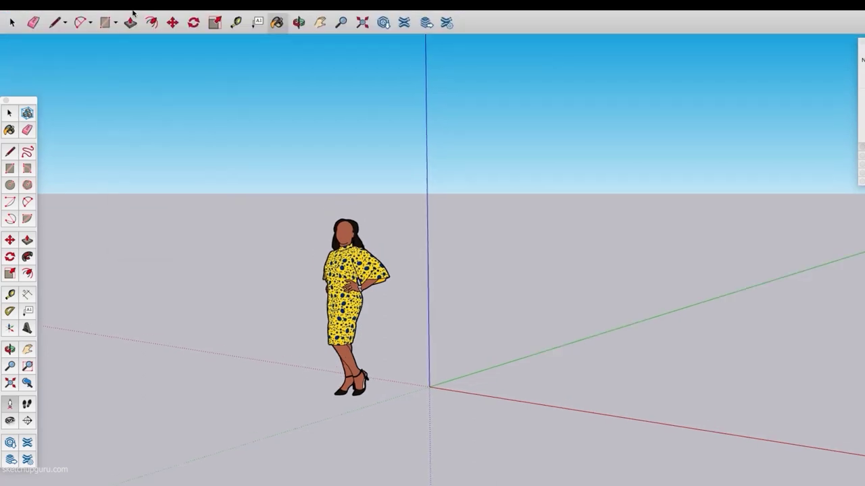
# Step: Hide the Large Tool Set palette
pyautogui.click(131, 16)
pyautogui.moveTo(141, 54)
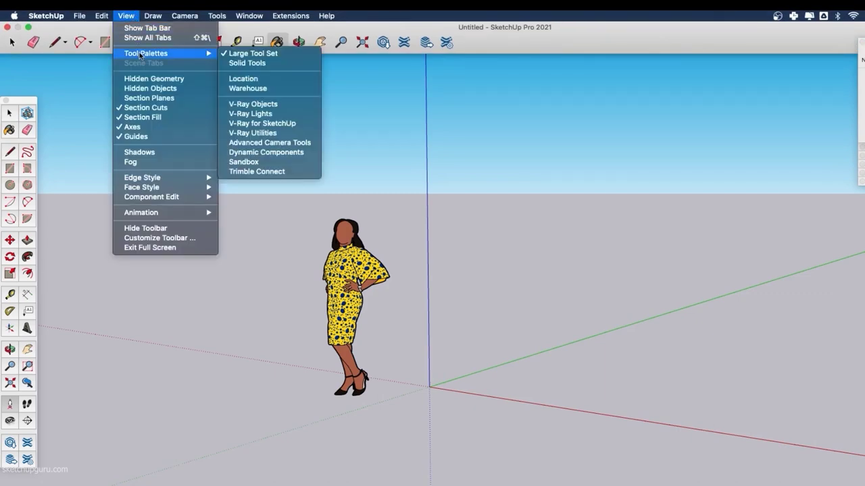
pyautogui.click(238, 58)
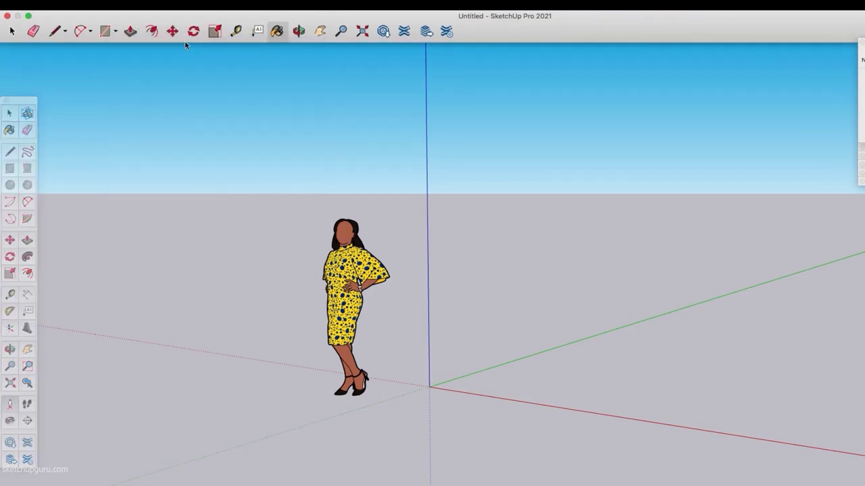
# Step: Look through the Draw, Camera, Tools, Window and Extensions commands, and return to the Select tool
pyautogui.click(158, 15)
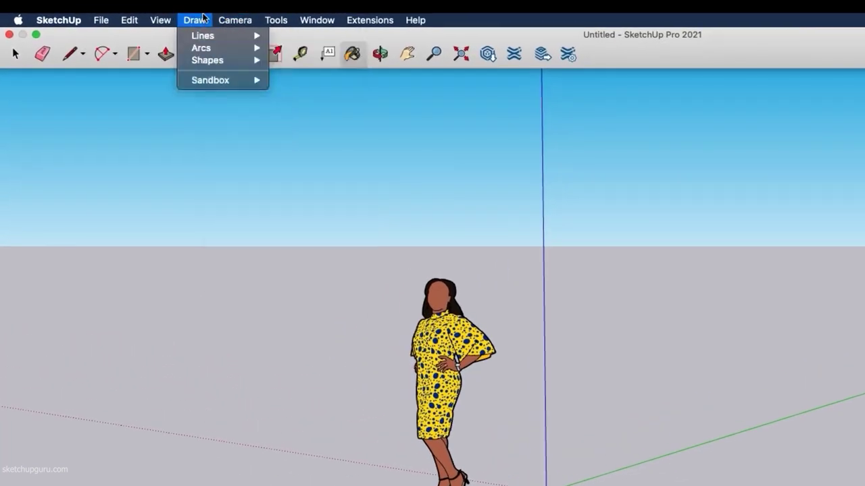
pyautogui.moveTo(262, 17)
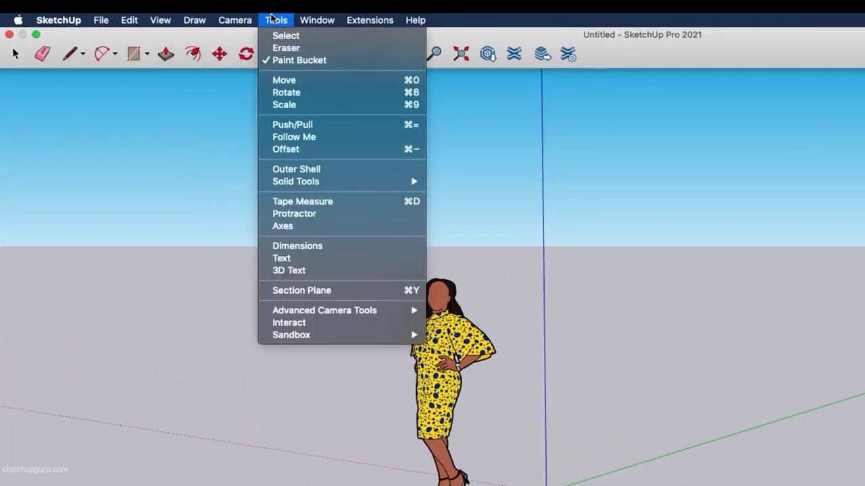
pyautogui.moveTo(196, 18)
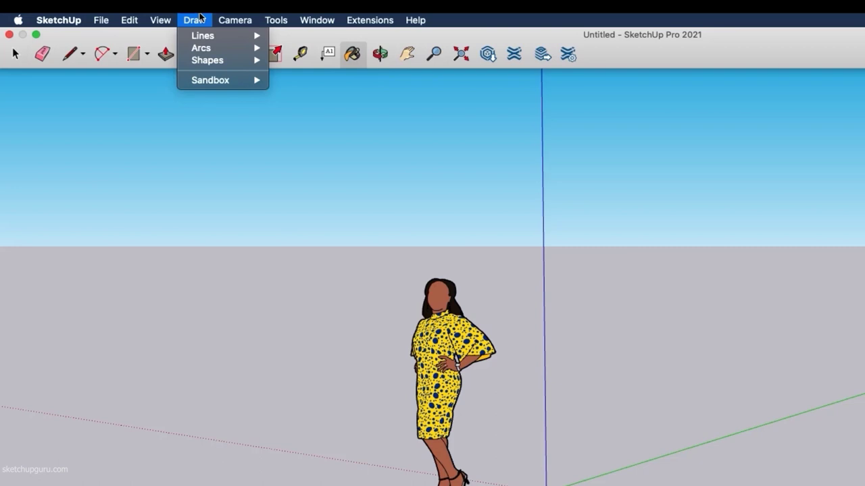
pyautogui.moveTo(227, 18)
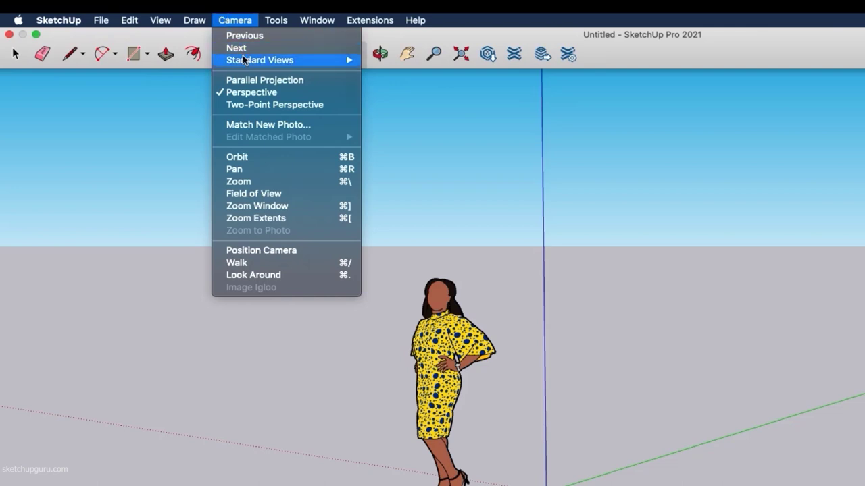
pyautogui.moveTo(244, 61)
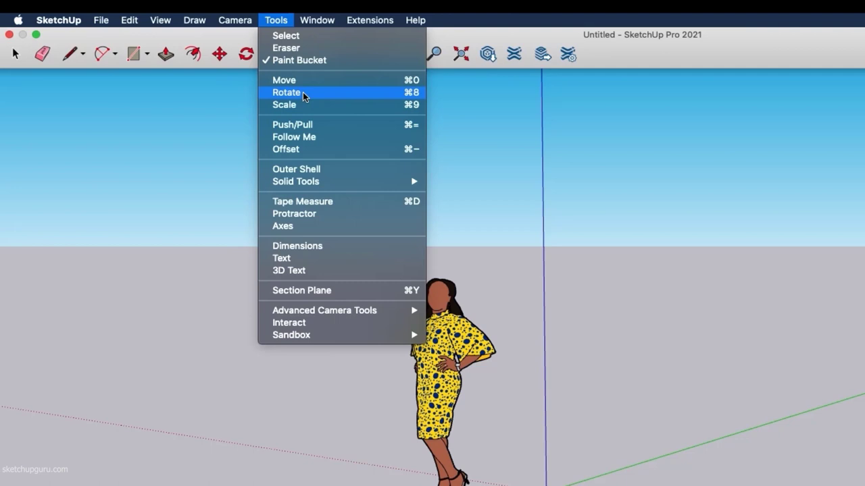
pyautogui.moveTo(314, 21)
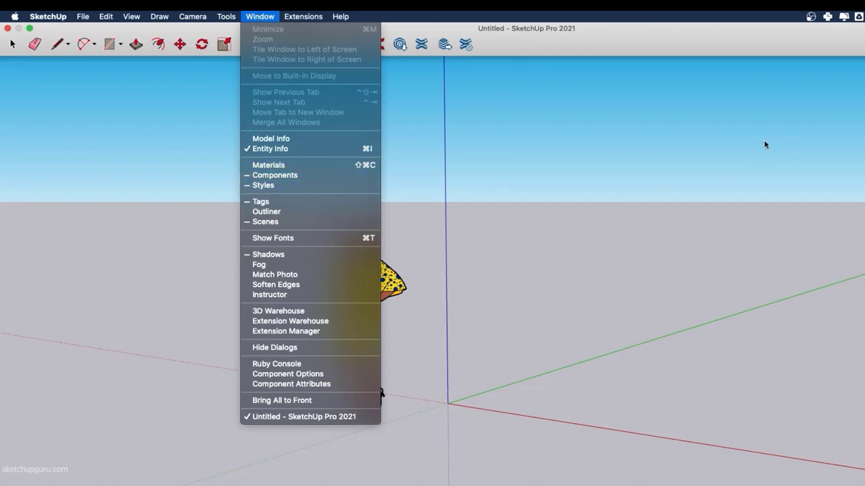
pyautogui.moveTo(287, 15)
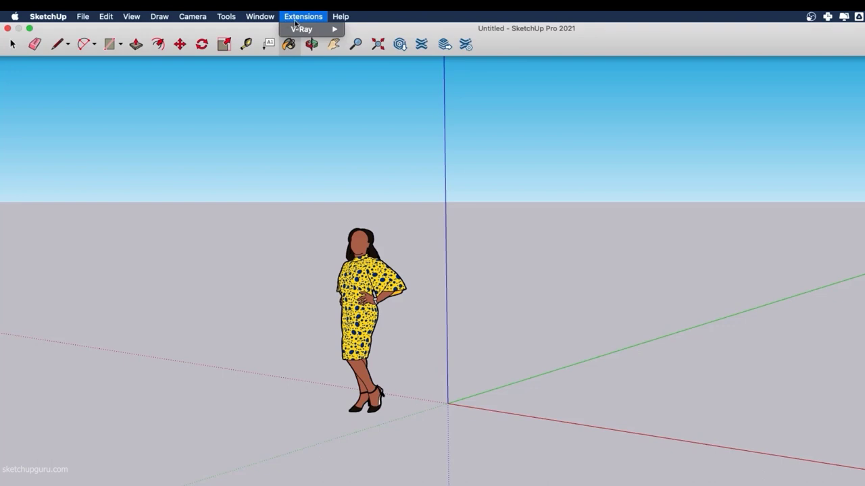
pyautogui.click(294, 22)
pyautogui.press('space')
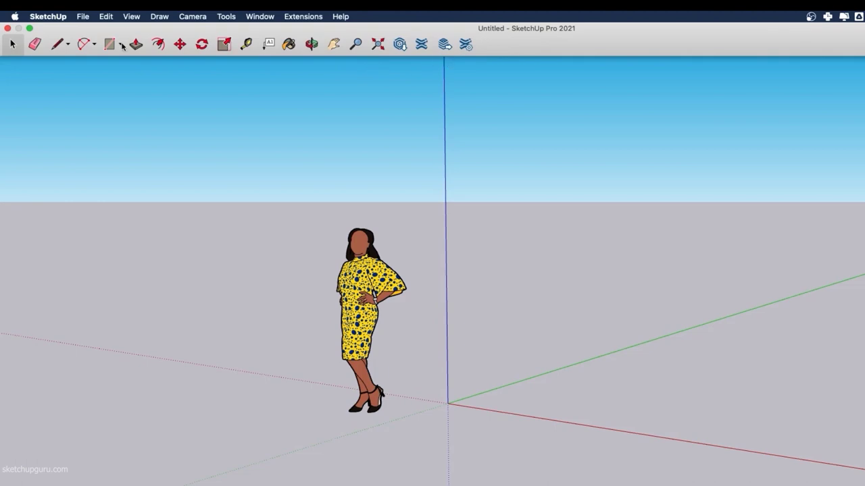
# Step: Customize the toolbar by adding the Make Component tool after the Extension Manager tool
pyautogui.click(131, 15)
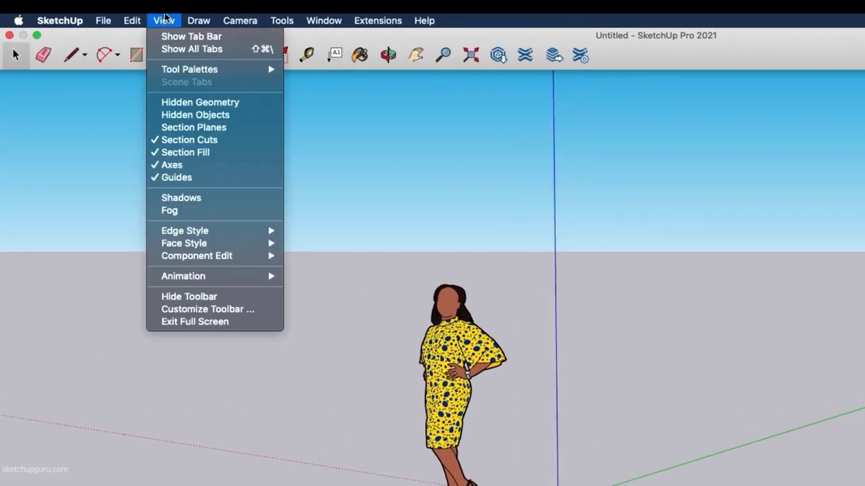
pyautogui.click(204, 309)
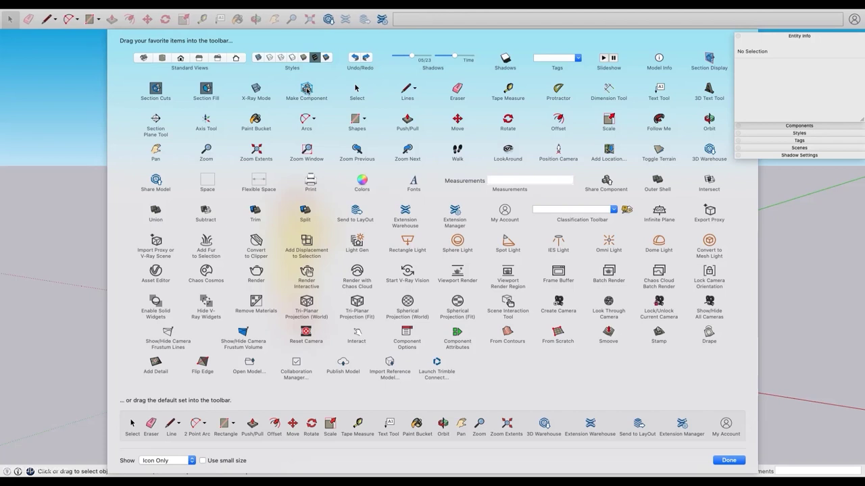
pyautogui.moveTo(306, 88); pyautogui.dragTo(400, 21)
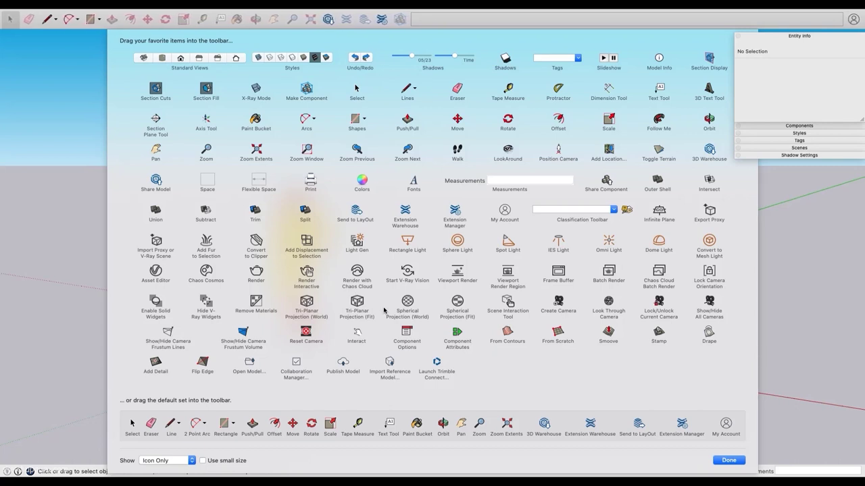
pyautogui.moveTo(577, 211); pyautogui.dragTo(251, 40)
pyautogui.click(728, 461)
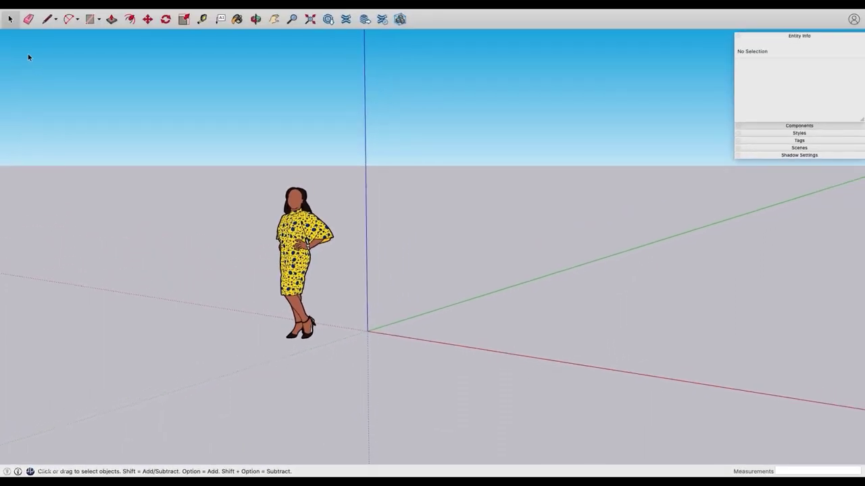
# Step: Activate the Eraser to view its status bar hints, and switch back to the Select tool
pyautogui.click(29, 19)
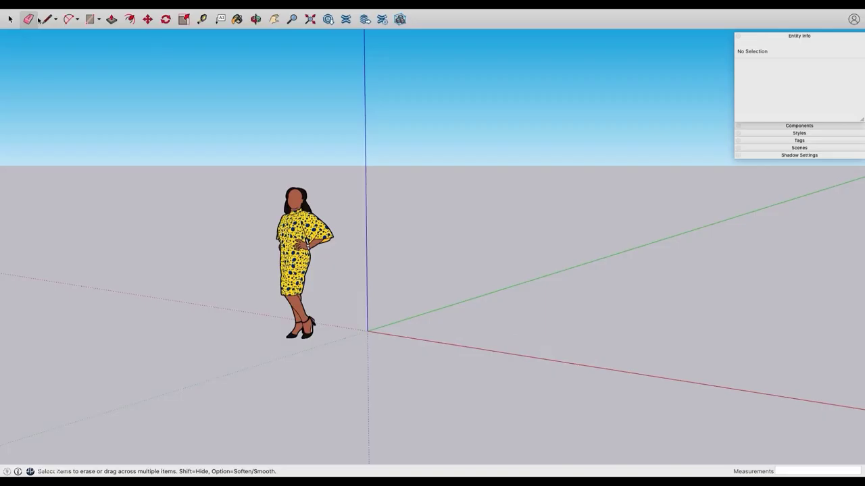
pyautogui.click(11, 20)
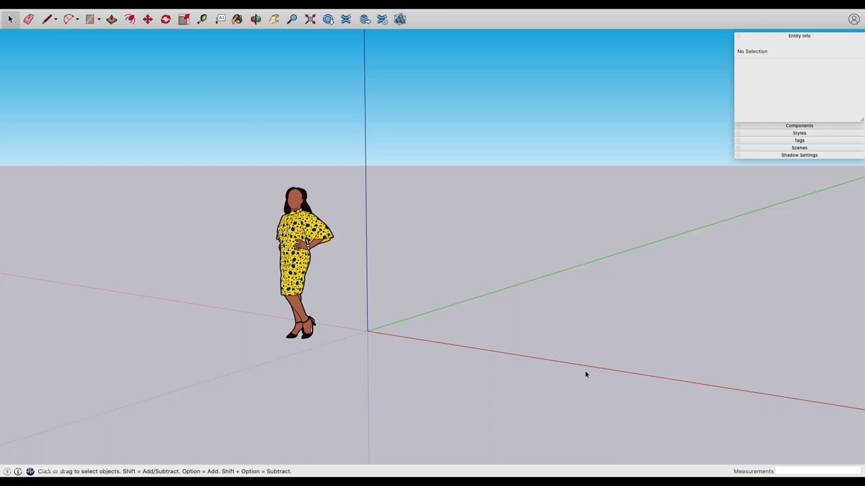
# Step: Draw a 10' by 20' rectangle on the ground near the origin, and return to the Select tool
pyautogui.moveTo(408, 305); pyautogui.dragTo(383, 329, button='middle')
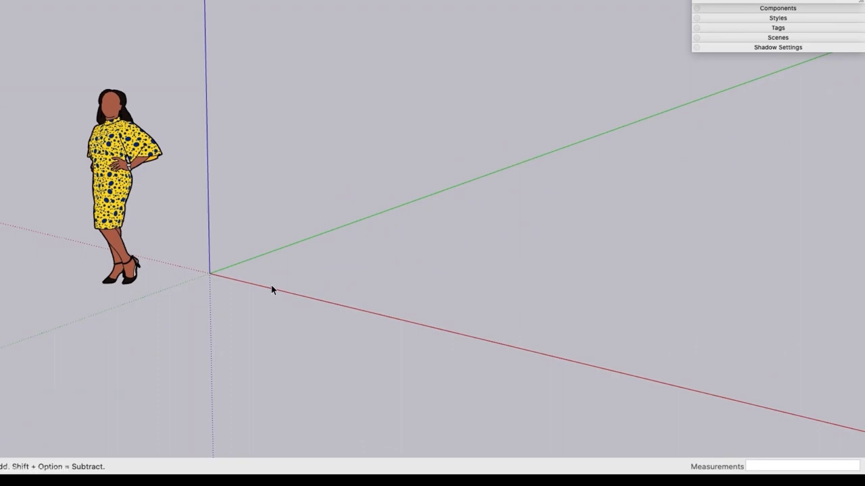
pyautogui.press('r')
pyautogui.click(267, 274)
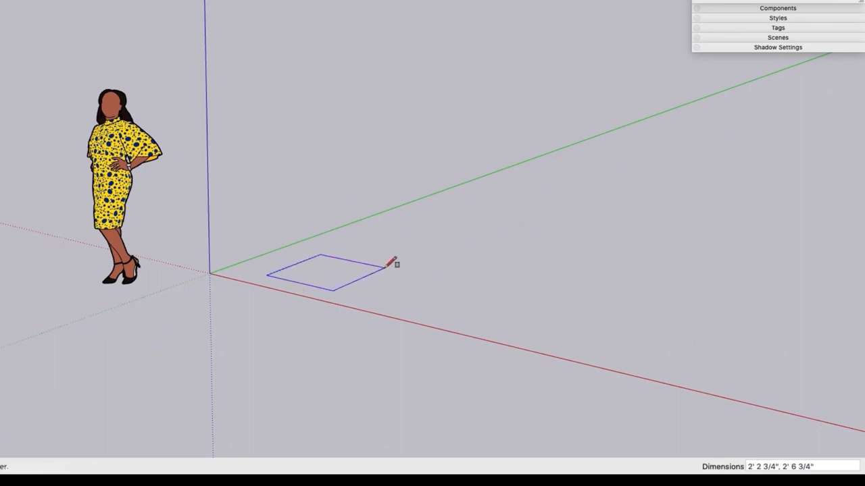
pyautogui.write("10',20'")
pyautogui.press('Return')
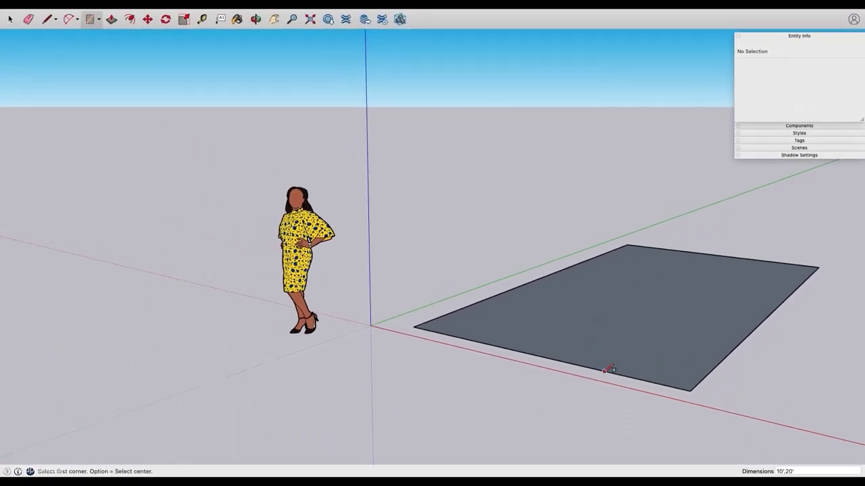
pyautogui.press('space')
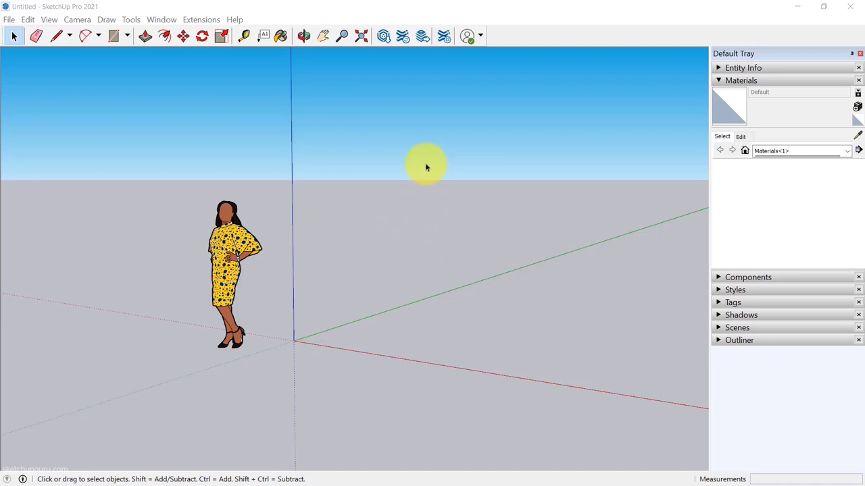
# Step: Switch to SketchUp on Windows, orbit and pan the view around the figure, and return to the Select tool
pyautogui.moveTo(443, 236); pyautogui.dragTo(444, 267, button='middle')
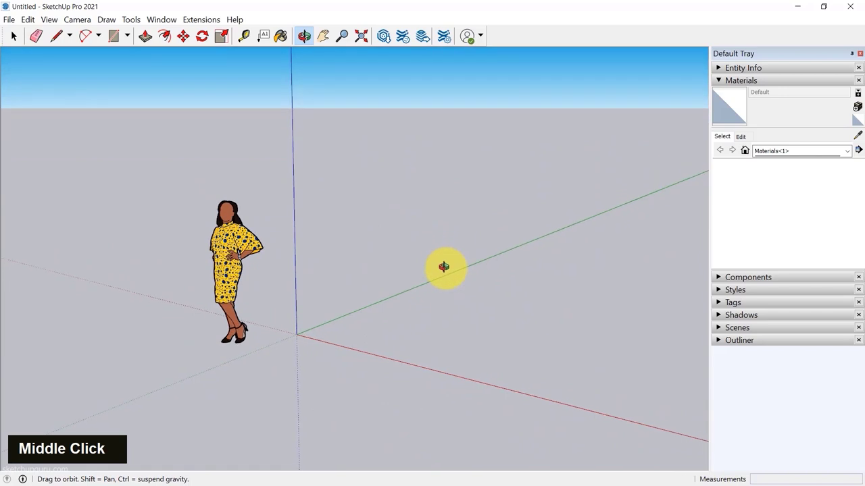
pyautogui.keyDown('shift'); pyautogui.moveTo(443, 267); pyautogui.dragTo(479, 332, button='middle'); pyautogui.keyUp('shift')
pyautogui.keyDown('shift'); pyautogui.moveTo(453, 227); pyautogui.dragTo(491, 293); pyautogui.keyUp('shift')
pyautogui.press('space')
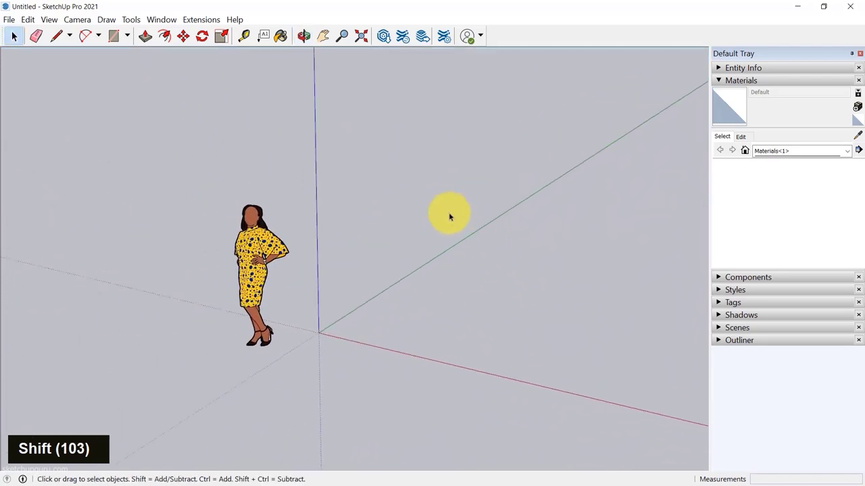
# Step: View the context commands for empty space and for the figure, dismiss them, and zoom the view out and in
pyautogui.click(365, 190)
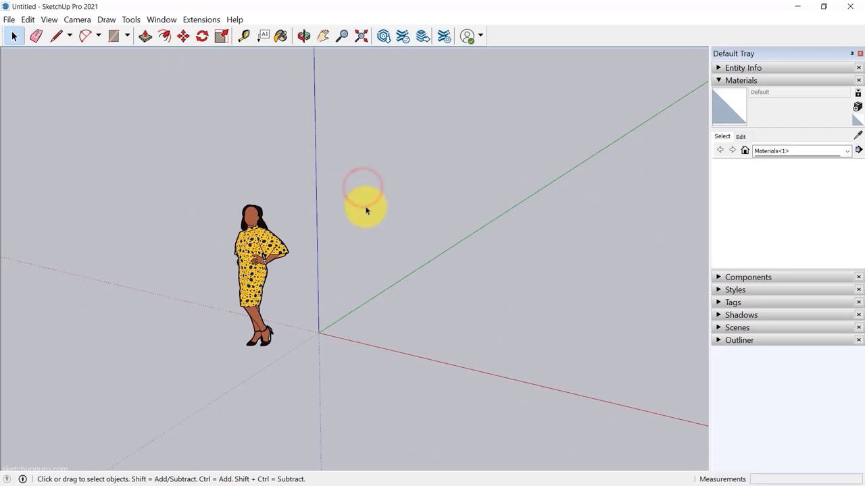
pyautogui.rightClick(367, 208)
pyautogui.click(344, 191)
pyautogui.click(256, 246)
pyautogui.rightClick(257, 247)
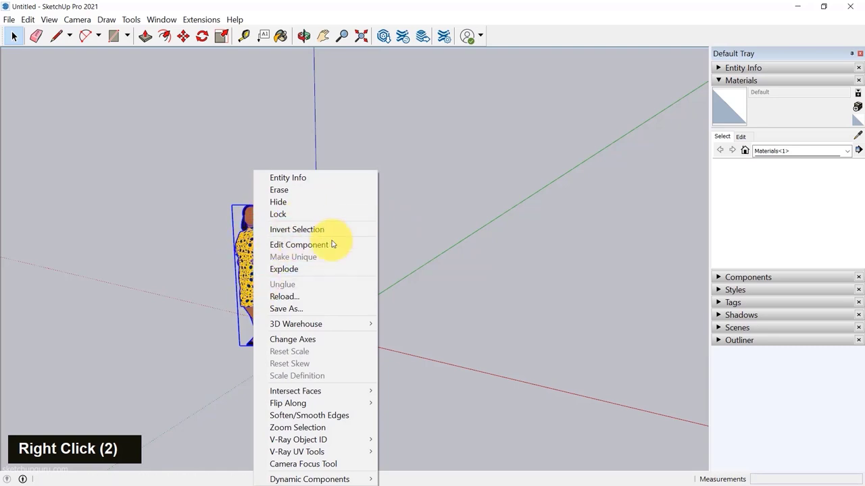
pyautogui.click(172, 225)
pyautogui.scroll(-4, 373, 222)
pyautogui.scroll(4, 299, 226)
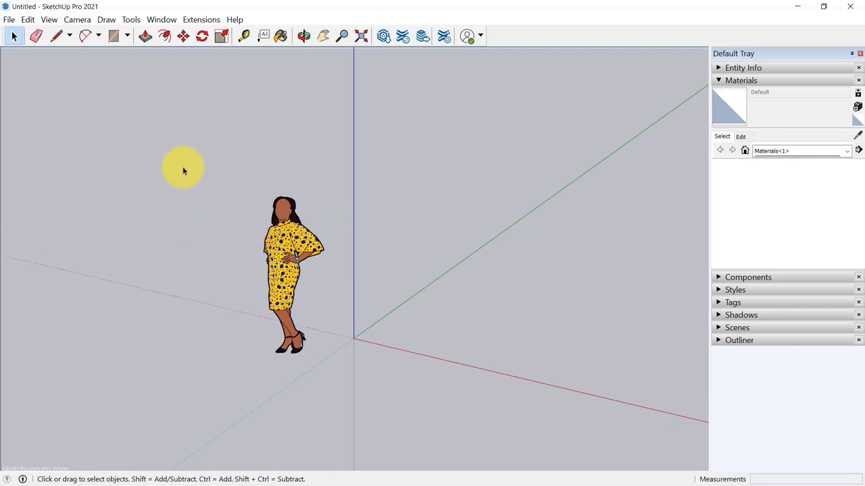
# Step: Select the figure with an enclosing window selection and with a crossing selection over its side, clearing the selection each time
pyautogui.moveTo(191, 161); pyautogui.dragTo(442, 363)
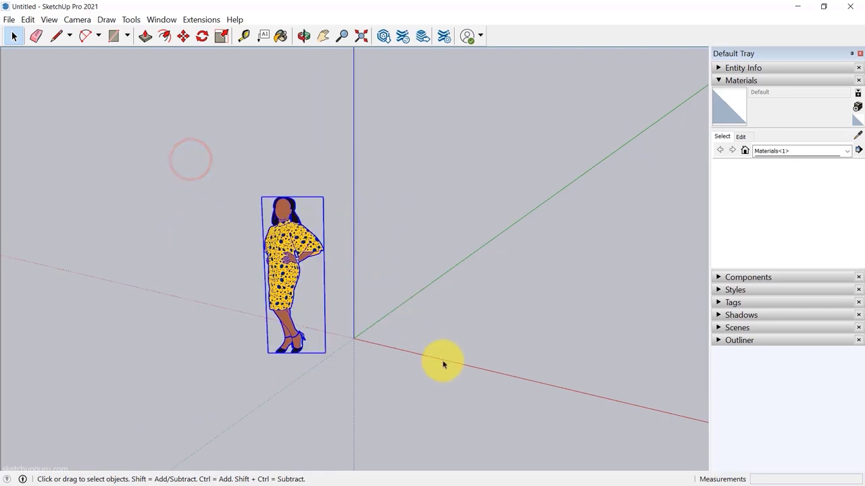
pyautogui.moveTo(194, 123); pyautogui.dragTo(362, 399)
pyautogui.click(446, 193)
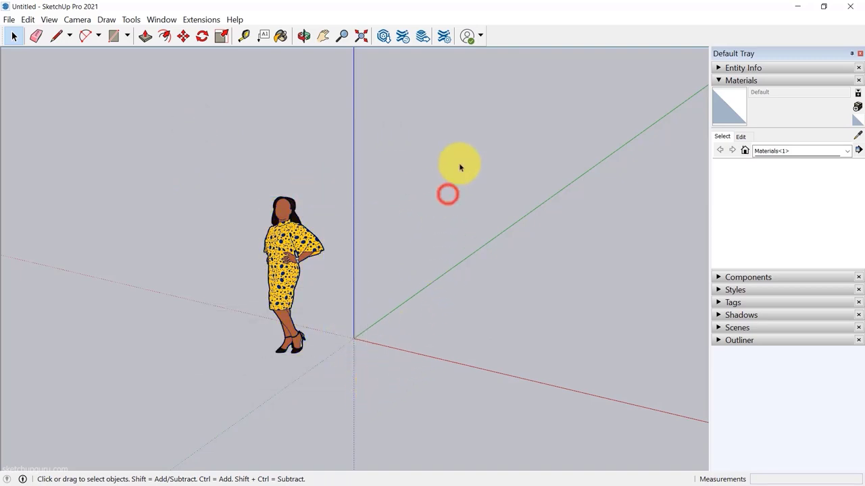
pyautogui.moveTo(457, 142); pyautogui.dragTo(322, 359)
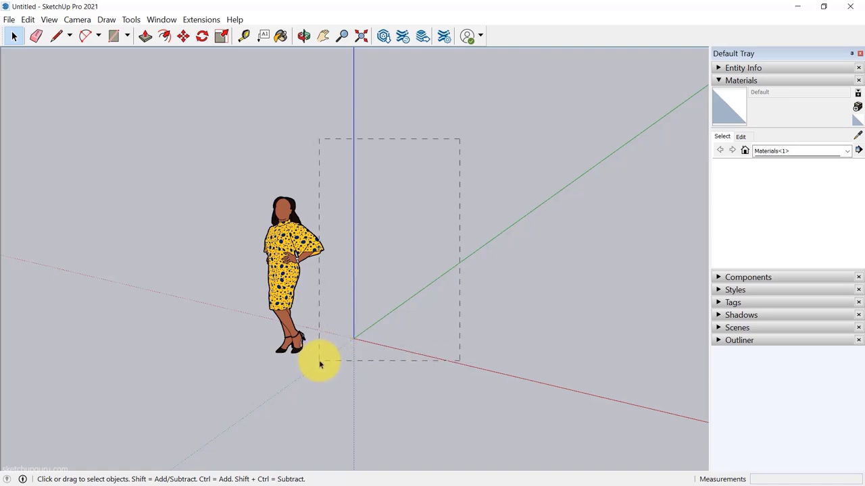
pyautogui.moveTo(320, 364); pyautogui.dragTo(319, 362)
pyautogui.click(344, 257)
# Step: Repeat window selections around the figure and crossing selections beside and over its edge, leaving nothing selected
pyautogui.moveTo(178, 131); pyautogui.dragTo(315, 388)
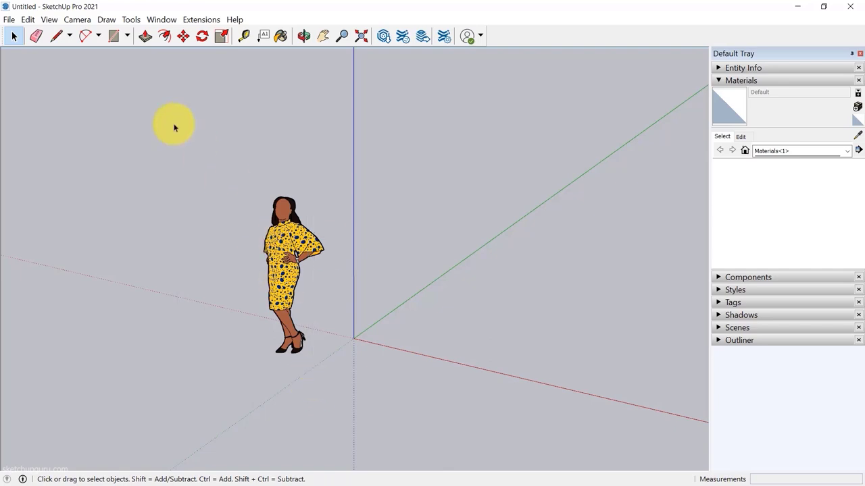
pyautogui.moveTo(168, 118); pyautogui.dragTo(398, 389)
pyautogui.moveTo(183, 133); pyautogui.dragTo(397, 386)
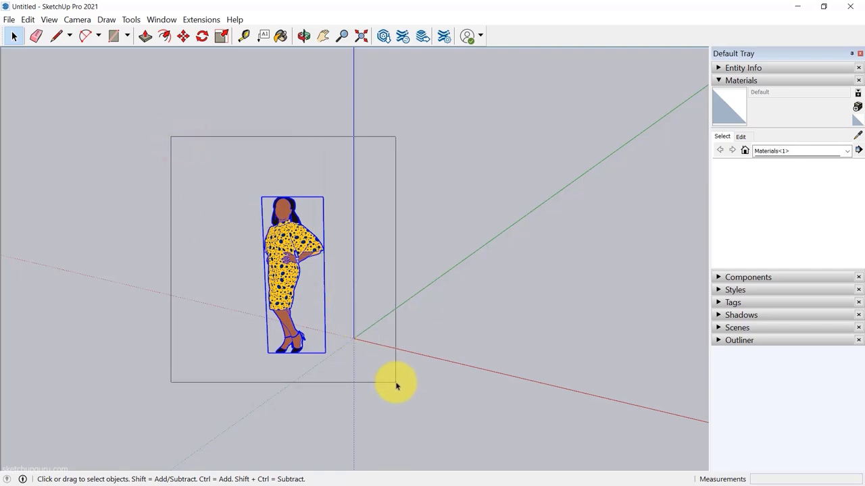
pyautogui.moveTo(396, 386); pyautogui.dragTo(397, 385)
pyautogui.moveTo(516, 133); pyautogui.dragTo(386, 183)
pyautogui.moveTo(462, 150); pyautogui.dragTo(332, 239)
pyautogui.moveTo(500, 172); pyautogui.dragTo(412, 169)
# Step: Zoom the view repeatedly in and out on the figure while keeping the Select tool active
pyautogui.scroll(-1, 90, 304)
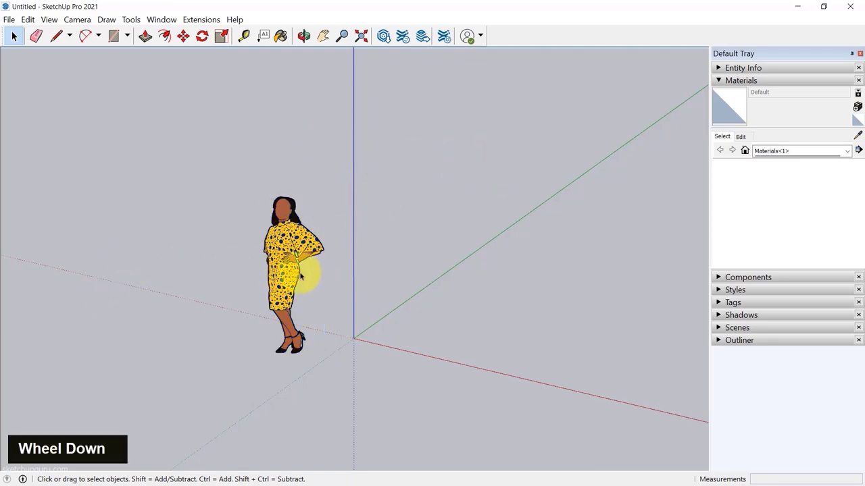
pyautogui.scroll(14, 342, 273)
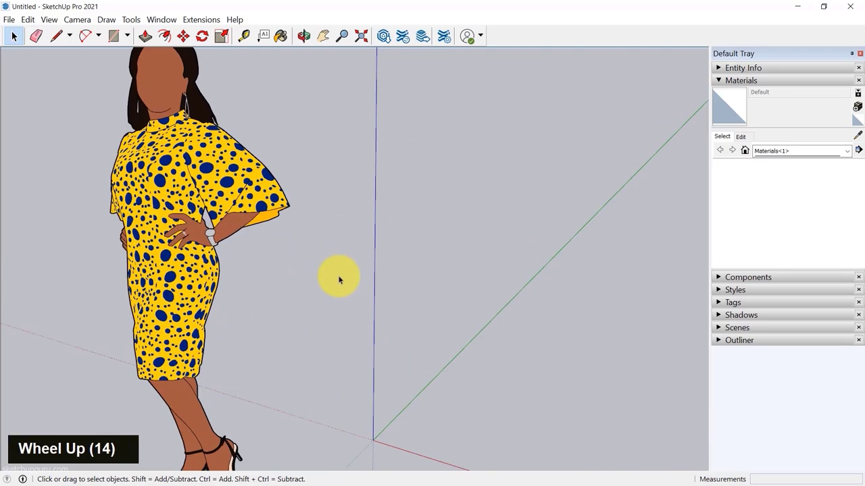
pyautogui.scroll(-14, 340, 280)
pyautogui.scroll(12, 348, 301)
pyautogui.scroll(-19, 348, 311)
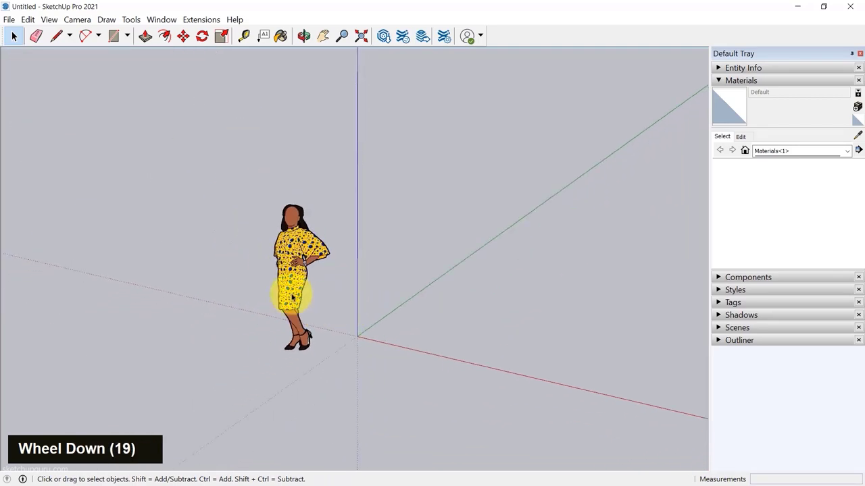
pyautogui.scroll(10, 232, 241)
pyautogui.scroll(-15, 293, 277)
pyautogui.scroll(5, 527, 228)
pyautogui.scroll(-5, 526, 228)
pyautogui.scroll(5, 359, 293)
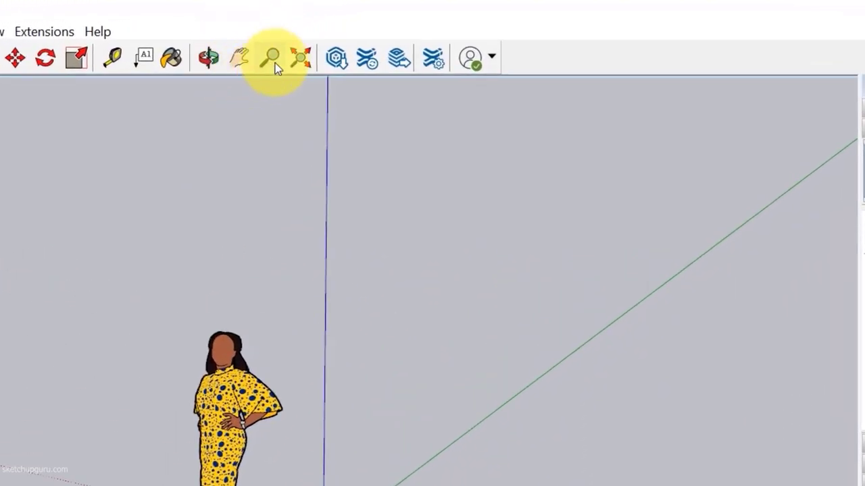
# Step: Zoom in on the figure with the Zoom tool, return to the Select tool and zoom in and out again
pyautogui.click(274, 61)
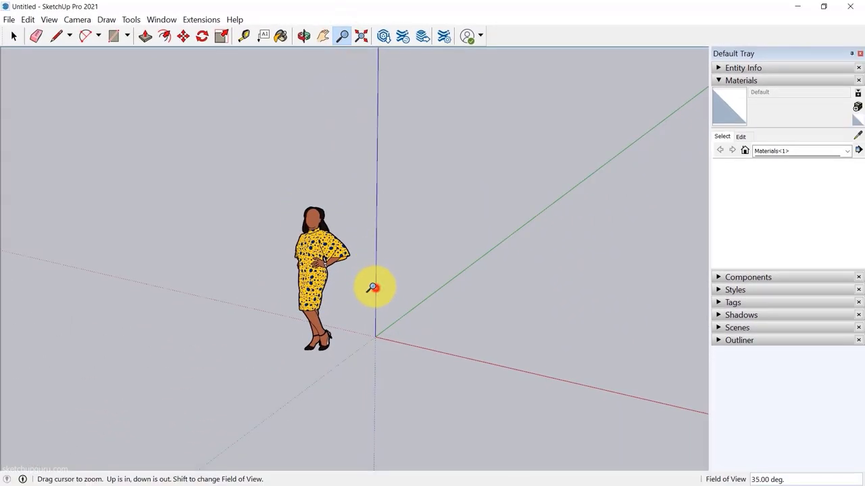
pyautogui.moveTo(372, 288)
pyautogui.mouseDown()
pyautogui.moveTo(315, 201)
pyautogui.moveTo(396, 294)
pyautogui.mouseUp()
pyautogui.moveTo(372, 337); pyautogui.dragTo(356, 224)
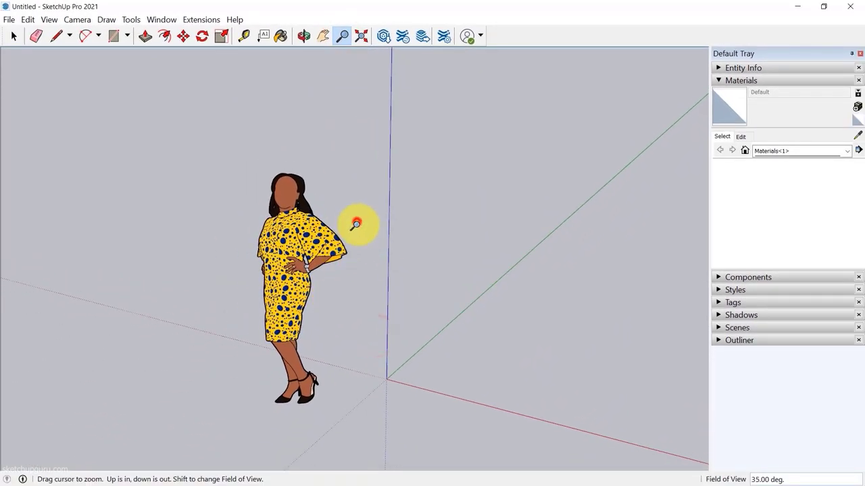
pyautogui.scroll(-3, 378, 236)
pyautogui.click(15, 36)
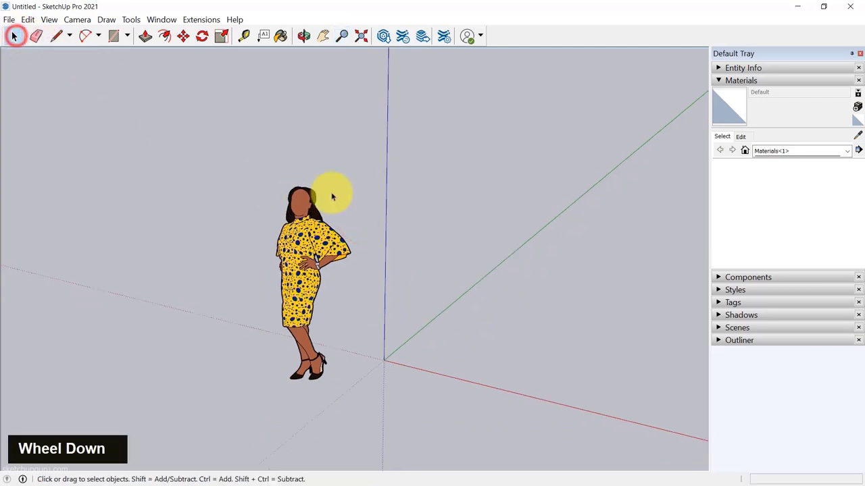
pyautogui.scroll(-3, 220, 234)
pyautogui.scroll(8, 193, 241)
pyautogui.scroll(-5, 418, 231)
pyautogui.scroll(-4, 291, 248)
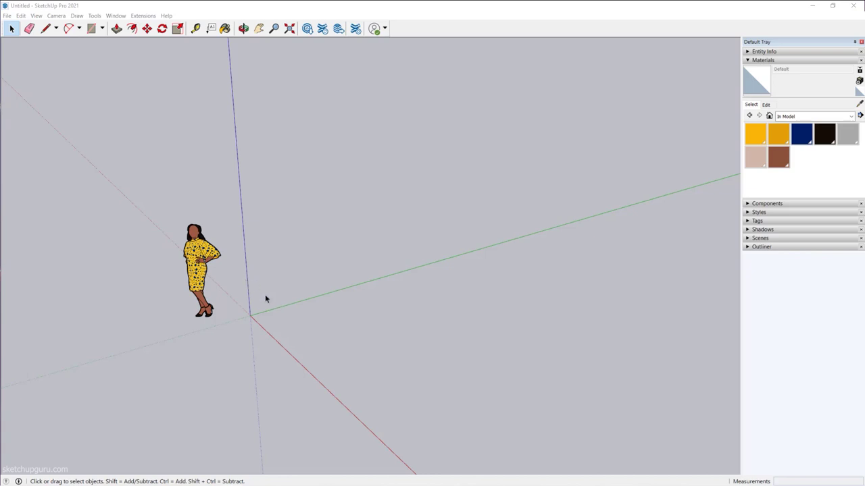
# Step: Copy the figure along the green axis with Move, multiply the copy as an x10 array, and return to Select
pyautogui.click(205, 279)
pyautogui.press('m')
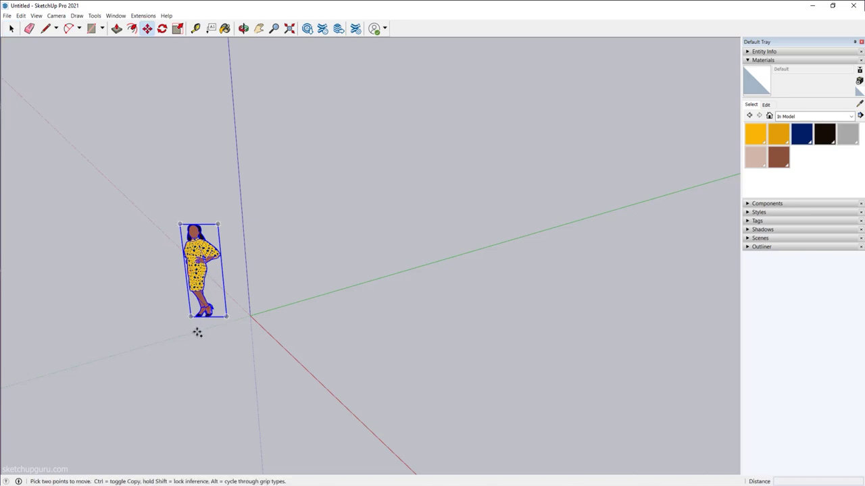
pyautogui.press('ctrl')
pyautogui.click(198, 333)
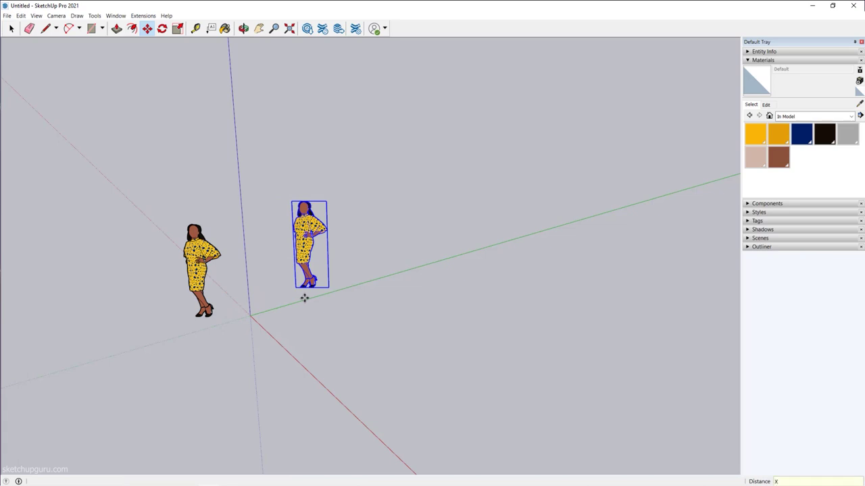
pyautogui.press('Return')
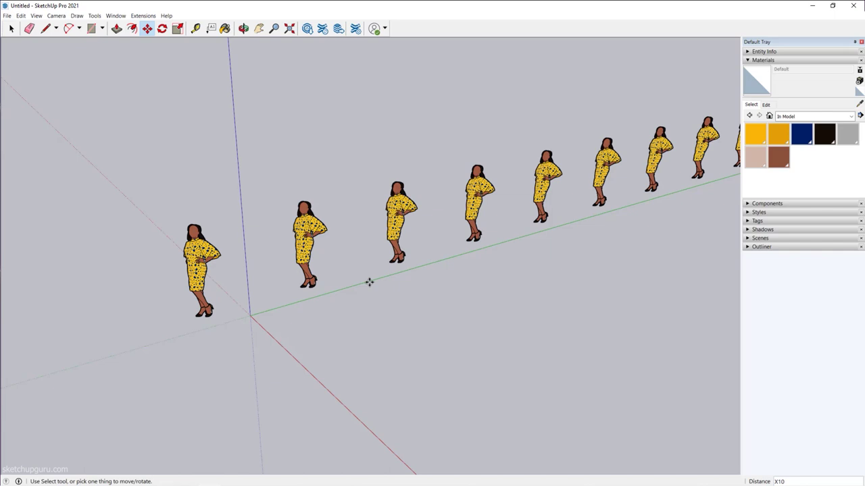
pyautogui.press('space')
# Step: Window-select the row of figures from above its near end to below its far end, and clear the selection
pyautogui.scroll(-6, 258, 299)
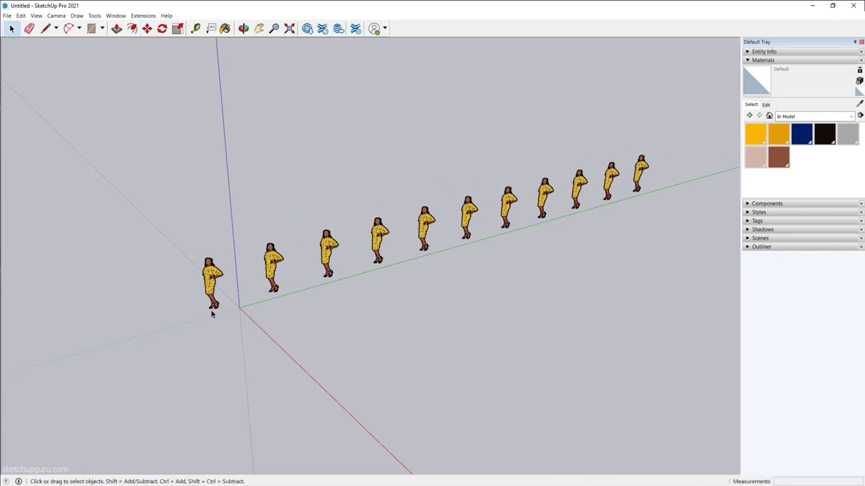
pyautogui.scroll(4, 136, 297)
pyautogui.scroll(-2, 135, 298)
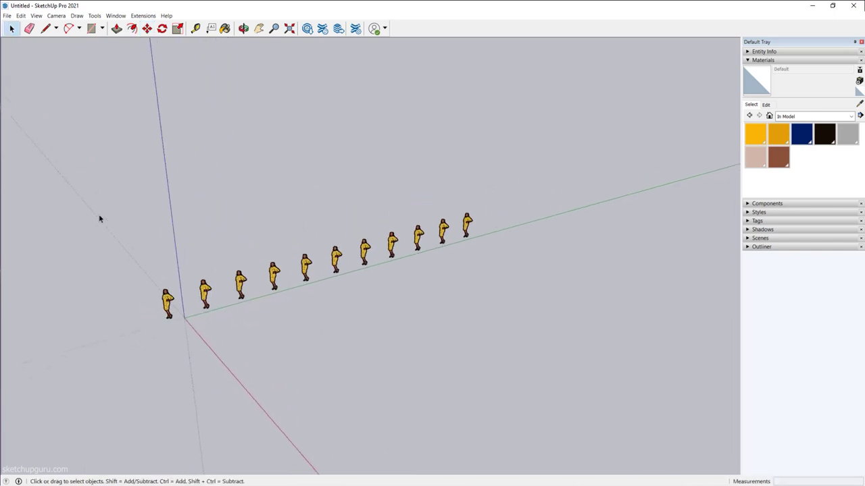
pyautogui.moveTo(77, 159); pyautogui.dragTo(559, 381)
pyautogui.click(523, 262)
pyautogui.moveTo(120, 177); pyautogui.dragTo(119, 177)
pyautogui.click(225, 232)
# Step: Window-select the whole row of figures again and remove one near the origin from the selection
pyautogui.moveTo(226, 232); pyautogui.dragTo(396, 244, button='middle')
pyautogui.moveTo(181, 195); pyautogui.dragTo(562, 373)
pyautogui.moveTo(561, 372); pyautogui.dragTo(195, 306, button='middle')
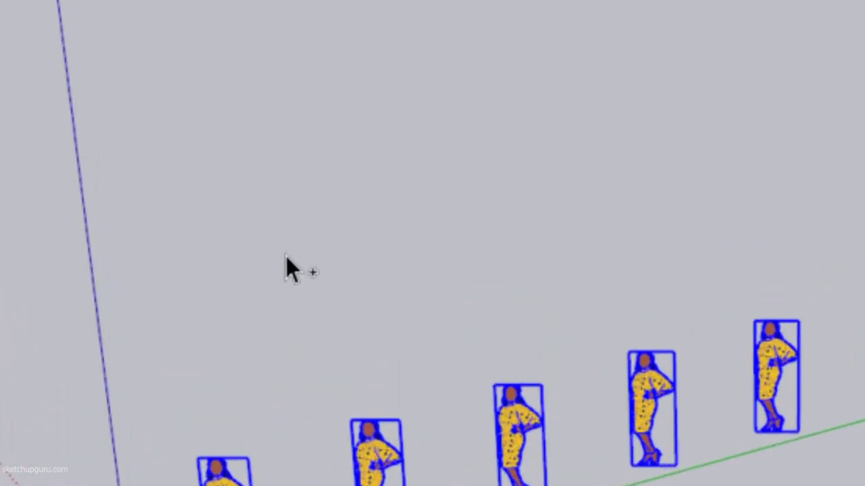
pyautogui.keyDown('shift'); pyautogui.click(225, 473); pyautogui.keyUp('shift')
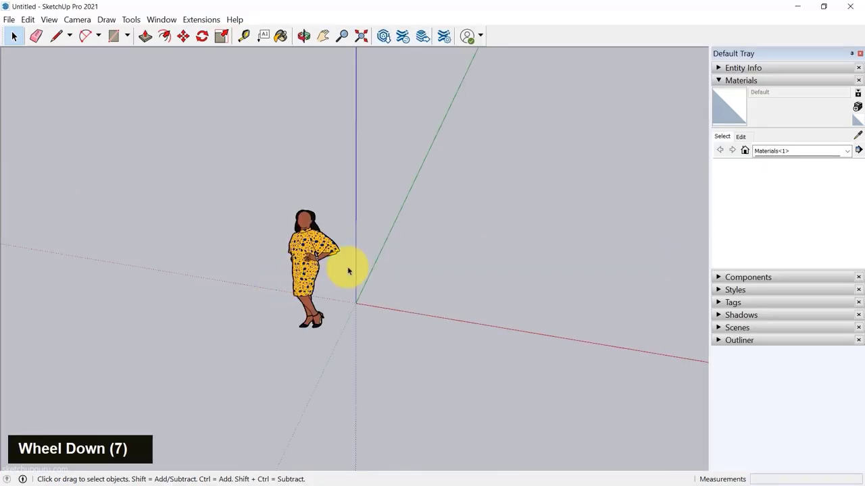
pyautogui.moveTo(338, 260); pyautogui.dragTo(401, 276, button='middle')
pyautogui.scroll(3, 402, 277)
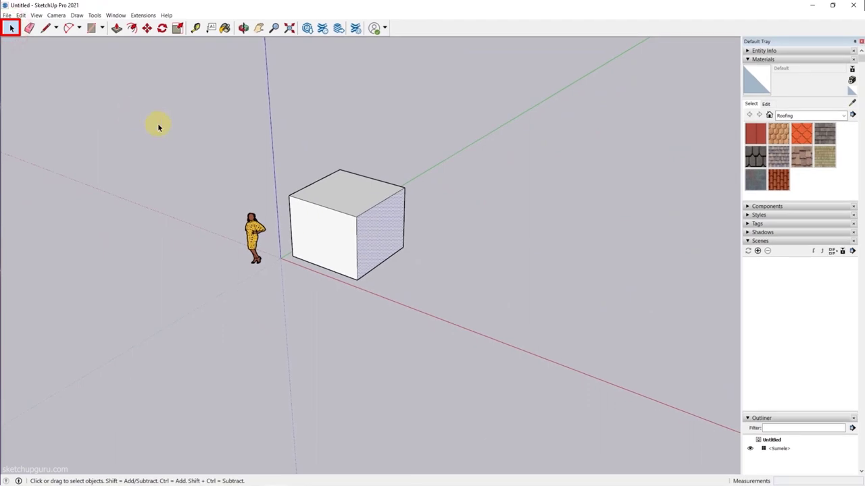
# Step: Select the box's top face, front face and side face one at a time with the Select tool
pyautogui.press('space')
pyautogui.scroll(4, 350, 222)
pyautogui.scroll(5, 350, 248)
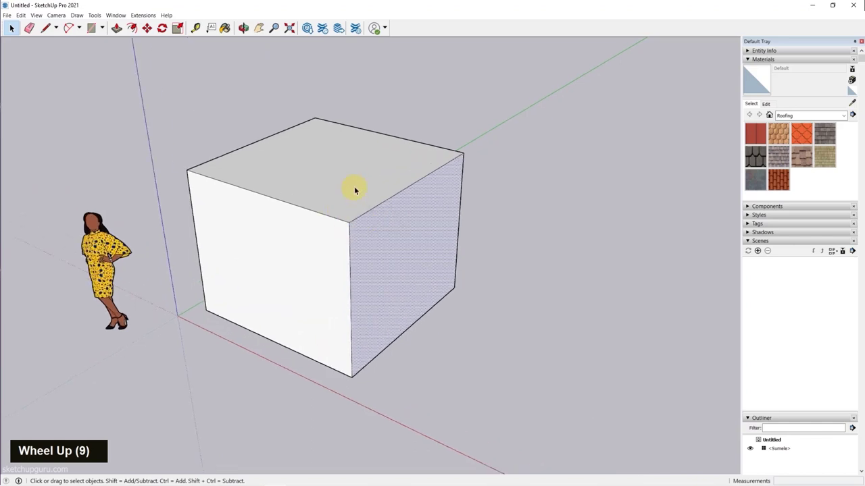
pyautogui.click(335, 164)
pyautogui.click(292, 234)
pyautogui.click(388, 242)
# Step: Select individual edges of the box one at a time: the vertical corners, the upper edges and the lower edges
pyautogui.click(350, 232)
pyautogui.click(337, 218)
pyautogui.click(361, 214)
pyautogui.click(462, 172)
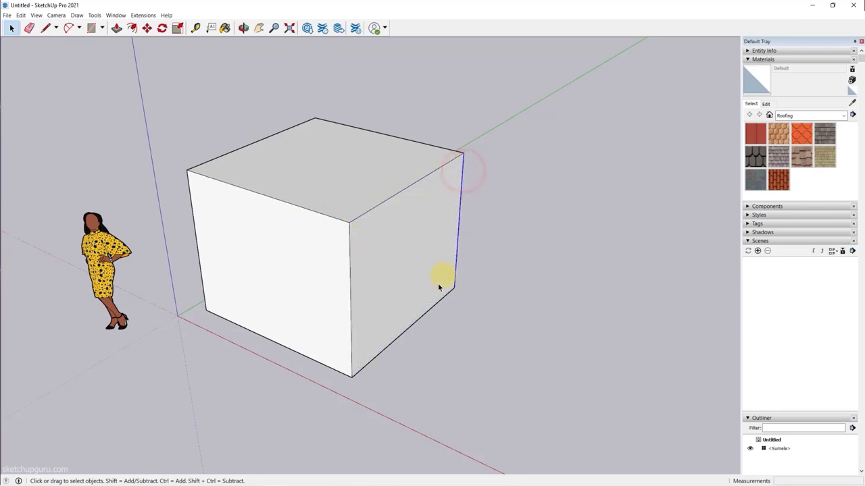
pyautogui.click(369, 366)
pyautogui.click(332, 373)
# Step: Select the box's side face with its bounding edges, extend the selection to all connected geometry, and clear it
pyautogui.doubleClick(387, 242)
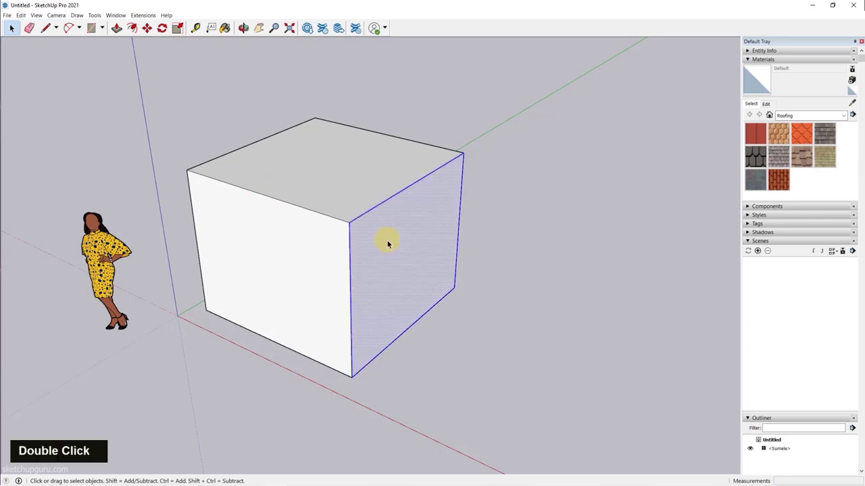
pyautogui.moveTo(386, 242); pyautogui.dragTo(349, 247, button='middle')
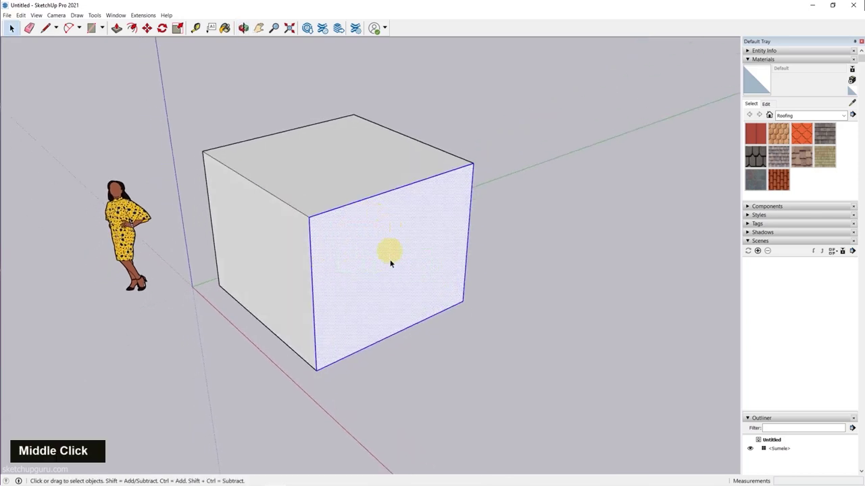
pyautogui.moveTo(357, 315); pyautogui.dragTo(363, 228, button='middle')
pyautogui.scroll(2, 331, 224)
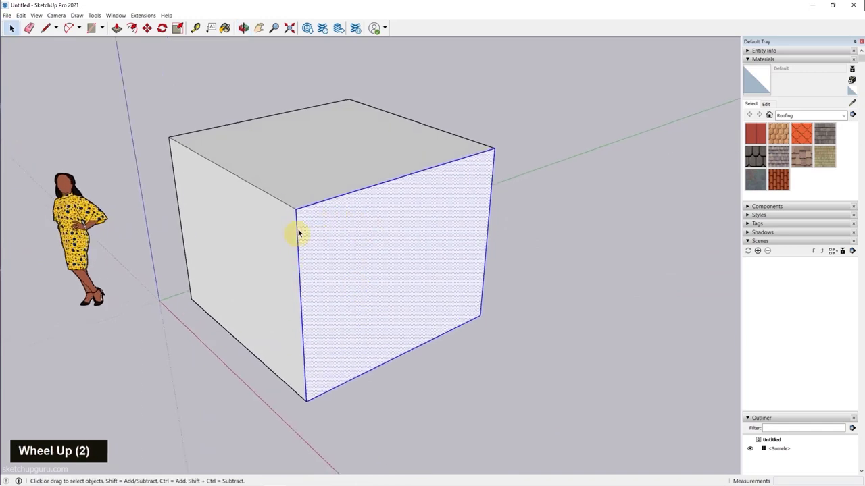
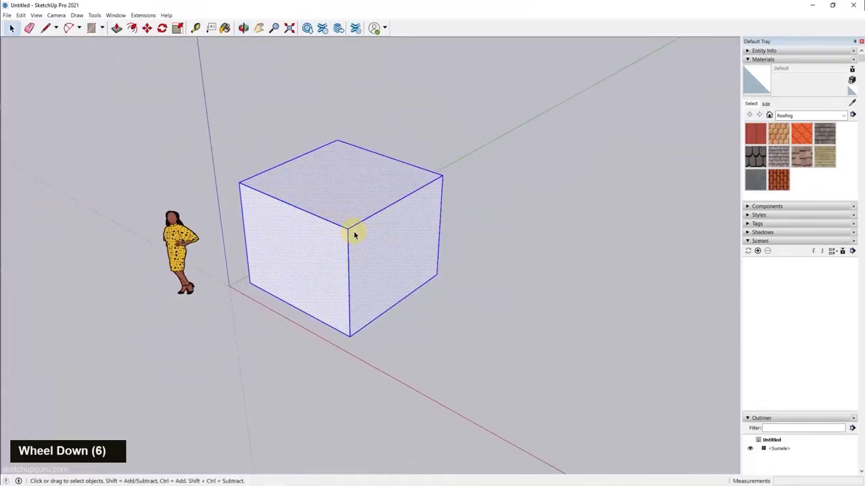
pyautogui.tripleClick(354, 197)
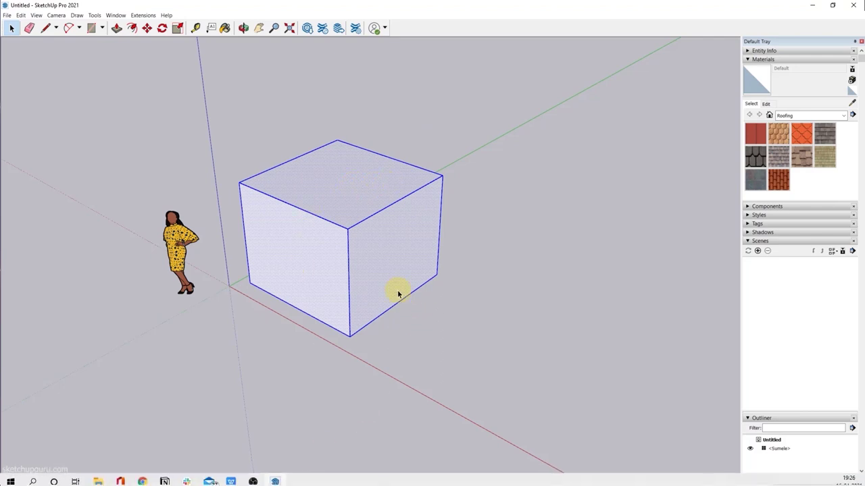
pyautogui.click(502, 186)
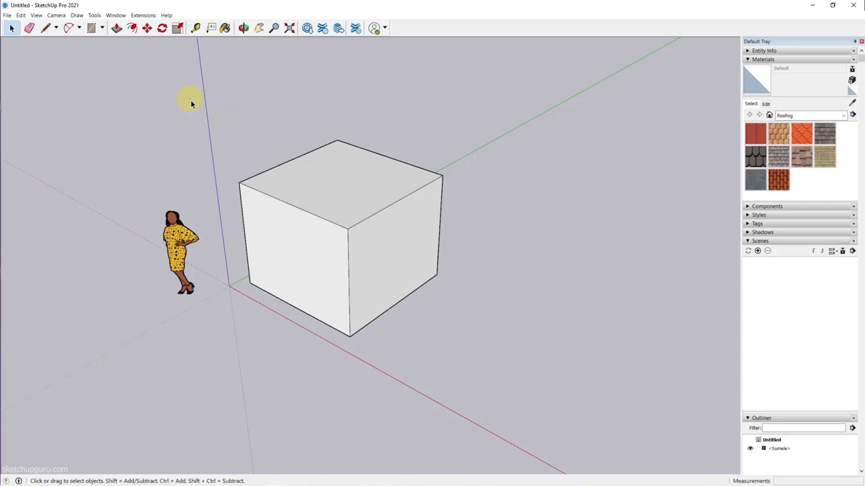
# Step: Window-select only the box's front part and, from a lower view, the entire box, and clear the selection
pyautogui.moveTo(190, 99); pyautogui.dragTo(414, 386)
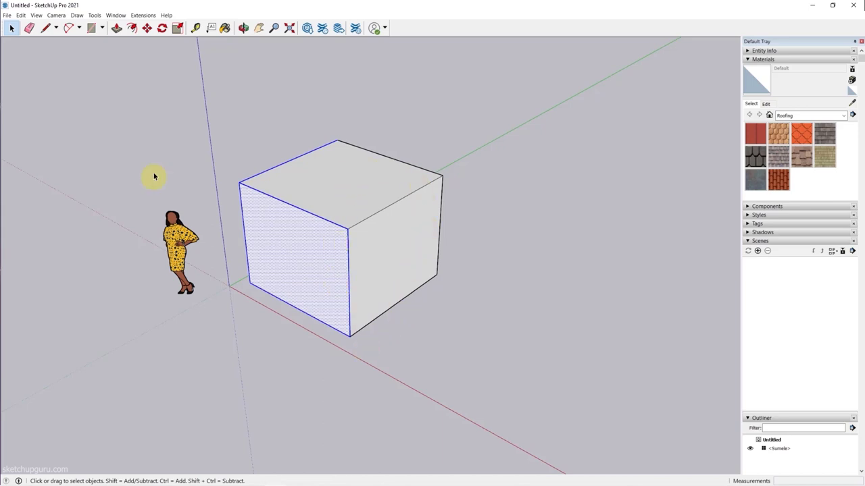
pyautogui.moveTo(325, 268); pyautogui.dragTo(323, 198, button='middle')
pyautogui.moveTo(200, 83); pyautogui.dragTo(483, 348)
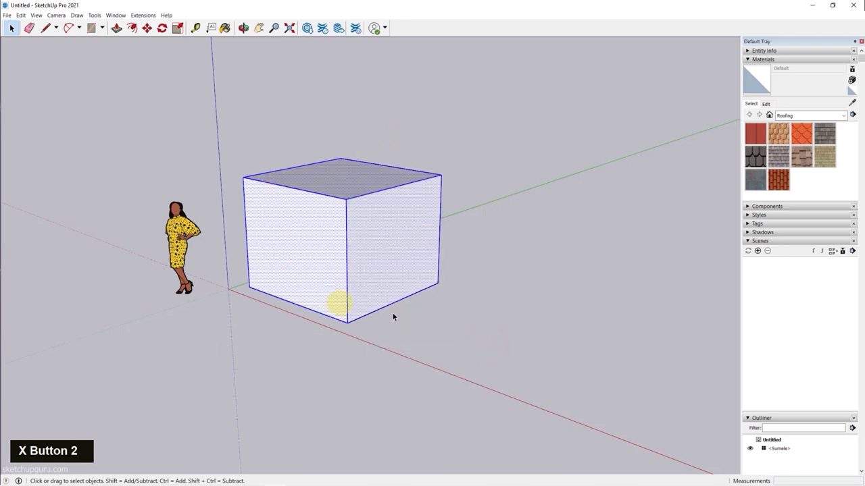
pyautogui.click(426, 323)
pyautogui.moveTo(191, 91); pyautogui.dragTo(511, 377)
pyautogui.click(501, 280)
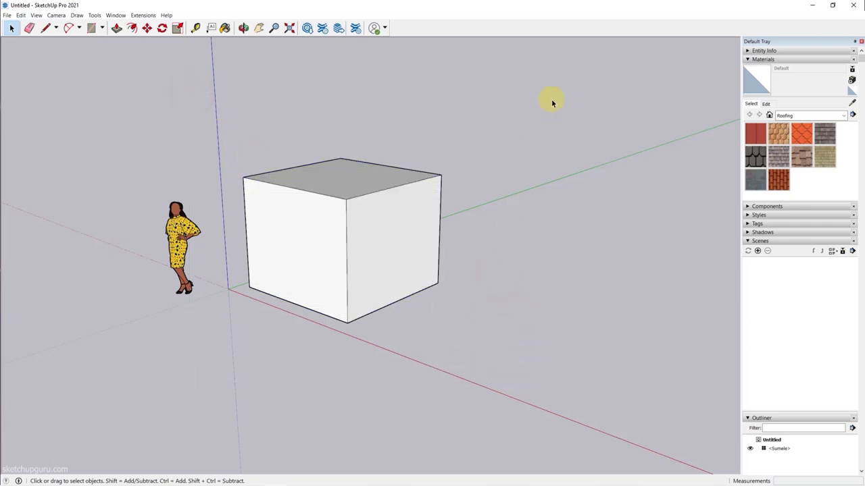
# Step: Use crossing selections from the side opposite the figure to pick the box's side and top, and extend one across its front face
pyautogui.moveTo(474, 188); pyautogui.dragTo(396, 332)
pyautogui.moveTo(377, 339); pyautogui.dragTo(376, 339)
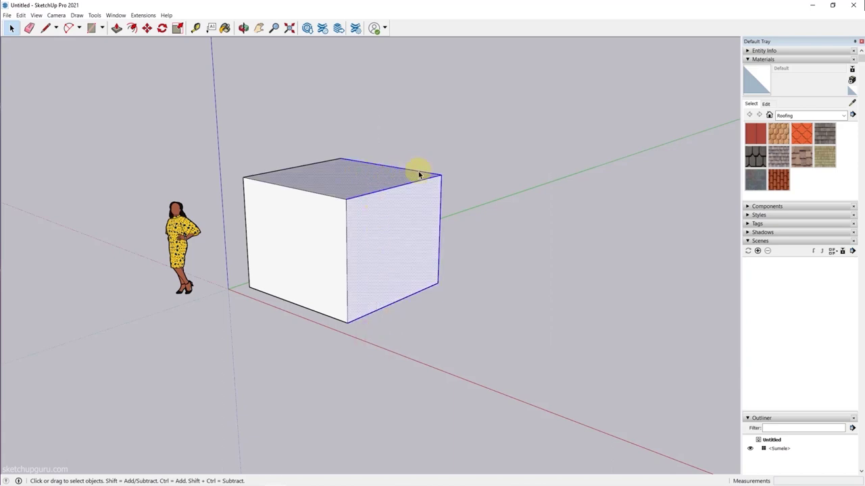
pyautogui.moveTo(389, 309); pyautogui.dragTo(440, 230, button='middle')
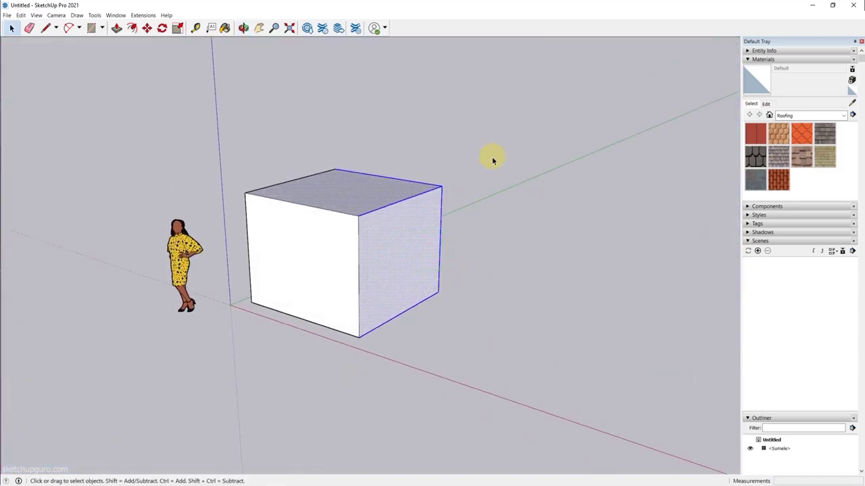
pyautogui.moveTo(480, 164); pyautogui.dragTo(315, 366)
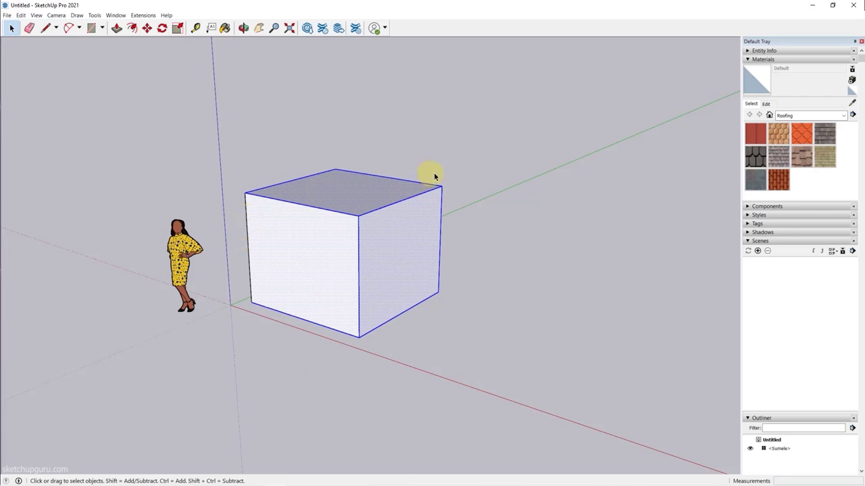
# Step: Clear the selection and window-select only the box's side face away from the figure, with its bounding edges
pyautogui.click(478, 132)
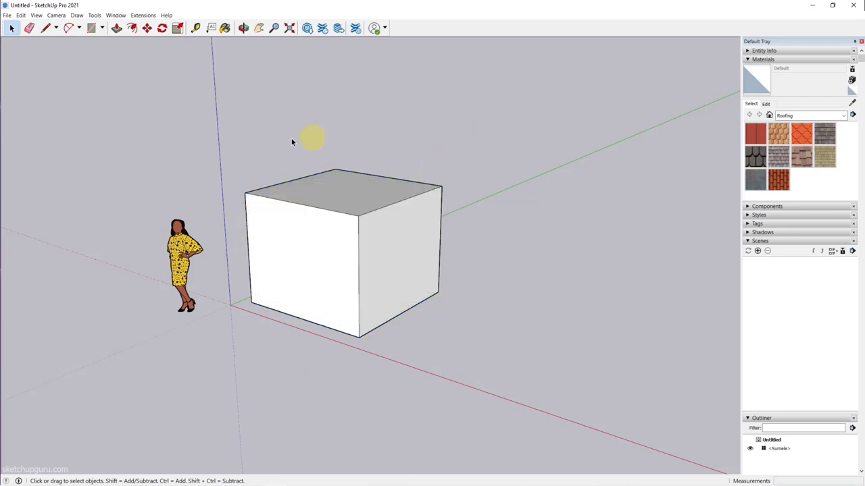
pyautogui.moveTo(255, 162); pyautogui.dragTo(428, 223, button='middle')
pyautogui.middleClick(389, 211)
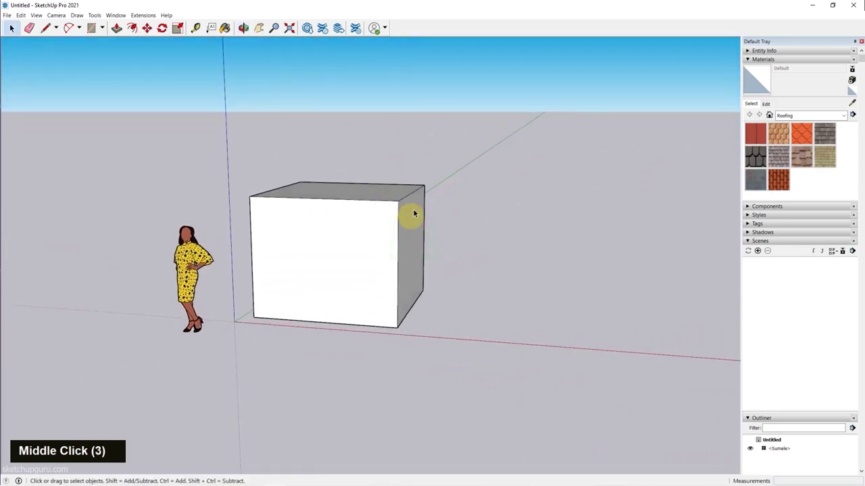
pyautogui.moveTo(363, 133); pyautogui.dragTo(508, 374)
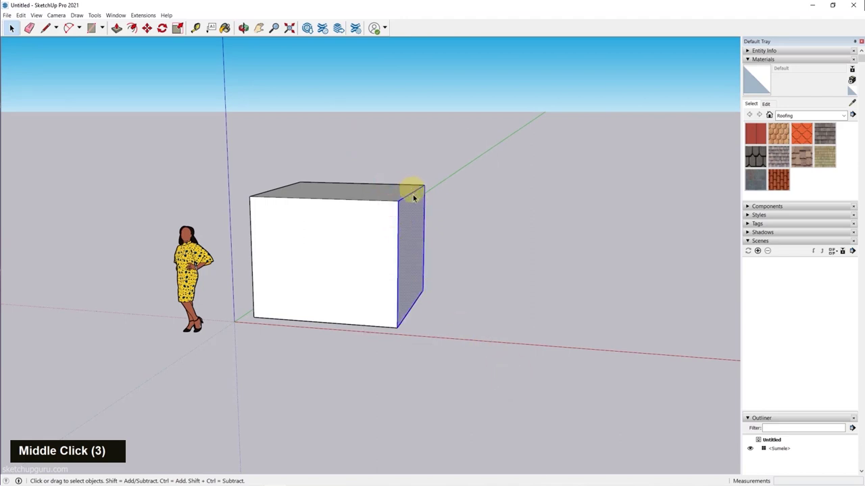
# Step: Use a crossing selection over the box to pick its front, top and side faces, examine the highlighted geometry, and clear the selection
pyautogui.moveTo(413, 284); pyautogui.dragTo(442, 228, button='middle')
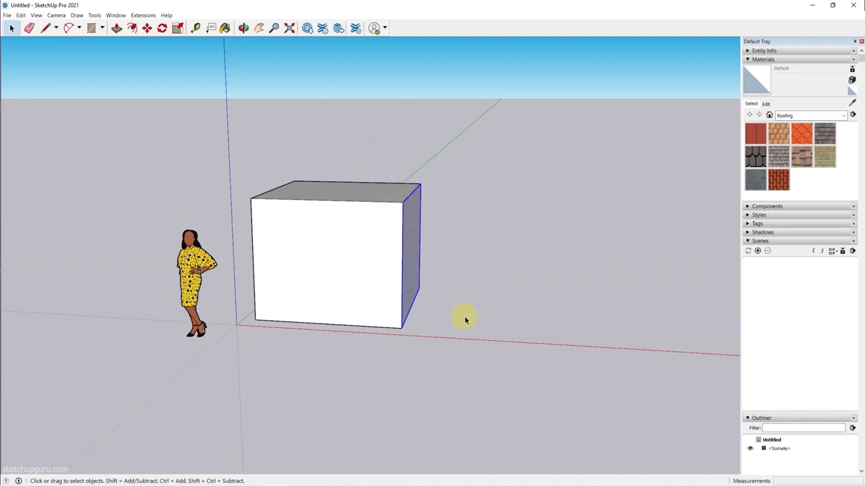
pyautogui.moveTo(465, 321); pyautogui.dragTo(448, 312, button='middle')
pyautogui.moveTo(485, 135); pyautogui.dragTo(378, 384)
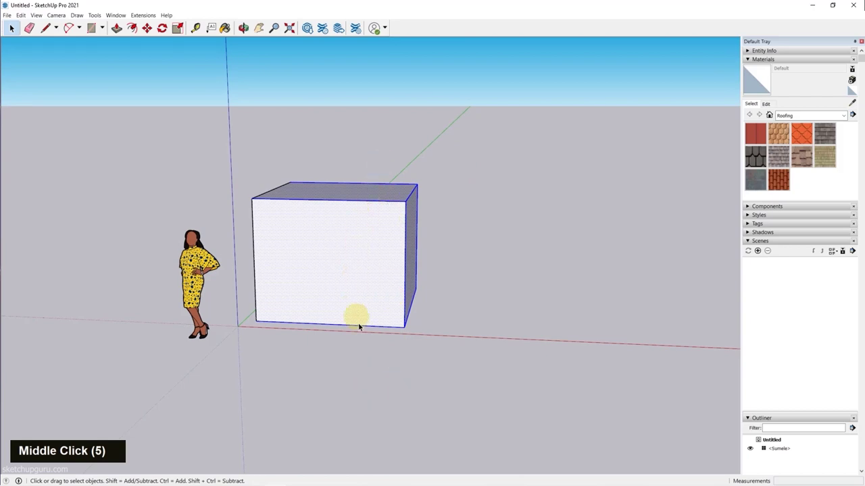
pyautogui.moveTo(358, 326); pyautogui.dragTo(380, 350, button='middle')
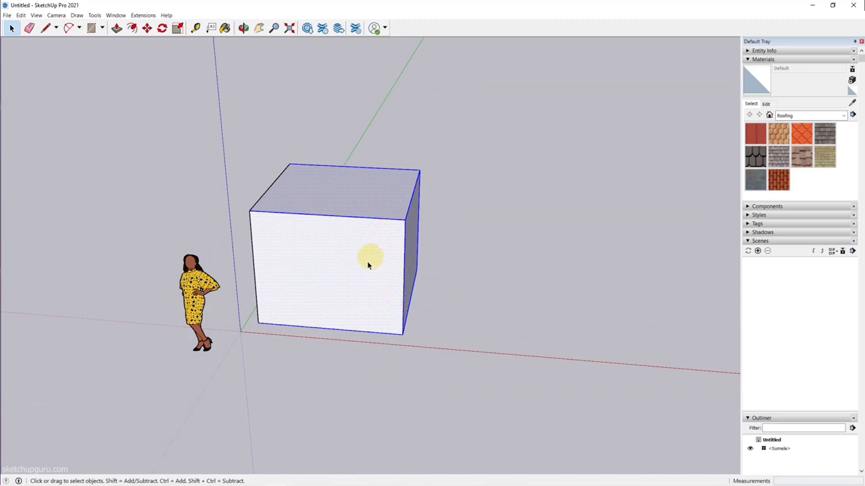
pyautogui.moveTo(365, 258); pyautogui.dragTo(308, 250, button='middle')
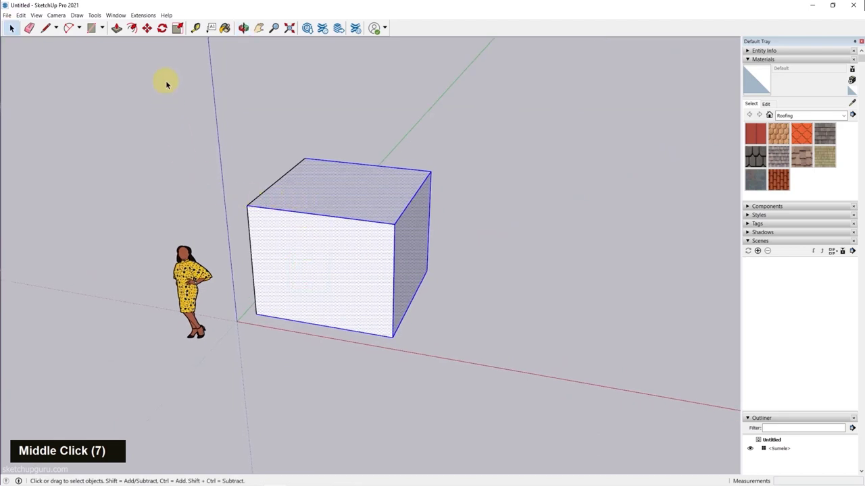
pyautogui.click(217, 109)
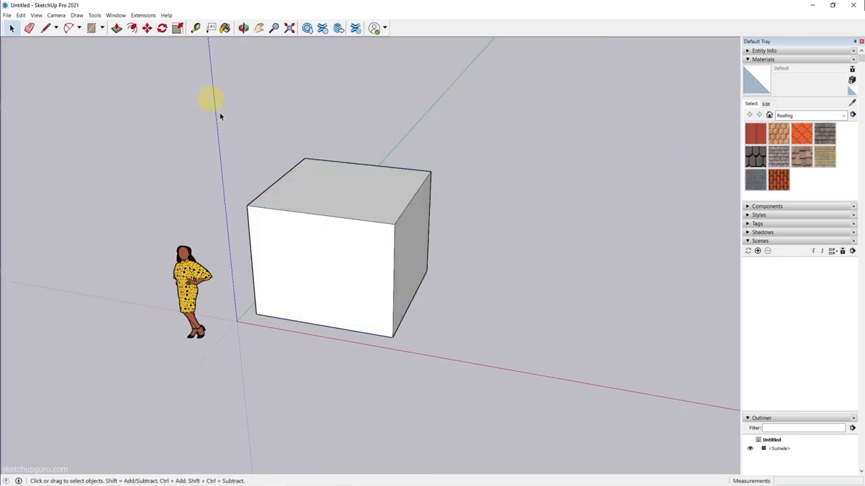
# Step: Select the box's top face and push/pull it upward by about 2' 9 1/2", and return to the Select tool
pyautogui.click(320, 184)
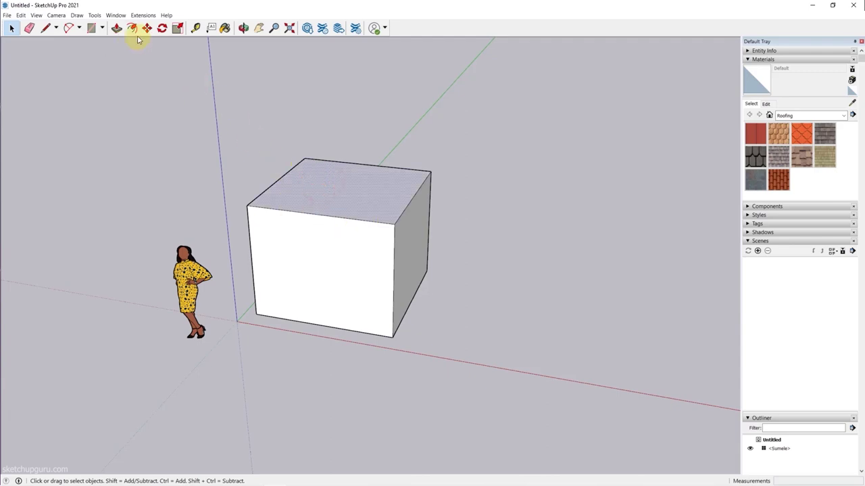
pyautogui.click(116, 29)
pyautogui.moveTo(304, 195); pyautogui.dragTo(302, 152)
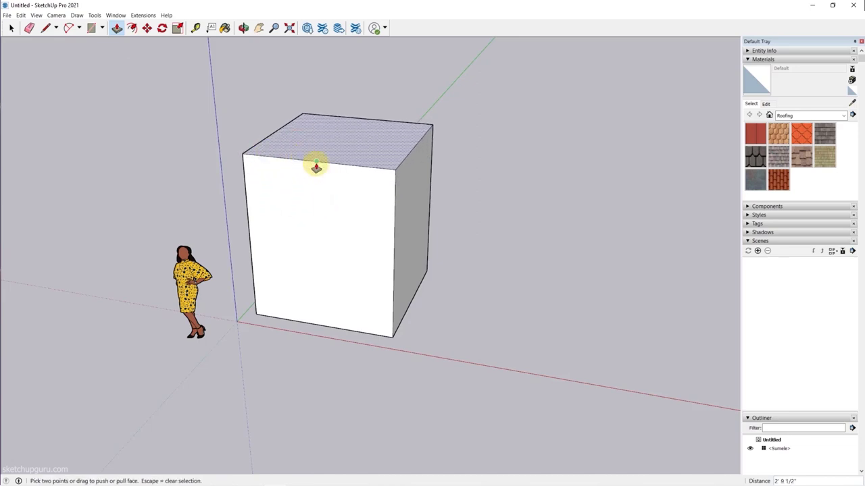
pyautogui.moveTo(315, 168); pyautogui.dragTo(237, 180, button='middle')
pyautogui.press('space')
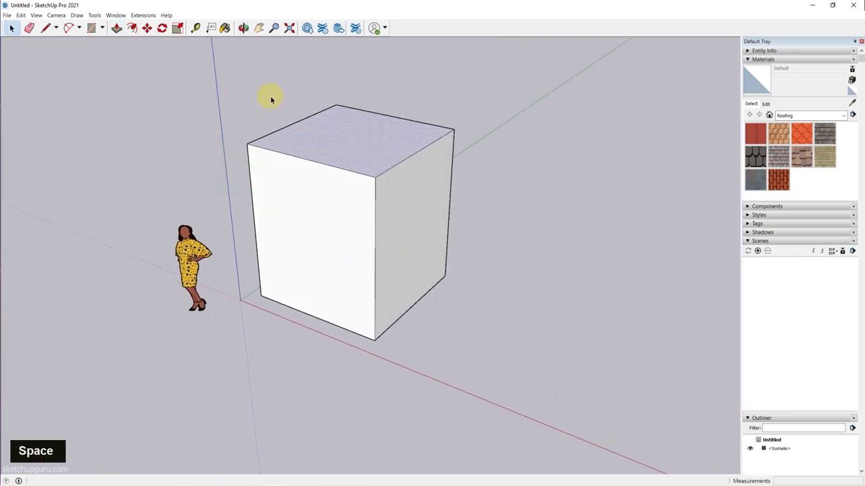
# Step: Activate the Move tool and the Push/Pull tool in turn, returning to the Select tool after each
pyautogui.click(147, 30)
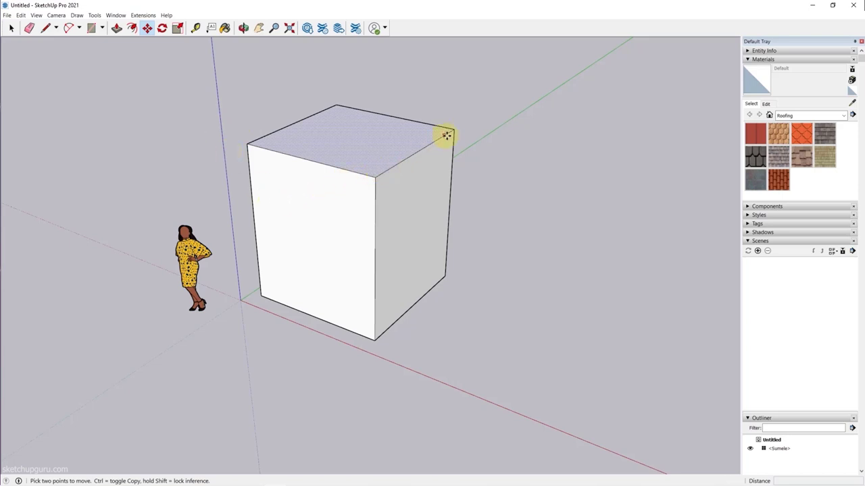
pyautogui.press('space')
pyautogui.press('space')
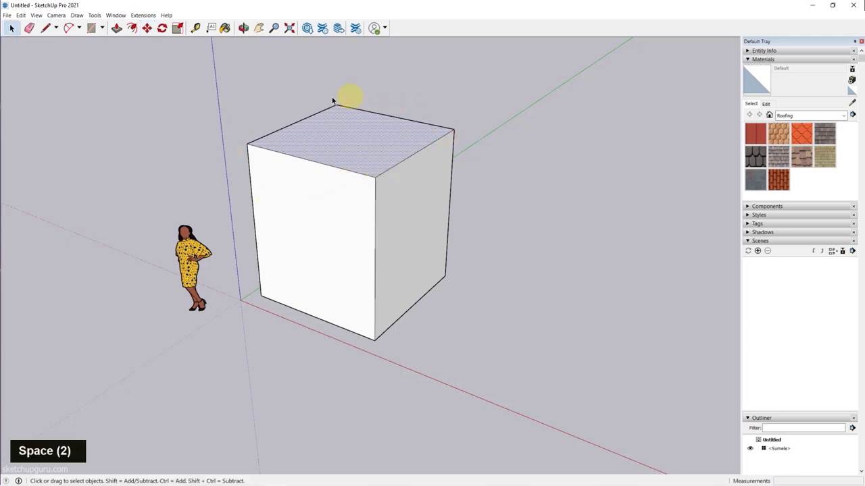
pyautogui.click(115, 28)
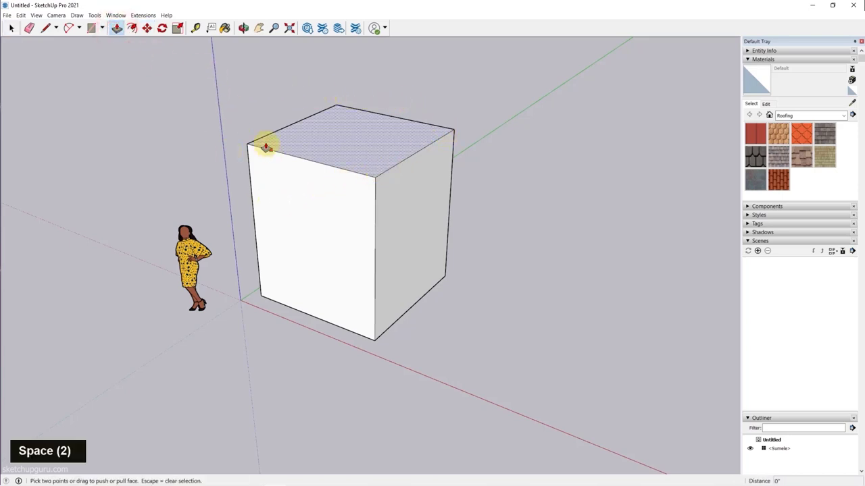
pyautogui.press('space')
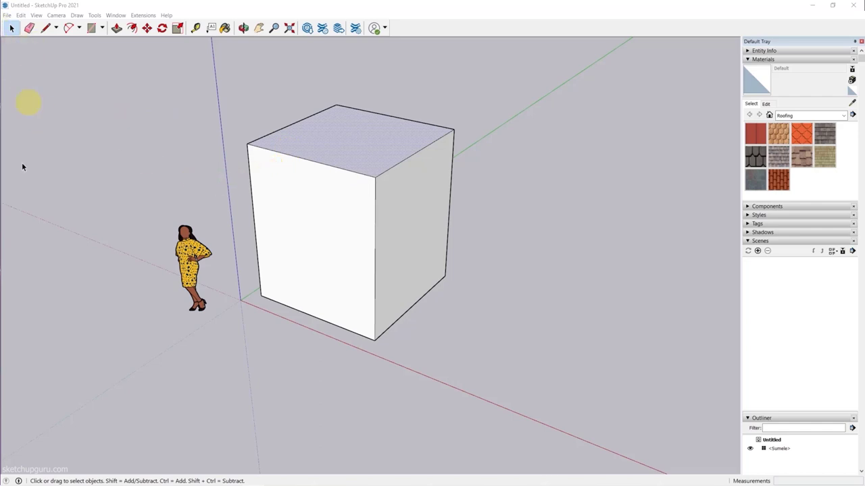
# Step: Open the toolbar settings and show the Large Tool Set
pyautogui.click(35, 14)
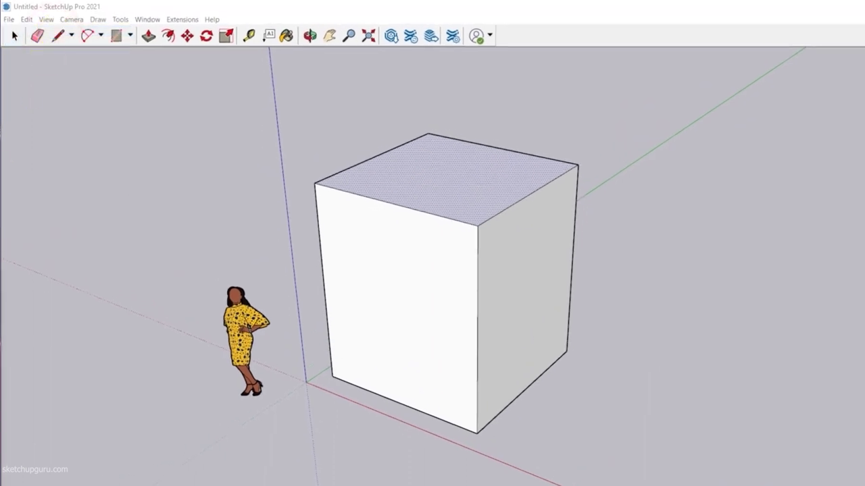
pyautogui.scroll(-1, 349, 212)
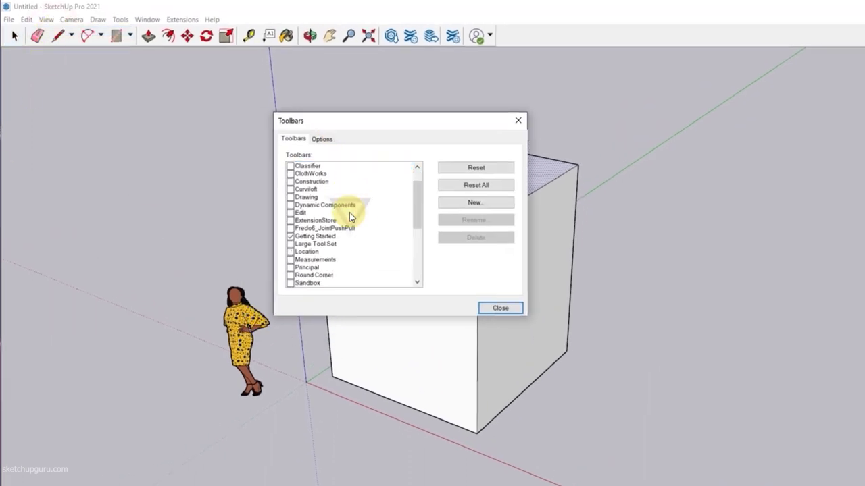
pyautogui.click(291, 244)
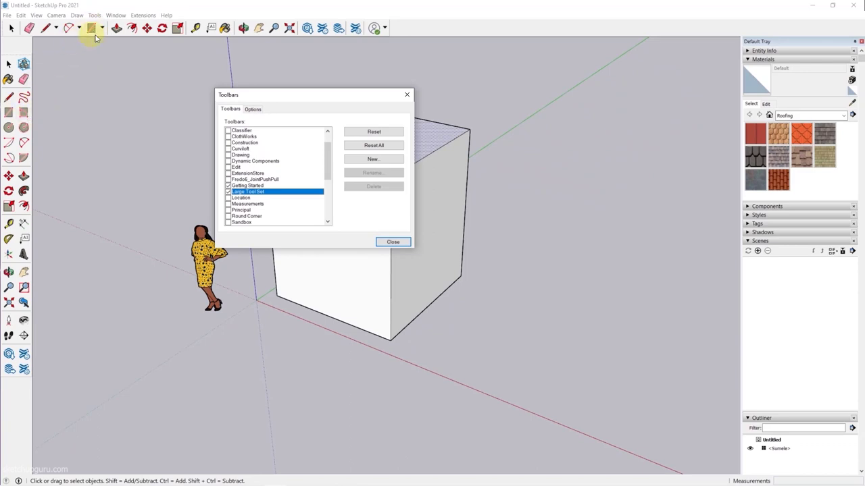
# Step: Hide the Large Tool Set while keeping Getting Started enabled, and close the toolbar settings
pyautogui.click(228, 185)
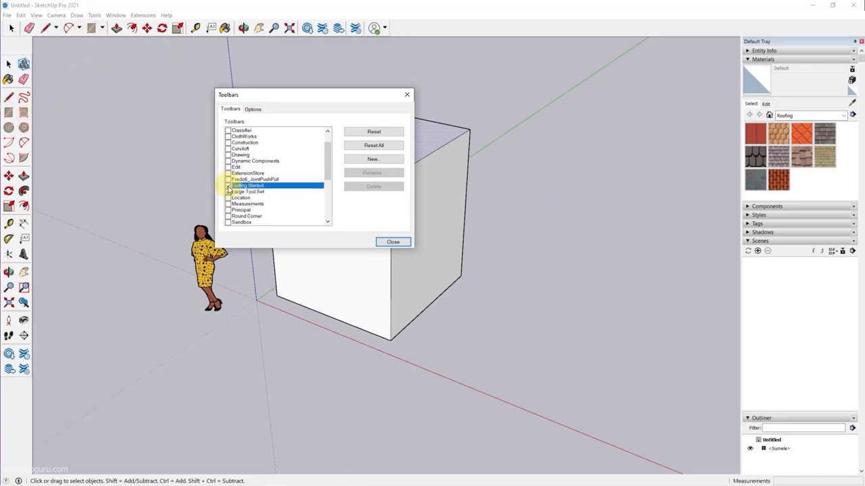
pyautogui.click(228, 185)
pyautogui.click(228, 191)
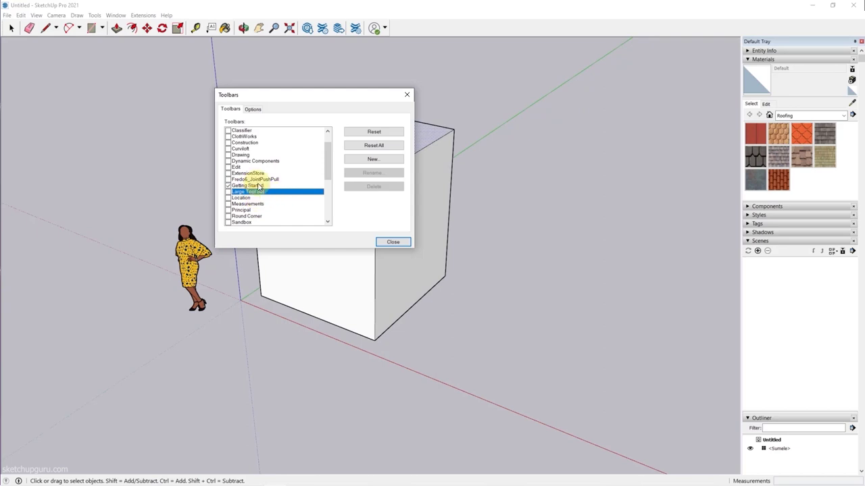
pyautogui.click(392, 241)
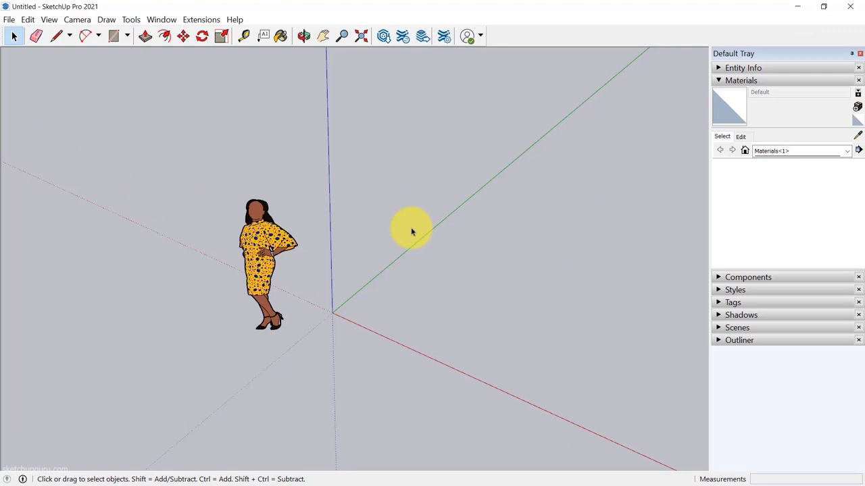
pyautogui.scroll(-4, 303, 263)
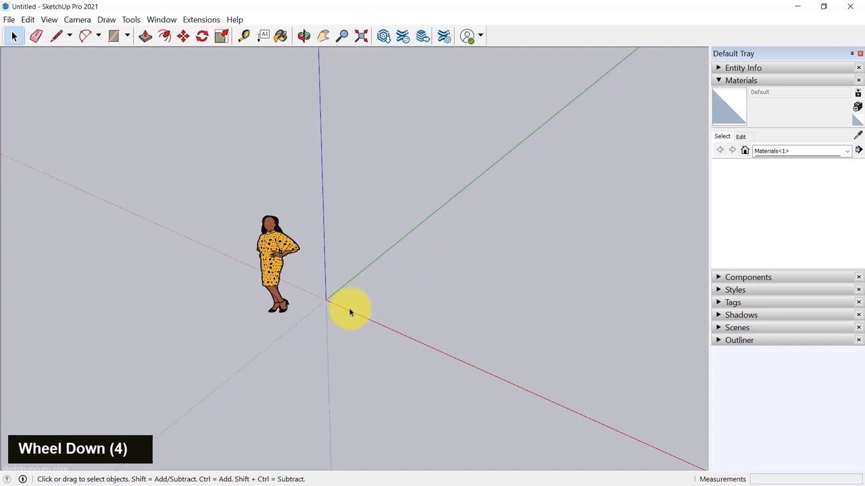
pyautogui.moveTo(381, 342); pyautogui.dragTo(504, 324, button='middle')
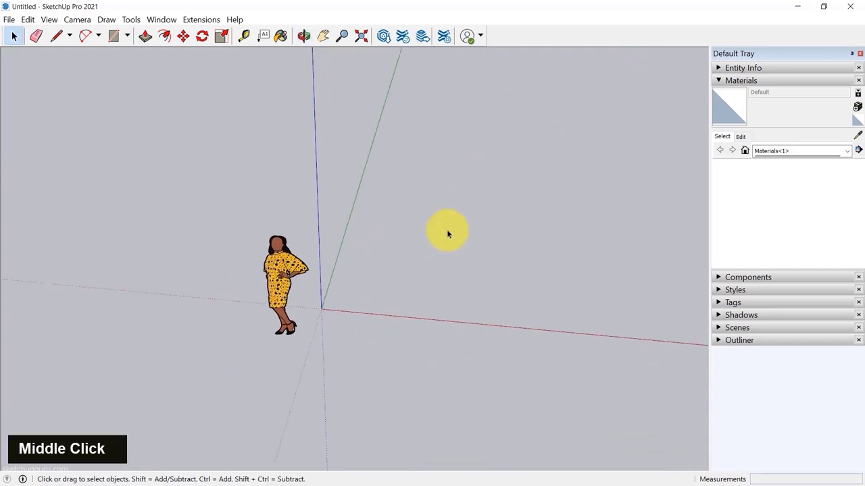
pyautogui.scroll(-5, 465, 295)
pyautogui.moveTo(396, 266); pyautogui.dragTo(342, 293, button='middle')
pyautogui.scroll(-7, 240, 319)
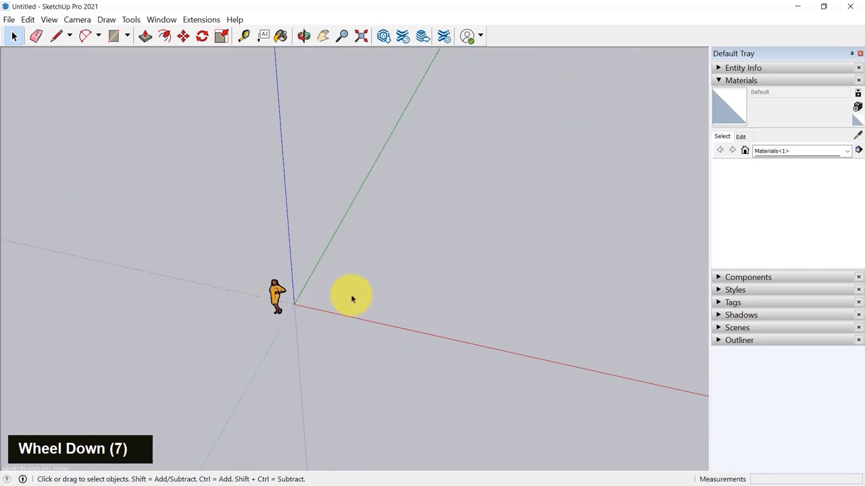
pyautogui.scroll(-2, 341, 301)
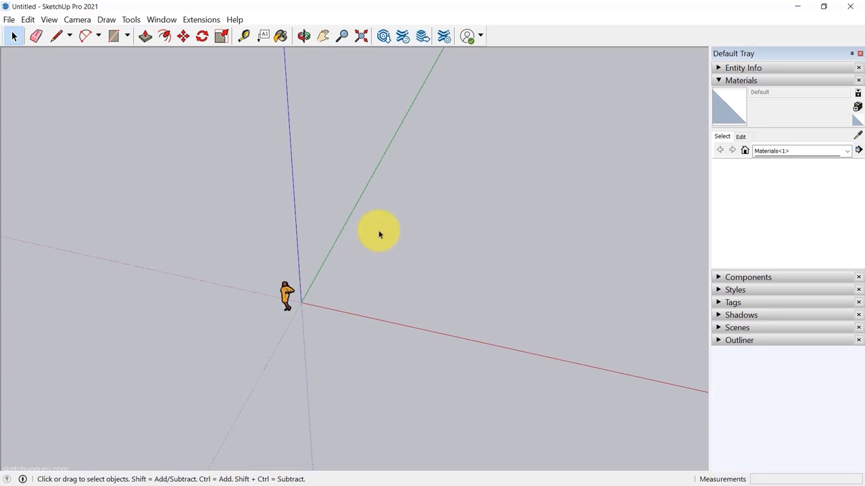
# Step: Expand the shadow settings and turn on shadows in the model
pyautogui.moveTo(318, 278); pyautogui.dragTo(696, 320, button='middle')
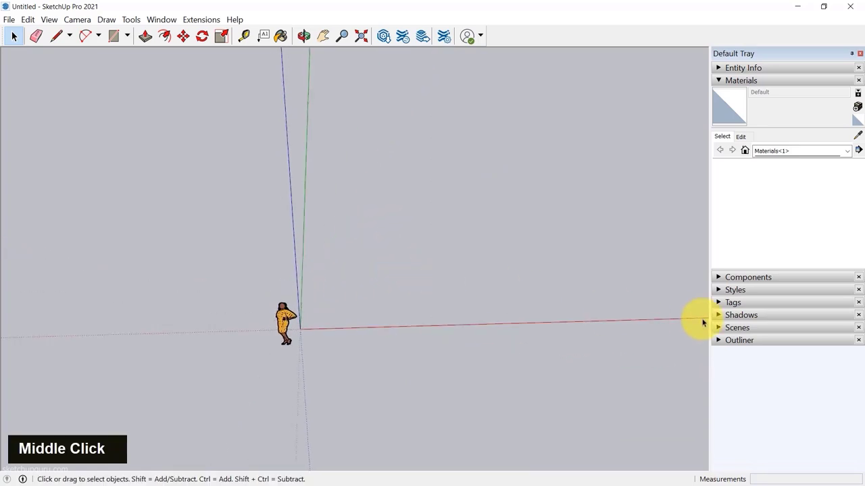
pyautogui.click(748, 315)
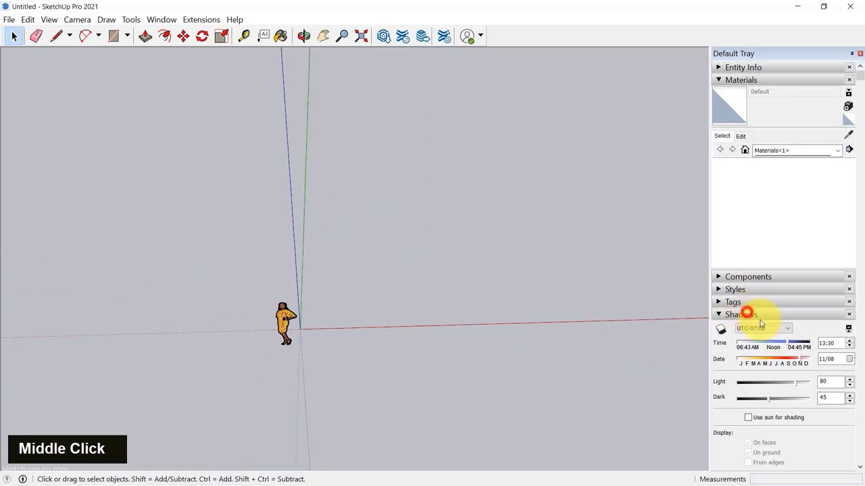
pyautogui.click(721, 329)
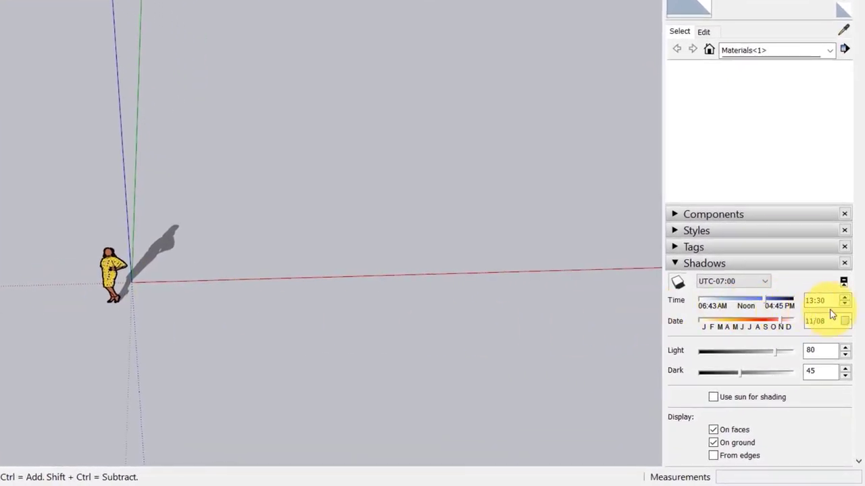
# Step: Set the shadow date to 11/01 and try the shadow time at 08:30 before setting it to 14:42
pyautogui.click(781, 325)
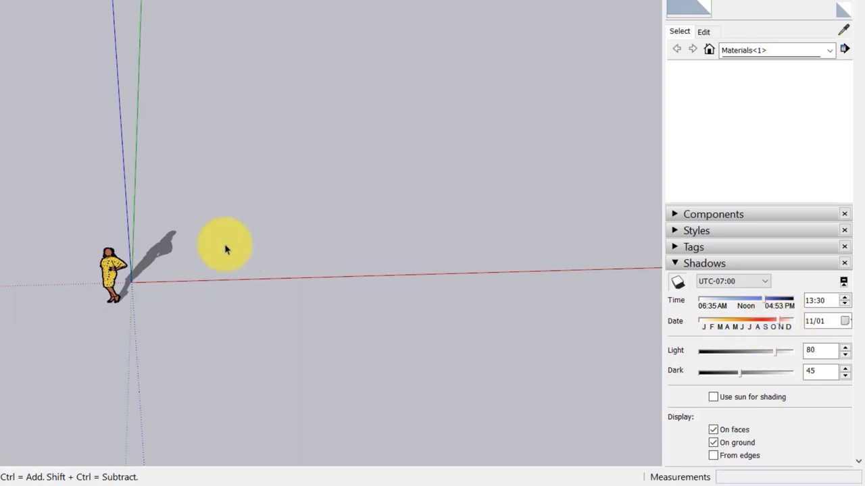
pyautogui.moveTo(768, 302); pyautogui.dragTo(709, 305)
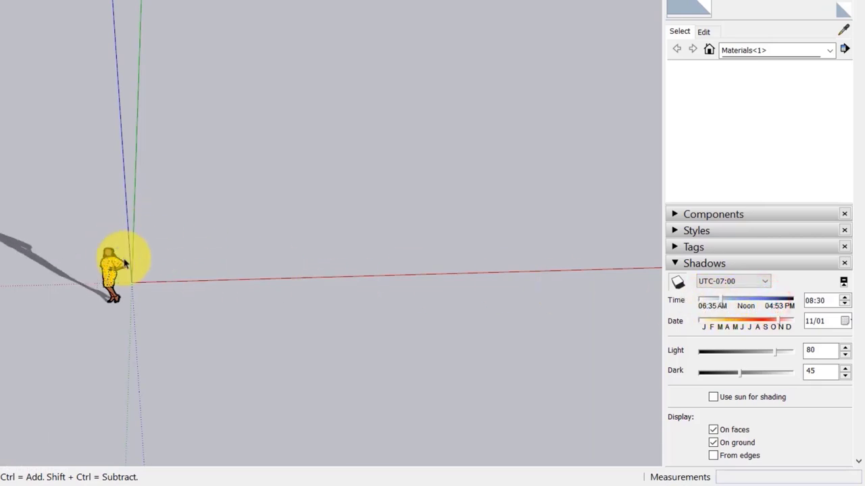
pyautogui.moveTo(722, 299); pyautogui.dragTo(776, 306)
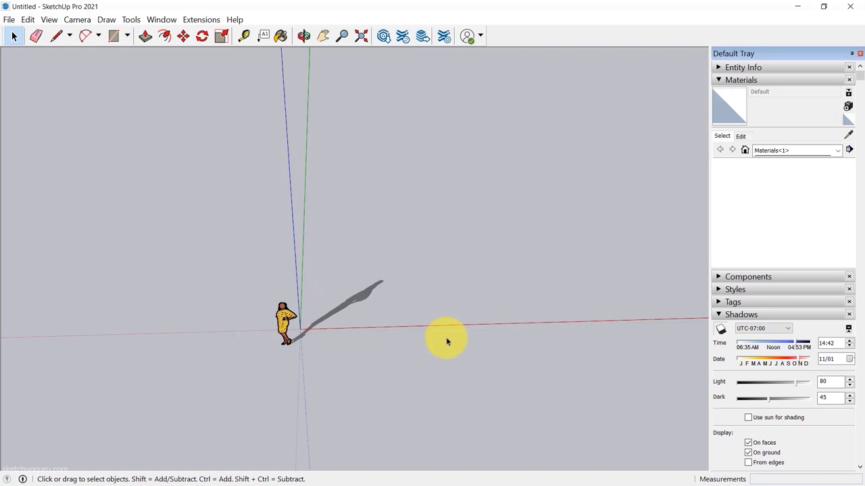
# Step: Examine the figure's shadow from several angles and turn the shadows off
pyautogui.moveTo(439, 340); pyautogui.dragTo(278, 222, button='middle')
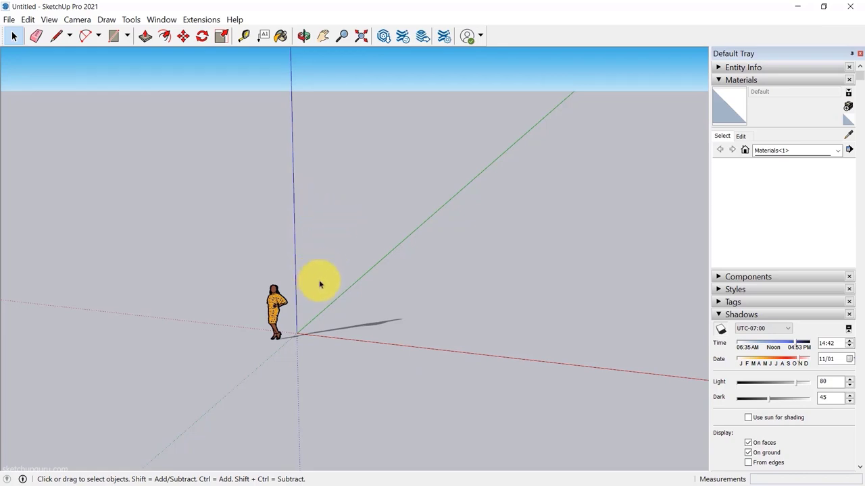
pyautogui.moveTo(309, 283); pyautogui.dragTo(270, 35, button='middle')
pyautogui.moveTo(315, 180); pyautogui.dragTo(351, 263, button='middle')
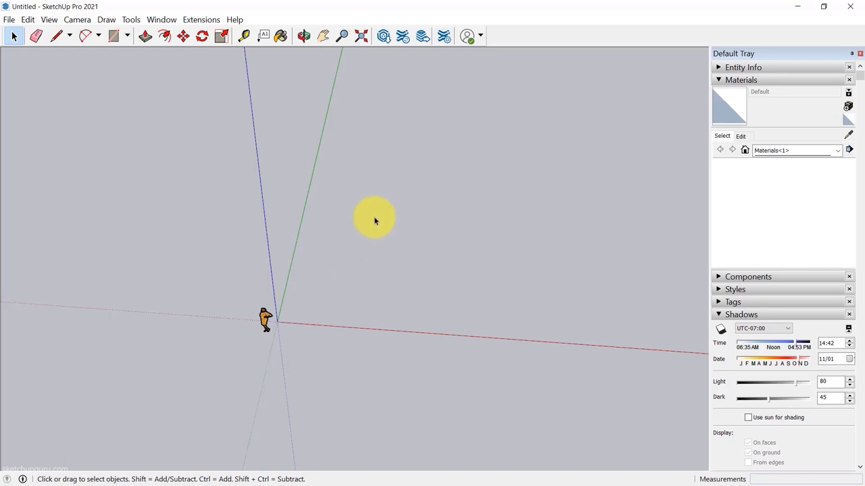
pyautogui.click(57, 35)
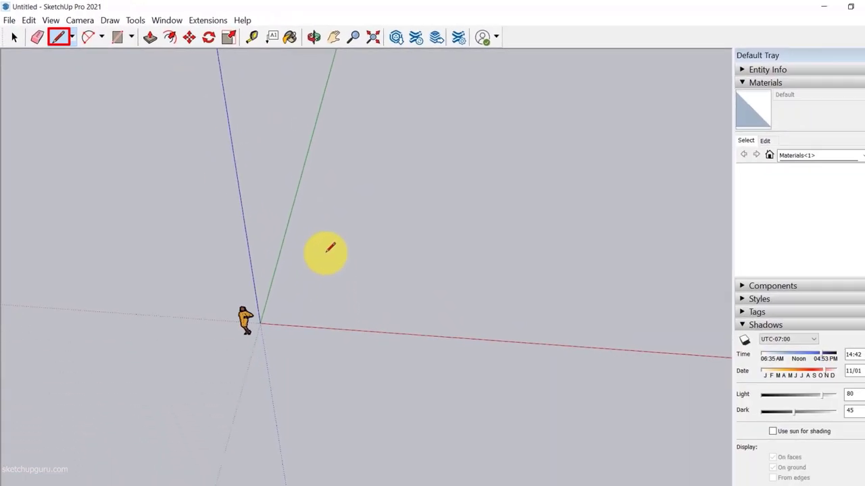
pyautogui.press('l')
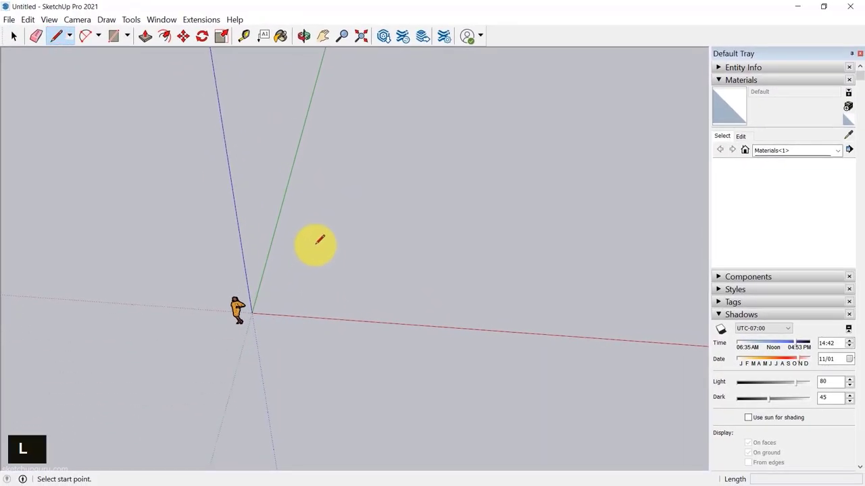
pyautogui.click(284, 285)
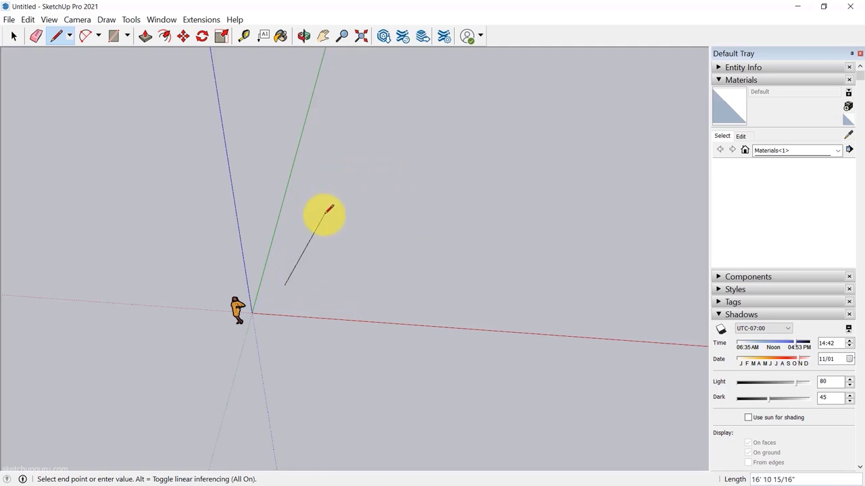
pyautogui.press('Escape')
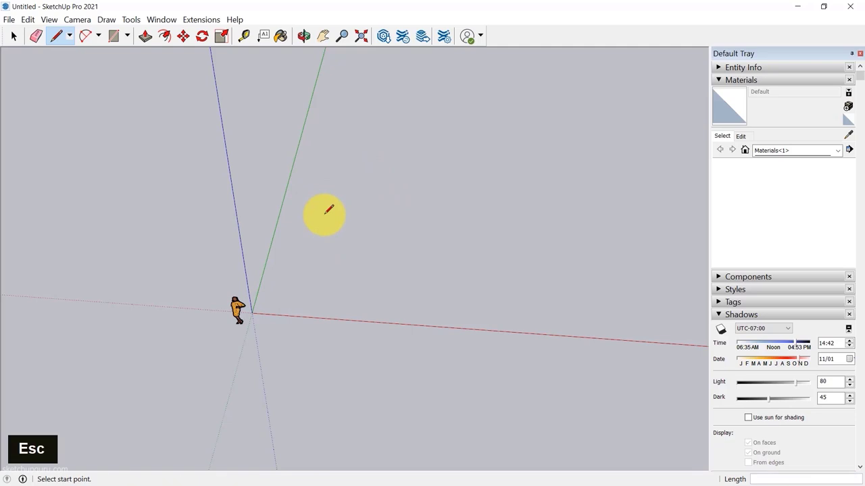
# Step: Draw a free diagonal line about 21' 3 3/4" long near the origin and delete it
pyautogui.click(292, 278)
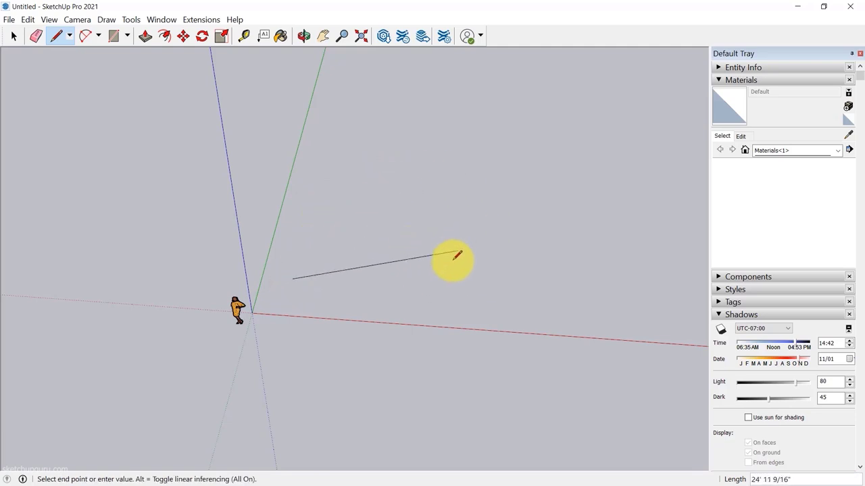
pyautogui.click(379, 207)
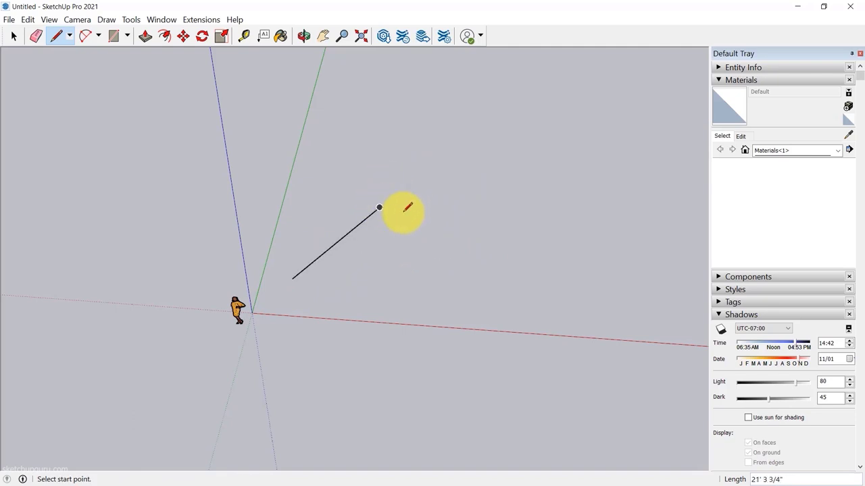
pyautogui.press('space')
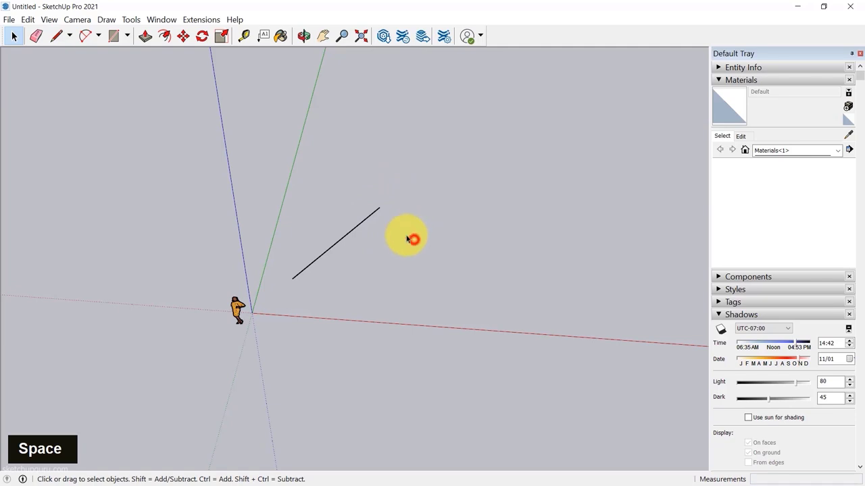
pyautogui.moveTo(408, 239); pyautogui.dragTo(343, 195)
# Step: Draw a line about 11' 5" long parallel to the red axis, near the origin, as a rectangle's first edge
pyautogui.press('l')
pyautogui.press('Escape')
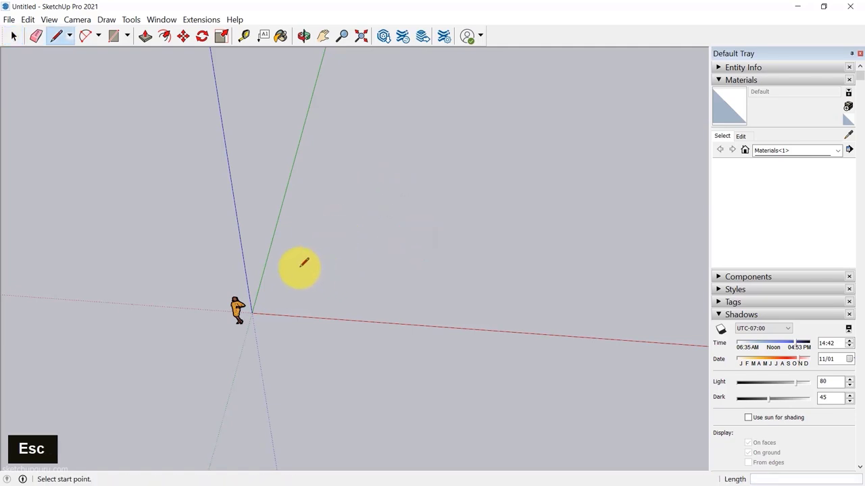
pyautogui.click(300, 267)
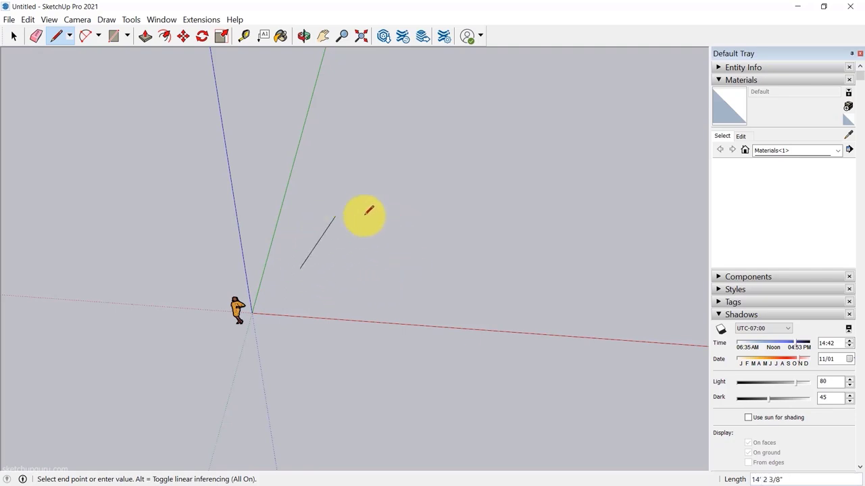
pyautogui.scroll(-4, 297, 253)
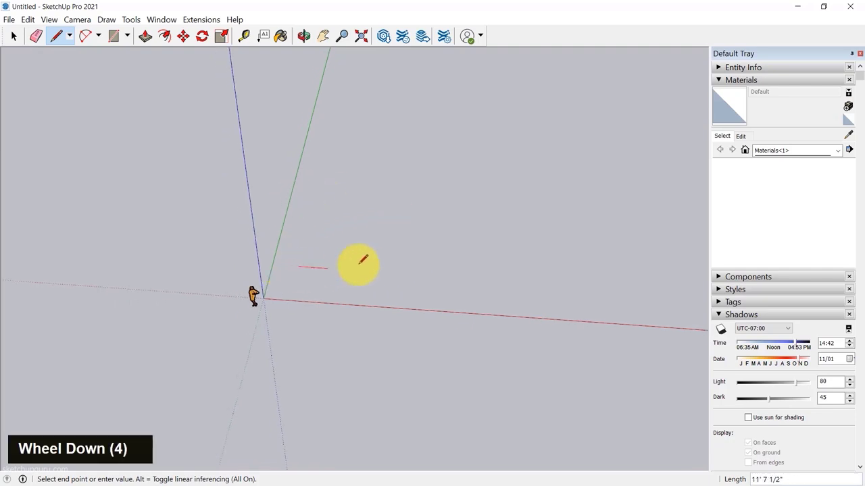
pyautogui.scroll(1, 346, 252)
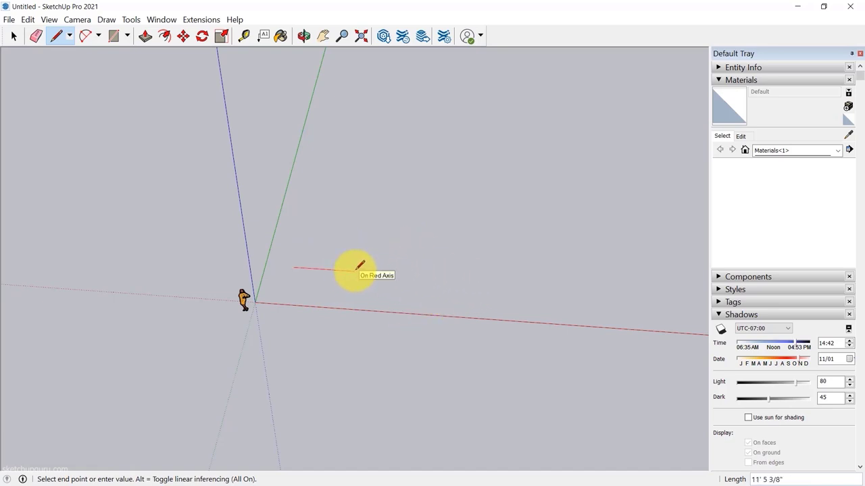
pyautogui.click(358, 271)
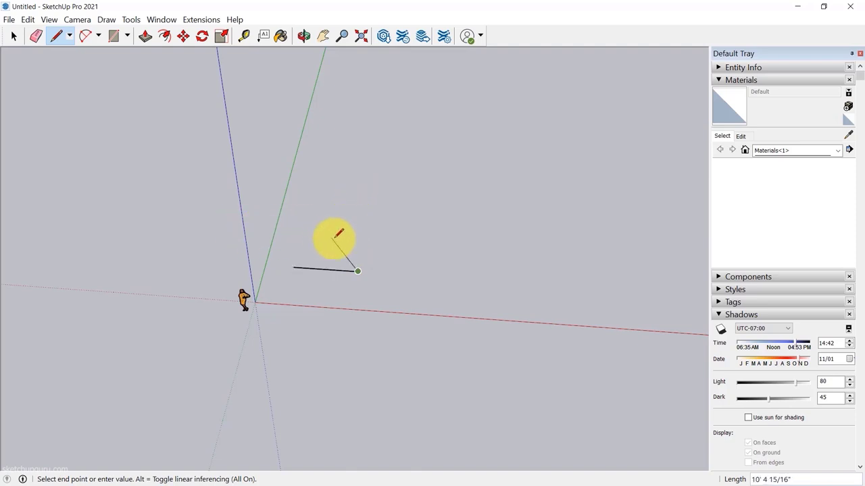
# Step: Draw the remaining three edges parallel to the axes, with long sides about 19' 10", closing the rectangle at its starting point
pyautogui.moveTo(344, 238); pyautogui.dragTo(295, 250, button='middle')
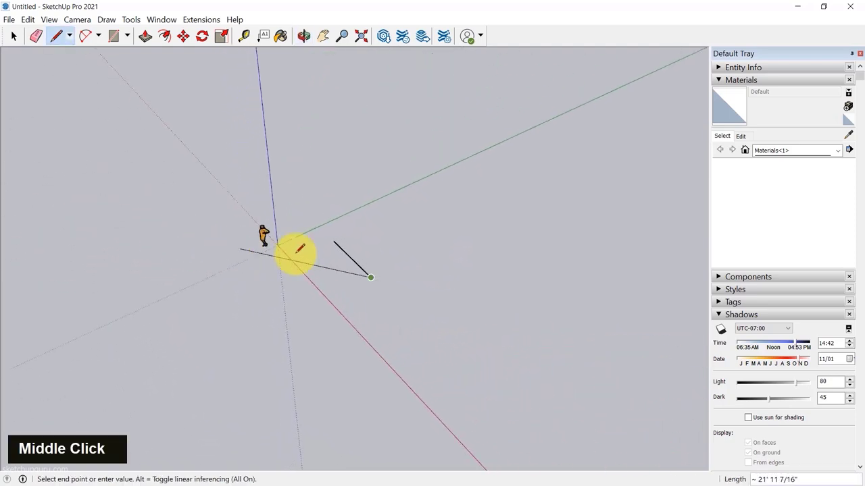
pyautogui.click(453, 237)
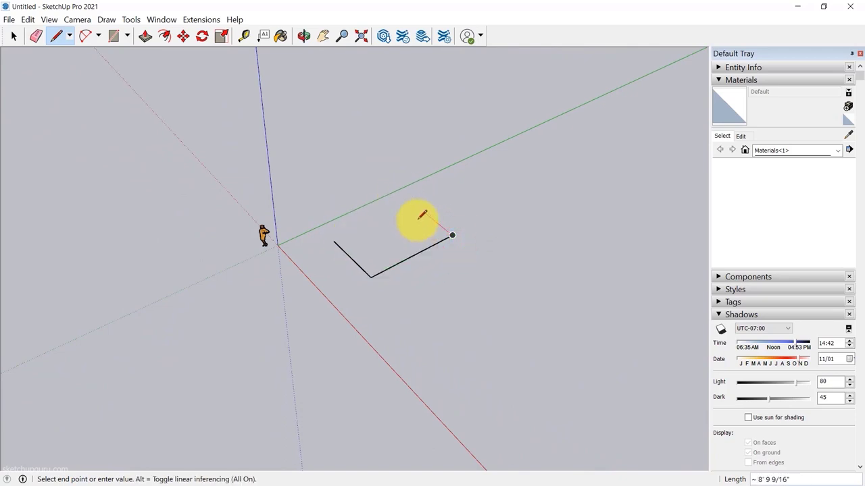
pyautogui.click(333, 241)
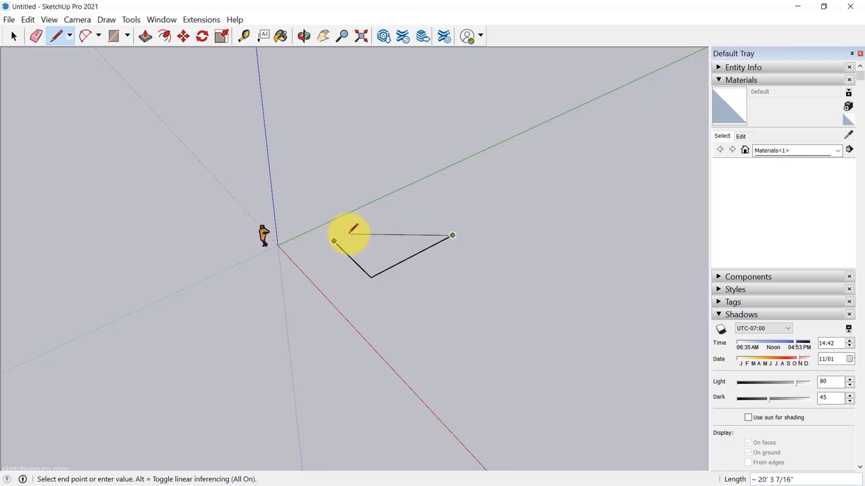
pyautogui.click(414, 202)
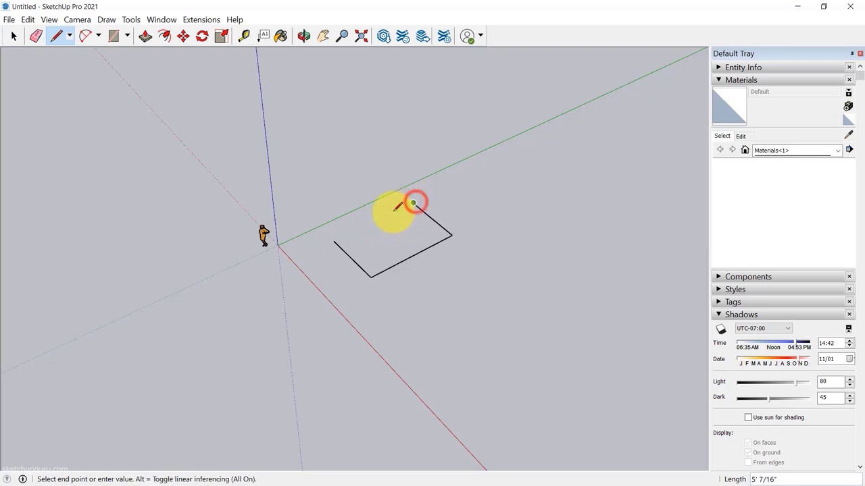
pyautogui.click(334, 241)
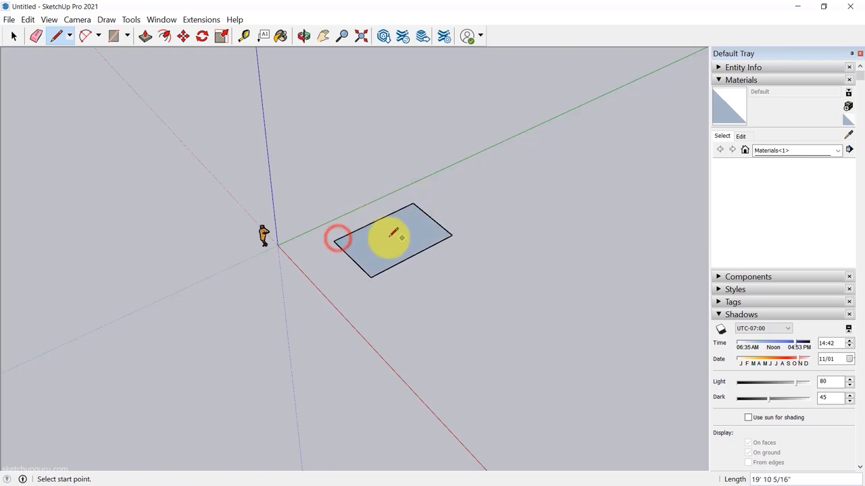
# Step: Select individual edges of the rectangle one at a time, ending with its face selected
pyautogui.click(13, 36)
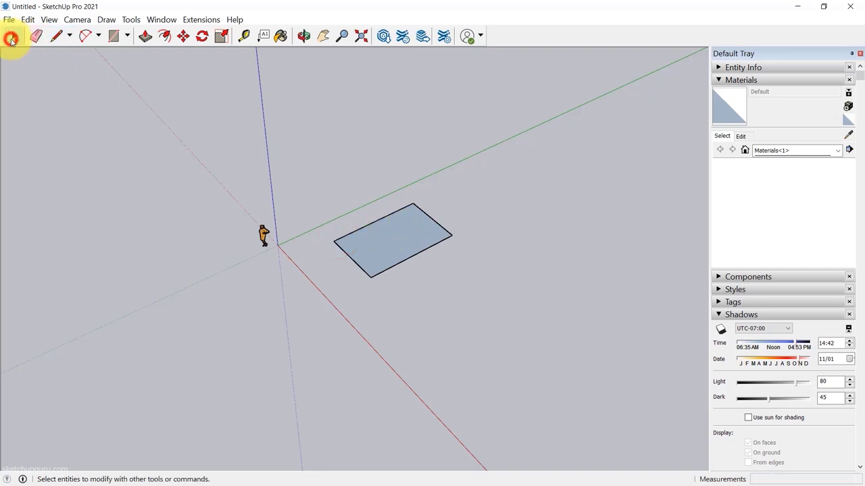
pyautogui.scroll(7, 368, 216)
pyautogui.moveTo(381, 226); pyautogui.dragTo(426, 273, button='middle')
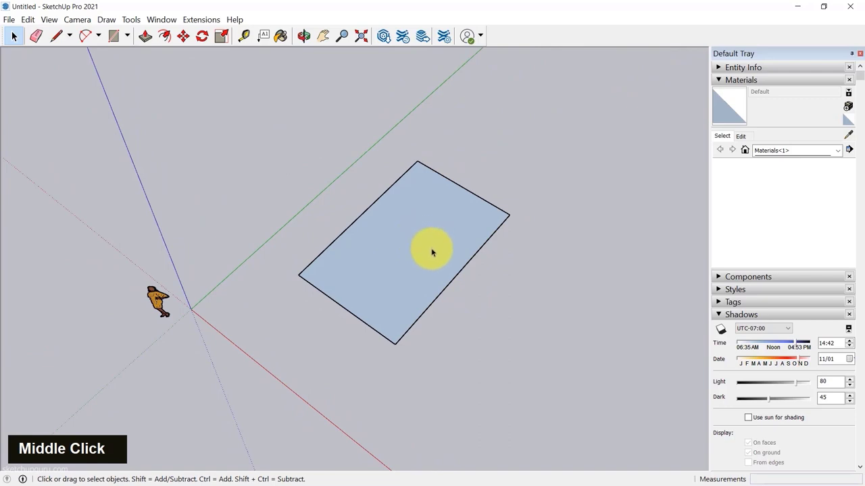
pyautogui.click(323, 295)
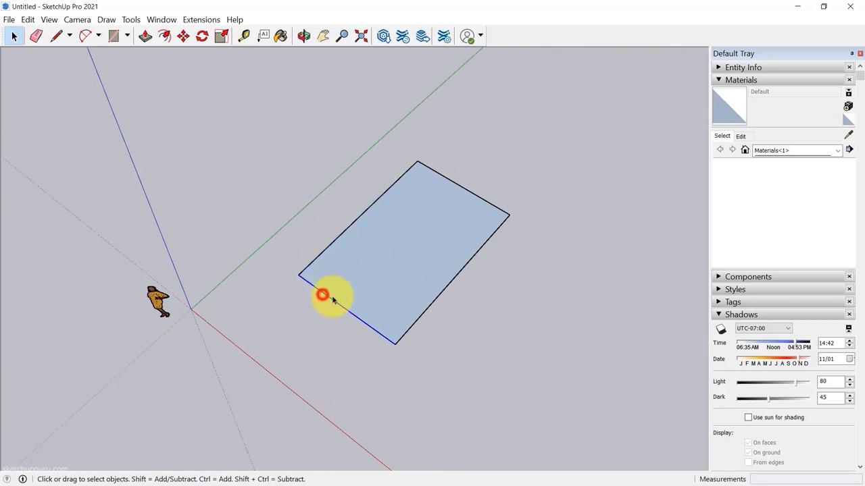
pyautogui.click(434, 304)
pyautogui.click(462, 190)
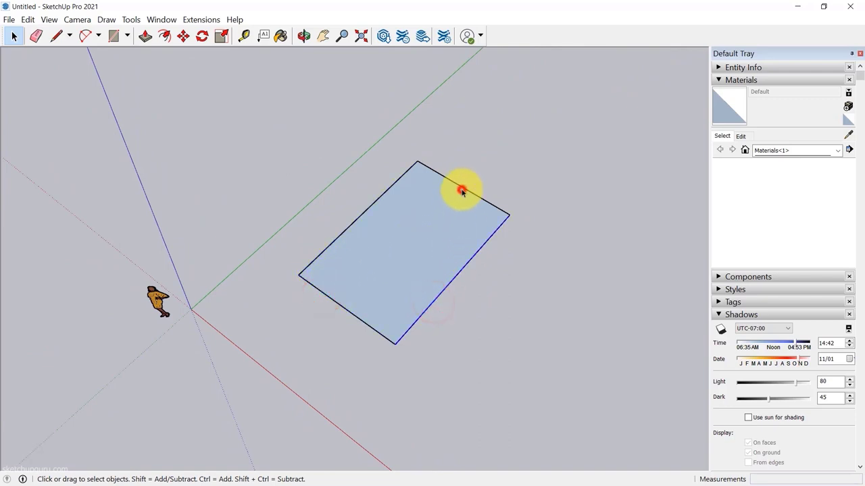
pyautogui.click(444, 216)
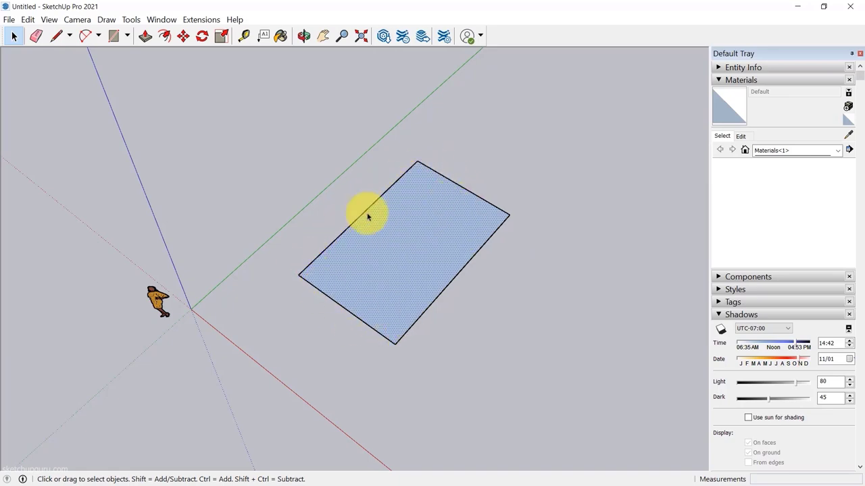
# Step: Examine the rectangle's face from above and below to compare the colours of its two sides
pyautogui.moveTo(344, 259); pyautogui.dragTo(411, 325, button='middle')
pyautogui.scroll(-3, 398, 253)
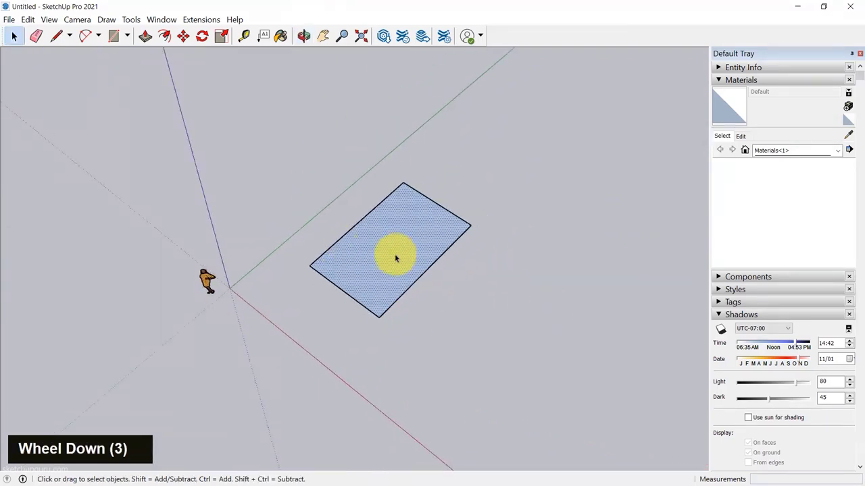
pyautogui.scroll(5, 398, 278)
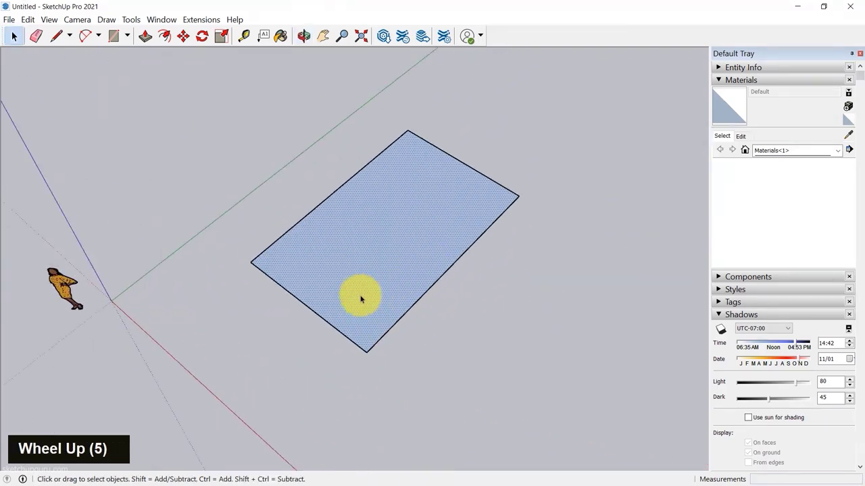
pyautogui.moveTo(361, 300); pyautogui.dragTo(322, 122, button='middle')
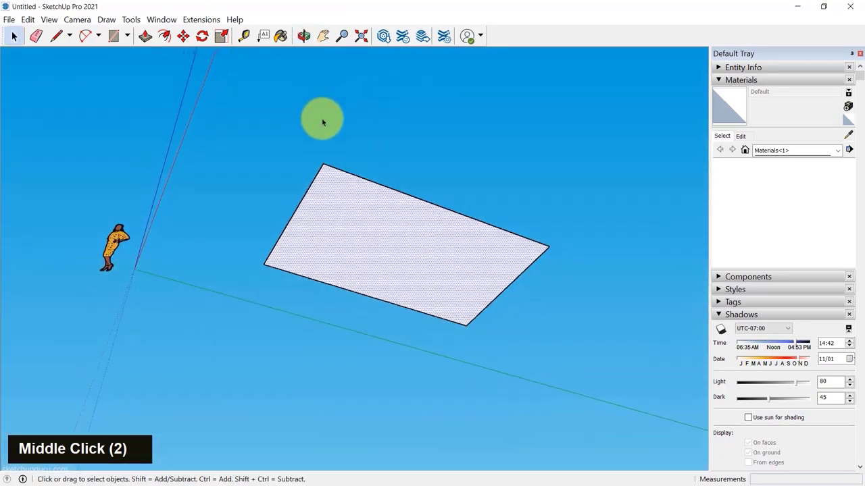
pyautogui.moveTo(334, 223)
pyautogui.mouseDown(button='middle')
pyautogui.moveTo(355, 209)
pyautogui.moveTo(360, 222)
pyautogui.moveTo(374, 377)
pyautogui.mouseUp(button='middle')
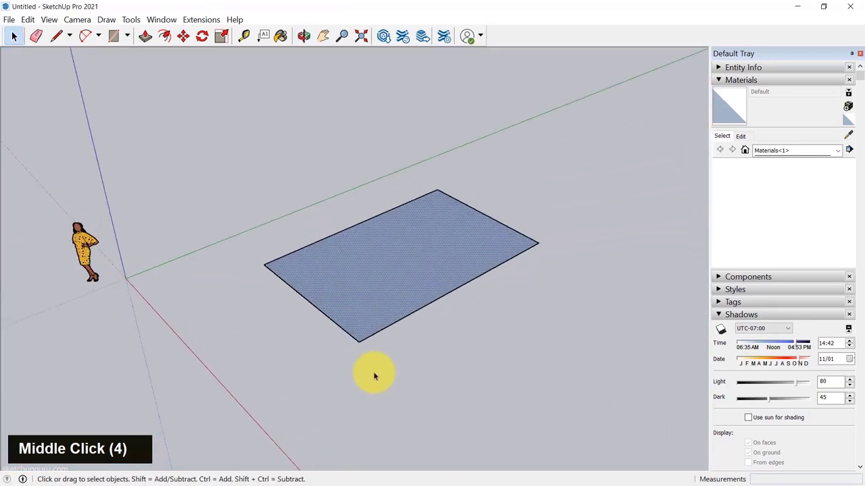
pyautogui.moveTo(358, 273)
pyautogui.mouseDown(button='middle')
pyautogui.moveTo(396, 241)
pyautogui.moveTo(415, 317)
pyautogui.mouseUp(button='middle')
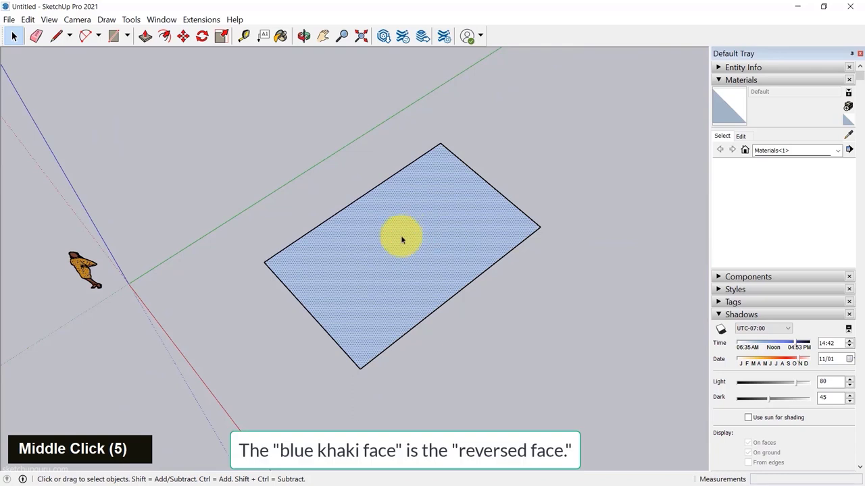
pyautogui.scroll(-2, 401, 239)
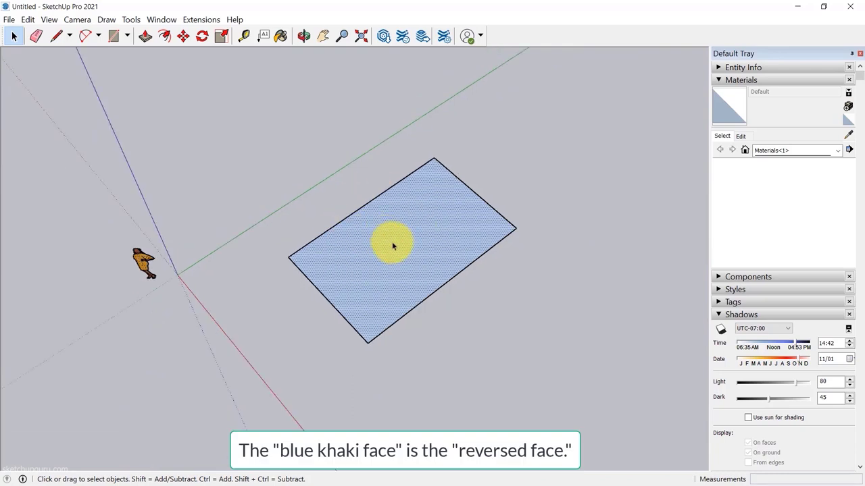
pyautogui.moveTo(401, 280); pyautogui.dragTo(377, 208, button='middle')
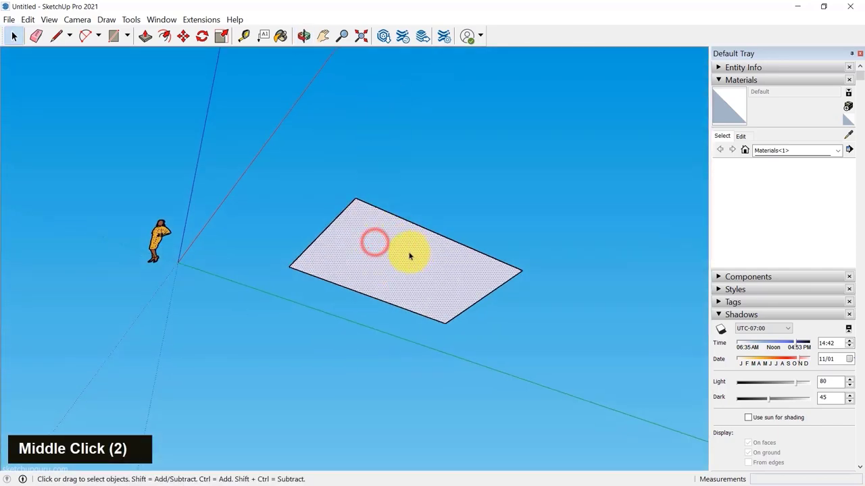
pyautogui.moveTo(410, 255); pyautogui.dragTo(414, 307, button='middle')
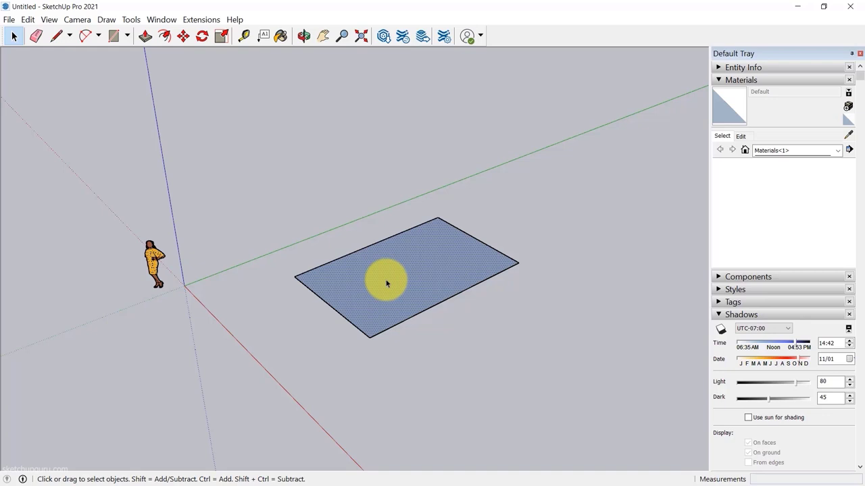
pyautogui.moveTo(387, 284); pyautogui.dragTo(338, 290, button='middle')
pyautogui.scroll(-5, 13, 251)
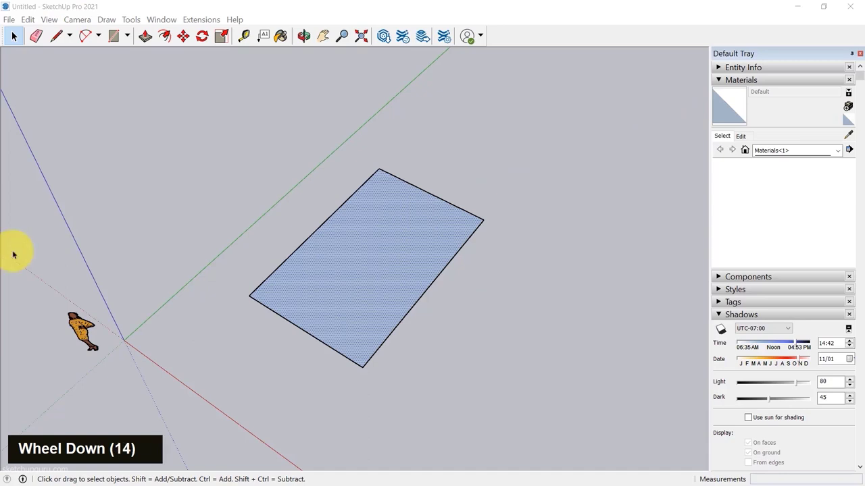
pyautogui.scroll(-6, 358, 206)
pyautogui.scroll(-6, 359, 206)
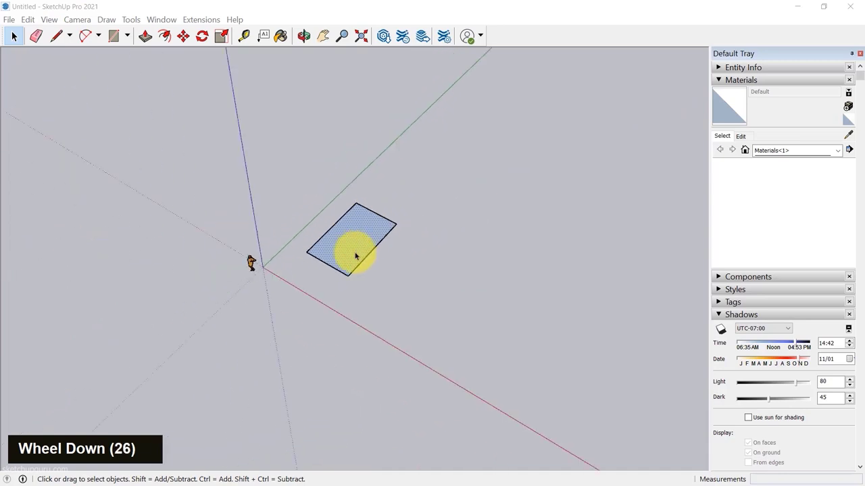
pyautogui.scroll(6, 390, 245)
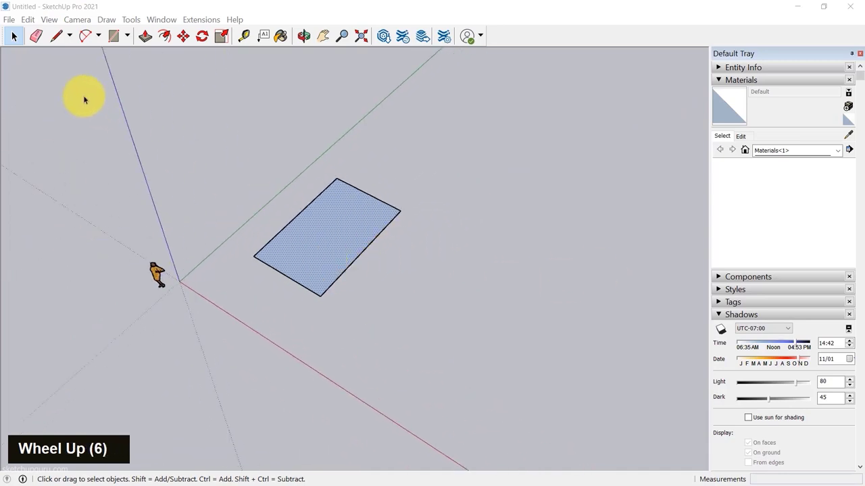
# Step: Draw a 10' line parallel to the red axis, between the existing rectangle and the axis
pyautogui.click(56, 36)
pyautogui.middleClick(266, 238)
pyautogui.scroll(-6, 229, 209)
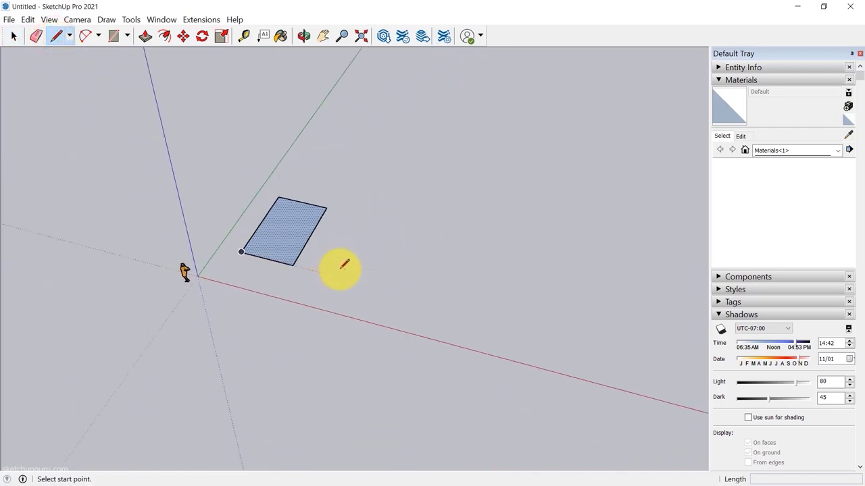
pyautogui.scroll(2, 320, 280)
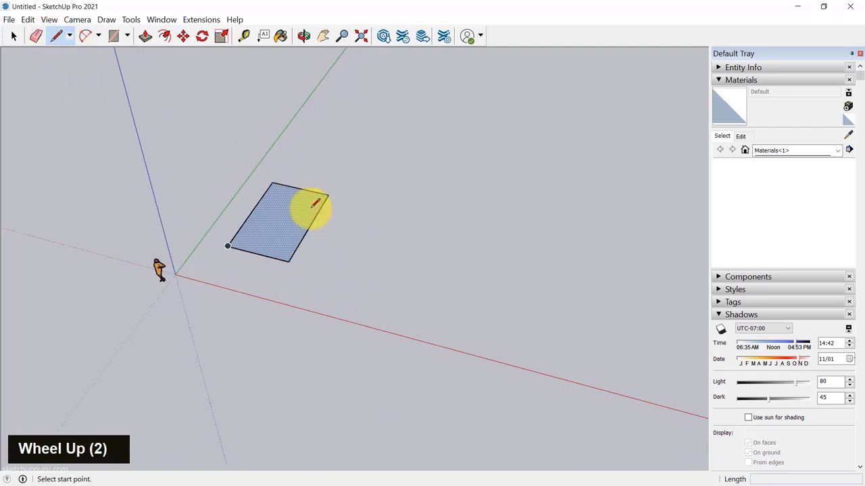
pyautogui.press('l')
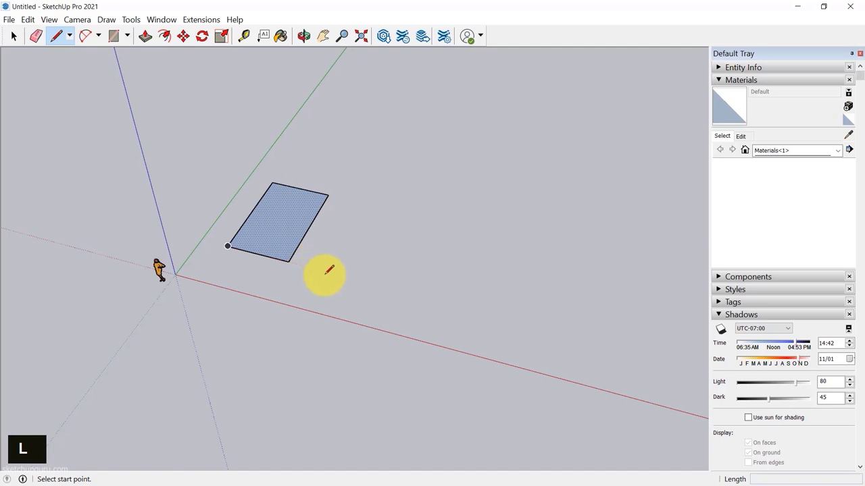
pyautogui.scroll(3, 297, 272)
pyautogui.click(289, 287)
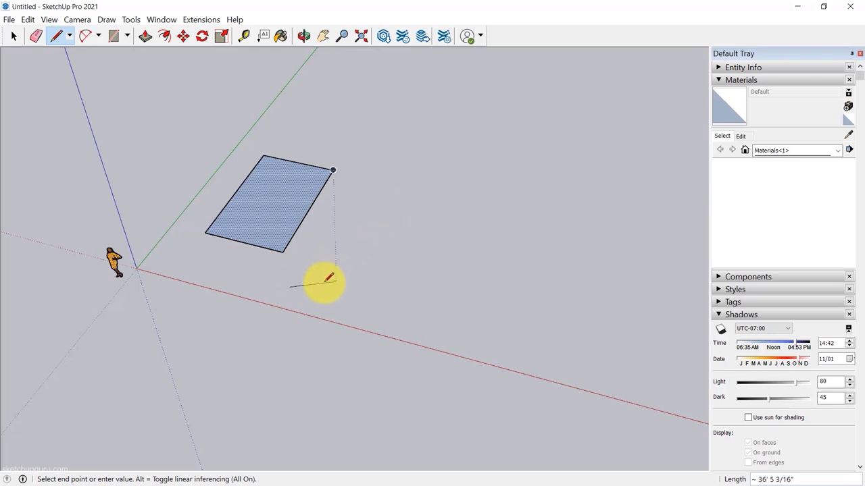
pyautogui.moveTo(349, 293); pyautogui.dragTo(367, 371, button='middle')
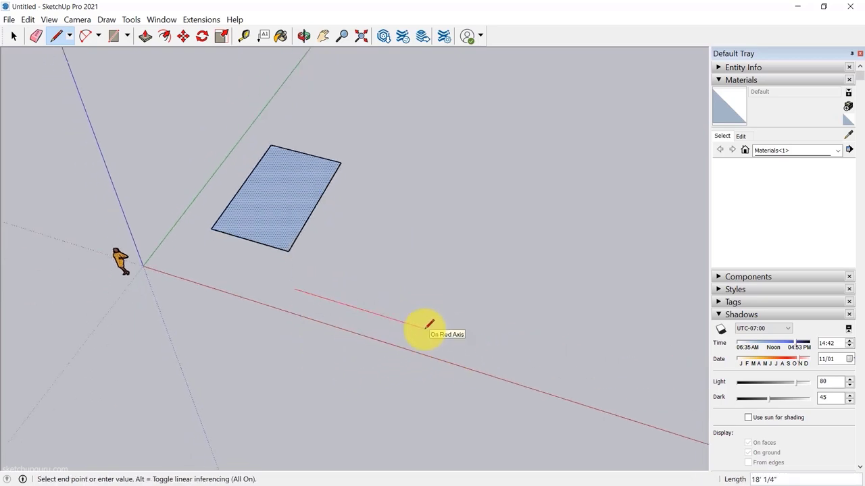
pyautogui.press('Right')
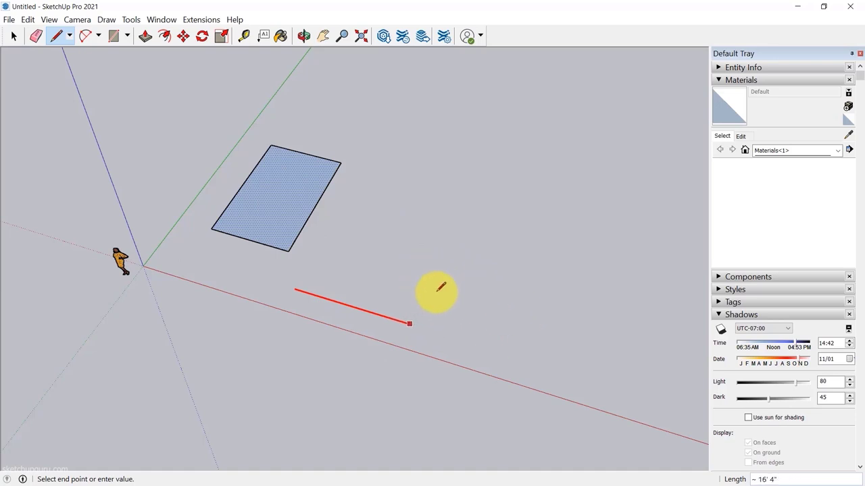
pyautogui.click(767, 480)
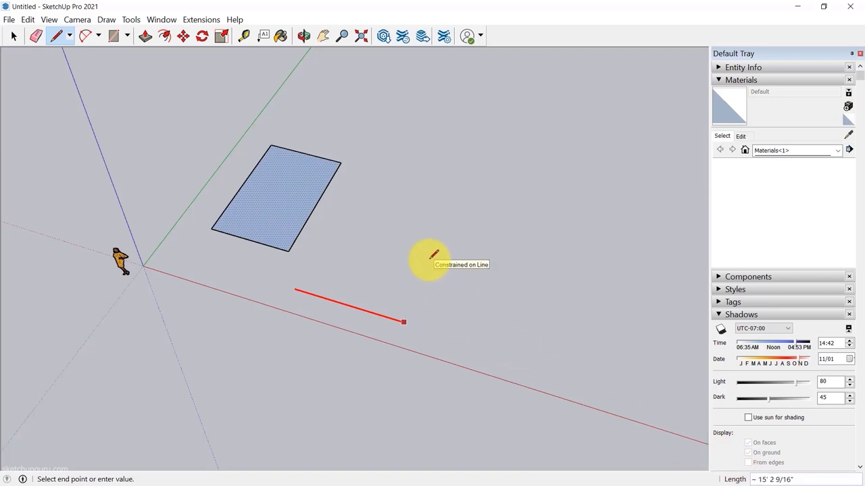
pyautogui.write('10')
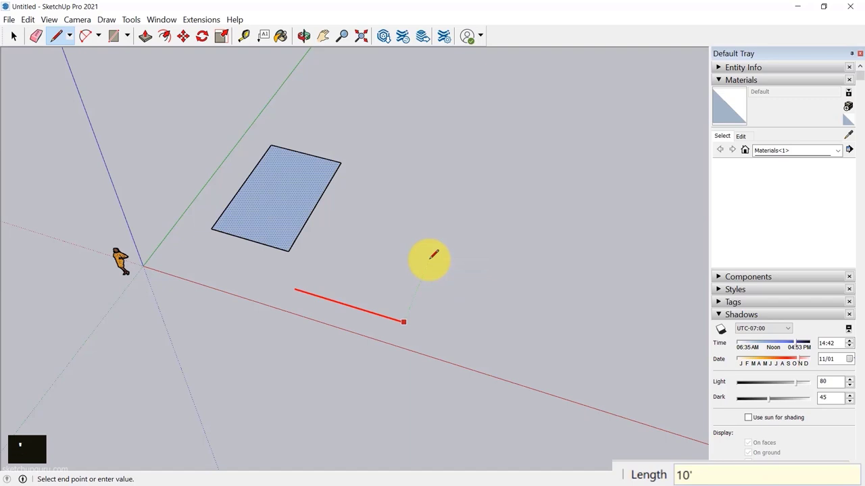
pyautogui.press('Return')
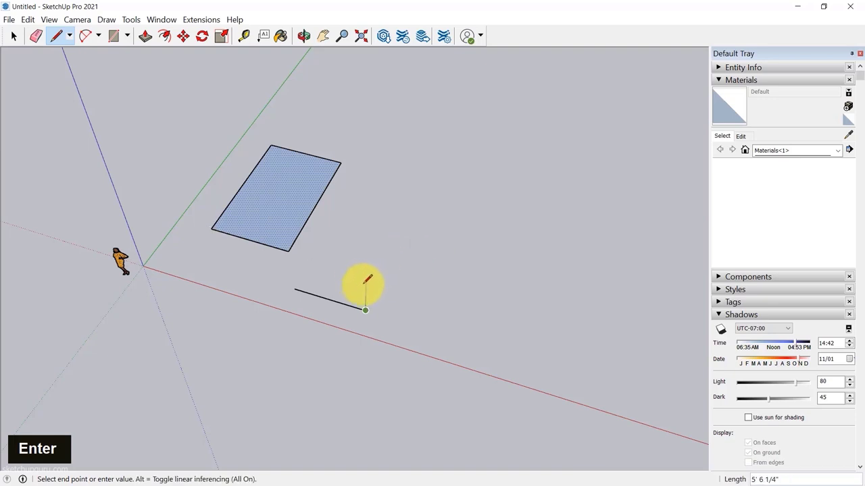
# Step: Draw an edge of length 5, without a unit, parallel to the green axis from the far end of the 10' line
pyautogui.moveTo(394, 275)
pyautogui.mouseDown(button='middle')
pyautogui.moveTo(425, 290)
pyautogui.moveTo(386, 270)
pyautogui.mouseUp(button='middle')
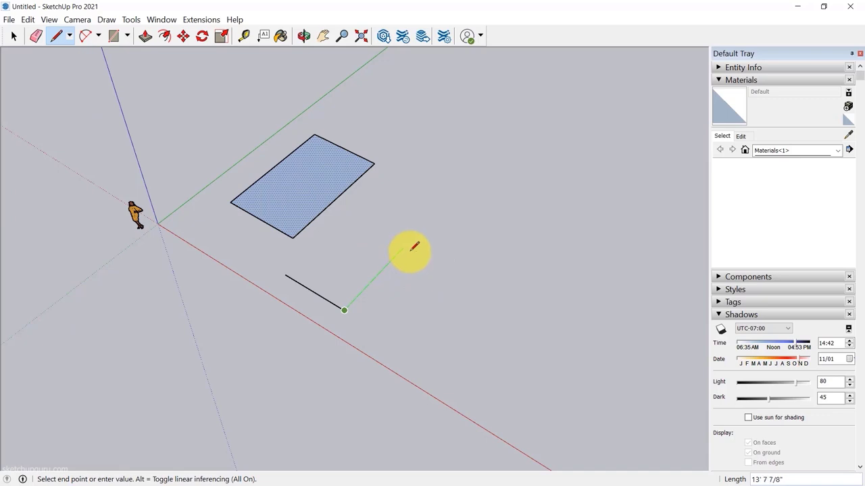
pyautogui.press('Left')
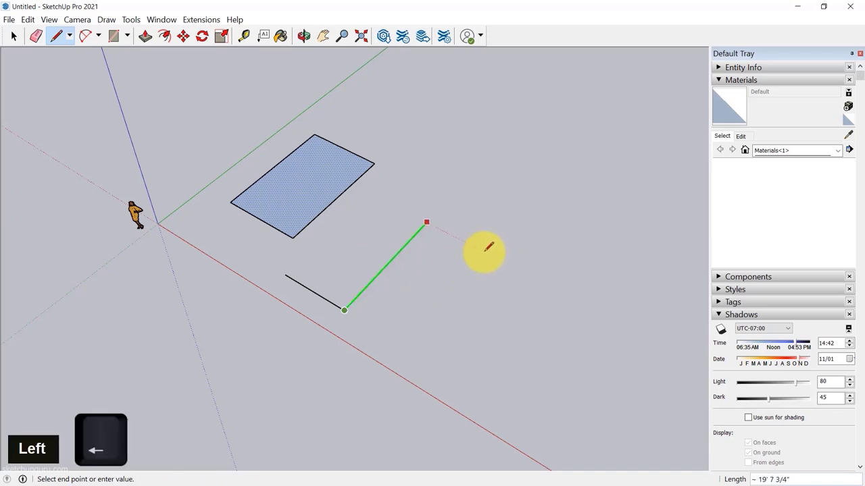
pyautogui.write('5')
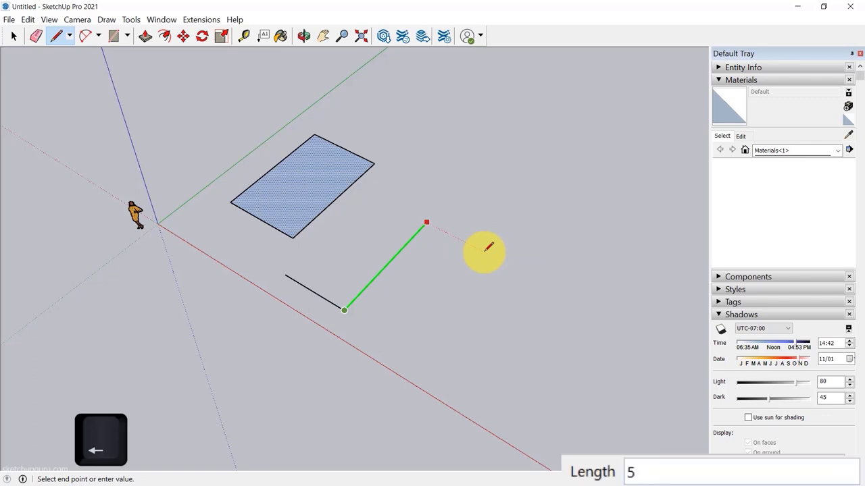
pyautogui.press('Return')
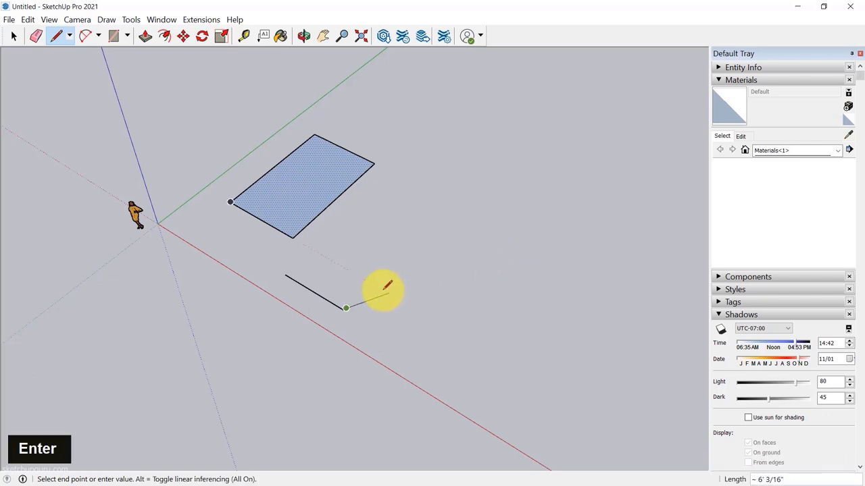
pyautogui.scroll(9, 361, 294)
pyautogui.scroll(9, 360, 295)
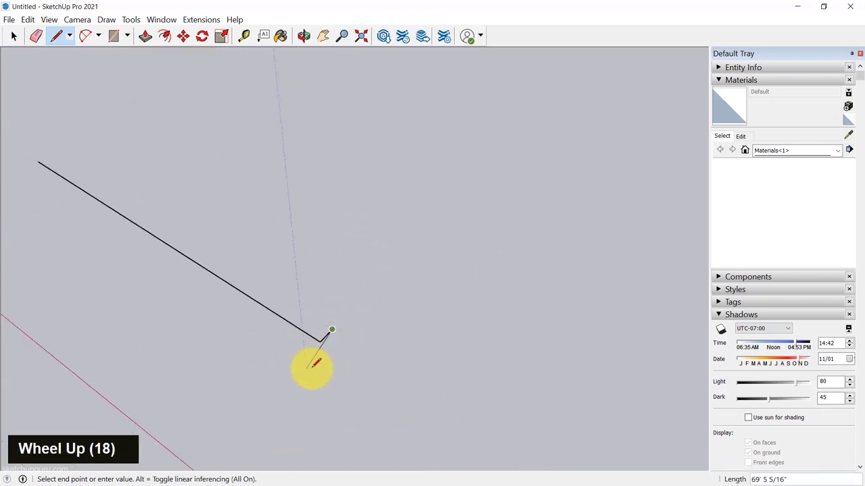
pyautogui.scroll(-6, 376, 370)
pyautogui.scroll(11, 374, 371)
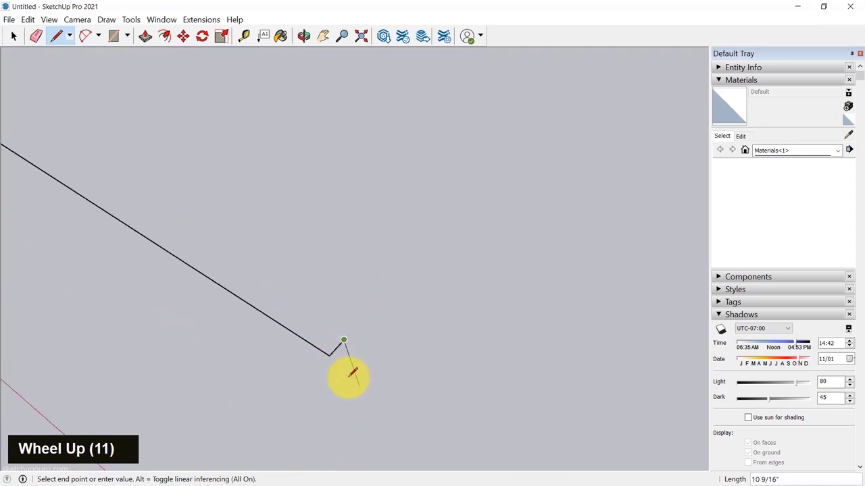
pyautogui.scroll(-6, 334, 379)
pyautogui.scroll(-3, 328, 379)
pyautogui.scroll(1, 342, 363)
pyautogui.click(342, 361)
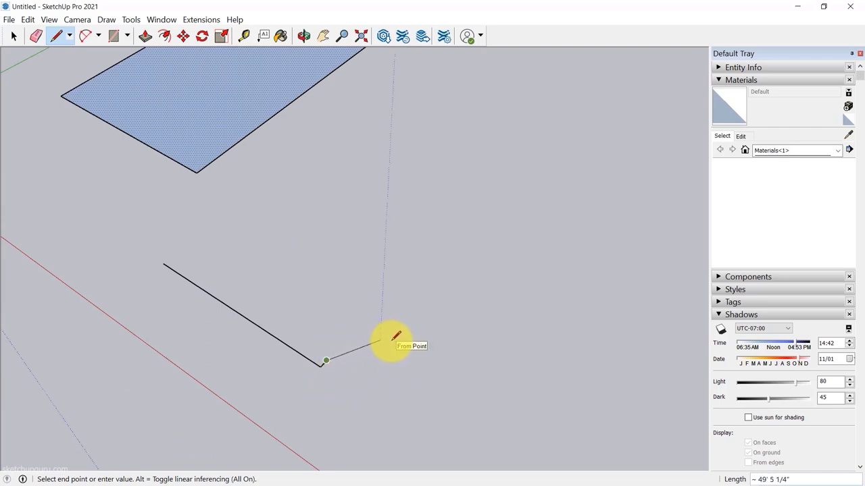
# Step: Continue from the short edge's end with a 5' edge parallel to the green axis
pyautogui.write('3\' 3"')
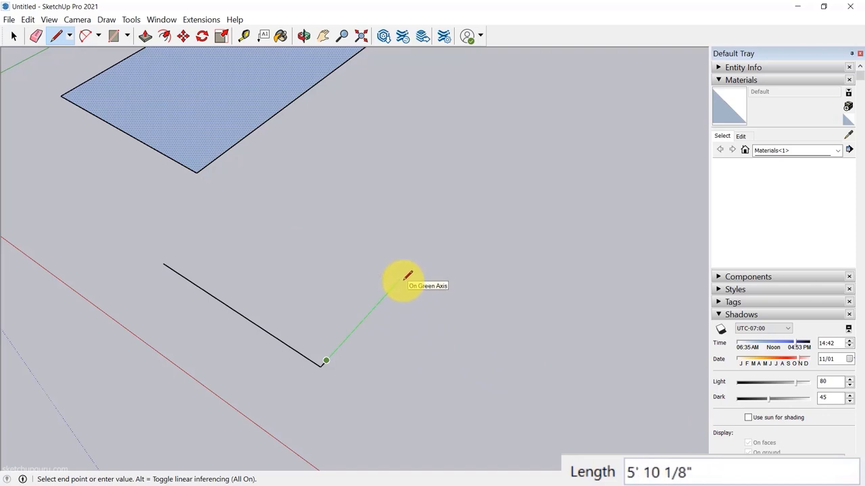
pyautogui.press('Left')
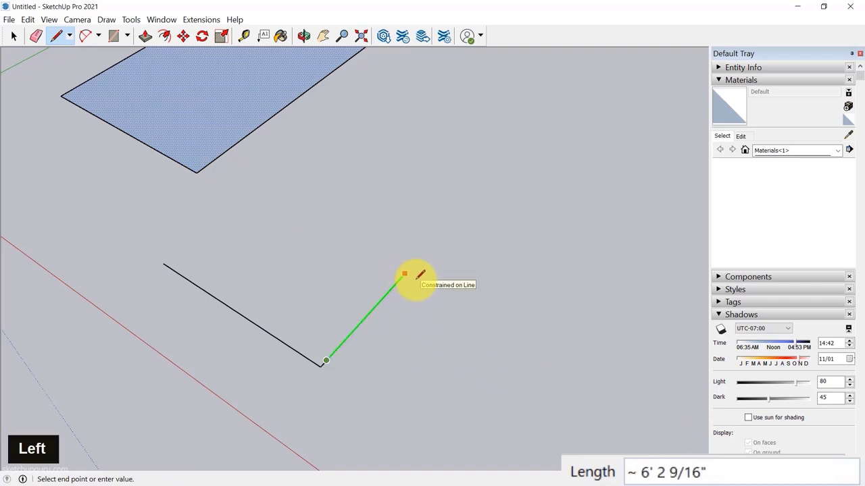
pyautogui.write("5'")
pyautogui.press('Return')
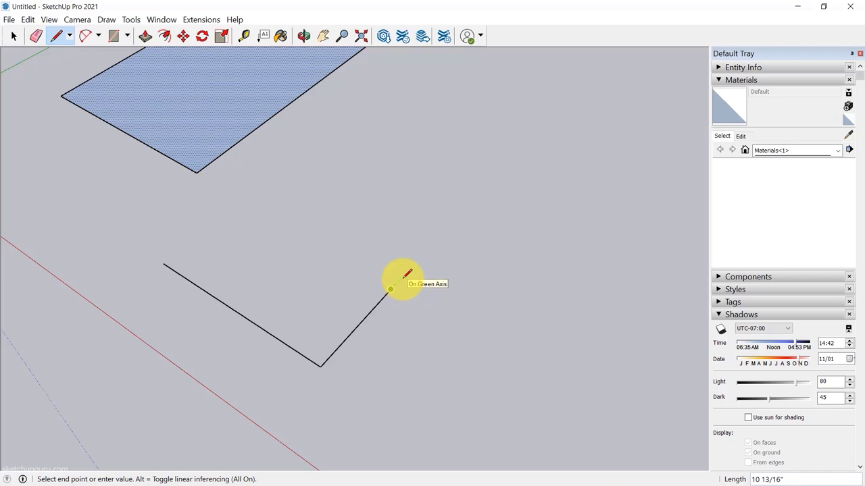
# Step: Draw a 1500mm edge back along the red axis direction, and close the shape at the 10' line's starting point
pyautogui.scroll(-7, 419, 284)
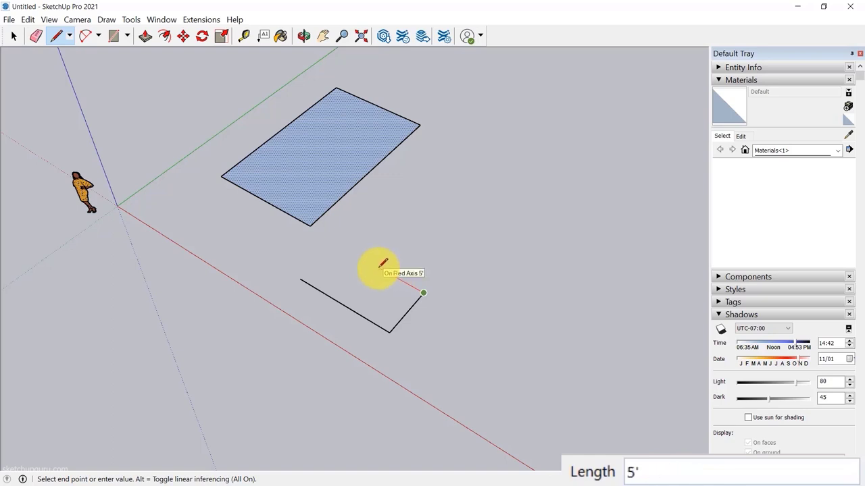
pyautogui.write('1')
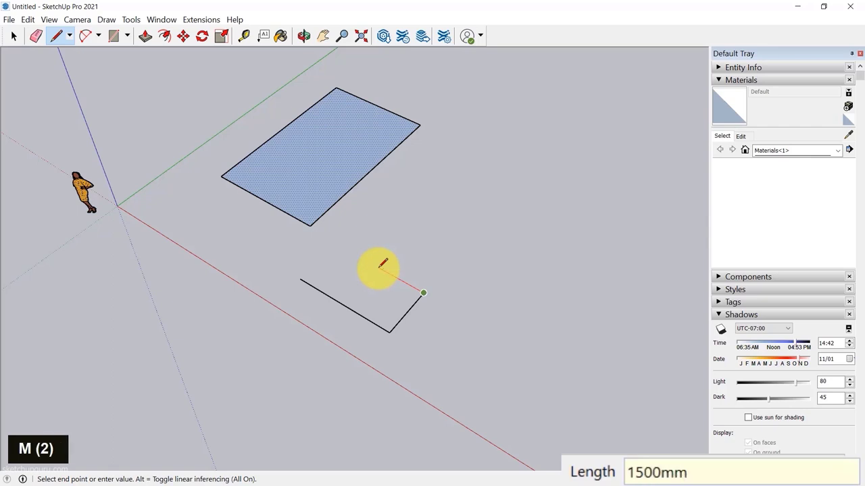
pyautogui.write('500mm')
pyautogui.press('Return')
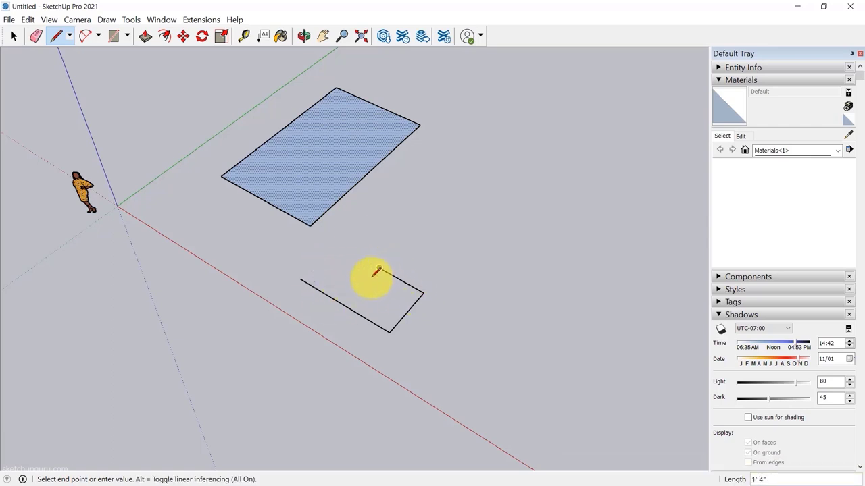
pyautogui.scroll(3, 344, 273)
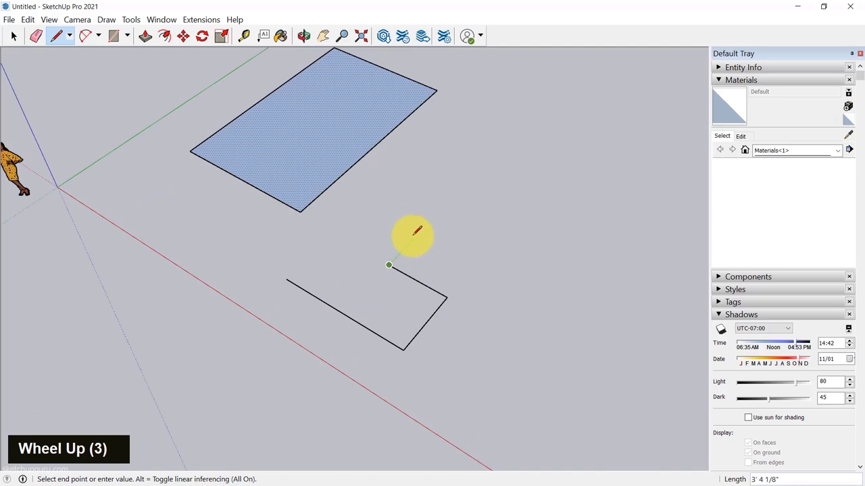
pyautogui.click(286, 278)
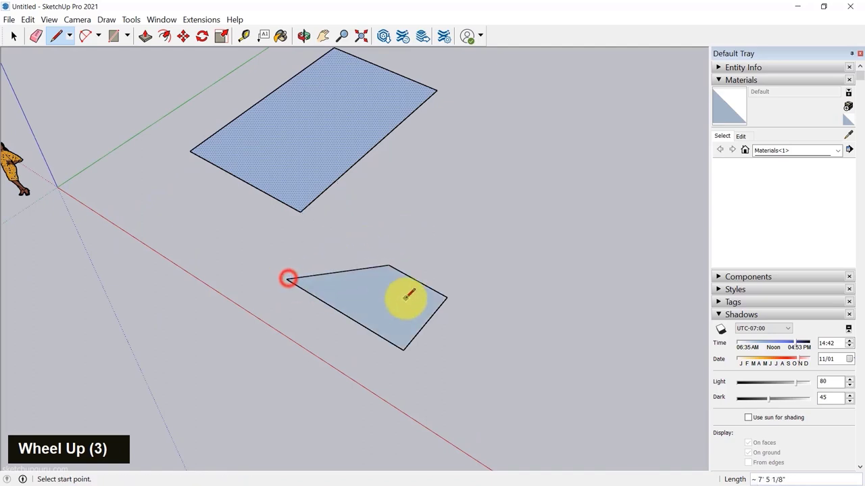
# Step: Switch to the Select tool and clear the selection of the rectangle's face
pyautogui.click(13, 38)
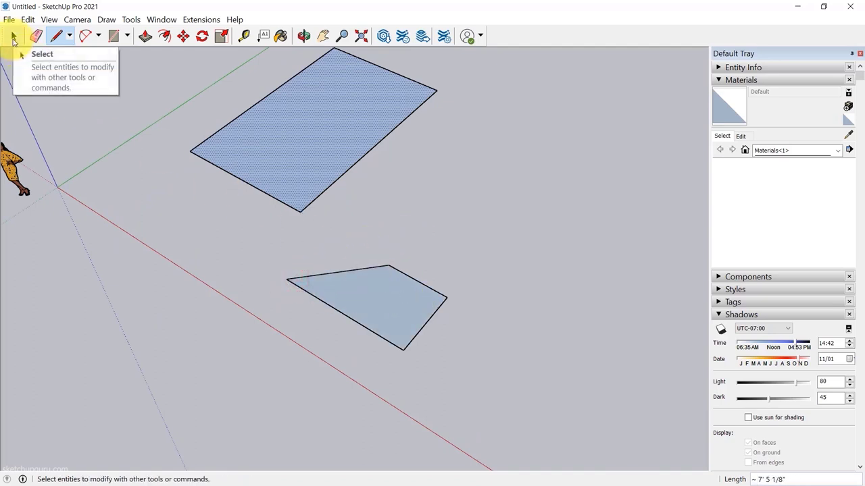
pyautogui.click(14, 39)
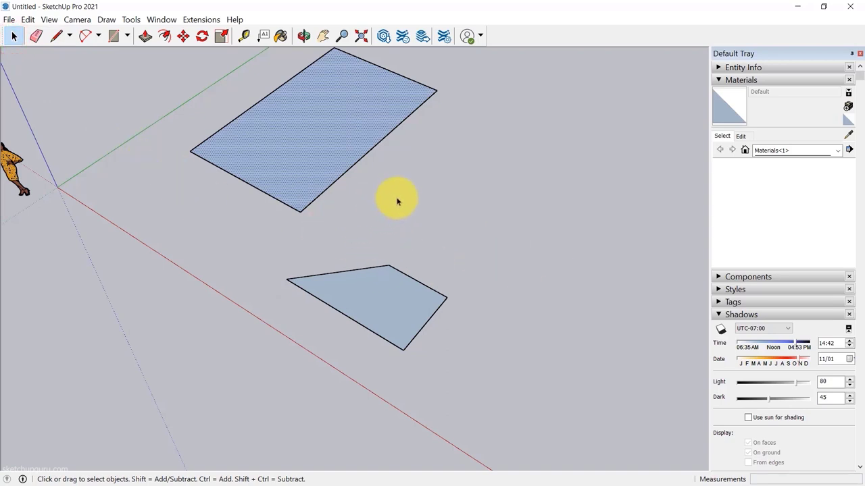
pyautogui.moveTo(425, 251); pyautogui.dragTo(415, 268, button='middle')
pyautogui.press('space')
pyautogui.press('Escape')
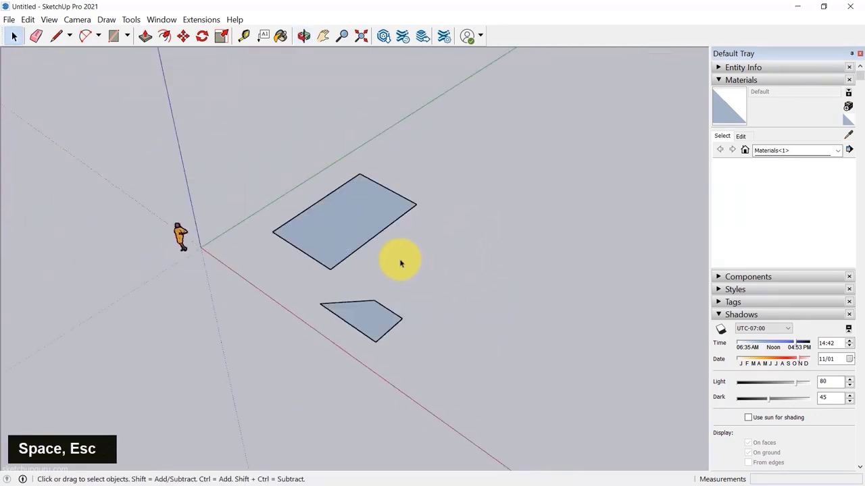
pyautogui.scroll(2, 399, 260)
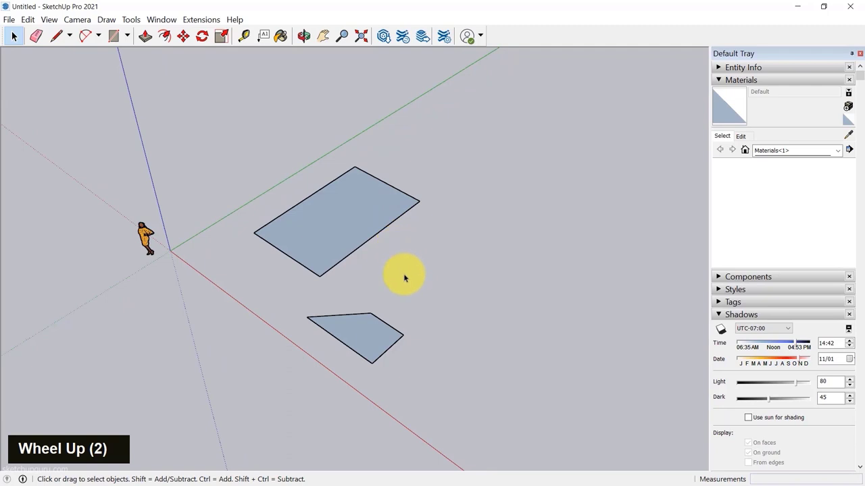
# Step: Draw an outline beside the rectangle with edges locked alternately to the red and green axes, the green one about 8' 3" long
pyautogui.press('l')
pyautogui.click(400, 275)
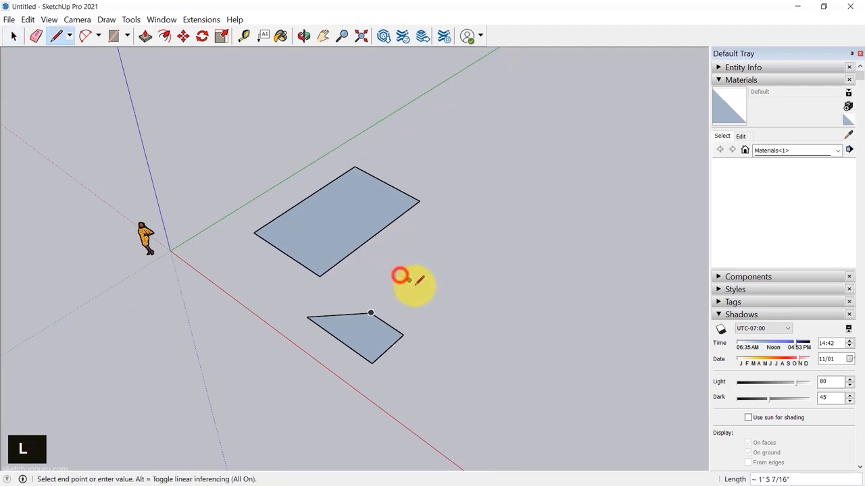
pyautogui.press('Right')
pyautogui.click(437, 296)
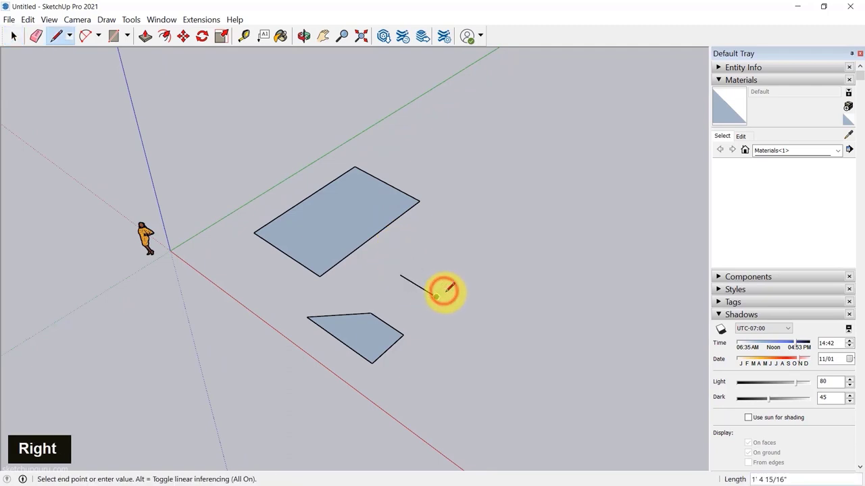
pyautogui.press('Left')
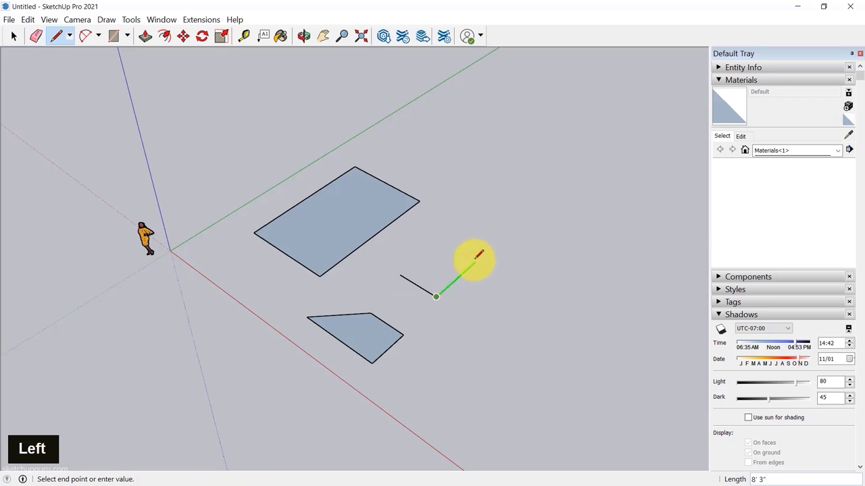
pyautogui.click(473, 264)
pyautogui.press('Right')
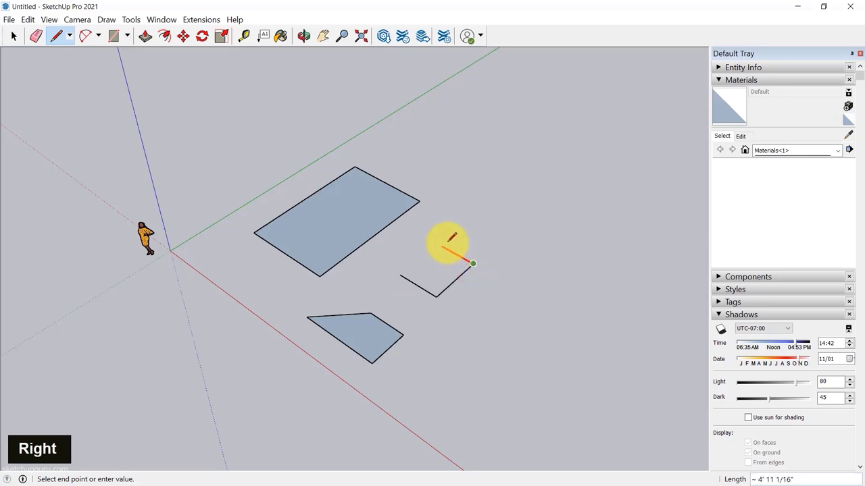
# Step: Draw the remaining edges of the open outline with the Line tool to close it into a small rectangular face
pyautogui.click(404, 275)
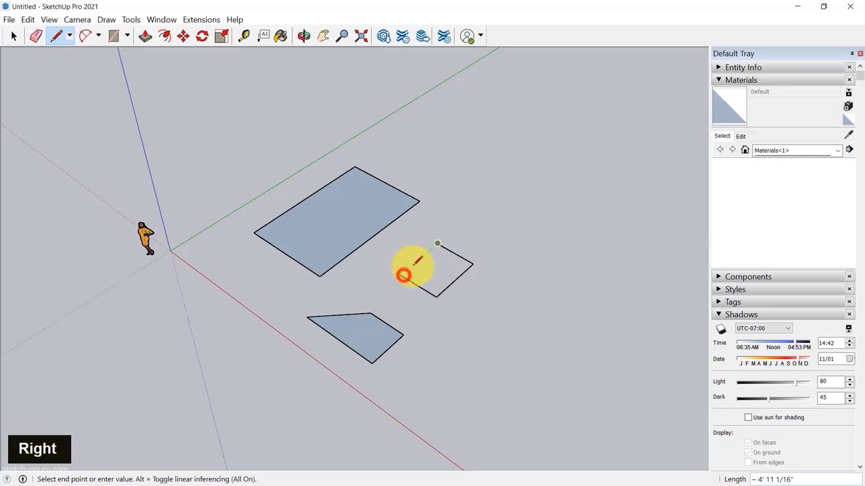
pyautogui.click(401, 275)
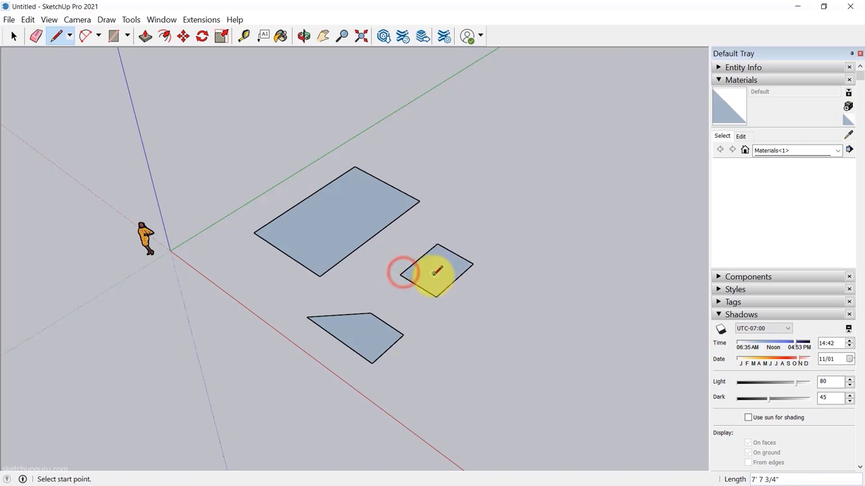
pyautogui.moveTo(436, 271)
pyautogui.mouseDown(button='middle')
pyautogui.moveTo(446, 270)
pyautogui.moveTo(504, 169)
pyautogui.moveTo(477, 315)
pyautogui.mouseUp(button='middle')
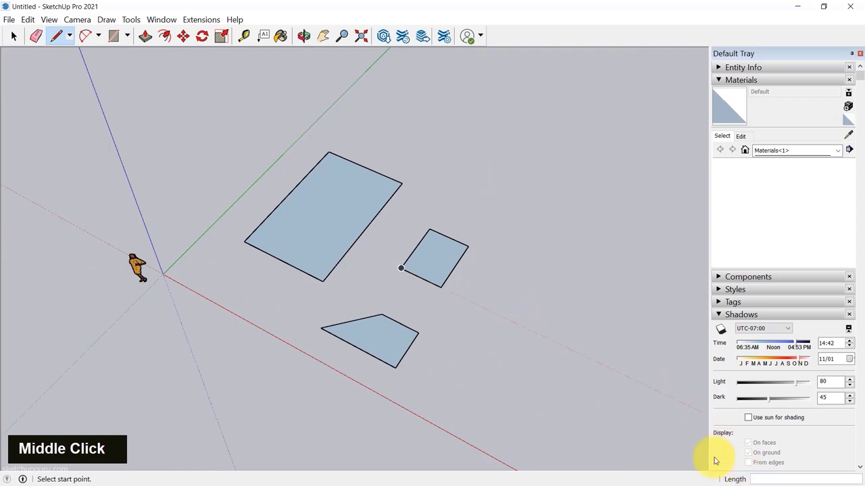
# Step: Leave the Line tool and select the face of the small rectangle
pyautogui.click(459, 332)
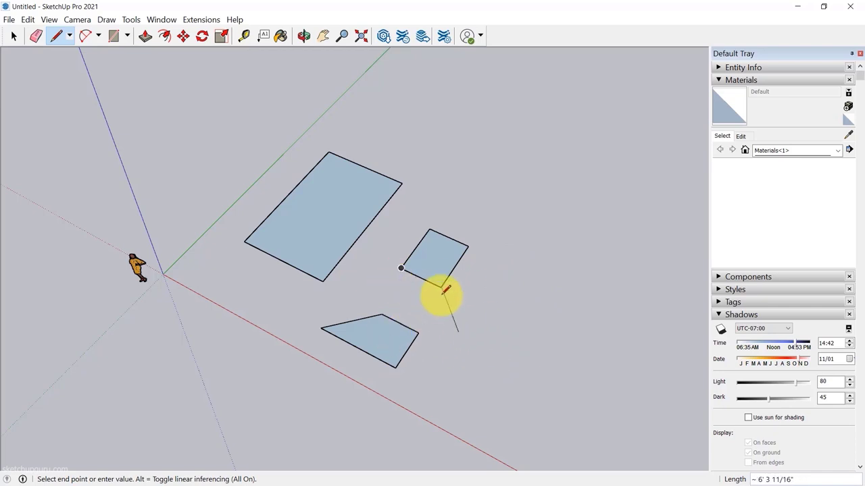
pyautogui.press('Escape')
pyautogui.press('space')
pyautogui.scroll(-3, 399, 270)
pyautogui.click(426, 278)
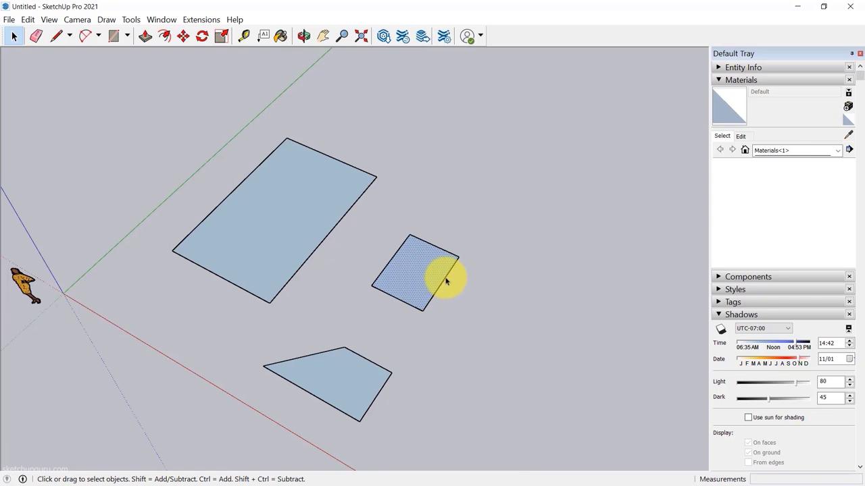
# Step: Undo the closing edge of the small rectangle and redo it
pyautogui.hotkey('ctrl', 'z')
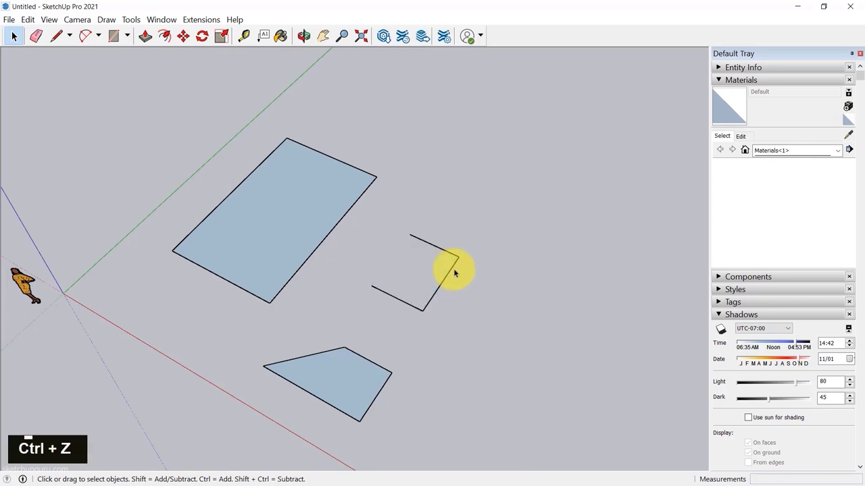
pyautogui.press('ctrl')
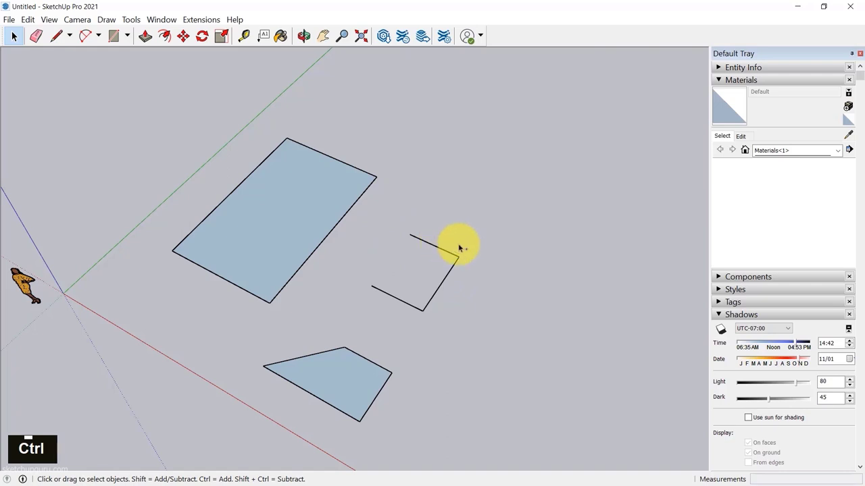
pyautogui.hotkey('ctrl', 'z')
pyautogui.hotkey('ctrl', 'y')
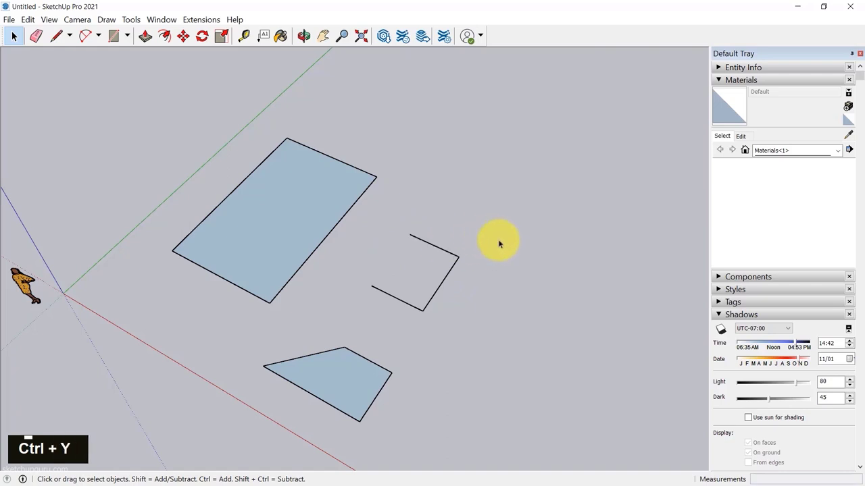
pyautogui.hotkey('ctrl', 'y')
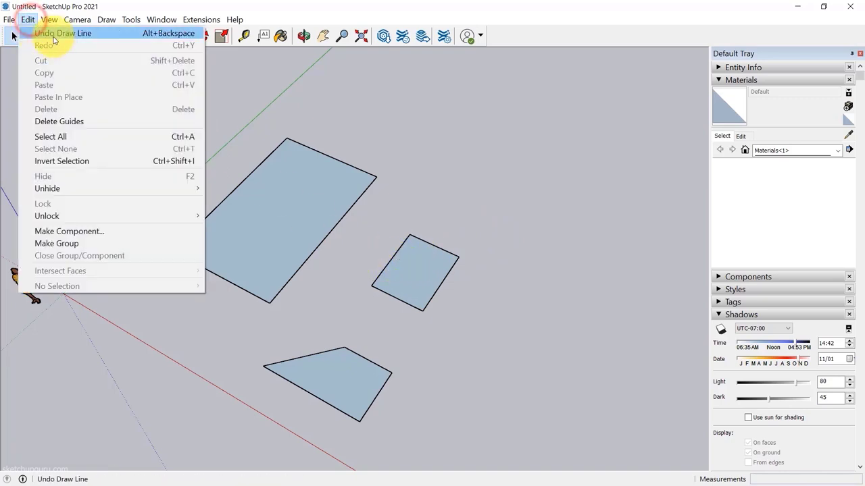
pyautogui.click(427, 183)
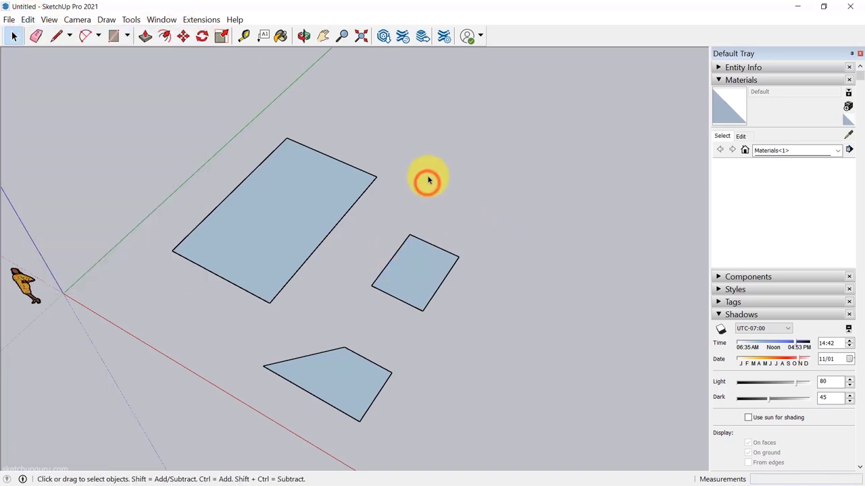
pyautogui.click(28, 20)
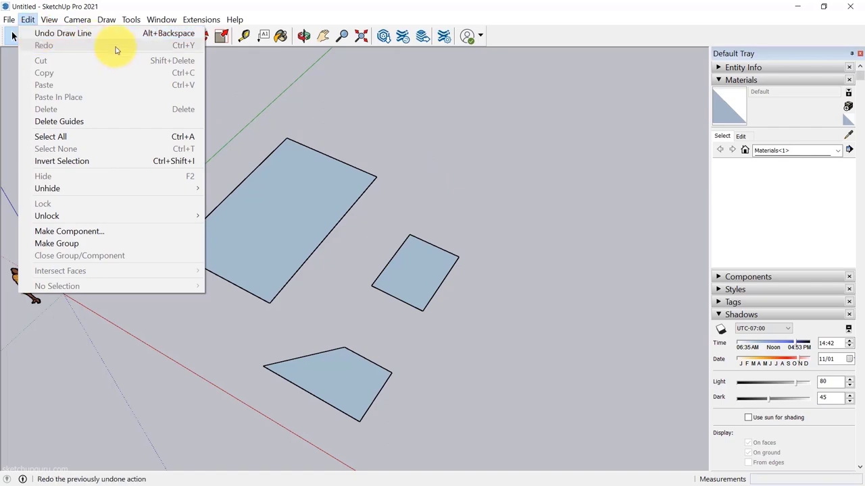
pyautogui.click(480, 170)
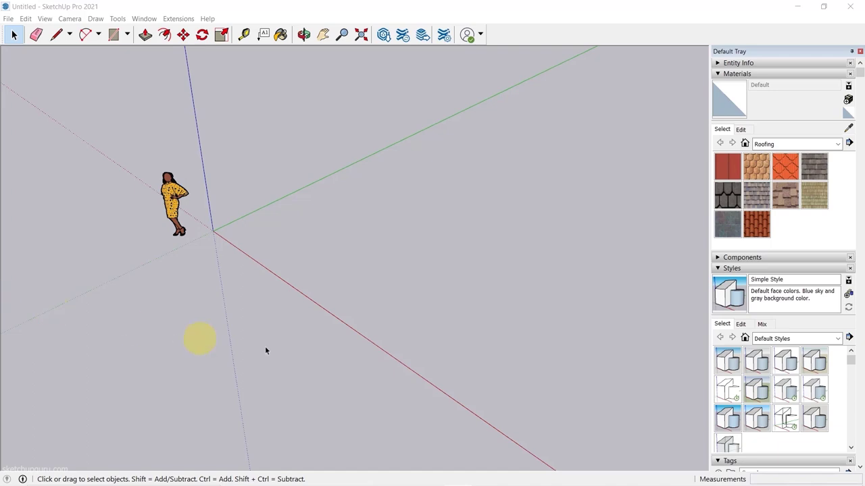
# Step: Draw a rectangle about 9' 6" by 14' 4" on the ground plane between the red and green axes near the origin
pyautogui.moveTo(299, 280); pyautogui.dragTo(318, 299, button='middle')
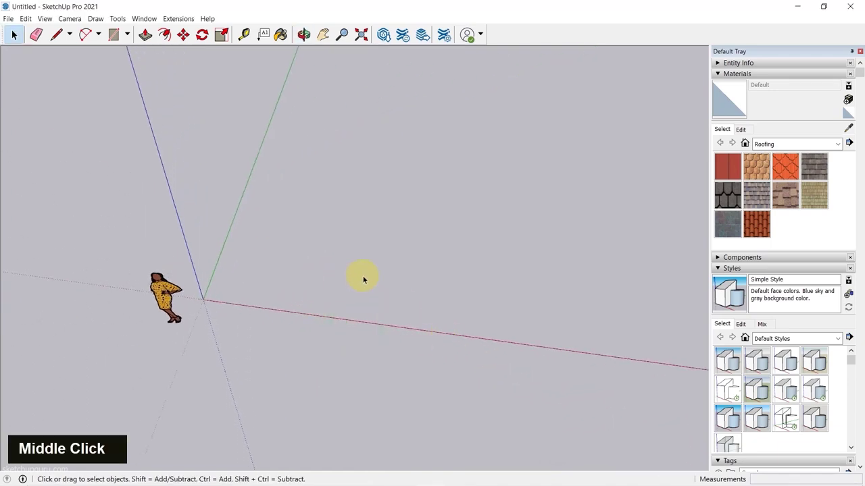
pyautogui.moveTo(372, 274); pyautogui.dragTo(260, 254, button='middle')
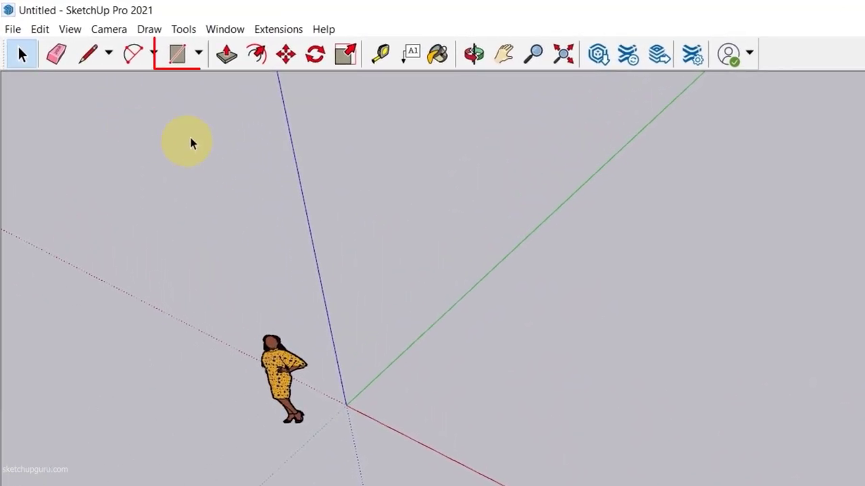
pyautogui.click(176, 55)
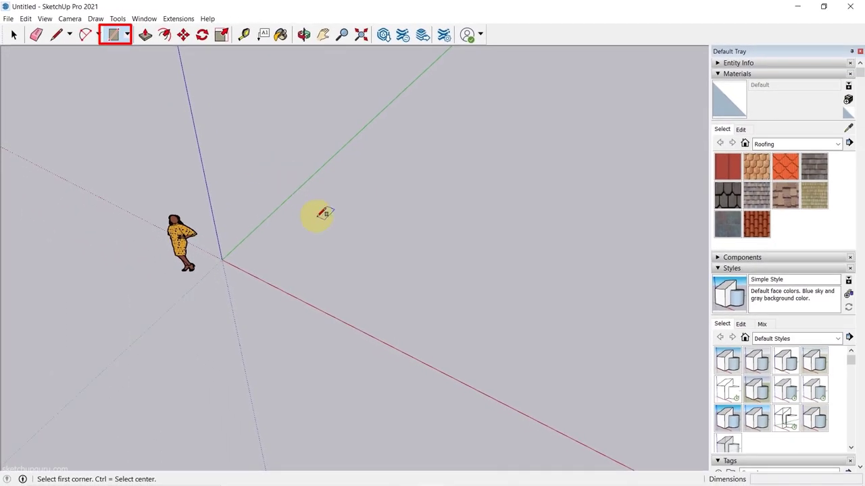
pyautogui.press('r')
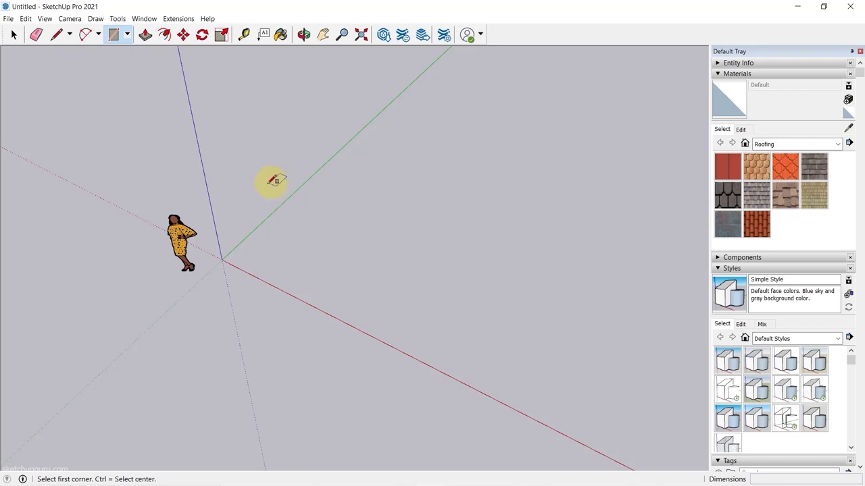
pyautogui.scroll(-2, 267, 186)
pyautogui.scroll(1, 379, 237)
pyautogui.click(259, 245)
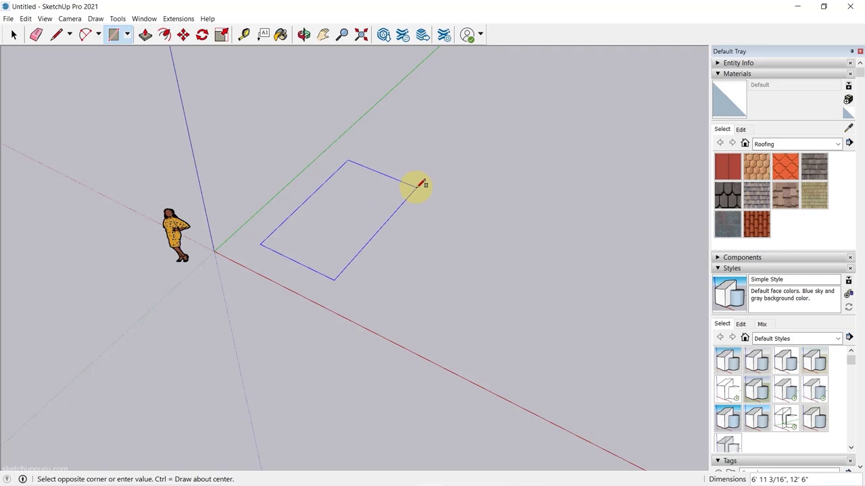
pyautogui.click(458, 184)
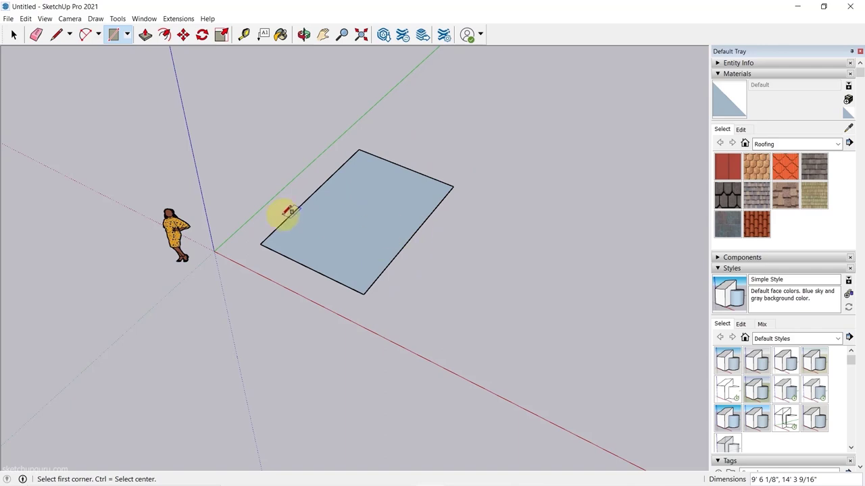
pyautogui.scroll(-5, 239, 164)
pyautogui.scroll(8, 276, 201)
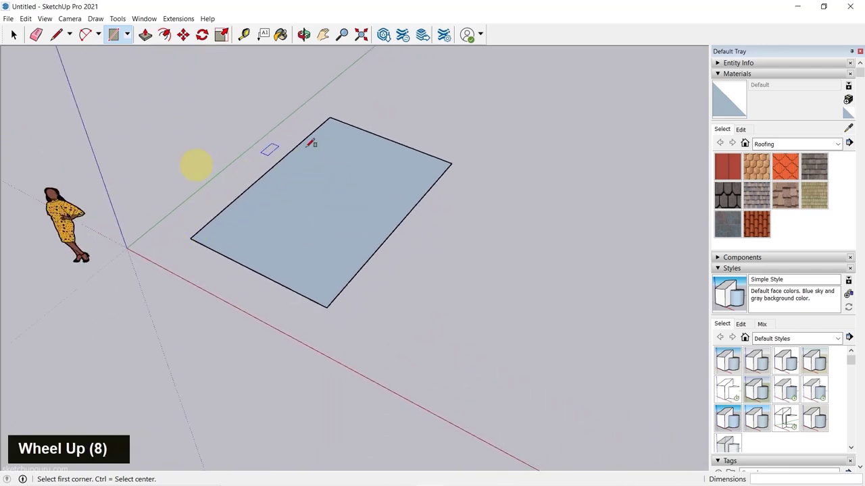
pyautogui.scroll(-6, 230, 199)
pyautogui.scroll(-1, 477, 230)
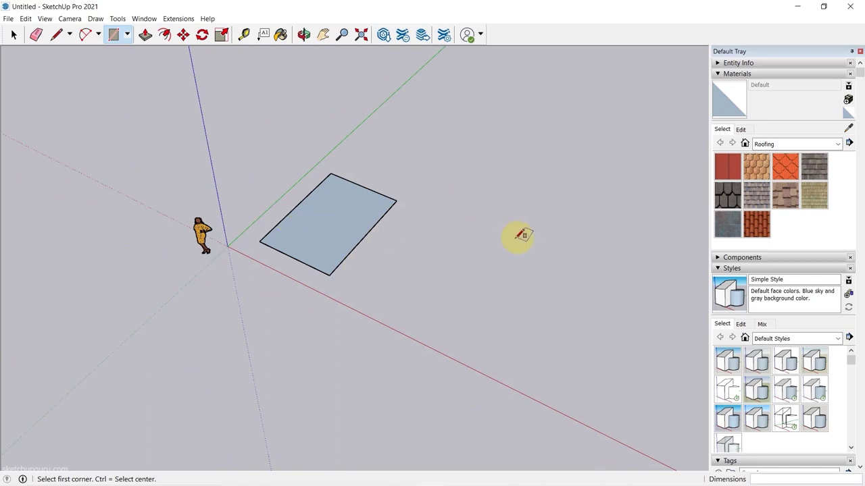
pyautogui.scroll(5, 473, 234)
pyautogui.scroll(-2, 372, 196)
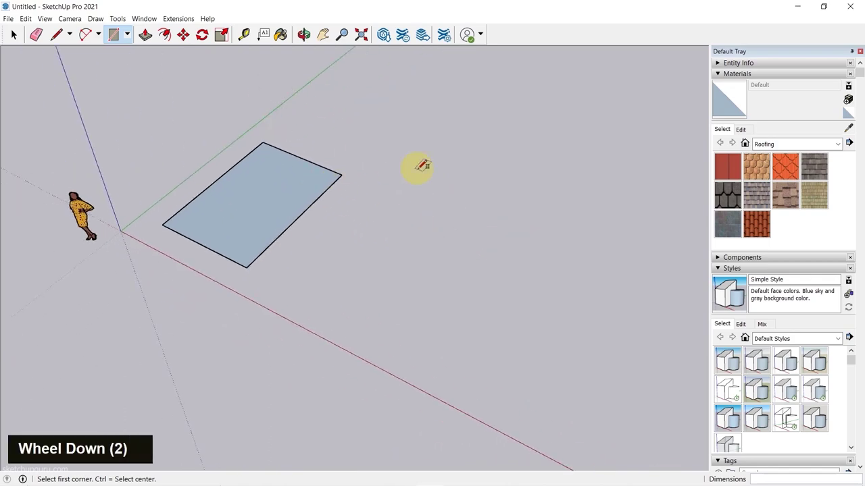
pyautogui.press('Escape')
pyautogui.press('Escape')
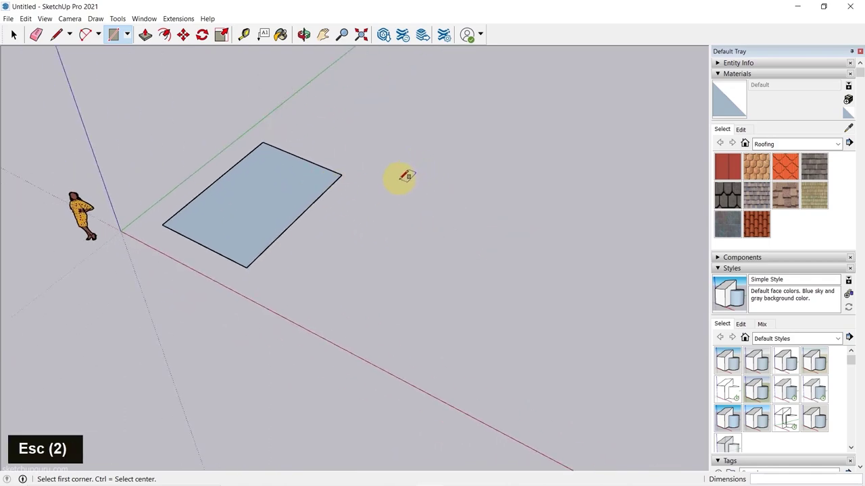
pyautogui.press('space')
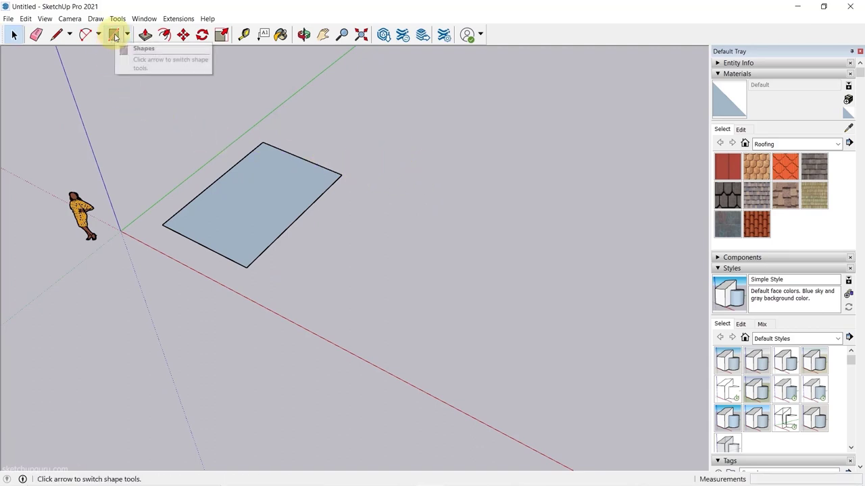
pyautogui.click(113, 34)
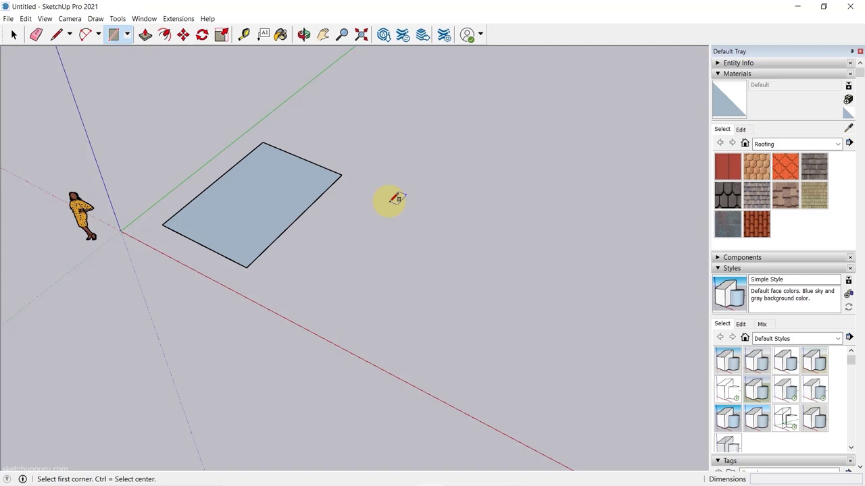
pyautogui.press('space')
pyautogui.press('space')
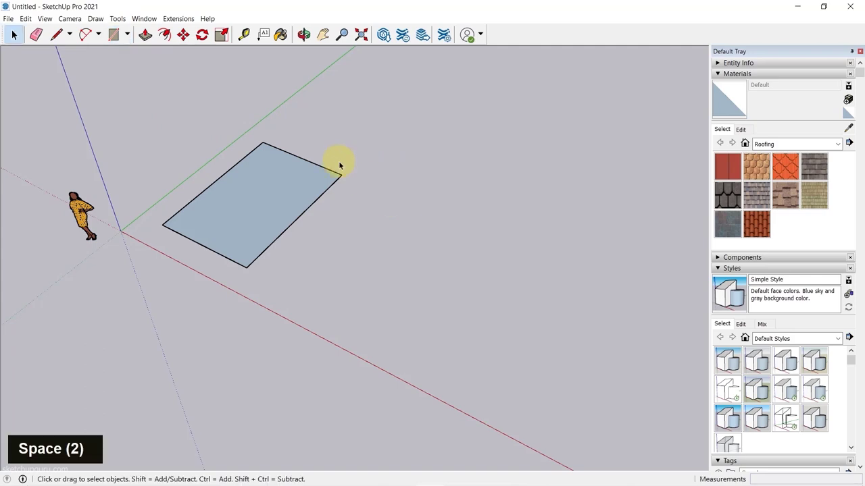
pyautogui.press('r')
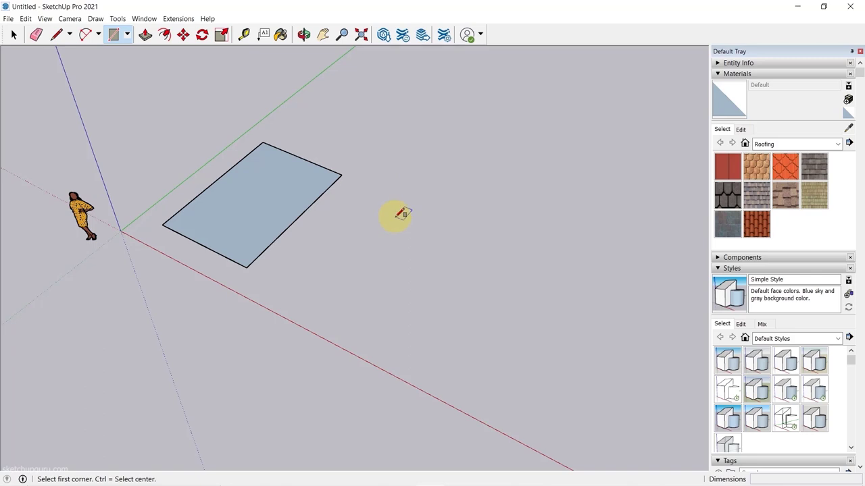
pyautogui.press('space')
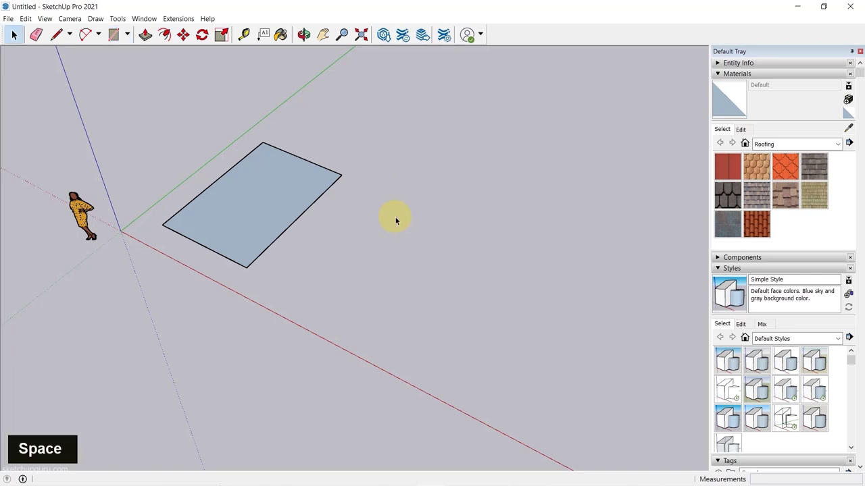
pyautogui.press('d')
pyautogui.press('s')
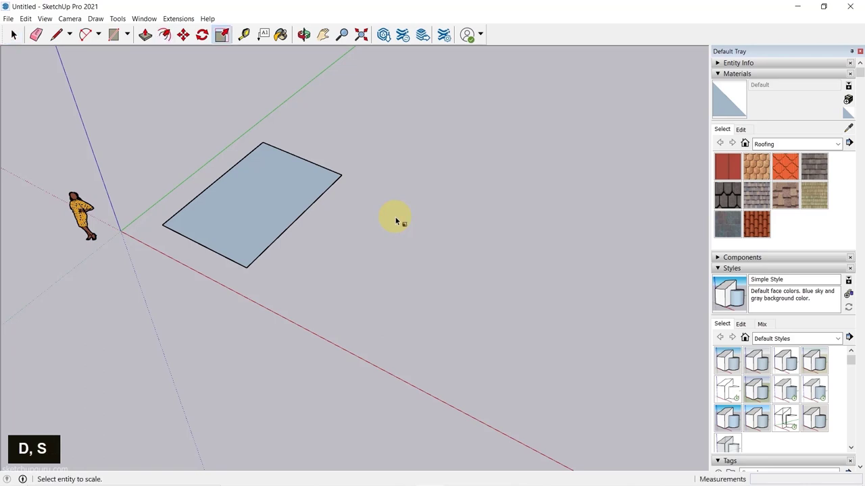
pyautogui.press('r')
pyautogui.press('space')
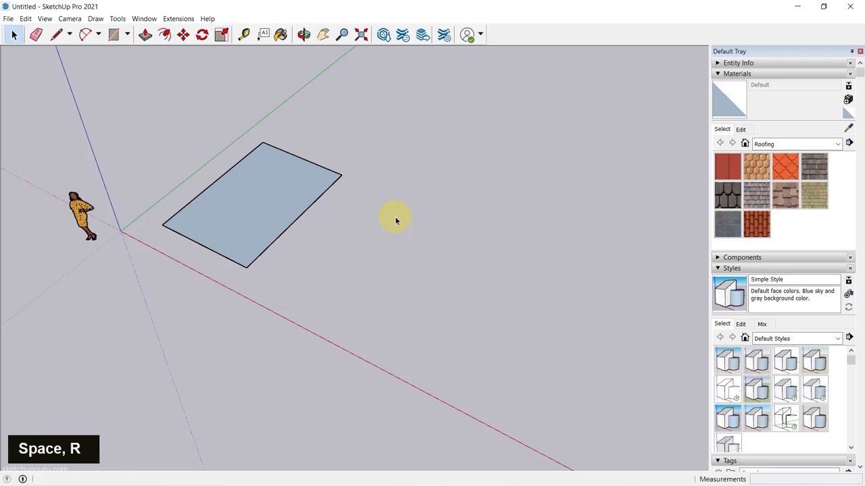
# Step: Draw a rectangle of 10', 20' on the ground plane beside the first rectangle and leave the Rectangle tool
pyautogui.press('r')
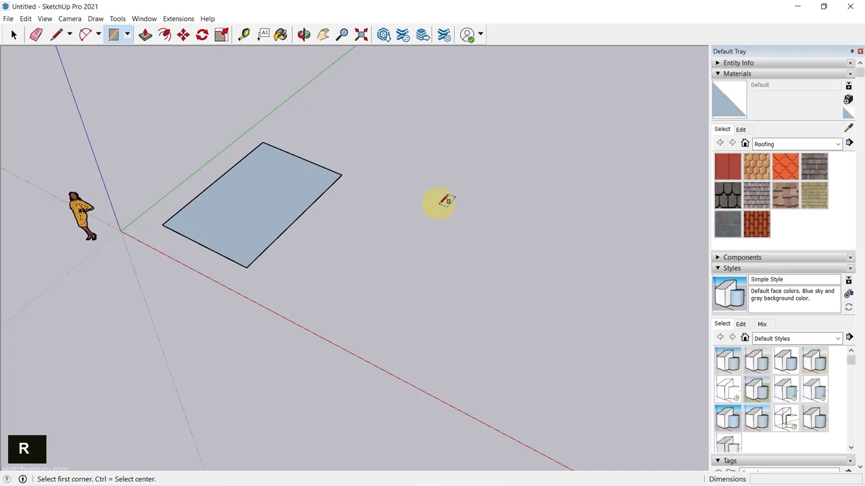
pyautogui.click(291, 272)
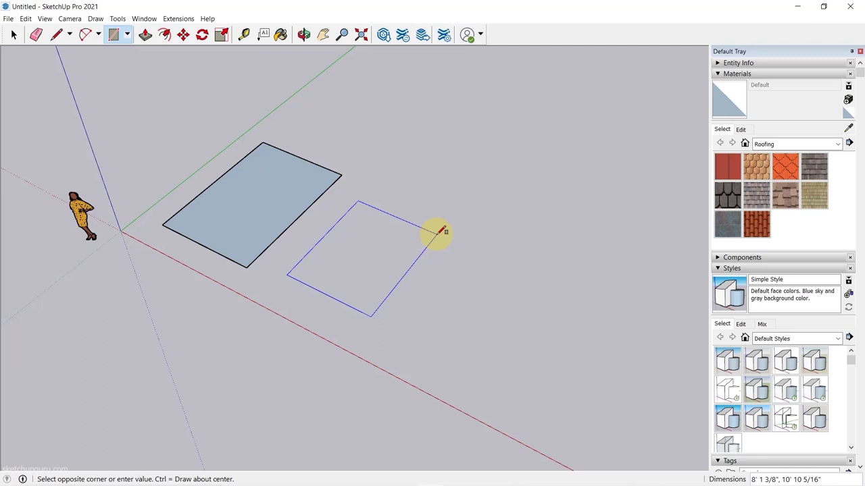
pyautogui.write('10')
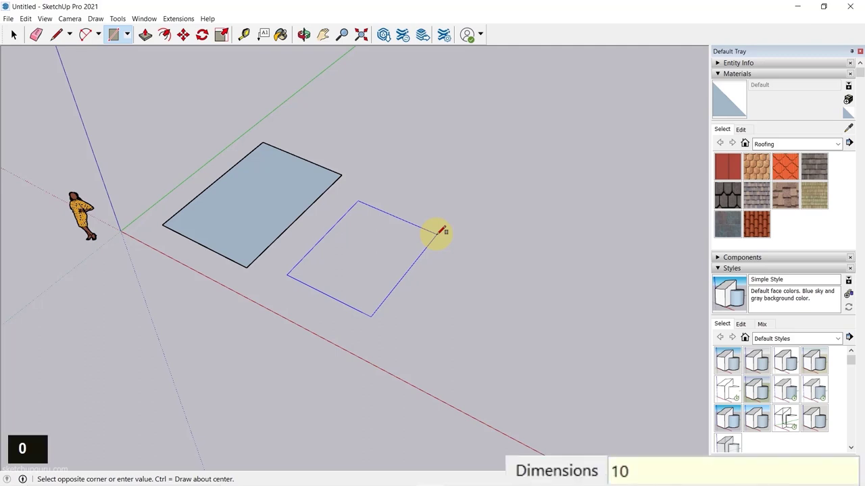
pyautogui.write("'")
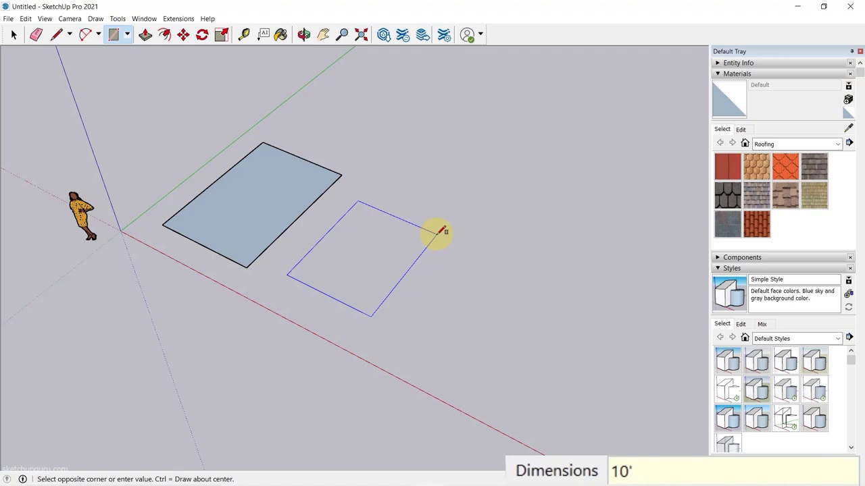
pyautogui.write(',')
pyautogui.write('20')
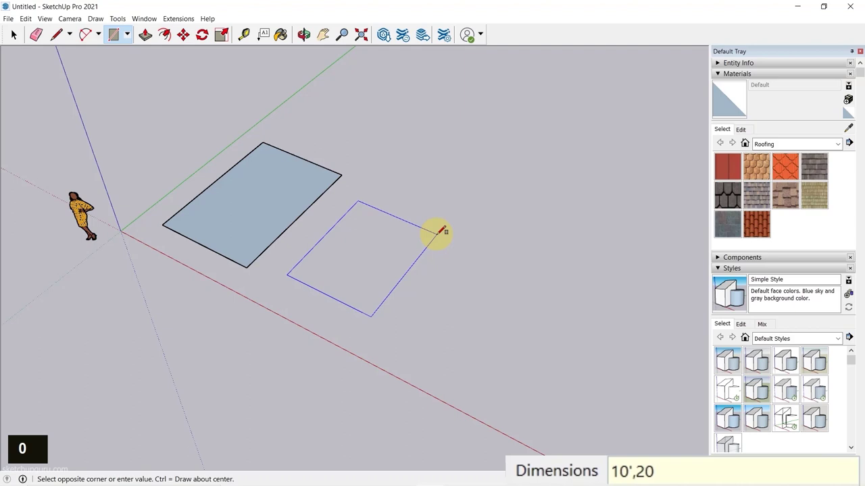
pyautogui.write("'")
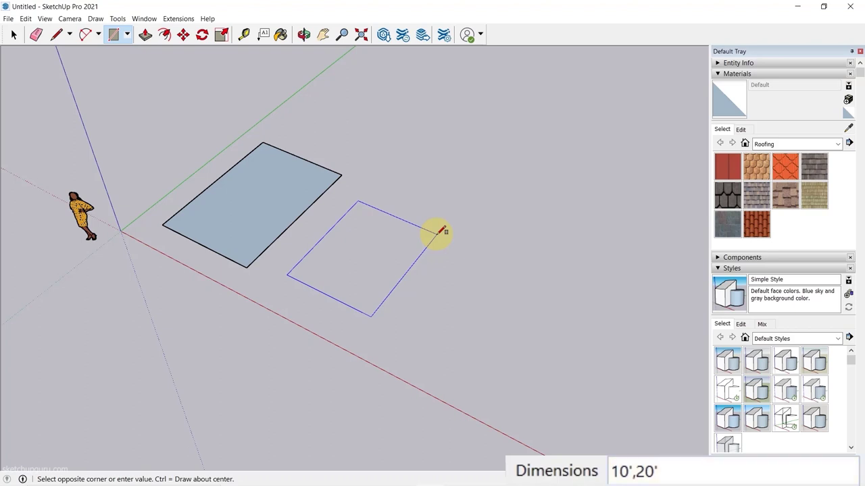
pyautogui.press('Return')
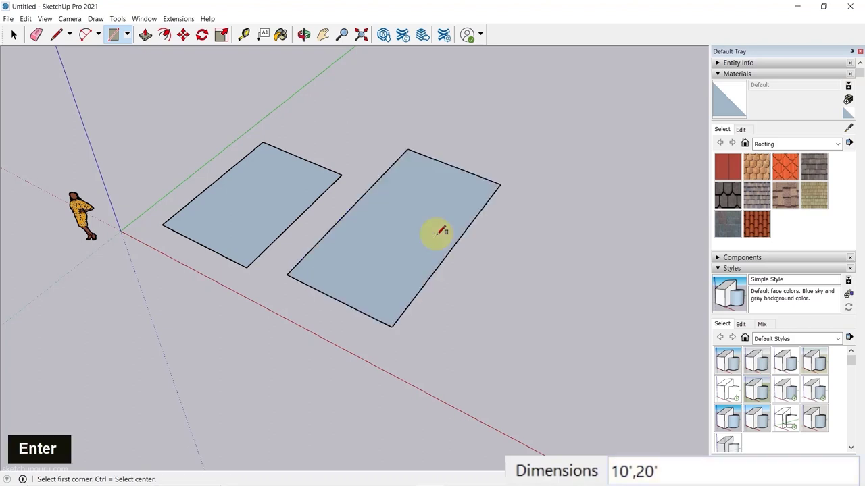
pyautogui.moveTo(416, 255); pyautogui.dragTo(425, 392, button='middle')
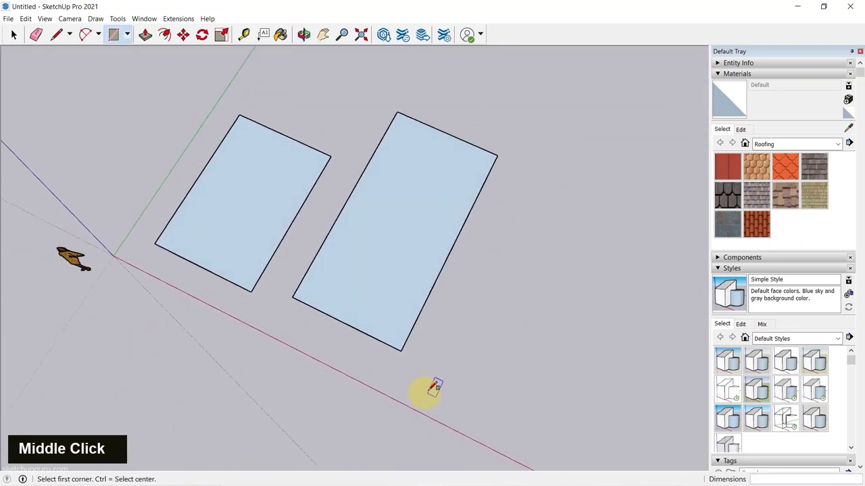
pyautogui.moveTo(509, 189); pyautogui.dragTo(439, 223, button='middle')
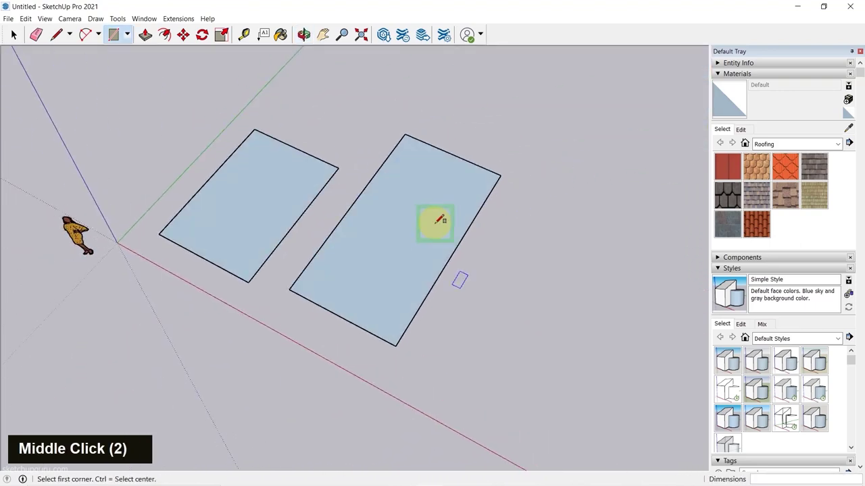
pyautogui.press('space')
# Step: Examine the two ground-plane rectangles and the drawing axes from different angles and distances
pyautogui.scroll(-6, 455, 193)
pyautogui.scroll(-4, 439, 233)
pyautogui.scroll(4, 320, 226)
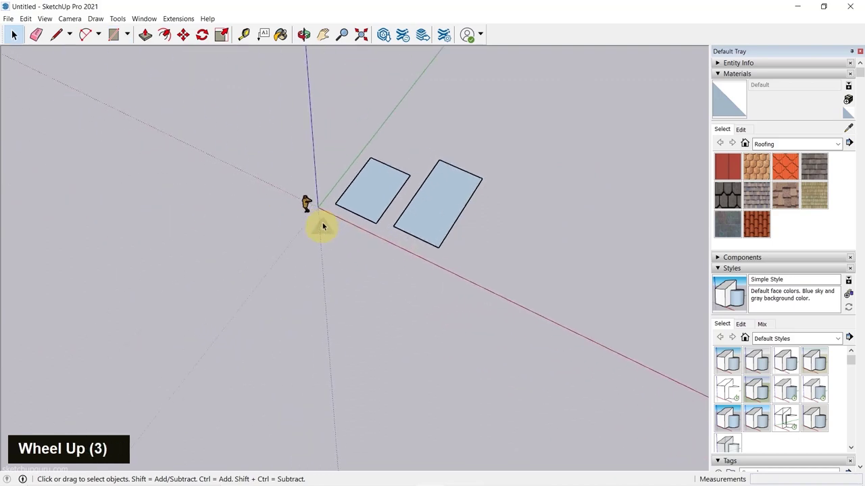
pyautogui.moveTo(500, 301); pyautogui.dragTo(367, 170, button='middle')
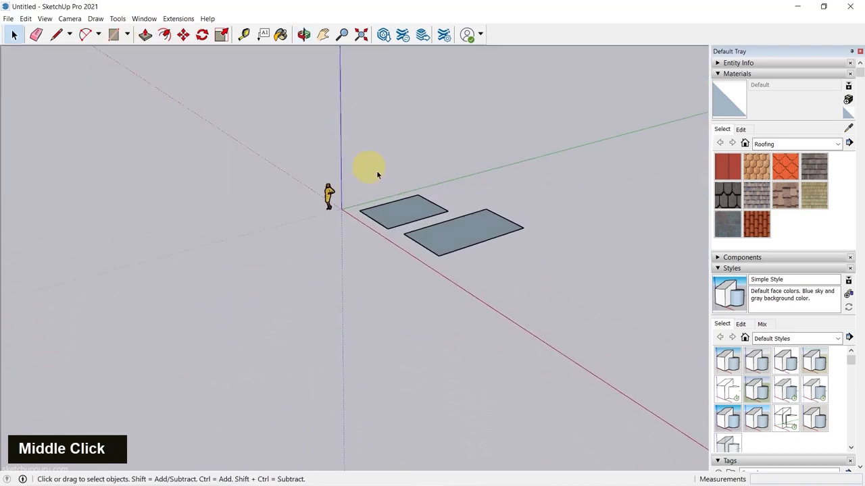
pyautogui.scroll(-3, 338, 232)
pyautogui.scroll(3, 338, 150)
pyautogui.scroll(2, 337, 149)
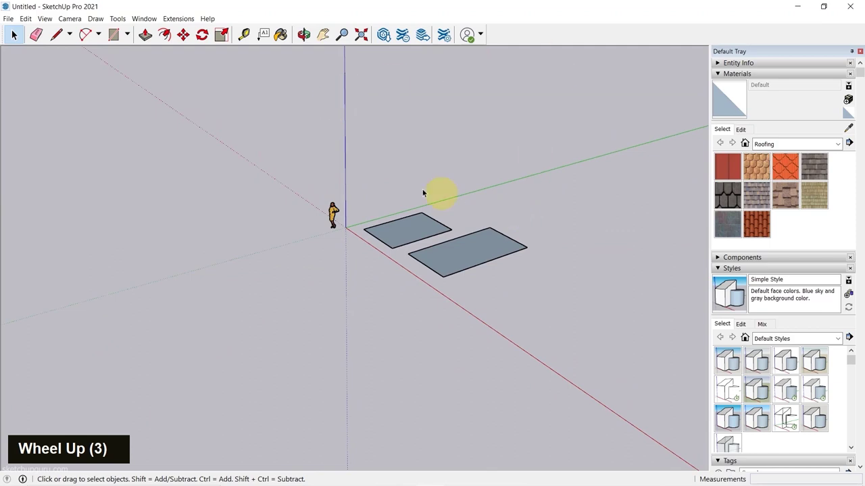
pyautogui.middleClick(456, 274)
pyautogui.scroll(-4, 373, 303)
pyautogui.scroll(5, 397, 183)
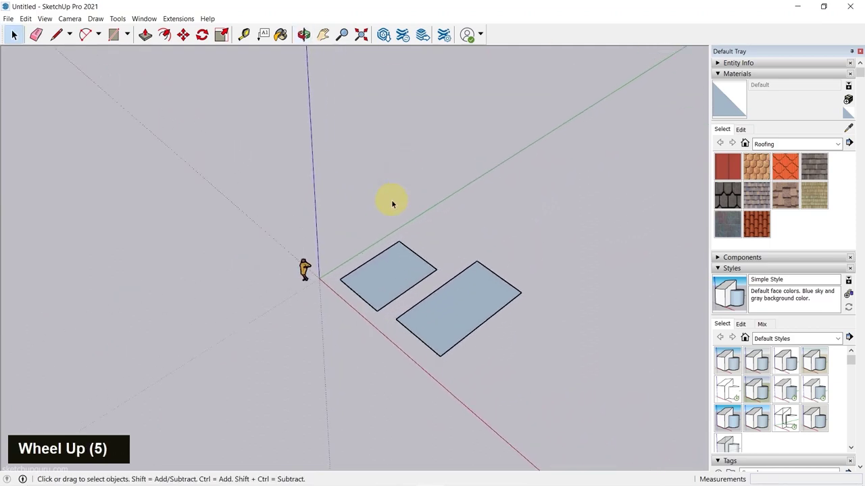
pyautogui.scroll(3, 392, 204)
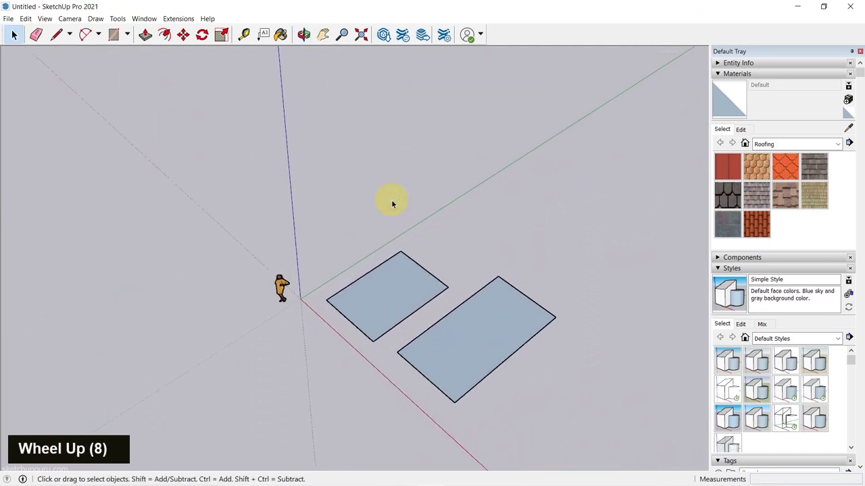
# Step: Draw an upright rectangle of 10', 15' from the origin, locked to the plane perpendicular to the red axis
pyautogui.press('r')
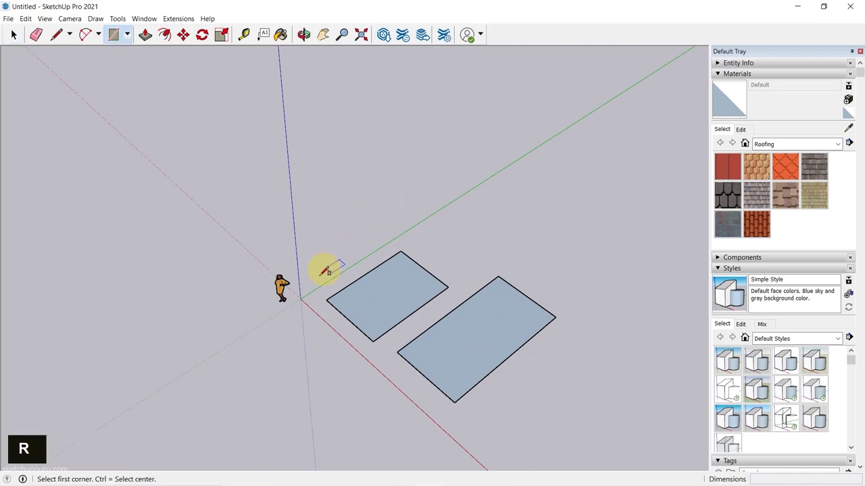
pyautogui.click(301, 298)
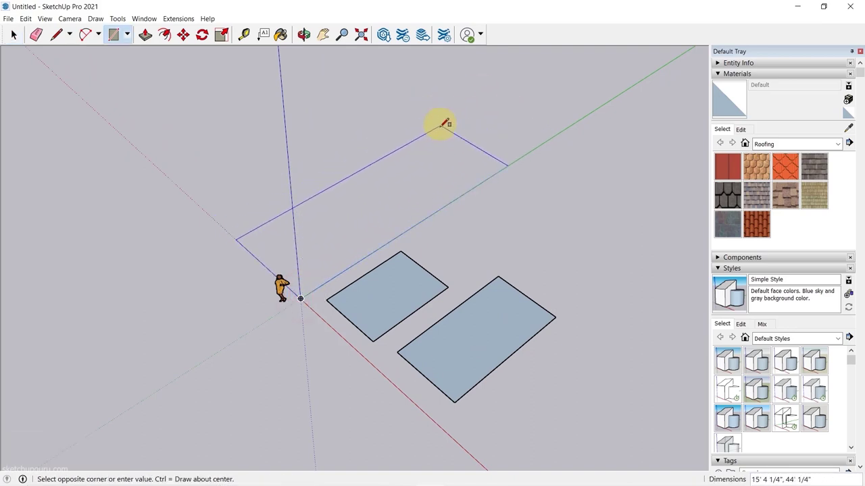
pyautogui.scroll(-1, 445, 135)
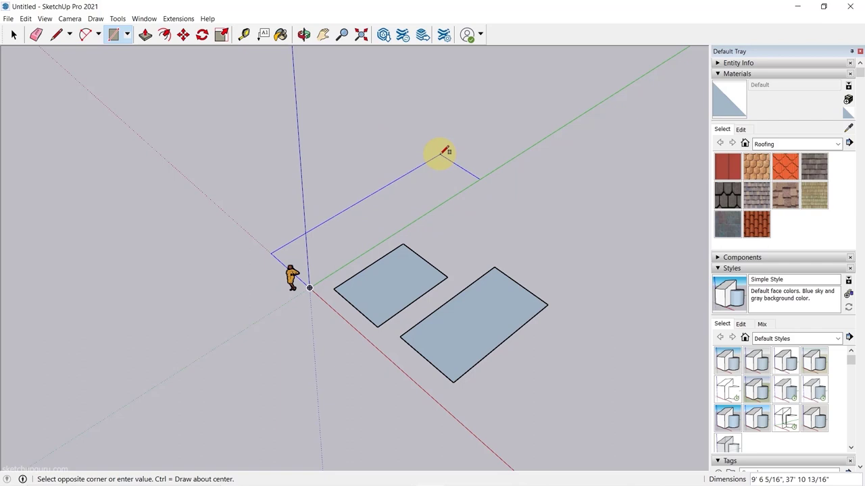
pyautogui.press('Right')
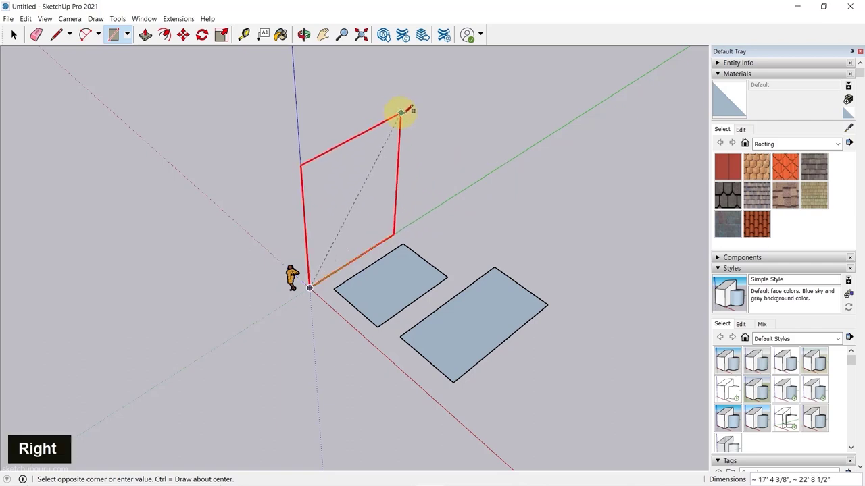
pyautogui.scroll(-1, 440, 108)
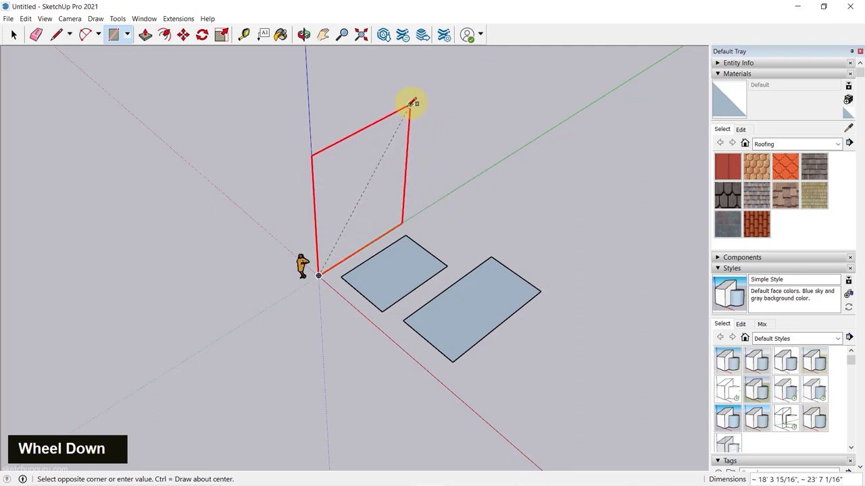
pyautogui.write('10')
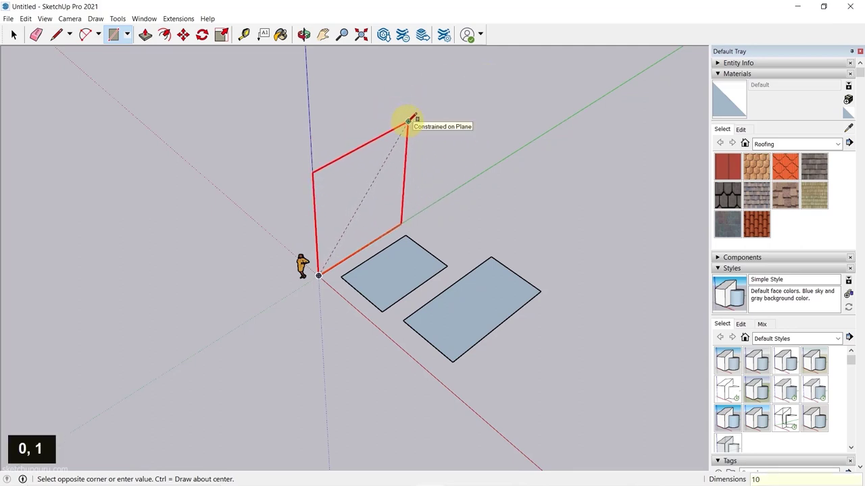
pyautogui.write("',15'")
pyautogui.press('Return')
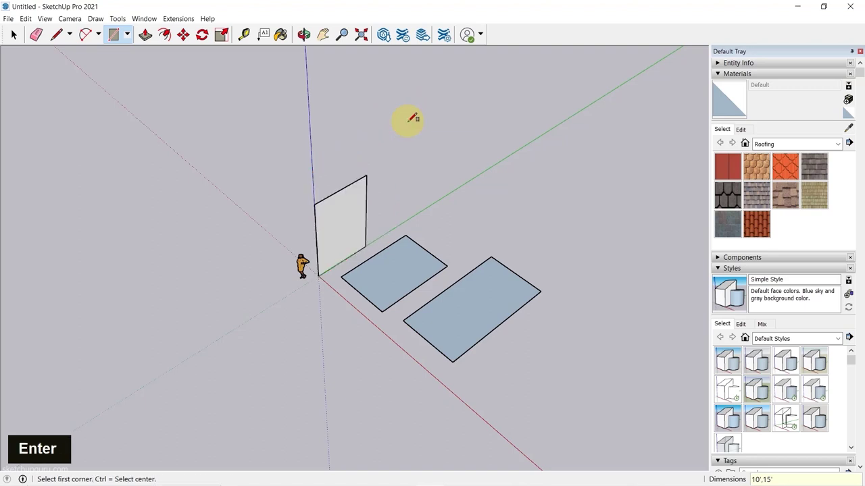
# Step: Draw an upright rectangle of 25', 15' from the origin, locked to the plane perpendicular to the green axis
pyautogui.moveTo(232, 279); pyautogui.dragTo(383, 302, button='middle')
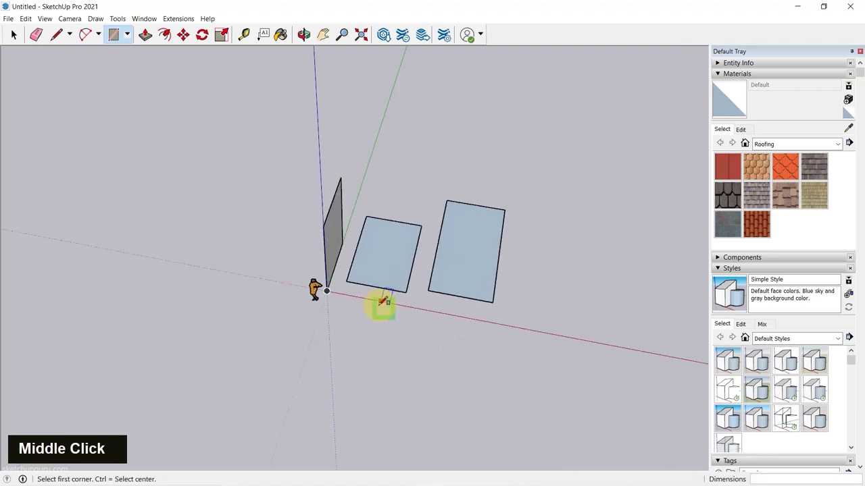
pyautogui.click(326, 291)
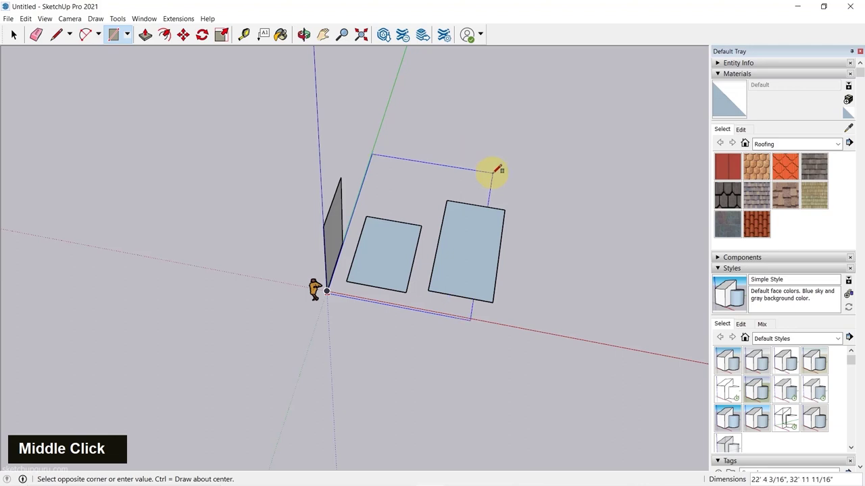
pyautogui.scroll(-2, 488, 149)
pyautogui.scroll(2, 434, 192)
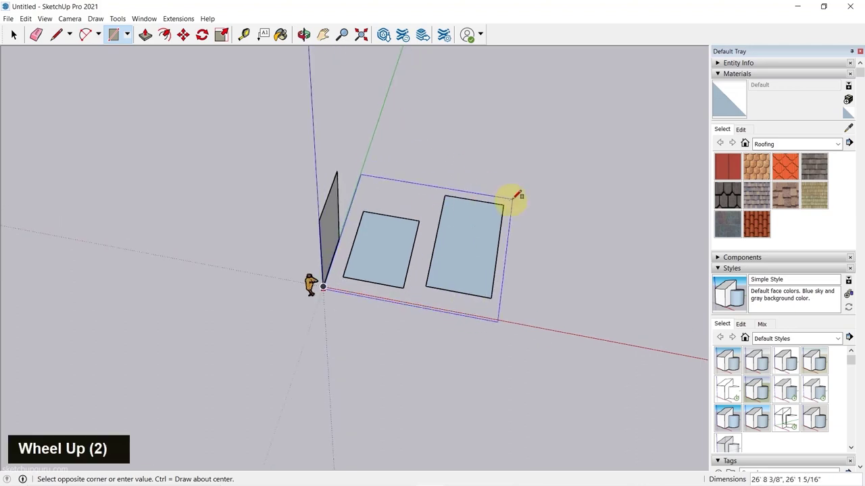
pyautogui.press('Left')
pyautogui.scroll(-4, 440, 127)
pyautogui.scroll(2, 473, 125)
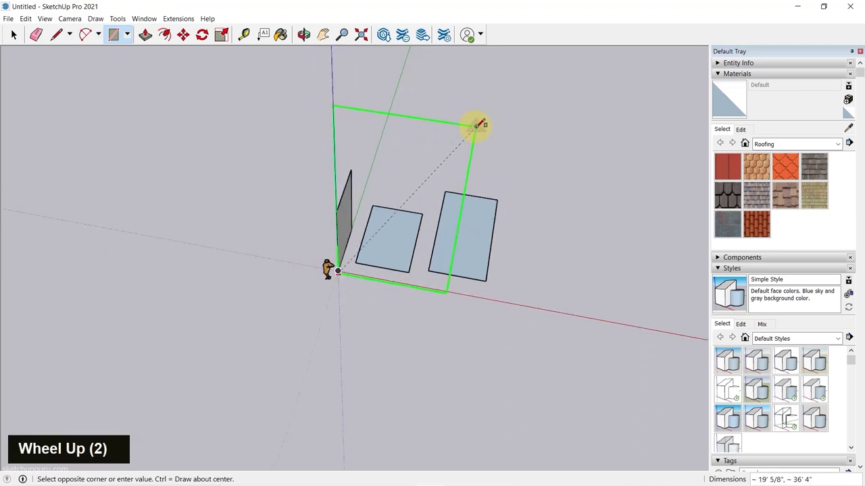
pyautogui.scroll(-4, 405, 132)
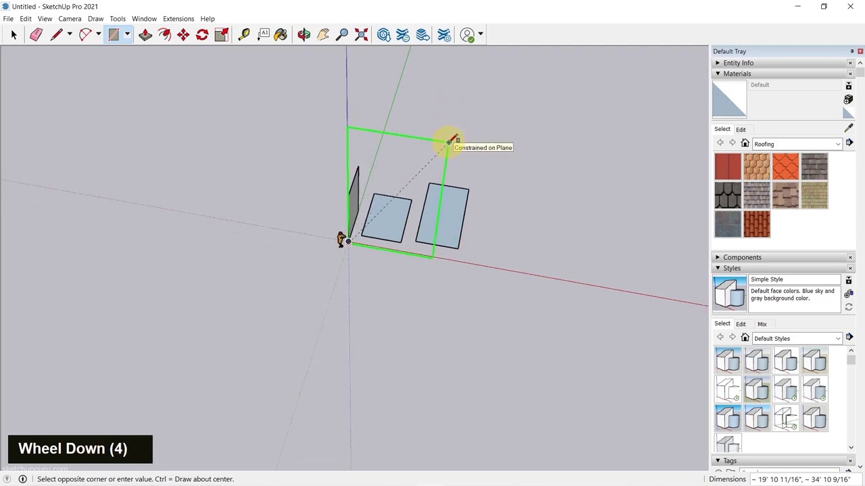
pyautogui.write("25'")
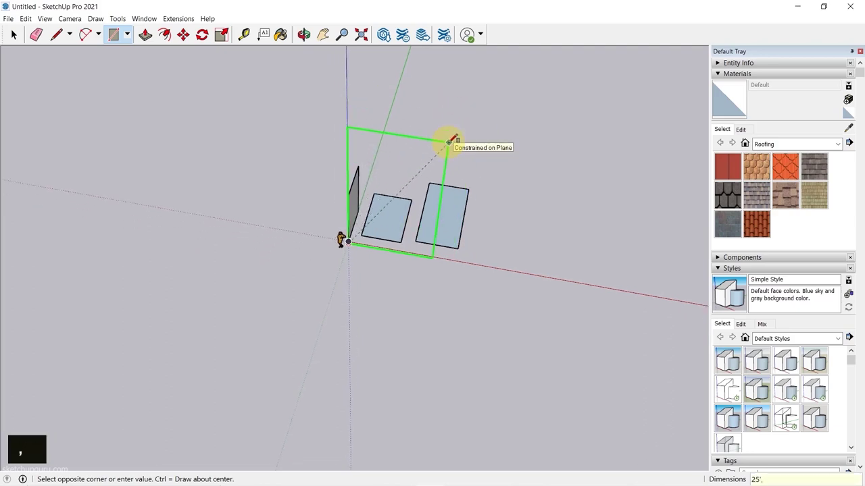
pyautogui.write(",15'")
pyautogui.press('Return')
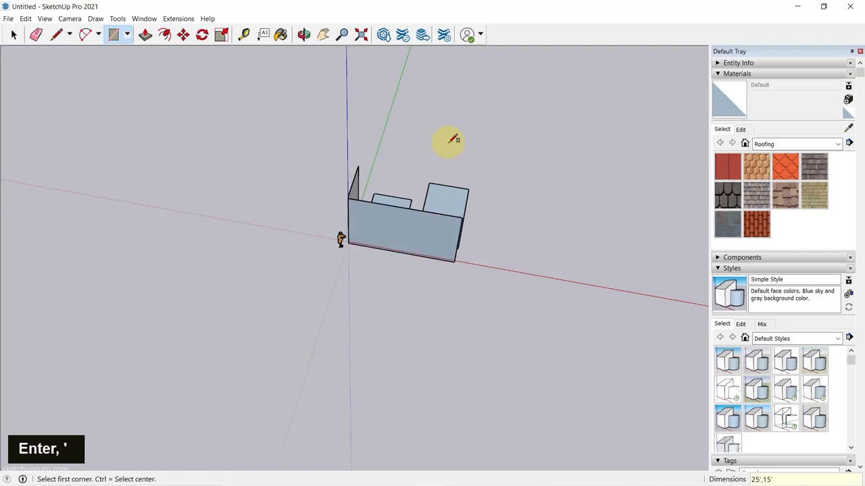
# Step: Examine the two upright rectangles and how they stand relative to the axes and the flat rectangles
pyautogui.moveTo(452, 139); pyautogui.dragTo(697, 288, button='middle')
pyautogui.moveTo(436, 282); pyautogui.dragTo(425, 331, button='middle')
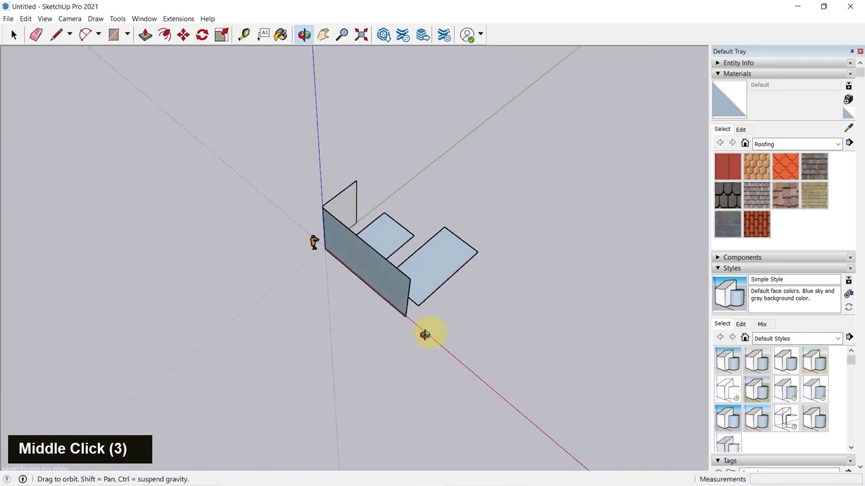
pyautogui.scroll(-4, 196, 202)
pyautogui.scroll(4, 446, 251)
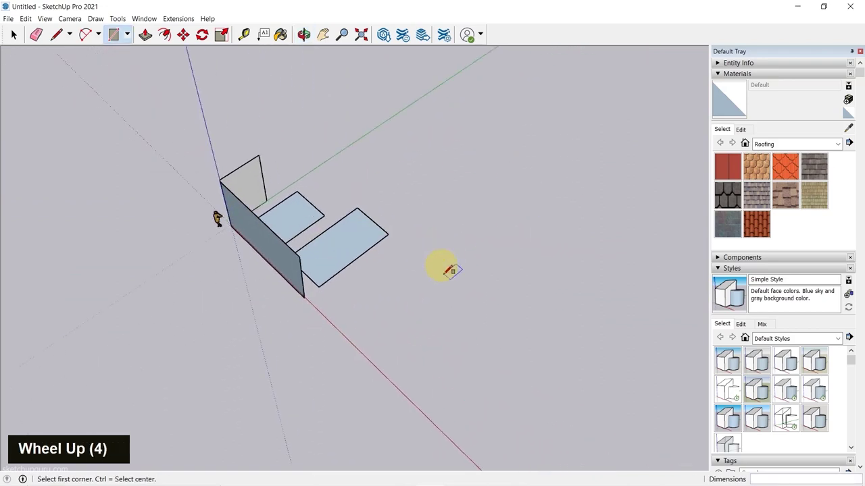
pyautogui.scroll(-4, 425, 243)
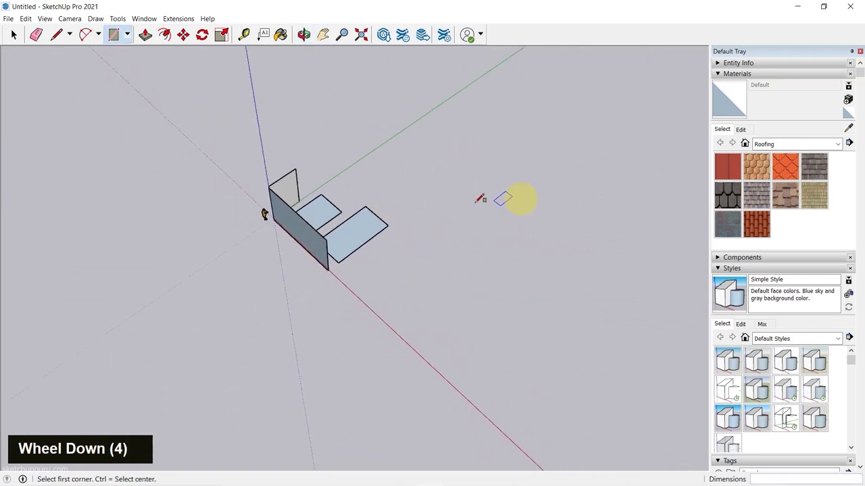
pyautogui.scroll(-3, 517, 287)
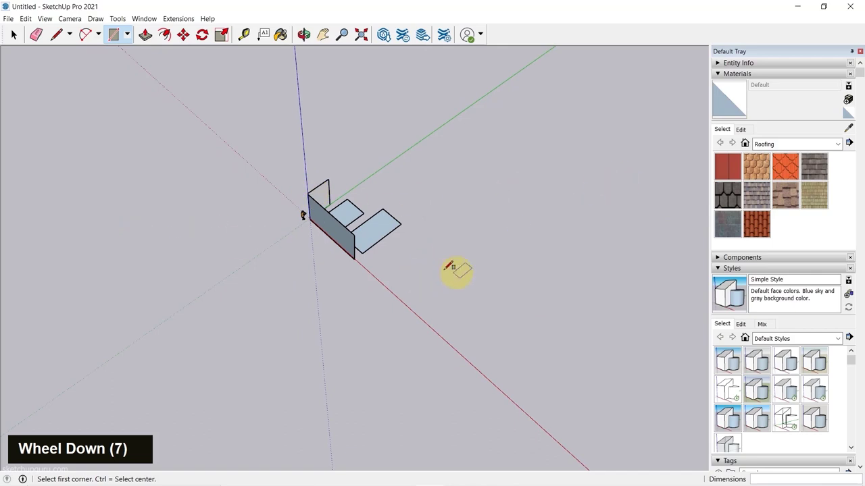
pyautogui.scroll(4, 399, 244)
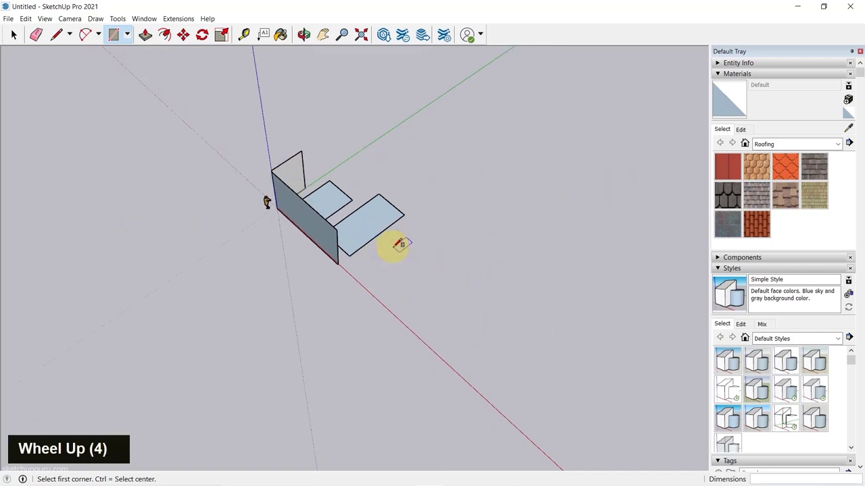
pyautogui.scroll(-3, 430, 282)
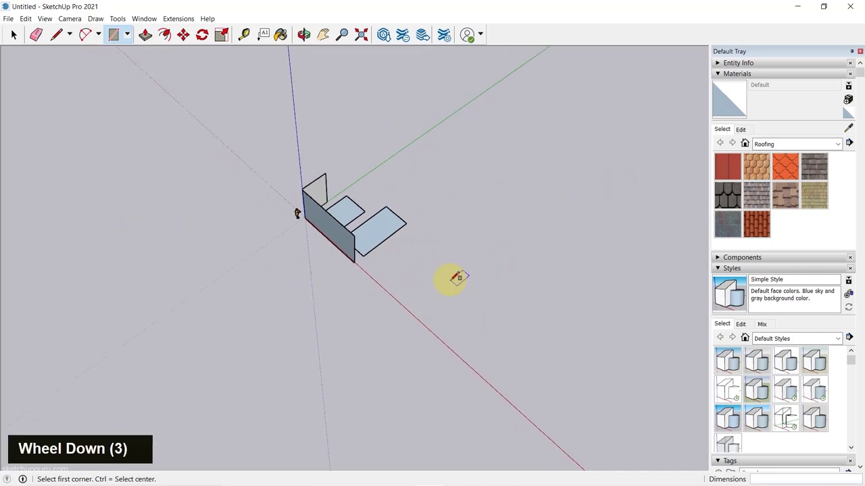
# Step: Draw a flat rectangle of 20', 31' in the open space beside the existing faces, locked to the plane perpendicular to the blue axis
pyautogui.press('Up')
pyautogui.scroll(8, 460, 246)
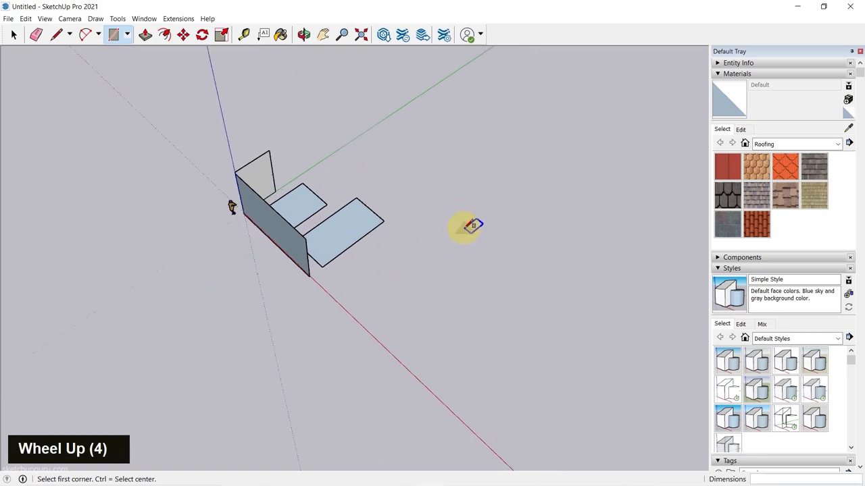
pyautogui.scroll(-3, 476, 119)
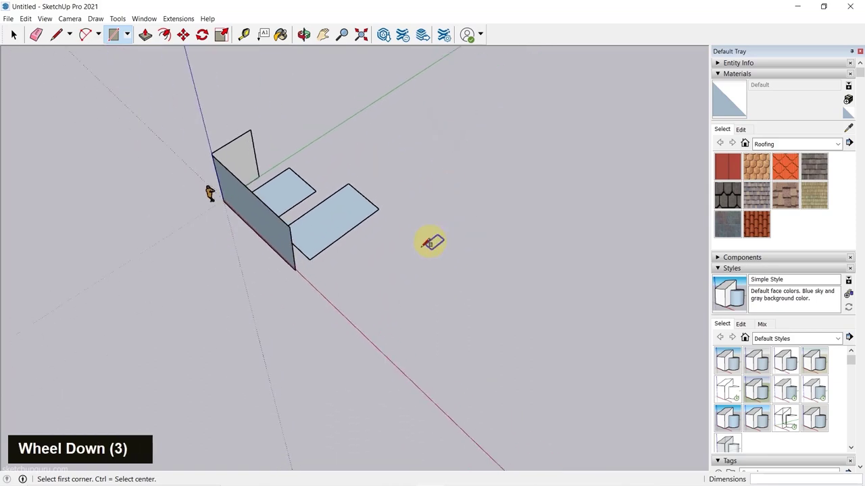
pyautogui.press('Escape')
pyautogui.click(444, 233)
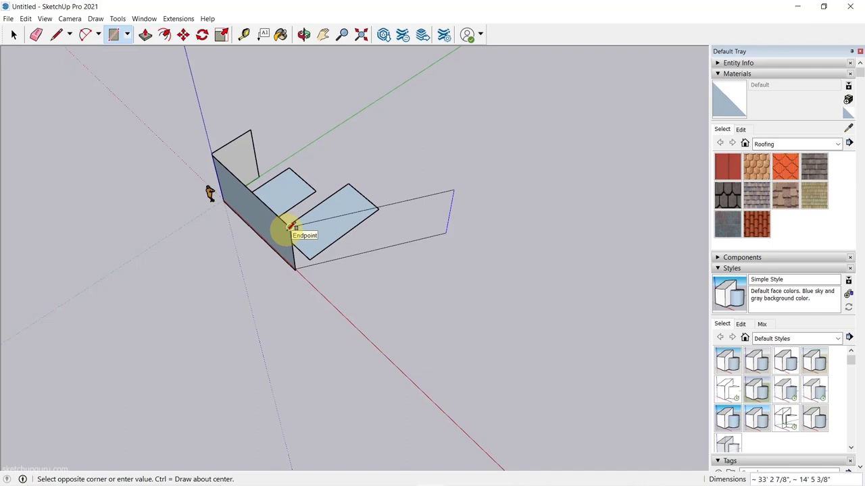
pyautogui.press('Up')
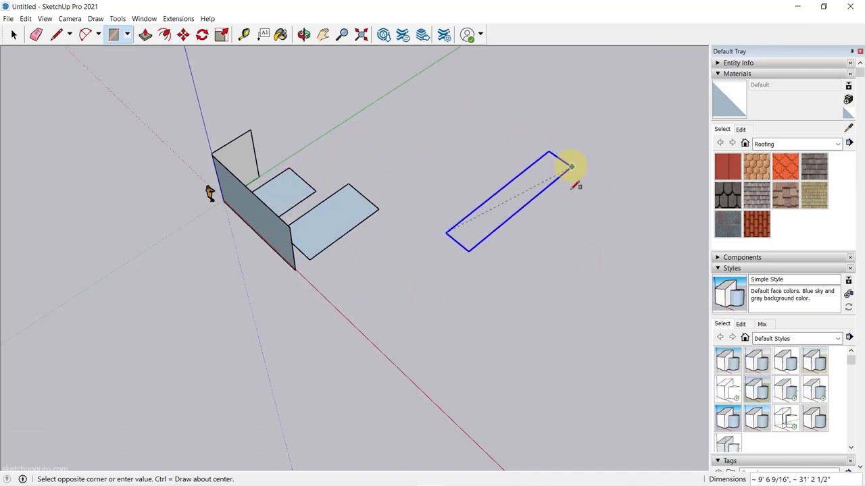
pyautogui.write("20',31")
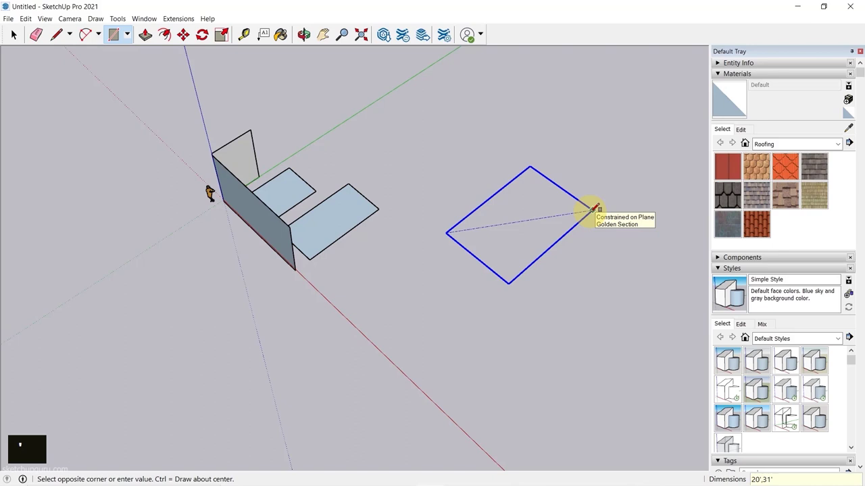
pyautogui.press('Return')
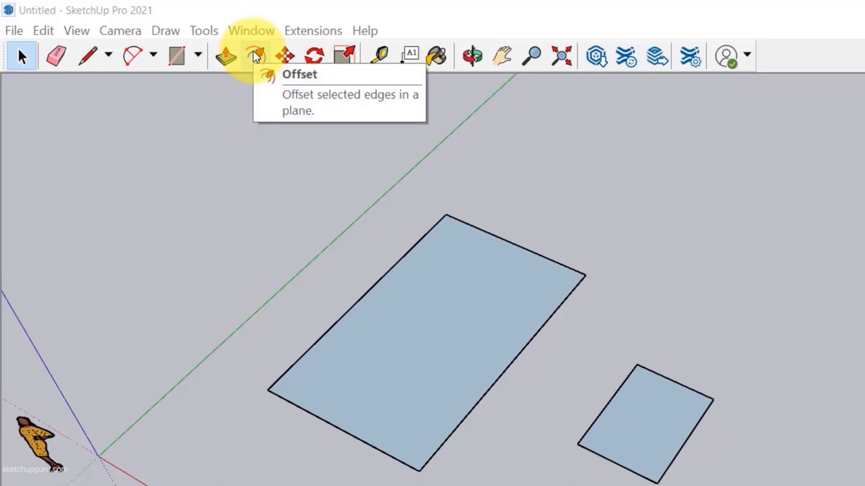
# Step: Offset the outline of the small rectangle outward by 6" with the Offset tool
pyautogui.click(184, 124)
pyautogui.press('f')
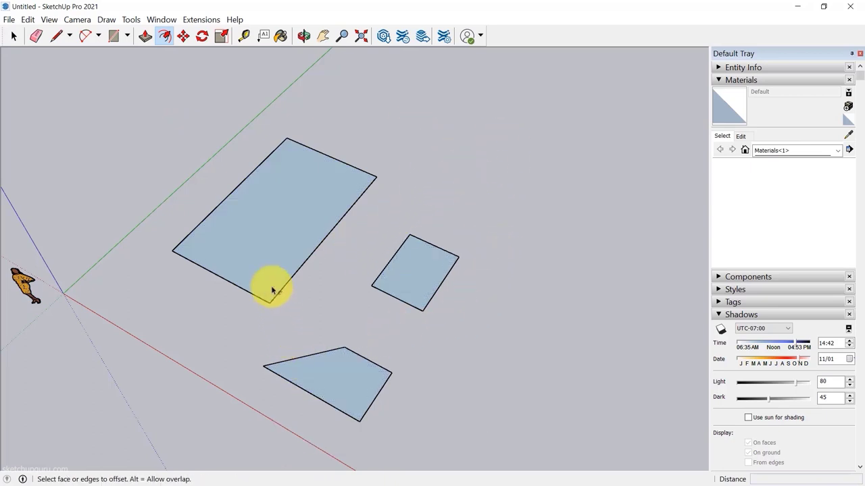
pyautogui.click(395, 269)
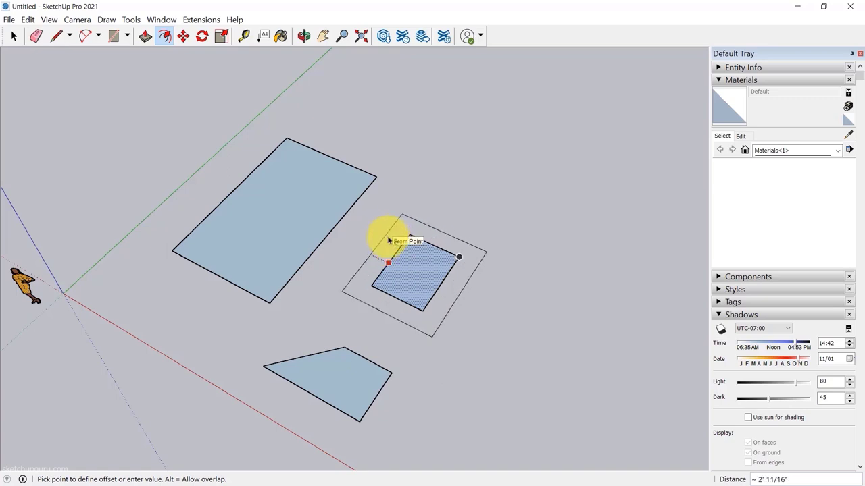
pyautogui.write('6')
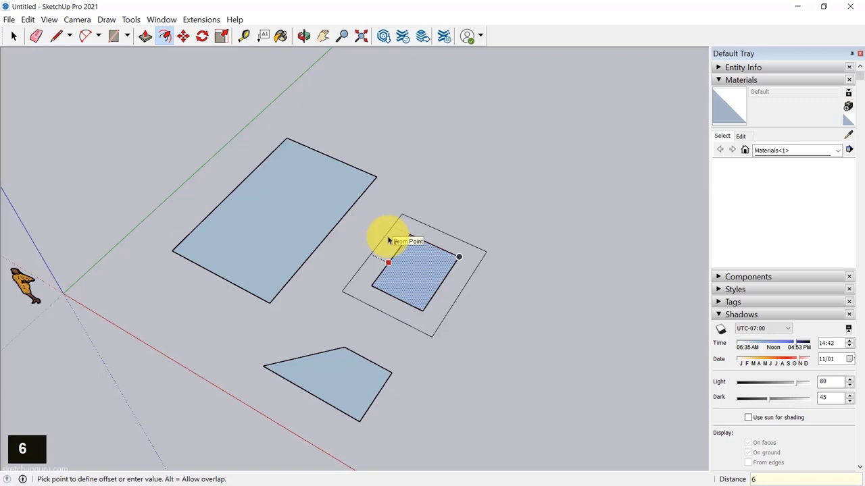
pyautogui.press('Return')
pyautogui.scroll(3, 386, 267)
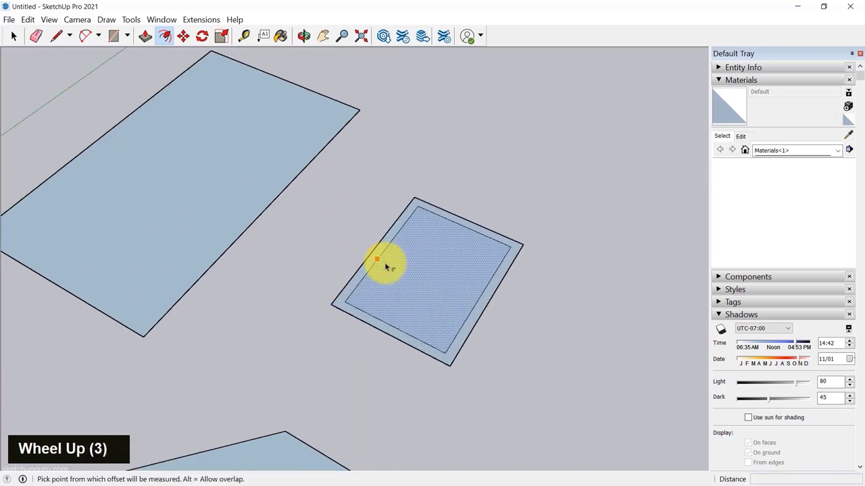
pyautogui.scroll(4, 378, 264)
pyautogui.scroll(-4, 365, 270)
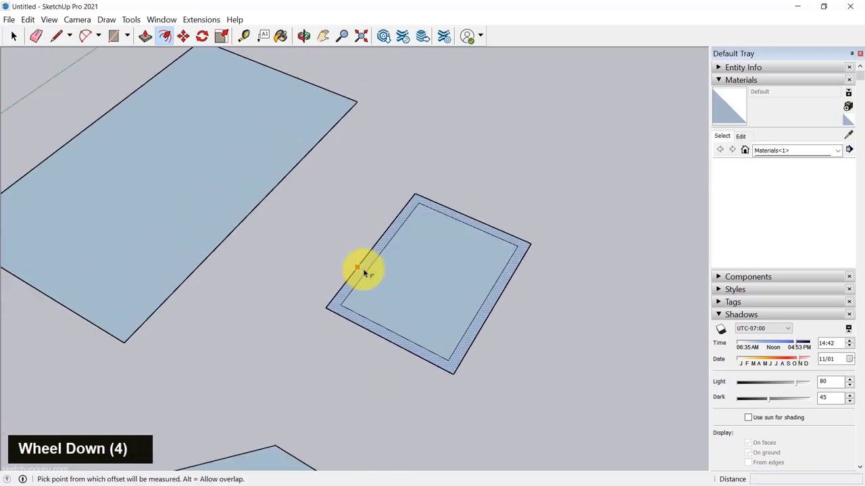
pyautogui.scroll(-7, 368, 270)
pyautogui.middleClick(386, 318)
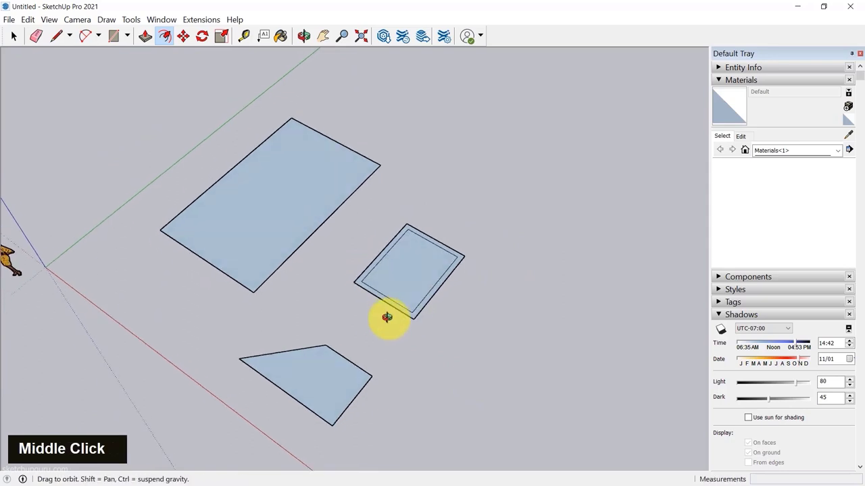
pyautogui.moveTo(387, 318); pyautogui.dragTo(360, 299, button='middle')
pyautogui.press('space')
pyautogui.click(307, 212)
pyautogui.moveTo(307, 212); pyautogui.dragTo(315, 169, button='middle')
pyautogui.press('f')
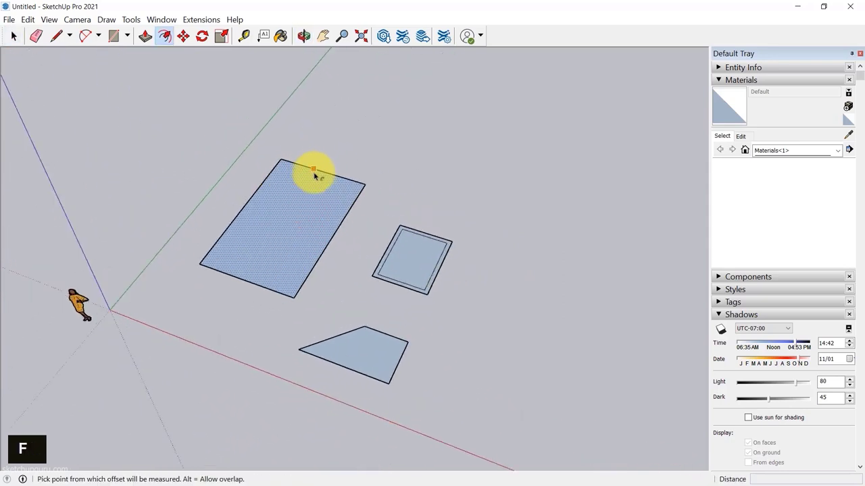
pyautogui.scroll(4, 315, 175)
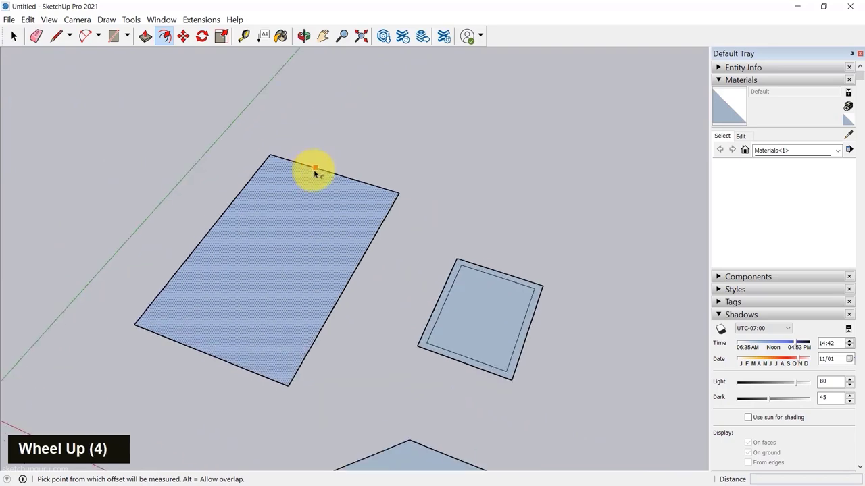
pyautogui.moveTo(386, 222); pyautogui.dragTo(365, 223, button='middle')
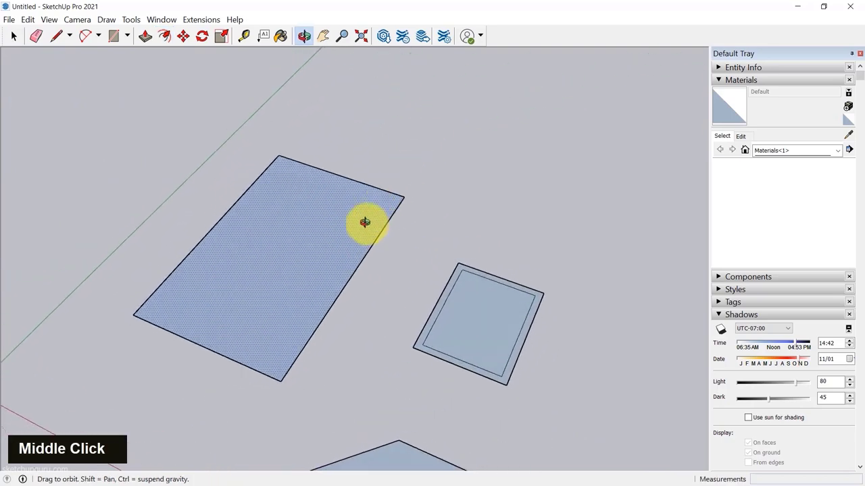
pyautogui.scroll(-2, 315, 232)
pyautogui.scroll(1, 247, 253)
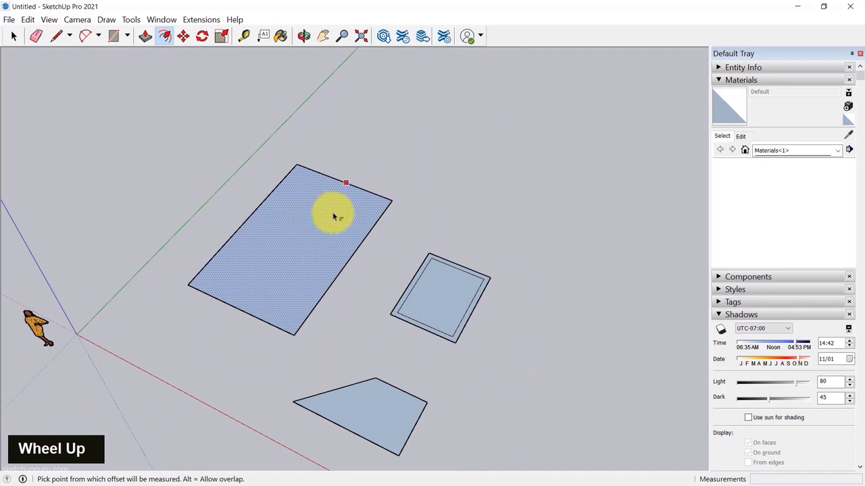
pyautogui.scroll(-4, 333, 217)
pyautogui.press('space')
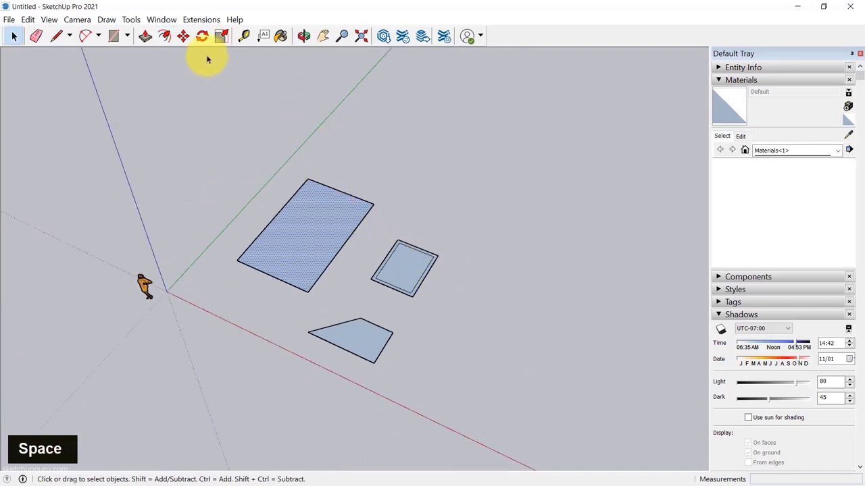
pyautogui.scroll(4, 315, 232)
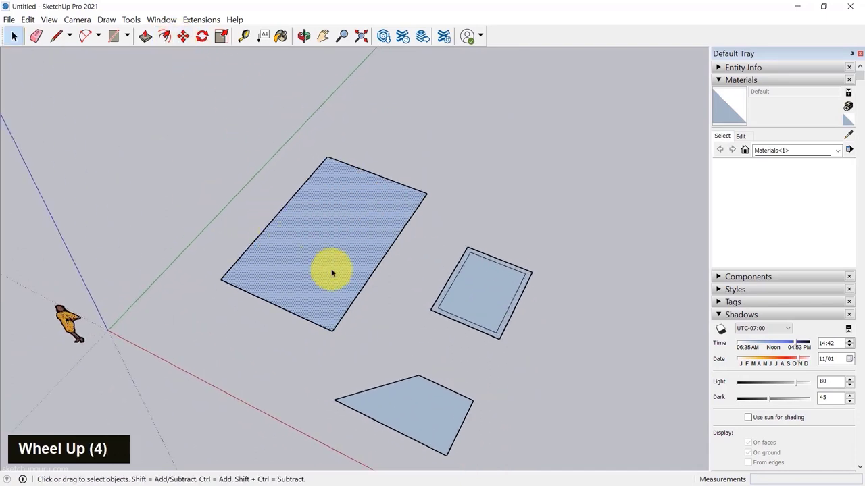
pyautogui.click(224, 176)
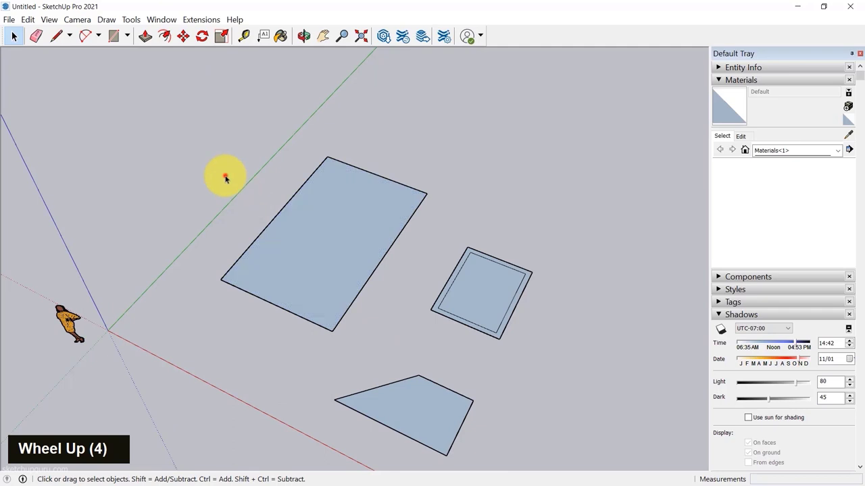
# Step: Select the large rectangle's face and offset its outline outward by 8"
pyautogui.click(331, 222)
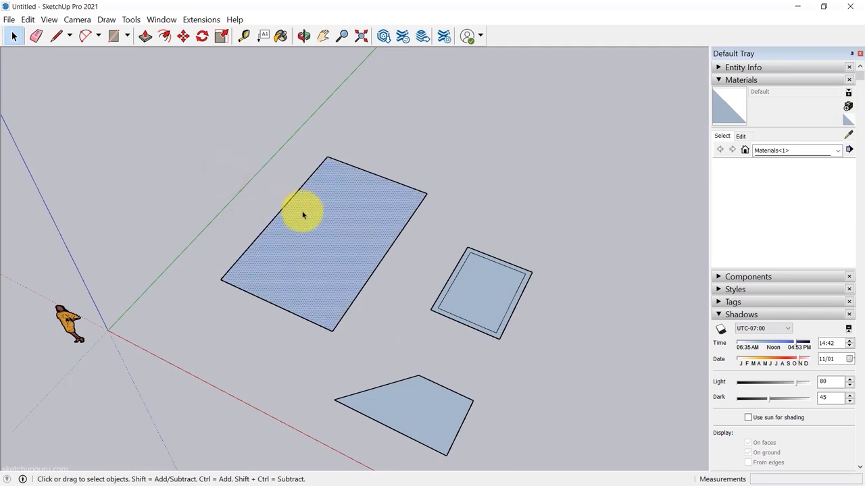
pyautogui.press('f')
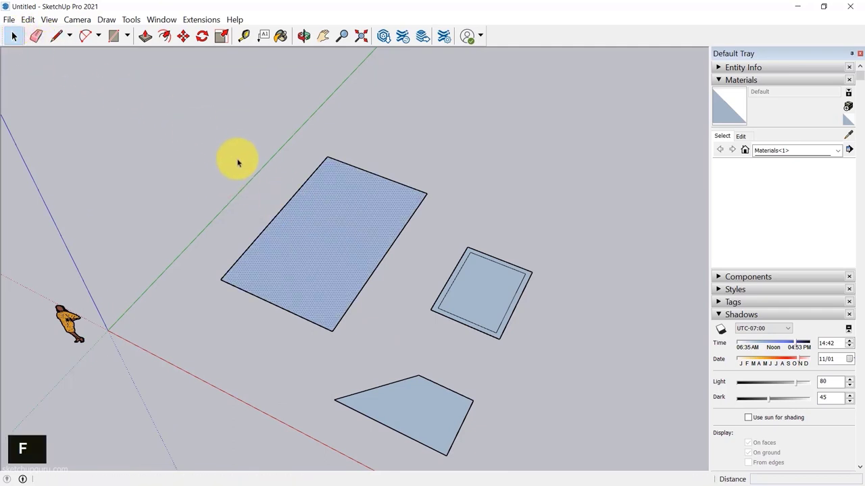
pyautogui.click(266, 230)
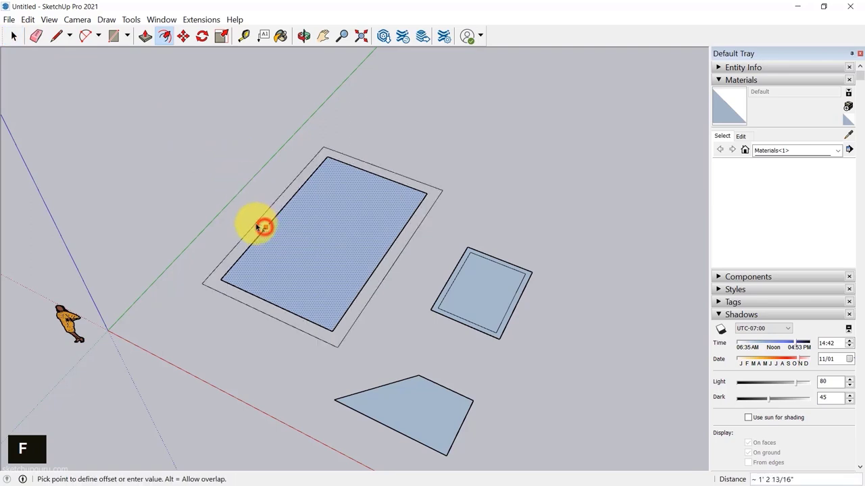
pyautogui.write('8')
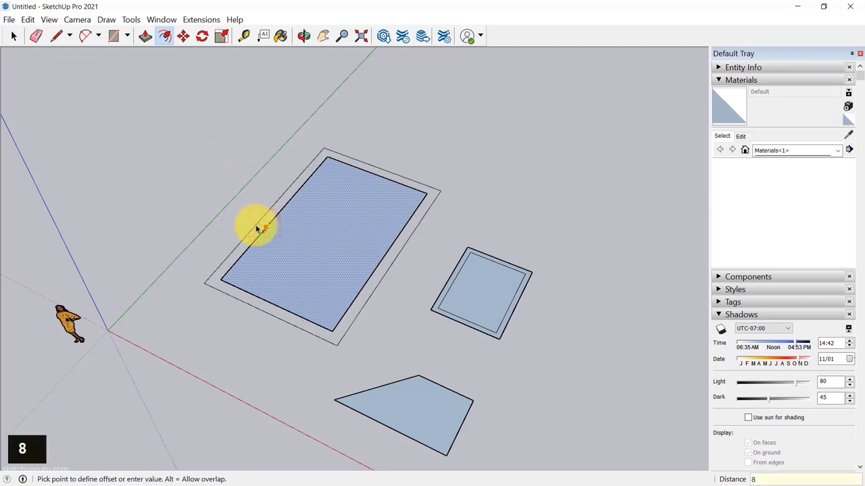
pyautogui.write('"')
pyautogui.press('Return')
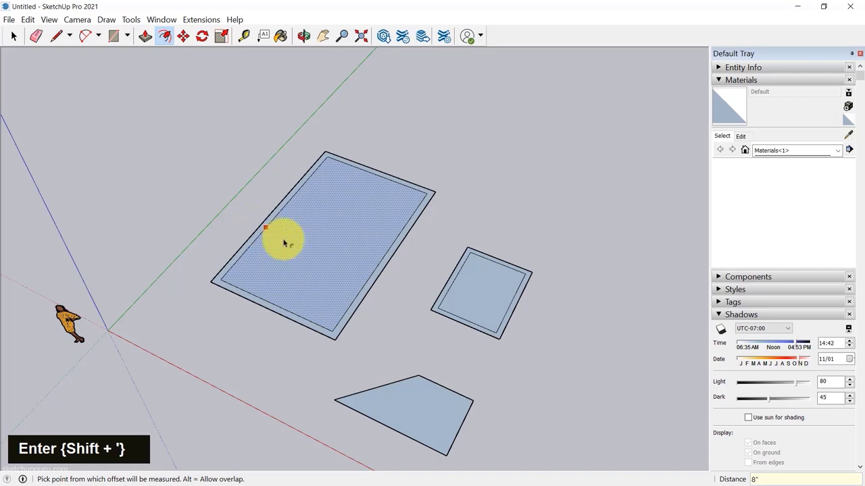
# Step: Offset the outline of the irregular four-sided face near the red axis outward by 10" and leave the Offset tool
pyautogui.moveTo(347, 279); pyautogui.dragTo(228, 241, button='middle')
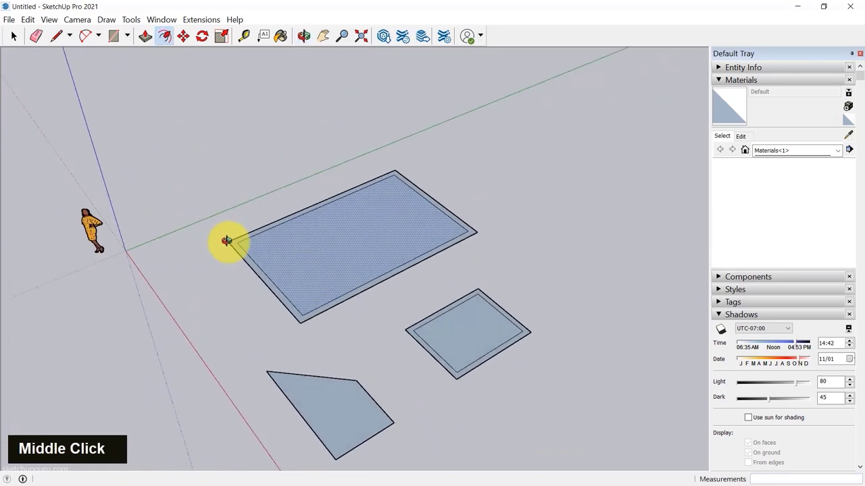
pyautogui.scroll(4, 331, 303)
pyautogui.moveTo(331, 303); pyautogui.dragTo(354, 318, button='middle')
pyautogui.press('f')
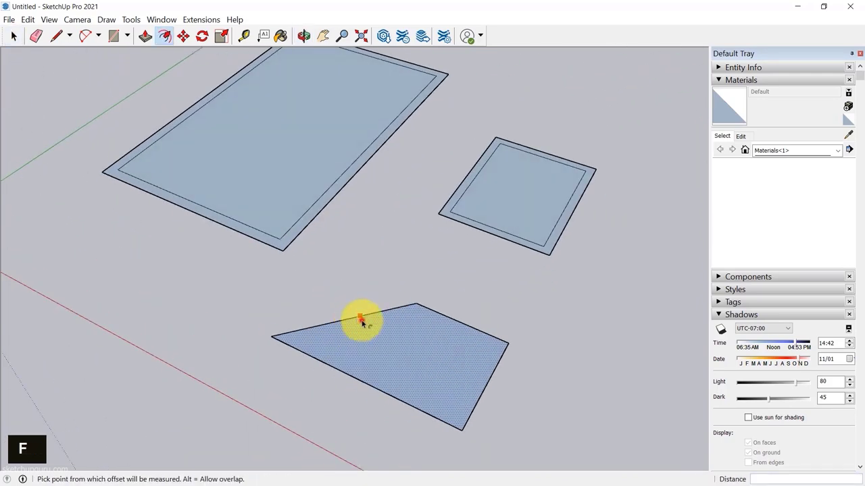
pyautogui.click(359, 316)
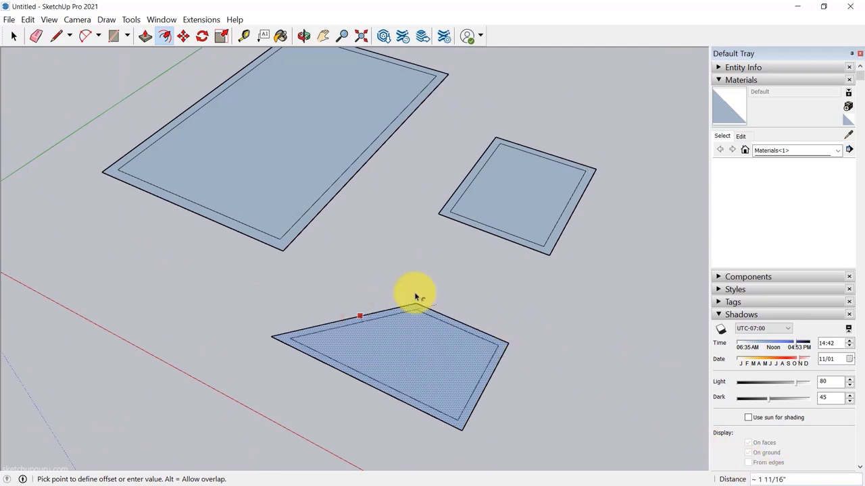
pyautogui.write('10')
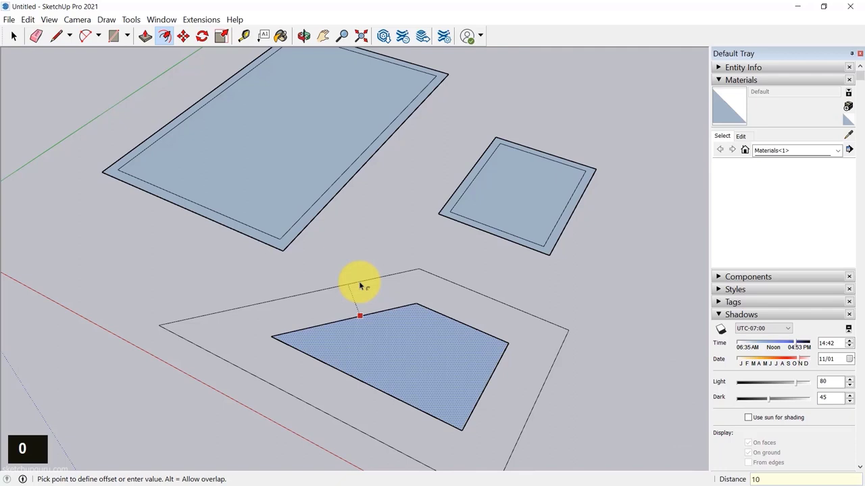
pyautogui.press('Return')
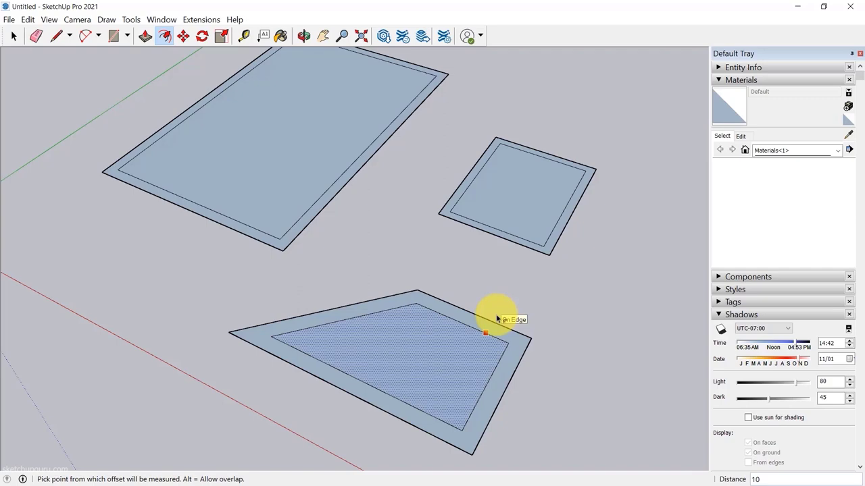
pyautogui.scroll(-8, 473, 292)
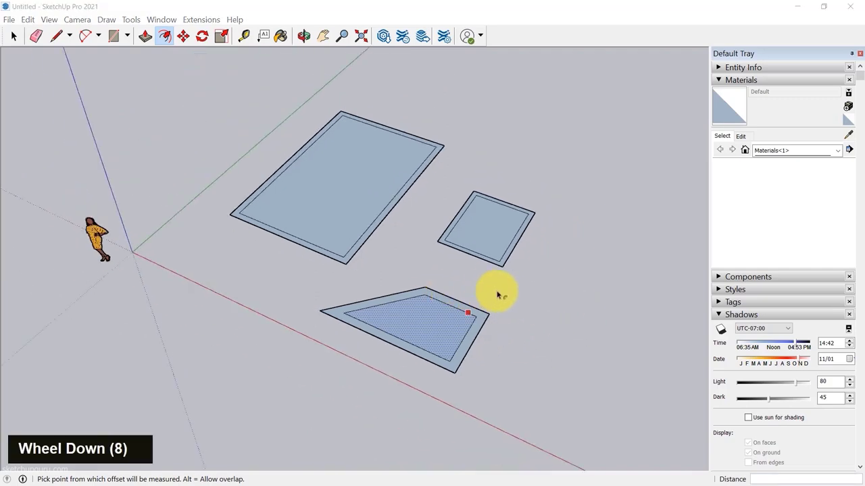
pyautogui.scroll(2, 503, 292)
pyautogui.moveTo(506, 291); pyautogui.dragTo(386, 295, button='middle')
pyautogui.scroll(-4, 349, 305)
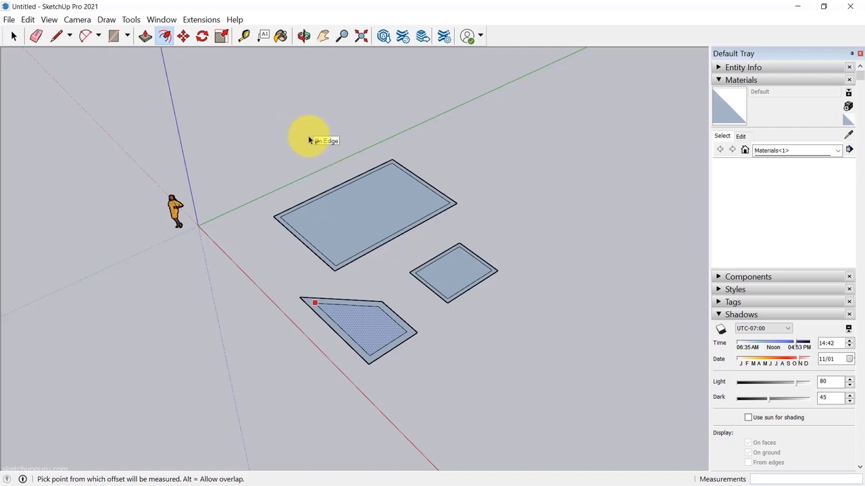
pyautogui.press('space')
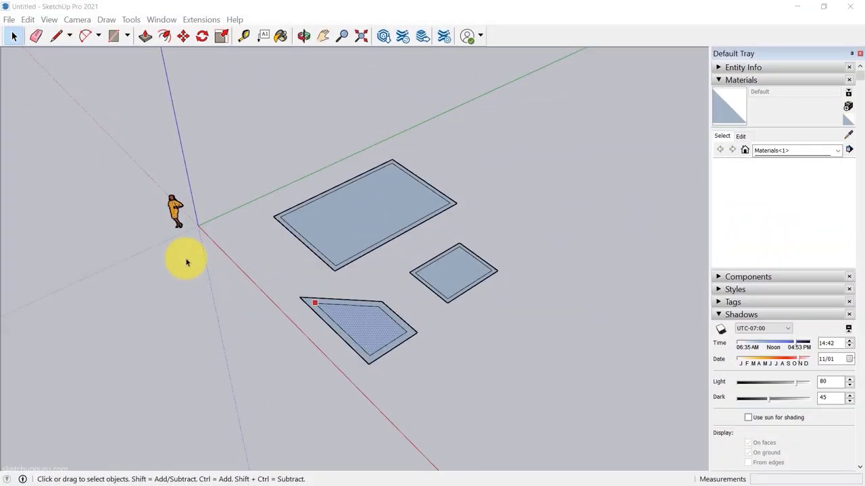
# Step: Try the Eraser on the large rectangle's outer outline, removing the two outer edges that meet at the corner nearest the small rectangle
pyautogui.scroll(1, 301, 310)
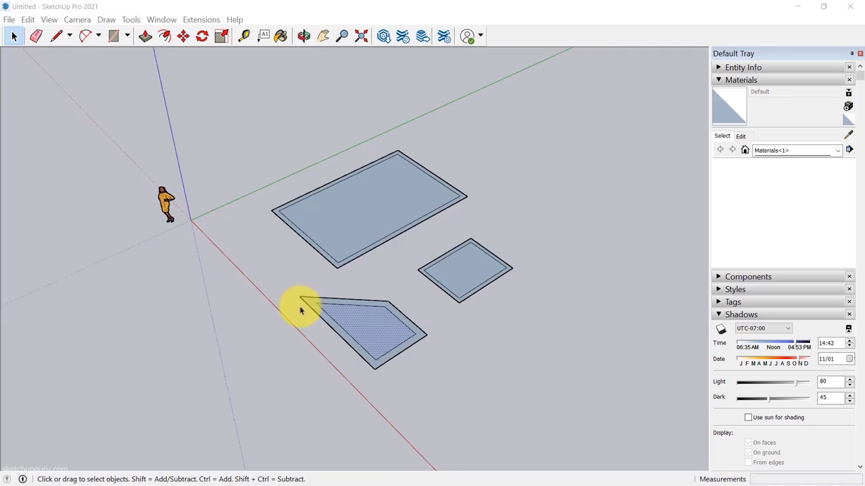
pyautogui.moveTo(300, 309); pyautogui.dragTo(210, 182, button='middle')
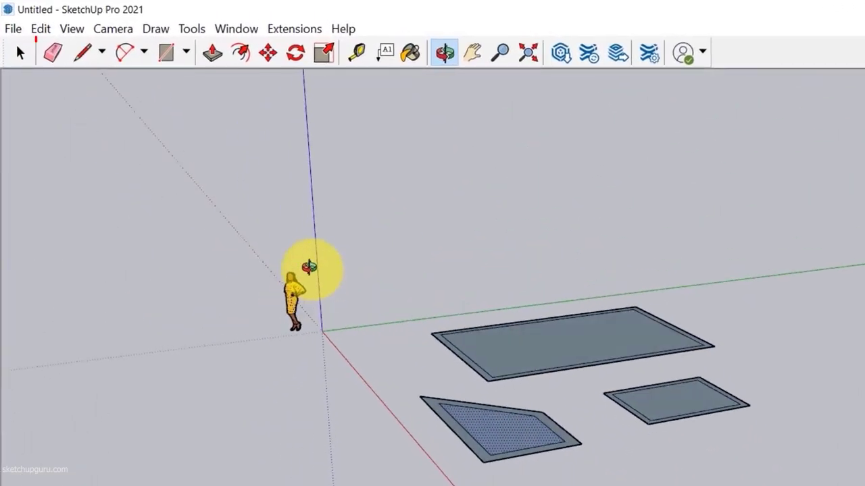
pyautogui.moveTo(309, 267); pyautogui.dragTo(247, 280, button='middle')
pyautogui.click(54, 53)
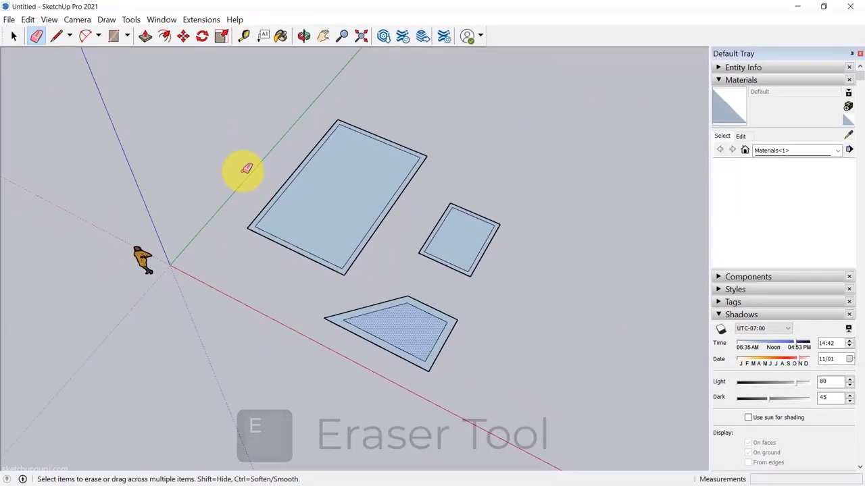
pyautogui.press('e')
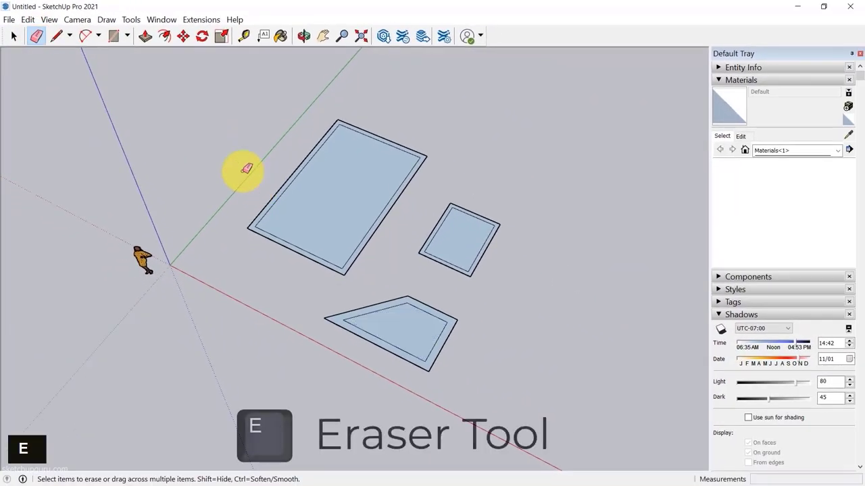
pyautogui.moveTo(250, 175); pyautogui.dragTo(283, 155, button='middle')
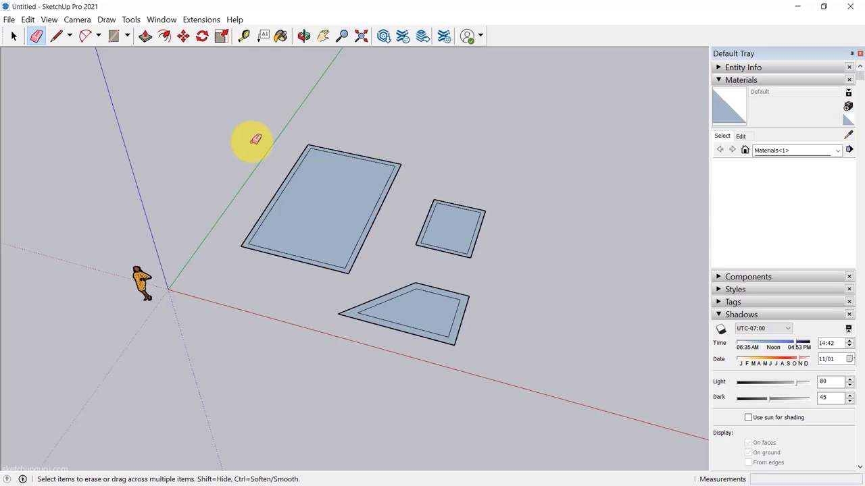
pyautogui.middleClick(264, 206)
pyautogui.middleClick(264, 207)
pyautogui.scroll(-3, 228, 205)
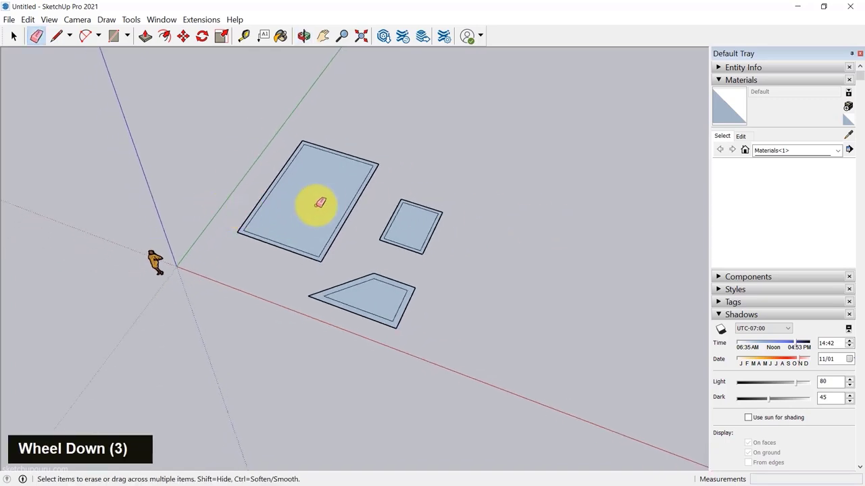
pyautogui.moveTo(320, 202); pyautogui.dragTo(359, 200, button='middle')
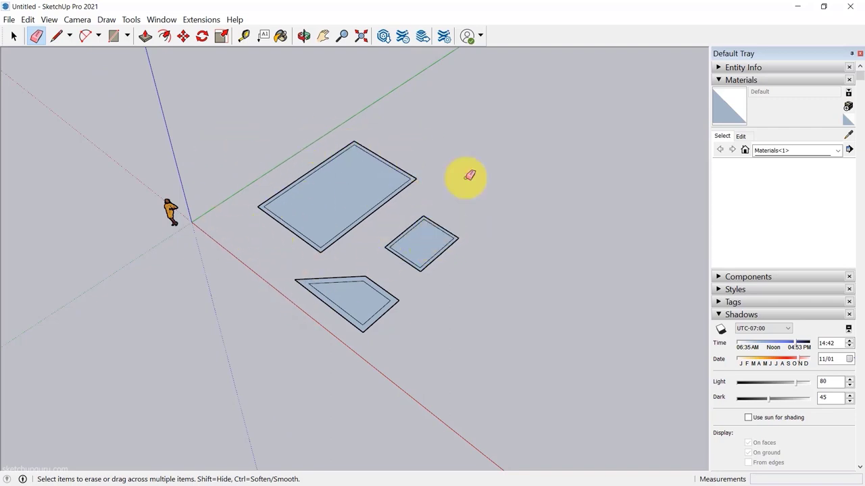
pyautogui.moveTo(457, 183)
pyautogui.mouseDown()
pyautogui.moveTo(411, 169)
pyautogui.moveTo(413, 183)
pyautogui.moveTo(458, 194)
pyautogui.mouseUp()
# Step: Erase the small rectangle's two outer edges farthest from the origin, followed by the two inner edges beside them
pyautogui.scroll(-3, 402, 195)
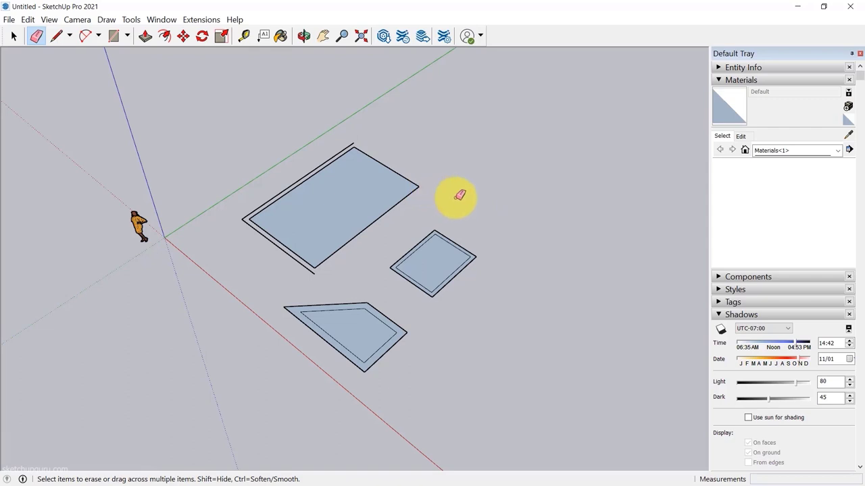
pyautogui.moveTo(454, 228); pyautogui.dragTo(480, 270)
pyautogui.scroll(10, 473, 247)
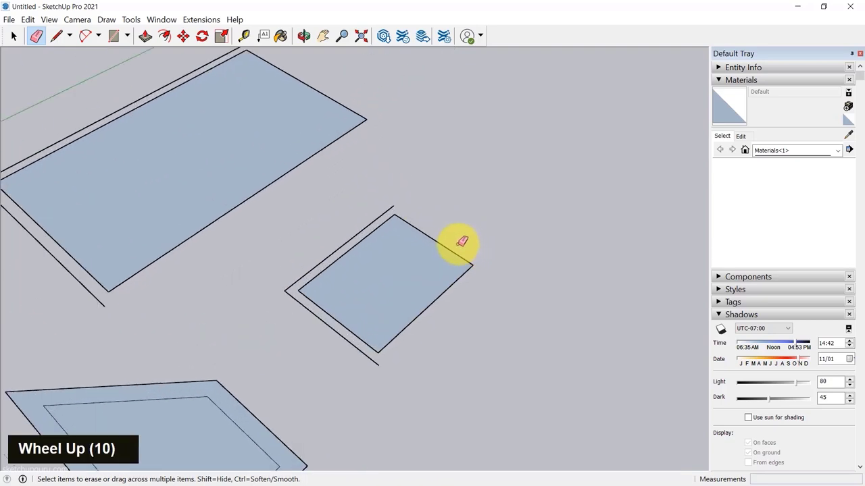
pyautogui.moveTo(456, 244)
pyautogui.mouseDown()
pyautogui.moveTo(469, 264)
pyautogui.moveTo(486, 236)
pyautogui.mouseUp()
# Step: Leave the Eraser and delete only the face inside the large rectangle, keeping its edges
pyautogui.scroll(-10, 473, 233)
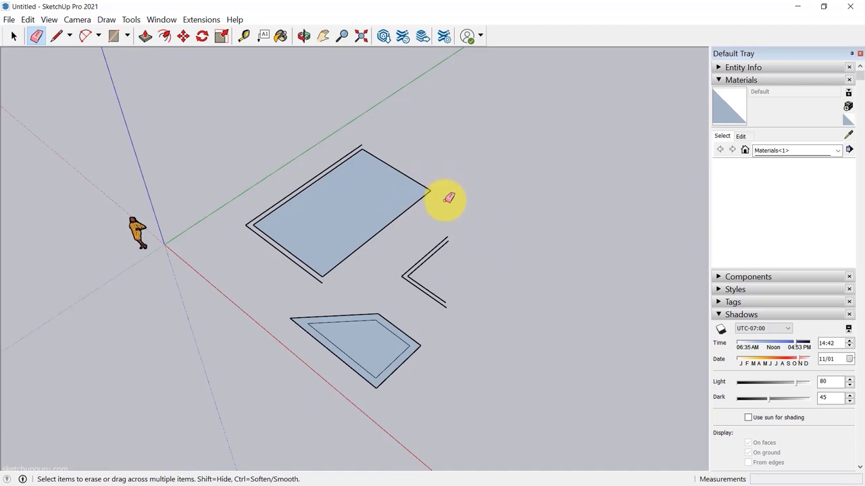
pyautogui.press('space')
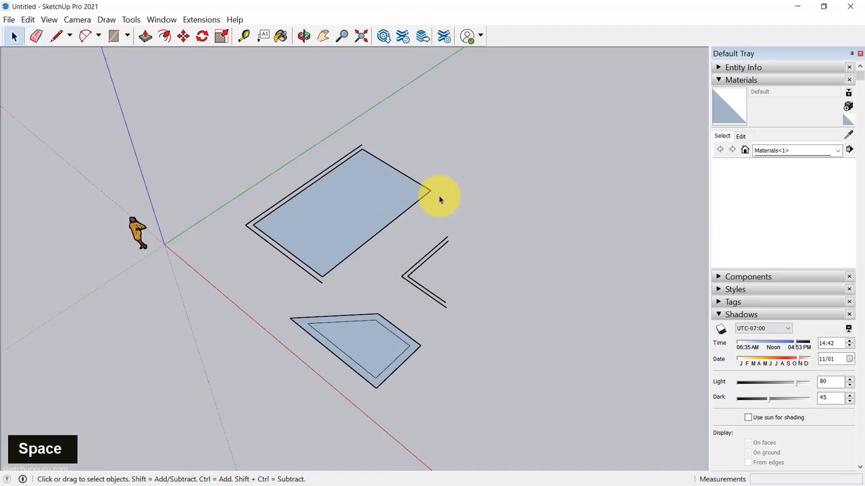
pyautogui.click(348, 209)
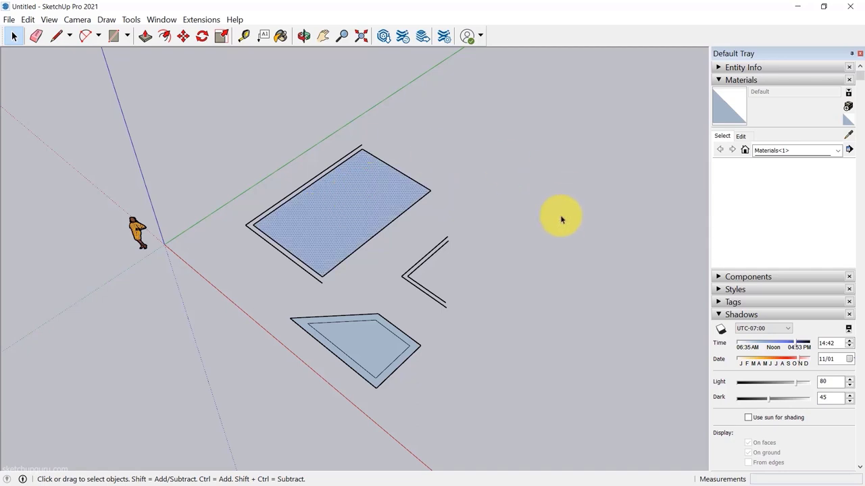
pyautogui.press('Delete')
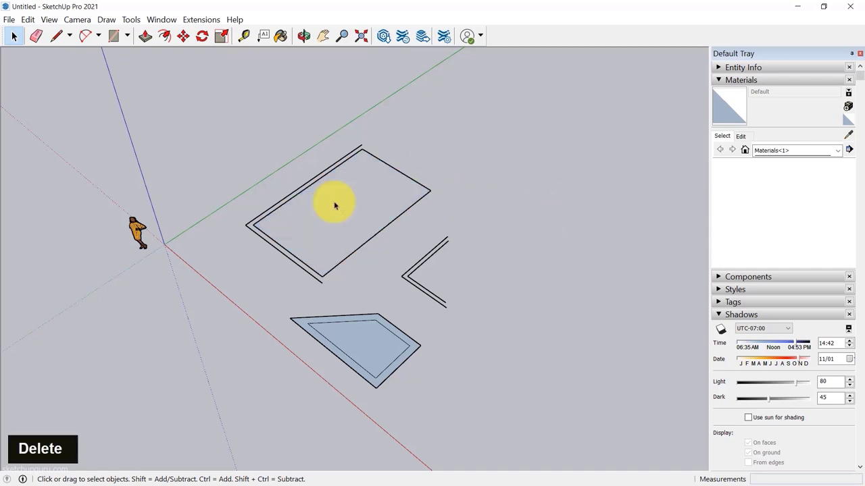
# Step: Select the outer edges at the irregular face's corner farthest from the red axis with a crossing selection and delete them
pyautogui.scroll(9, 454, 351)
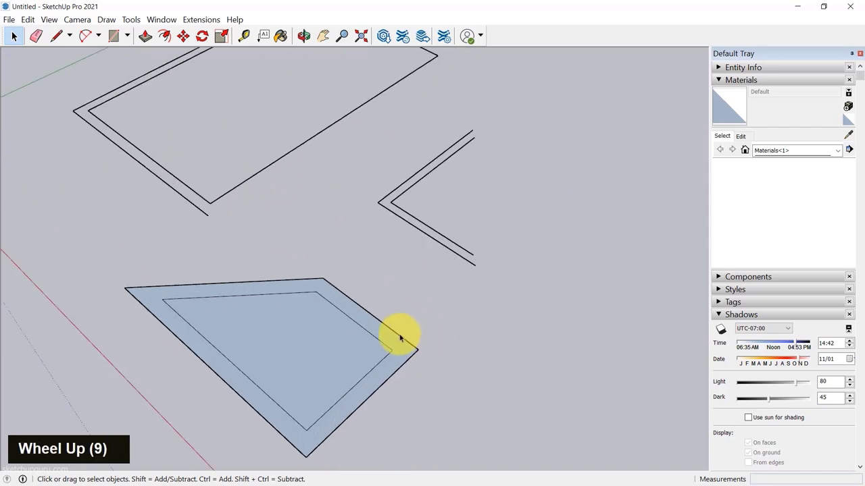
pyautogui.click(440, 370)
pyautogui.moveTo(436, 363); pyautogui.dragTo(404, 309)
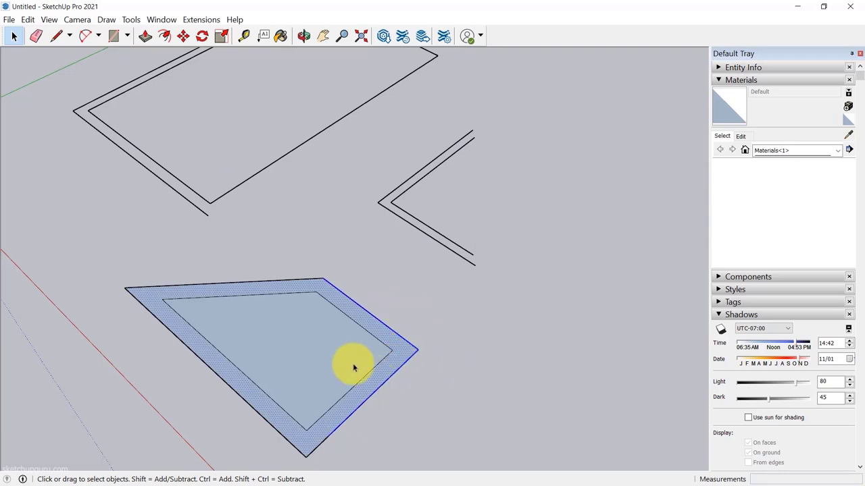
pyautogui.press('Delete')
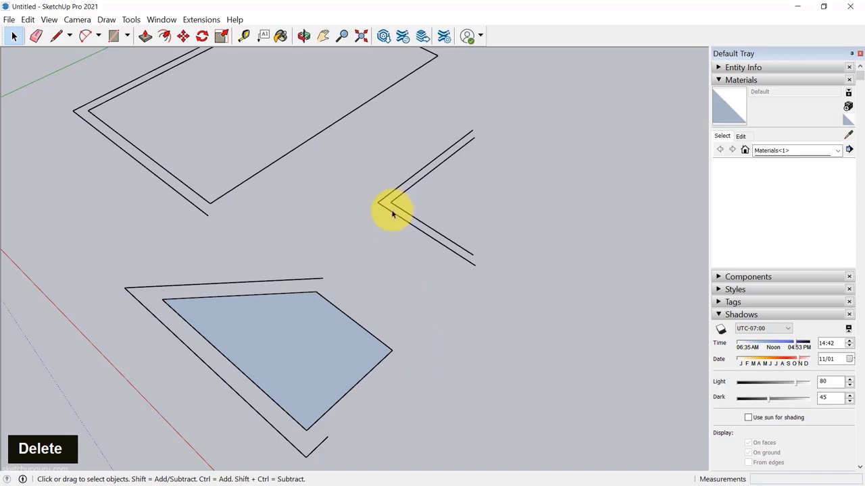
# Step: Undo the last five deletions on the rectangles and the irregular face
pyautogui.hotkey('ctrl', 'z')
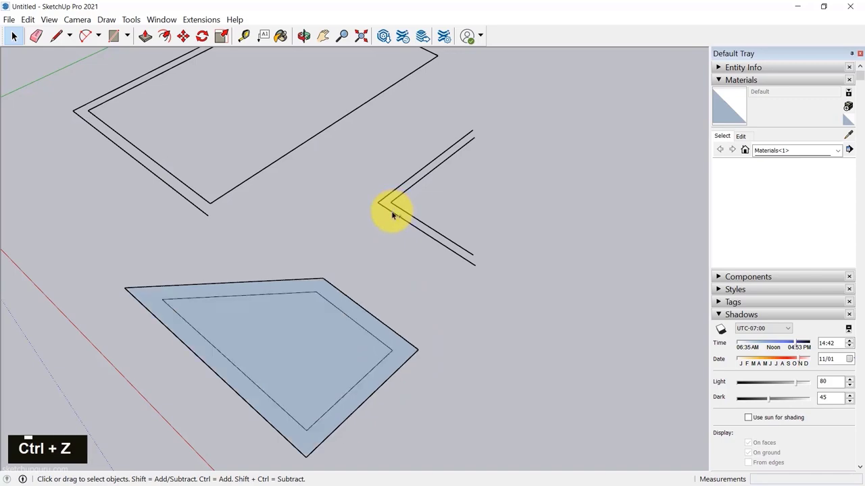
pyautogui.hotkey('ctrl', 'z')
pyautogui.hotkey('ctrl', 'z')
pyautogui.hotkey('ctrl', 'z')
pyautogui.hotkey('ctrl', 'z')
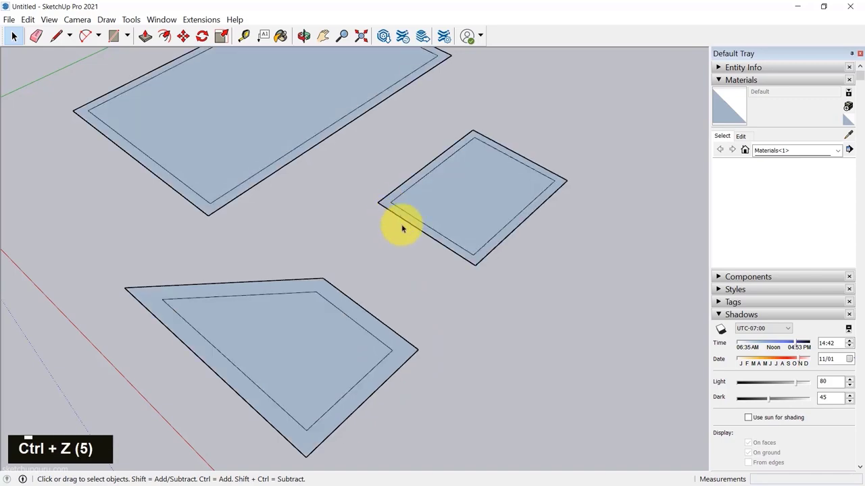
# Step: Sweep the Eraser across edges of the offset faces twice, starting with the large rectangle, and cancel each sweep before anything is erased
pyautogui.moveTo(401, 228); pyautogui.dragTo(457, 333, button='middle')
pyautogui.scroll(-6, 401, 300)
pyautogui.moveTo(402, 299); pyautogui.dragTo(411, 347, button='middle')
pyautogui.scroll(9, 442, 237)
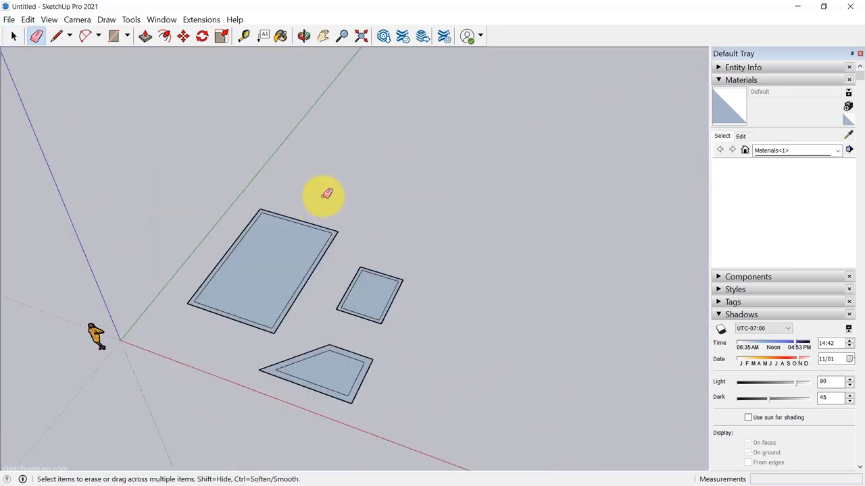
pyautogui.moveTo(324, 194); pyautogui.dragTo(316, 201, button='middle')
pyautogui.moveTo(316, 201)
pyautogui.mouseDown()
pyautogui.moveTo(293, 232)
pyautogui.moveTo(318, 295)
pyautogui.moveTo(308, 284)
pyautogui.mouseUp()
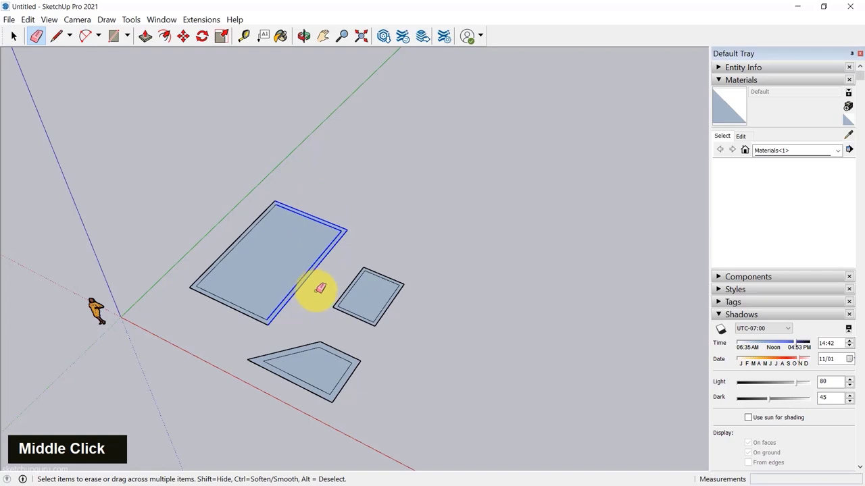
pyautogui.press('Escape')
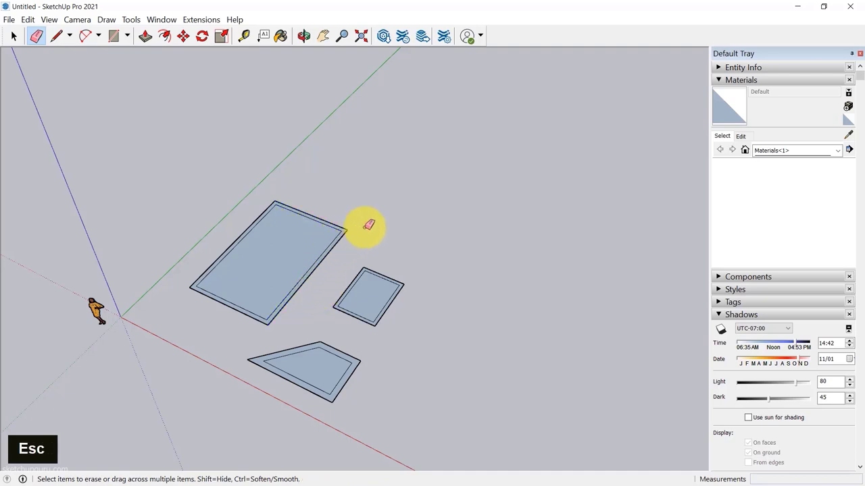
pyautogui.moveTo(391, 262)
pyautogui.mouseDown()
pyautogui.moveTo(397, 284)
pyautogui.moveTo(344, 281)
pyautogui.moveTo(368, 239)
pyautogui.moveTo(390, 245)
pyautogui.moveTo(388, 308)
pyautogui.moveTo(306, 313)
pyautogui.mouseUp()
pyautogui.press('Escape')
pyautogui.press('Escape')
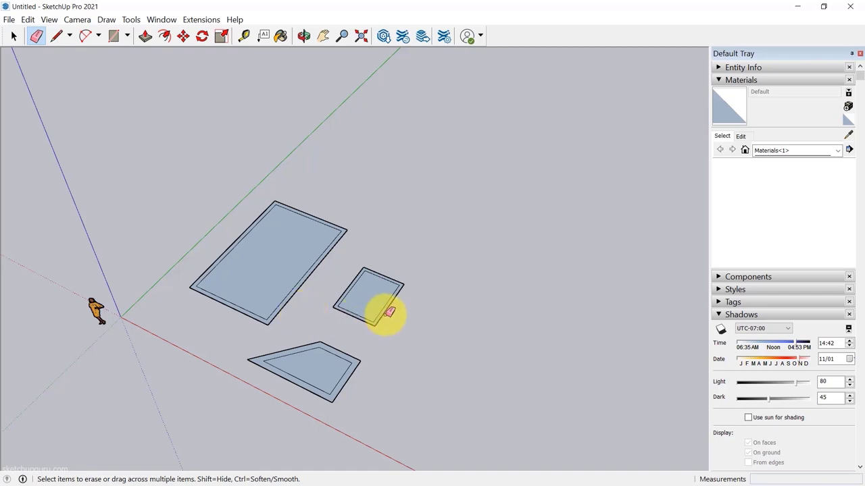
# Step: Erase the large rectangle's inner and outer edges on two adjoining sides, undo the erasure and leave the Eraser
pyautogui.moveTo(383, 318); pyautogui.dragTo(318, 245, button='middle')
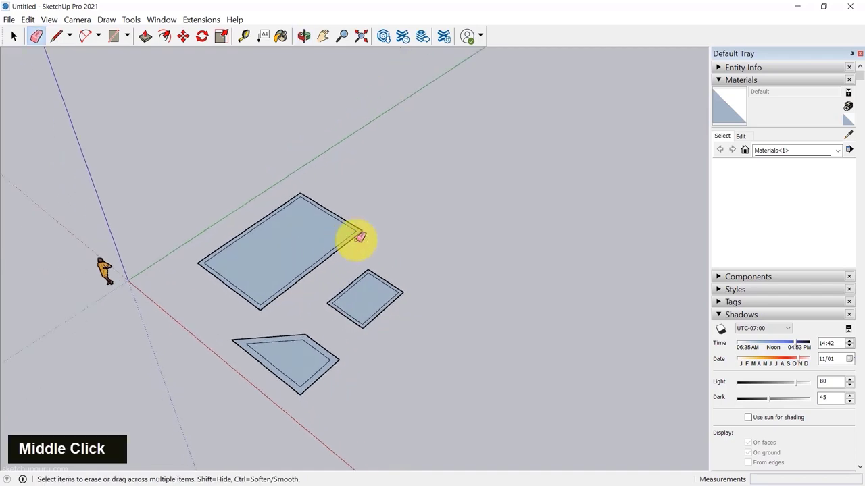
pyautogui.scroll(-2, 378, 203)
pyautogui.scroll(4, 368, 205)
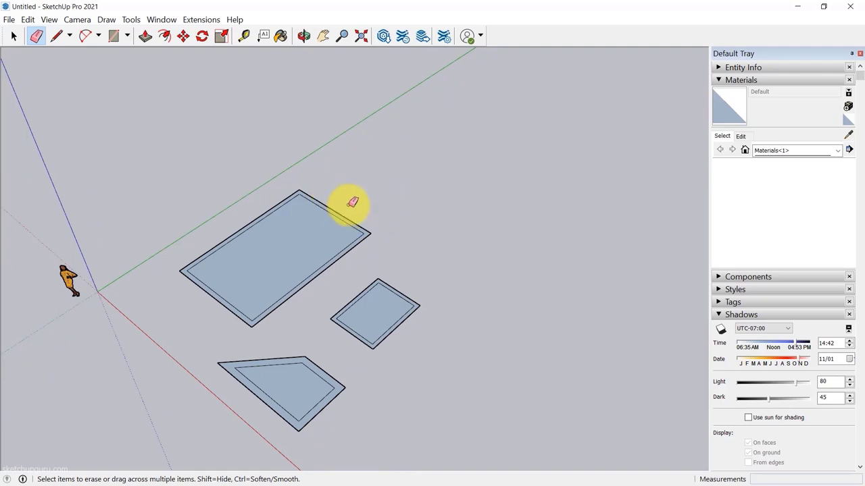
pyautogui.moveTo(363, 188)
pyautogui.mouseDown()
pyautogui.moveTo(330, 216)
pyautogui.moveTo(343, 277)
pyautogui.mouseUp()
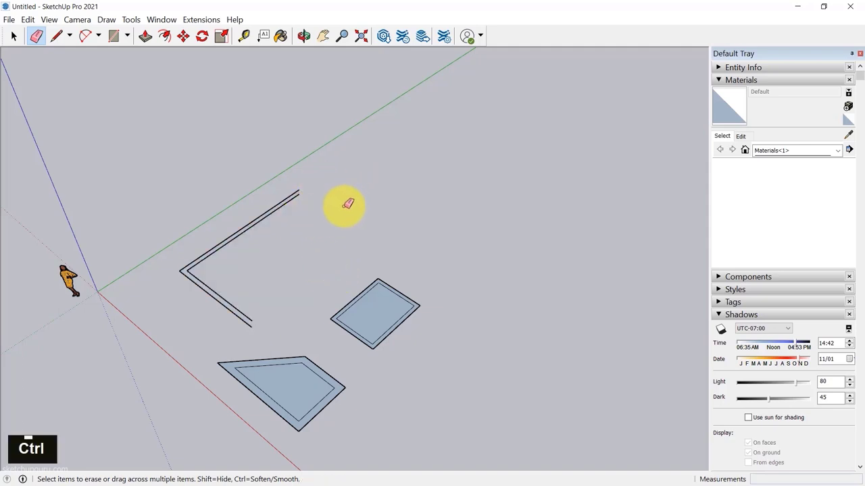
pyautogui.hotkey('ctrl', 'z')
pyautogui.press('space')
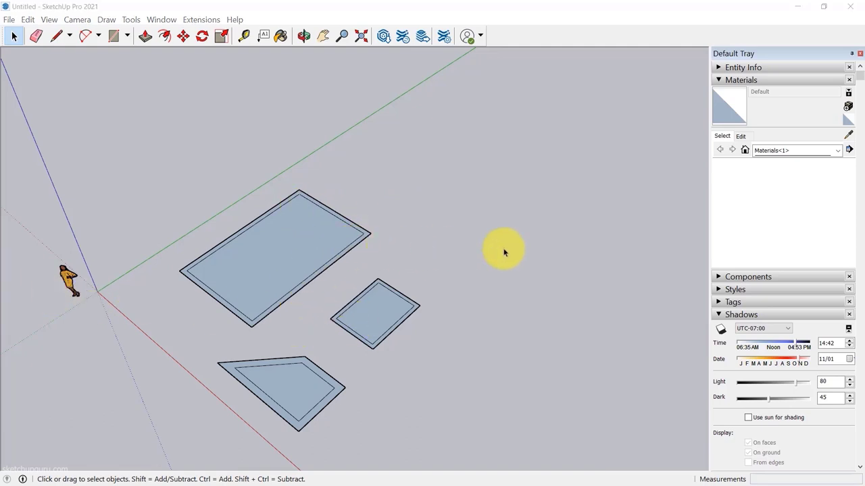
# Step: Draw two overlapping freehand rectangles, one over the small rectangle and one about 17' 7" by 16' starting on the large rectangle
pyautogui.scroll(-3, 473, 297)
pyautogui.scroll(4, 354, 348)
pyautogui.scroll(2, 438, 300)
pyautogui.scroll(-10, 492, 274)
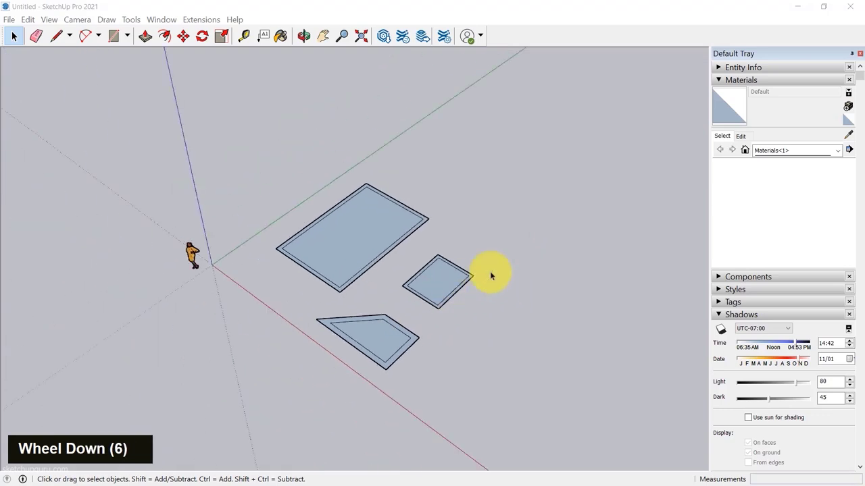
pyautogui.scroll(3, 400, 269)
pyautogui.press('r')
pyautogui.click(406, 265)
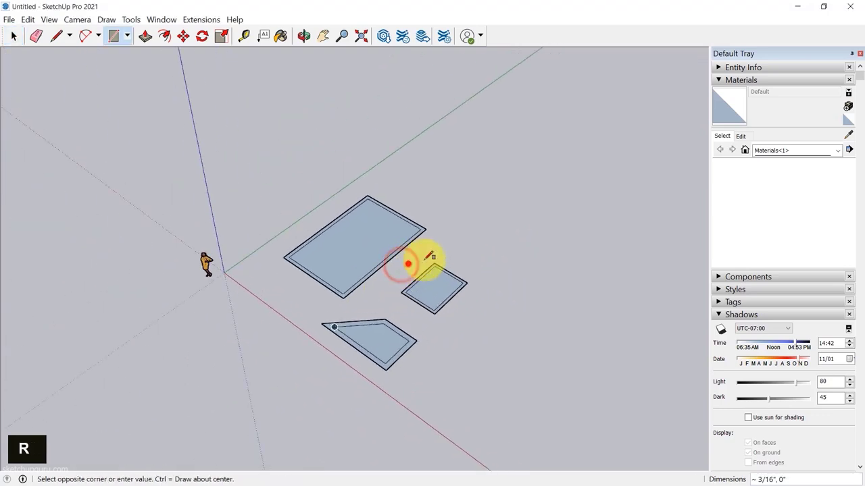
pyautogui.click(529, 229)
pyautogui.doubleClick(456, 196)
pyautogui.moveTo(415, 232); pyautogui.dragTo(508, 233, button='middle')
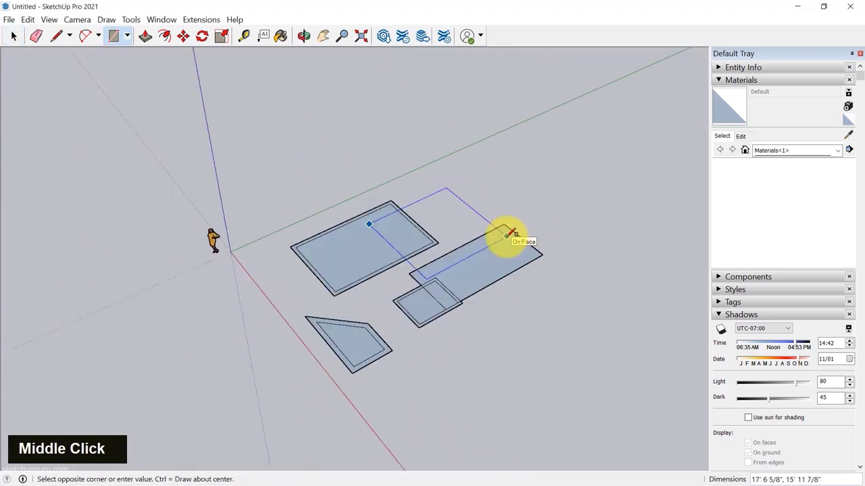
pyautogui.click(507, 234)
# Step: Draw another rectangle overlapping the large one's border and one from its face to the irregular face's corner, and leave the Rectangle tool
pyautogui.click(344, 245)
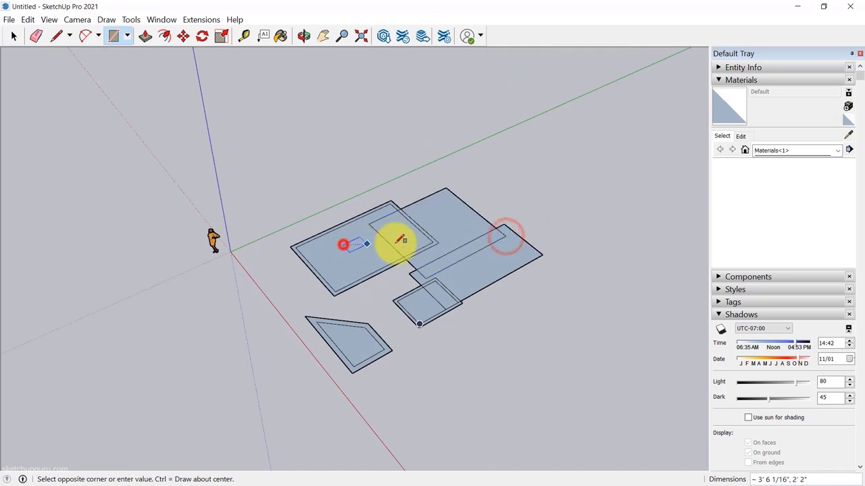
pyautogui.click(446, 245)
pyautogui.scroll(2, 340, 266)
pyautogui.click(334, 270)
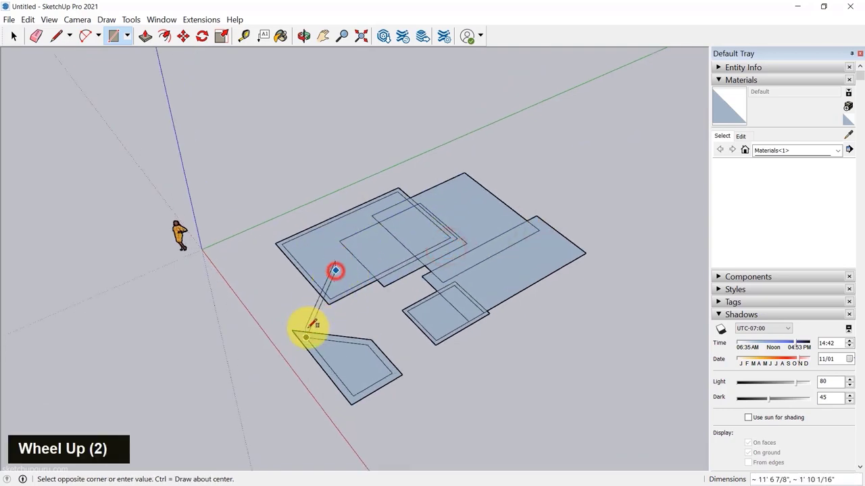
pyautogui.moveTo(289, 329); pyautogui.dragTo(500, 272, button='middle')
pyautogui.press('space')
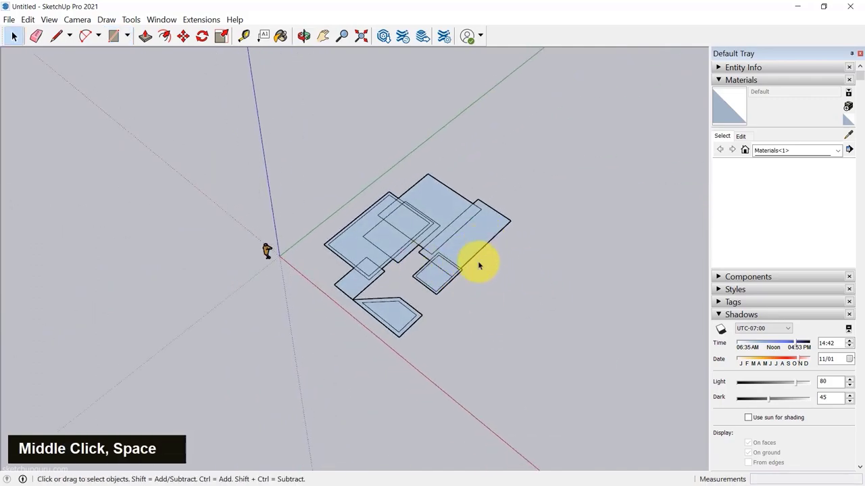
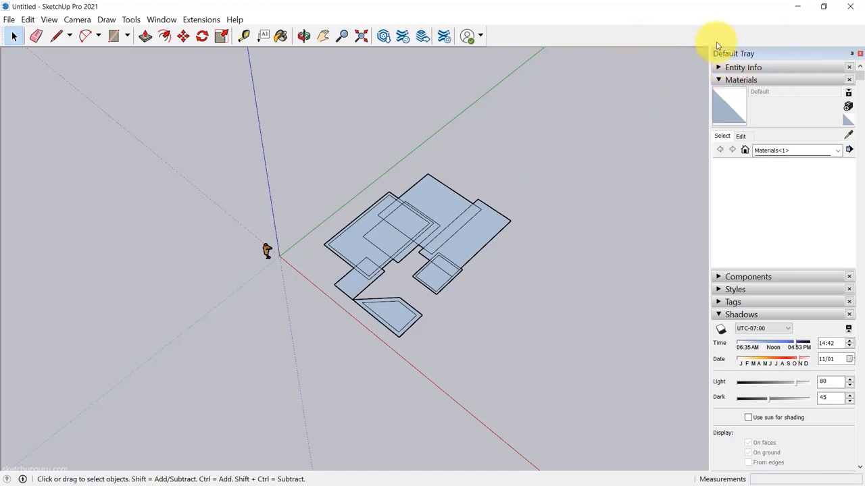
# Step: Look through the list of panels that can be shown in the Default Tray
pyautogui.click(201, 19)
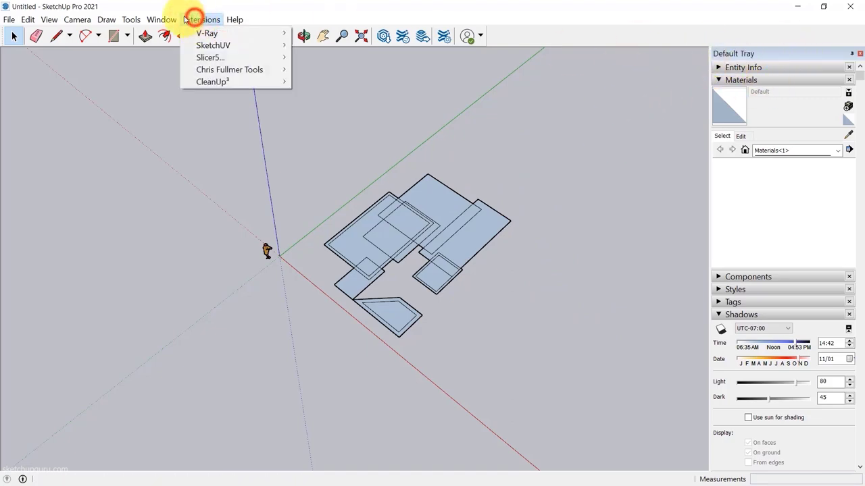
pyautogui.moveTo(168, 32)
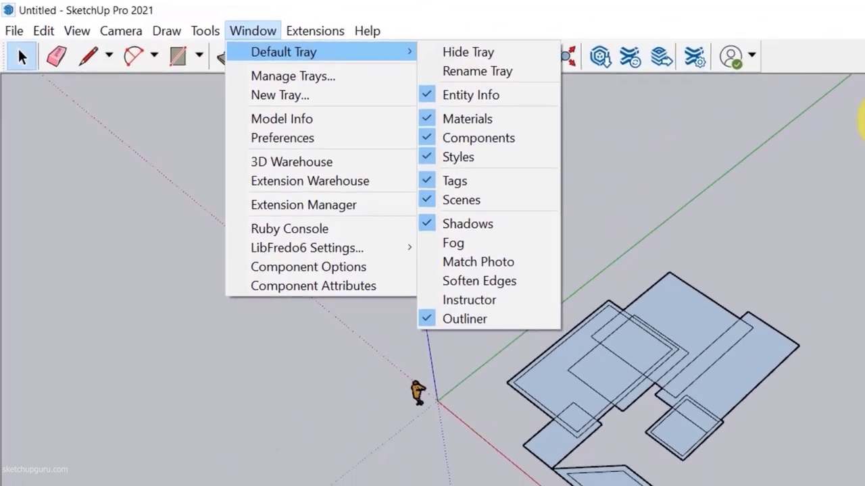
pyautogui.click(691, 128)
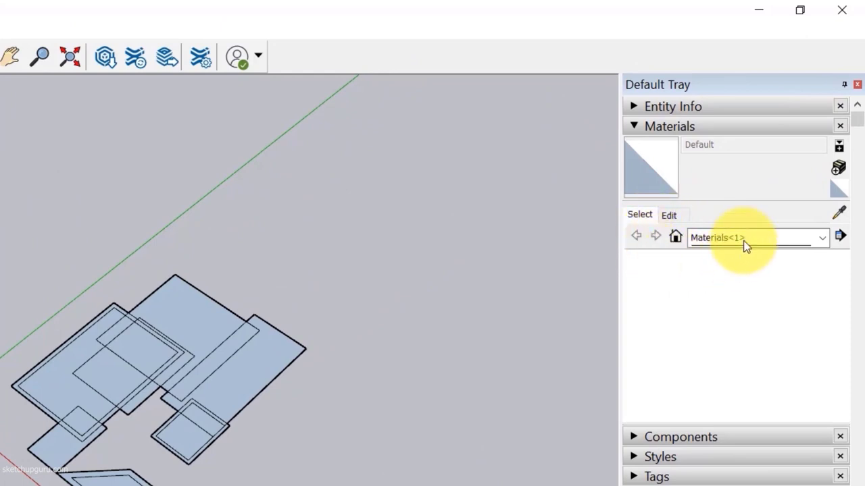
# Step: Show the materials already used in the model and compare them with the colours of the standing figure
pyautogui.click(675, 236)
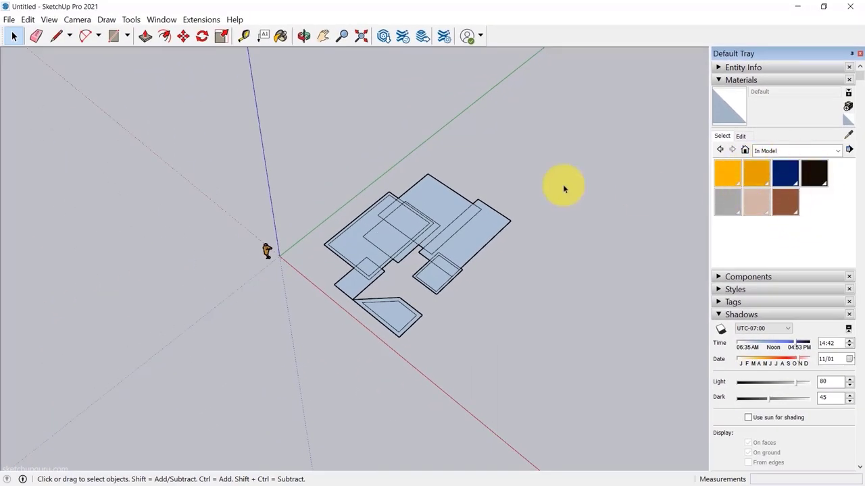
pyautogui.scroll(8, 267, 255)
pyautogui.scroll(15, 274, 243)
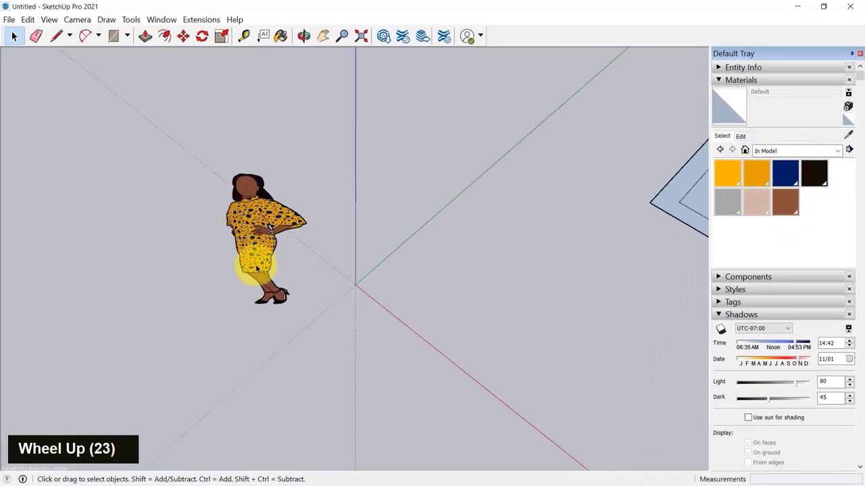
pyautogui.scroll(-4, 353, 228)
pyautogui.scroll(-3, 529, 197)
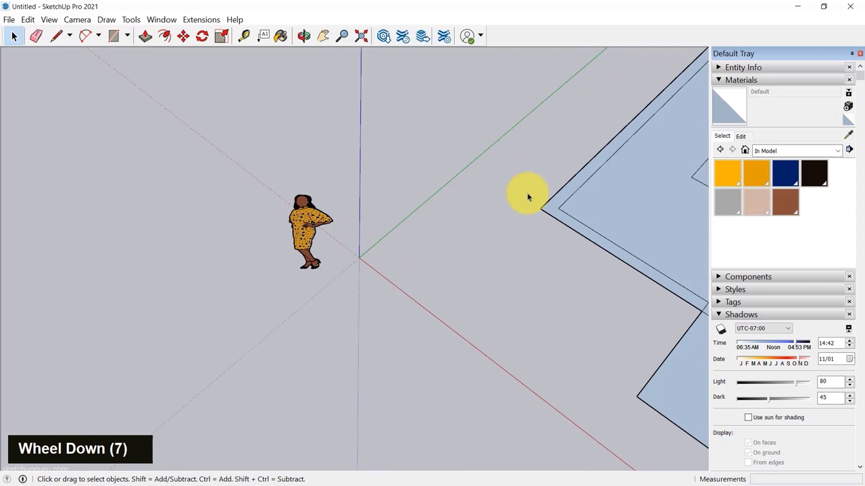
pyautogui.scroll(-11, 528, 196)
pyautogui.scroll(4, 574, 192)
pyautogui.scroll(-6, 388, 205)
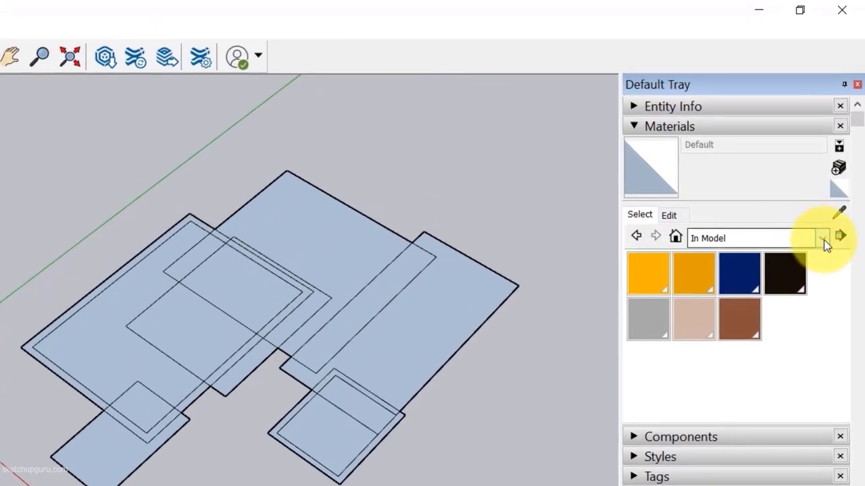
# Step: Paint the large offset rectangle's inner face and the small rectangle's larger inner face with Color A01 from the Colors library
pyautogui.click(824, 239)
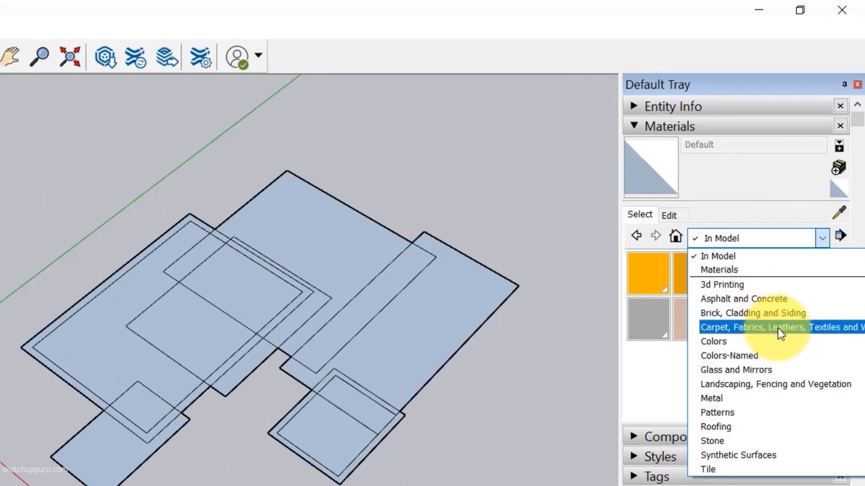
pyautogui.click(742, 341)
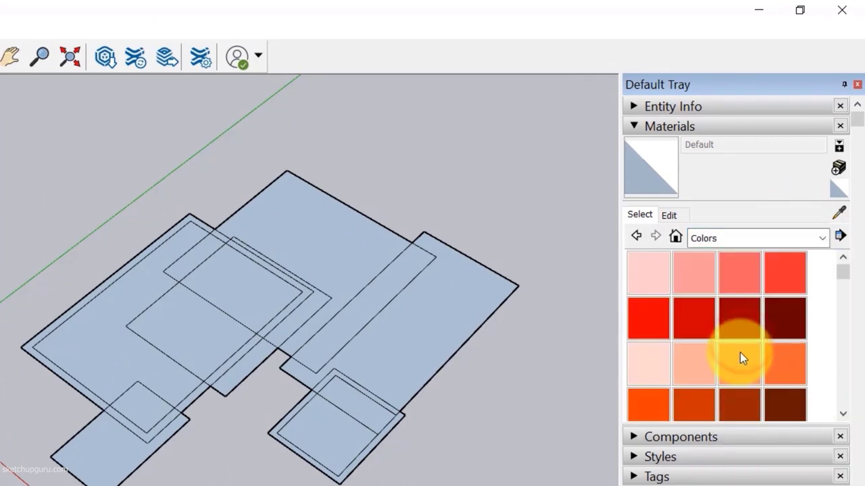
pyautogui.click(648, 278)
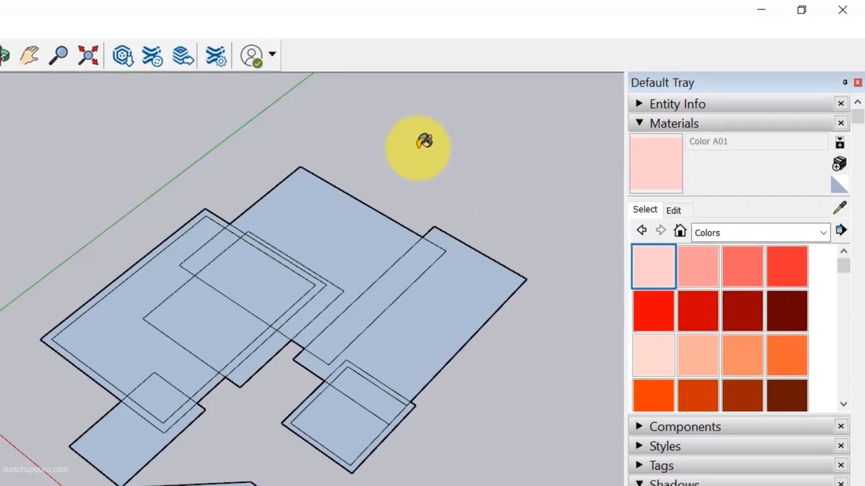
pyautogui.press('b')
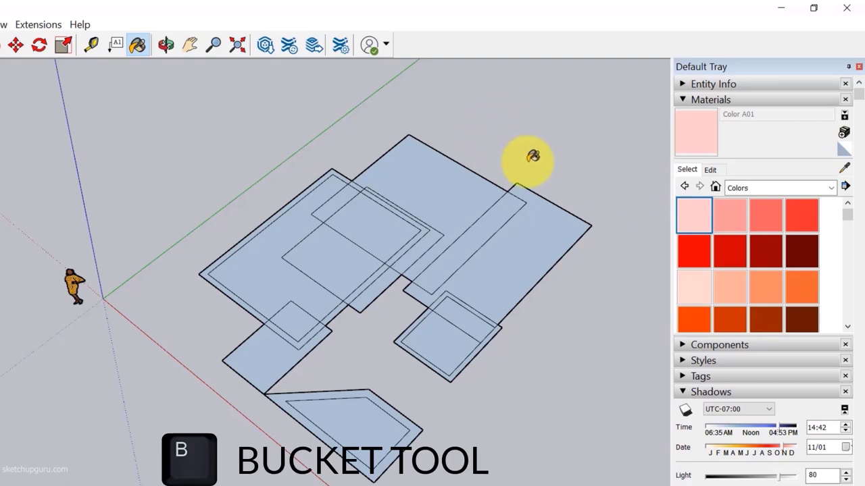
pyautogui.scroll(2, 267, 269)
pyautogui.click(261, 268)
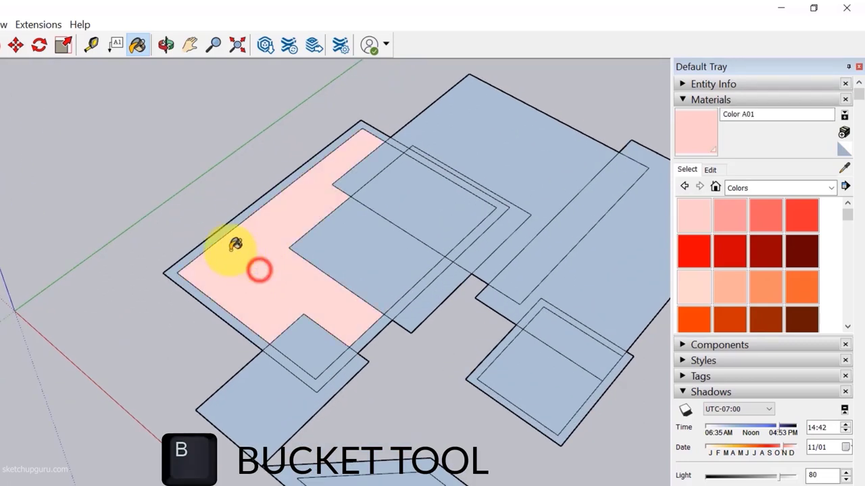
pyautogui.scroll(-3, 173, 244)
pyautogui.click(396, 317)
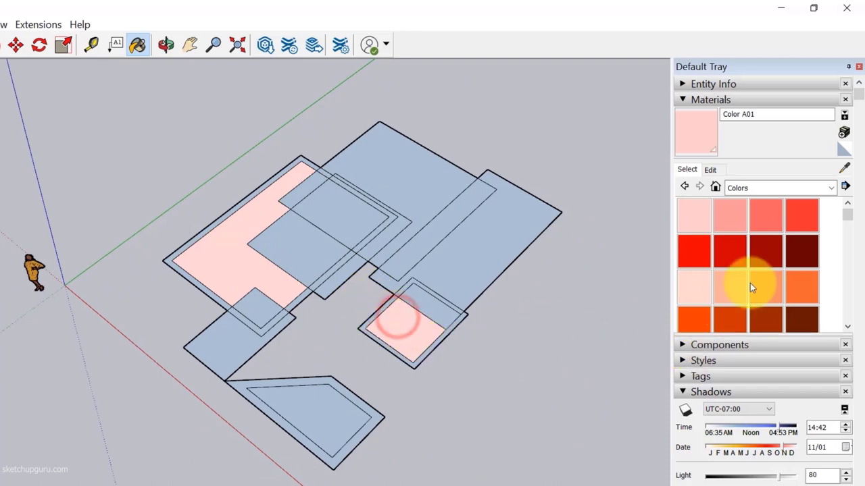
# Step: Paint the irregular shape's inner face with Color L02
pyautogui.scroll(-10, 763, 268)
pyautogui.click(716, 273)
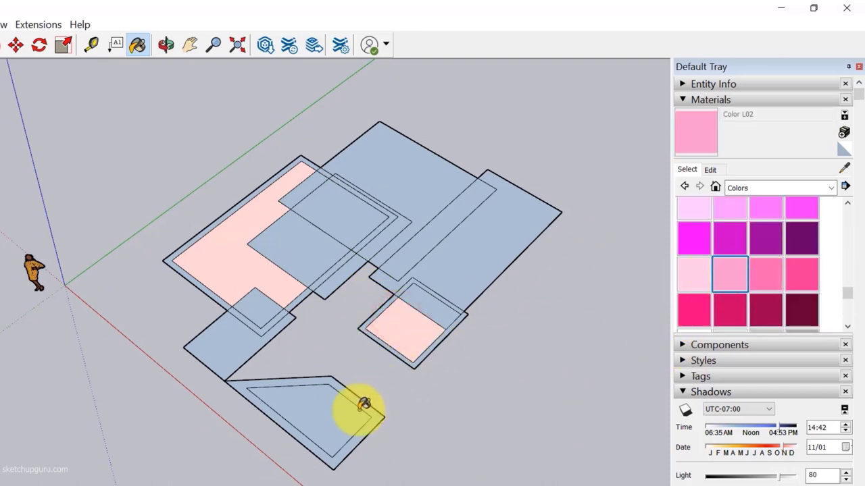
pyautogui.click(328, 411)
# Step: Apply Color H01 to the wide face above the small rectangle, the small rectangle's inner strip and its outer border
pyautogui.scroll(5, 718, 284)
pyautogui.click(703, 252)
pyautogui.click(503, 231)
pyautogui.scroll(5, 471, 285)
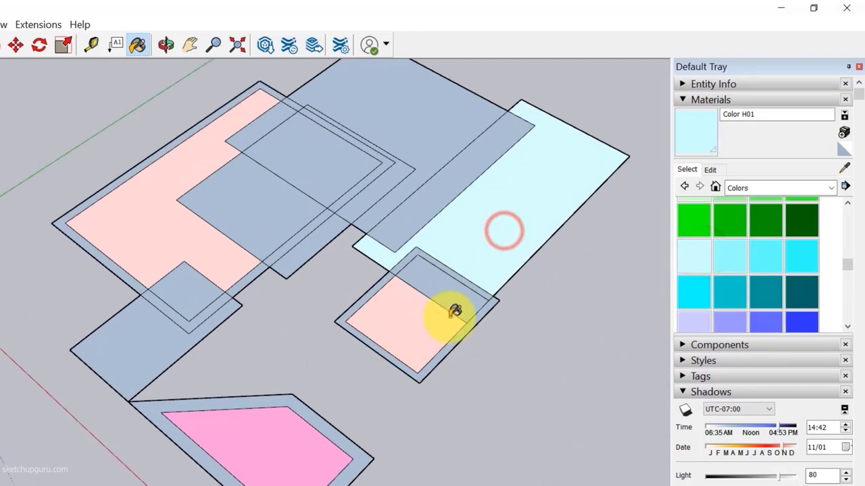
pyautogui.click(478, 290)
pyautogui.click(505, 301)
pyautogui.scroll(-5, 527, 297)
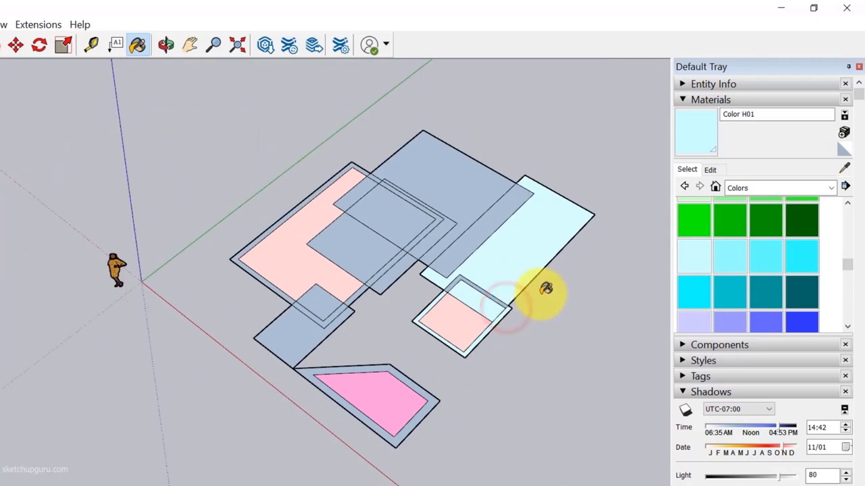
# Step: Paint the rectangle touching the irregular shape's corner with Color G07 and the irregular shape's border with Color H01
pyautogui.click(765, 219)
pyautogui.scroll(3, 365, 317)
pyautogui.click(310, 329)
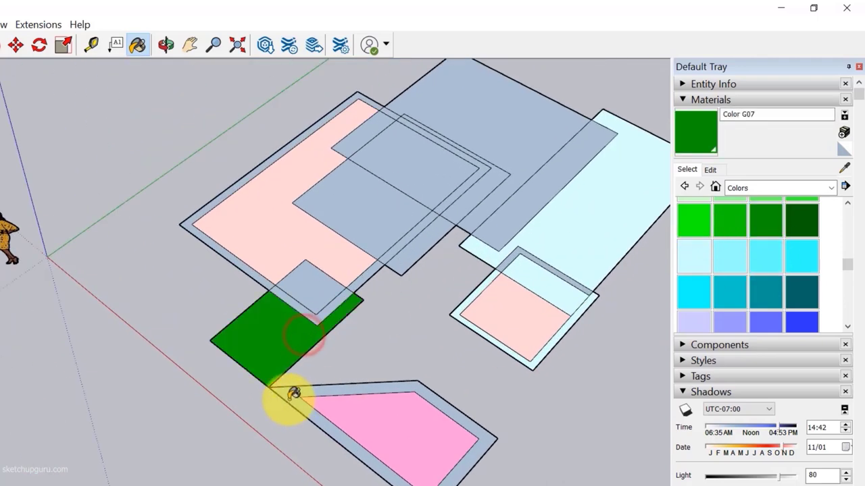
pyautogui.scroll(3, 290, 412)
pyautogui.click(699, 260)
pyautogui.click(298, 383)
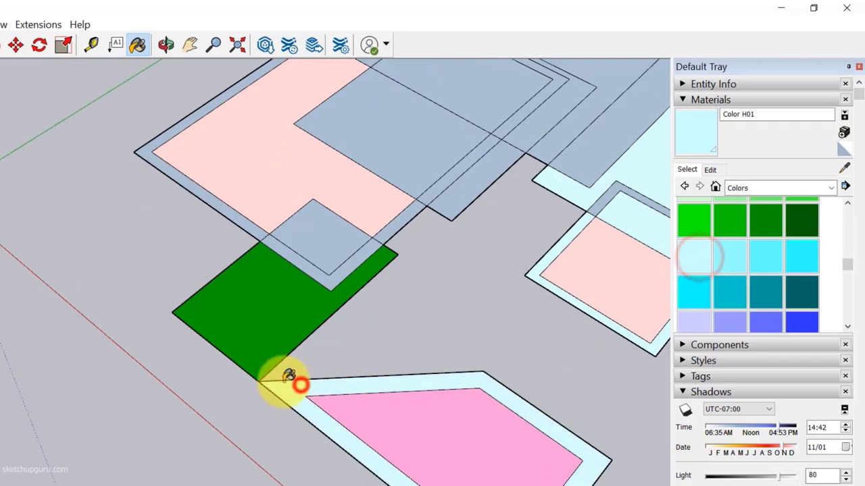
pyautogui.scroll(-5, 232, 353)
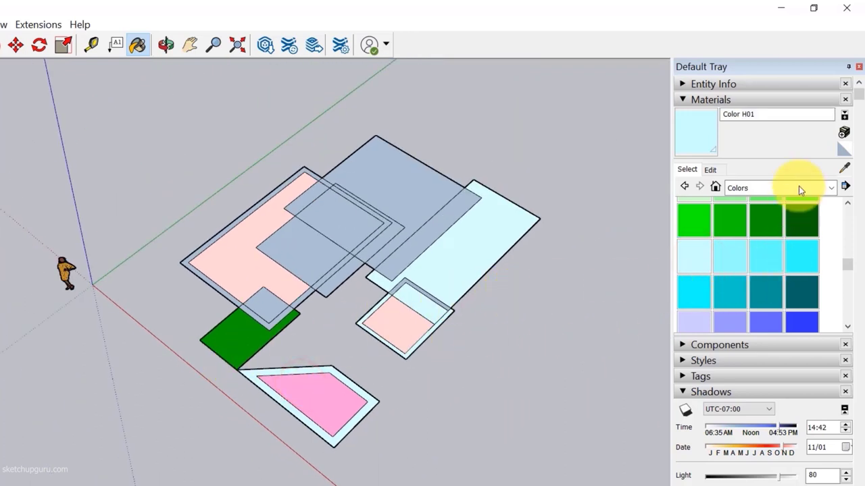
# Step: Paint the wide pale-blue face with Translucent Glass Blue from the Glass and Mirrors library
pyautogui.click(831, 187)
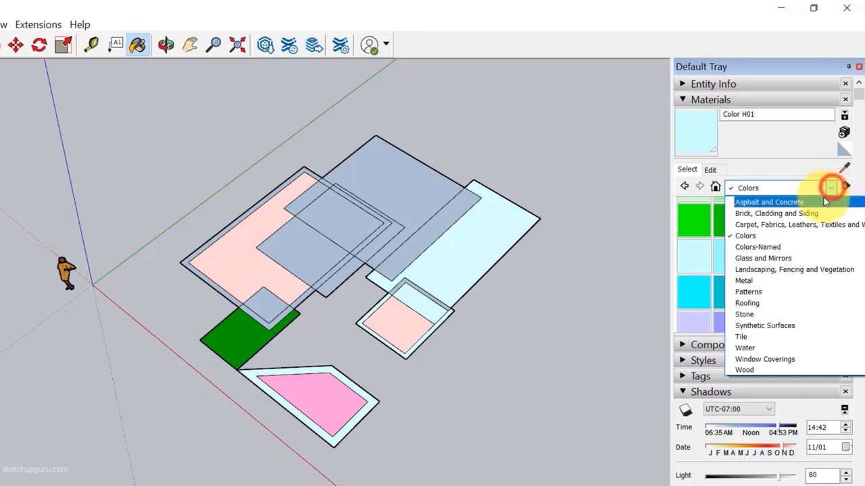
pyautogui.click(786, 261)
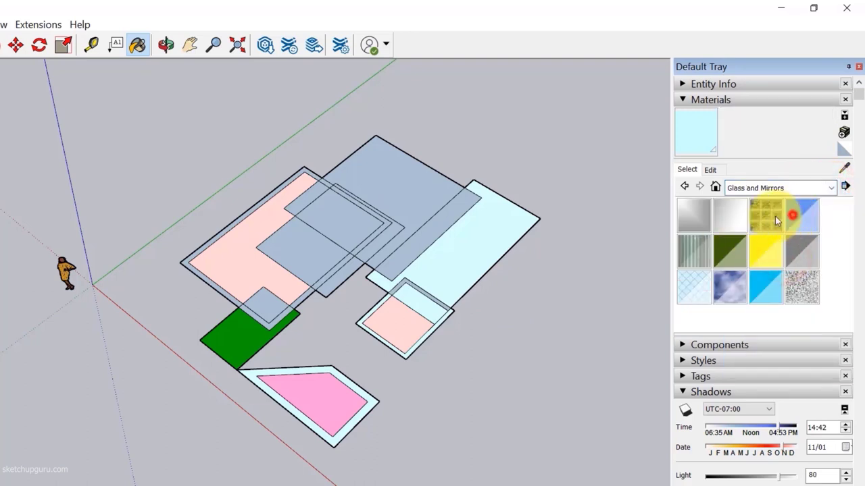
pyautogui.click(794, 214)
pyautogui.scroll(3, 479, 245)
pyautogui.click(475, 250)
# Step: Apply Metal Seamed from the Metal library to the small rectangle's pale-blue inner strip
pyautogui.click(802, 188)
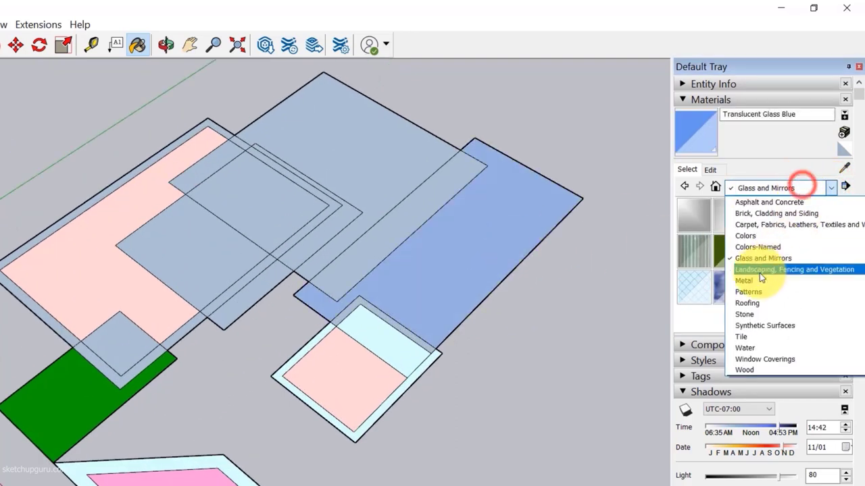
pyautogui.click(760, 278)
pyautogui.click(762, 250)
pyautogui.click(383, 343)
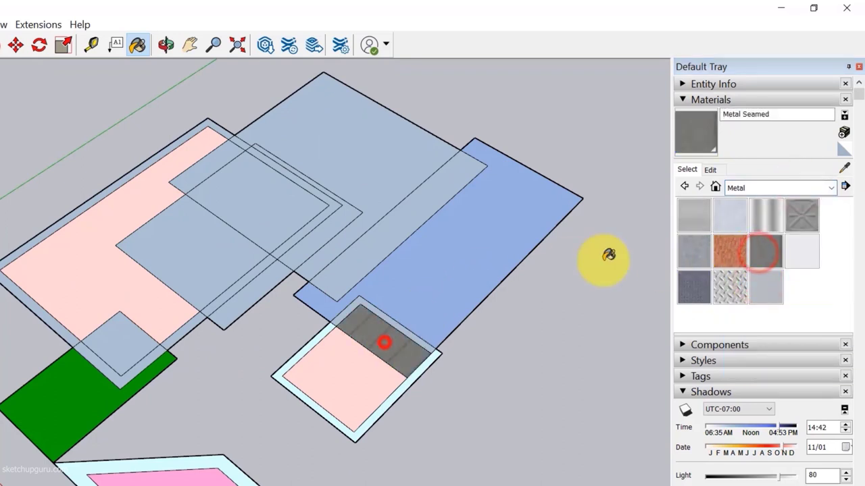
# Step: Switch to the Brick, Cladding and Siding library and paint the long narrow overlap strip with the current Metal Seamed material
pyautogui.click(762, 188)
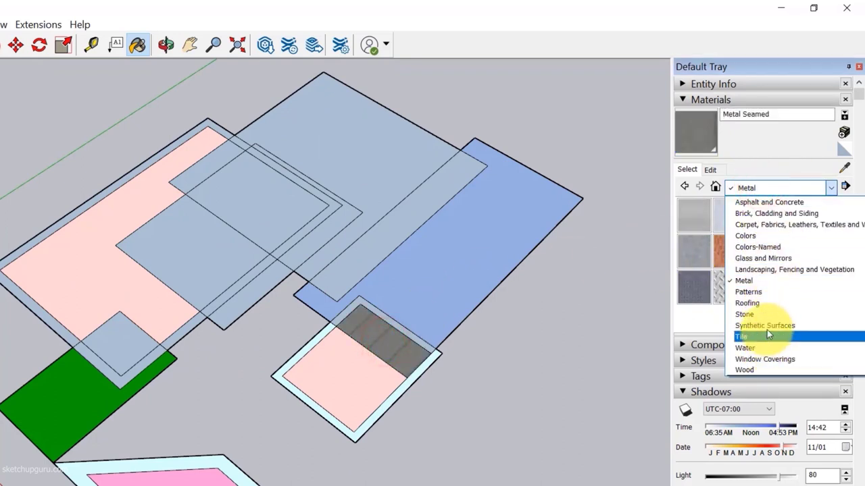
pyautogui.click(762, 213)
pyautogui.click(391, 222)
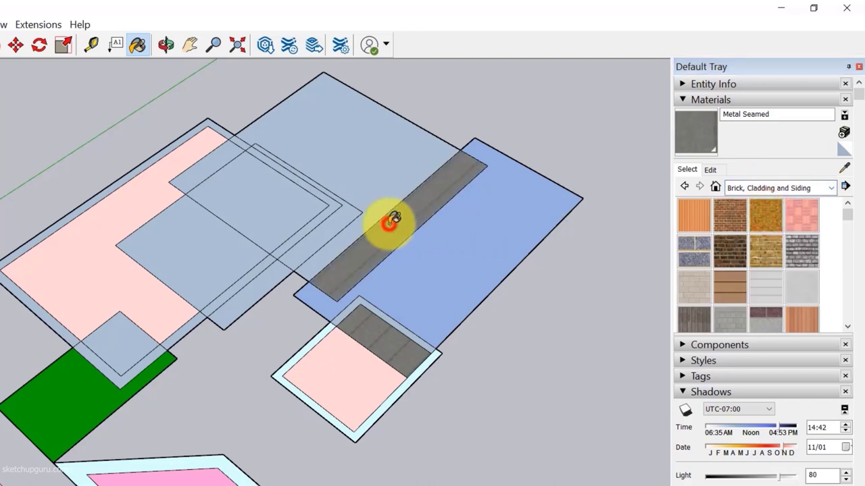
# Step: Browse to the Landscaping, Fencing and Vegetation library and paint the translucent blue face with the current Metal Seamed material
pyautogui.click(792, 189)
pyautogui.click(797, 188)
pyautogui.click(820, 188)
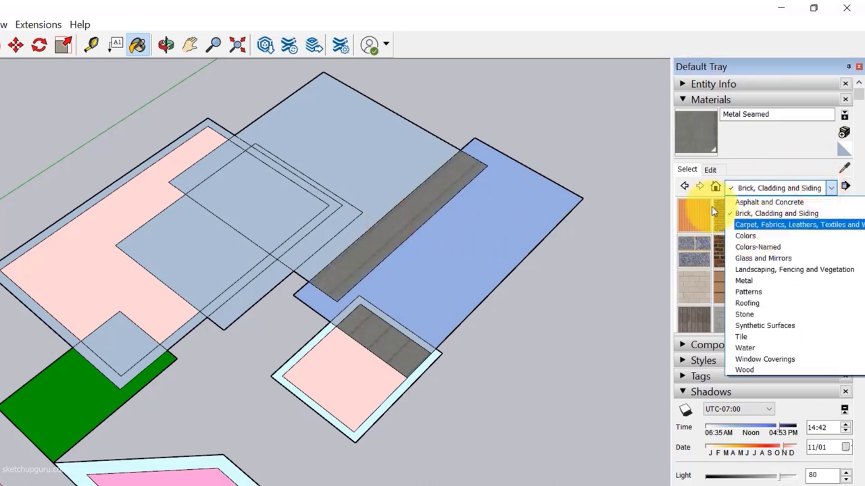
pyautogui.click(806, 174)
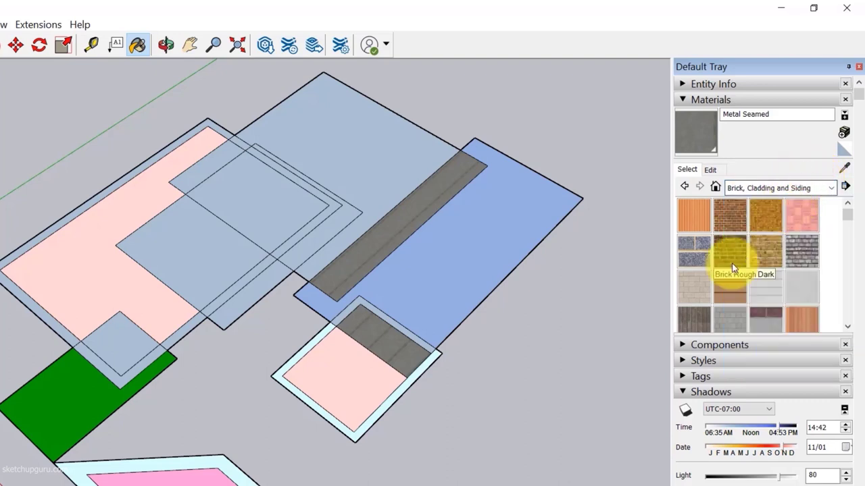
pyautogui.click(808, 187)
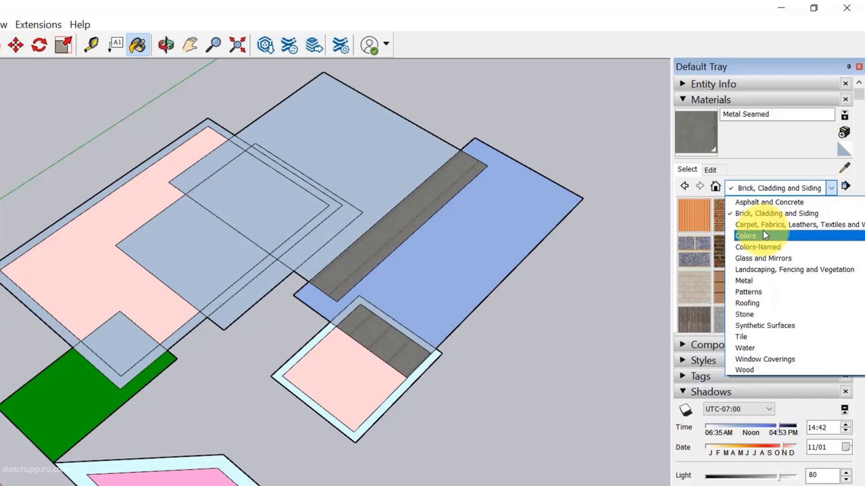
pyautogui.click(763, 234)
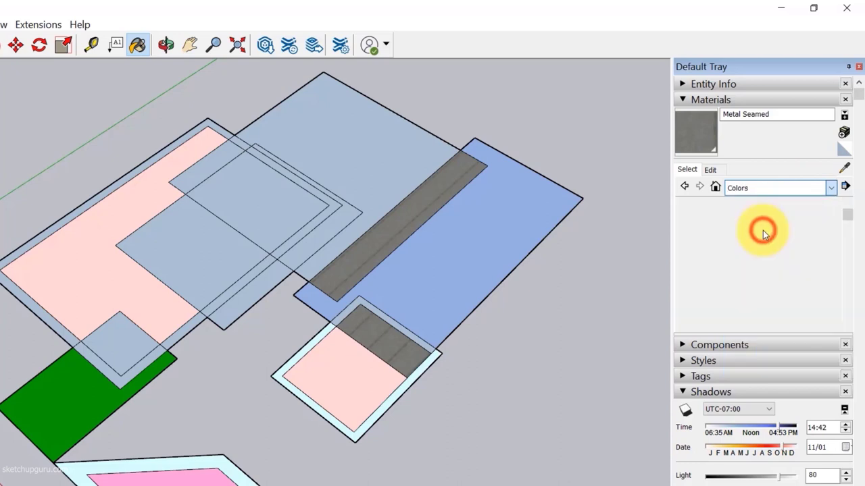
pyautogui.click(798, 192)
pyautogui.click(777, 269)
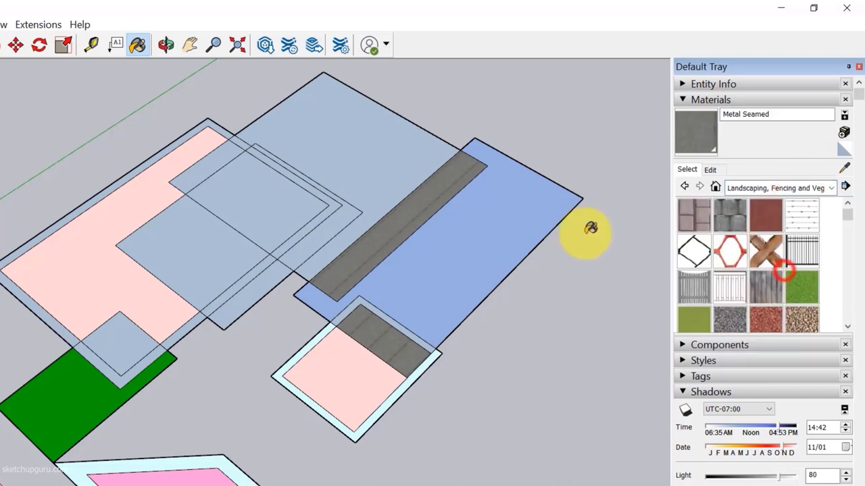
pyautogui.click(533, 209)
# Step: Repaint the wide face beside the narrow metal strip with Fencing Chain Link from the Landscaping, Fencing and Vegetation library
pyautogui.click(750, 188)
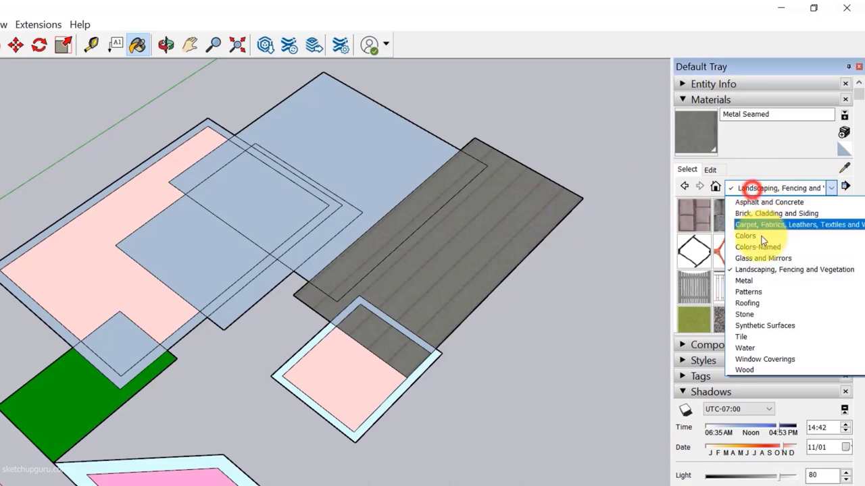
pyautogui.click(743, 270)
pyautogui.click(694, 251)
pyautogui.moveTo(506, 250); pyautogui.dragTo(411, 250, button='middle')
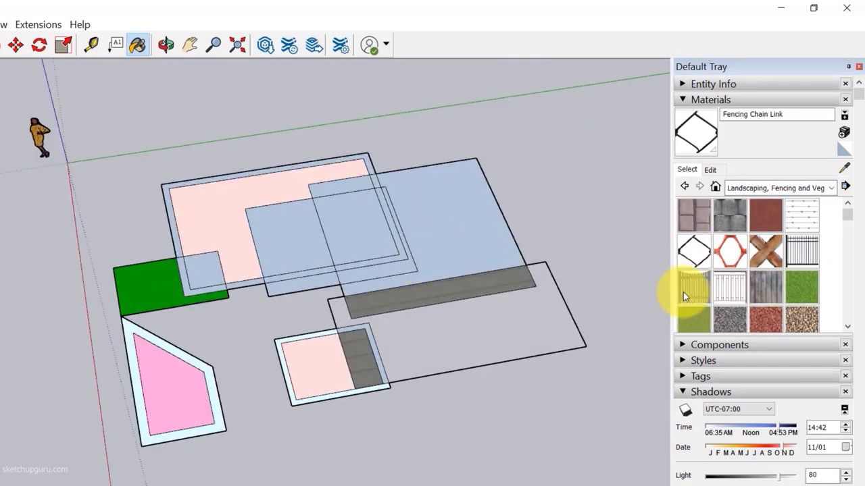
# Step: Paint the large unpainted face with Grass Light Green and the inner overlap face beside it with Pavers with Grass Brick
pyautogui.click(697, 318)
pyautogui.click(479, 251)
pyautogui.scroll(-5, 777, 285)
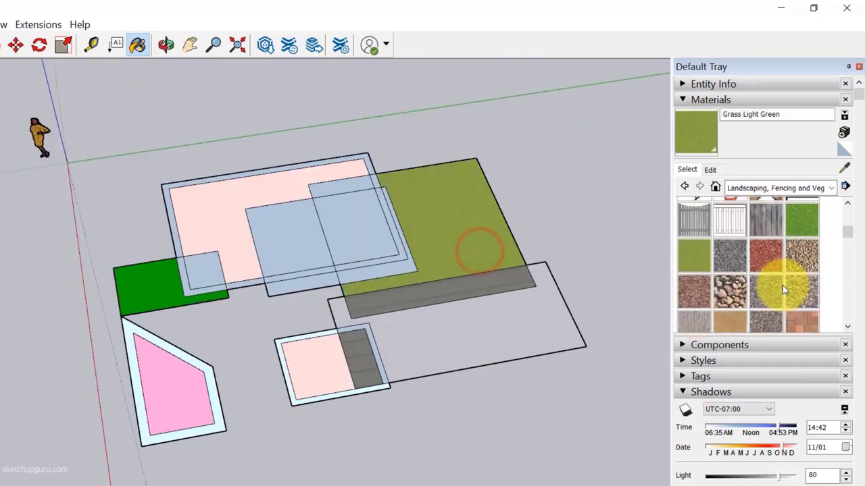
pyautogui.click(739, 274)
pyautogui.click(361, 227)
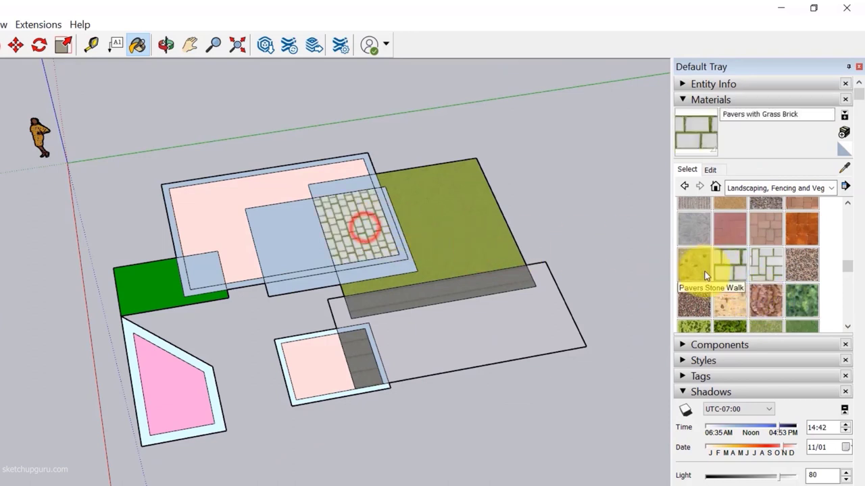
# Step: Paint the face beside the pavers with a reddish-brown gravel material and the green rectangle with Wood Fence with Lattice
pyautogui.click(694, 293)
pyautogui.click(290, 250)
pyautogui.click(733, 247)
pyautogui.click(168, 283)
# Step: Paint the outer strip around the pavers with Wood Fence with Lattice and the inner strip with Wood Floor Light from the Wood library
pyautogui.click(777, 149)
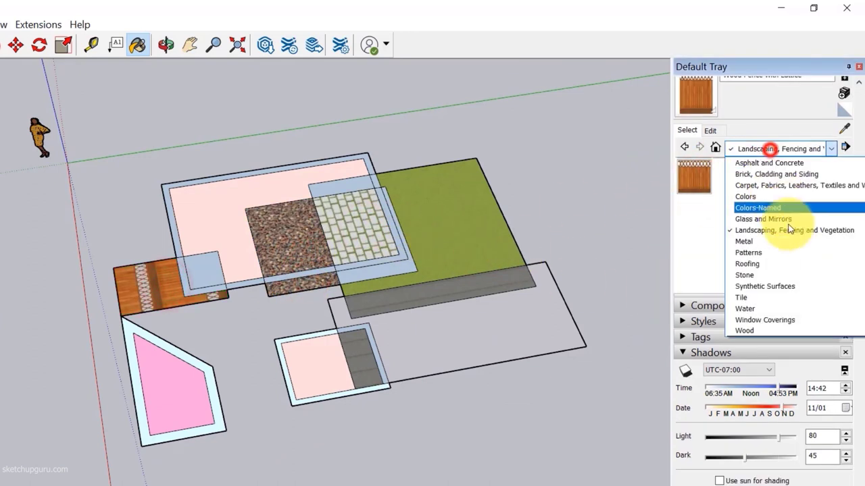
pyautogui.click(750, 331)
pyautogui.click(769, 246)
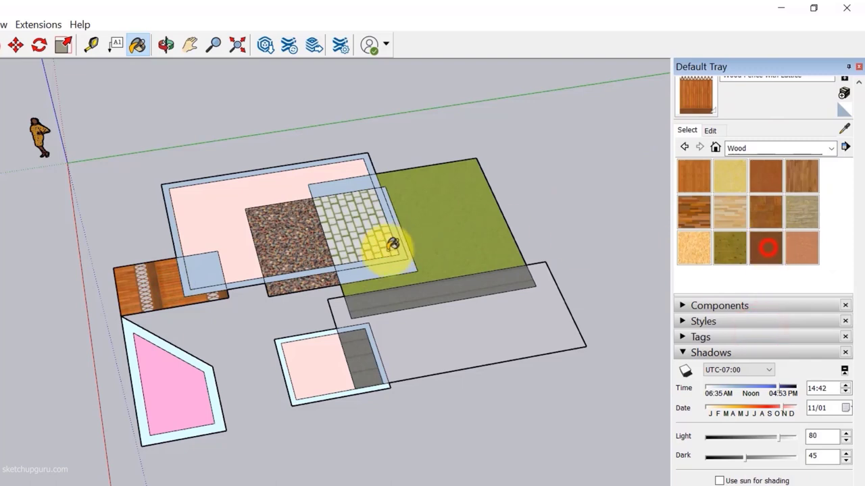
pyautogui.scroll(3, 356, 269)
pyautogui.click(352, 273)
pyautogui.click(433, 233)
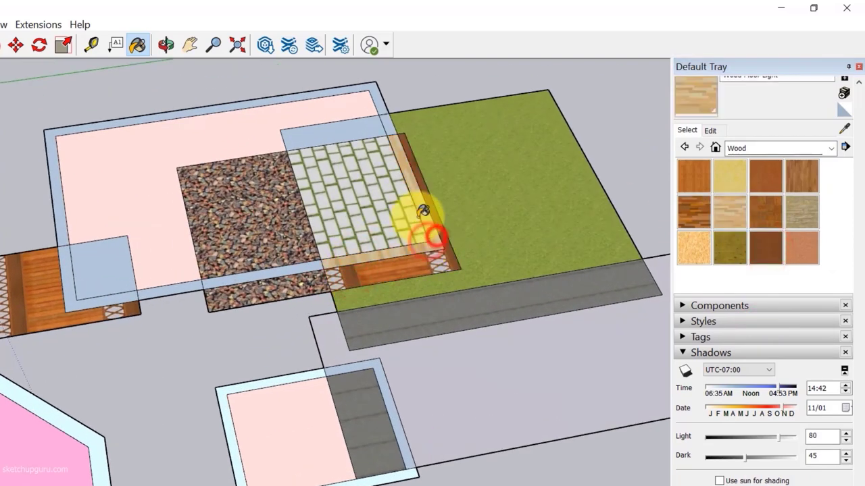
# Step: Paint the blue strip behind the pavers with multi-toned wood parquet and the small blue overlap on the wood fence rectangle with weathered wood
pyautogui.click(802, 212)
pyautogui.click(331, 139)
pyautogui.click(101, 267)
# Step: Paint the pink rectangle's outer border with Roofing Shingles GAF Estates and its front border strip with Roofing Shingles Variable from the Roofing library
pyautogui.click(777, 148)
pyautogui.click(757, 263)
pyautogui.click(698, 217)
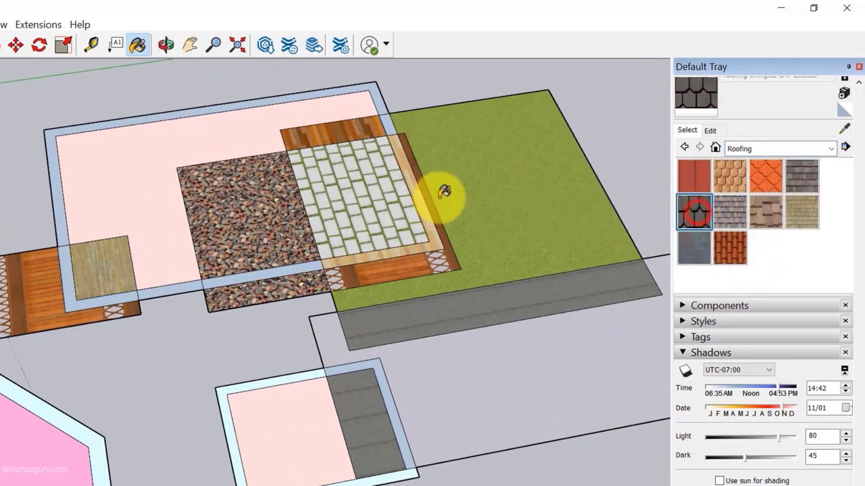
pyautogui.click(57, 201)
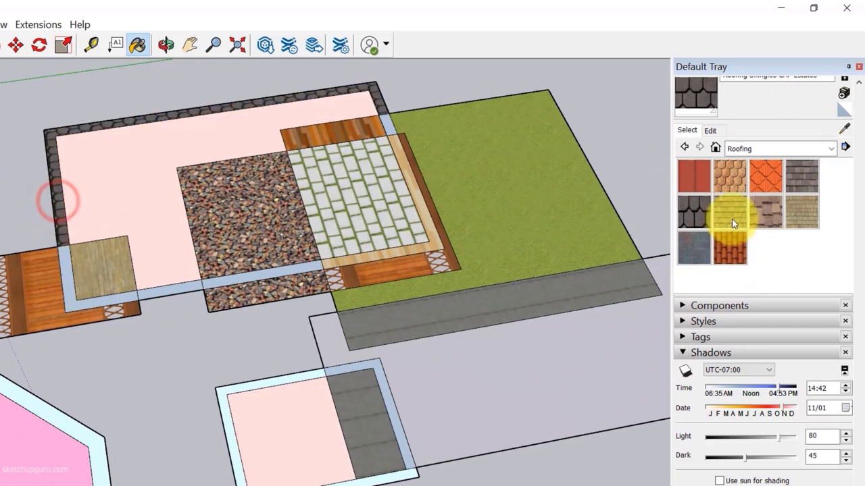
pyautogui.click(766, 209)
pyautogui.scroll(-5, 325, 259)
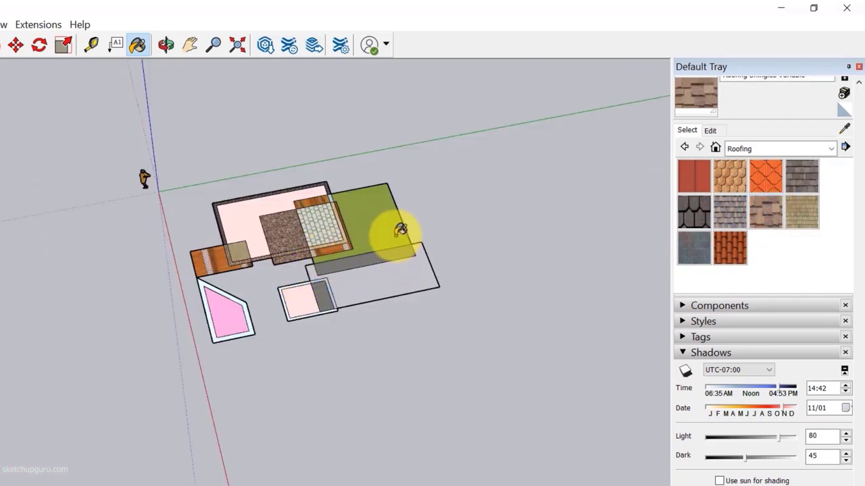
pyautogui.scroll(3, 385, 233)
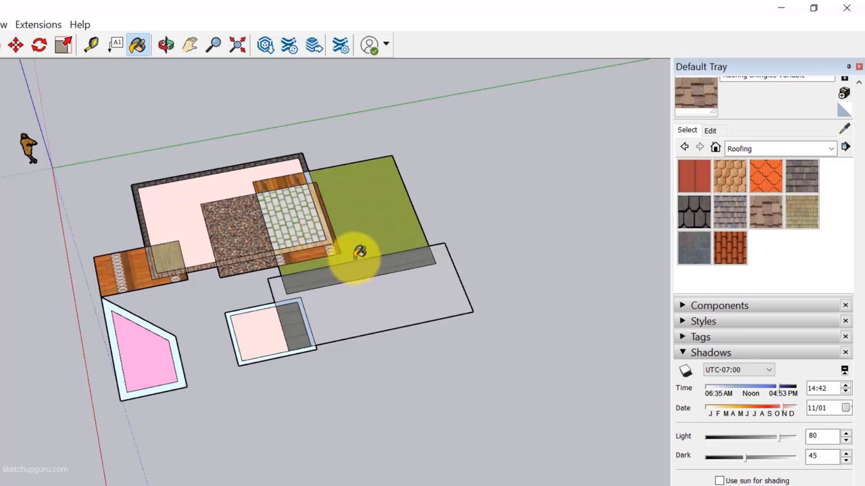
pyautogui.scroll(3, 359, 253)
pyautogui.press('space')
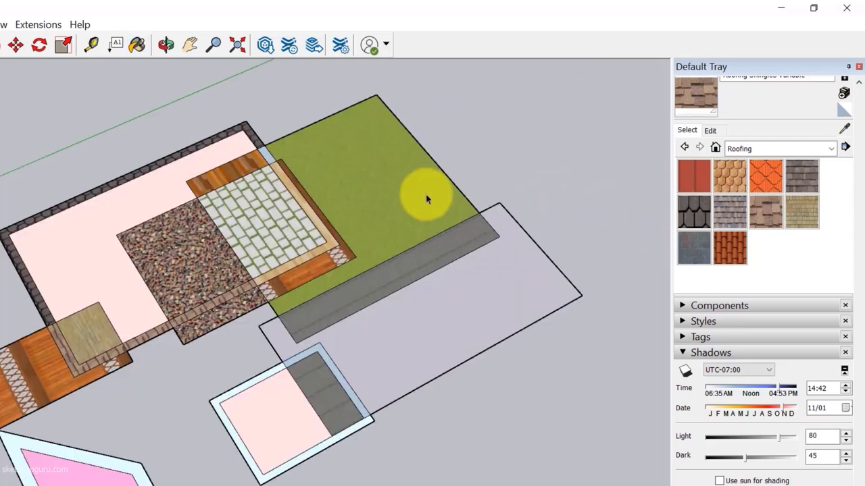
# Step: Edit Roofing Shingles Variable by matching its colour to the pale grey background on screen and lowering its opacity to 91
pyautogui.click(709, 132)
pyautogui.moveTo(856, 276); pyautogui.dragTo(811, 140)
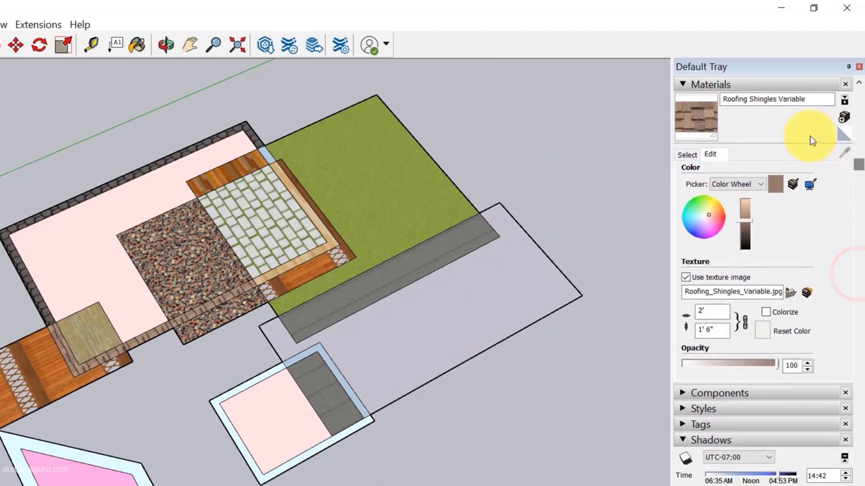
pyautogui.click(741, 230)
pyautogui.moveTo(703, 221); pyautogui.dragTo(718, 223)
pyautogui.click(787, 187)
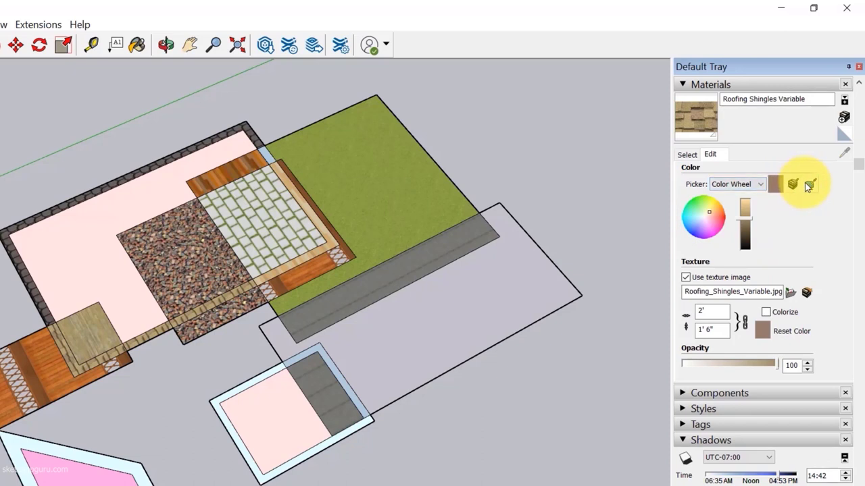
pyautogui.click(808, 187)
pyautogui.click(588, 200)
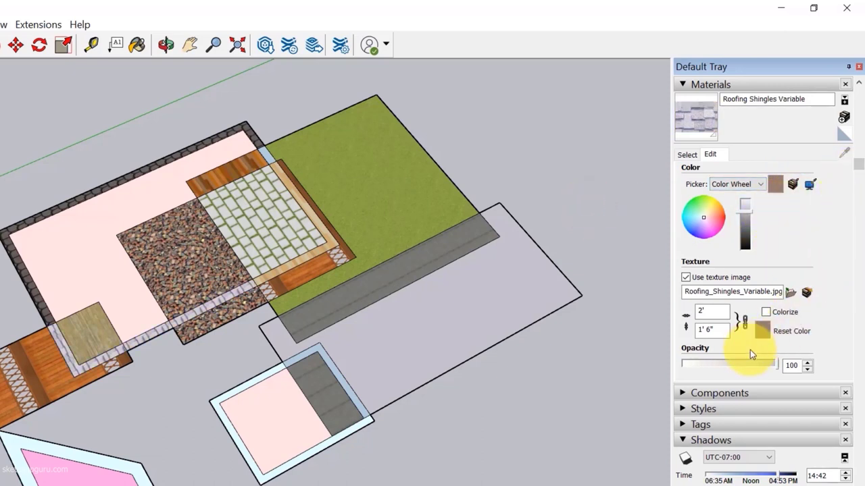
pyautogui.moveTo(698, 365); pyautogui.dragTo(769, 358)
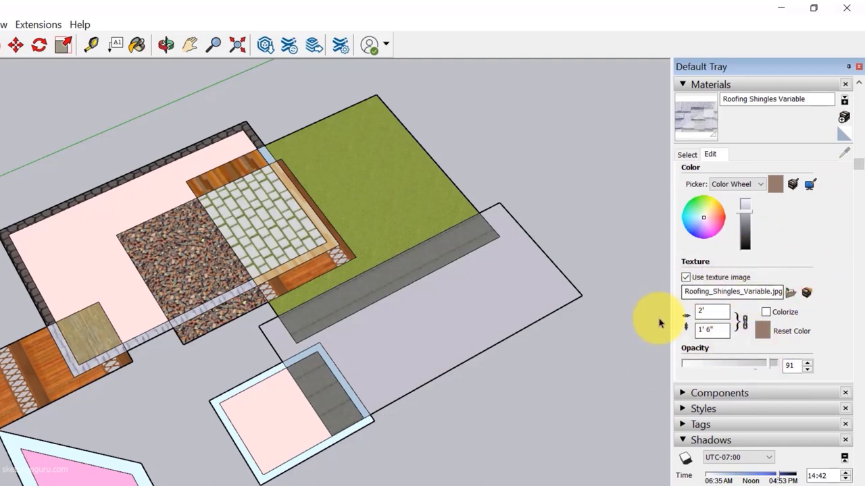
# Step: Examine the painted grass, paver and wood textures up close from several distances
pyautogui.moveTo(554, 241); pyautogui.dragTo(386, 241, button='middle')
pyautogui.hotkey('shift', 'z')
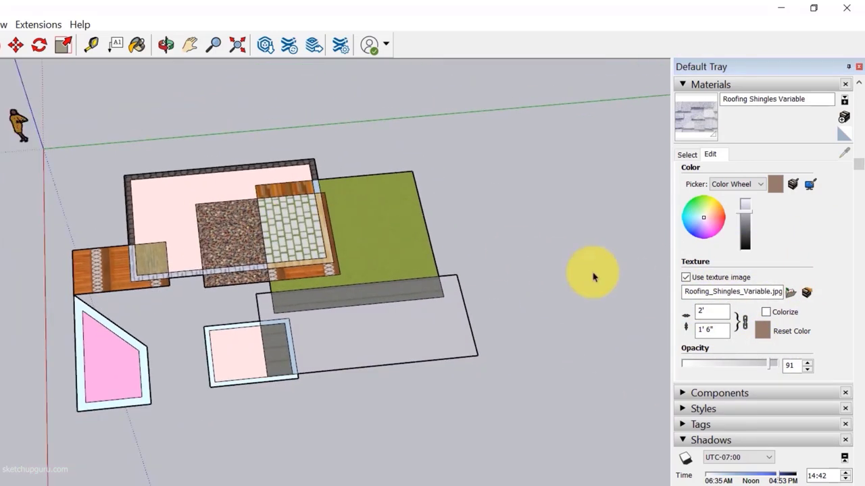
pyautogui.scroll(1, 665, 287)
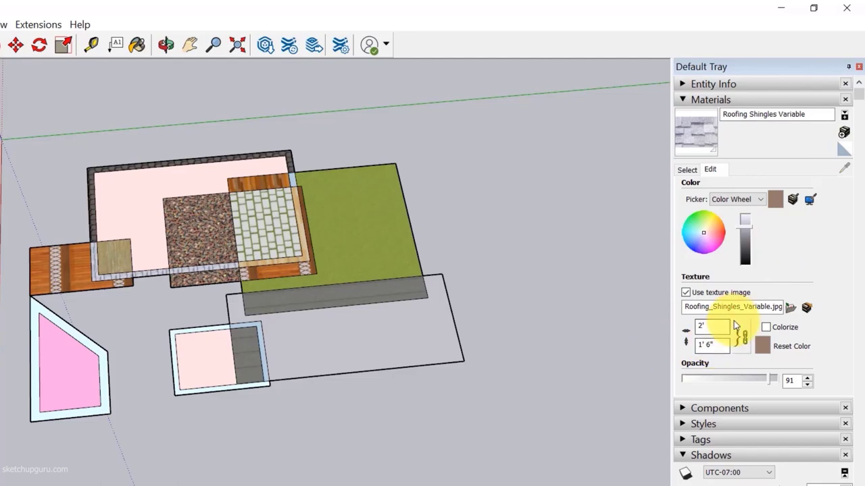
pyautogui.scroll(3, 395, 241)
pyautogui.scroll(4, 261, 237)
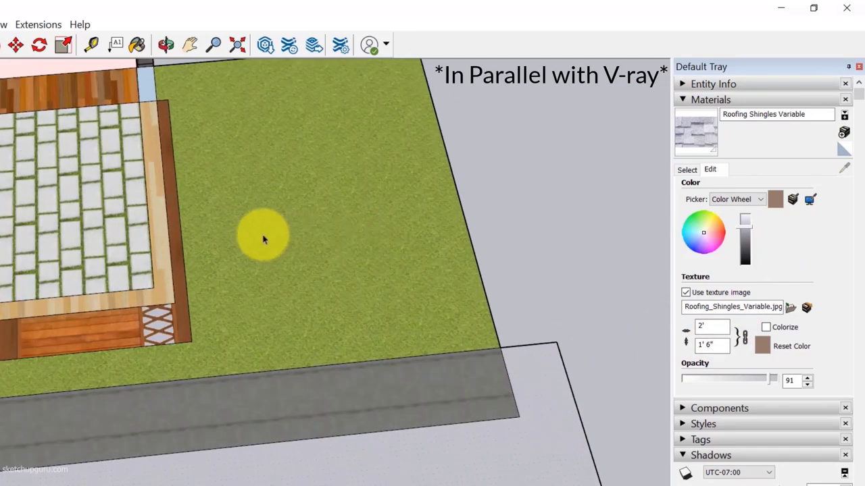
pyautogui.scroll(-2, 257, 227)
pyautogui.scroll(3, 140, 180)
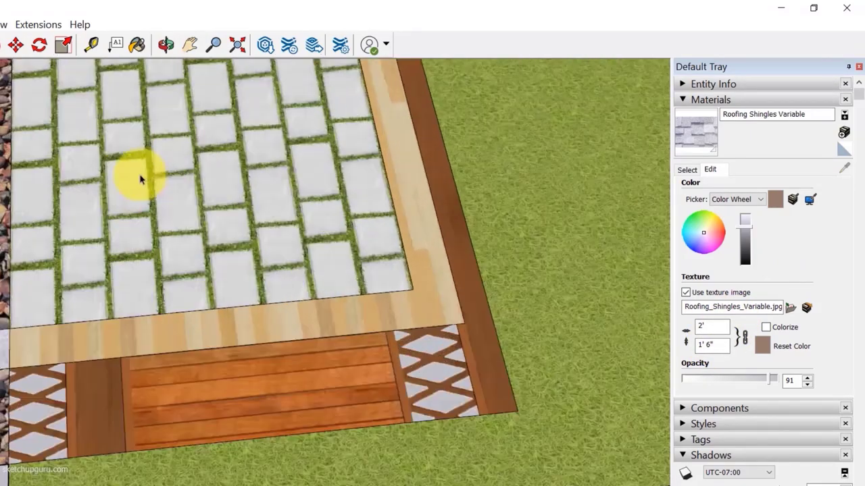
pyautogui.scroll(-2, 168, 232)
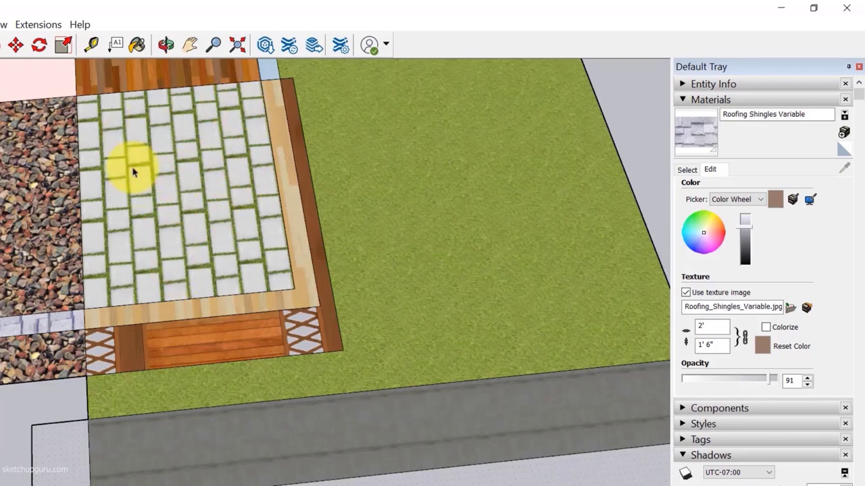
# Step: Sample the Pavers with Grass Brick material from the paved face in the model
pyautogui.click(684, 172)
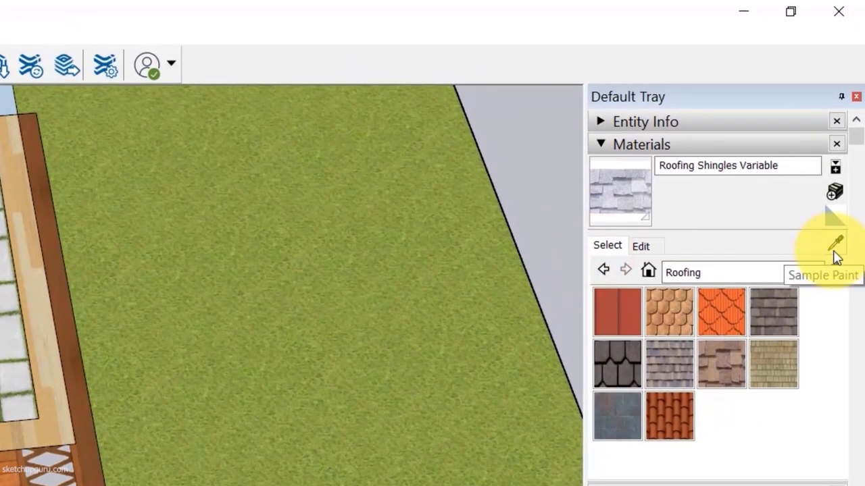
pyautogui.click(837, 246)
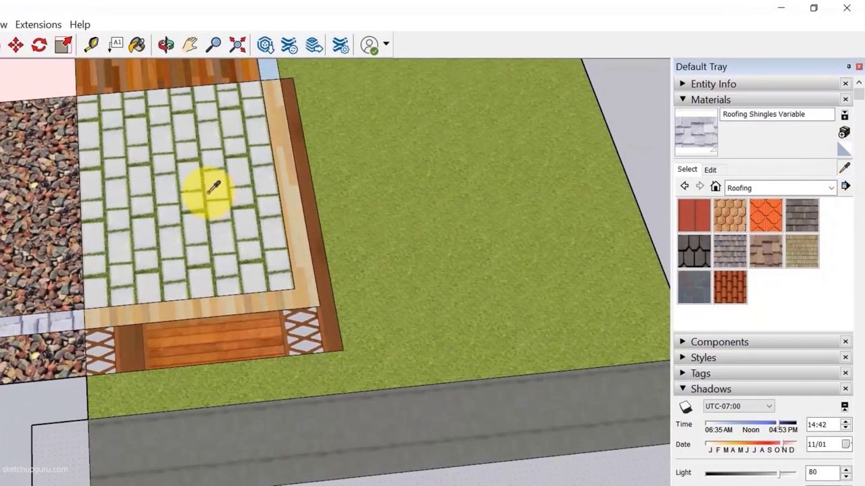
pyautogui.click(210, 191)
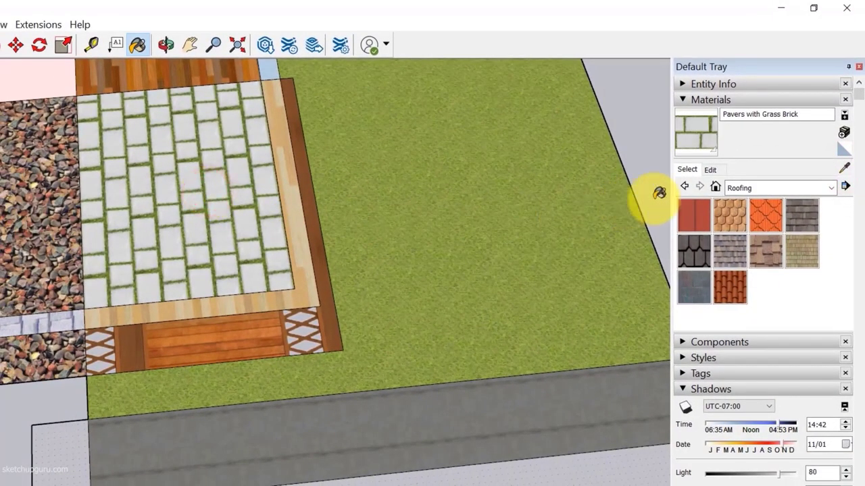
# Step: Set the Pavers with Grass Brick texture width to 1', unlock its aspect ratio and set the height to 2'
pyautogui.click(712, 170)
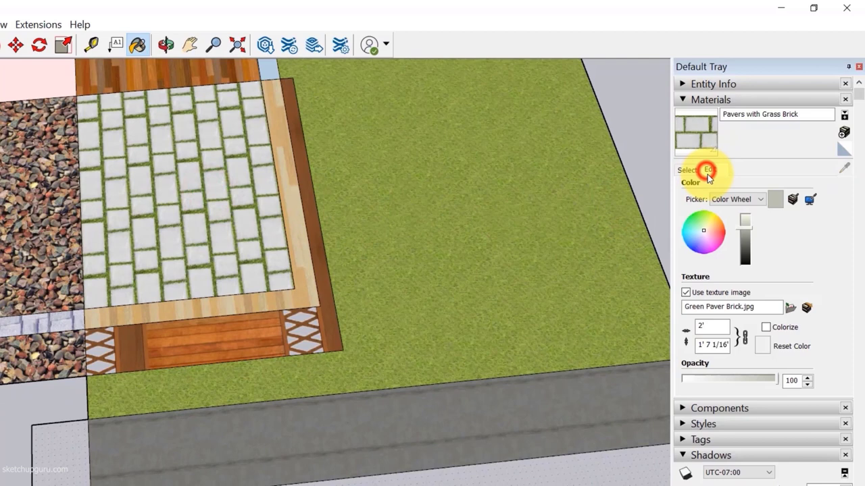
pyautogui.doubleClick(703, 326)
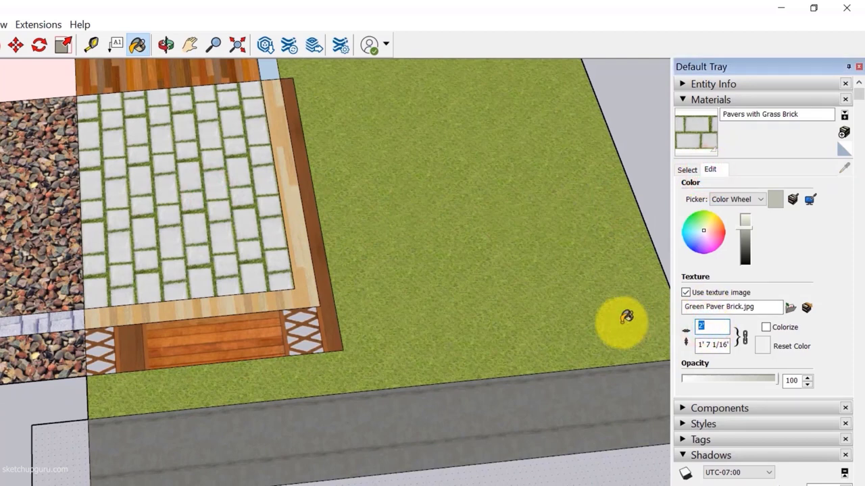
pyautogui.write('1')
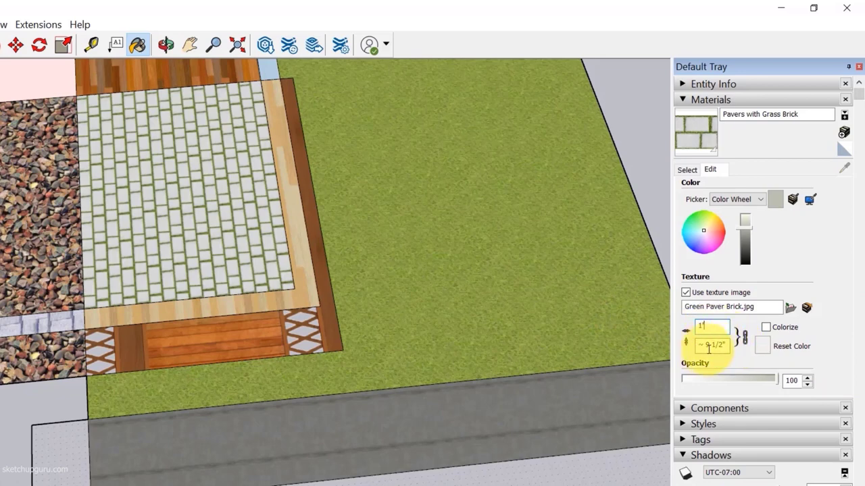
pyautogui.press('Return')
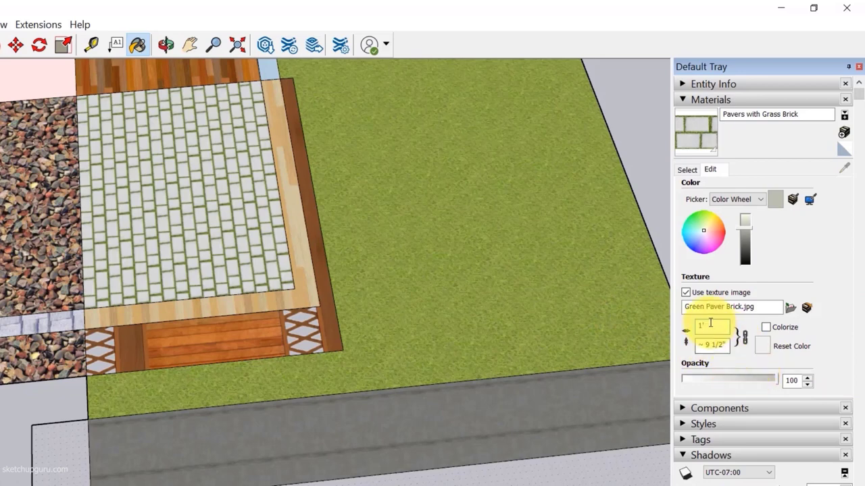
pyautogui.click(741, 337)
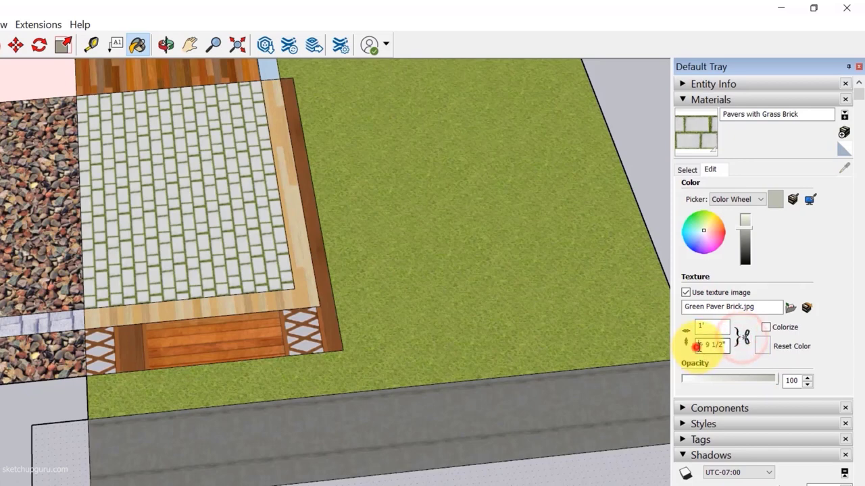
pyautogui.click(697, 346)
pyautogui.write("2'")
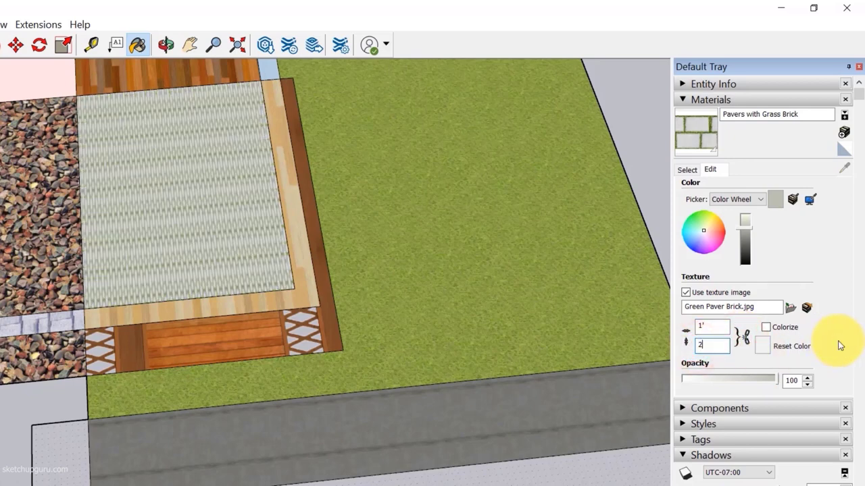
pyautogui.click(742, 338)
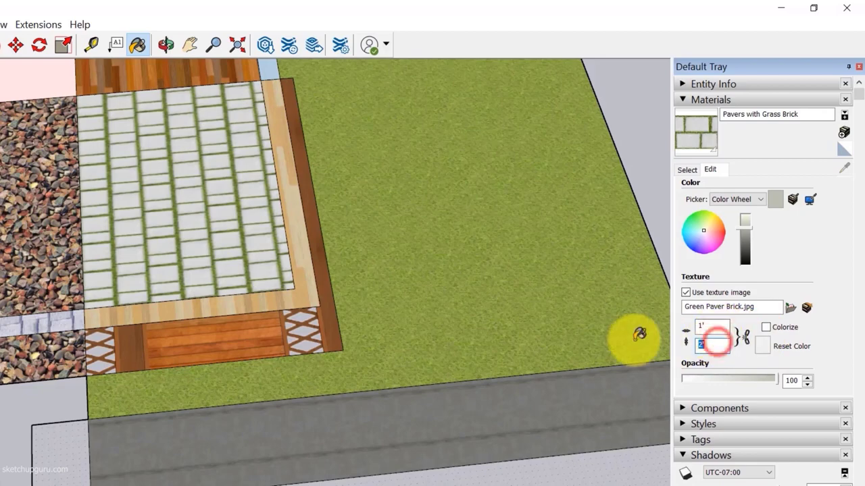
# Step: Show the In Model materials collection and look through all the materials used in the model
pyautogui.scroll(2, 226, 232)
pyautogui.scroll(1, 280, 284)
pyautogui.scroll(-1, 280, 284)
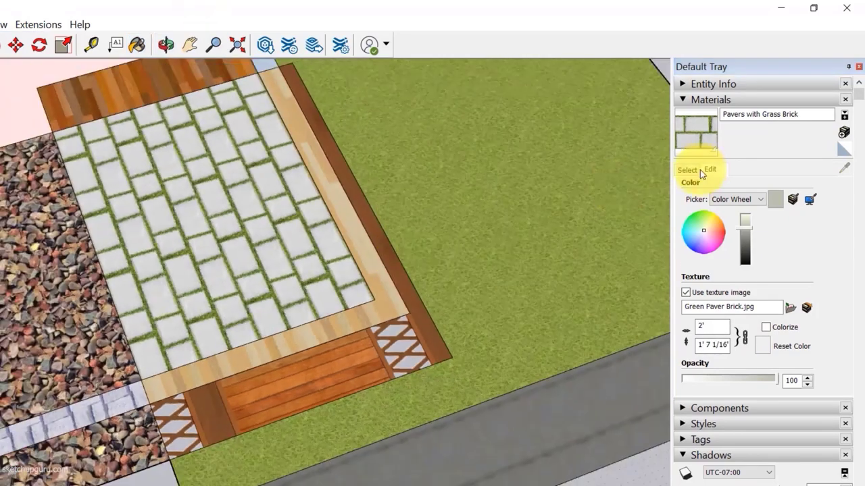
pyautogui.click(696, 170)
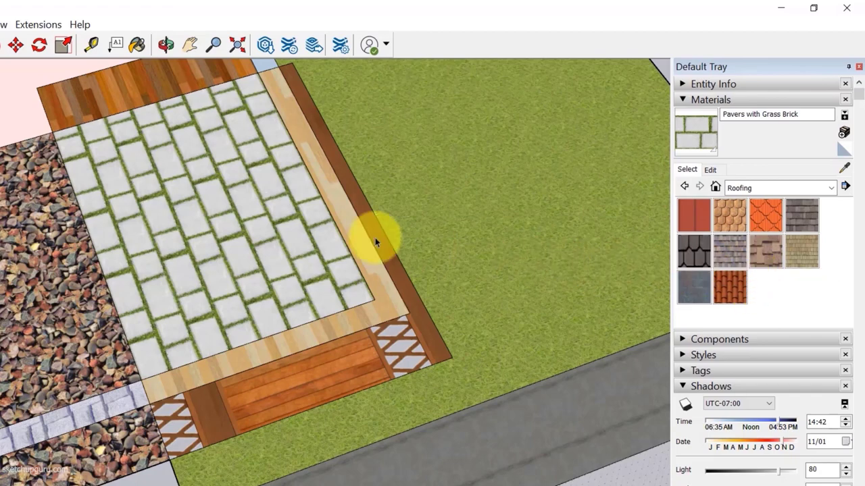
pyautogui.click(719, 193)
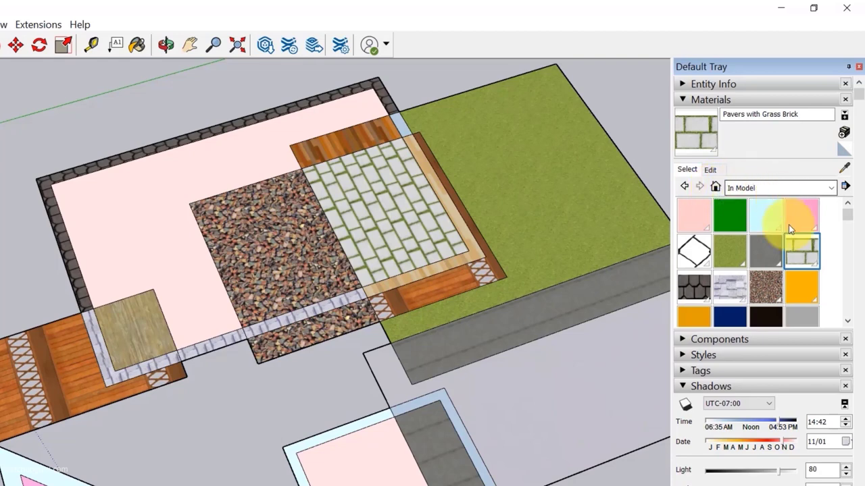
pyautogui.moveTo(847, 220); pyautogui.dragTo(848, 270)
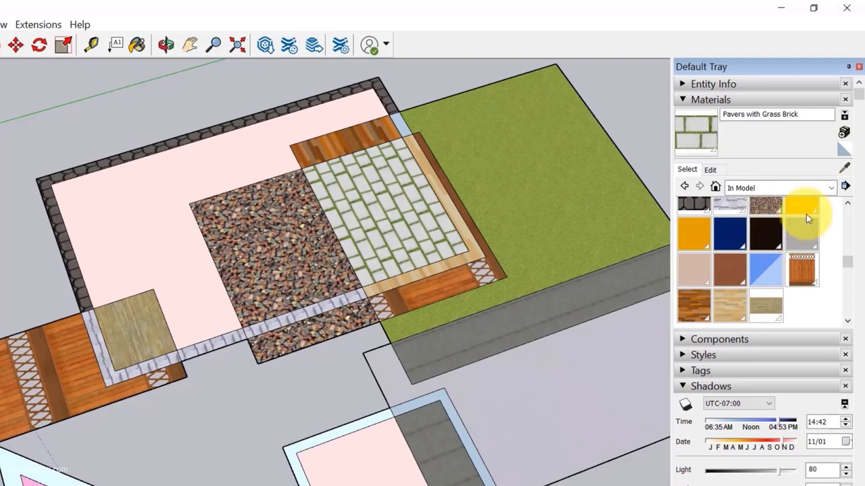
# Step: Try Extra Large Thumbnails for the materials collection and switch it back to Large Thumbnails
pyautogui.click(845, 188)
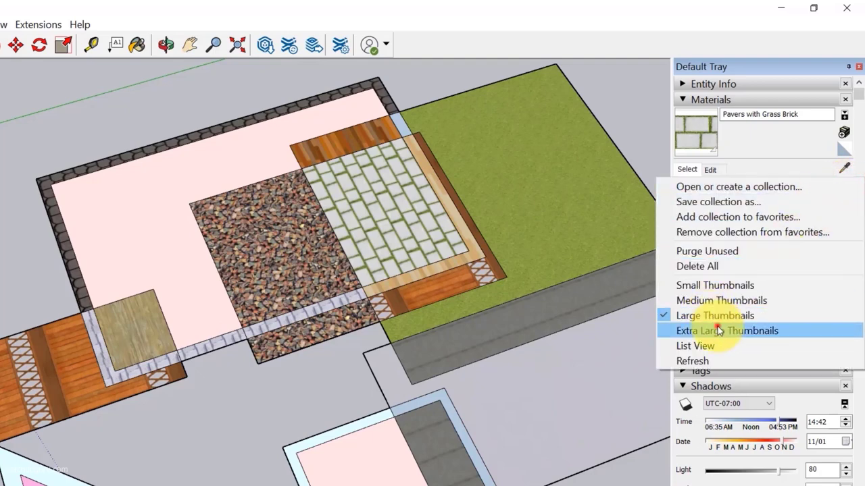
pyautogui.click(719, 330)
pyautogui.click(845, 188)
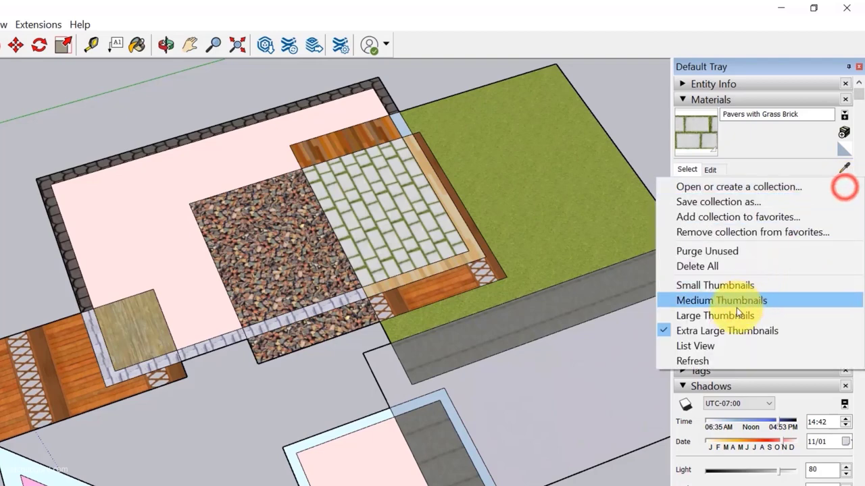
pyautogui.click(726, 315)
pyautogui.click(846, 188)
pyautogui.click(845, 188)
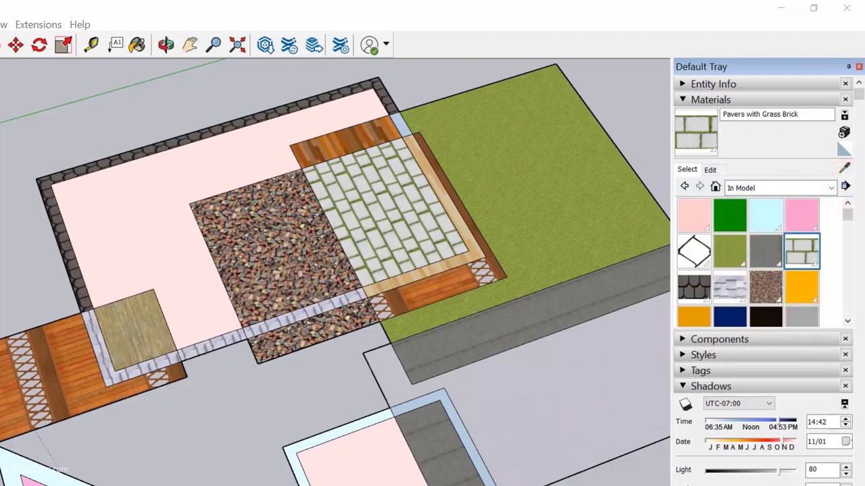
pyautogui.moveTo(459, 308); pyautogui.dragTo(534, 432, button='middle')
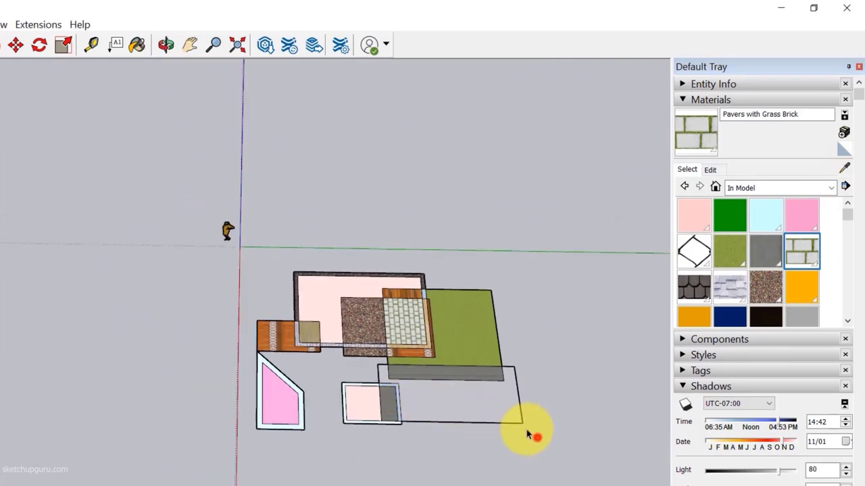
# Step: Delete the leftover edges of the large unfilled rectangle beside the grass and concrete faces
pyautogui.moveTo(537, 436); pyautogui.dragTo(438, 398)
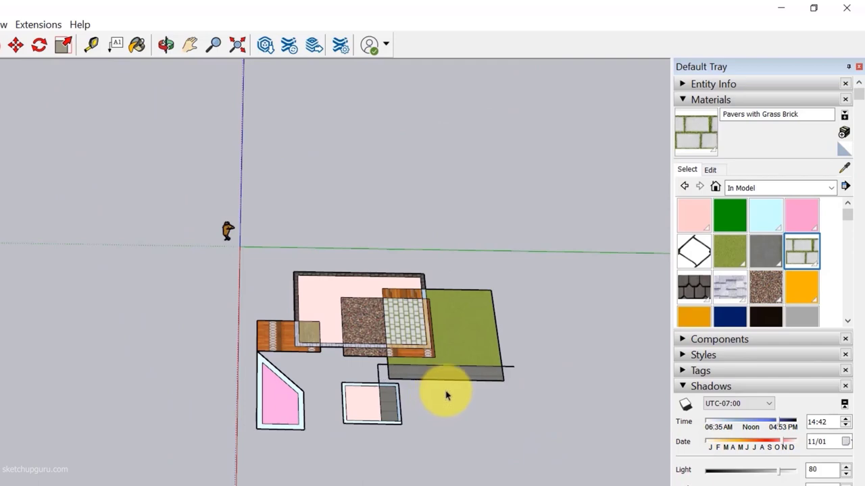
pyautogui.scroll(1, 521, 377)
pyautogui.scroll(4, 344, 372)
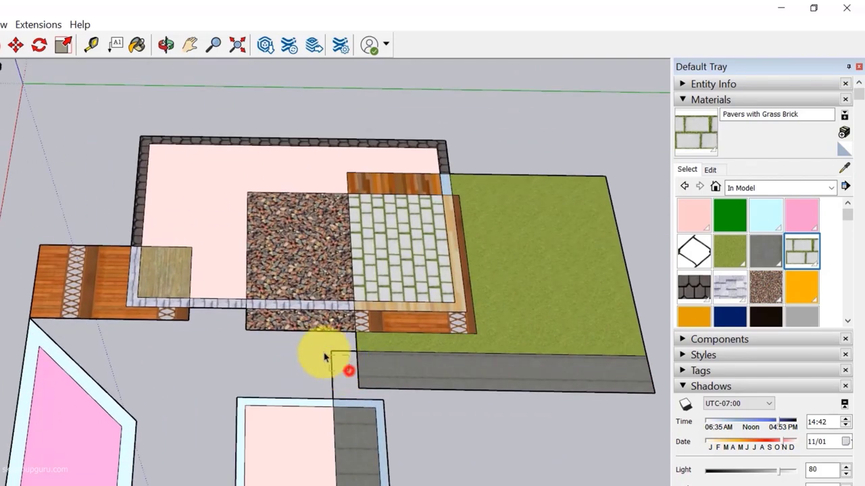
pyautogui.moveTo(324, 357)
pyautogui.mouseDown()
pyautogui.moveTo(286, 345)
pyautogui.moveTo(392, 360)
pyautogui.moveTo(318, 351)
pyautogui.mouseUp()
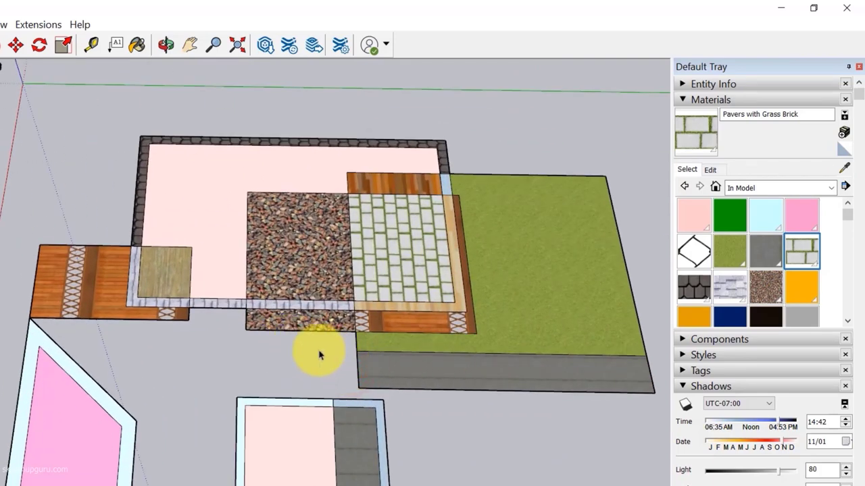
# Step: Purge the unused materials from the In Model collection and look through the remaining ones
pyautogui.scroll(-4, 290, 347)
pyautogui.scroll(-5, 777, 297)
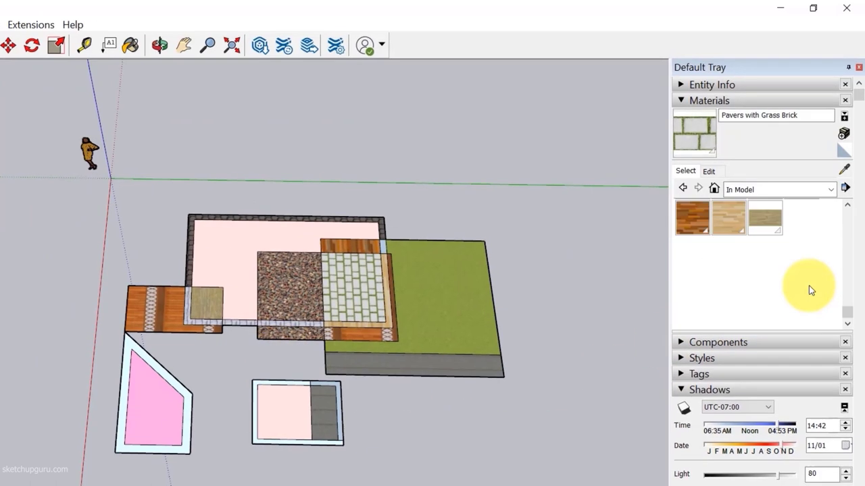
pyautogui.scroll(3, 794, 224)
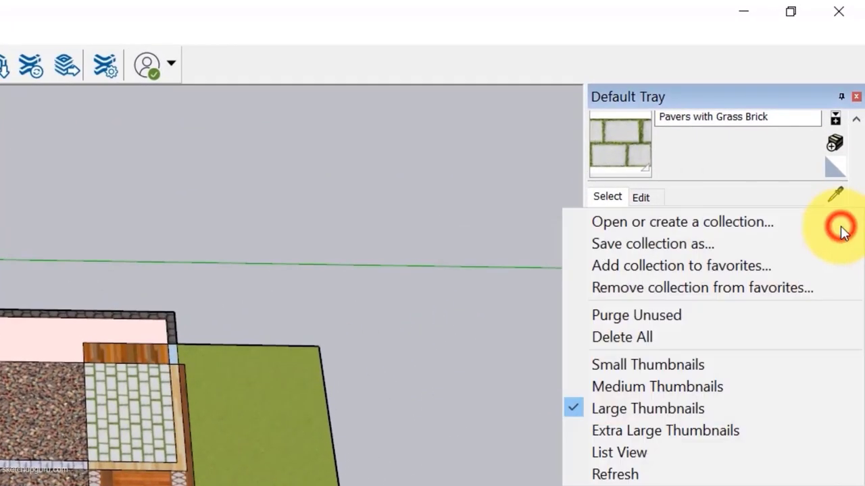
pyautogui.click(699, 318)
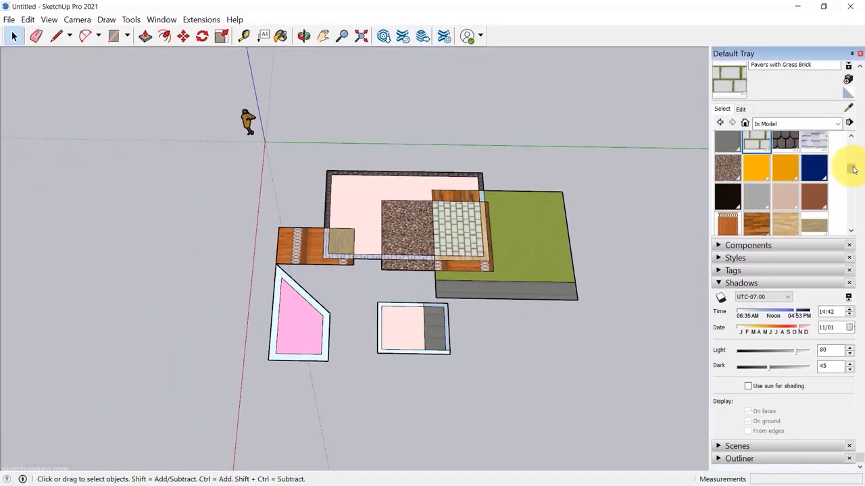
pyautogui.scroll(-1, 853, 170)
pyautogui.scroll(3, 854, 170)
pyautogui.scroll(4, 531, 180)
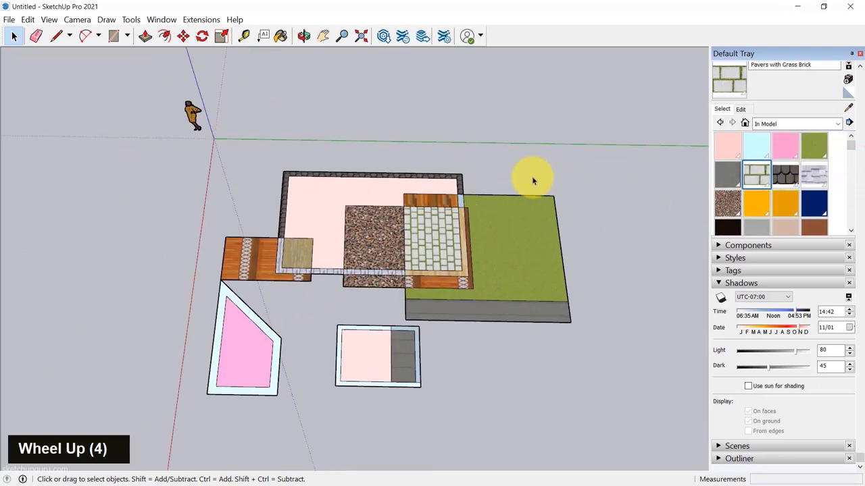
pyautogui.scroll(-2, 531, 218)
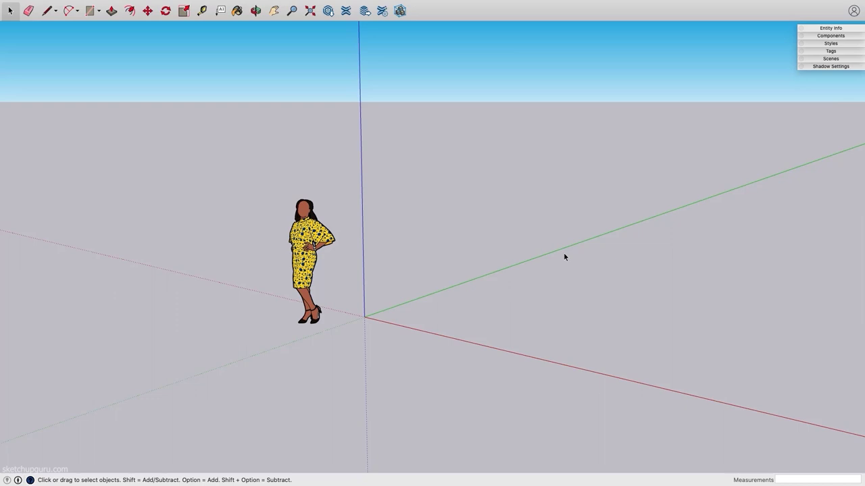
# Step: Activate the Paint Bucket, close and reopen its Colors window, and place that window over the drawing area
pyautogui.press('b')
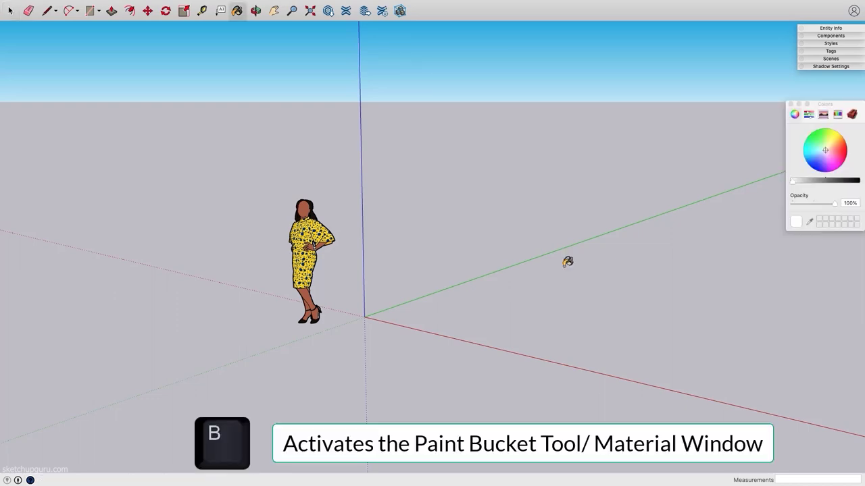
pyautogui.click(791, 105)
pyautogui.click(245, 4)
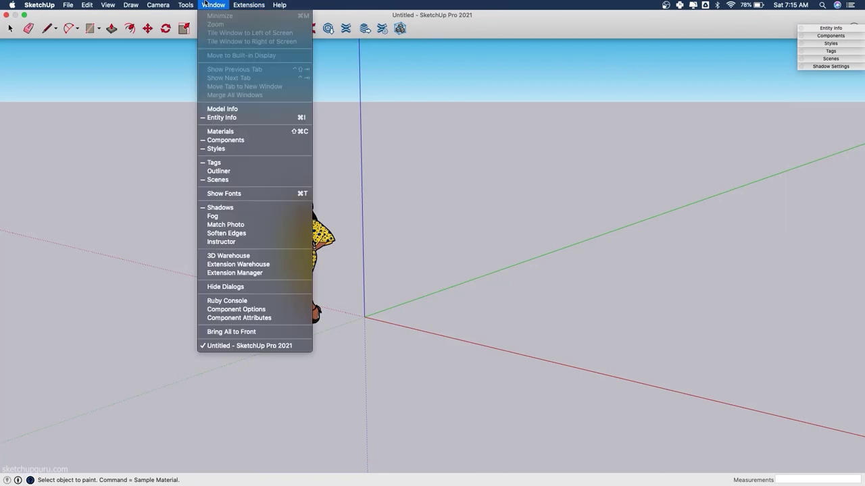
pyautogui.click(221, 131)
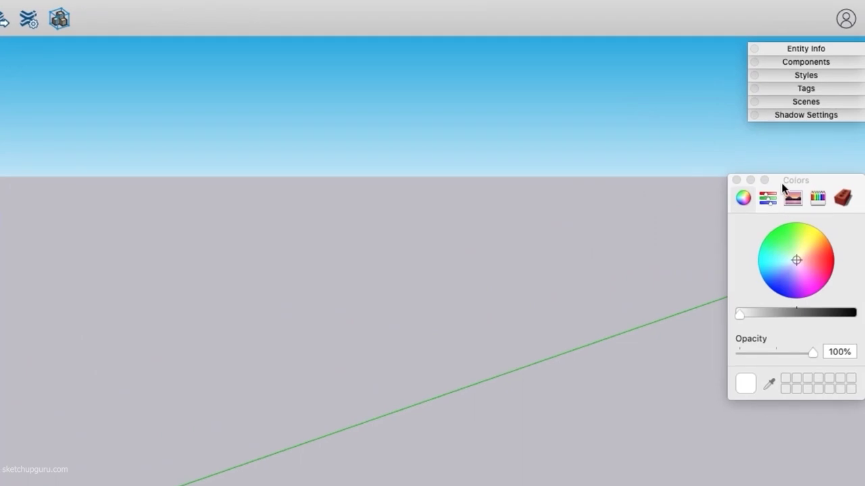
pyautogui.moveTo(816, 109); pyautogui.dragTo(725, 86)
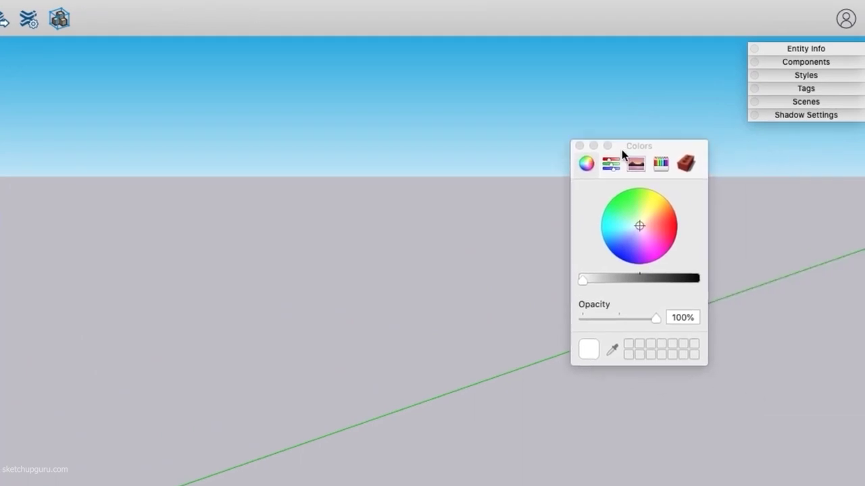
# Step: Examine the color sliders, image palette and pencil pickers of the Colors window, trying several pencil colors
pyautogui.click(610, 166)
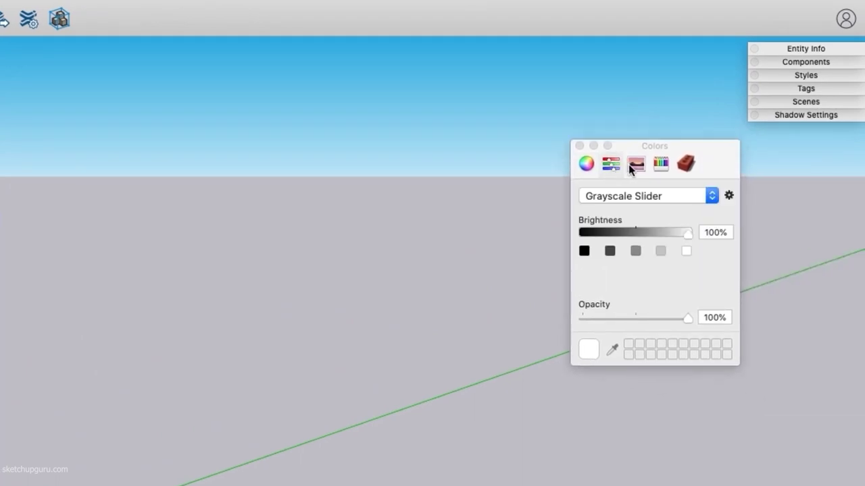
pyautogui.click(633, 167)
pyautogui.click(685, 166)
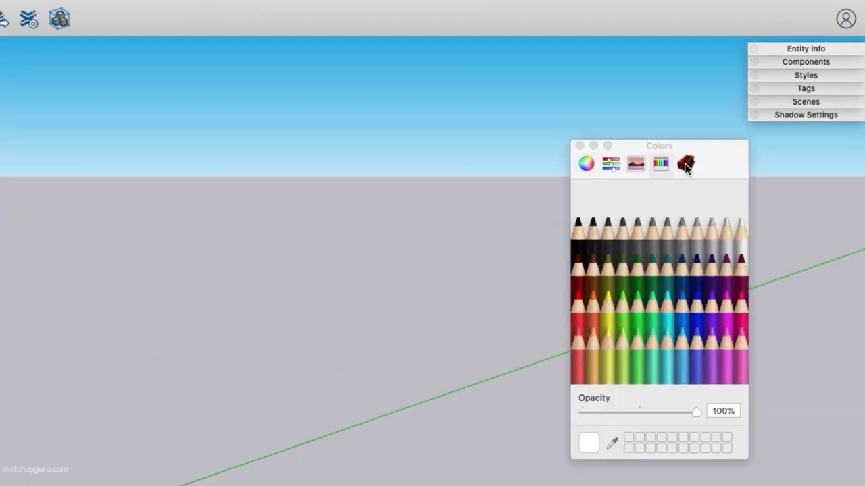
pyautogui.click(686, 166)
pyautogui.click(661, 164)
pyautogui.click(679, 228)
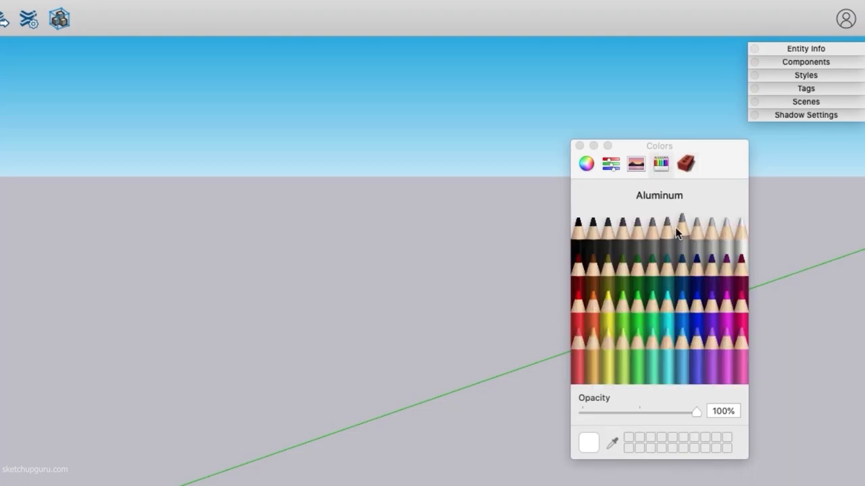
pyautogui.click(610, 245)
pyautogui.click(604, 304)
pyautogui.click(593, 304)
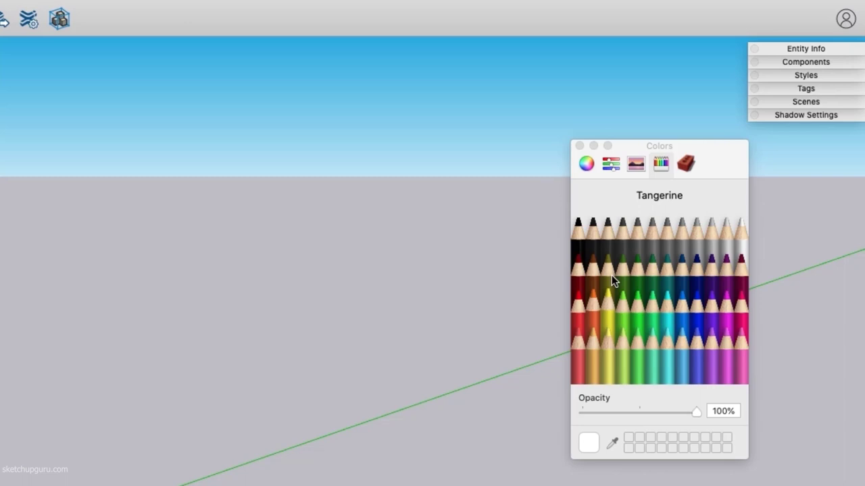
# Step: Show the texture palettes and look through the list of available material collections
pyautogui.click(688, 165)
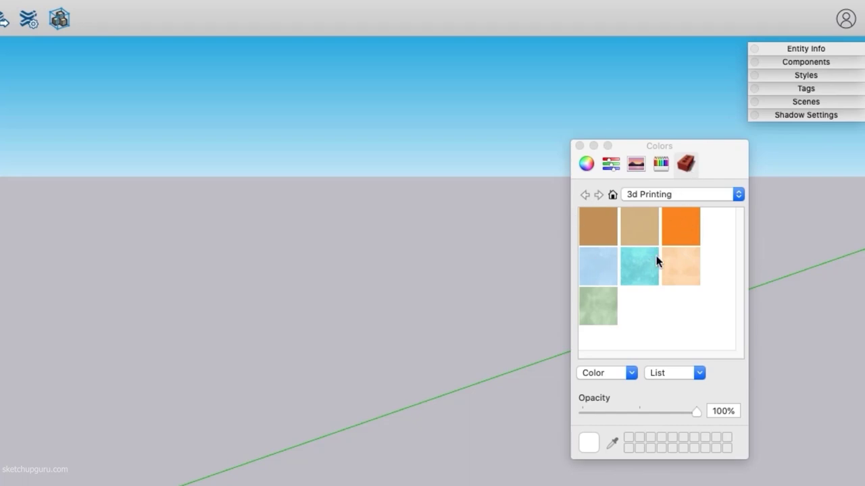
pyautogui.click(738, 194)
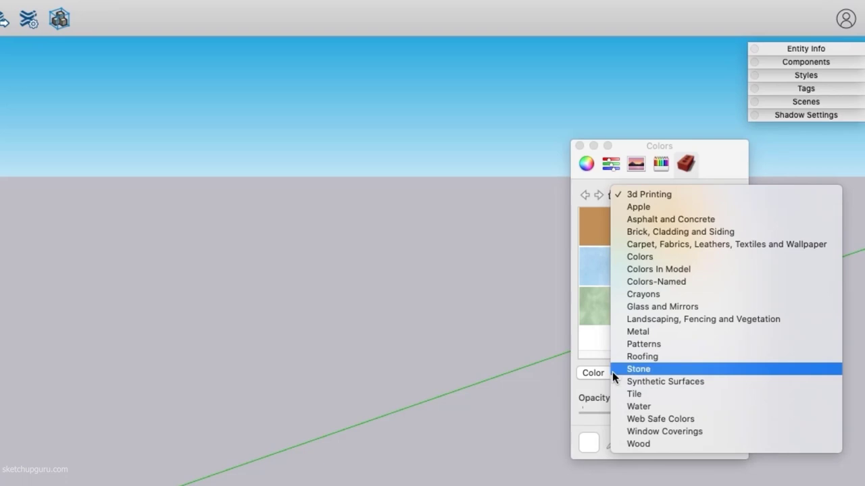
pyautogui.click(589, 347)
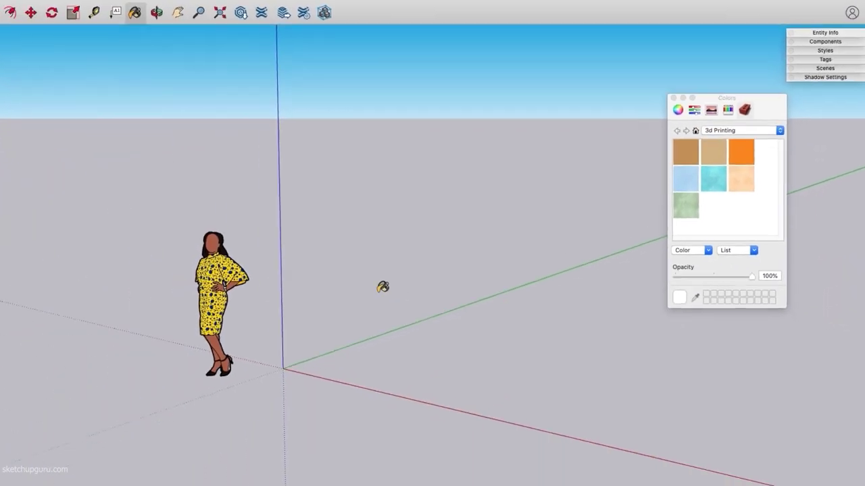
# Step: Draw a rectangle of about 8' by 11' 8" on the ground plane near the origin
pyautogui.press('r')
pyautogui.click(392, 304)
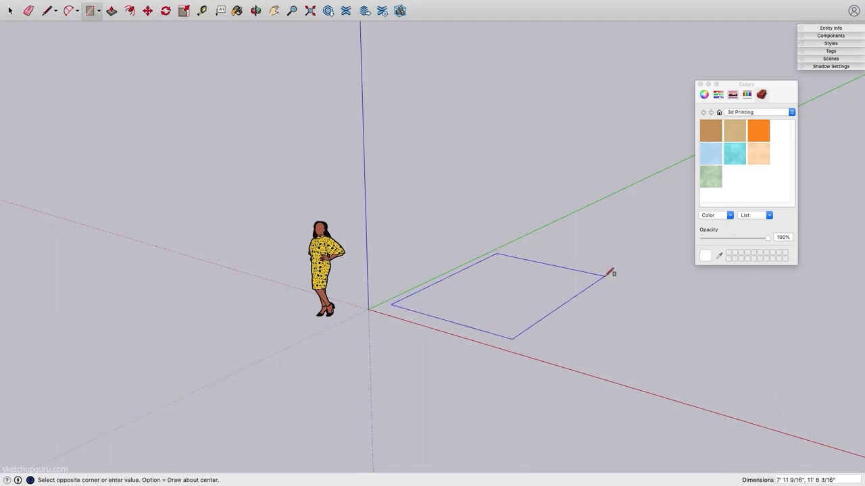
pyautogui.click(605, 276)
pyautogui.press('space')
# Step: Draw both diagonals of the rectangle with the Line tool, dividing it into four triangular faces
pyautogui.press('l')
pyautogui.click(498, 254)
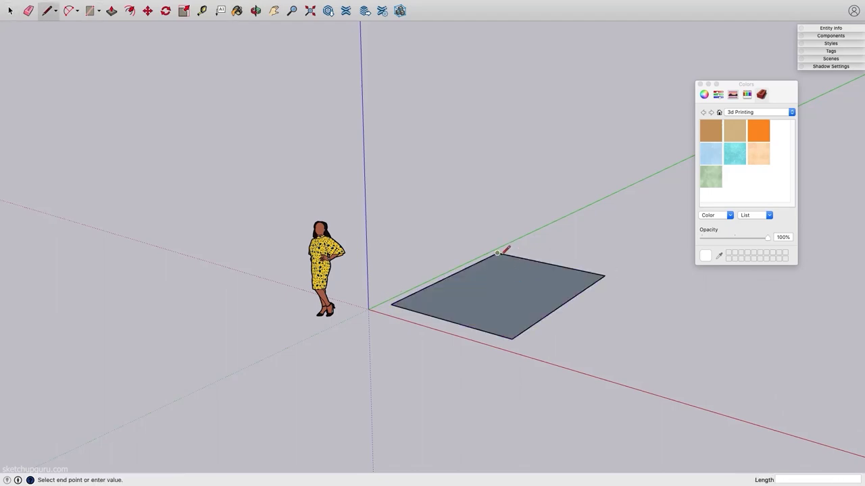
pyautogui.click(514, 338)
pyautogui.click(392, 304)
pyautogui.click(604, 276)
pyautogui.moveTo(604, 276); pyautogui.dragTo(539, 308, button='middle')
pyautogui.press('space')
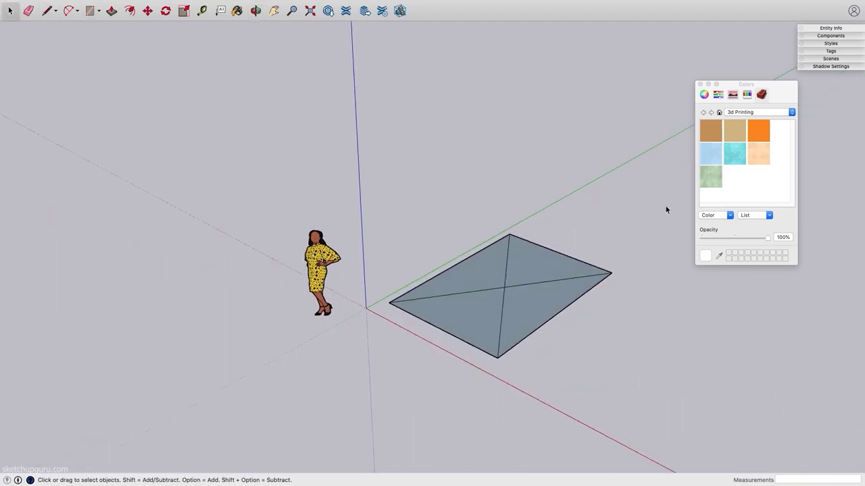
# Step: Paint the triangle at the rectangle's far end along the green axis with the mottled green 3d Printing material
pyautogui.click(708, 176)
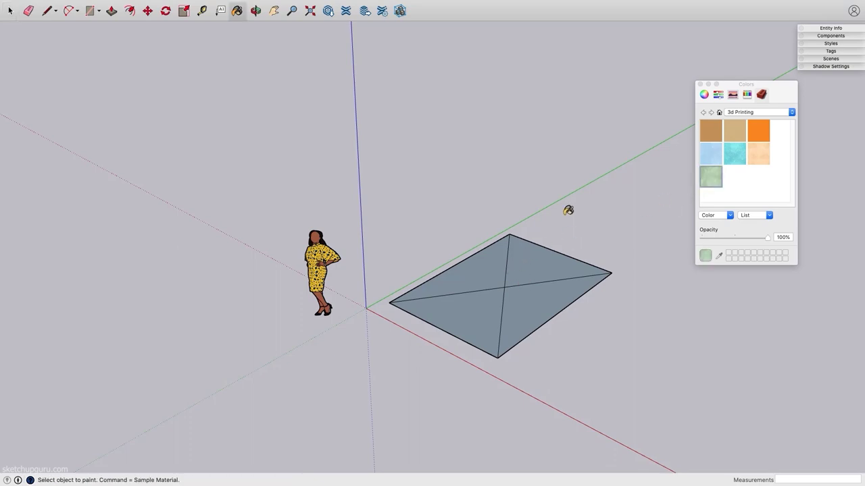
pyautogui.click(538, 251)
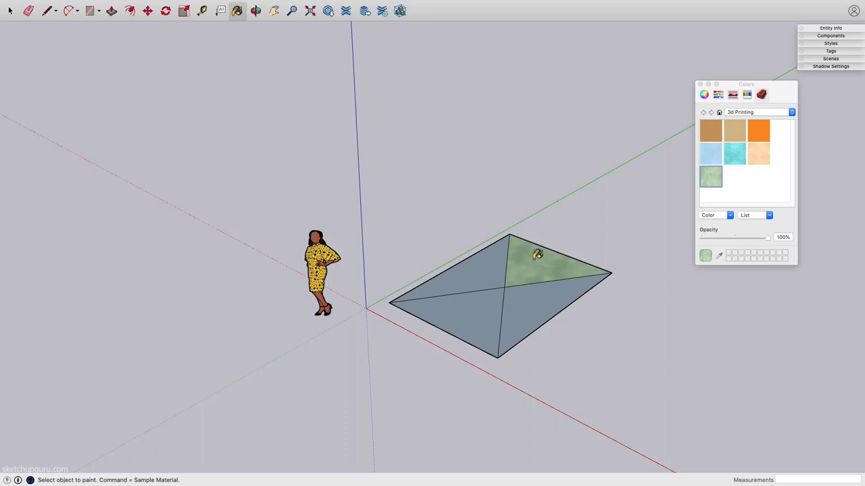
pyautogui.moveTo(532, 280); pyautogui.dragTo(502, 287, button='middle')
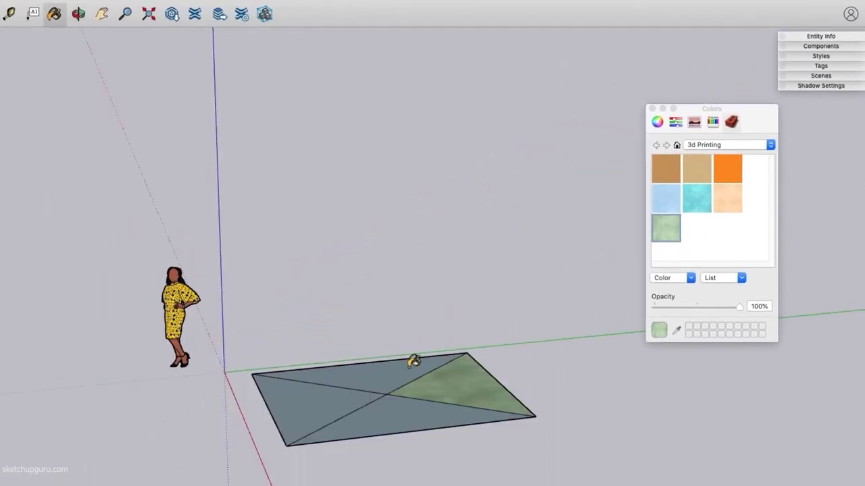
pyautogui.moveTo(429, 389); pyautogui.dragTo(562, 379, button='middle')
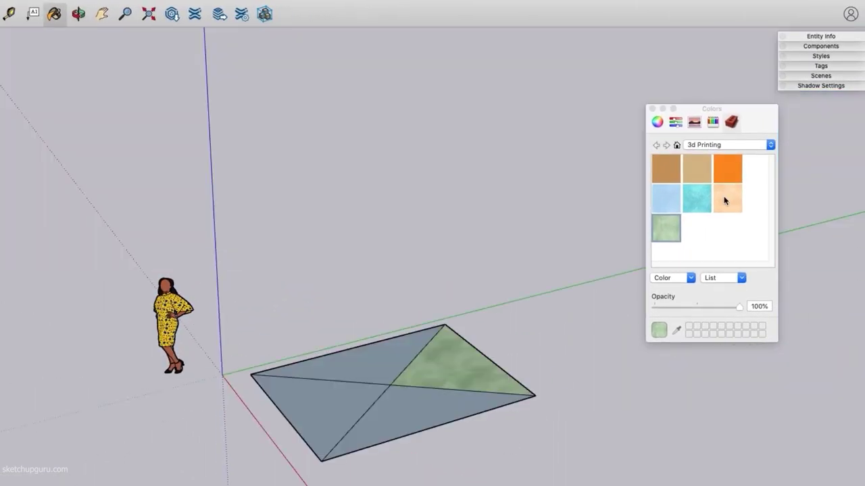
# Step: Using pencil colors, paint the triangle farthest from the green axis dark green and the one beside that axis Maraschino red
pyautogui.click(770, 146)
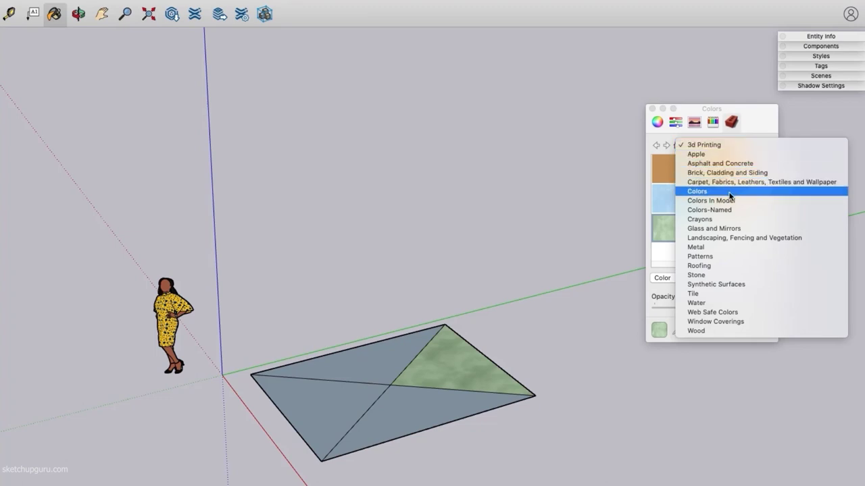
pyautogui.click(727, 144)
pyautogui.click(713, 122)
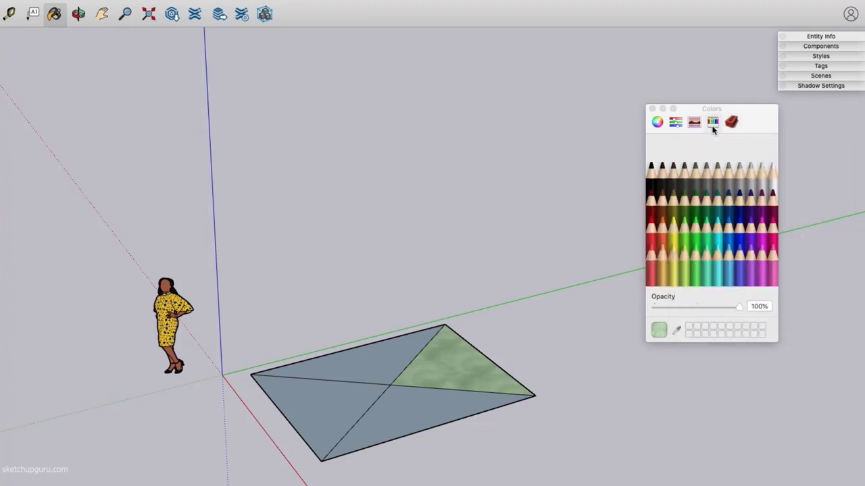
pyautogui.click(707, 202)
pyautogui.click(410, 411)
pyautogui.click(650, 229)
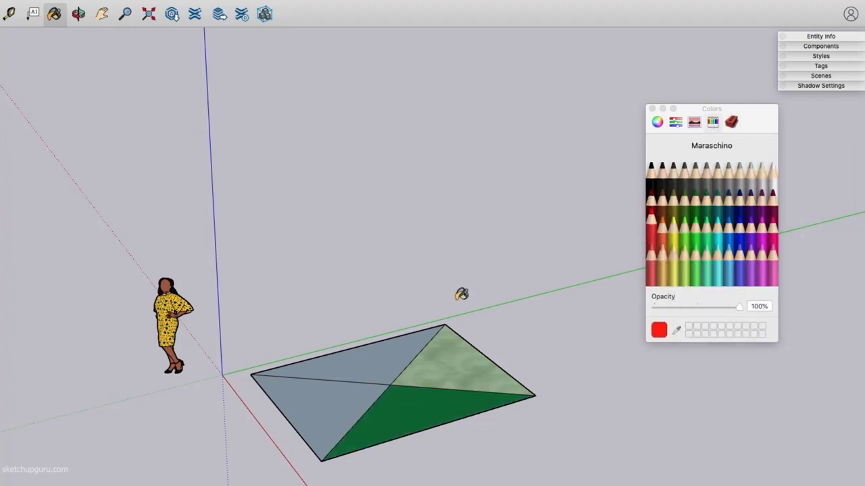
pyautogui.click(398, 353)
# Step: Pick a light green on the color wheel and return to the pencil colors
pyautogui.click(656, 122)
pyautogui.click(689, 169)
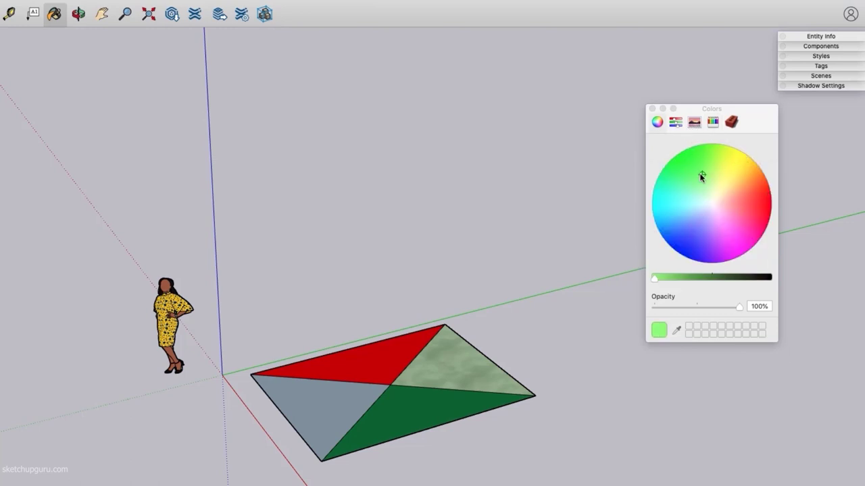
pyautogui.click(712, 121)
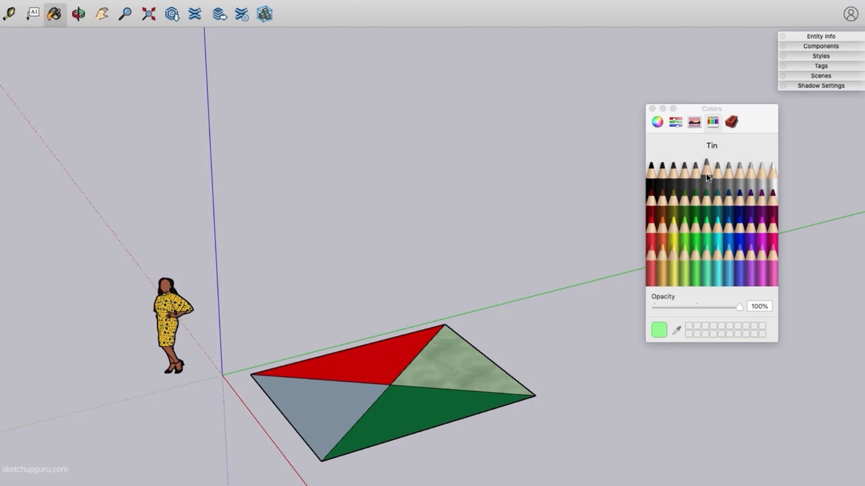
# Step: Show the Colors In Model collection and look through the colors used in the model
pyautogui.click(731, 122)
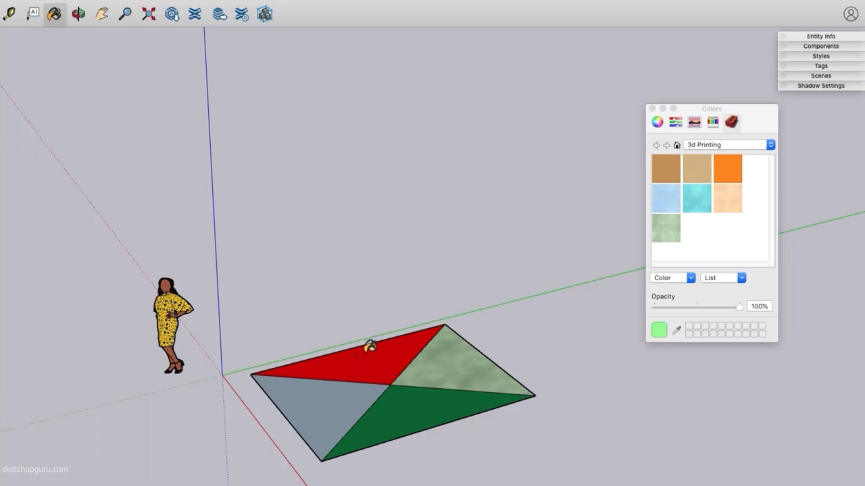
pyautogui.click(677, 146)
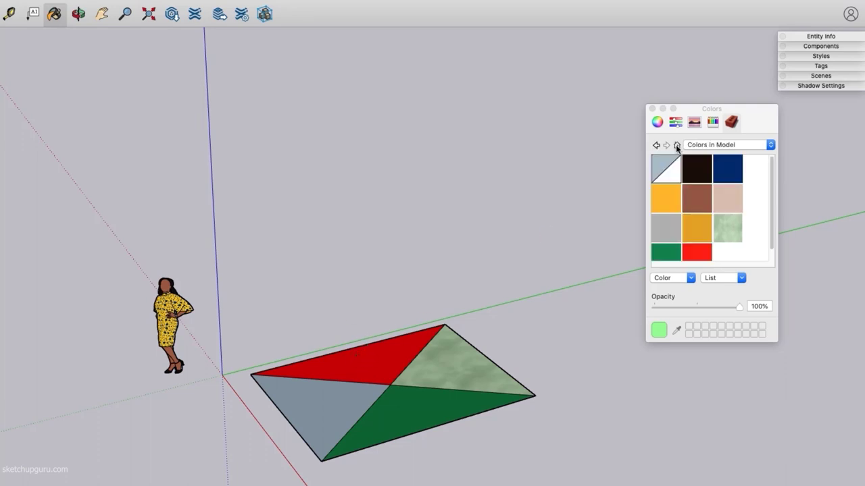
pyautogui.scroll(-1, 706, 256)
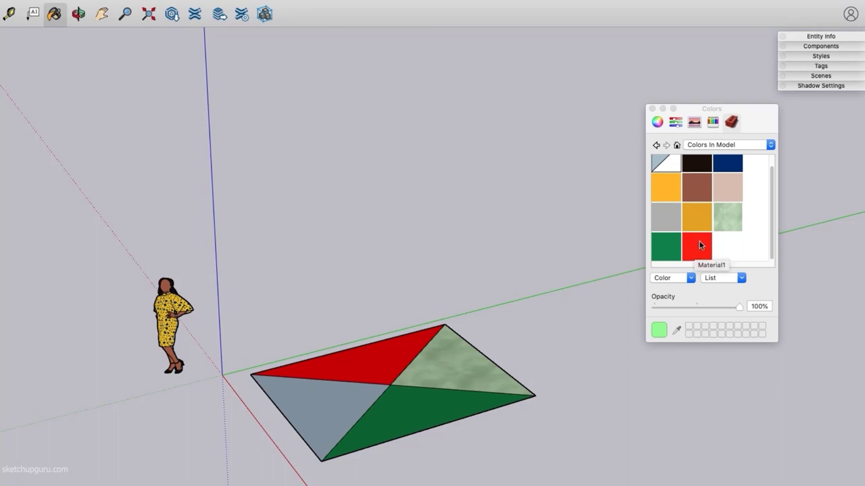
pyautogui.scroll(1, 690, 202)
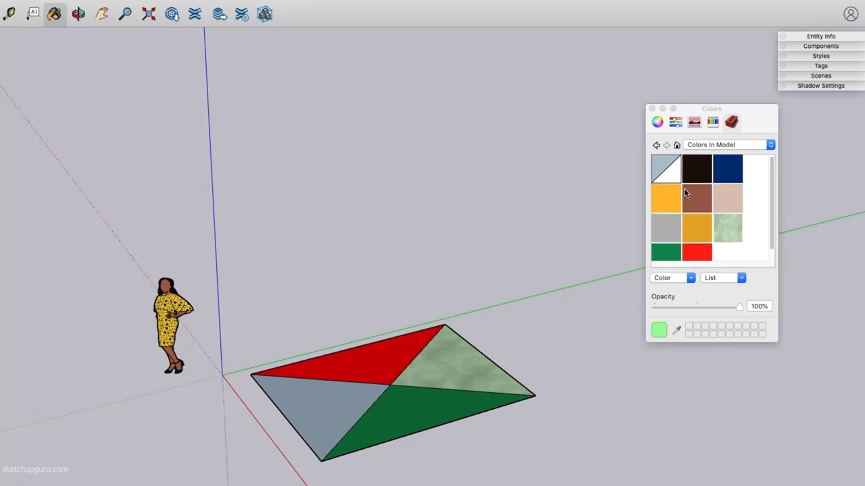
# Step: Paint the remaining unpainted gray triangle with the Aqua pencil color
pyautogui.scroll(-1, 676, 193)
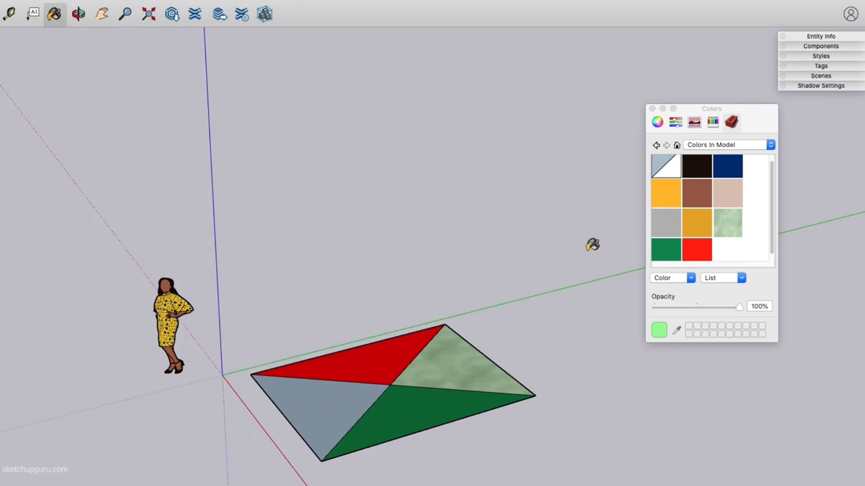
pyautogui.click(713, 122)
pyautogui.click(728, 220)
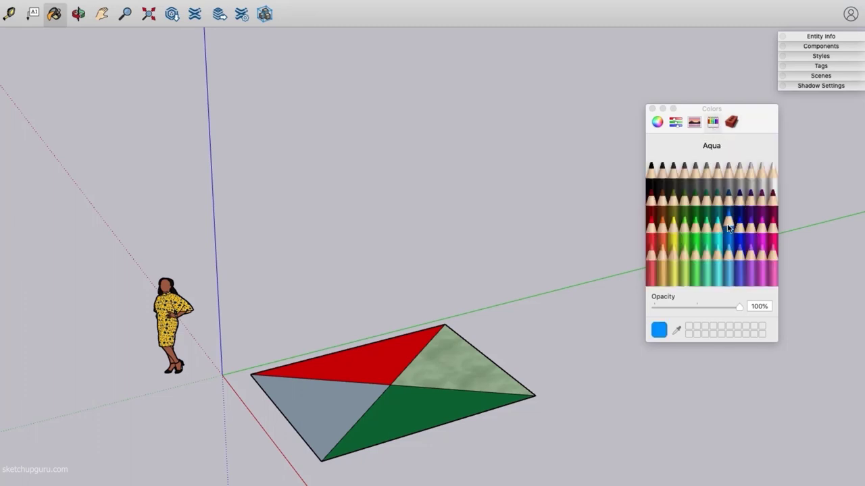
pyautogui.click(317, 413)
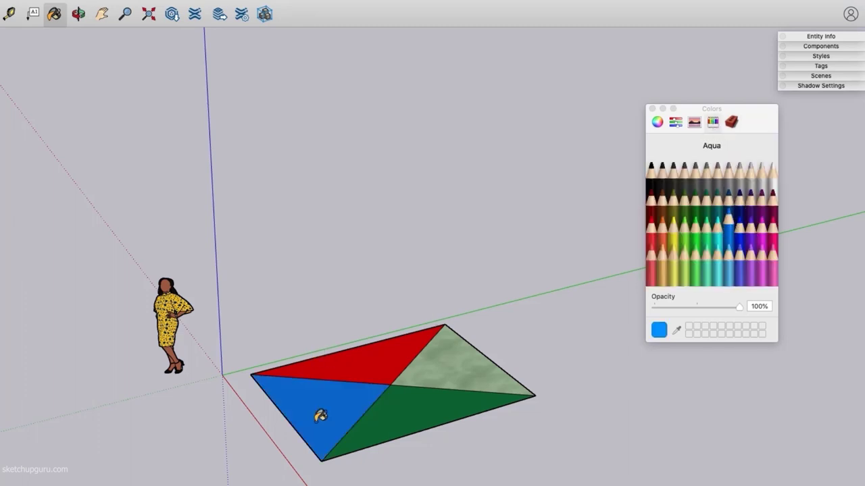
# Step: Open the orange Sumele_Dress2 material from Colors In Model for editing, and enlarge and move the materials window
pyautogui.click(731, 123)
pyautogui.moveTo(771, 172); pyautogui.dragTo(772, 180)
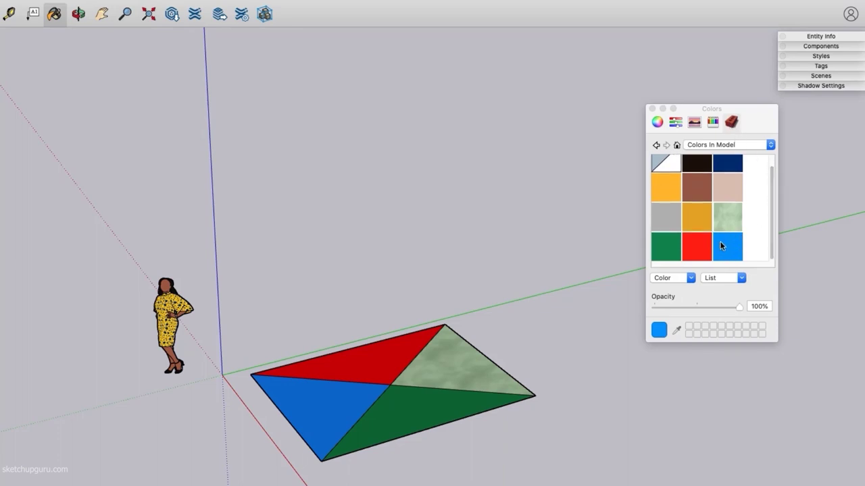
pyautogui.click(696, 217)
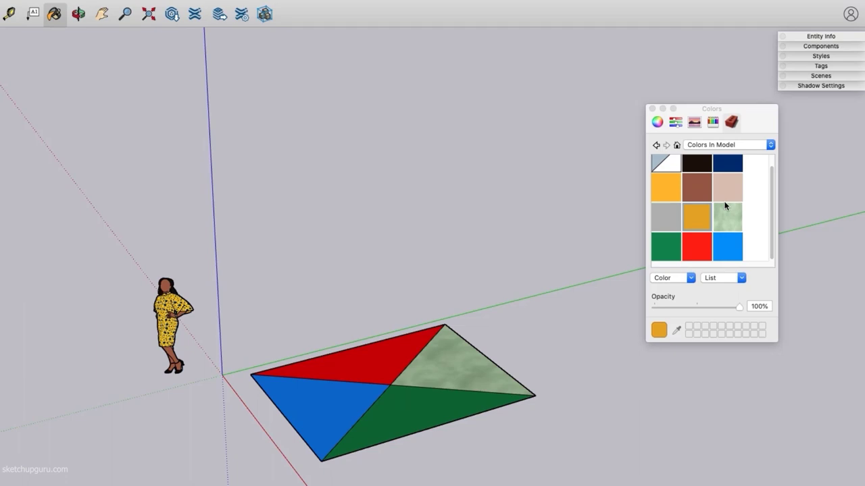
pyautogui.click(673, 277)
pyautogui.click(671, 289)
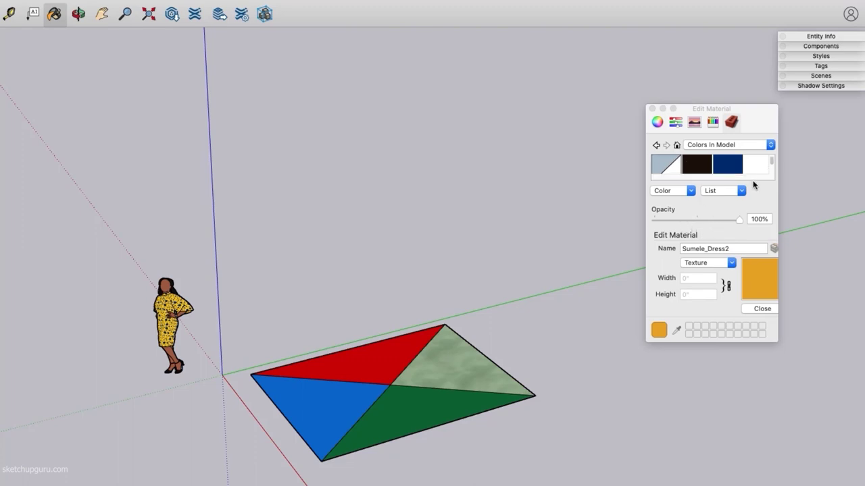
pyautogui.moveTo(760, 342); pyautogui.dragTo(756, 463)
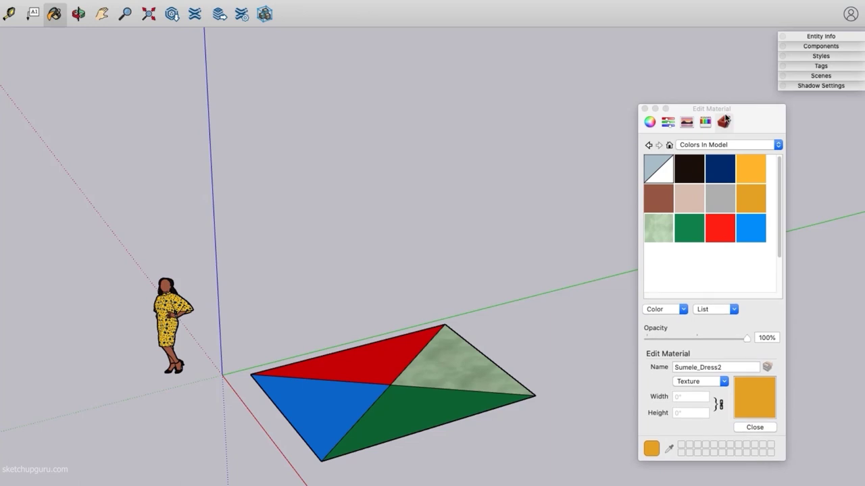
pyautogui.moveTo(735, 117); pyautogui.dragTo(804, 118)
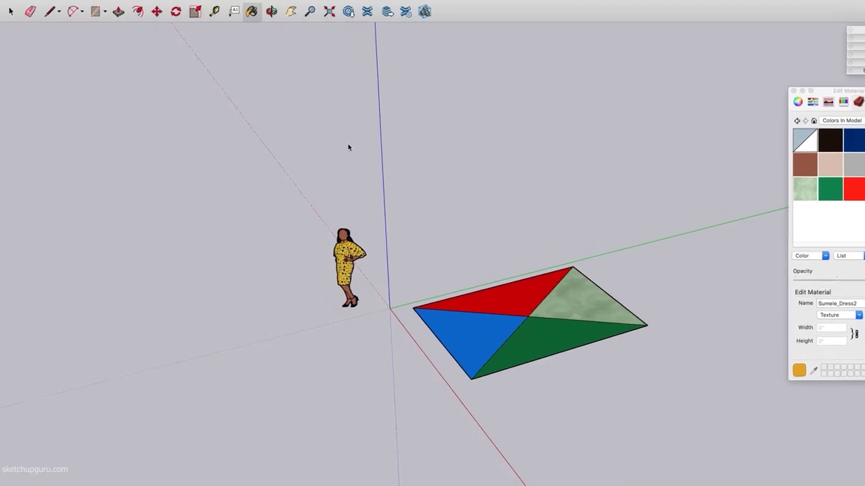
# Step: Show the V-Ray Objects and V-Ray Lights tool palettes and stack them along the edge of the drawing area
pyautogui.click(170, 7)
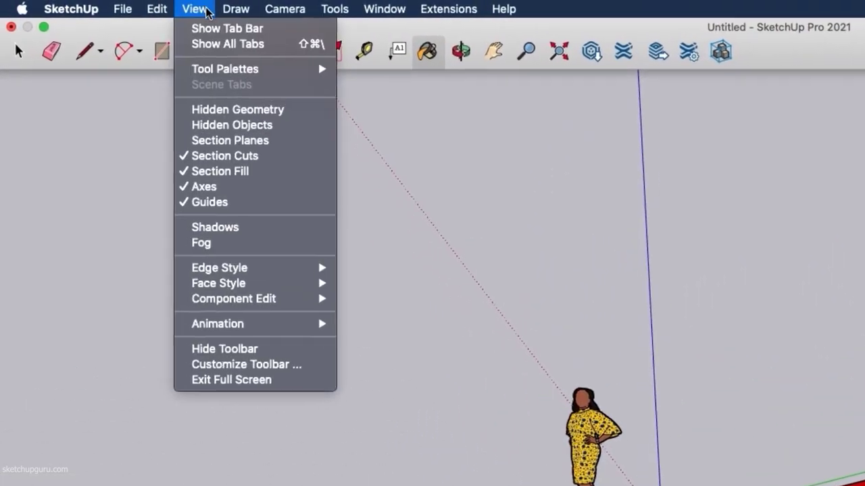
pyautogui.moveTo(221, 69)
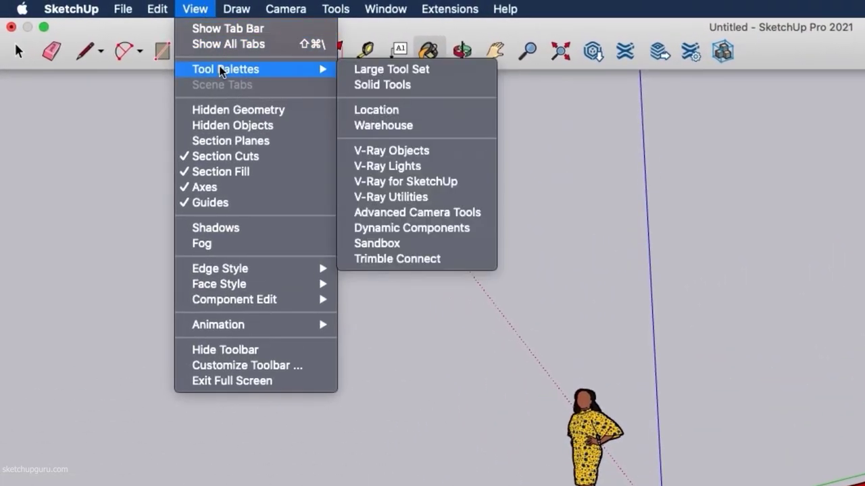
pyautogui.click(408, 144)
pyautogui.click(195, 8)
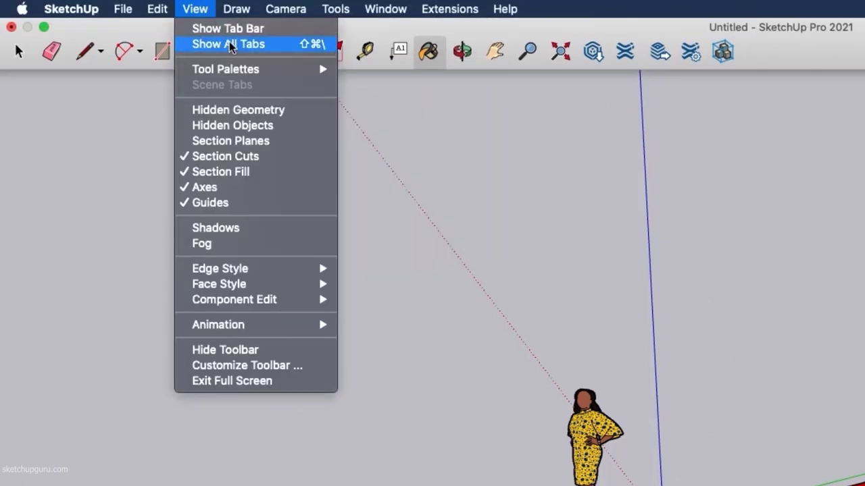
pyautogui.moveTo(223, 69)
pyautogui.click(387, 166)
pyautogui.moveTo(204, 100); pyautogui.dragTo(10, 68)
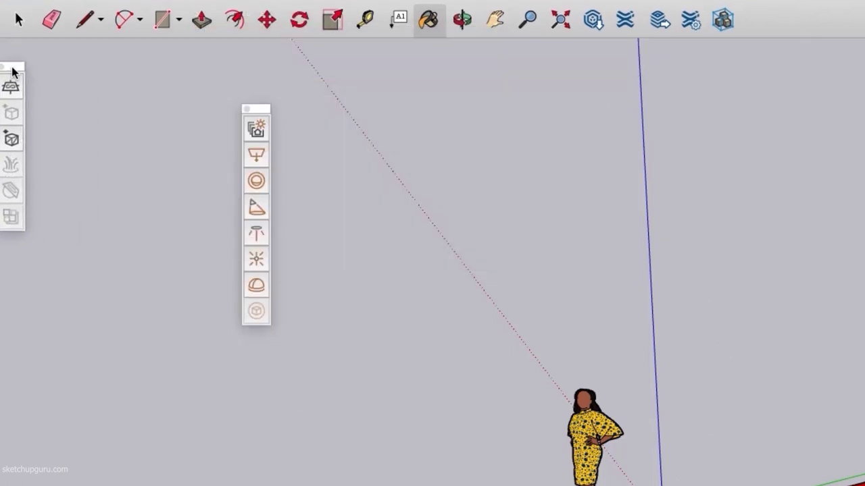
pyautogui.moveTo(250, 109); pyautogui.dragTo(19, 217)
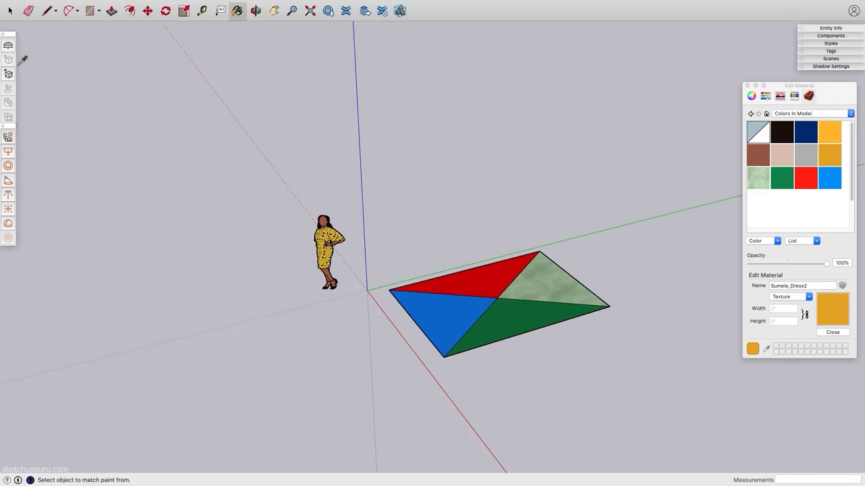
# Step: Show the V-Ray for SketchUp tool palette and move the V-Ray Lights palette further into the drawing area
pyautogui.click(133, 6)
pyautogui.click(160, 131)
pyautogui.moveTo(18, 250); pyautogui.dragTo(86, 323)
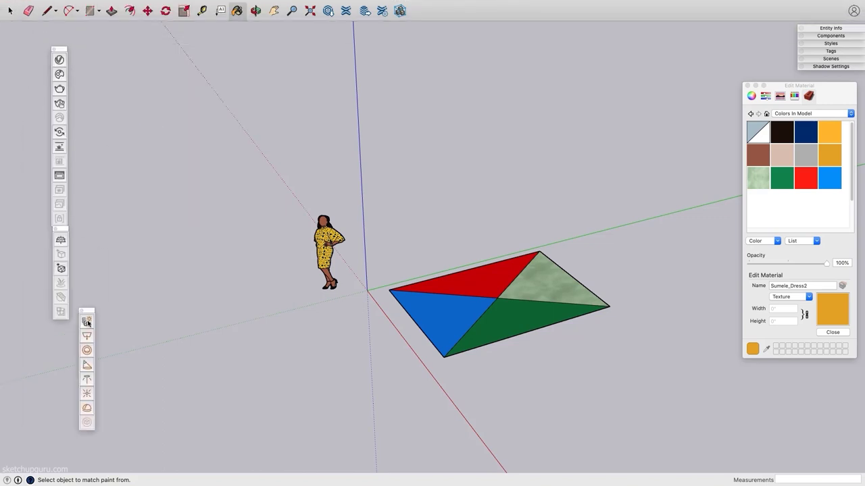
pyautogui.press('space')
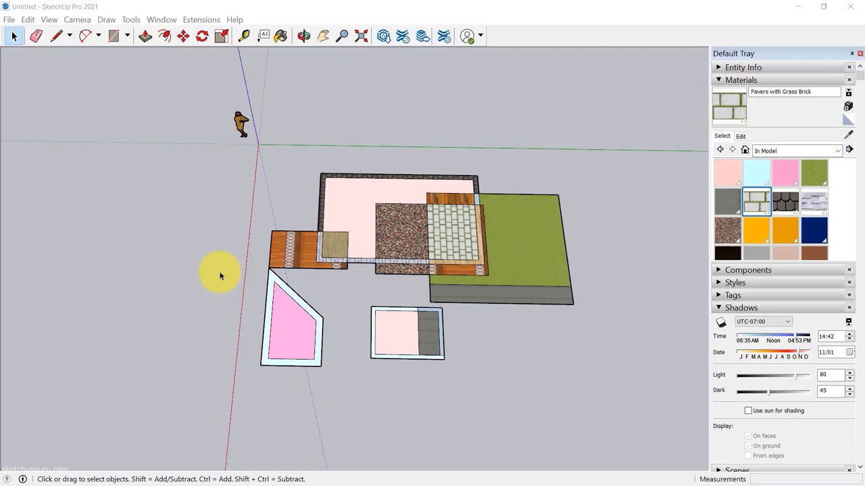
# Step: Extrude the wood-textured face beside the pink polygon up 15' with Push/Pull
pyautogui.moveTo(228, 291); pyautogui.dragTo(489, 216, button='middle')
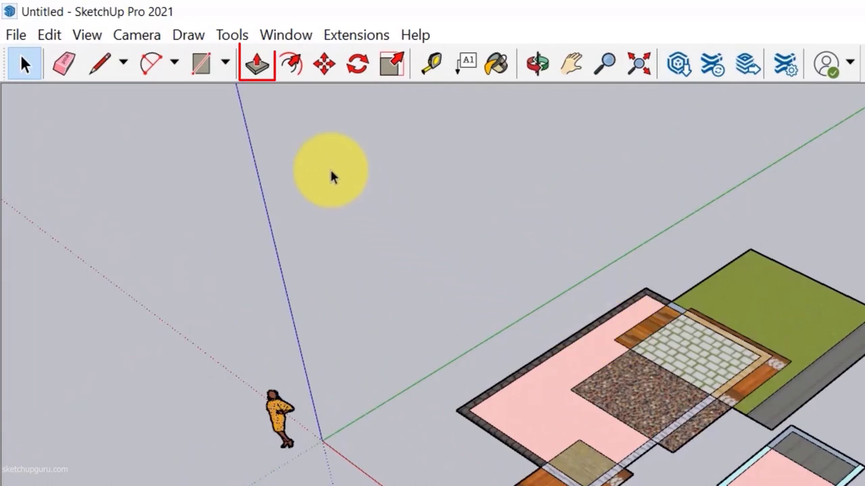
pyautogui.click(259, 67)
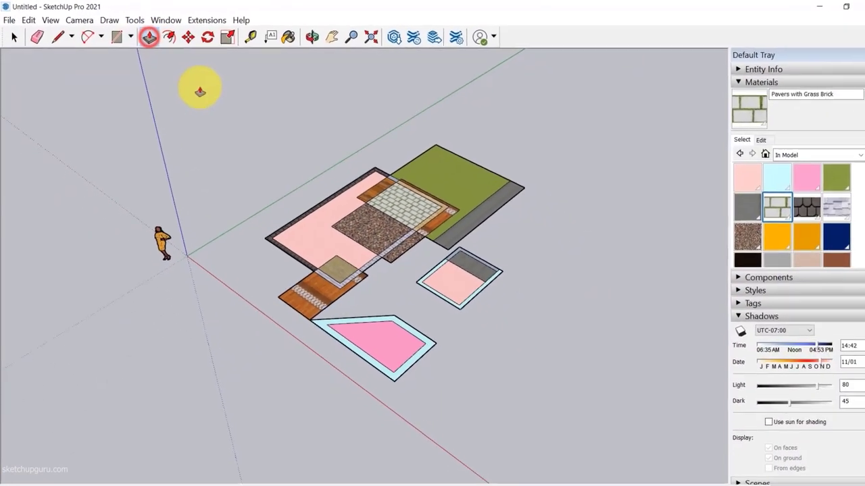
pyautogui.press('p')
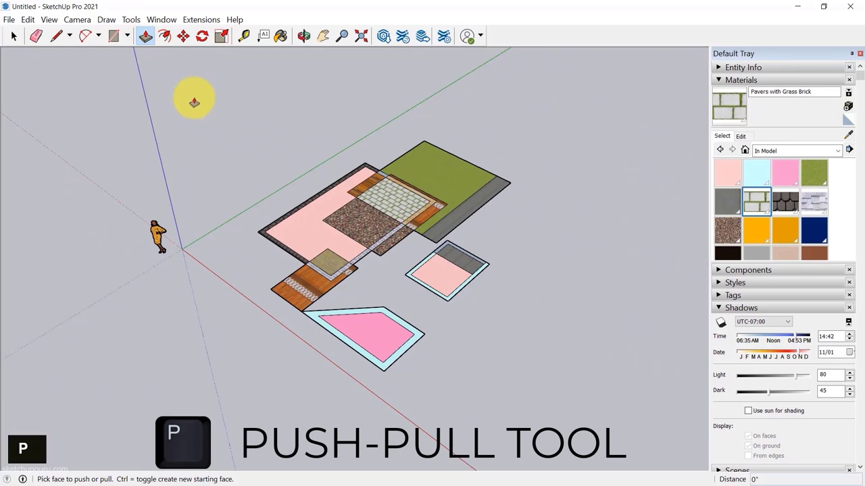
pyautogui.scroll(6, 266, 228)
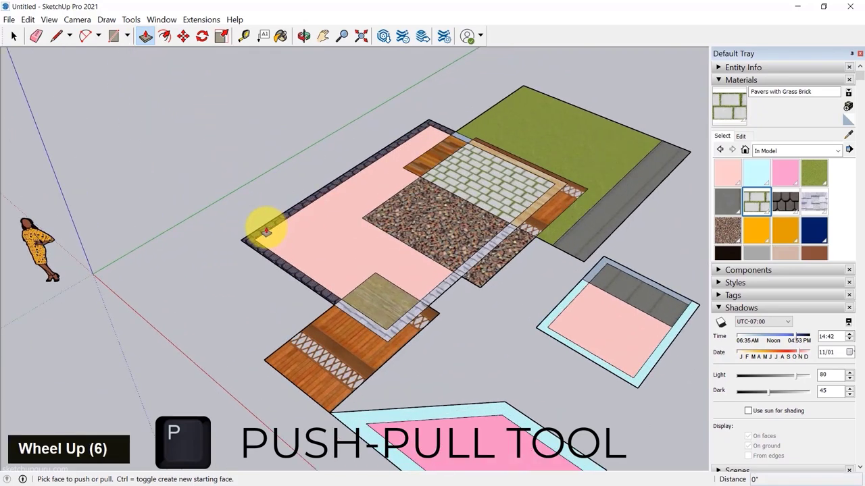
pyautogui.scroll(4, 323, 392)
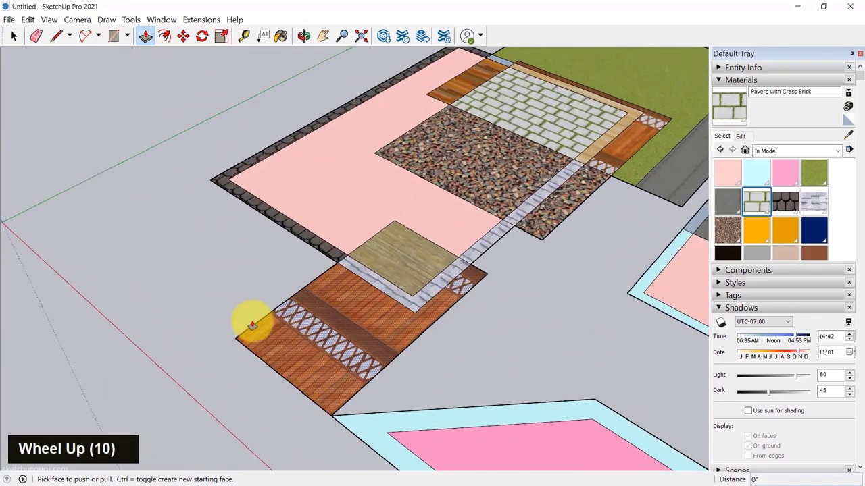
pyautogui.scroll(-4, 198, 286)
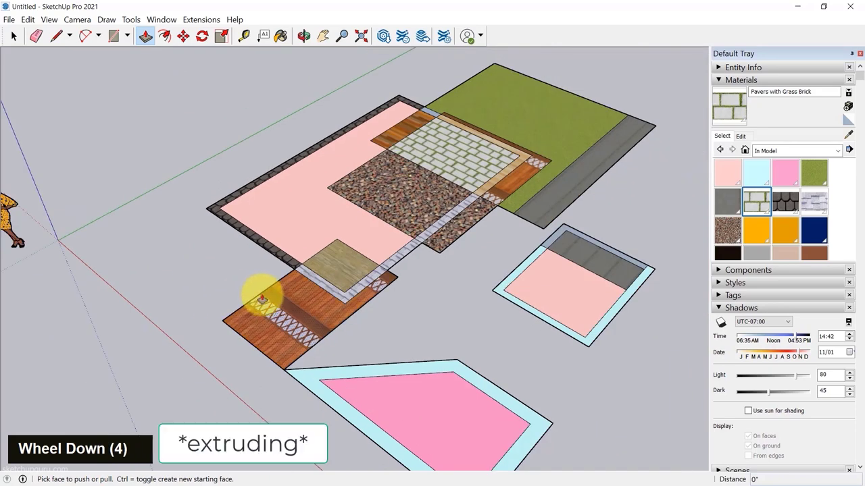
pyautogui.moveTo(262, 299); pyautogui.dragTo(173, 142)
pyautogui.scroll(-11, 193, 204)
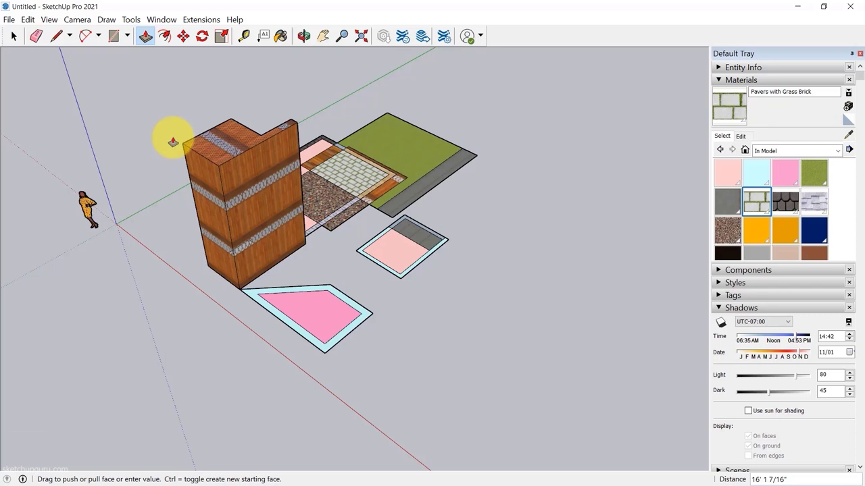
pyautogui.write('15')
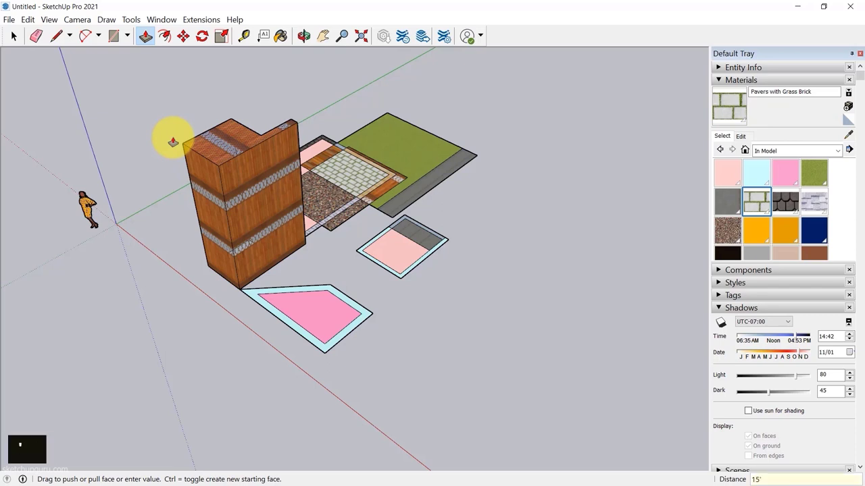
pyautogui.press('Return')
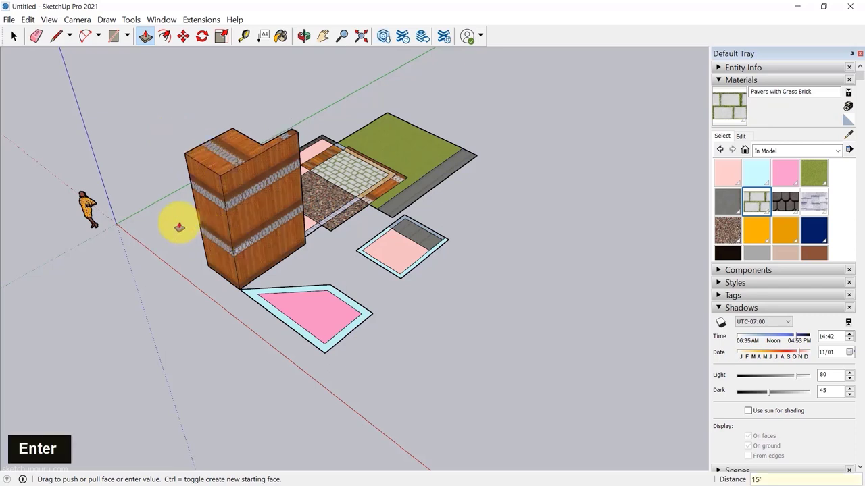
# Step: Pull the large light pink L-shaped face up about 4'
pyautogui.moveTo(179, 228); pyautogui.dragTo(210, 333, button='middle')
pyautogui.hotkey('ctrl', 'z')
pyautogui.click(208, 286)
pyautogui.click(196, 239)
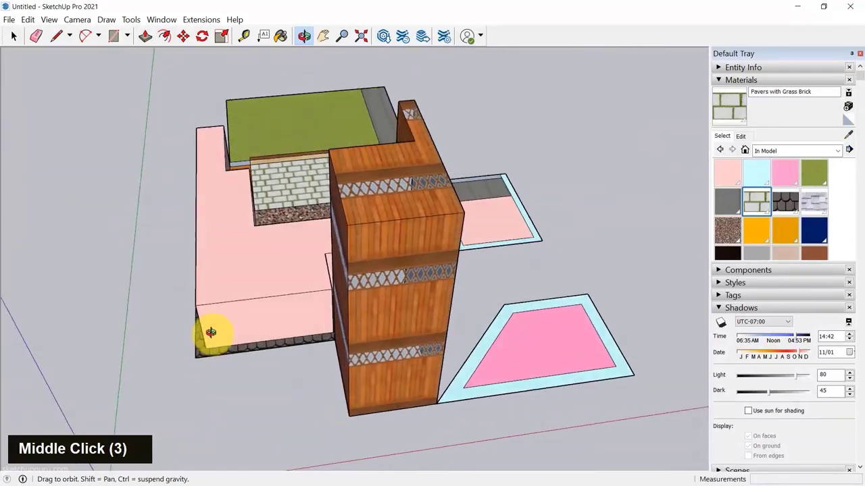
# Step: Extrude the green grass face up 20' with Push/Pull
pyautogui.scroll(4, 189, 222)
pyautogui.moveTo(189, 222); pyautogui.dragTo(347, 274, button='middle')
pyautogui.scroll(-7, 228, 251)
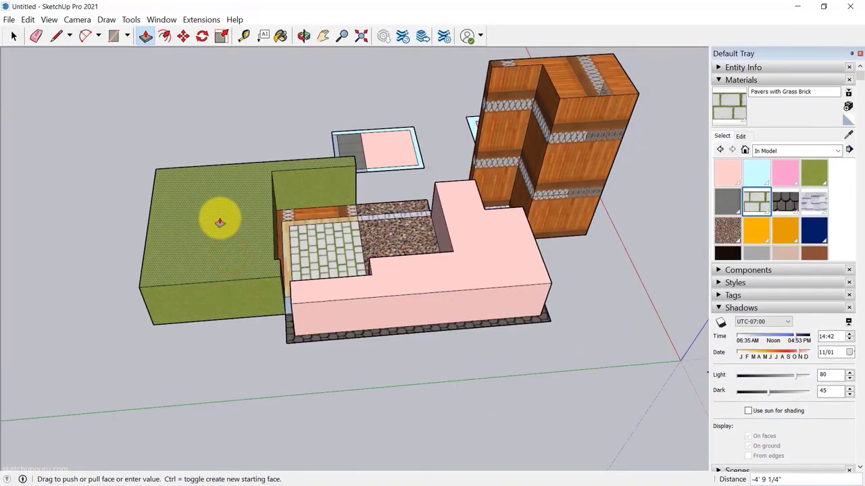
pyautogui.write('20')
pyautogui.press('Return')
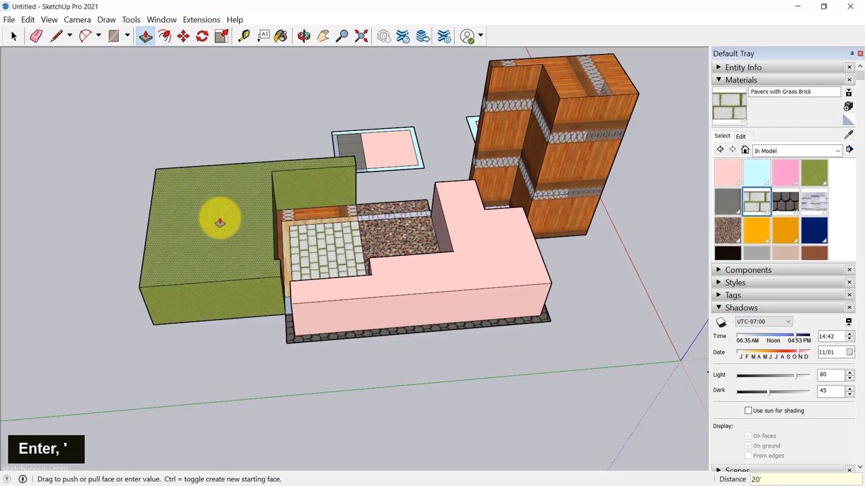
# Step: Pull the dark shingle border up level with the pink block's top, and raise it above that block
pyautogui.moveTo(525, 303); pyautogui.dragTo(428, 319, button='middle')
pyautogui.scroll(-6, 428, 319)
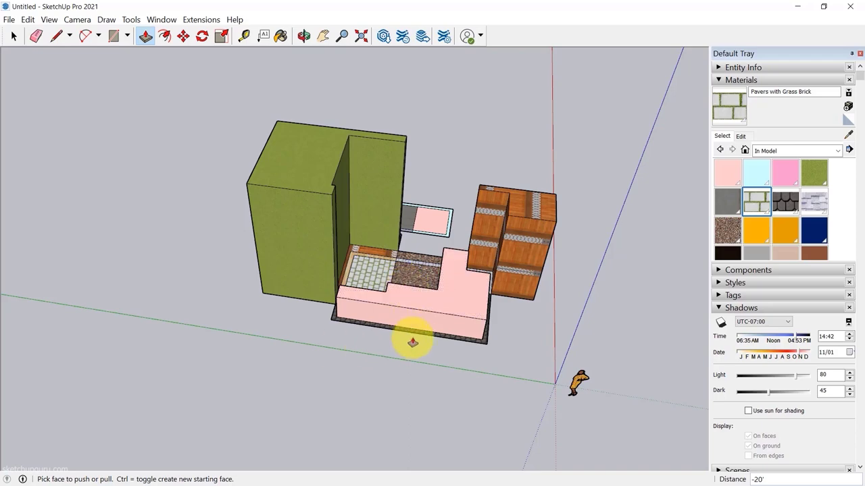
pyautogui.scroll(6, 517, 344)
pyautogui.moveTo(518, 344); pyautogui.dragTo(323, 357, button='middle')
pyautogui.scroll(6, 323, 357)
pyautogui.click(340, 358)
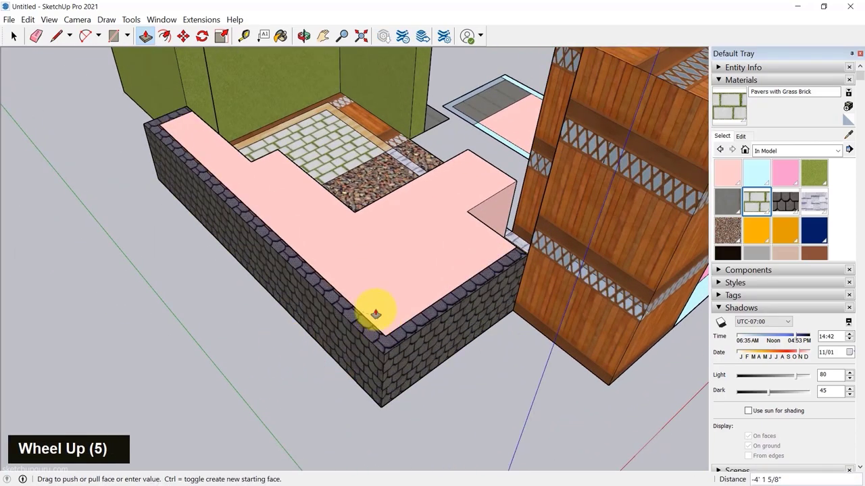
pyautogui.moveTo(365, 353); pyautogui.dragTo(280, 344, button='middle')
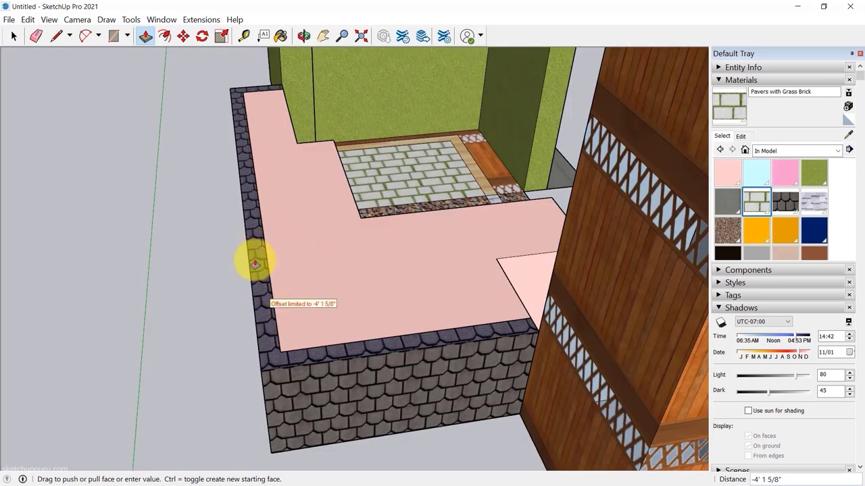
pyautogui.click(336, 311)
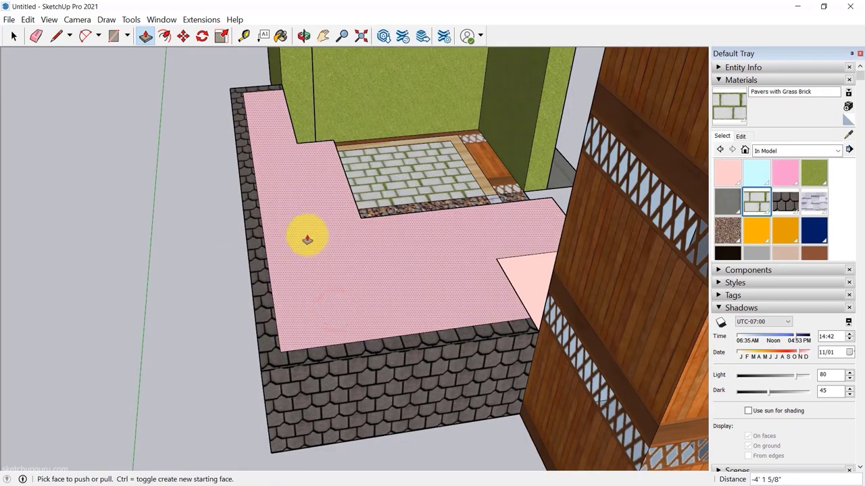
pyautogui.click(255, 266)
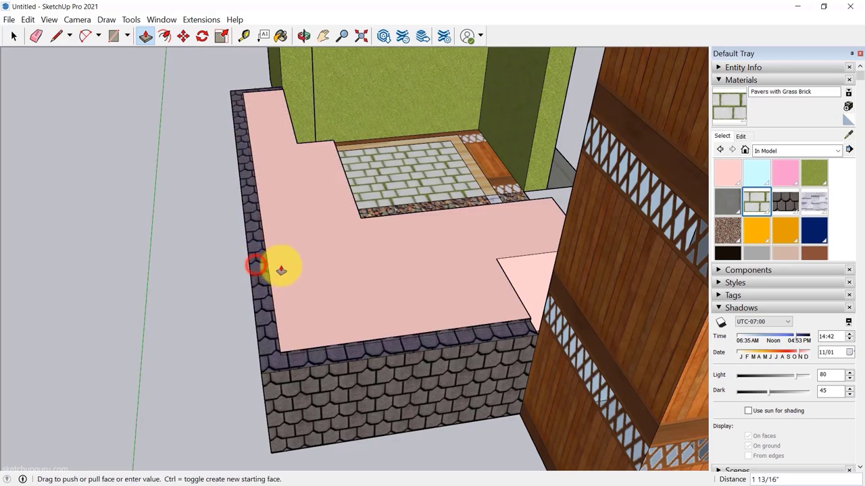
pyautogui.click(270, 183)
# Step: Pull the thin white stone strip crossing the pebble area up about 8'
pyautogui.scroll(-5, 282, 222)
pyautogui.moveTo(485, 237); pyautogui.dragTo(128, 286, button='middle')
pyautogui.scroll(5, 411, 275)
pyautogui.scroll(3, 411, 275)
pyautogui.click(439, 275)
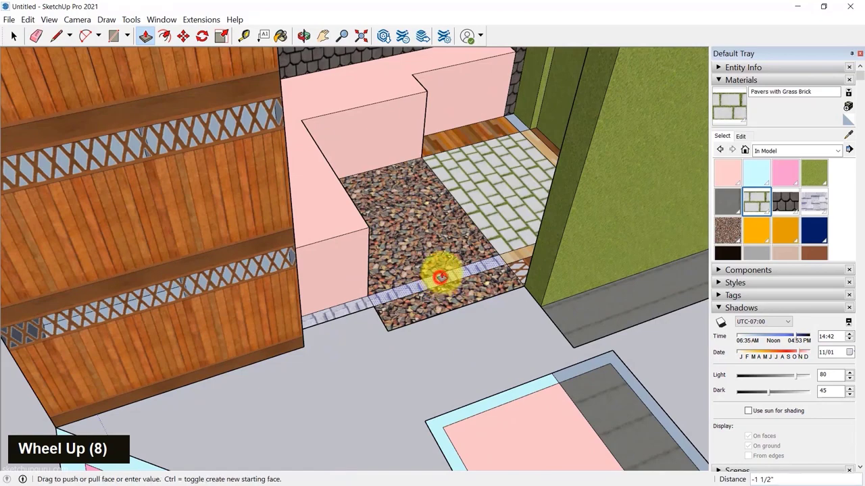
pyautogui.click(360, 127)
# Step: Pull the short stone strip next to the wooden block up about 4'
pyautogui.scroll(-5, 359, 127)
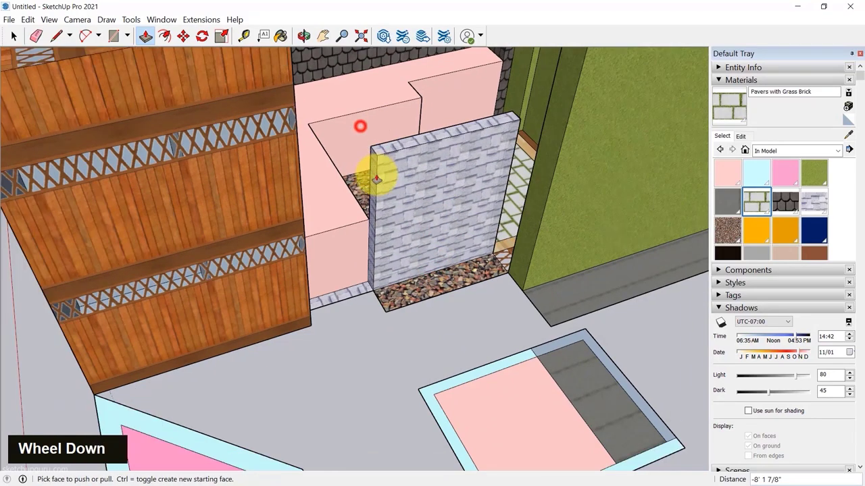
pyautogui.click(345, 267)
pyautogui.click(439, 164)
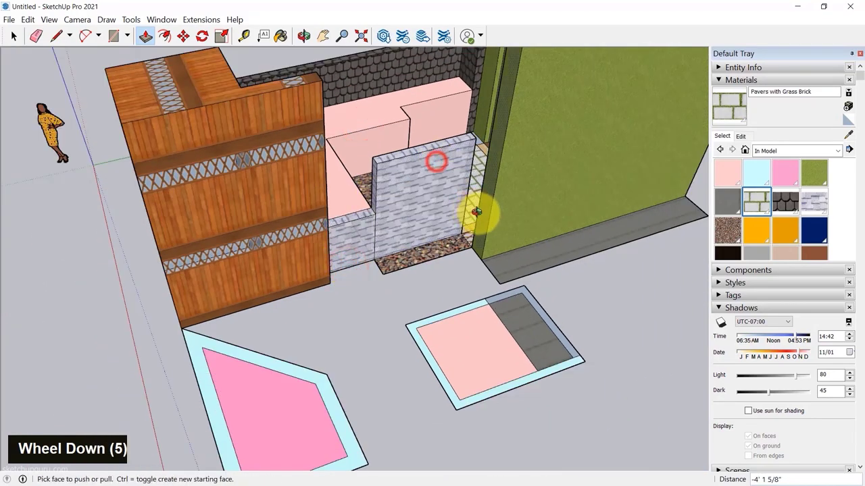
# Step: Push the short stone block's front face back about 1' 11" so it lines up with the taller stone wall's front
pyautogui.moveTo(480, 212); pyautogui.dragTo(424, 214, button='middle')
pyautogui.click(363, 241)
pyautogui.click(415, 251)
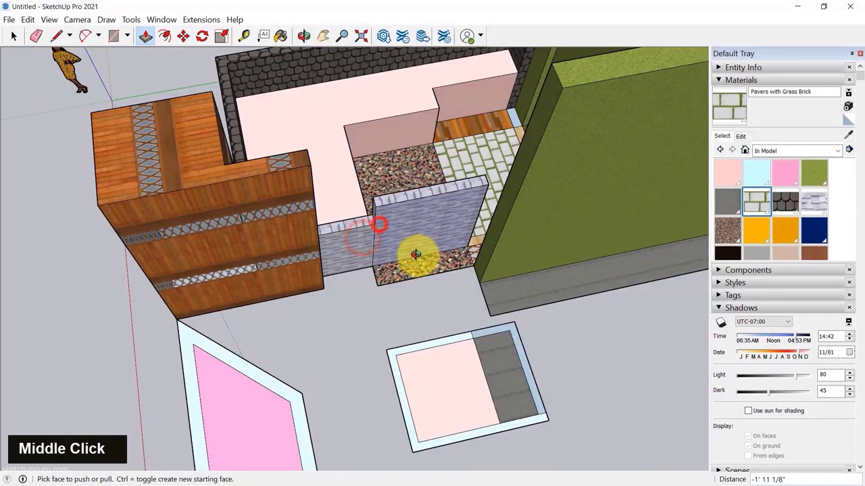
# Step: Extrude the light blue border around the pink polygon up 10' with Push/Pull and change the extrusion distance to 5'
pyautogui.moveTo(415, 250); pyautogui.dragTo(242, 349, button='middle')
pyautogui.scroll(-3, 303, 242)
pyautogui.scroll(5, 241, 294)
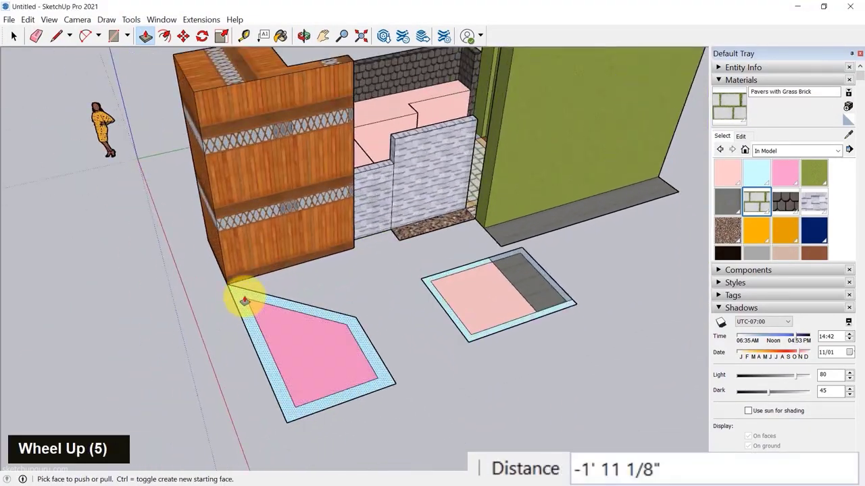
pyautogui.click(243, 292)
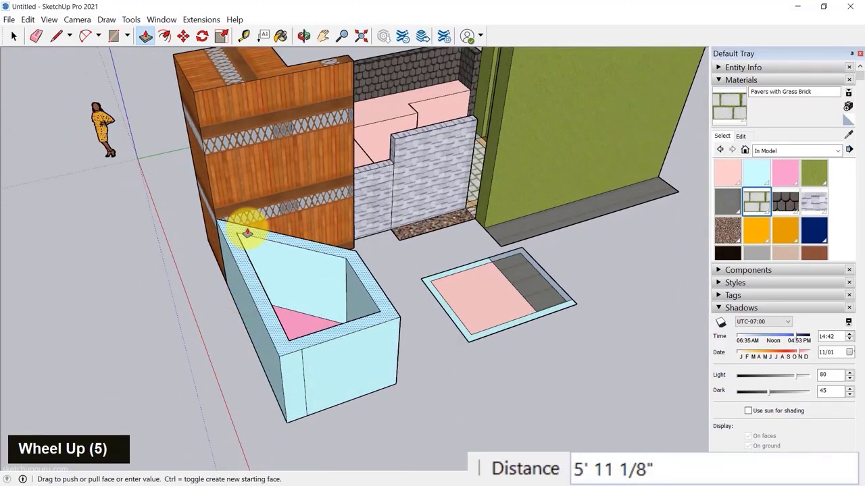
pyautogui.write('10')
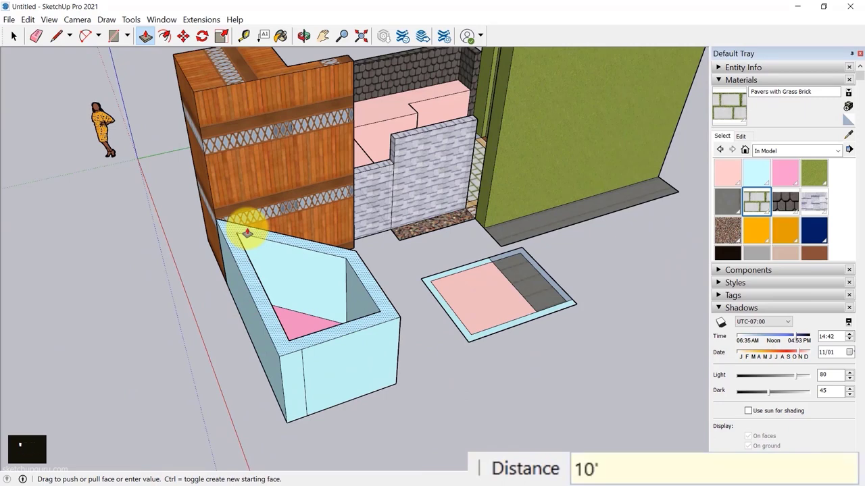
pyautogui.press('Return')
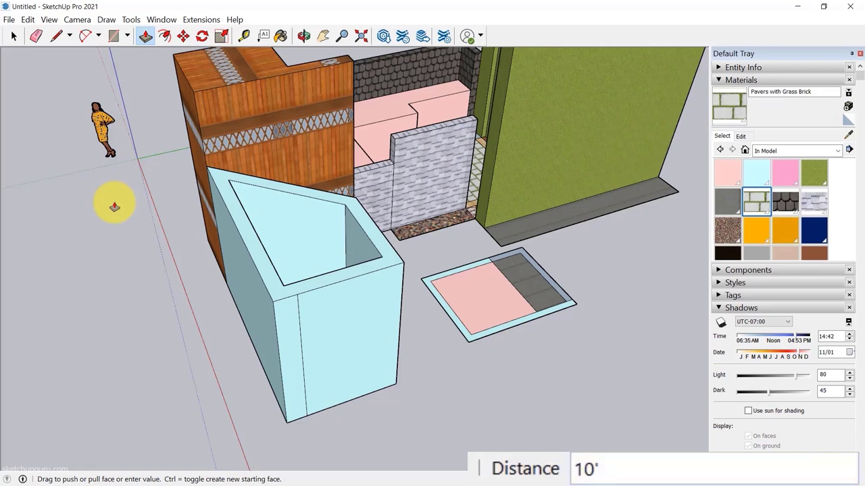
pyautogui.write('5')
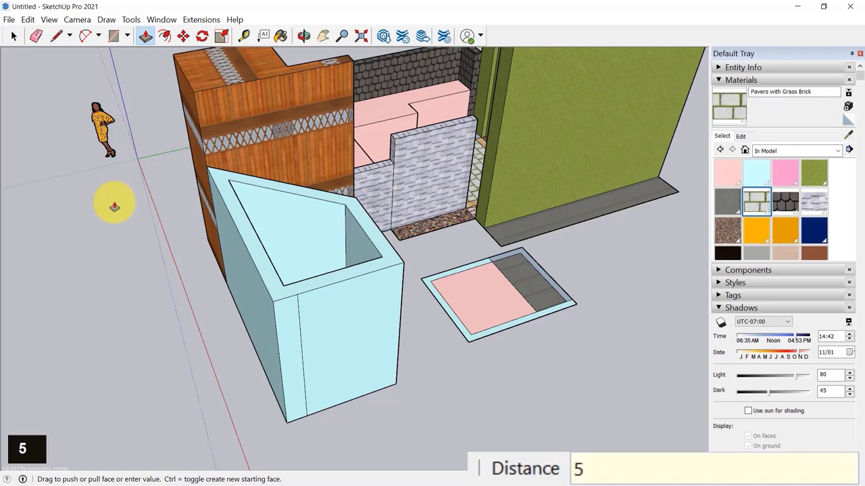
pyautogui.press('Return')
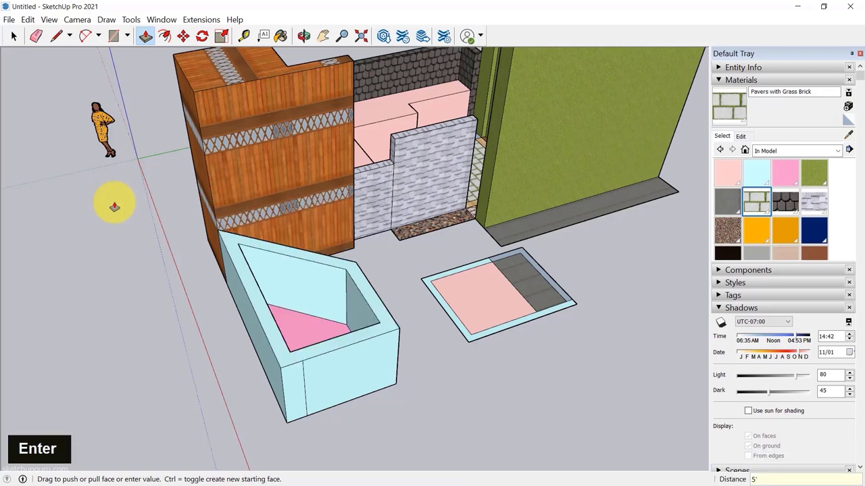
pyautogui.moveTo(213, 285)
pyautogui.mouseDown(button='middle')
pyautogui.moveTo(236, 337)
pyautogui.moveTo(338, 203)
pyautogui.moveTo(539, 241)
pyautogui.moveTo(281, 139)
pyautogui.moveTo(245, 293)
pyautogui.moveTo(228, 285)
pyautogui.mouseUp(button='middle')
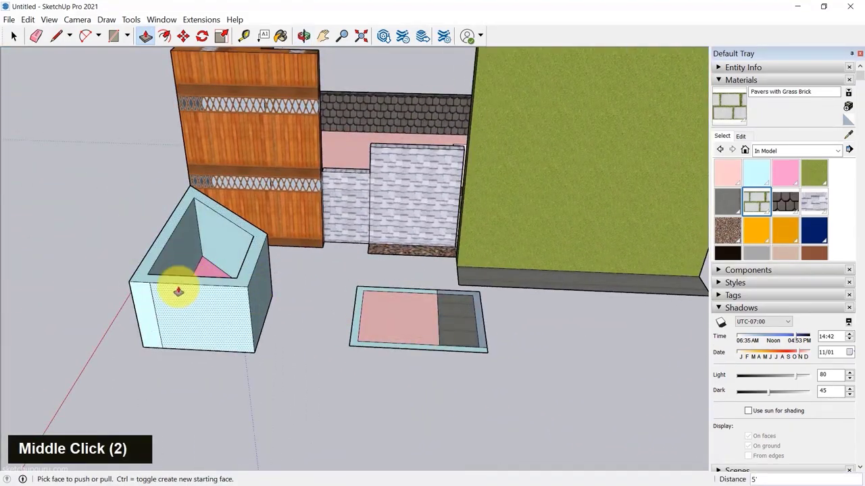
pyautogui.moveTo(175, 276); pyautogui.dragTo(431, 219, button='middle')
pyautogui.scroll(-6, 431, 219)
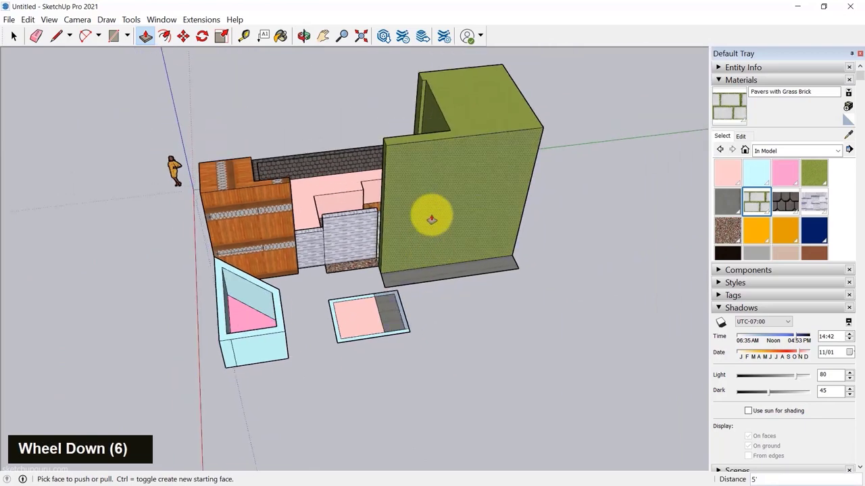
pyautogui.moveTo(431, 218); pyautogui.dragTo(17, 39)
pyautogui.click(14, 36)
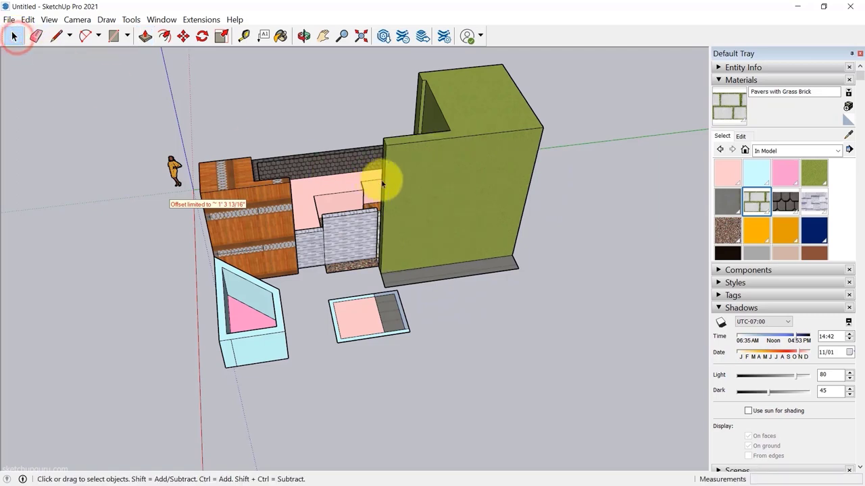
pyautogui.click(424, 191)
pyautogui.press('p')
pyautogui.click(425, 192)
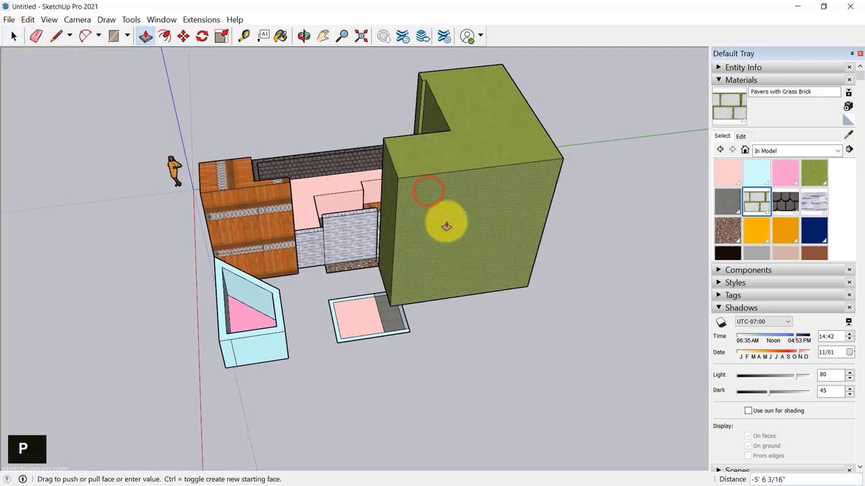
pyautogui.press('Escape')
# Step: Examine the extruded blocks and walls from several sides and distances
pyautogui.moveTo(391, 239); pyautogui.dragTo(208, 209, button='middle')
pyautogui.press('space')
pyautogui.press('Escape')
pyautogui.scroll(-7, 480, 271)
pyautogui.scroll(6, 436, 231)
pyautogui.scroll(-3, 208, 209)
pyautogui.scroll(5, 382, 268)
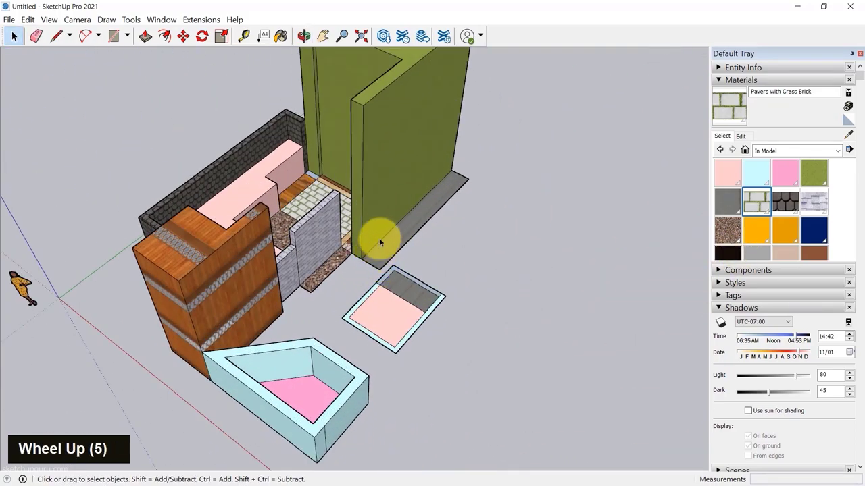
pyautogui.keyDown('shift'); pyautogui.scroll(-3, 482, 237); pyautogui.keyUp('shift')
pyautogui.moveTo(483, 237); pyautogui.dragTo(449, 255, button='middle')
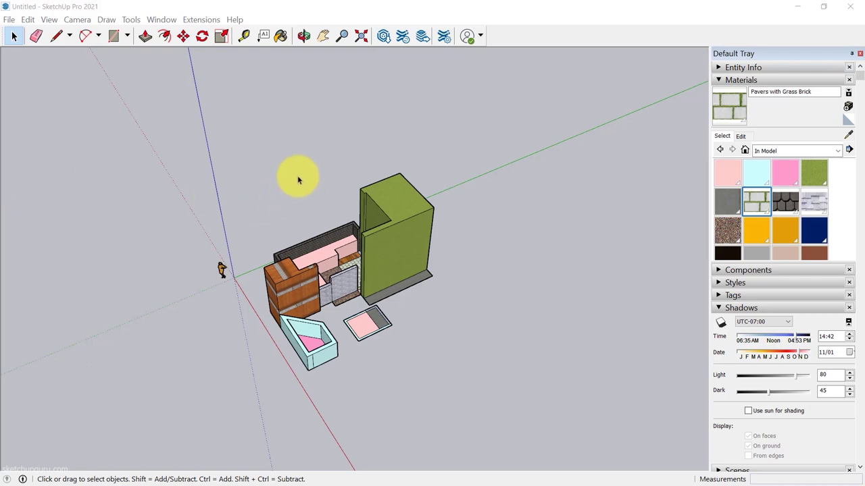
# Step: Start saving the model and go to the 02_Sketchup folder inside 11_Push Pull Tool
pyautogui.click(10, 20)
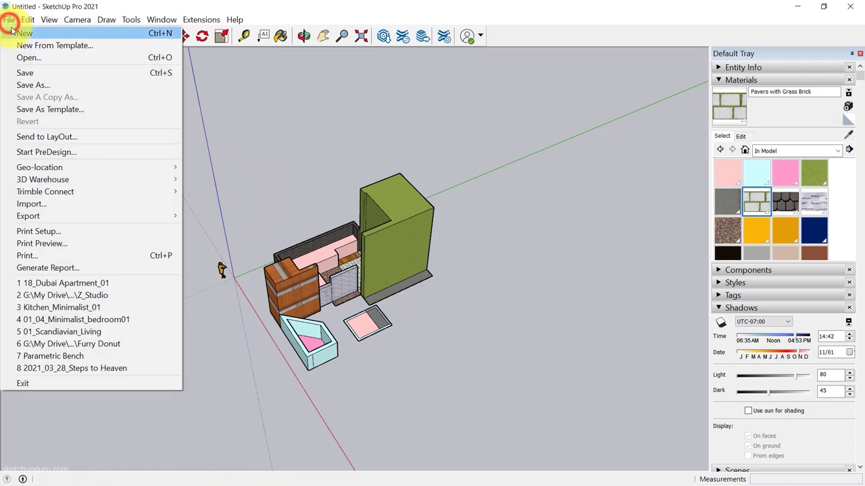
pyautogui.click(49, 74)
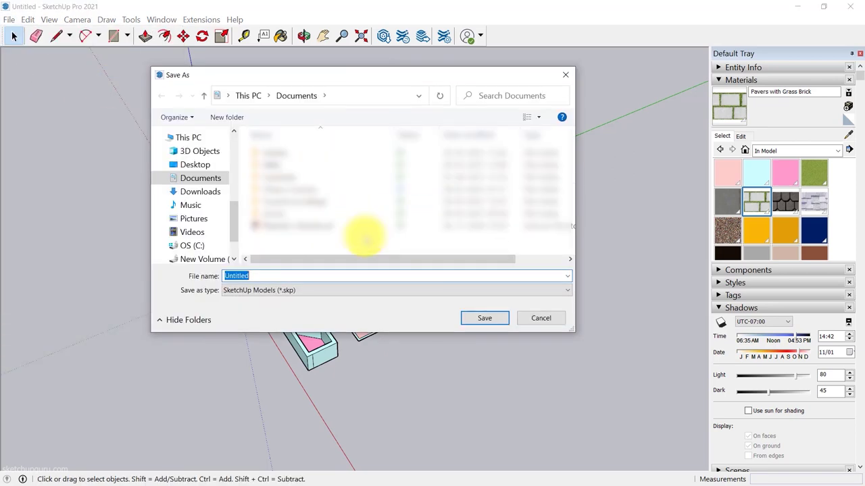
pyautogui.doubleClick(303, 155)
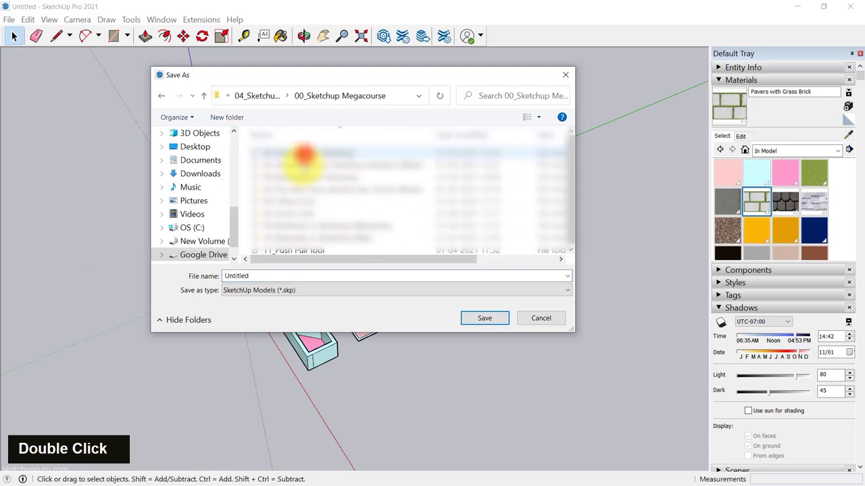
pyautogui.press('Return')
pyautogui.press('0')
pyautogui.press('Return')
# Step: Name the model file Abstract 3D Art
pyautogui.doubleClick(303, 277)
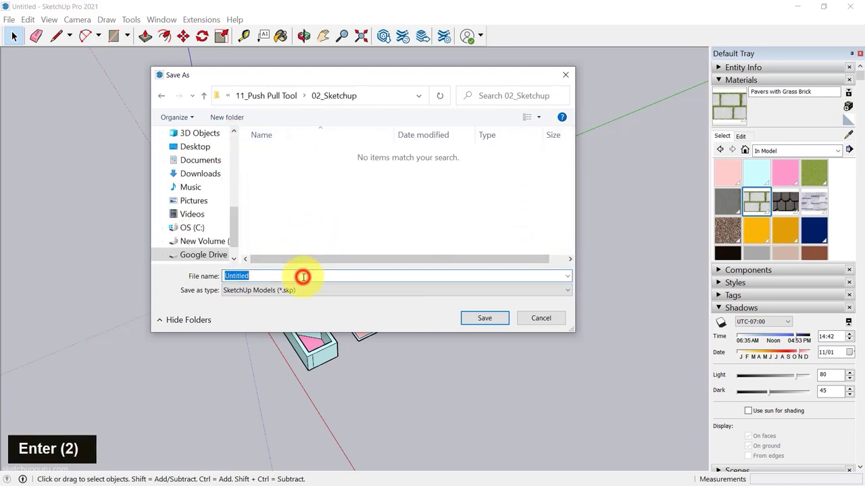
pyautogui.press('shift')
pyautogui.write('Ab')
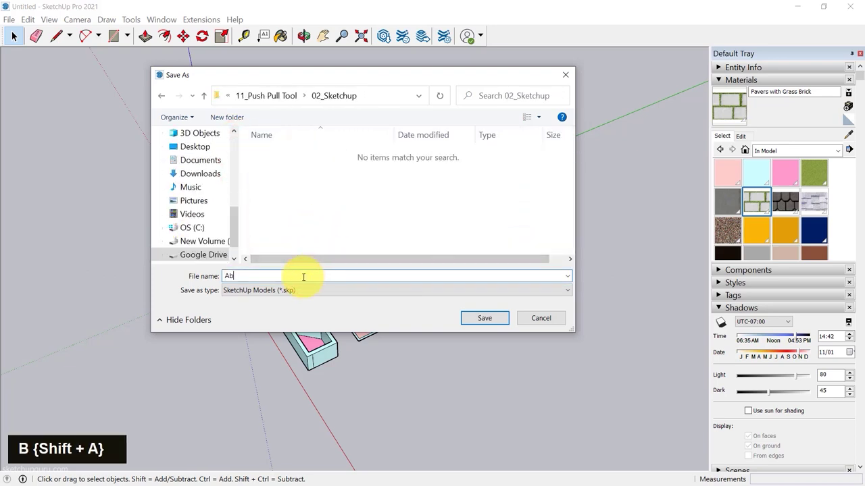
pyautogui.write('stract 3D Art')
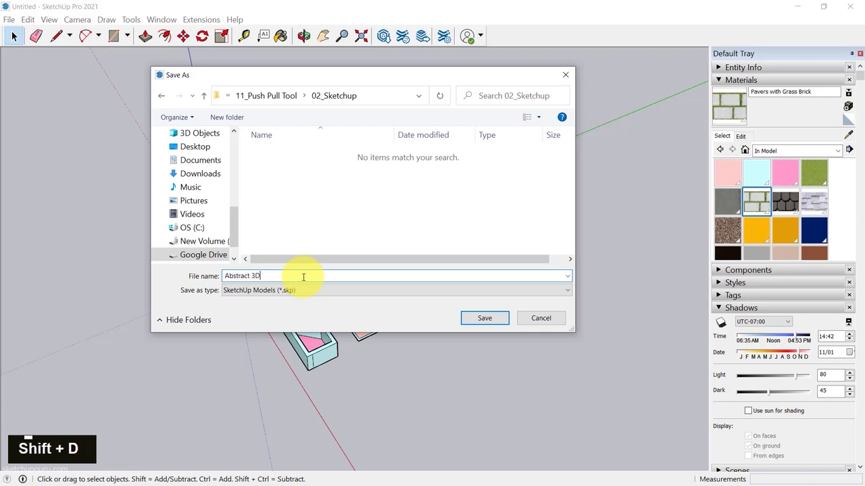
# Step: Set the save file type to SketchUp Version 2020 (*.skp)
pyautogui.click(293, 292)
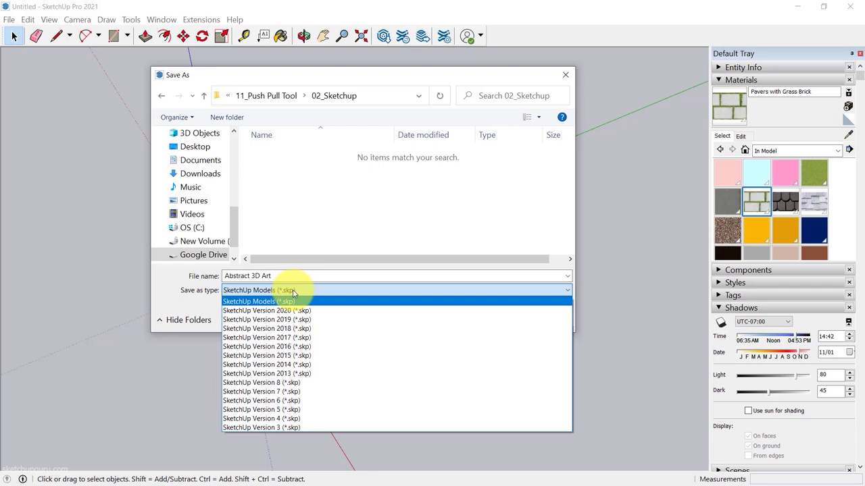
pyautogui.click(300, 290)
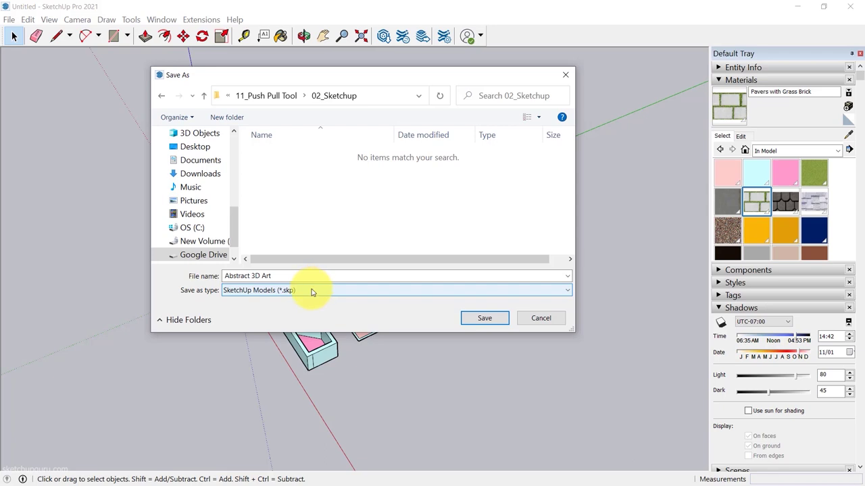
pyautogui.click(312, 291)
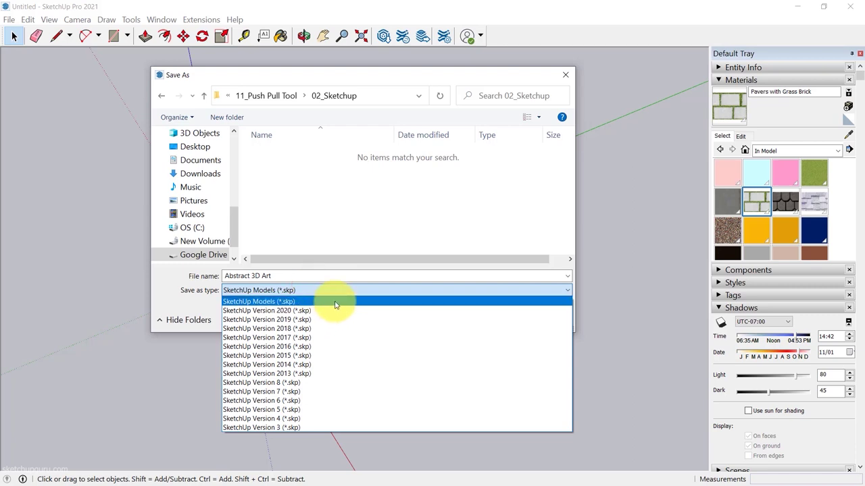
pyautogui.click(302, 311)
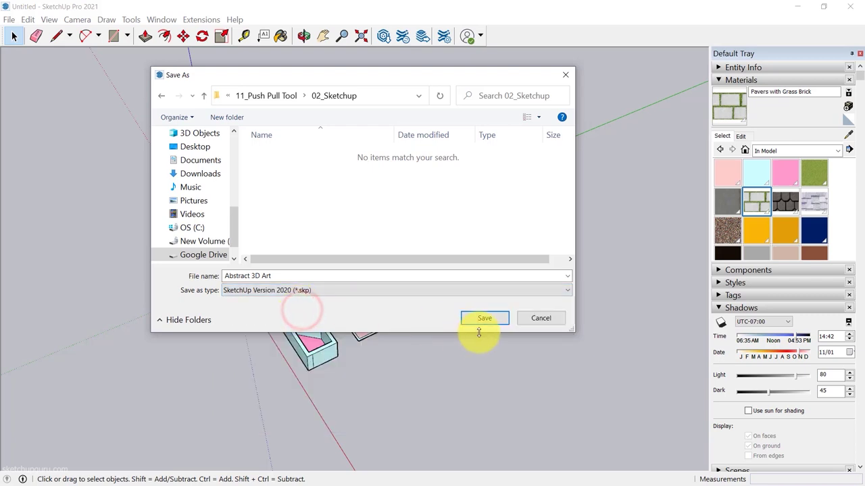
# Step: Set the file type back to SketchUp Models (*.skp) and save the model
pyautogui.click(288, 289)
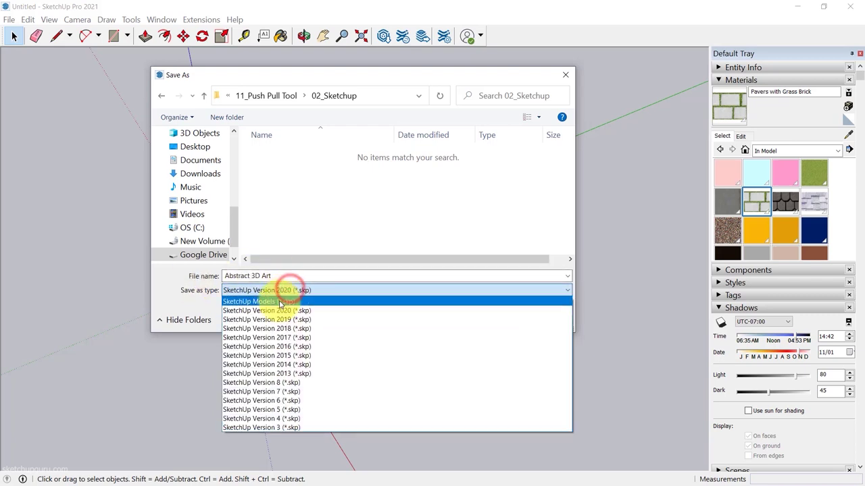
pyautogui.click(279, 302)
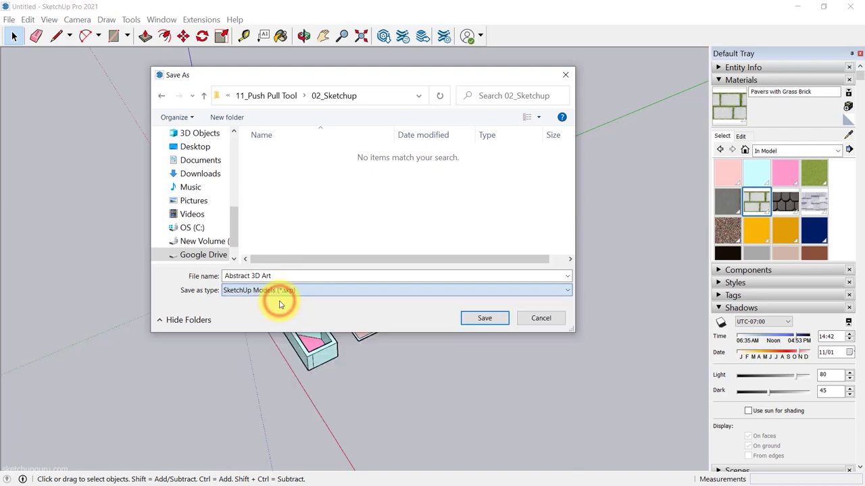
pyautogui.click(483, 319)
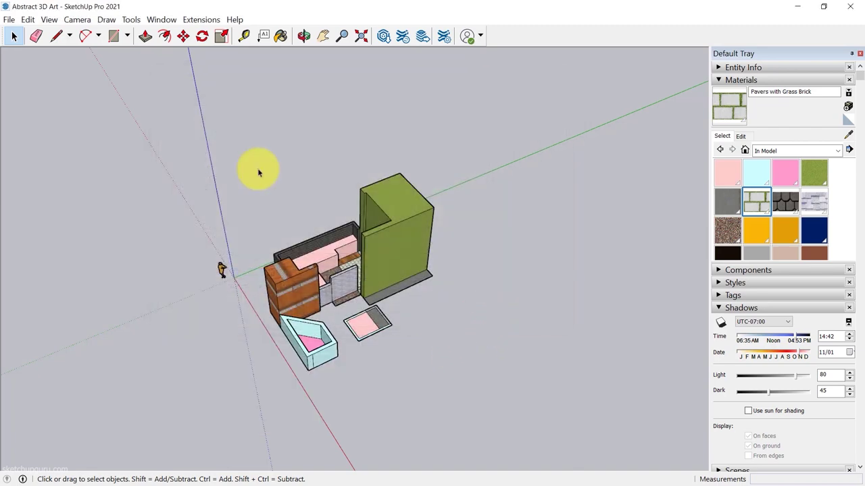
pyautogui.click(9, 19)
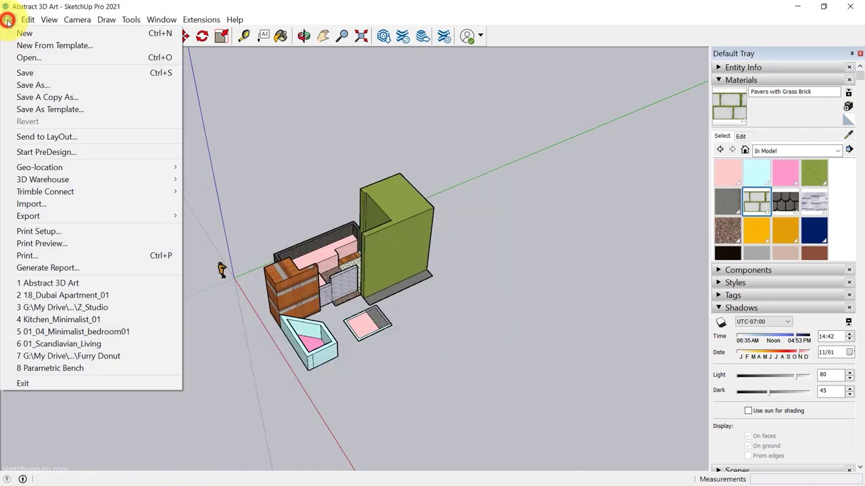
pyautogui.click(29, 85)
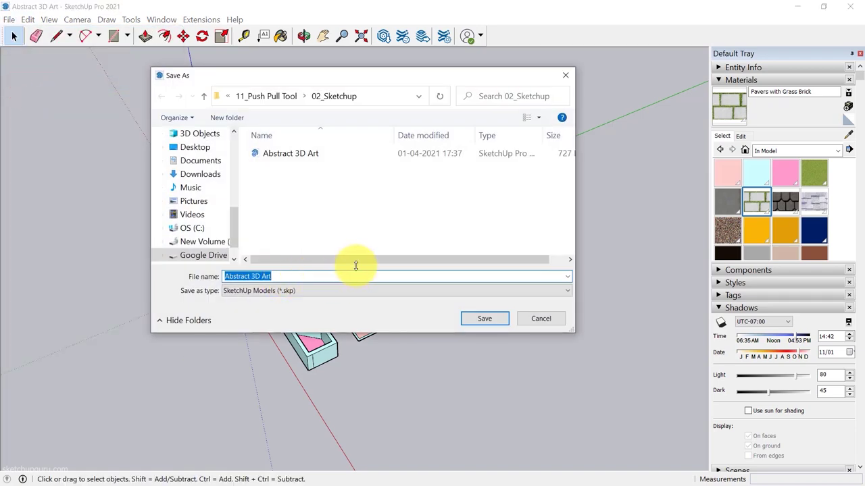
pyautogui.click(533, 318)
# Step: Save a copy of the model as Abstract 3D Art1 and check the 02_Sketchup folder in File Explorer
pyautogui.click(9, 19)
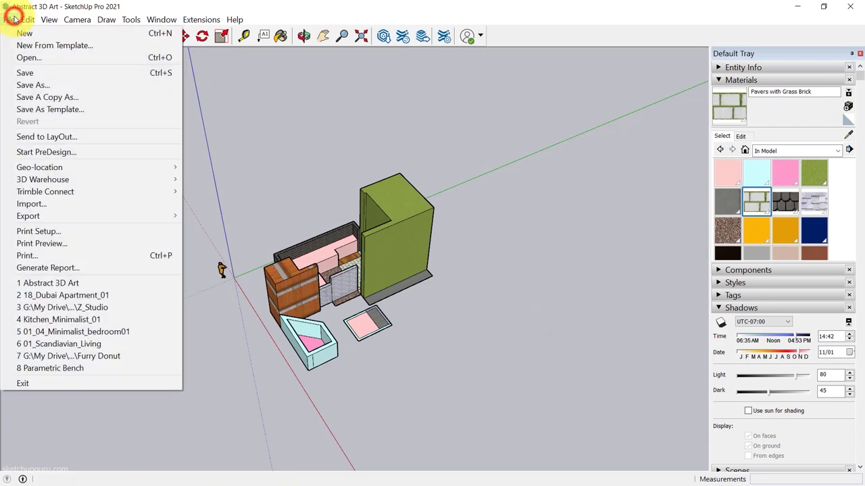
pyautogui.click(38, 101)
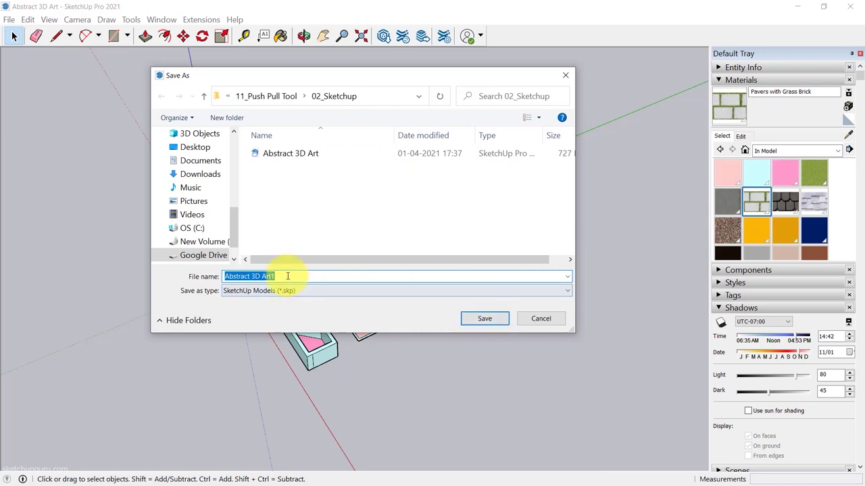
pyautogui.click(486, 321)
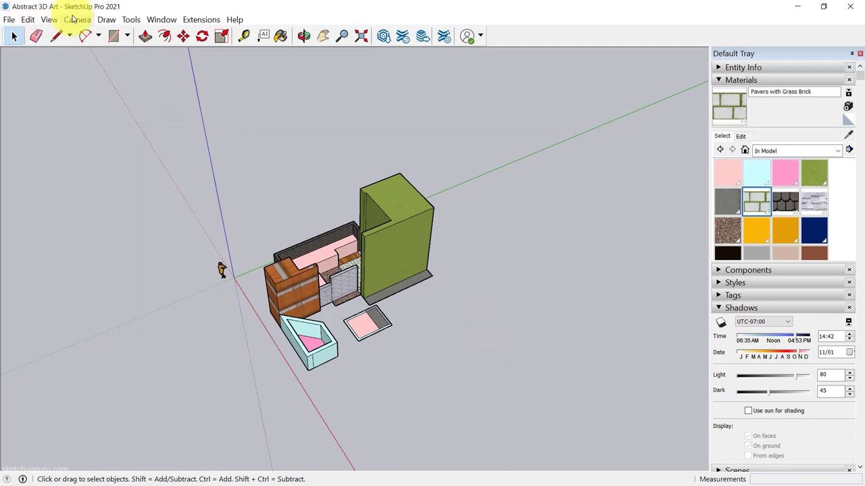
pyautogui.press('super+e')
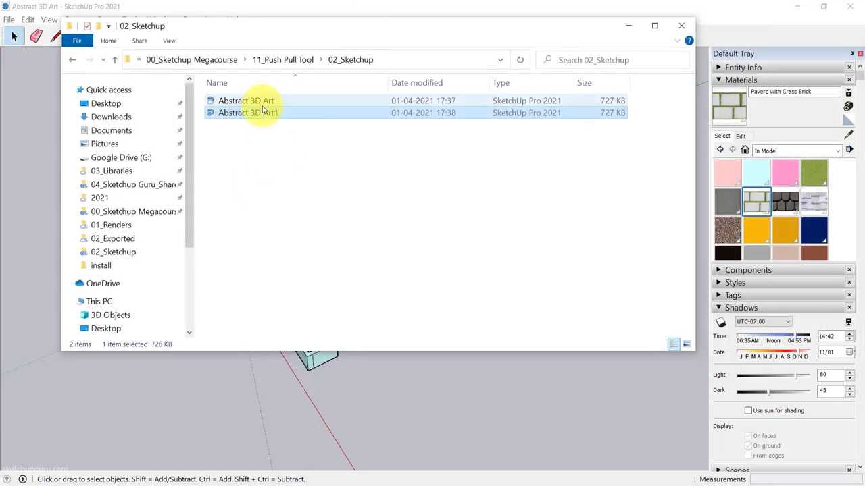
pyautogui.click(686, 27)
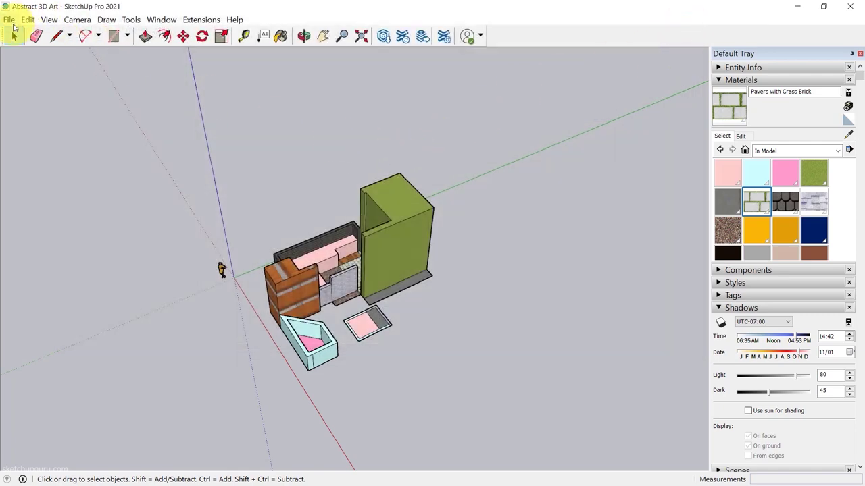
# Step: Start saving another copy of the model
pyautogui.click(9, 19)
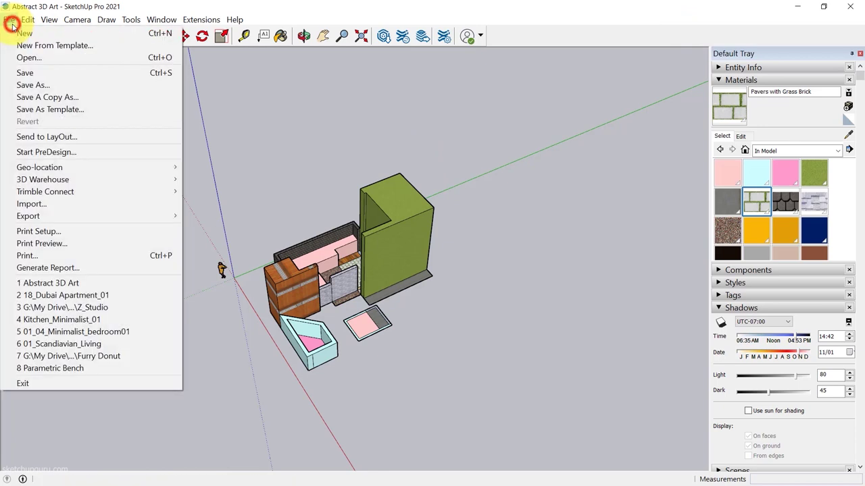
pyautogui.click(95, 99)
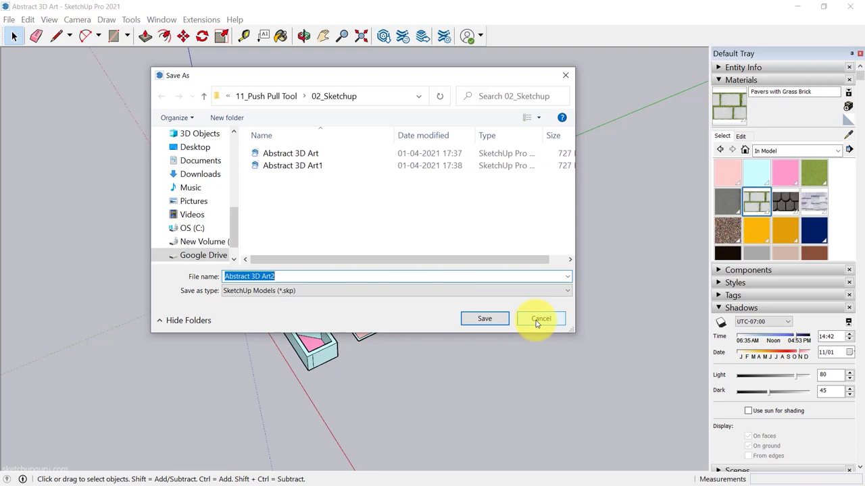
# Step: Collapse the Materials, Styles, Tags and other tray sections, leaving only Scenes expanded
pyautogui.scroll(-4, 41, 274)
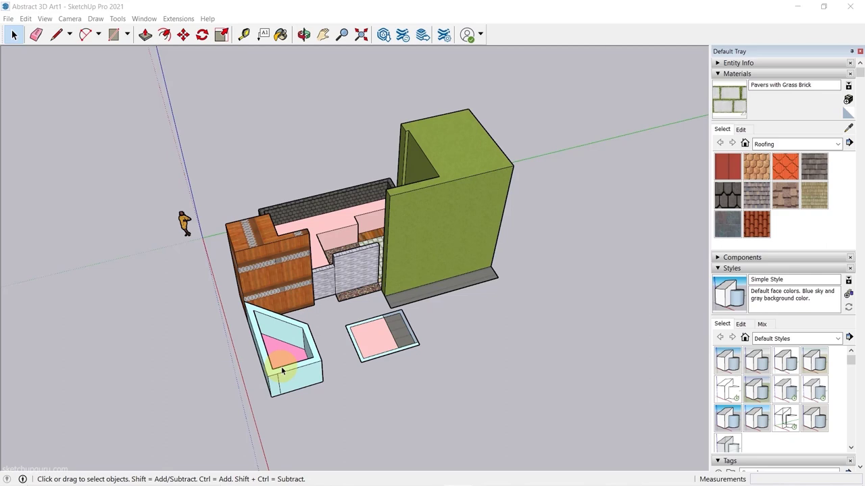
pyautogui.moveTo(371, 354); pyautogui.dragTo(571, 272, button='middle')
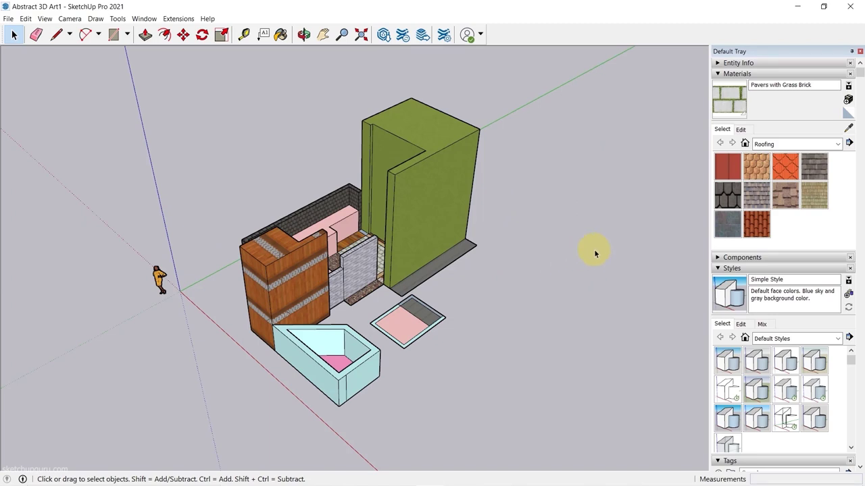
pyautogui.click(718, 74)
pyautogui.click(726, 95)
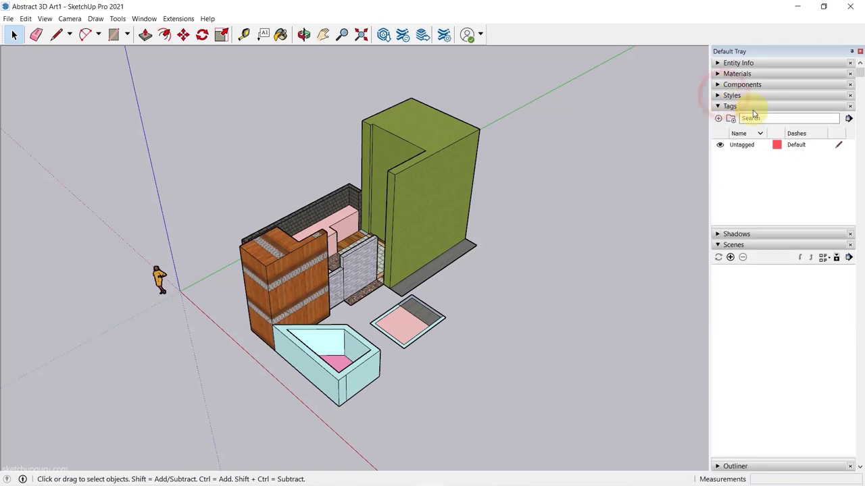
pyautogui.click(730, 106)
pyautogui.click(733, 128)
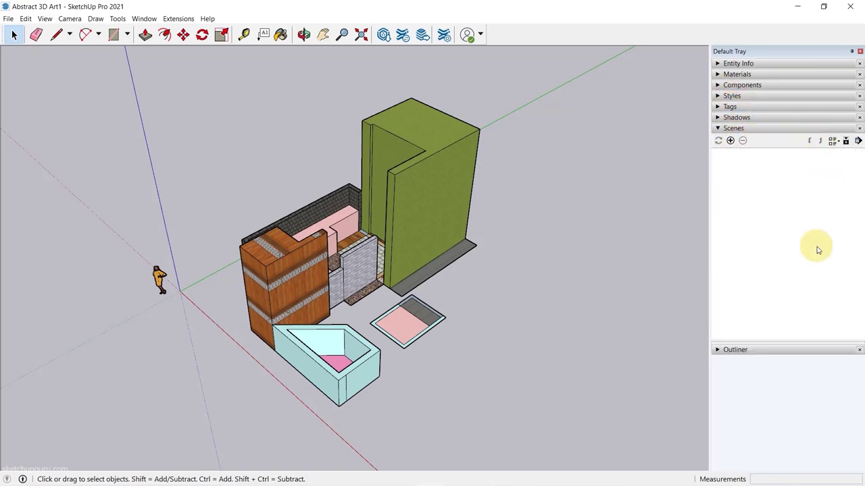
# Step: Add a scene from the three-quarter perspective view and recall it after orbiting around to the model's other side
pyautogui.moveTo(485, 234); pyautogui.dragTo(500, 262, button='middle')
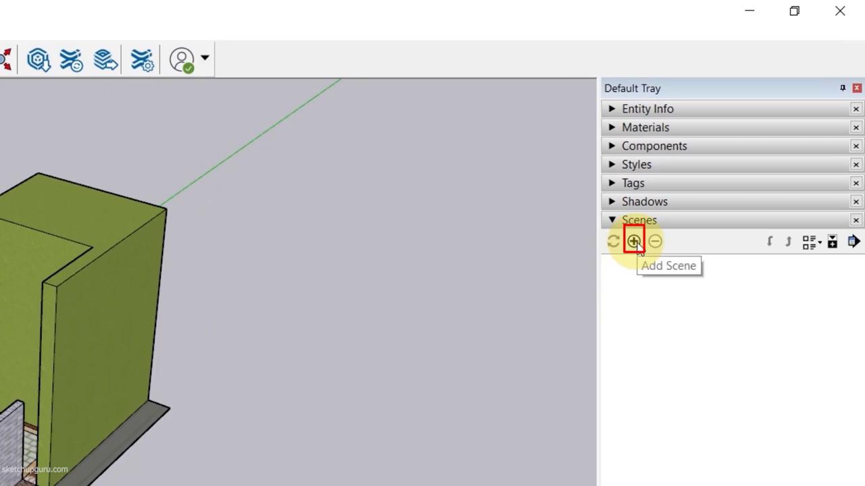
pyautogui.click(634, 242)
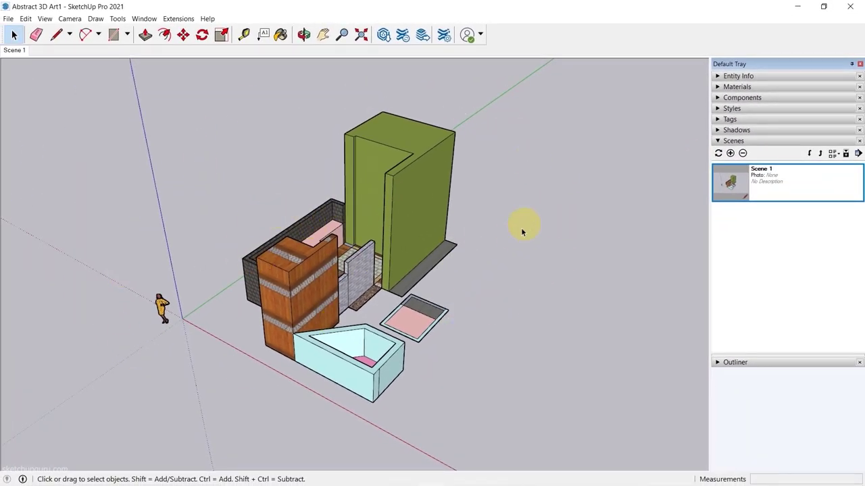
pyautogui.moveTo(506, 233); pyautogui.dragTo(422, 245, button='middle')
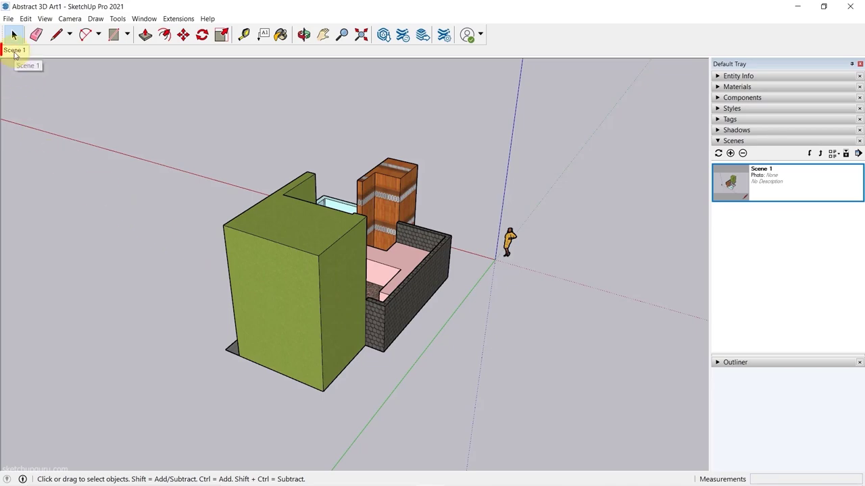
pyautogui.click(14, 53)
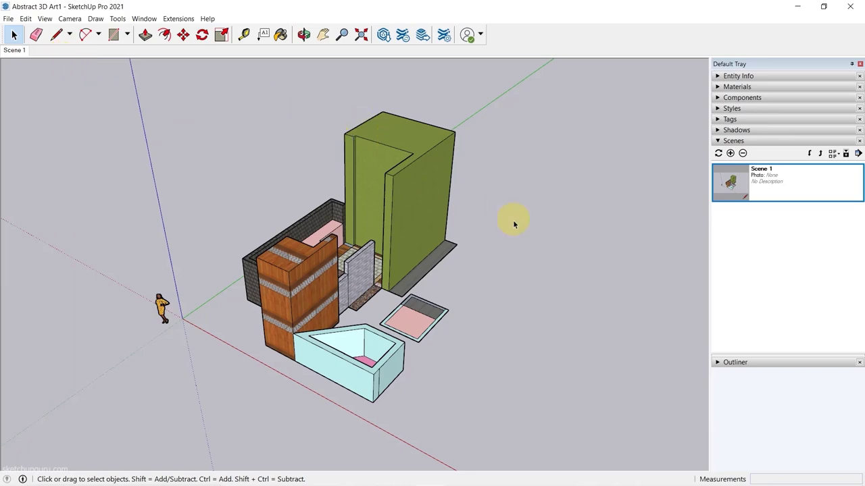
# Step: Try the camera in Parallel Projection and return it to Perspective
pyautogui.moveTo(488, 243); pyautogui.dragTo(430, 272, button='middle')
pyautogui.scroll(-2, 486, 251)
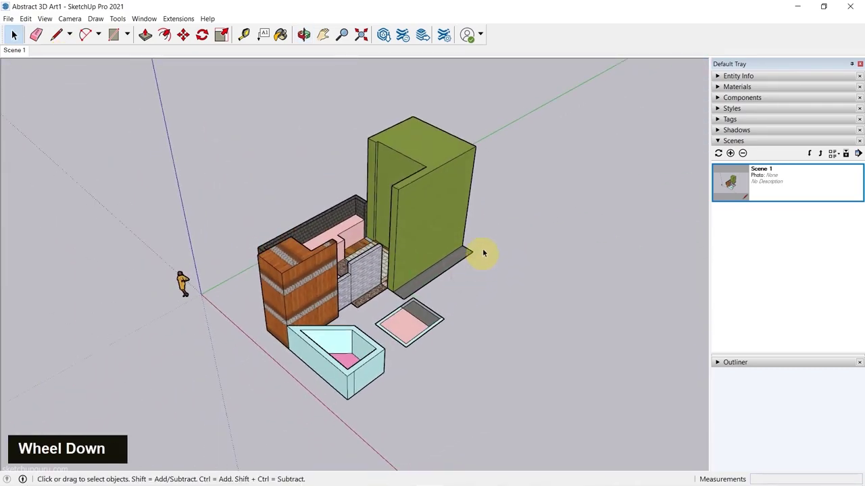
pyautogui.scroll(2, 448, 234)
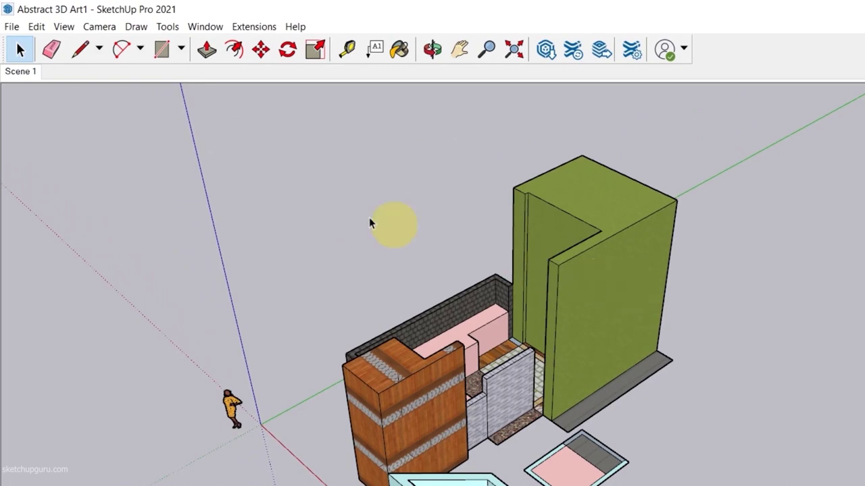
pyautogui.click(99, 27)
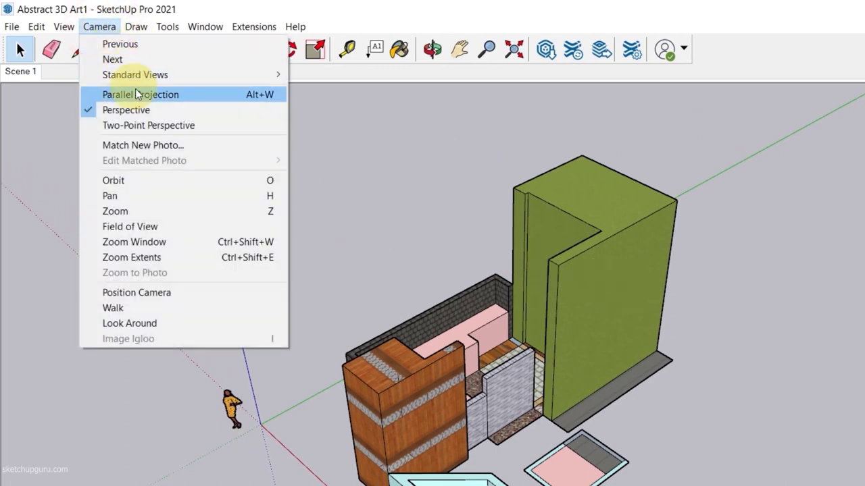
pyautogui.click(141, 98)
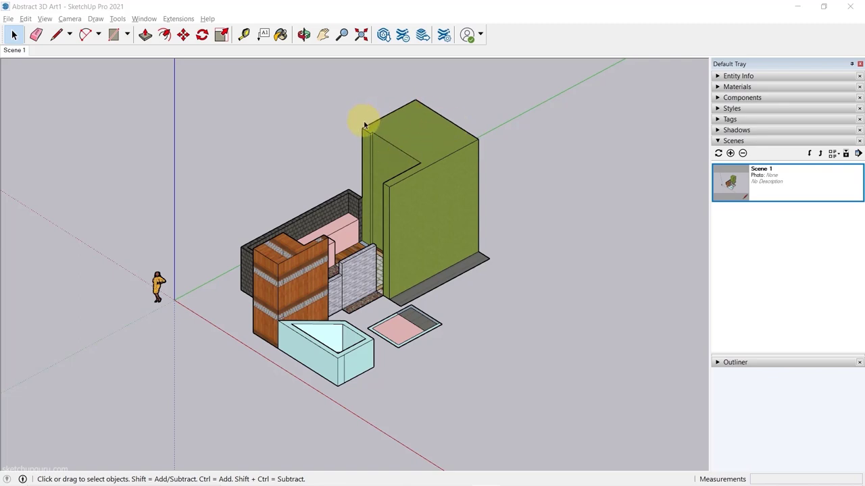
pyautogui.click(69, 19)
pyautogui.click(89, 76)
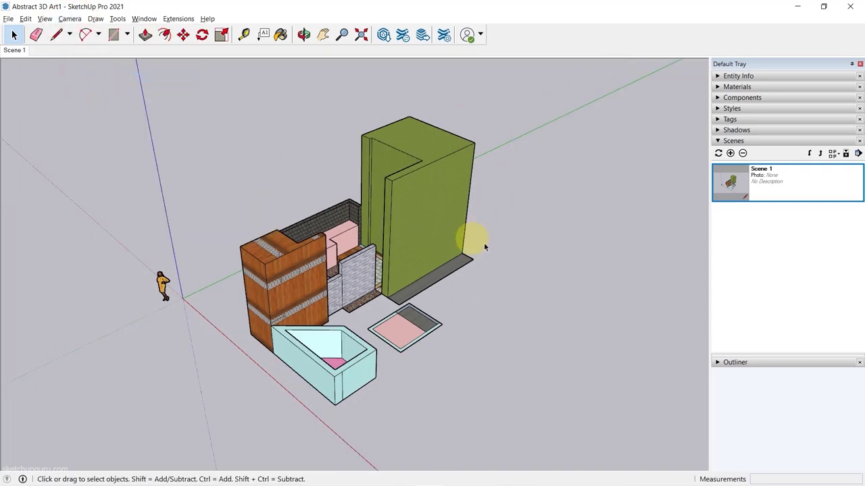
# Step: Set the camera to Parallel Projection
pyautogui.moveTo(473, 235); pyautogui.dragTo(469, 273, button='middle')
pyautogui.scroll(-2, 455, 169)
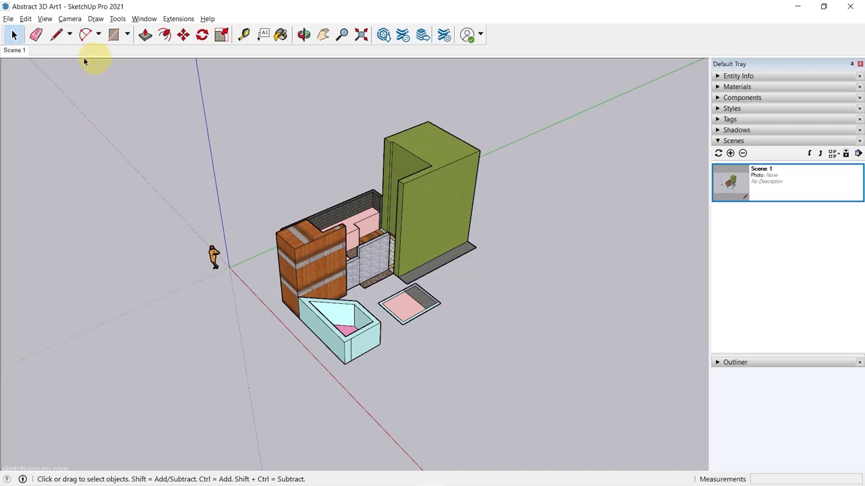
pyautogui.click(66, 19)
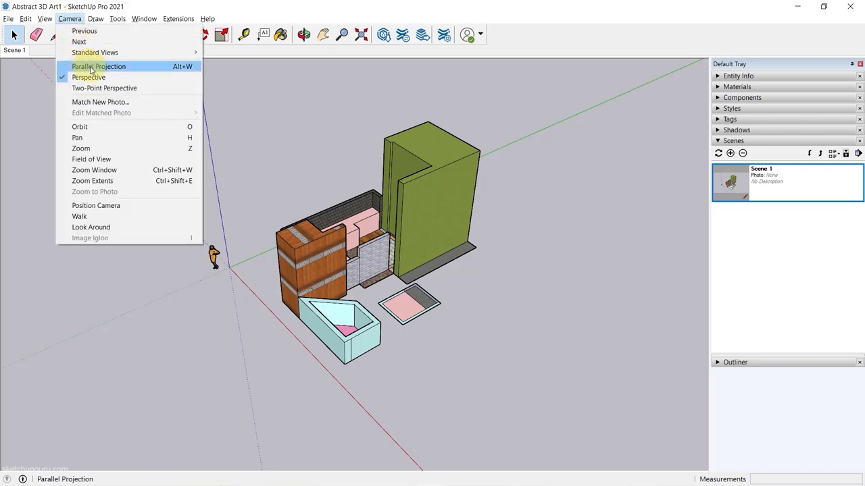
pyautogui.click(87, 65)
pyautogui.moveTo(575, 223); pyautogui.dragTo(308, 225, button='middle')
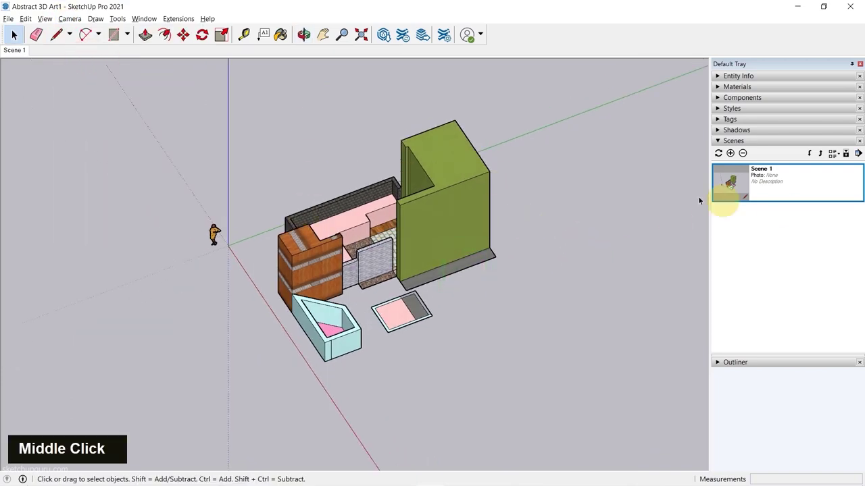
pyautogui.moveTo(482, 216); pyautogui.dragTo(222, 115, button='middle')
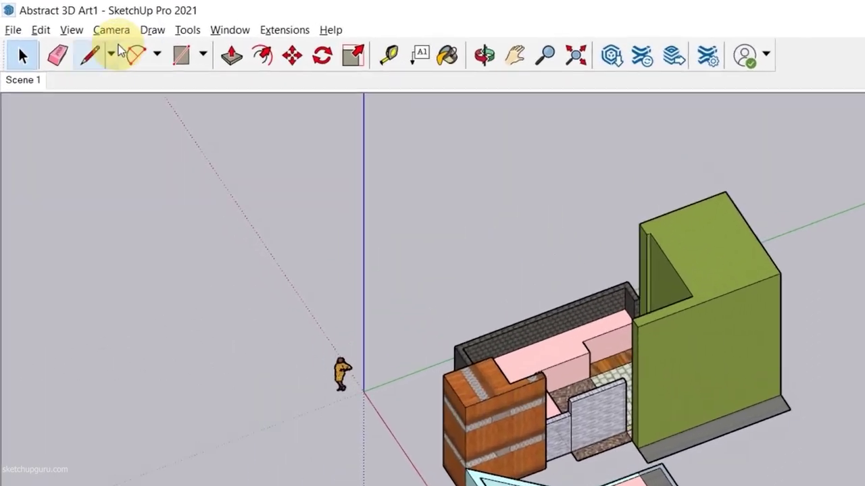
# Step: Switch the model to the standard Top view
pyautogui.click(70, 18)
pyautogui.moveTo(308, 95)
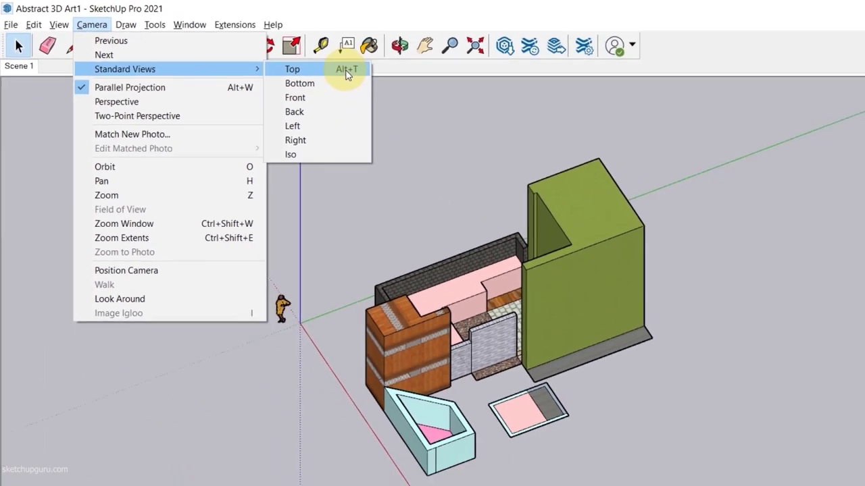
pyautogui.click(346, 73)
# Step: Frame the whole model, save the plan view as a second scene and rename it "Top View"
pyautogui.scroll(-1, 434, 212)
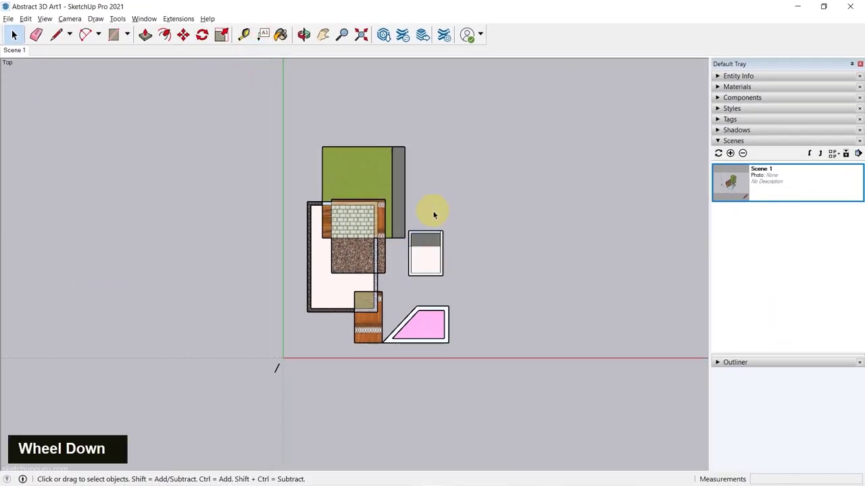
pyautogui.scroll(5, 361, 217)
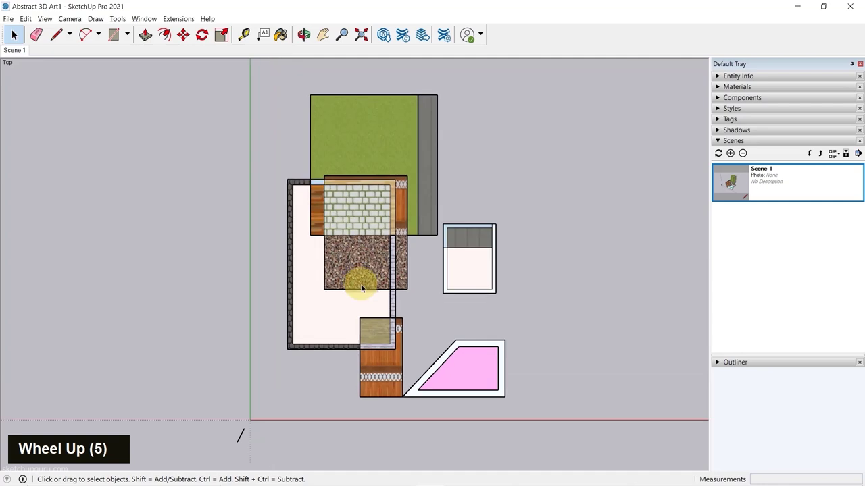
pyautogui.scroll(-3, 405, 223)
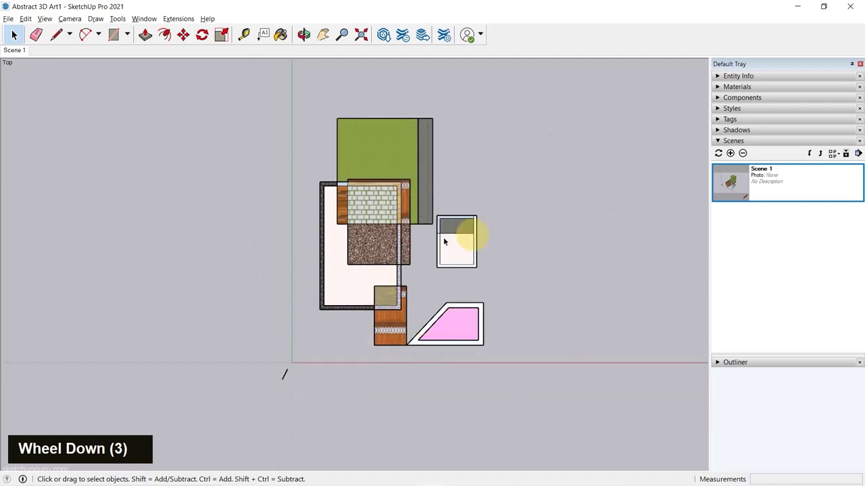
pyautogui.scroll(2, 394, 266)
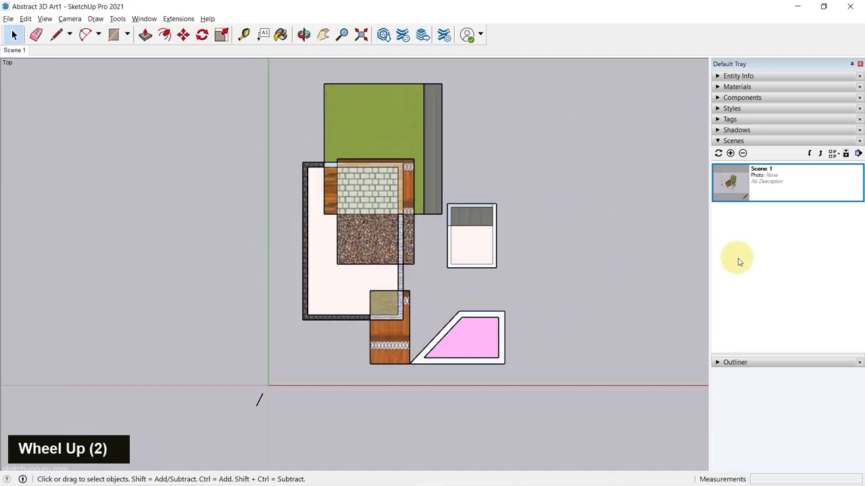
pyautogui.click(731, 153)
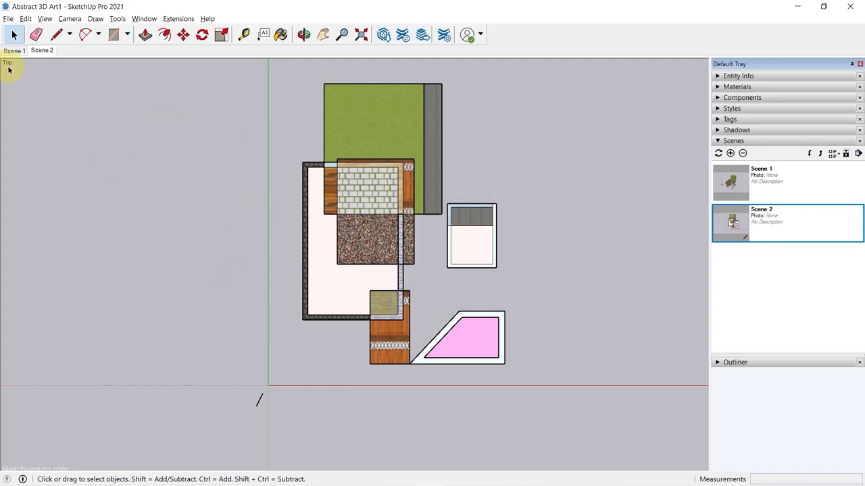
pyautogui.rightClick(40, 54)
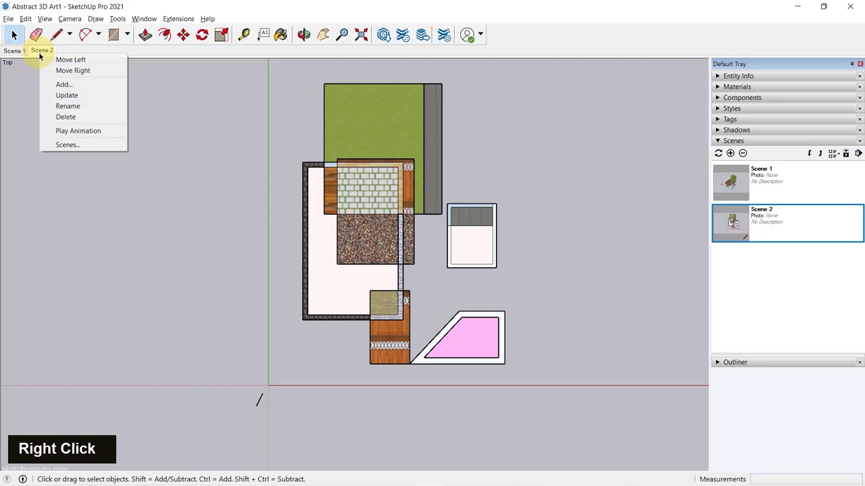
pyautogui.click(74, 107)
pyautogui.write('Top View')
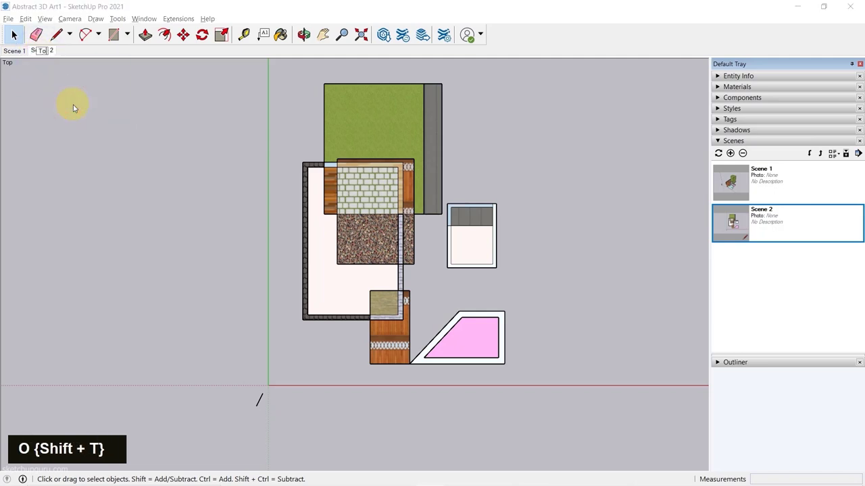
pyautogui.press('Return')
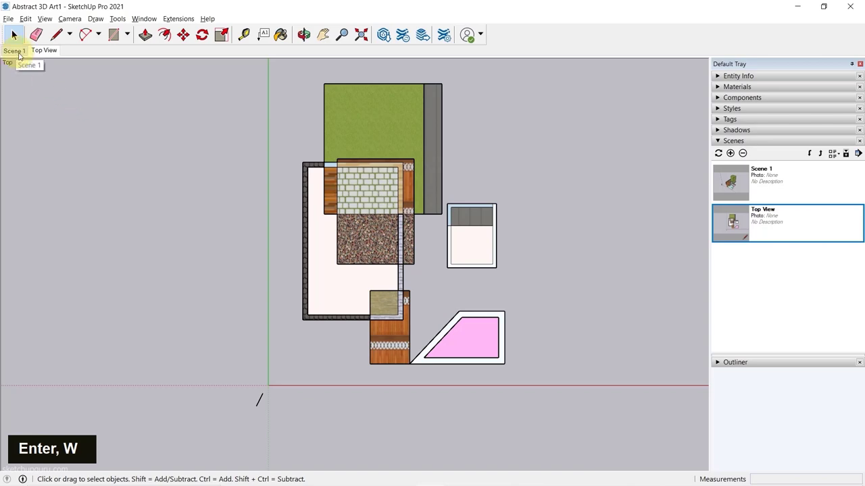
# Step: Recall Scene 1, return to the Top View scene, and turn on shadows there
pyautogui.click(19, 54)
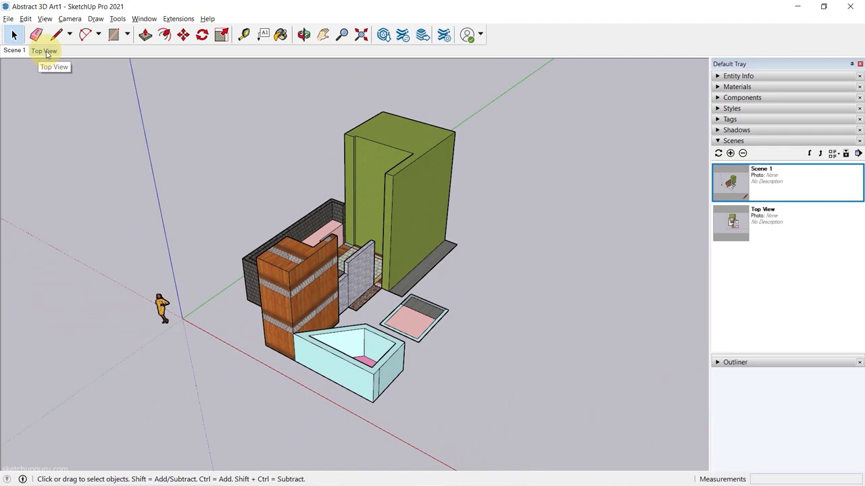
pyautogui.click(45, 51)
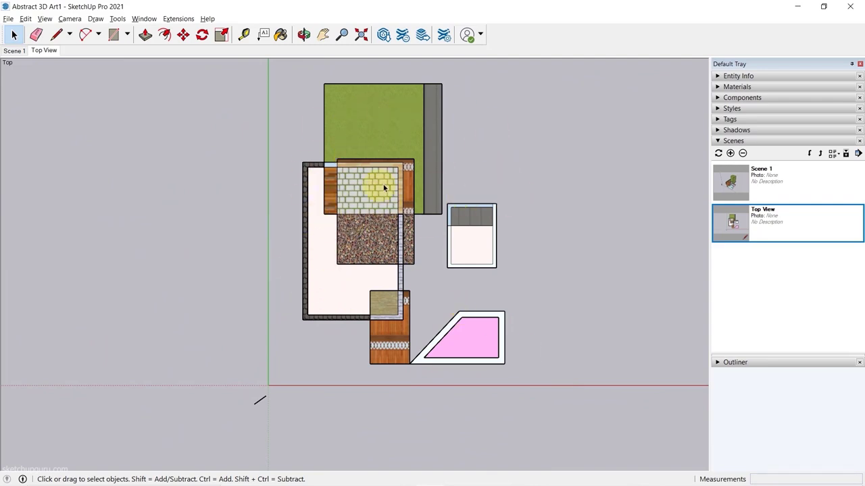
pyautogui.click(48, 20)
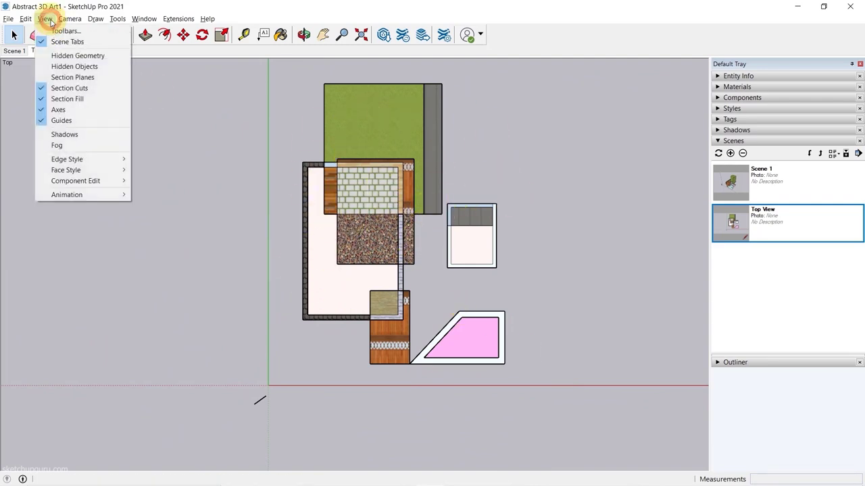
pyautogui.click(87, 134)
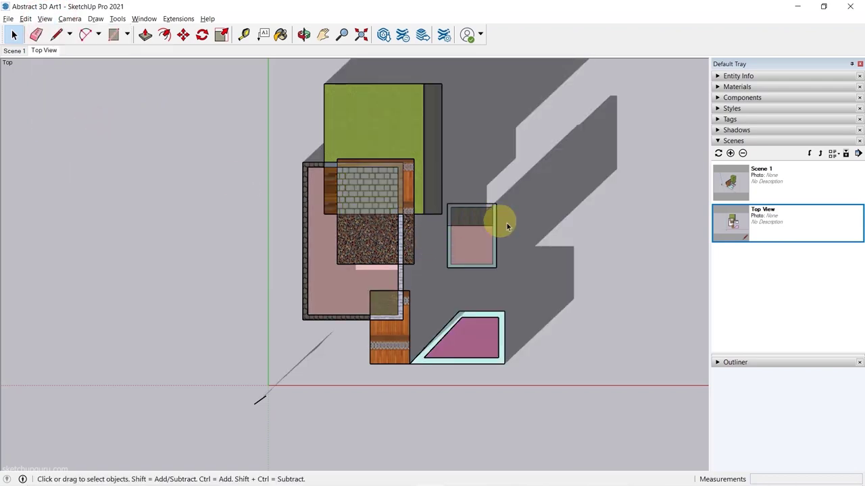
# Step: Set the shadow date to 07/04 and the time to 12:31
pyautogui.click(729, 141)
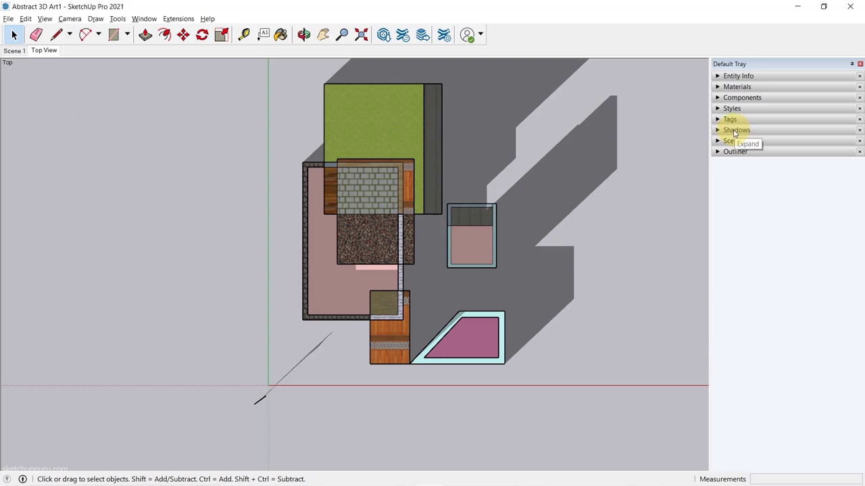
pyautogui.click(730, 129)
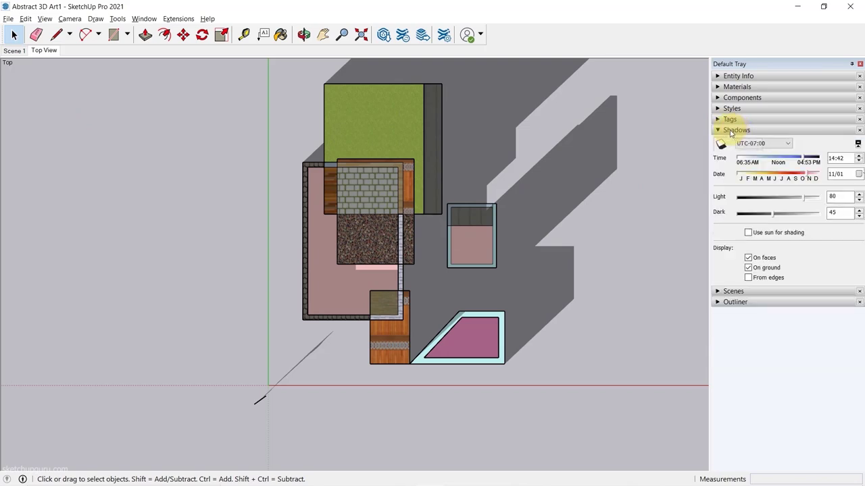
pyautogui.click(780, 177)
pyautogui.click(781, 159)
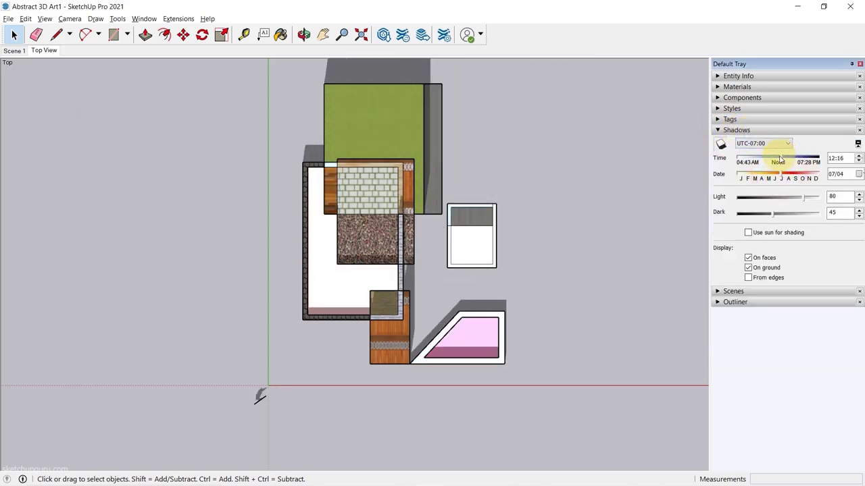
pyautogui.moveTo(780, 159); pyautogui.dragTo(782, 159)
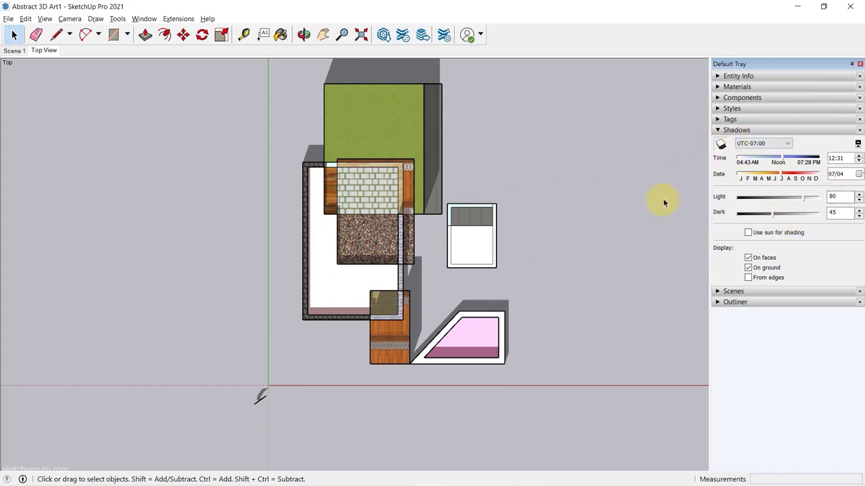
# Step: Recall the saved Top View scene to check its stored shadow settings
pyautogui.rightClick(46, 53)
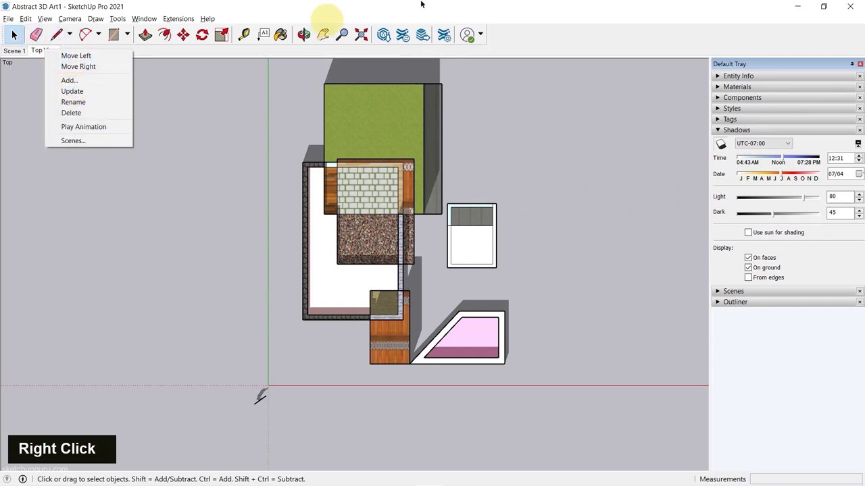
pyautogui.click(327, 20)
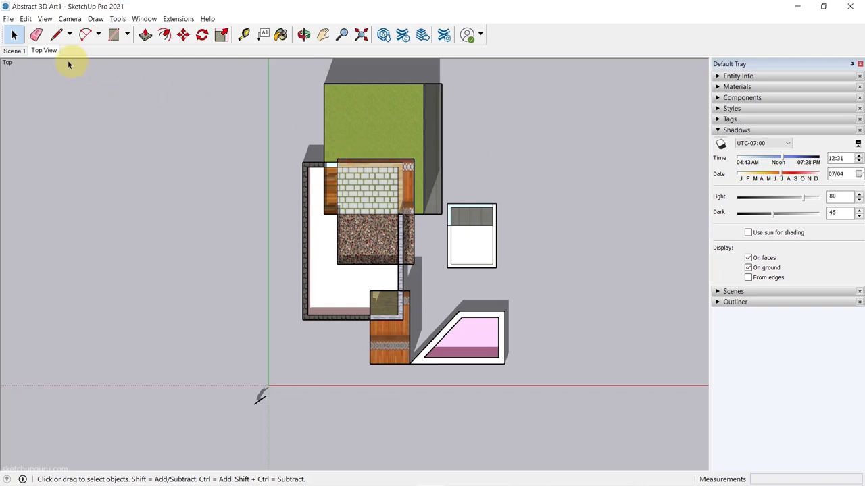
pyautogui.click(47, 53)
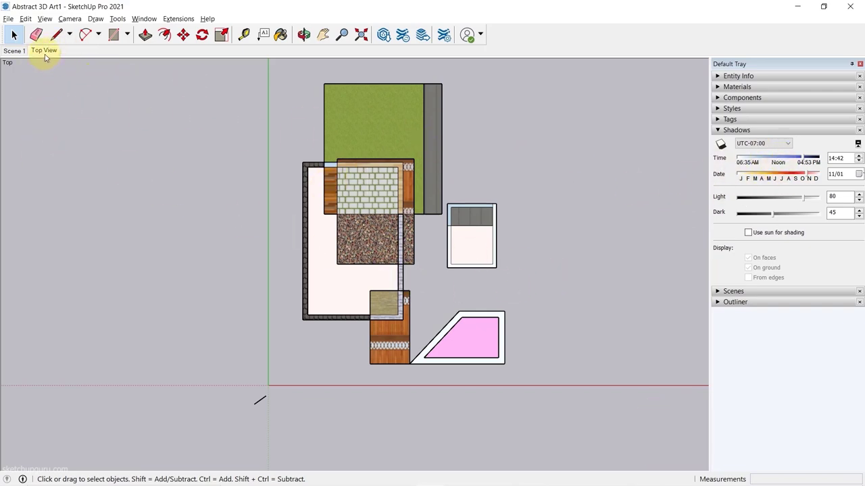
# Step: Turn on shadows with the date 06/26 and time 12:42, and update the Top View scene
pyautogui.click(776, 174)
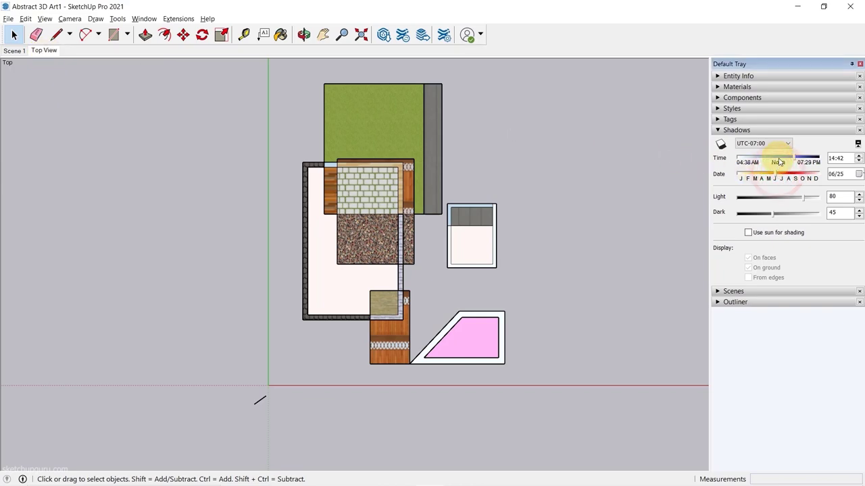
pyautogui.click(44, 19)
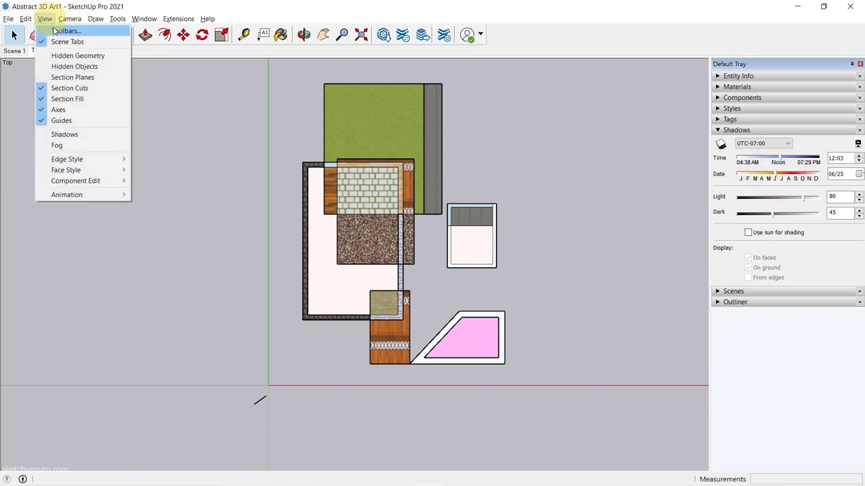
pyautogui.click(75, 135)
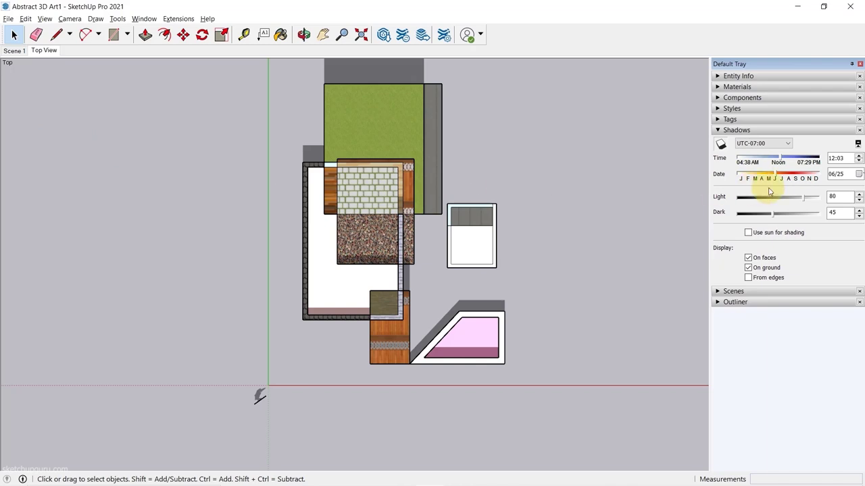
pyautogui.moveTo(770, 175)
pyautogui.mouseDown()
pyautogui.moveTo(788, 150)
pyautogui.moveTo(769, 170)
pyautogui.moveTo(777, 175)
pyautogui.mouseUp()
pyautogui.rightClick(42, 52)
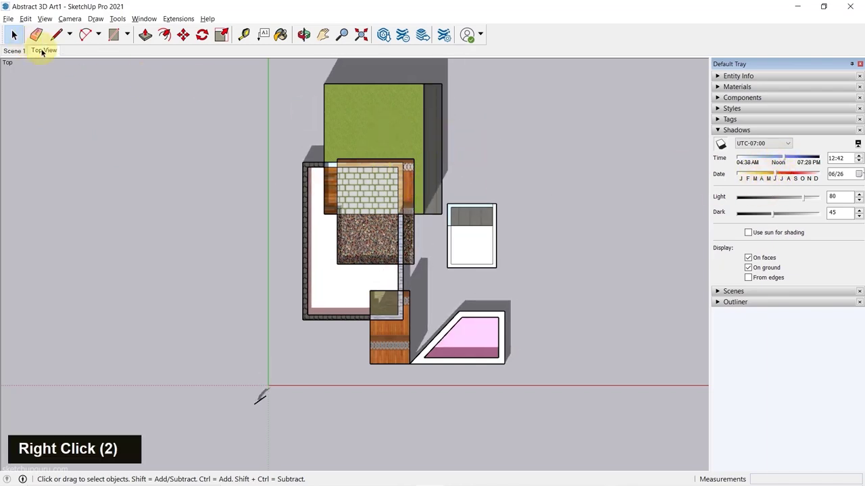
pyautogui.click(62, 91)
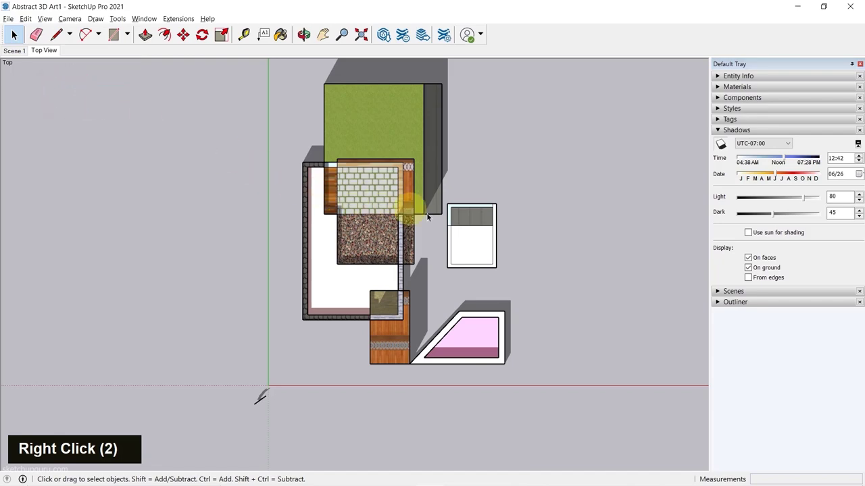
# Step: Recall Scene 1 and return to the Top View scene to compare their saved shadows
pyautogui.moveTo(458, 216); pyautogui.dragTo(551, 297, button='middle')
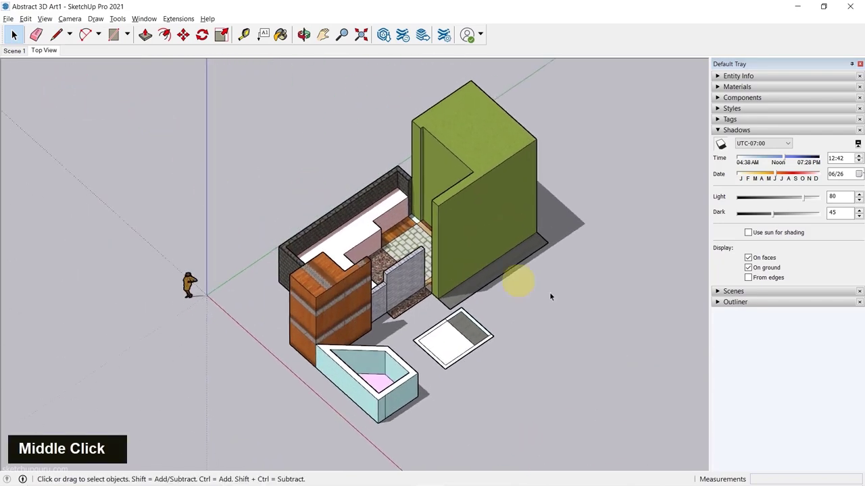
pyautogui.click(13, 50)
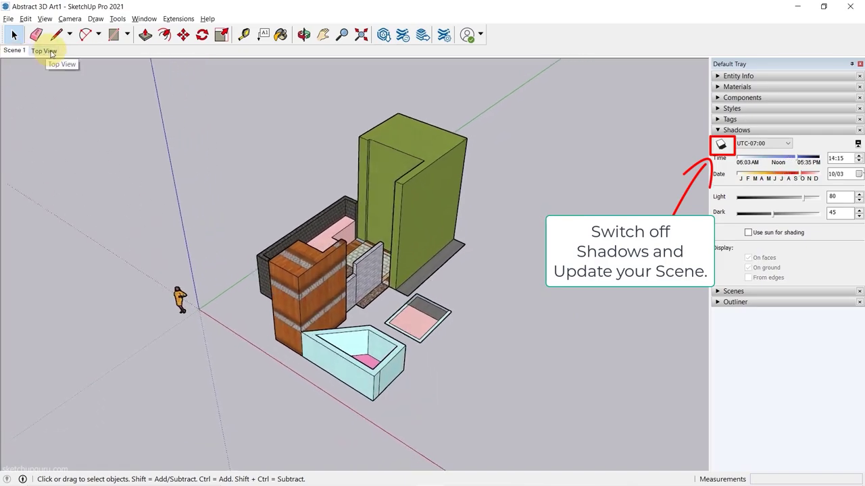
pyautogui.click(45, 51)
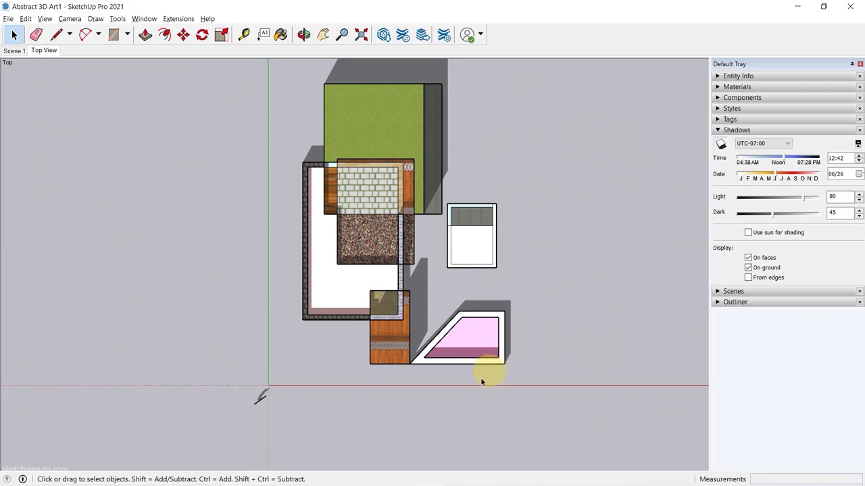
# Step: Turn off shadows and update the Top View scene with the whole plan framed
pyautogui.scroll(-2, 473, 369)
pyautogui.scroll(2, 440, 124)
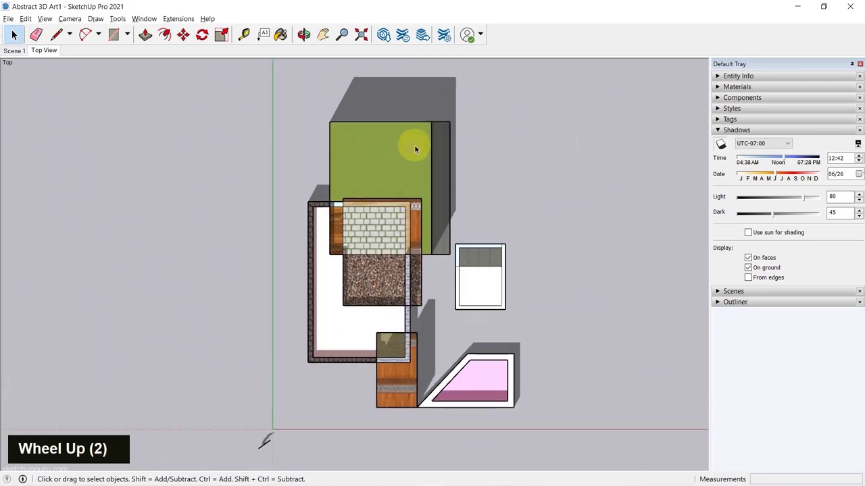
pyautogui.scroll(-1, 475, 124)
pyautogui.scroll(1, 432, 129)
pyautogui.scroll(-3, 415, 208)
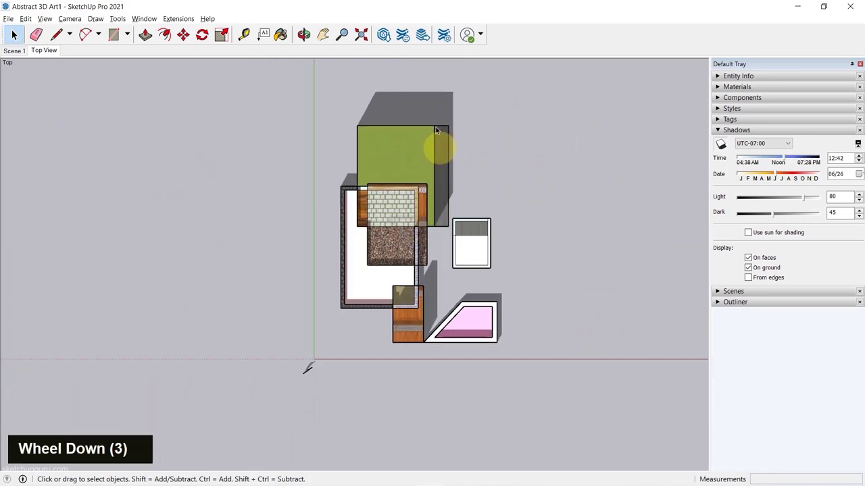
pyautogui.scroll(2, 421, 237)
pyautogui.scroll(1, 379, 303)
pyautogui.scroll(-1, 439, 131)
pyautogui.scroll(1, 417, 112)
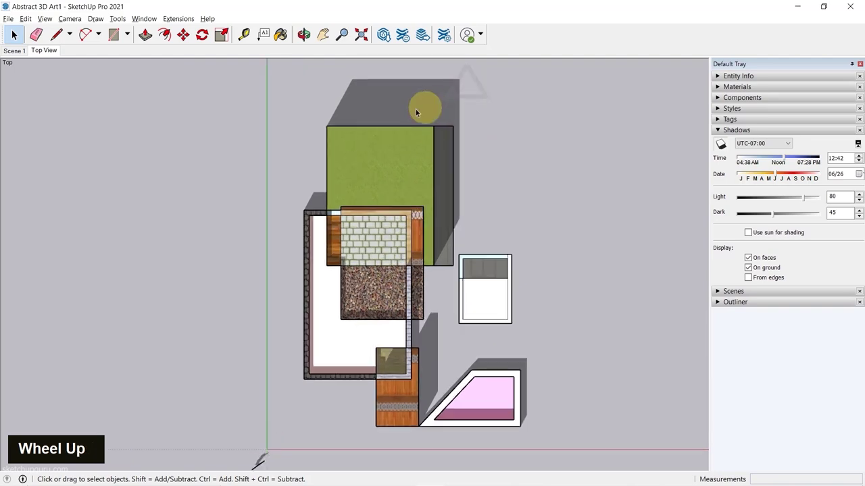
pyautogui.click(44, 19)
pyautogui.click(70, 133)
pyautogui.rightClick(44, 51)
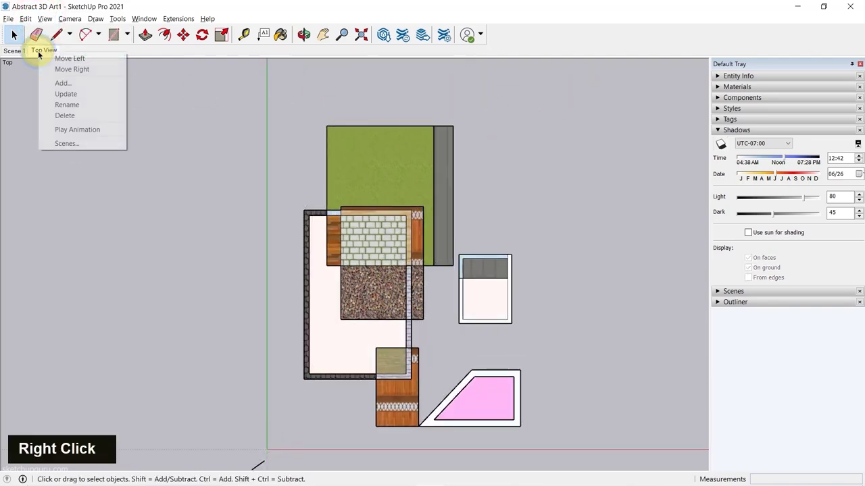
pyautogui.click(71, 96)
# Step: Delete the human figure near the origin and recall the Top View scene
pyautogui.scroll(-2, 309, 155)
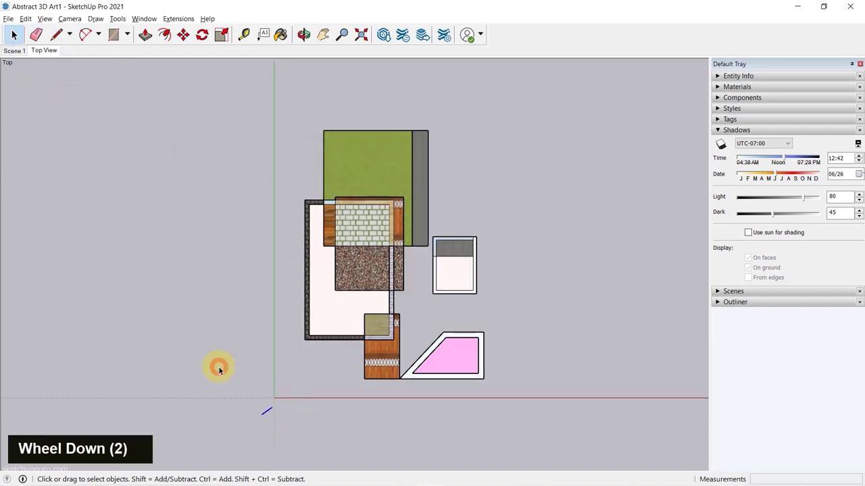
pyautogui.press('Delete')
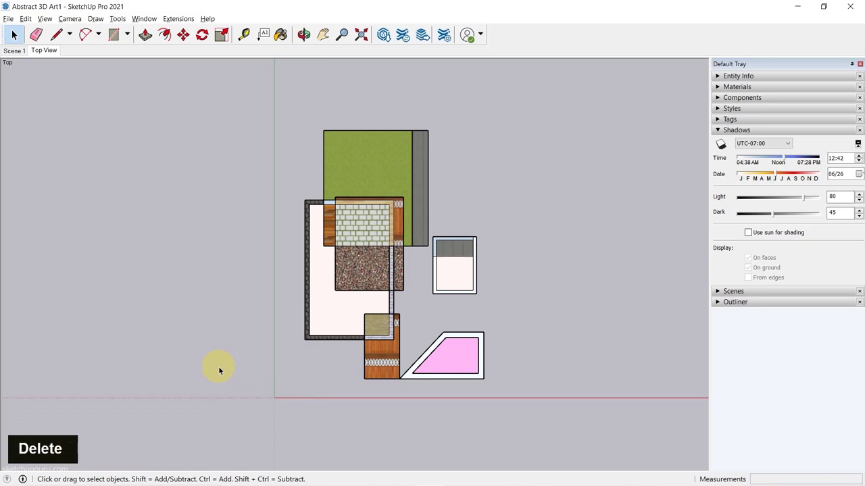
pyautogui.click(45, 50)
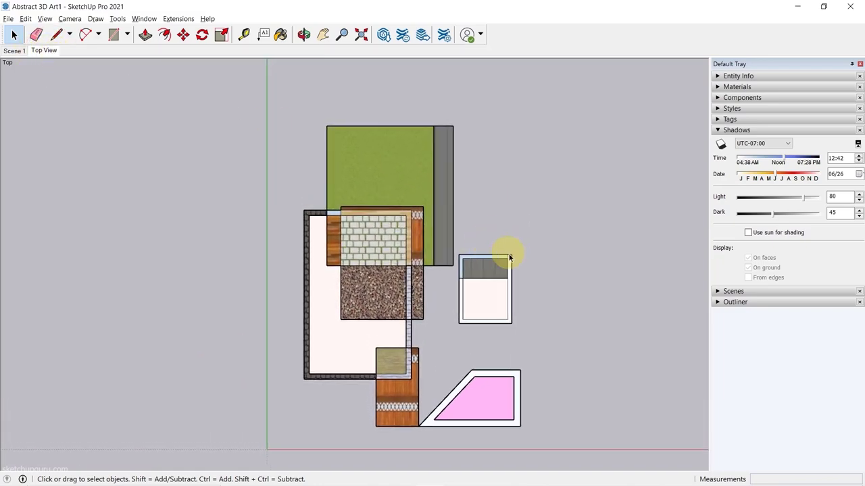
# Step: Switch the model to the standard Front view and add the framed elevation as a new scene after Top View
pyautogui.moveTo(507, 251); pyautogui.dragTo(308, 300, button='middle')
pyautogui.click(70, 19)
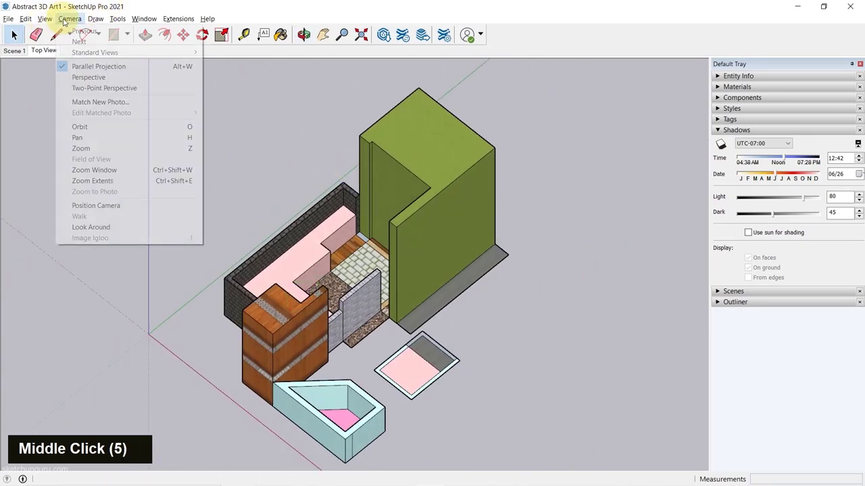
pyautogui.moveTo(189, 54)
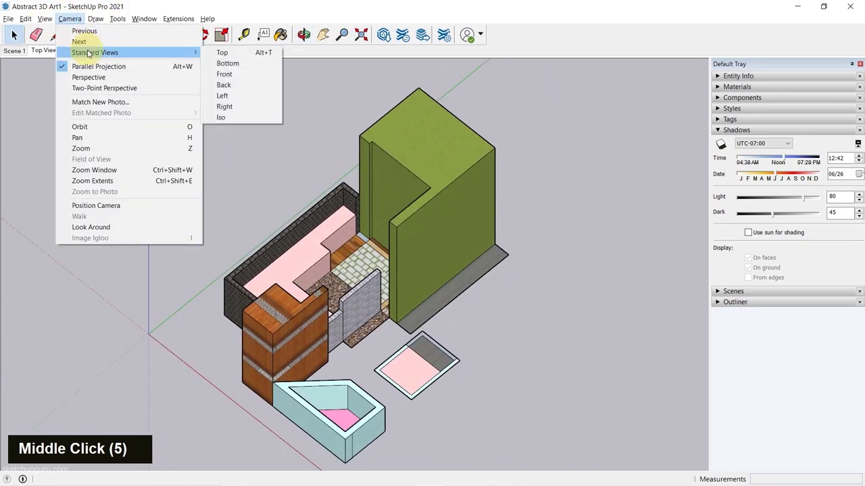
pyautogui.click(240, 75)
pyautogui.scroll(-2, 440, 200)
pyautogui.scroll(7, 396, 246)
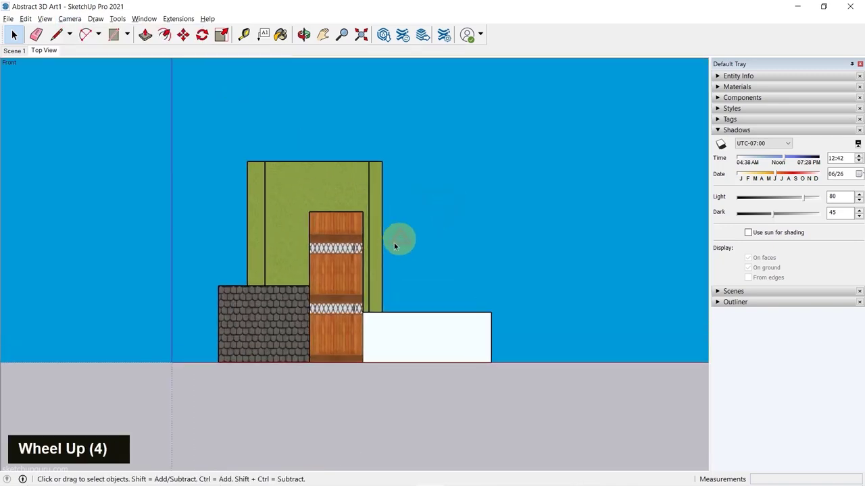
pyautogui.scroll(-2, 400, 289)
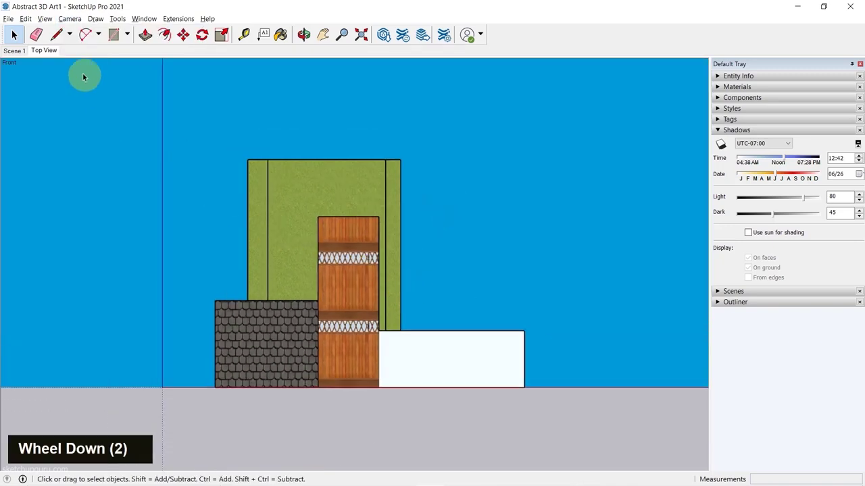
pyautogui.rightClick(50, 52)
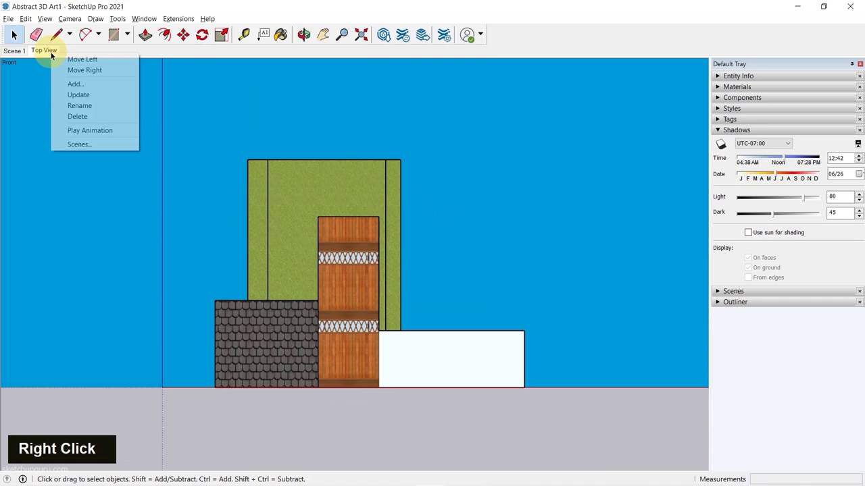
pyautogui.click(90, 84)
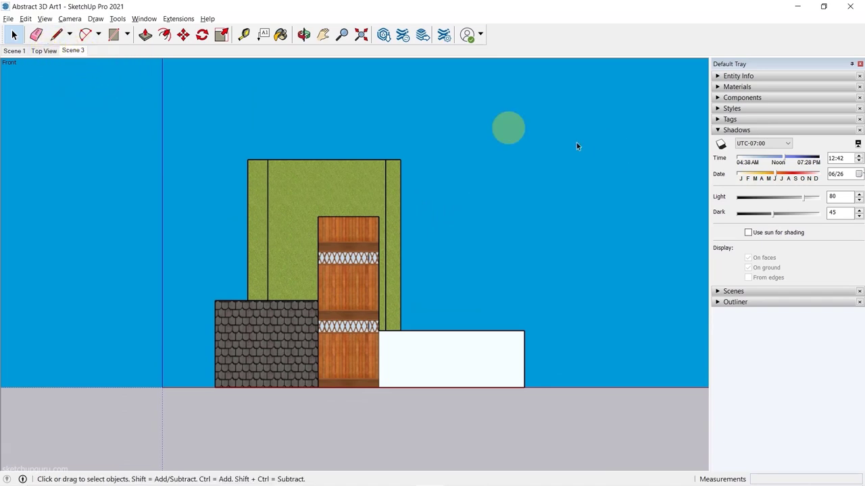
# Step: Rename the third scene as "Front View" and update it
pyautogui.click(737, 291)
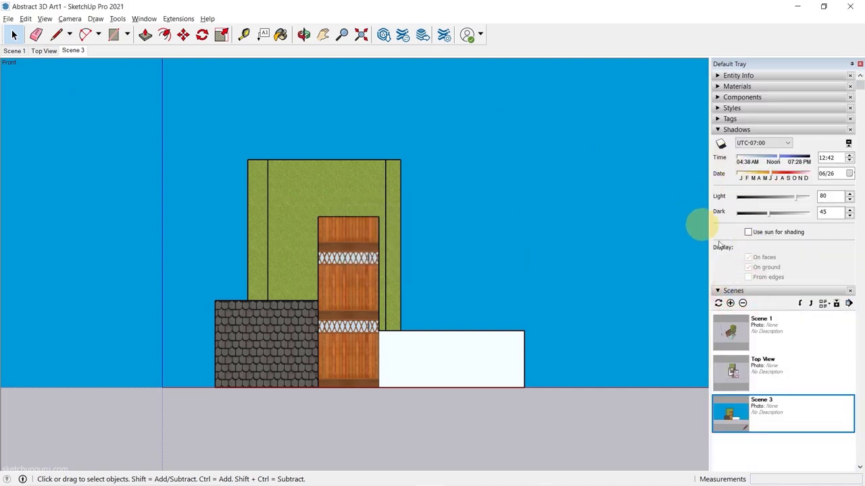
pyautogui.rightClick(72, 50)
pyautogui.click(112, 101)
pyautogui.write('F')
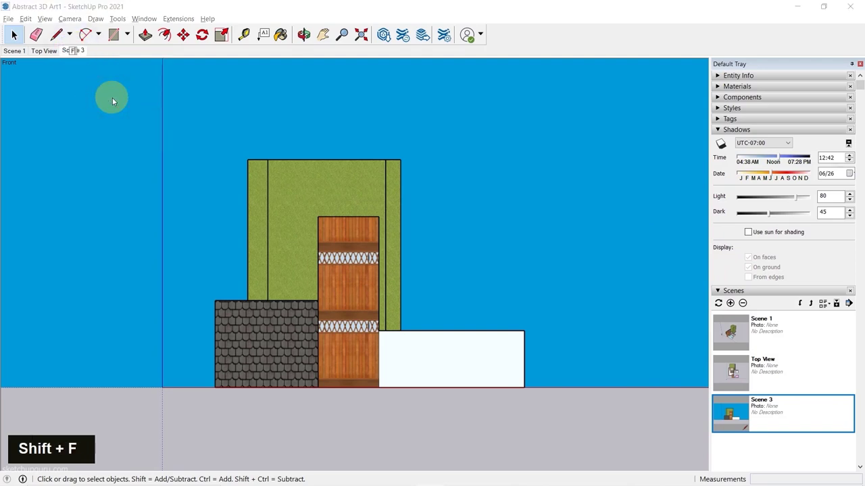
pyautogui.write('ront View')
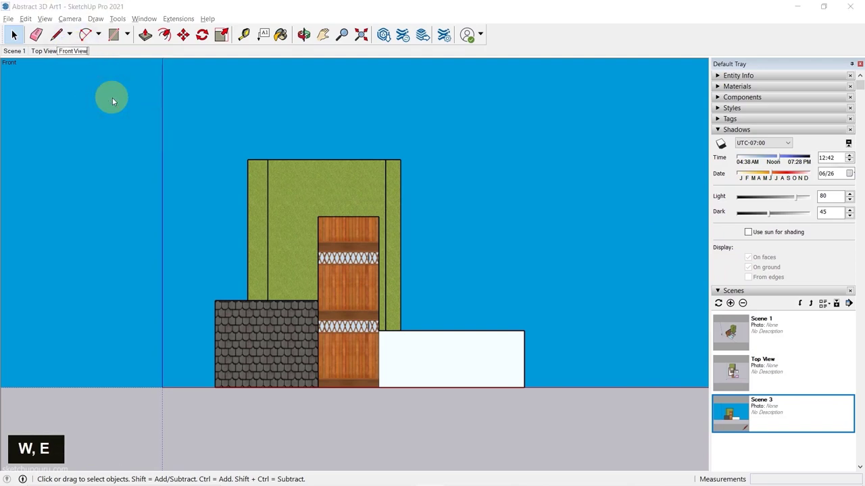
pyautogui.press('Return')
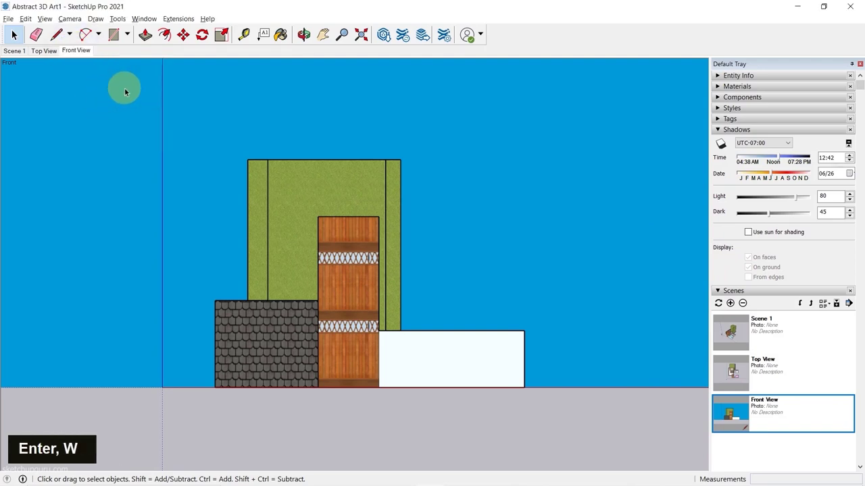
pyautogui.rightClick(74, 50)
pyautogui.click(102, 93)
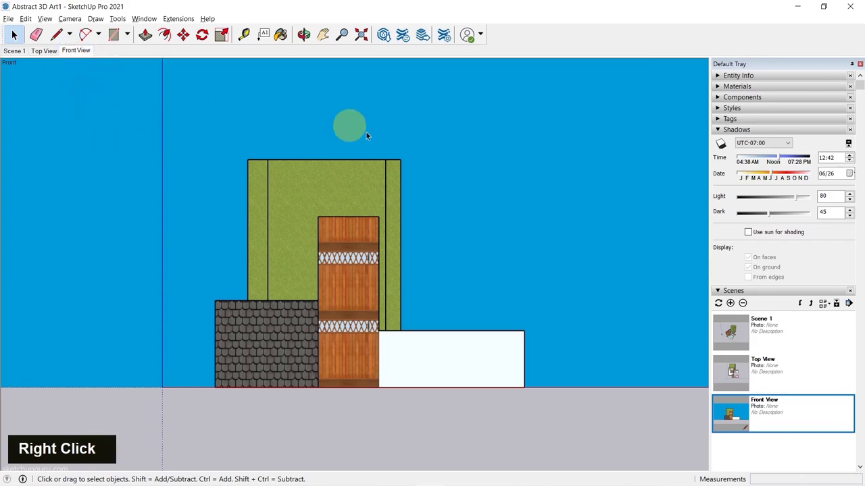
pyautogui.moveTo(522, 183); pyautogui.dragTo(440, 273, button='middle')
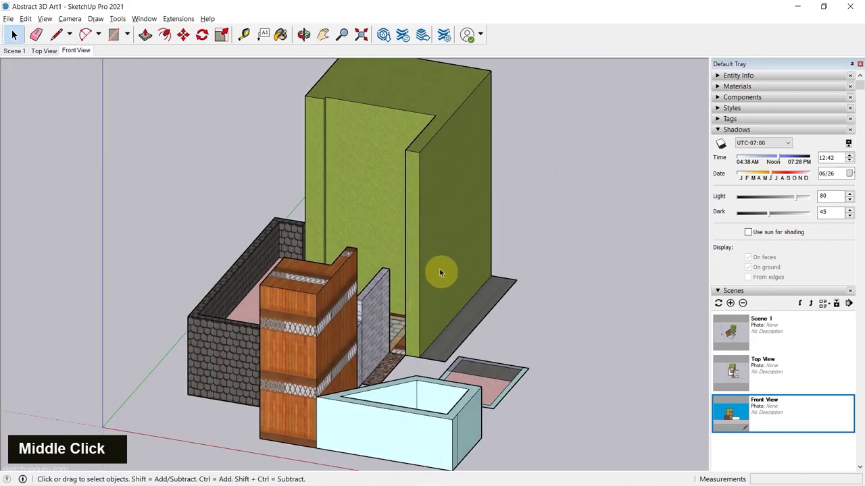
pyautogui.click(69, 18)
pyautogui.moveTo(51, 22)
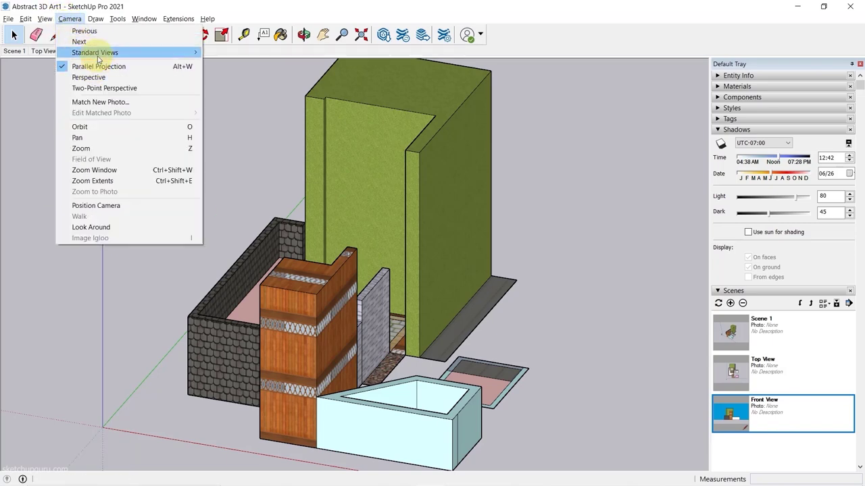
pyautogui.moveTo(98, 52)
pyautogui.middleClick(548, 168)
pyautogui.middleClick(548, 168)
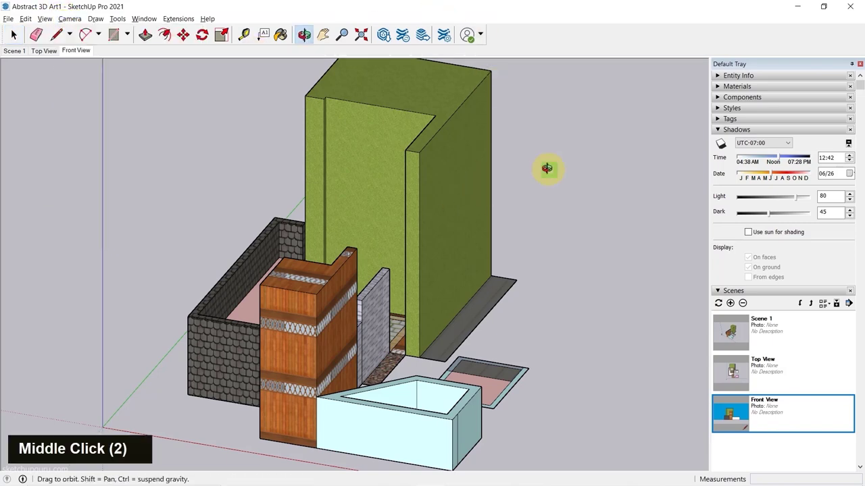
# Step: Orbit to an angled 3D view of the whole model and switch the camera from parallel projection to Perspective
pyautogui.scroll(-2, 323, 252)
pyautogui.moveTo(323, 251); pyautogui.dragTo(456, 327, button='middle')
pyautogui.scroll(1, 330, 282)
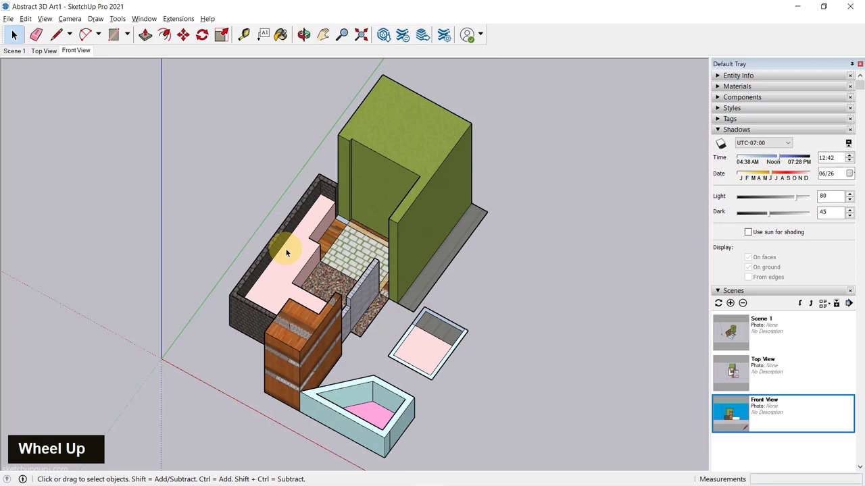
pyautogui.scroll(-3, 399, 257)
pyautogui.moveTo(521, 238); pyautogui.dragTo(357, 293, button='middle')
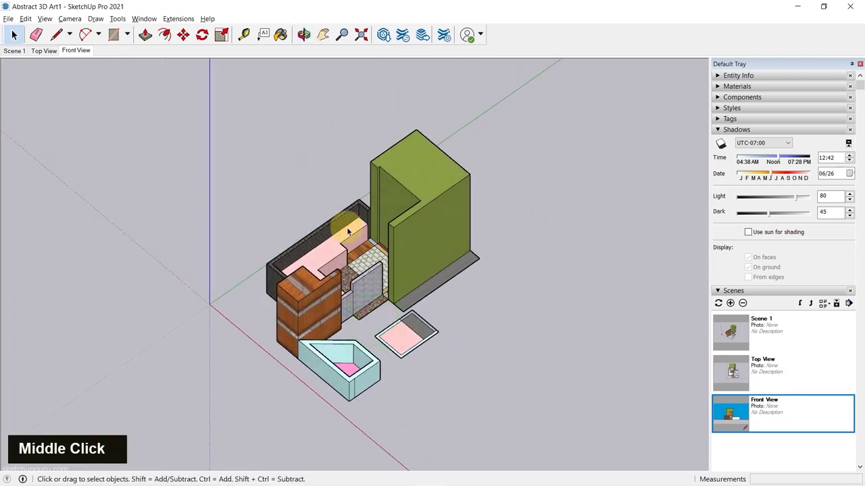
pyautogui.hotkey('alt', 'w')
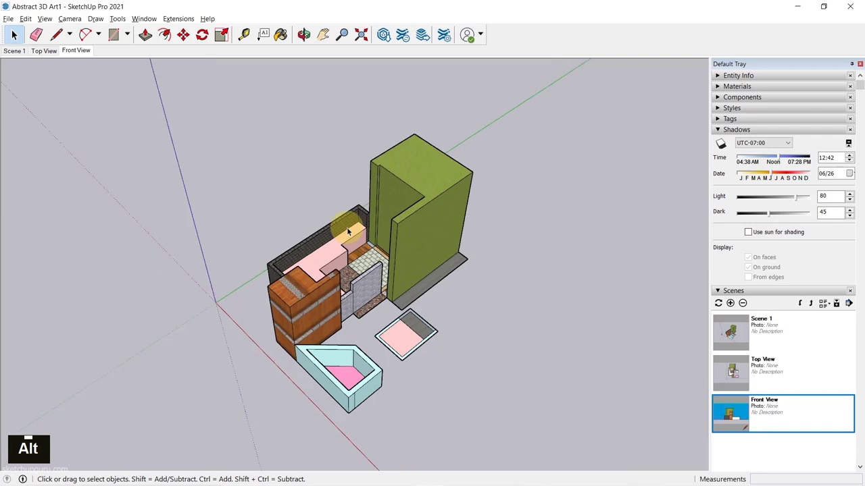
# Step: Switch the camera to parallel projection, view the model from the standard Top view and orbit back to an angled 3D view
pyautogui.hotkey('alt', 'w')
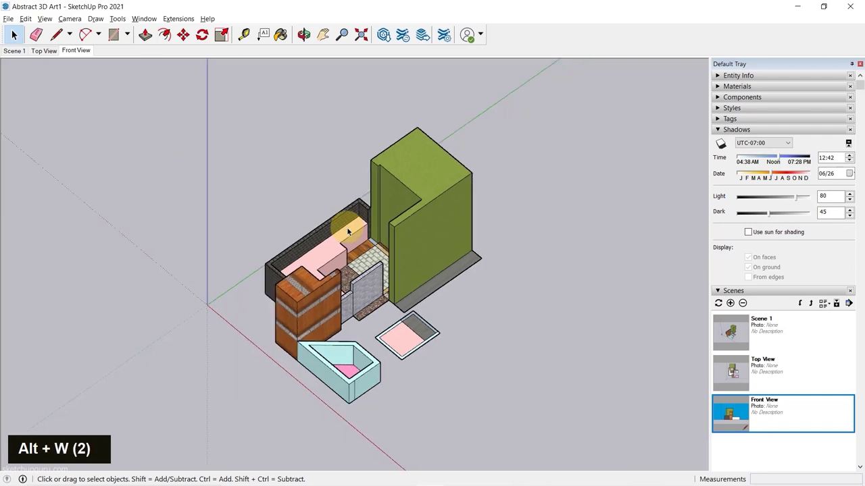
pyautogui.hotkey('alt', 't')
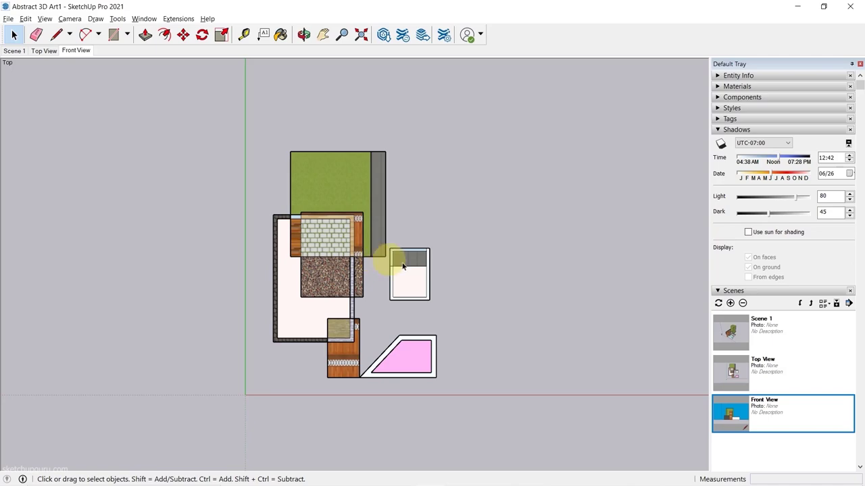
pyautogui.moveTo(504, 296); pyautogui.dragTo(176, 175, button='middle')
pyautogui.moveTo(493, 276); pyautogui.dragTo(376, 100, button='middle')
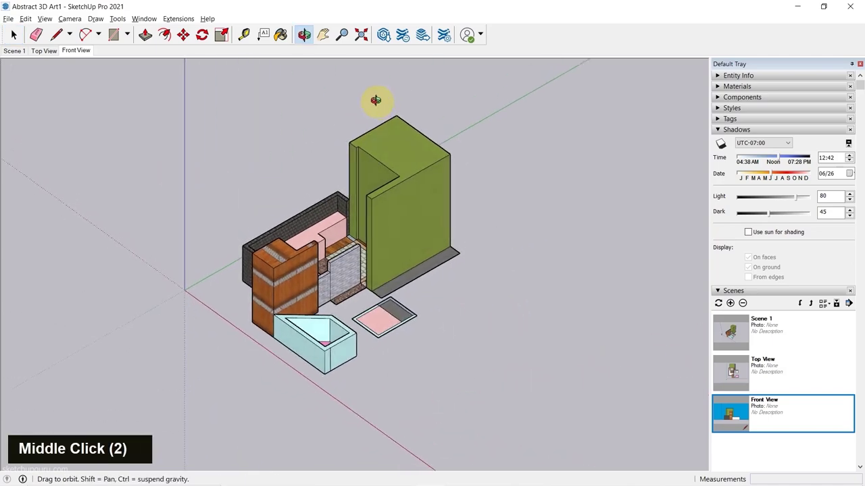
pyautogui.scroll(-2, 505, 203)
pyautogui.click(69, 20)
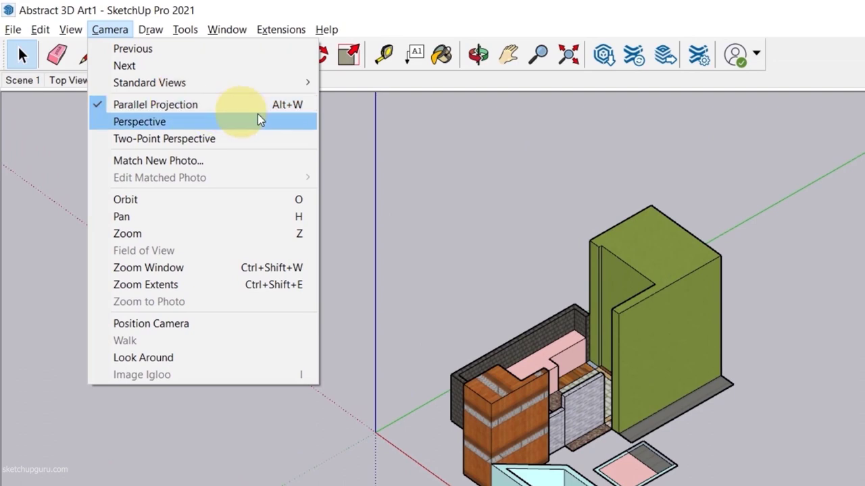
pyautogui.moveTo(256, 87)
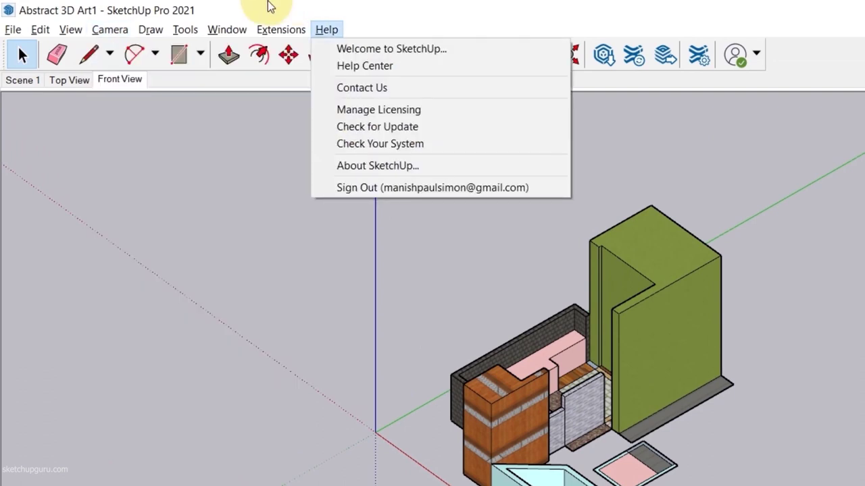
pyautogui.click(247, 8)
# Step: In the shortcut preferences, find Camera/Parallel Projection and reassign Alt+W to it
pyautogui.click(231, 33)
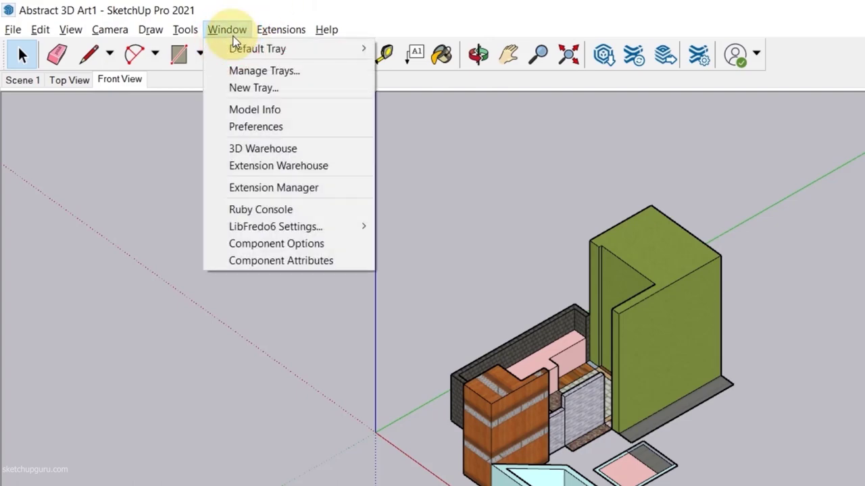
pyautogui.click(263, 128)
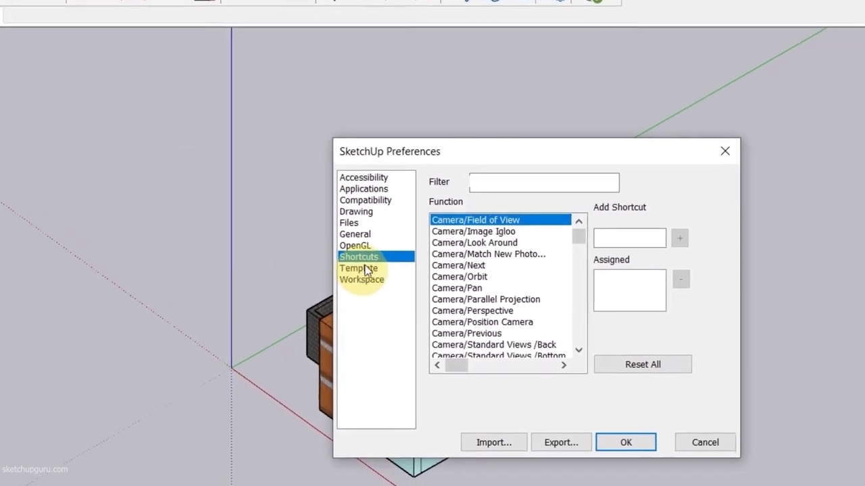
pyautogui.click(677, 251)
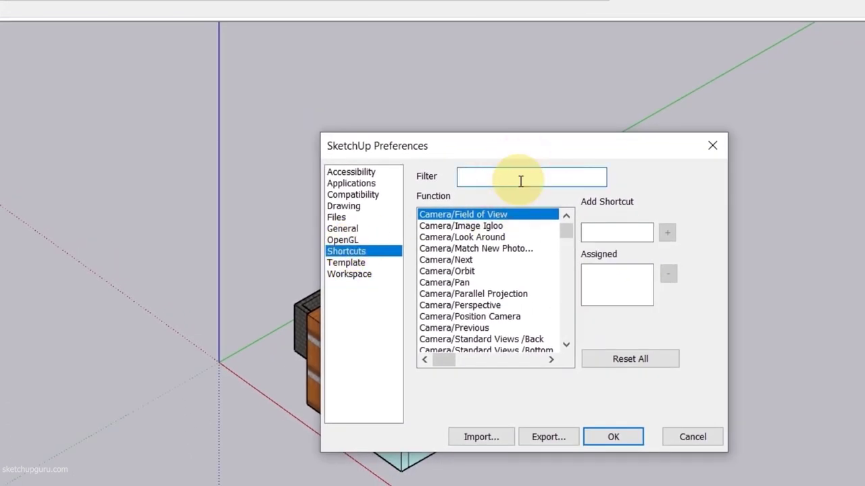
pyautogui.write('parall')
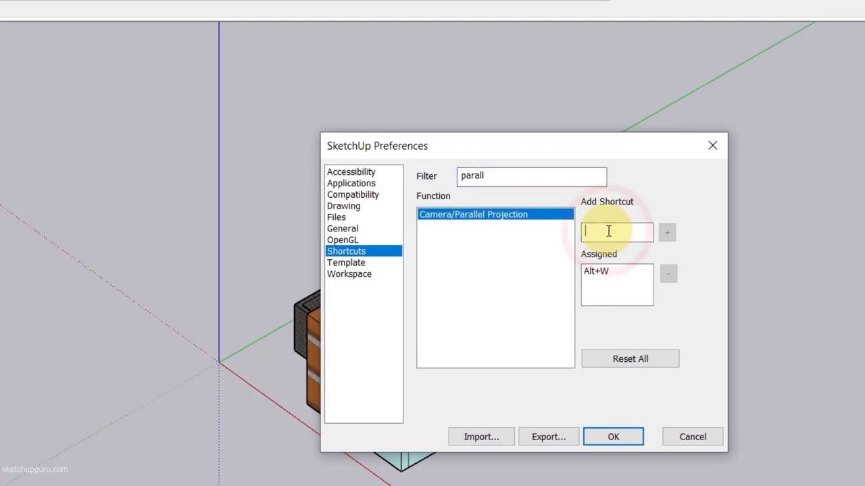
pyautogui.hotkey('alt', 'w')
pyautogui.click(666, 235)
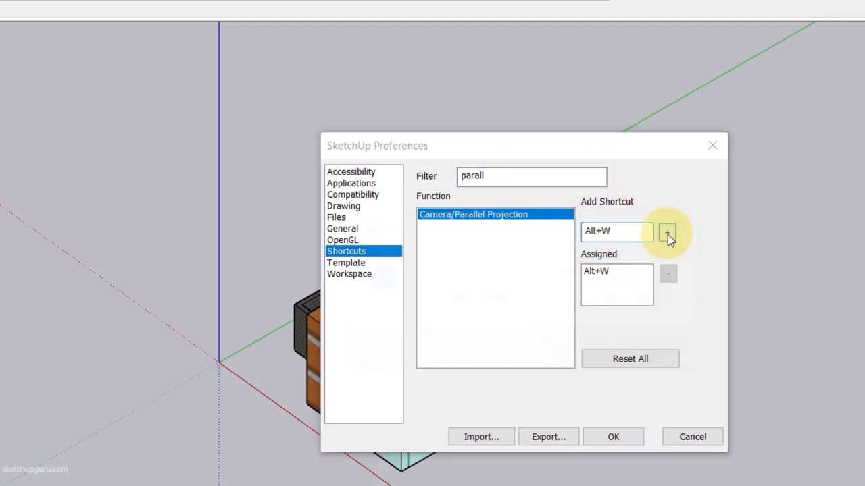
pyautogui.moveTo(503, 365); pyautogui.dragTo(553, 301)
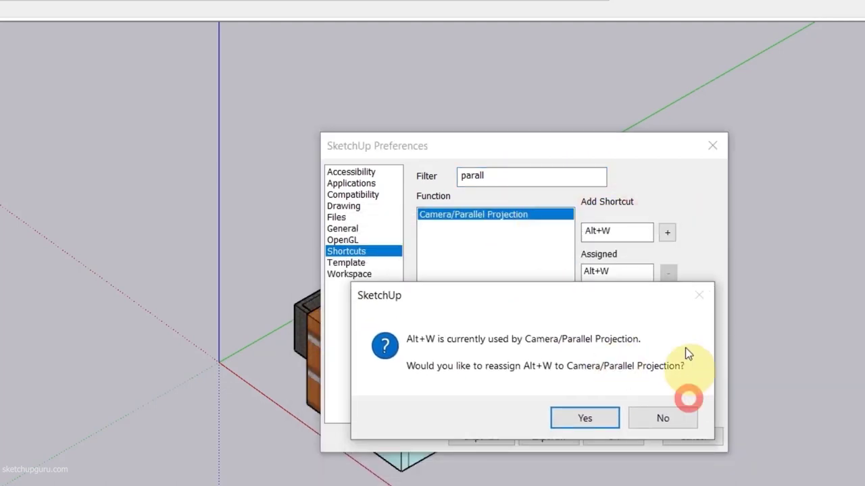
pyautogui.click(576, 420)
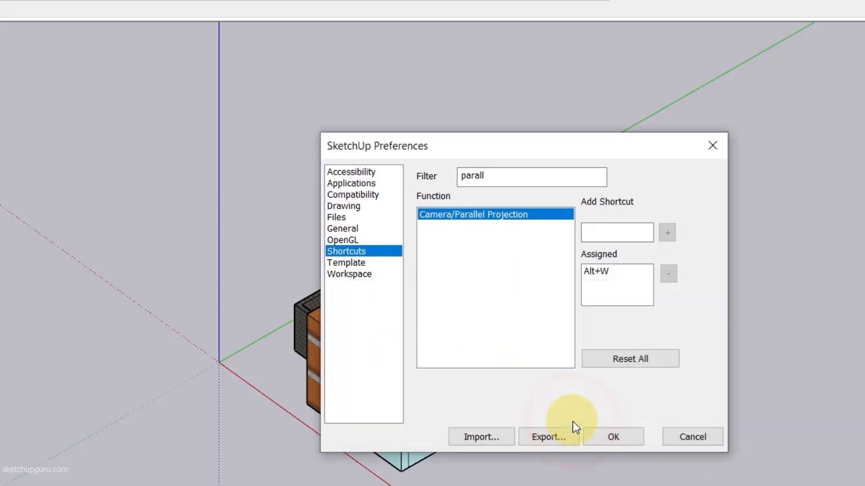
# Step: Filter the shortcut functions for "top" and reassign Alt+T to Camera/Standard Views/Top
pyautogui.doubleClick(547, 178)
pyautogui.write('top')
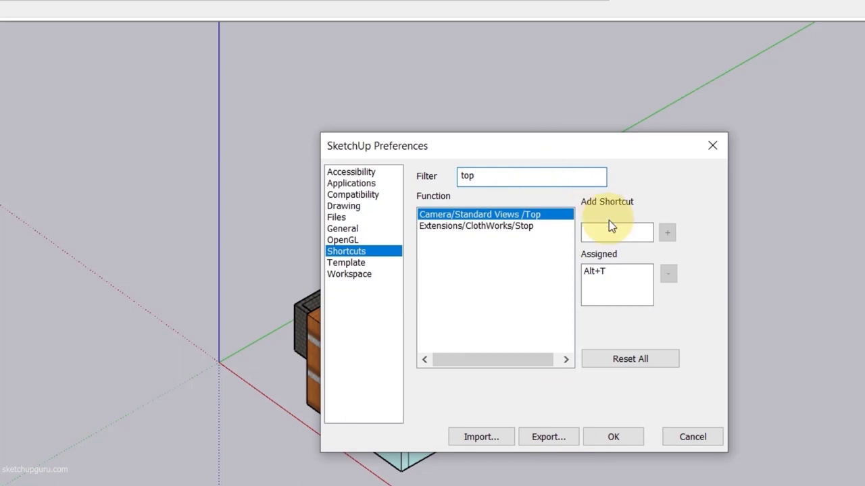
pyautogui.click(611, 229)
pyautogui.hotkey('alt', 't')
pyautogui.click(667, 232)
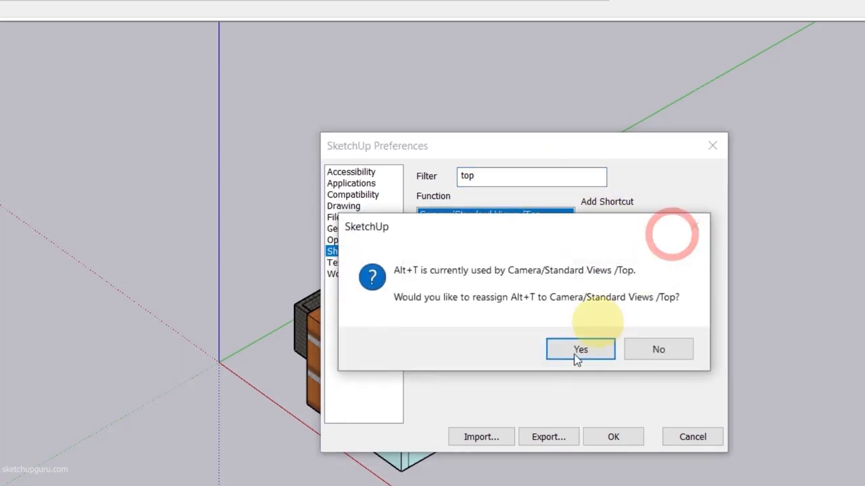
pyautogui.click(576, 352)
# Step: Assign Alt+F to Camera/Standard Views/Front and accept the shortcut preferences
pyautogui.doubleClick(500, 173)
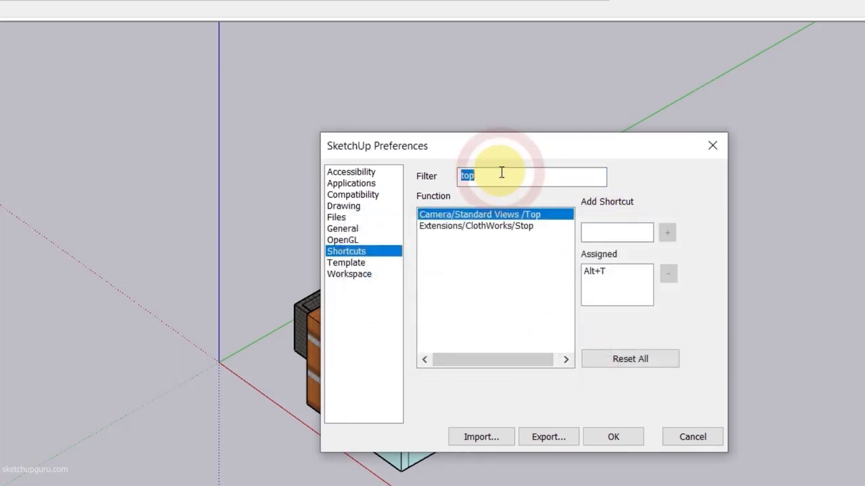
pyautogui.write('front')
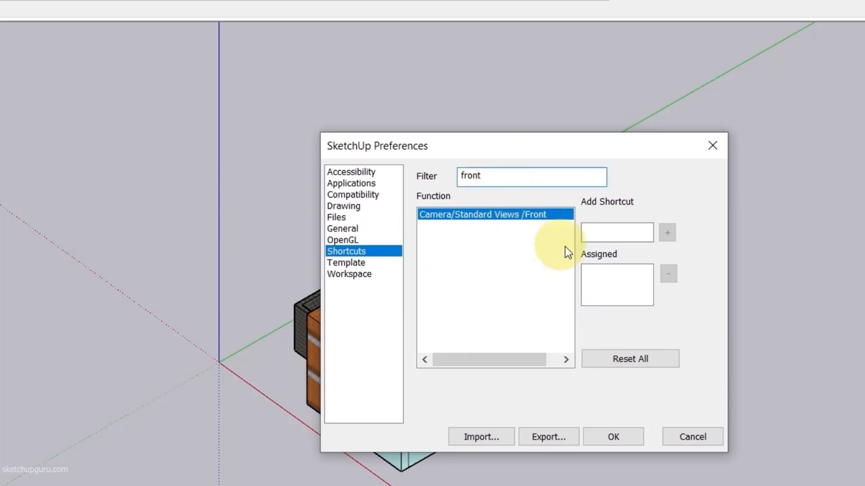
pyautogui.click(535, 219)
pyautogui.click(605, 234)
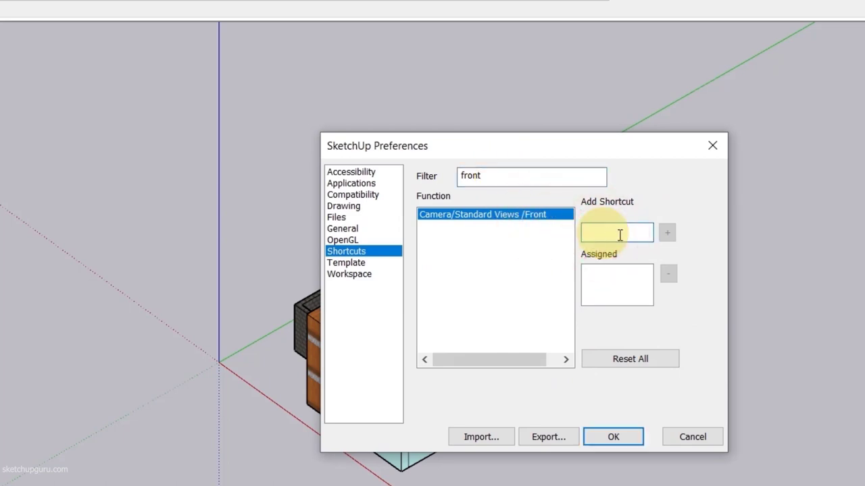
pyautogui.hotkey('alt', 'f')
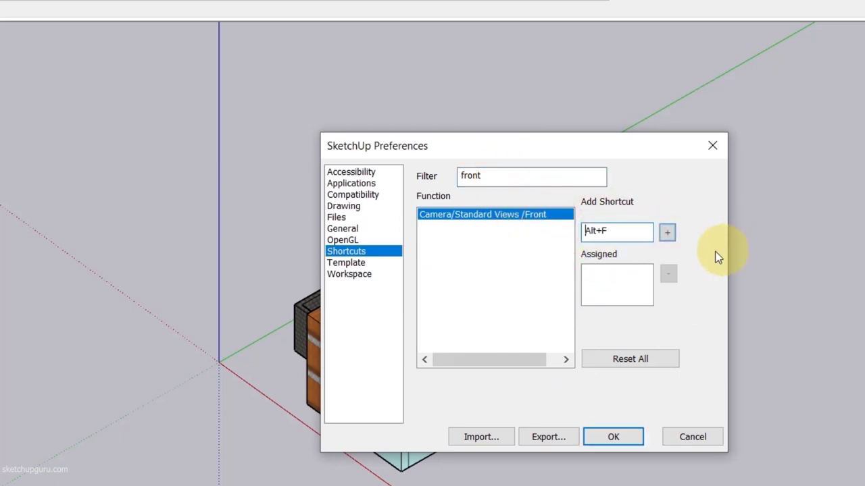
pyautogui.click(667, 232)
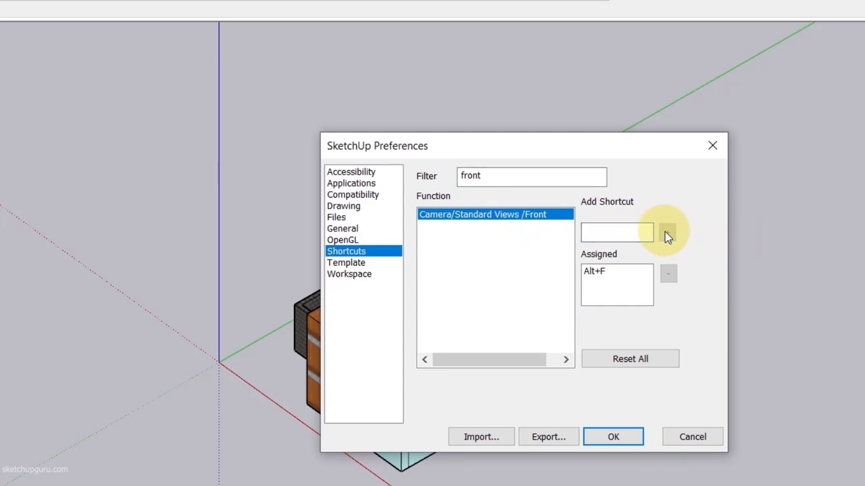
pyautogui.click(615, 438)
# Step: Test the assigned shortcuts by toggling parallel projection, showing the Front and Top views, and orbiting back to 3D
pyautogui.hotkey('alt', 'w')
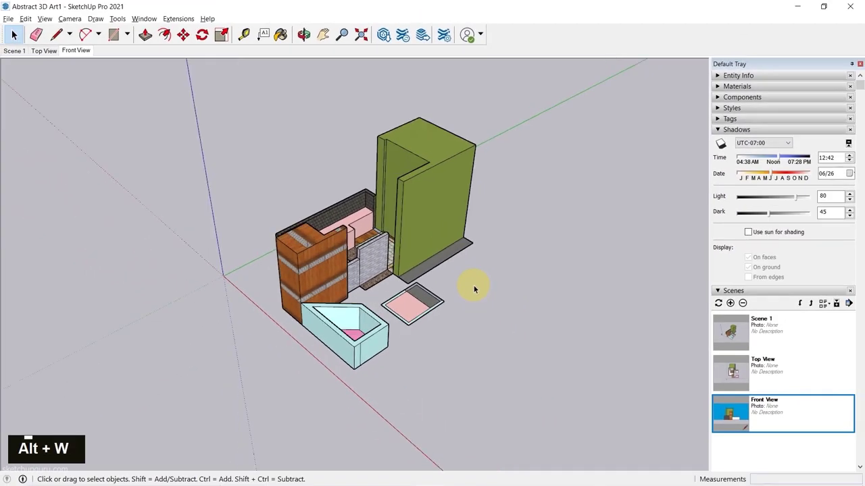
pyautogui.hotkey('alt', 'w')
pyautogui.hotkey('alt', 'w')
pyautogui.hotkey('alt', 'w')
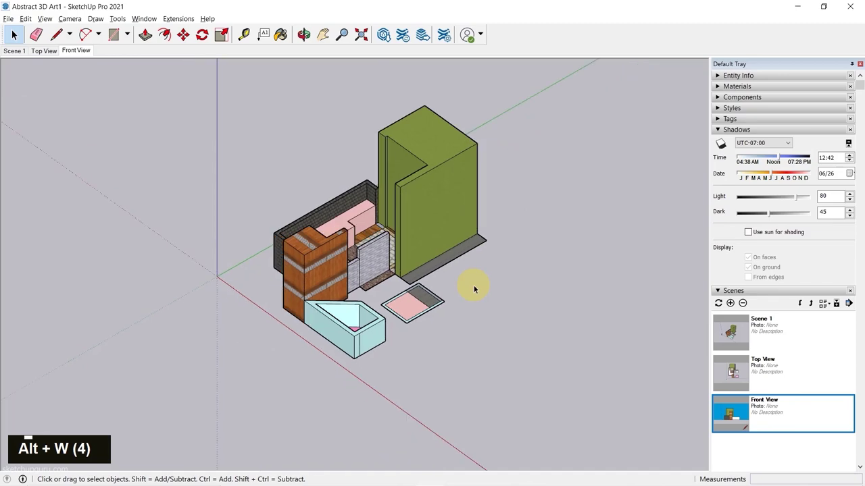
pyautogui.hotkey('alt', 'f')
pyautogui.hotkey('alt', 't')
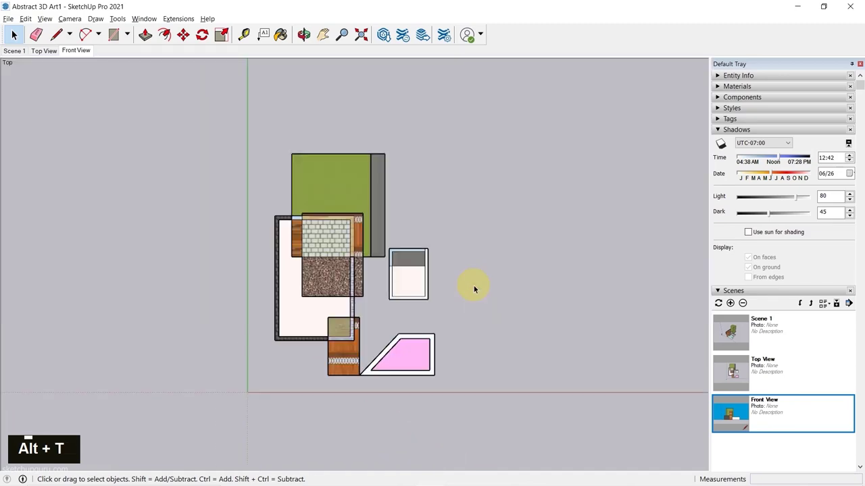
pyautogui.moveTo(535, 344); pyautogui.dragTo(424, 304, button='middle')
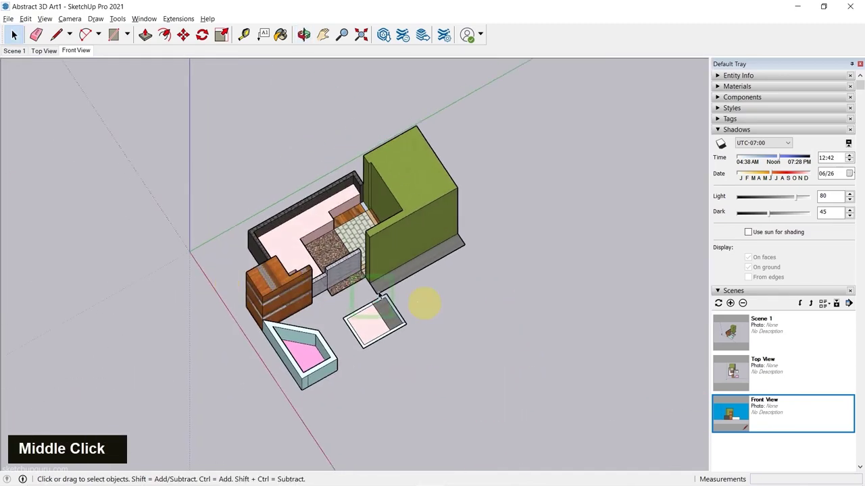
# Step: Recall the Top View scene and turn on shadows for it
pyautogui.click(44, 51)
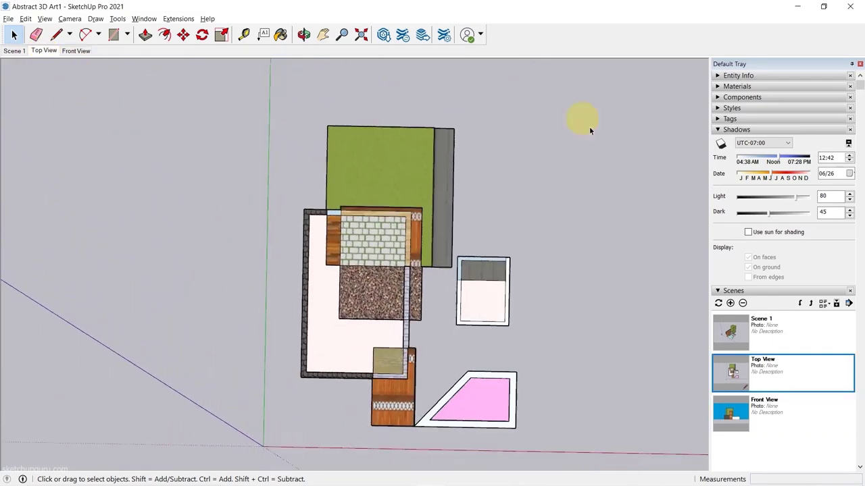
pyautogui.click(47, 19)
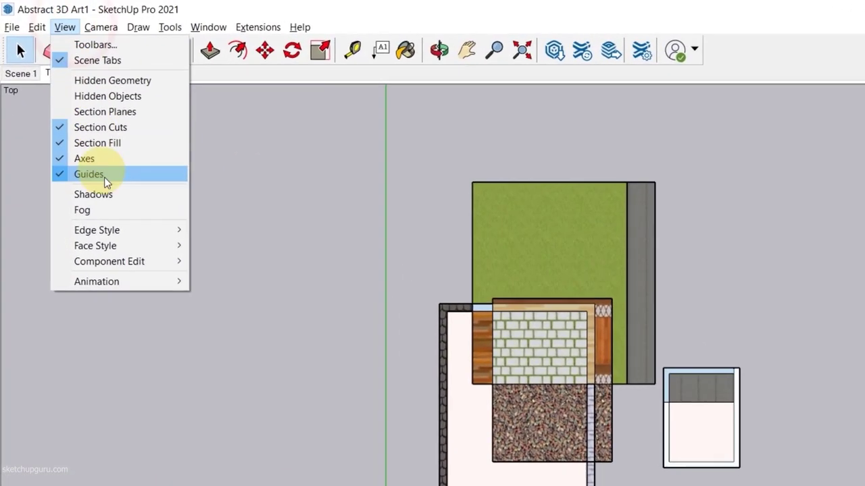
pyautogui.click(85, 156)
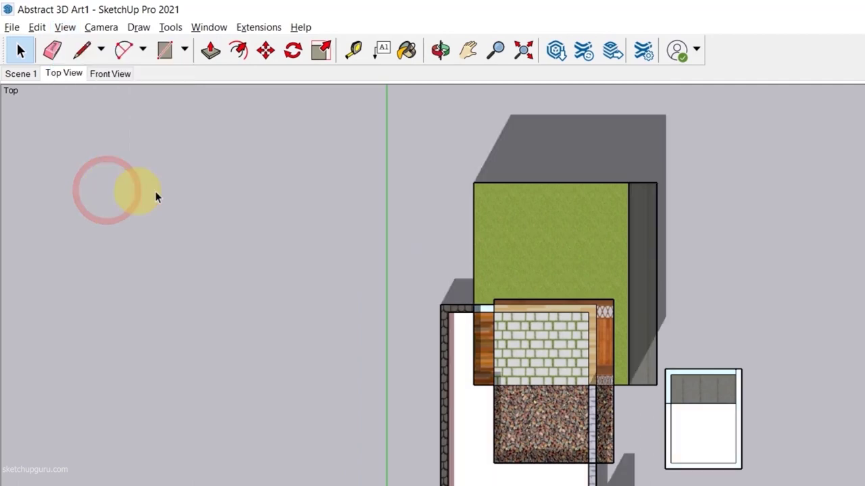
# Step: Start a 2D graphic export of the top view and name the file "Abstract 3D Art_Top View"
pyautogui.click(12, 27)
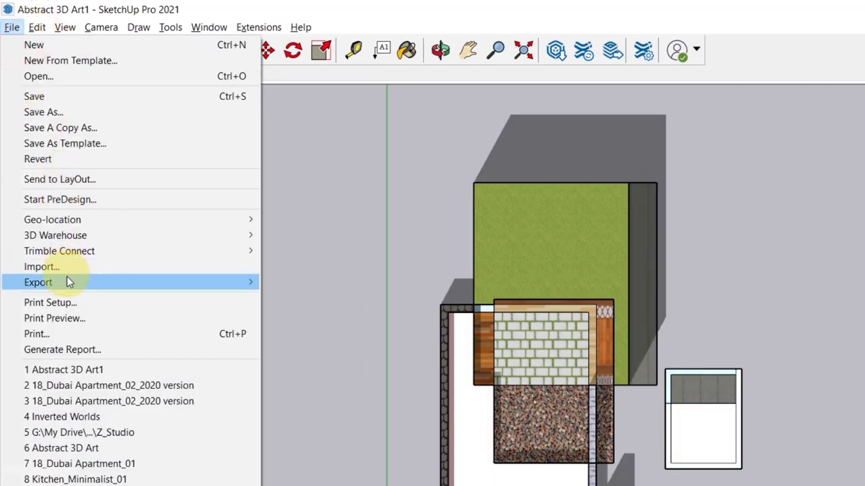
pyautogui.moveTo(99, 284)
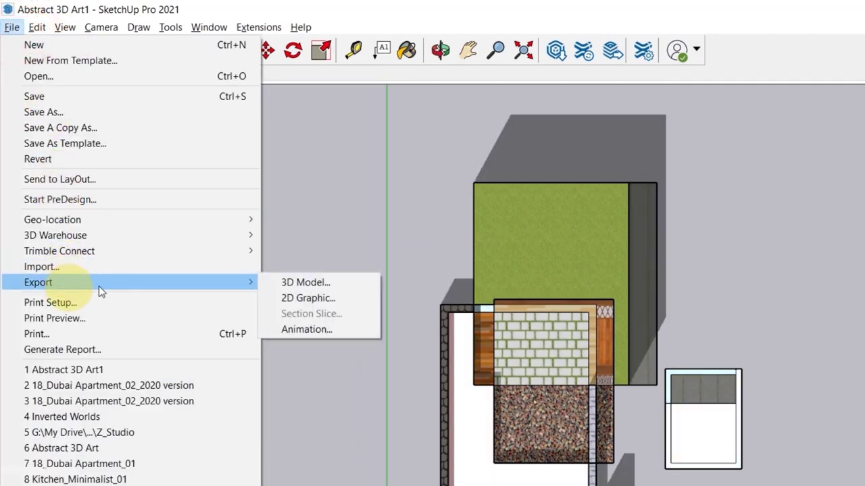
pyautogui.click(365, 301)
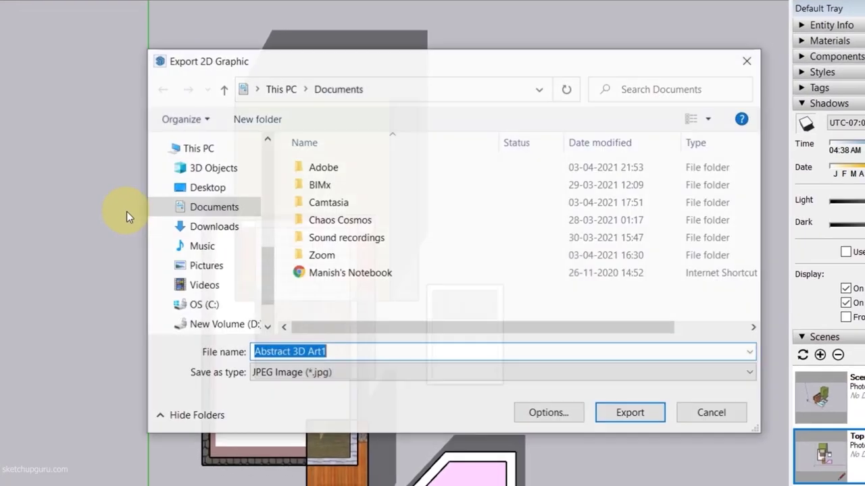
pyautogui.click(341, 352)
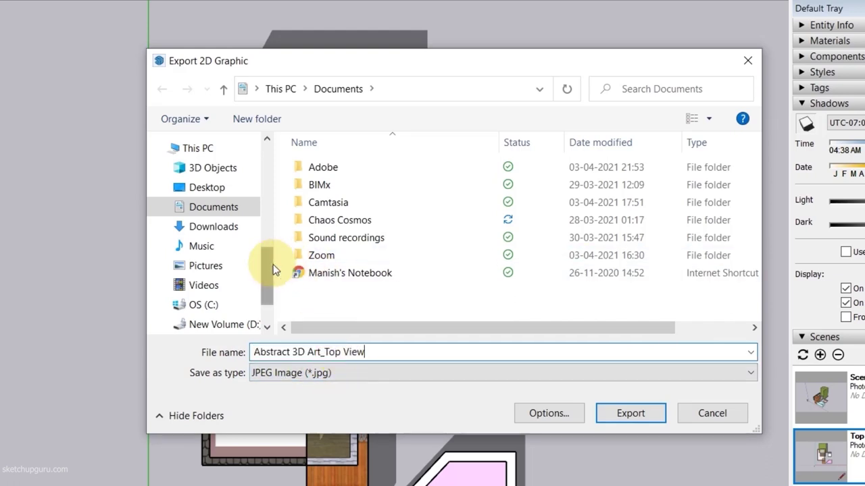
# Step: Set the export destination to the 13_Setting Up Scenes folder inside 01_Sketchup Basics Course on New Volume (D:)
pyautogui.moveTo(274, 269); pyautogui.dragTo(268, 291)
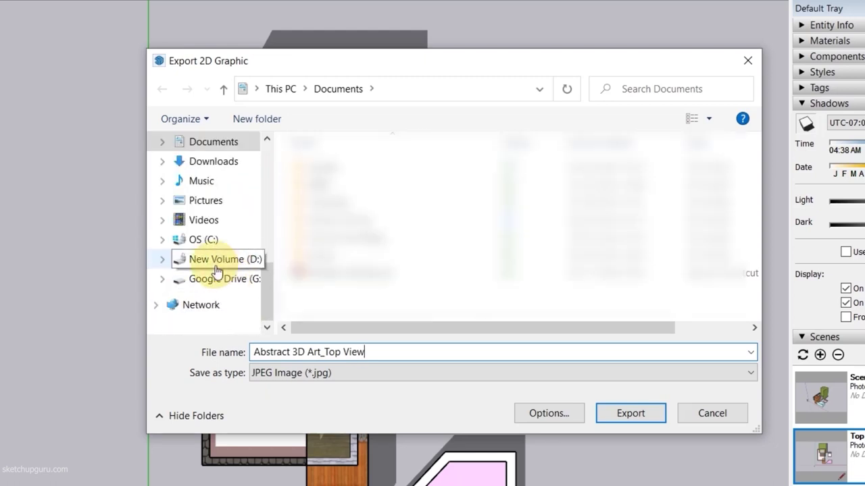
pyautogui.click(216, 270)
pyautogui.doubleClick(386, 263)
pyautogui.click(460, 298)
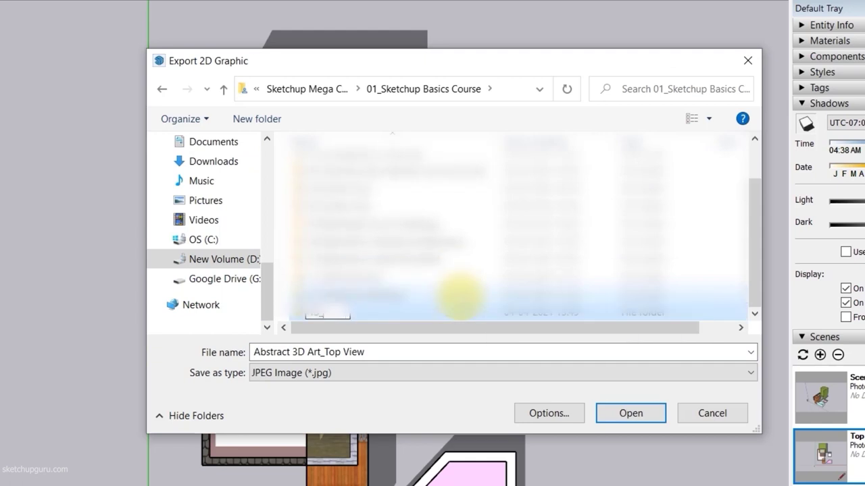
pyautogui.doubleClick(459, 297)
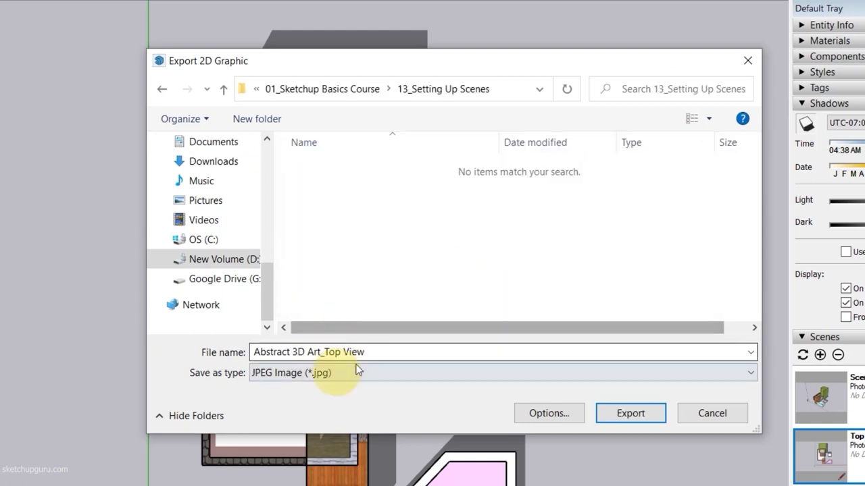
# Step: Keep JPEG Image as the file type, accept the export options with view size and anti-aliasing on, and export the top view
pyautogui.click(274, 376)
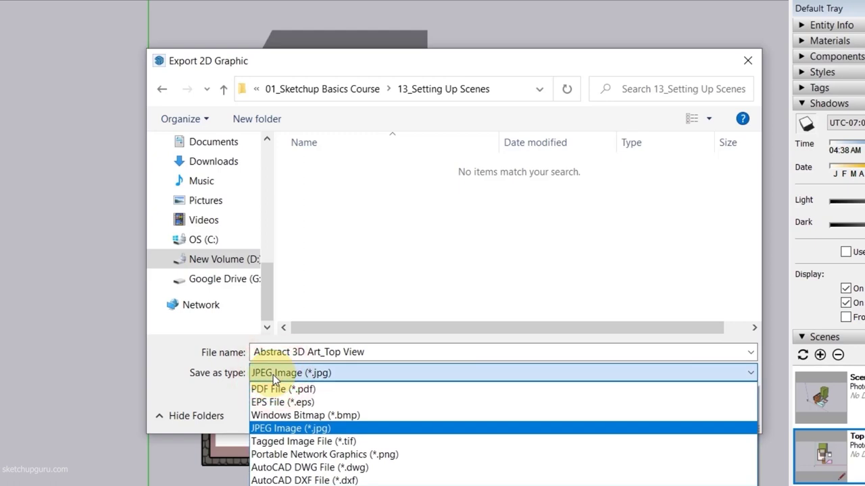
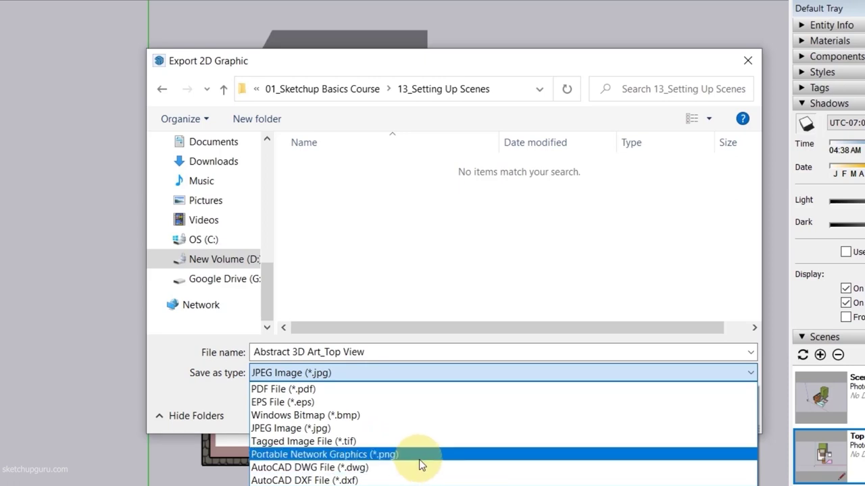
pyautogui.click(387, 318)
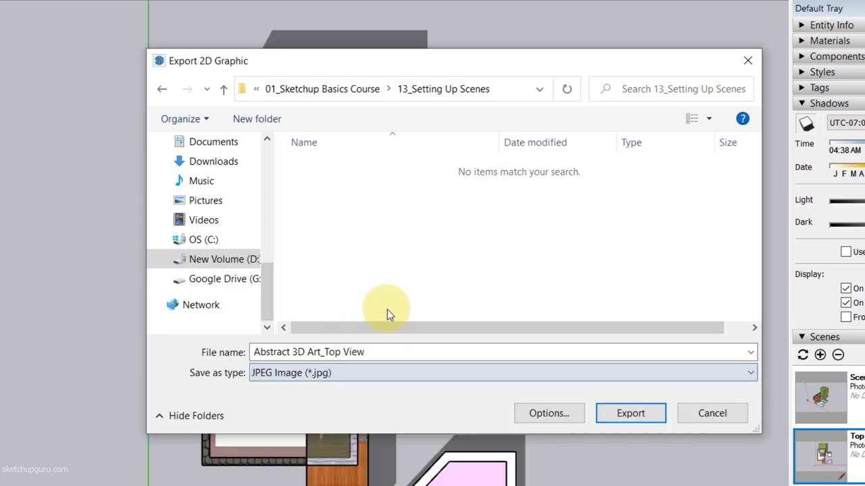
pyautogui.click(542, 418)
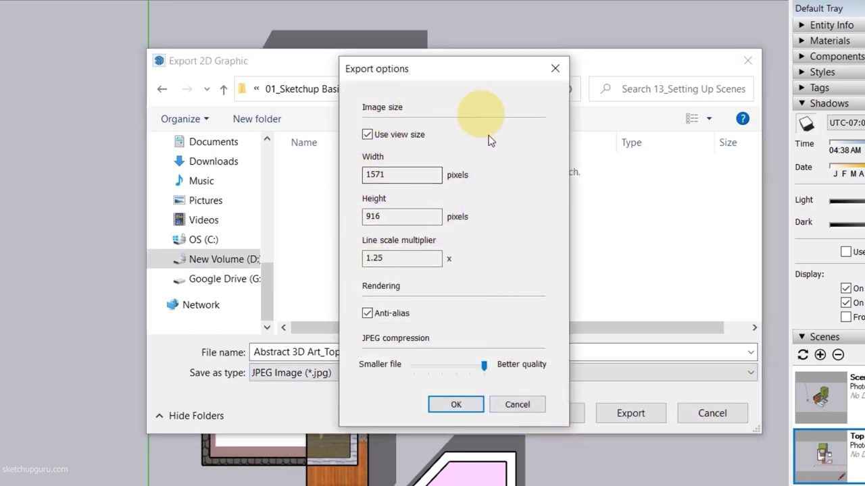
pyautogui.click(457, 405)
pyautogui.click(646, 415)
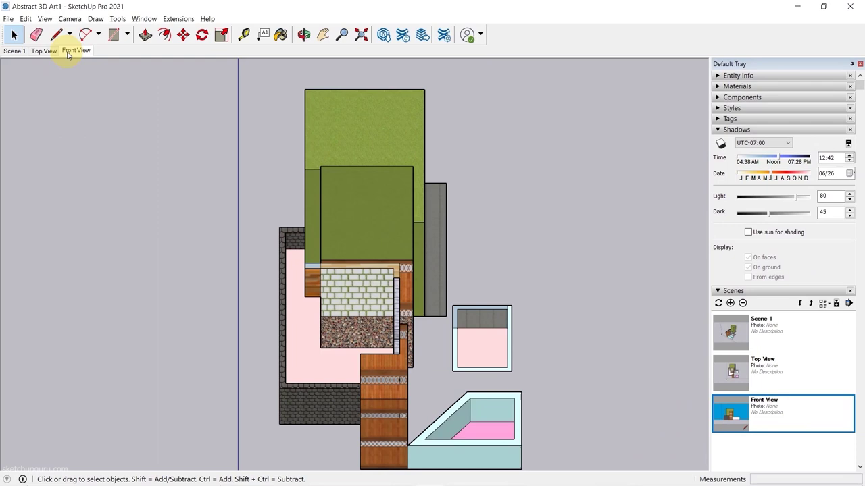
# Step: Recall the Front View scene, turn on shadows, and try a shadow time of 07:28 with the date 09/28
pyautogui.click(68, 52)
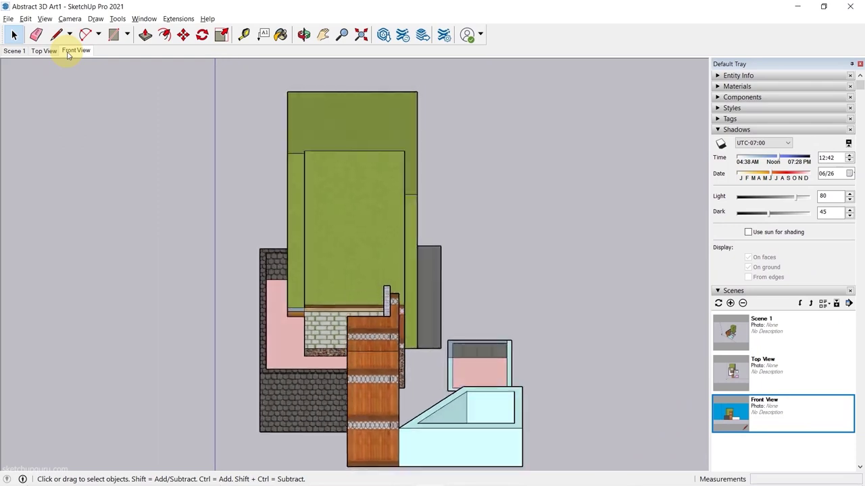
pyautogui.click(45, 18)
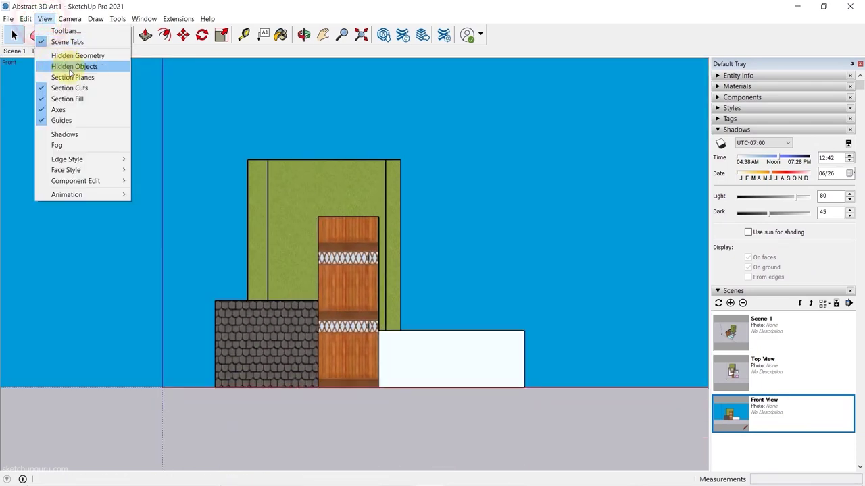
pyautogui.click(74, 134)
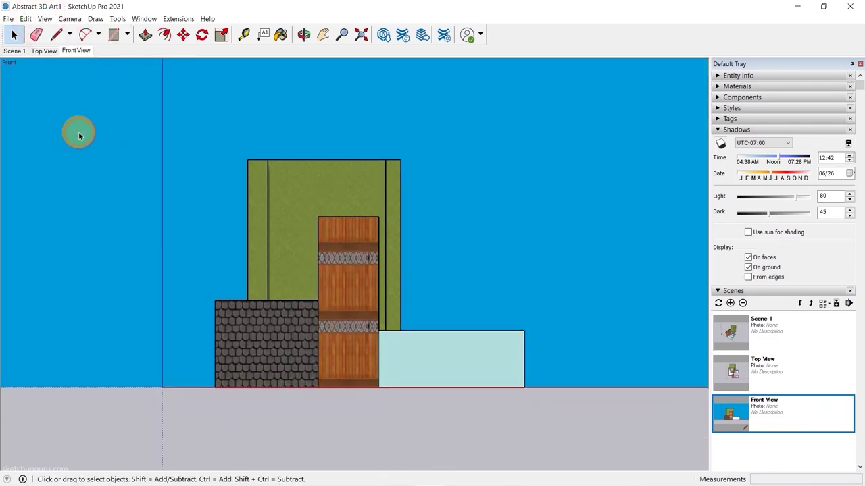
pyautogui.doubleClick(753, 158)
pyautogui.doubleClick(746, 177)
pyautogui.moveTo(747, 177); pyautogui.dragTo(789, 174)
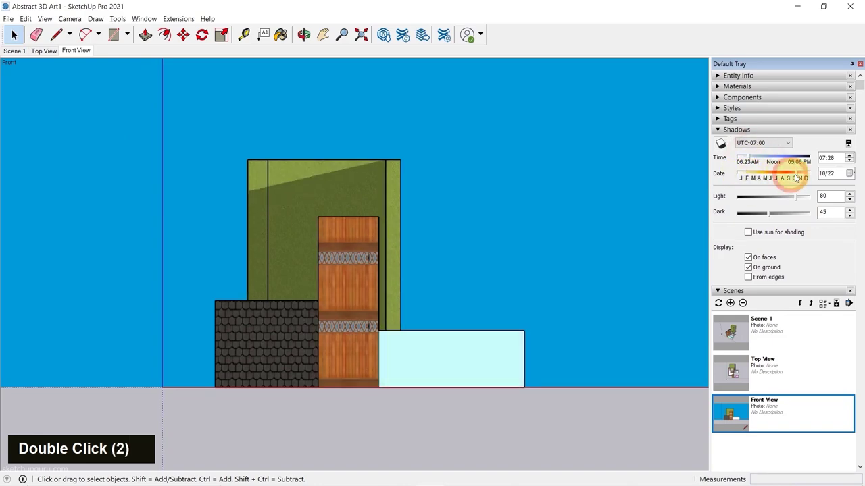
# Step: Inspect the shadows around the model in 3D and try a shadow time of 09:56
pyautogui.moveTo(490, 216); pyautogui.dragTo(363, 364, button='middle')
pyautogui.scroll(-14, 363, 365)
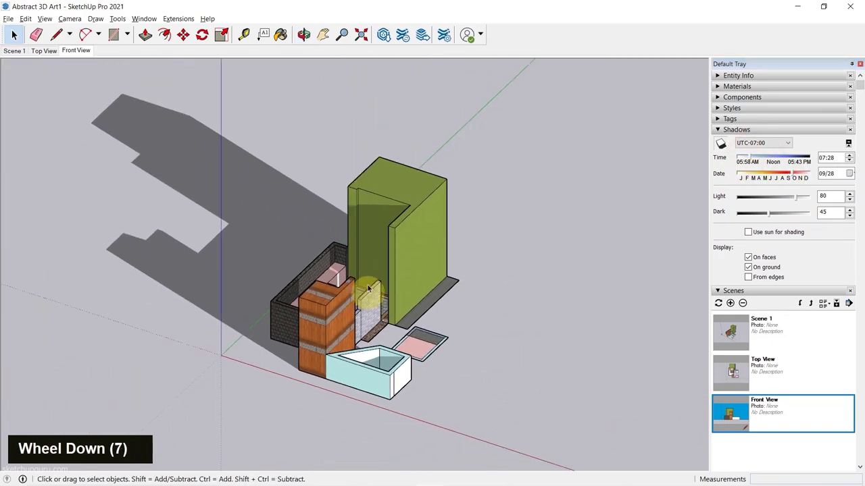
pyautogui.scroll(3, 436, 216)
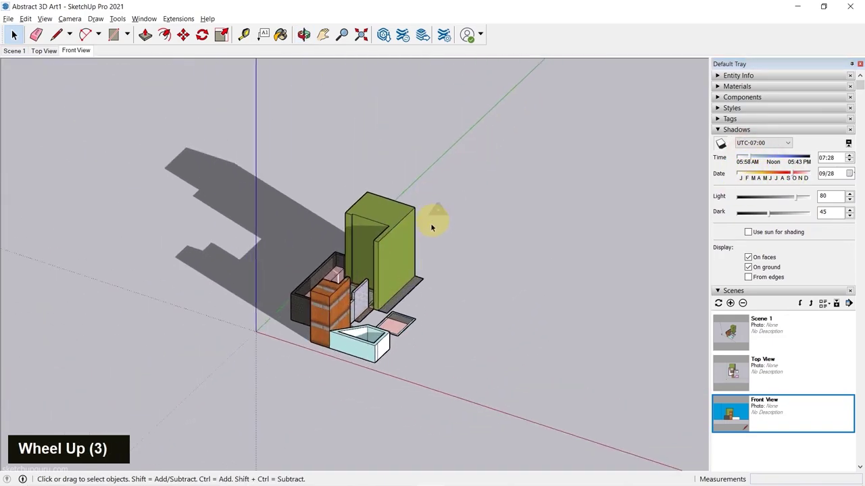
pyautogui.moveTo(436, 216); pyautogui.dragTo(561, 252, button='middle')
pyautogui.click(764, 157)
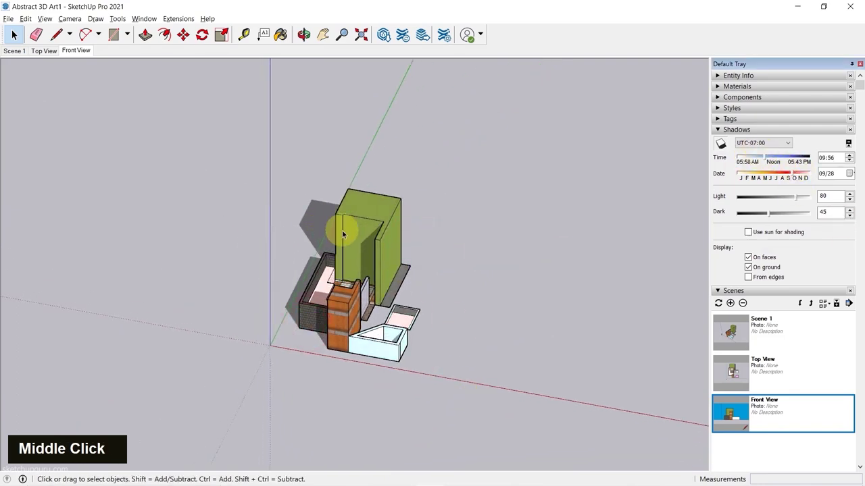
# Step: Recall the Front View scene, turn on shadows, and set the shadow time to 09:54 and the date to 08/30
pyautogui.click(77, 51)
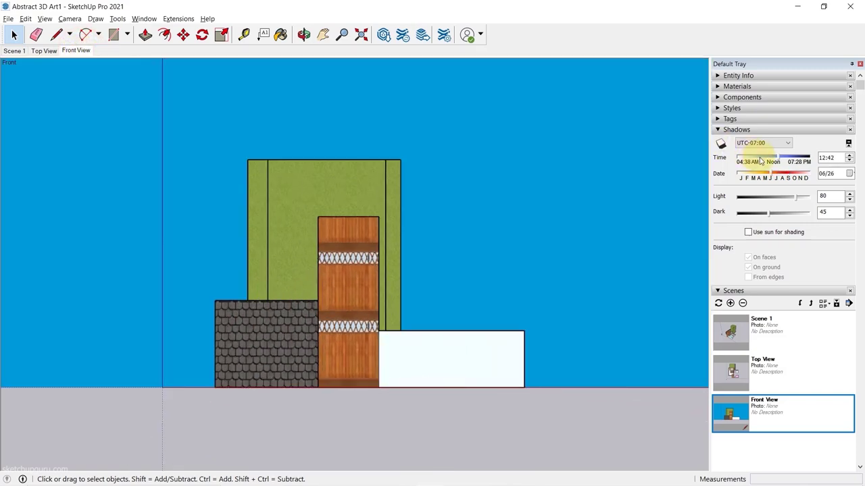
pyautogui.click(760, 158)
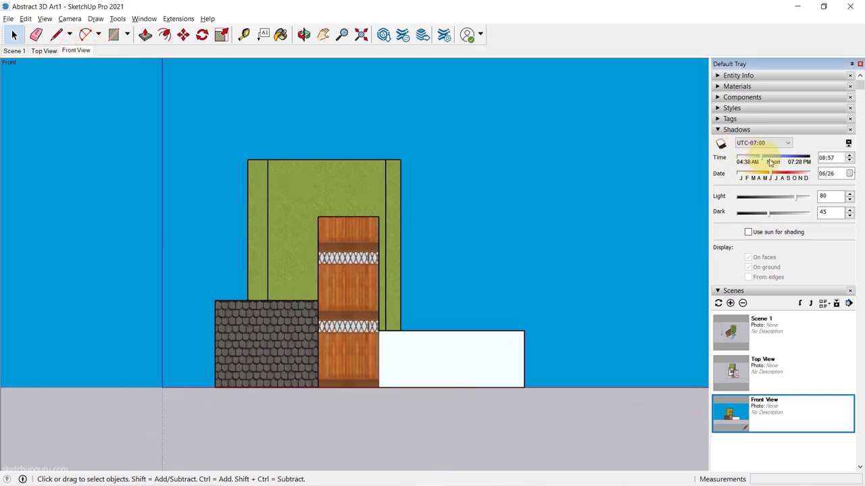
pyautogui.click(781, 174)
pyautogui.click(44, 19)
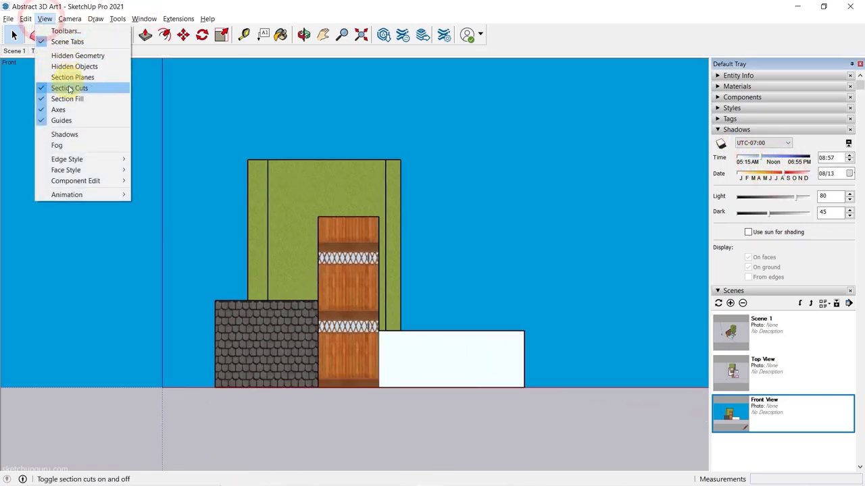
pyautogui.click(62, 134)
pyautogui.click(776, 175)
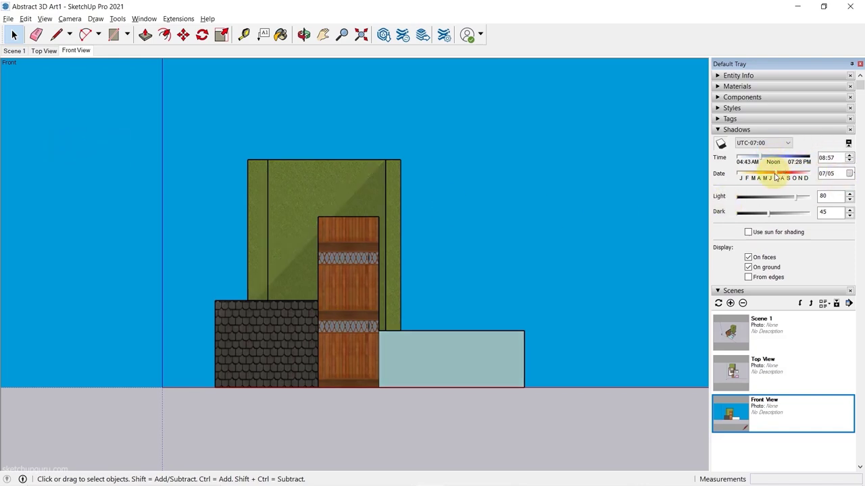
pyautogui.moveTo(776, 175); pyautogui.dragTo(788, 174)
pyautogui.click(763, 160)
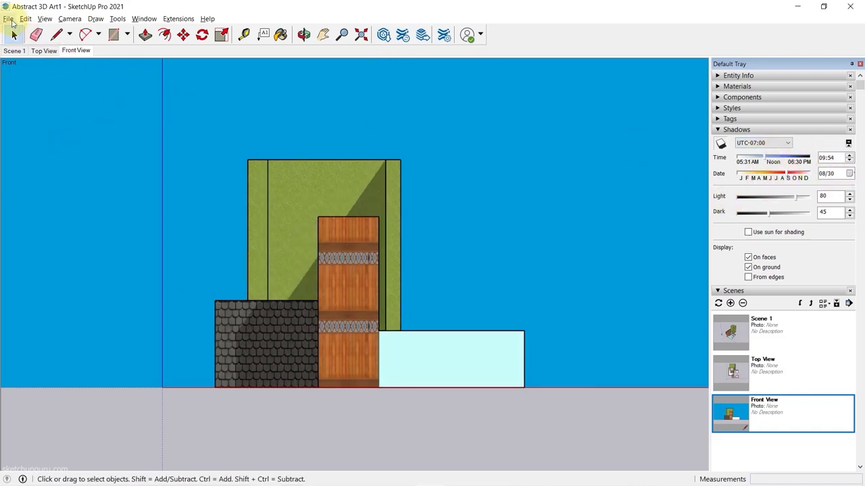
# Step: Export the front view as a 2D JPEG named "Abstract 3D Art_Front View" in the 13_Setting Up Scenes folder
pyautogui.click(10, 18)
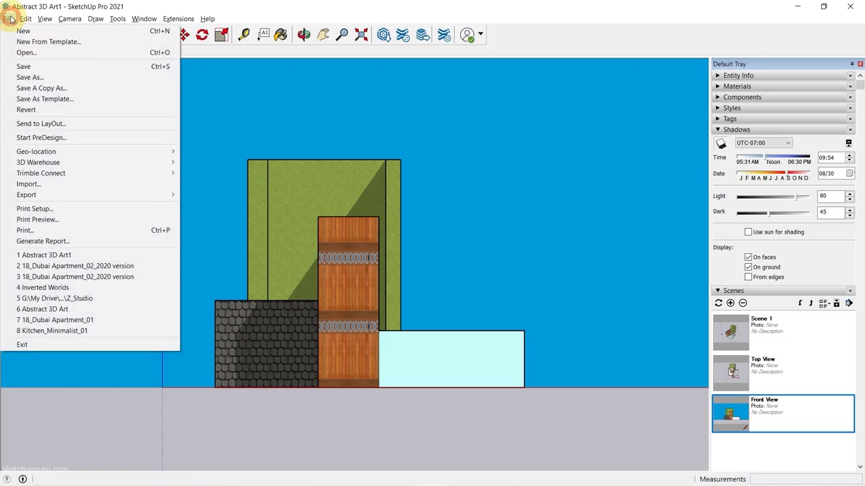
pyautogui.moveTo(41, 194)
pyautogui.click(212, 205)
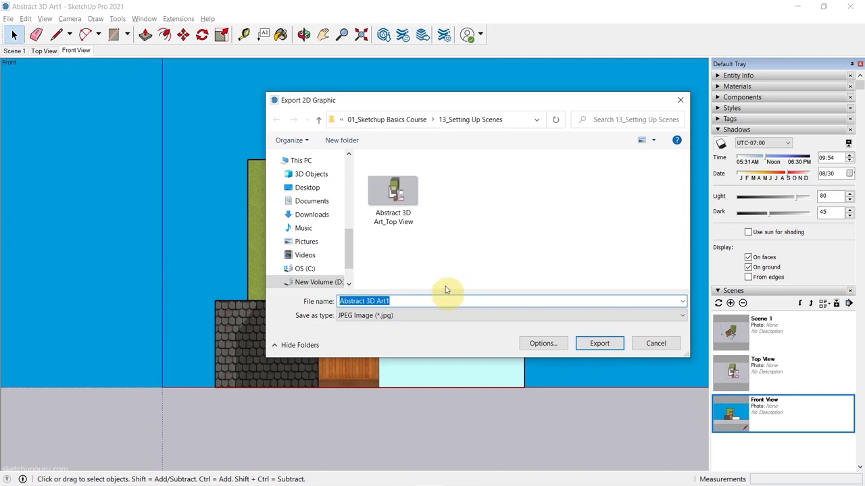
pyautogui.click(393, 195)
pyautogui.click(381, 301)
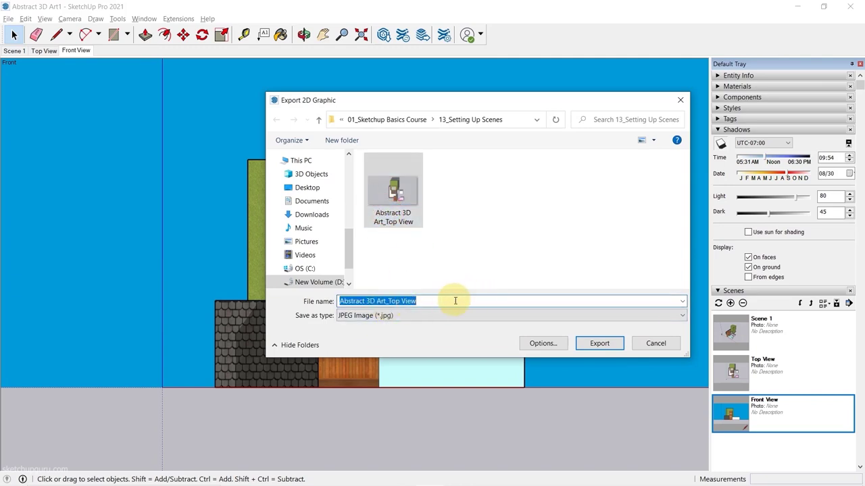
pyautogui.doubleClick(425, 302)
pyautogui.write('Front View')
pyautogui.press('Return')
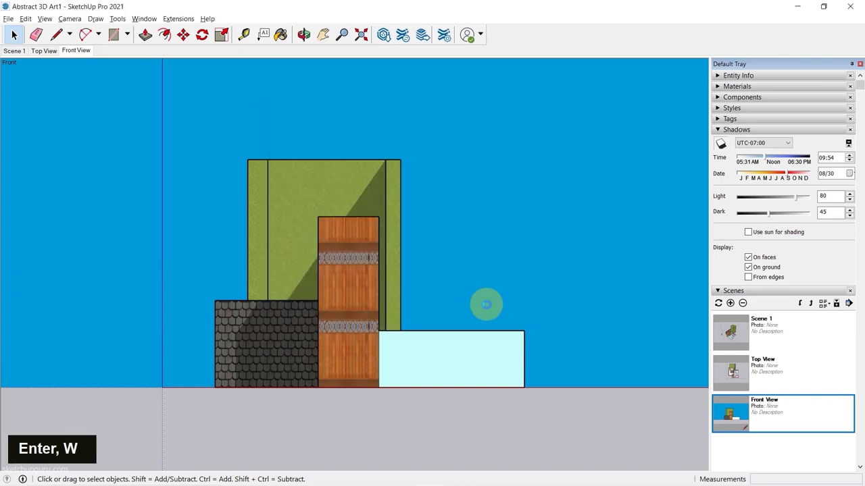
# Step: Switch to File Explorer, view the exported front and top view images in Photos, and return to the model
pyautogui.press('super+e')
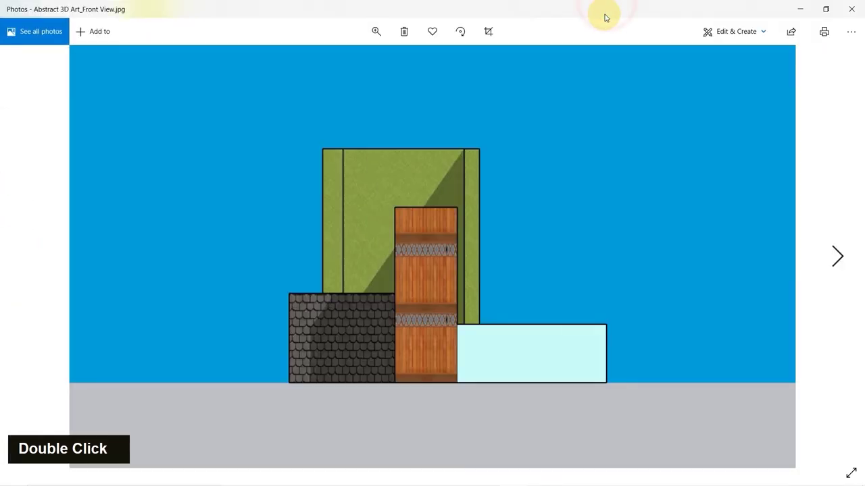
pyautogui.press('Right')
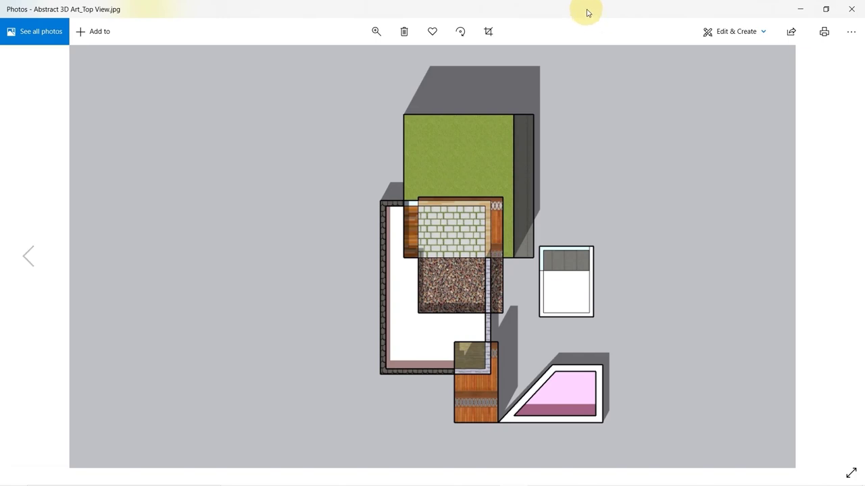
pyautogui.press('Left')
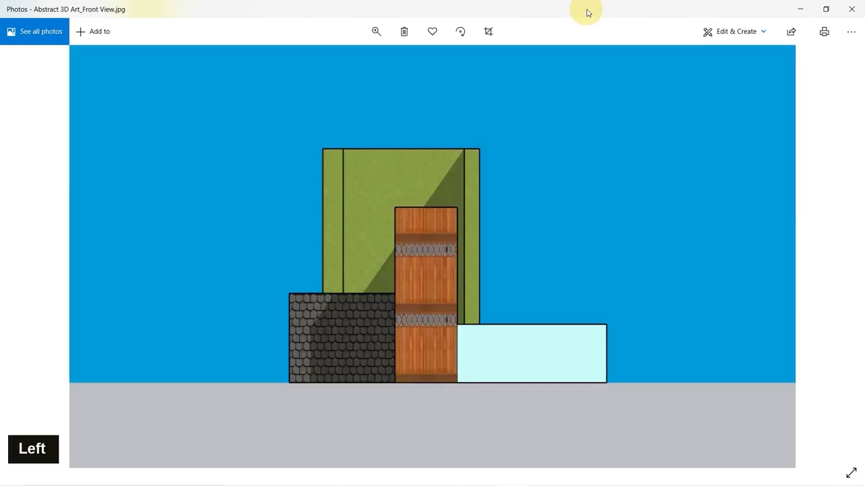
pyautogui.click(857, 8)
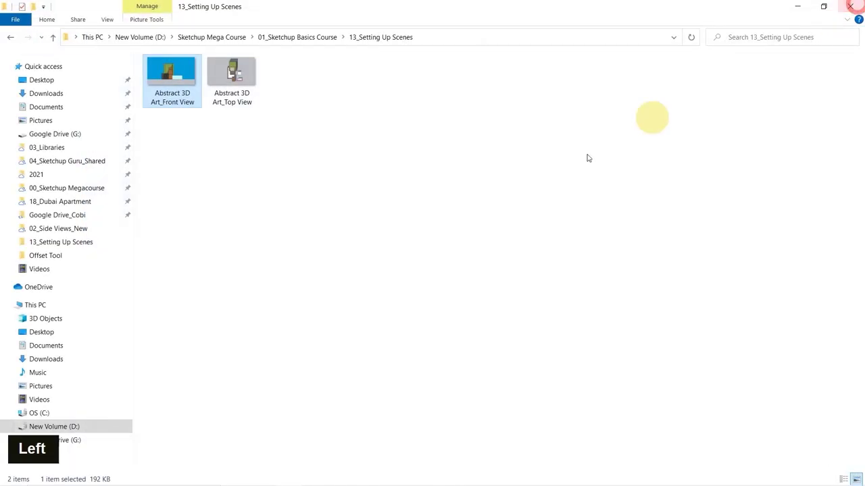
pyautogui.click(798, 8)
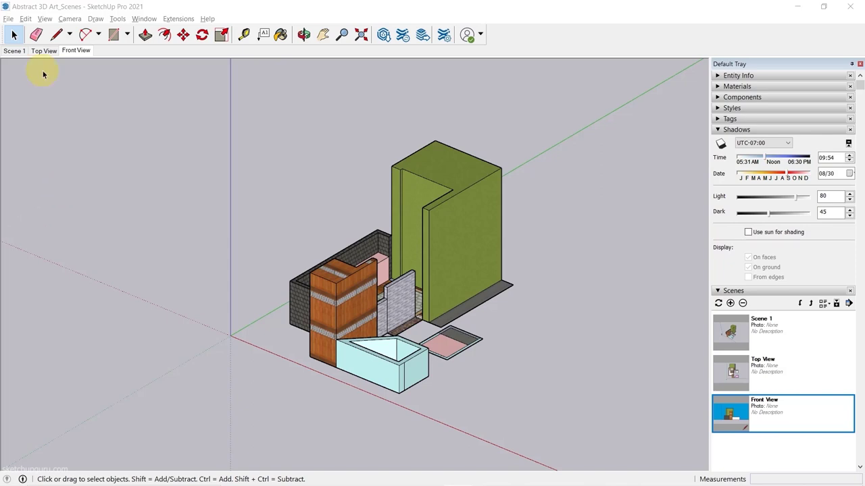
# Step: Create a new empty model and show its ground area beside the axes from above
pyautogui.click(9, 18)
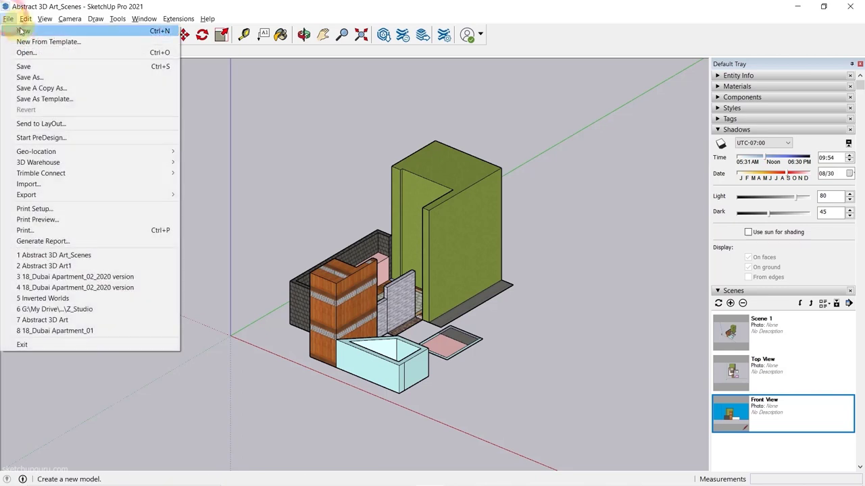
pyautogui.click(22, 31)
pyautogui.moveTo(425, 245); pyautogui.dragTo(43, 175, button='middle')
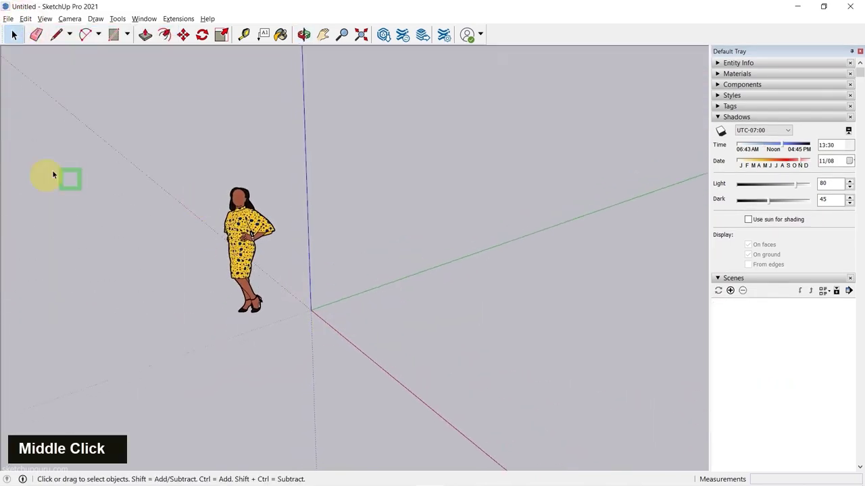
pyautogui.scroll(-4, 194, 182)
pyautogui.scroll(-5, 196, 189)
pyautogui.moveTo(203, 198); pyautogui.dragTo(344, 300, button='middle')
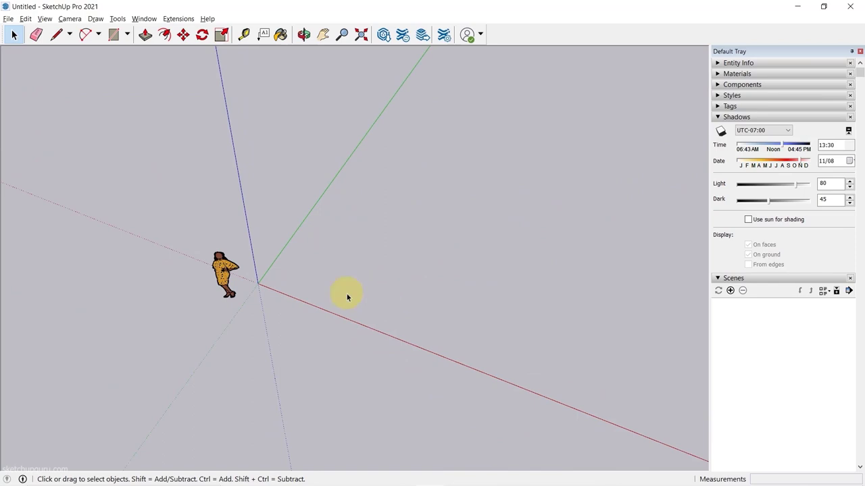
pyautogui.moveTo(325, 299); pyautogui.dragTo(228, 213, button='middle')
pyautogui.scroll(-7, 229, 213)
pyautogui.scroll(8, 284, 226)
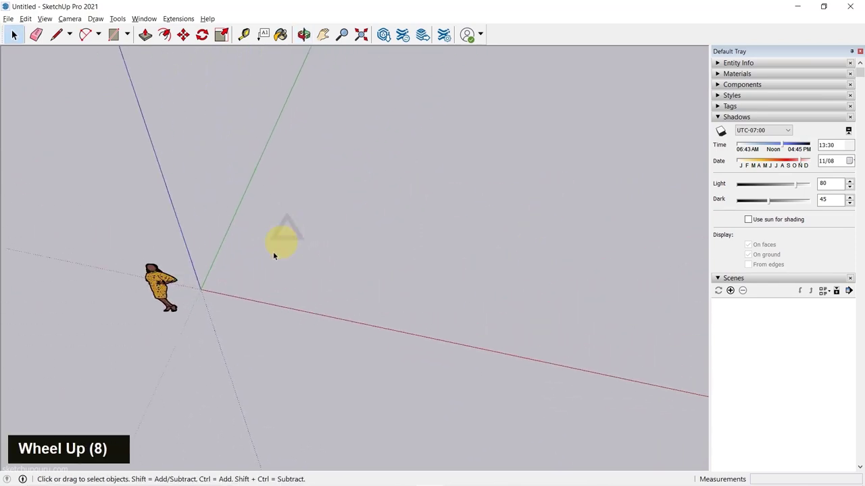
# Step: Draw two separate rectangles side by side on the ground between the red and green axes
pyautogui.press('r')
pyautogui.moveTo(231, 270); pyautogui.dragTo(372, 205)
pyautogui.scroll(-4, 367, 243)
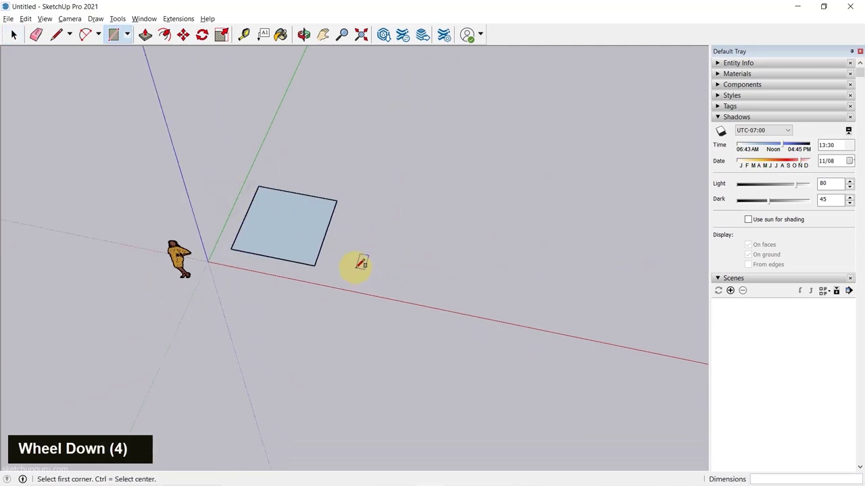
pyautogui.click(457, 226)
pyautogui.scroll(5, 284, 201)
pyautogui.scroll(-4, 331, 202)
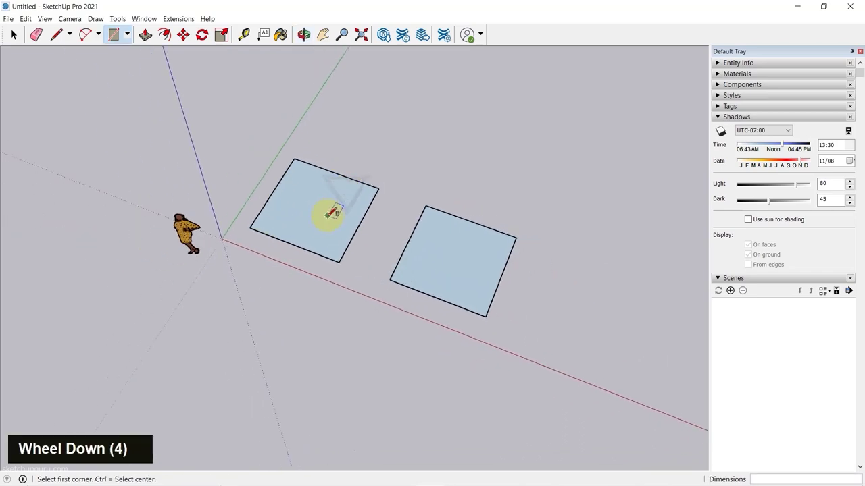
# Step: Push/Pull both ground rectangles up into boxes 5' high
pyautogui.moveTo(355, 239); pyautogui.dragTo(299, 195, button='middle')
pyautogui.scroll(-3, 240, 226)
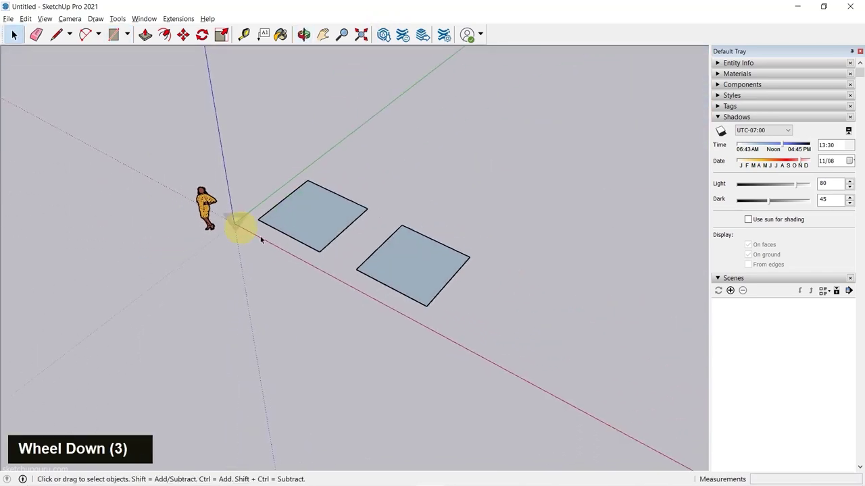
pyautogui.scroll(10, 286, 177)
pyautogui.scroll(-4, 349, 254)
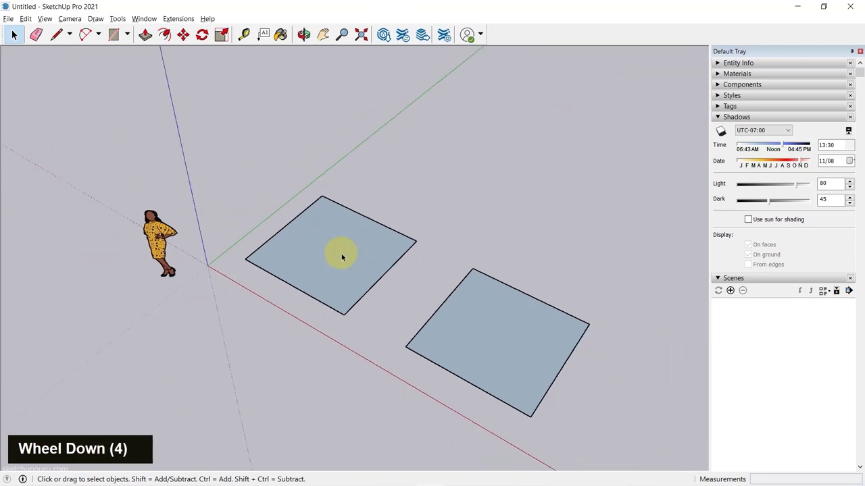
pyautogui.click(340, 258)
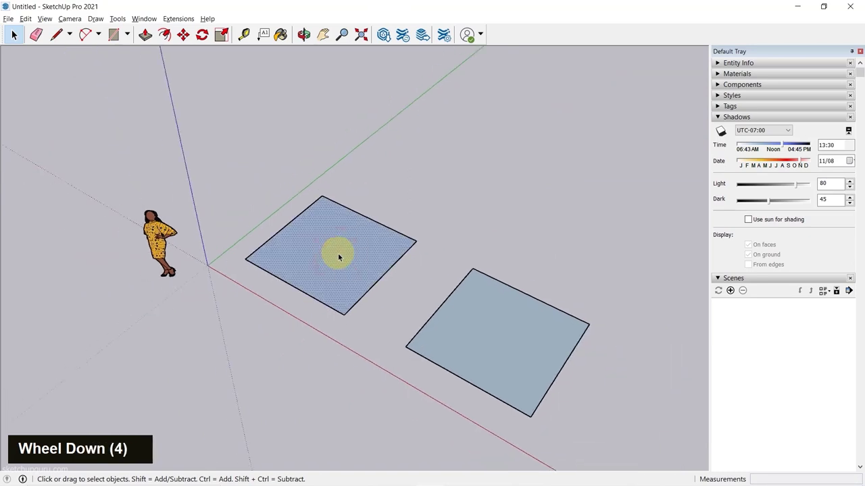
pyautogui.press('p')
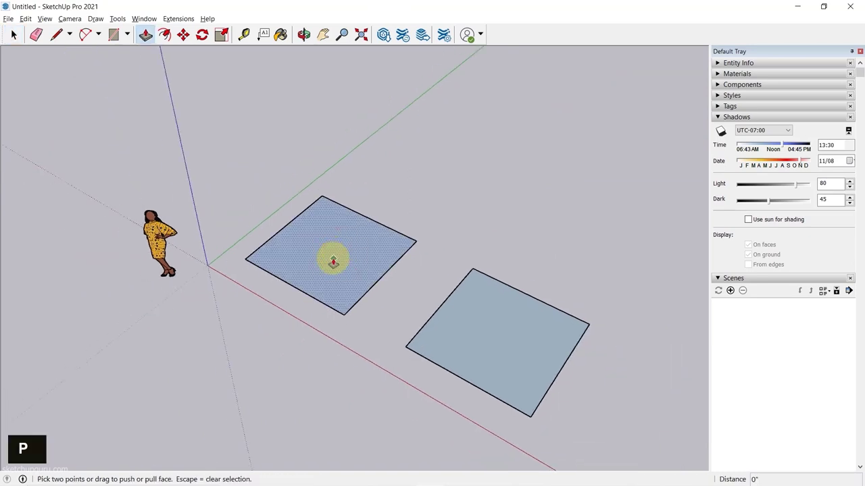
pyautogui.click(333, 262)
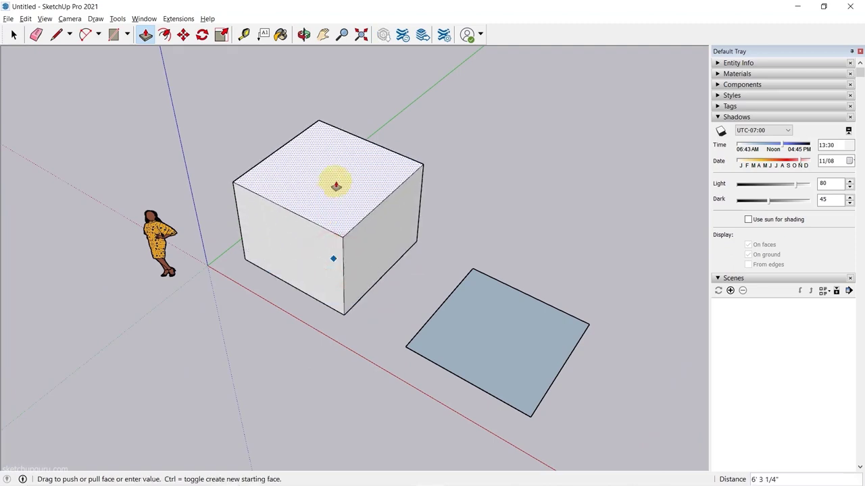
pyautogui.press('Return')
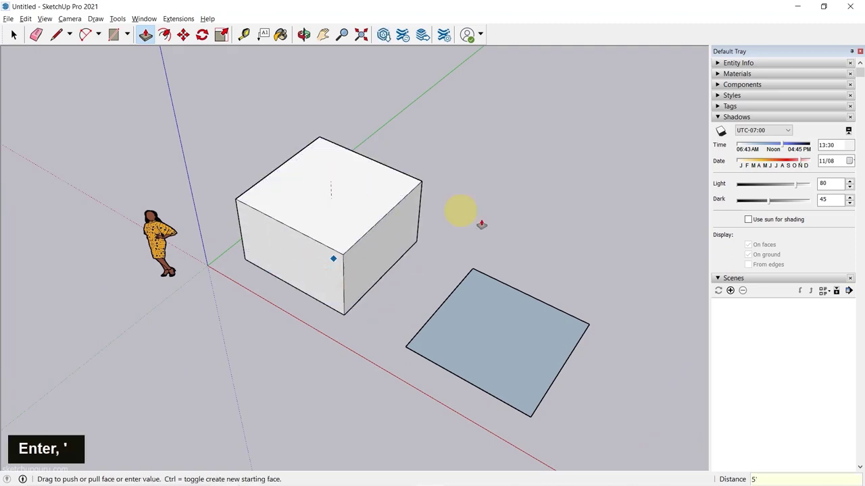
pyautogui.click(440, 315)
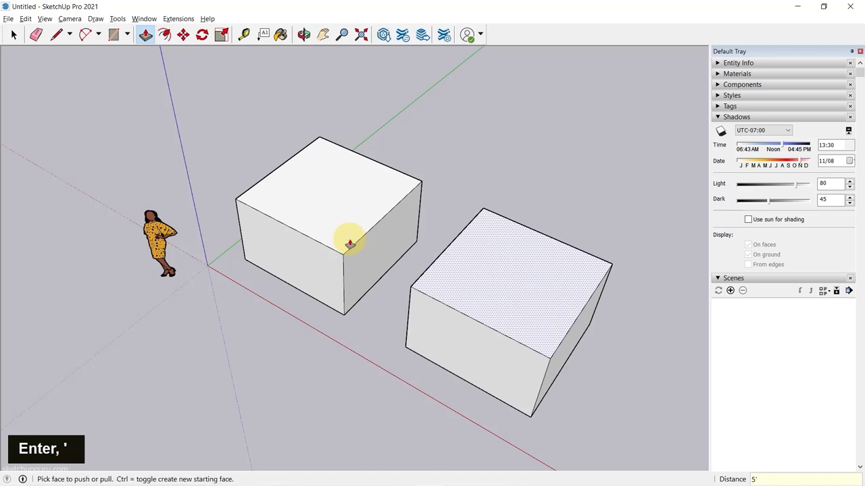
# Step: Select all connected faces and edges of the box nearest the origin and make them a group
pyautogui.moveTo(347, 241); pyautogui.dragTo(356, 280, button='middle')
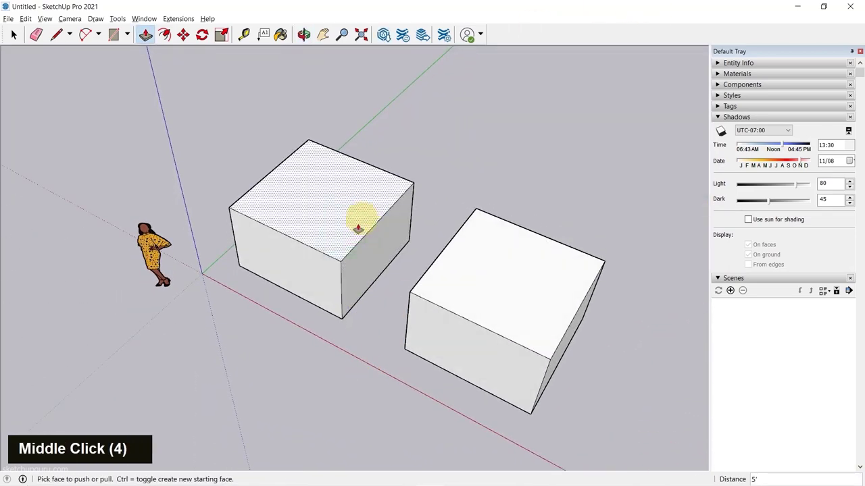
pyautogui.press('space')
pyautogui.moveTo(338, 247); pyautogui.dragTo(379, 209, button='middle')
pyautogui.doubleClick(298, 211)
pyautogui.tripleClick(321, 208)
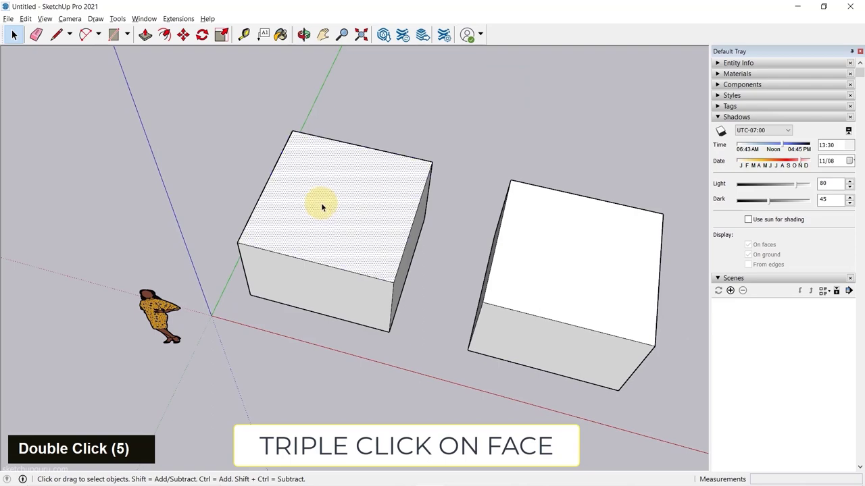
pyautogui.moveTo(330, 225); pyautogui.dragTo(440, 158, button='middle')
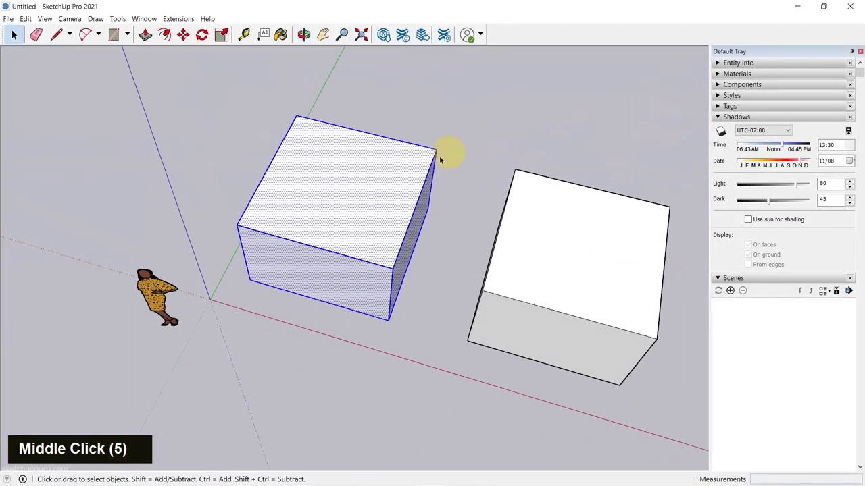
pyautogui.rightClick(332, 173)
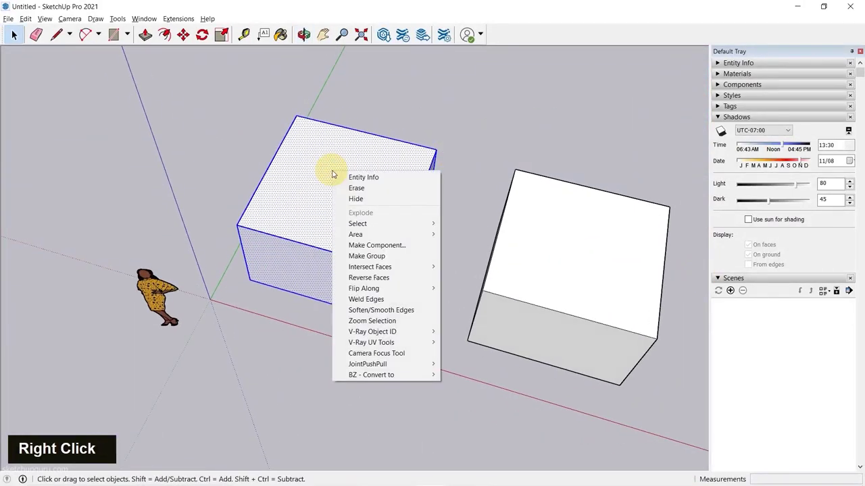
pyautogui.click(370, 257)
# Step: Try to move the ungrouped box by its upper front corner, leaving the shape uncommitted
pyautogui.scroll(-5, 314, 232)
pyautogui.moveTo(326, 223); pyautogui.dragTo(303, 209, button='middle')
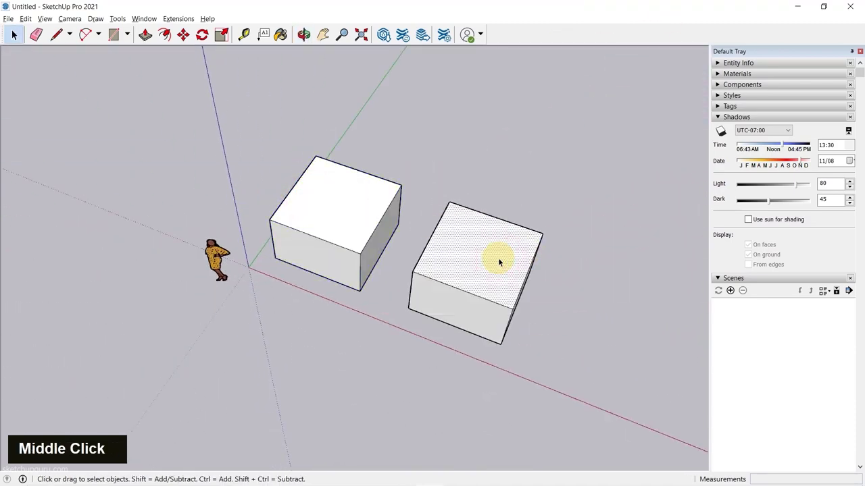
pyautogui.moveTo(444, 268); pyautogui.dragTo(419, 208, button='middle')
pyautogui.scroll(4, 419, 209)
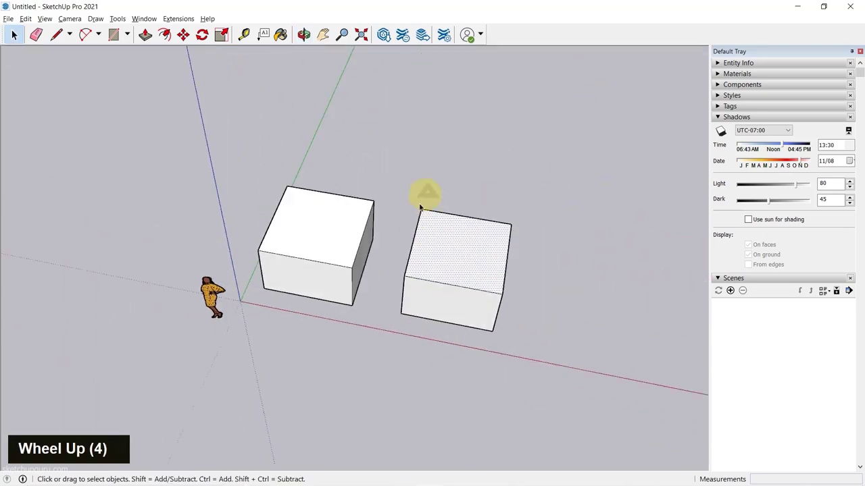
pyautogui.scroll(3, 420, 209)
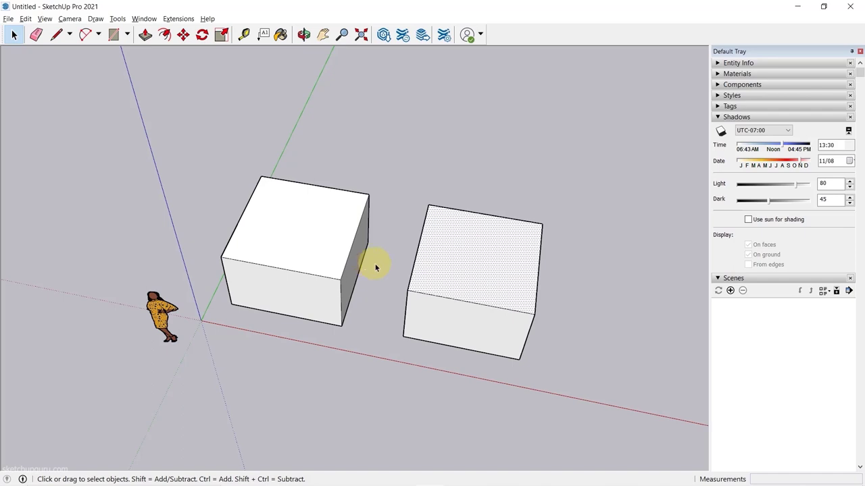
pyautogui.moveTo(376, 267); pyautogui.dragTo(399, 276, button='middle')
pyautogui.scroll(-3, 468, 227)
pyautogui.press('space')
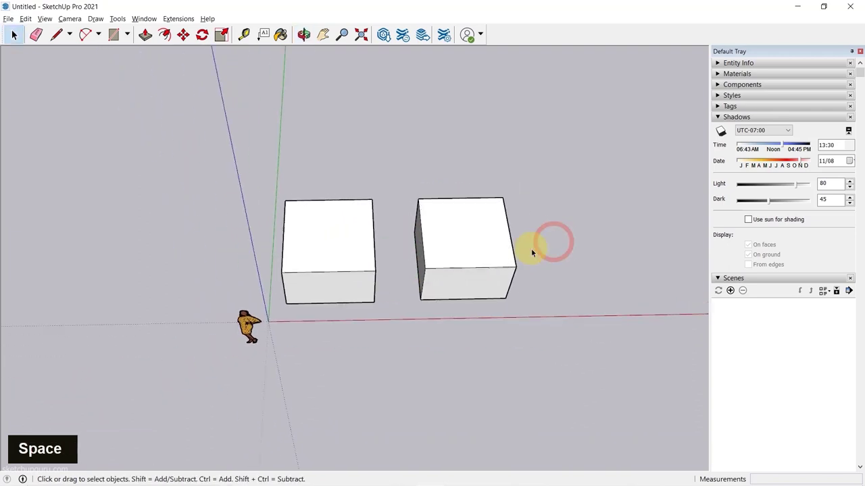
pyautogui.press('m')
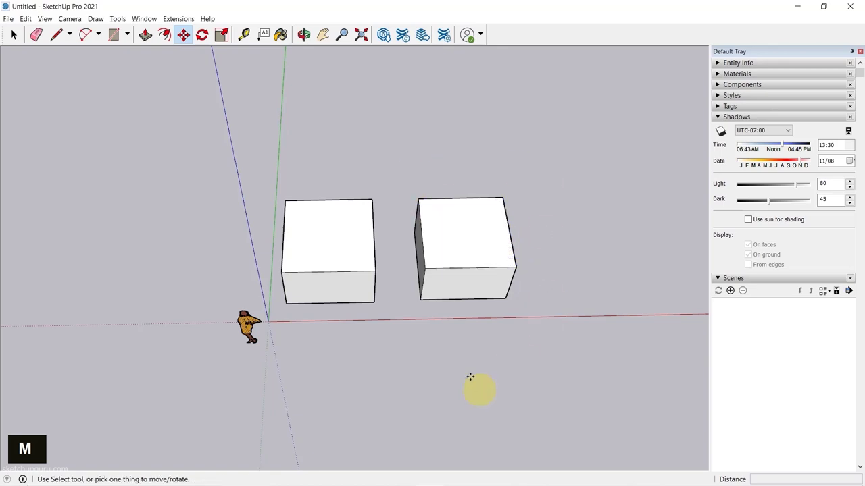
pyautogui.click(514, 268)
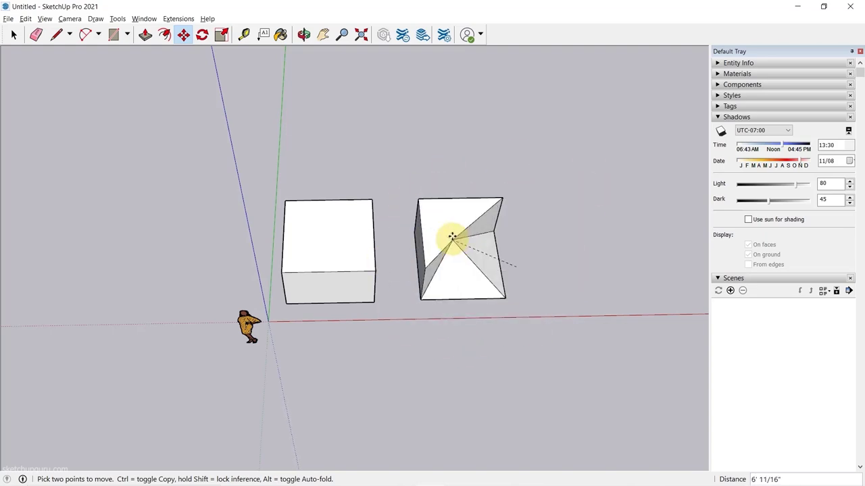
pyautogui.press('space')
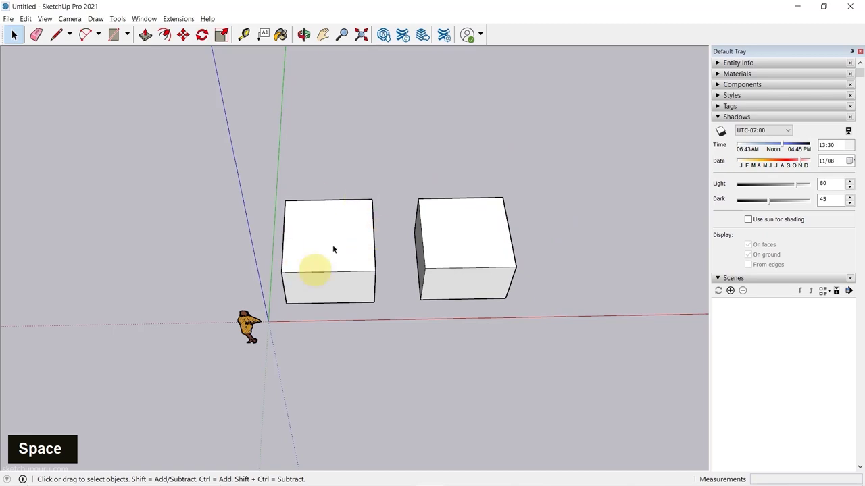
# Step: Move the grouped box as one object a short distance over the ground
pyautogui.scroll(3, 332, 249)
pyautogui.press('m')
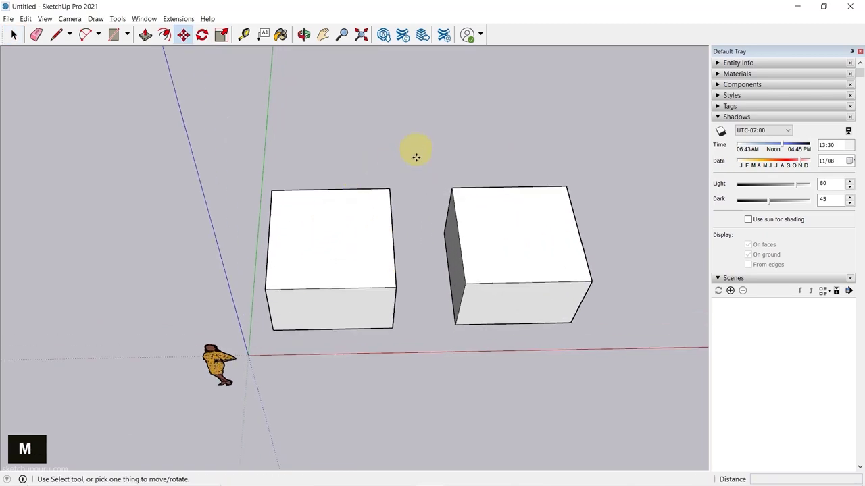
pyautogui.click(348, 236)
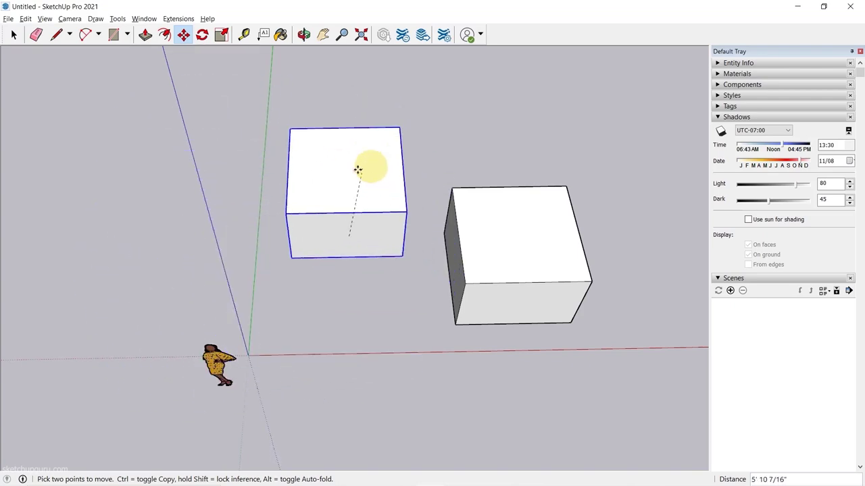
pyautogui.click(351, 223)
pyautogui.press('space')
# Step: Draw a narrow rectangle on the ground against the grouped box's side and pull it up about 2' 8"
pyautogui.moveTo(448, 241); pyautogui.dragTo(420, 284, button='middle')
pyautogui.scroll(2, 420, 283)
pyautogui.press('r')
pyautogui.click(414, 251)
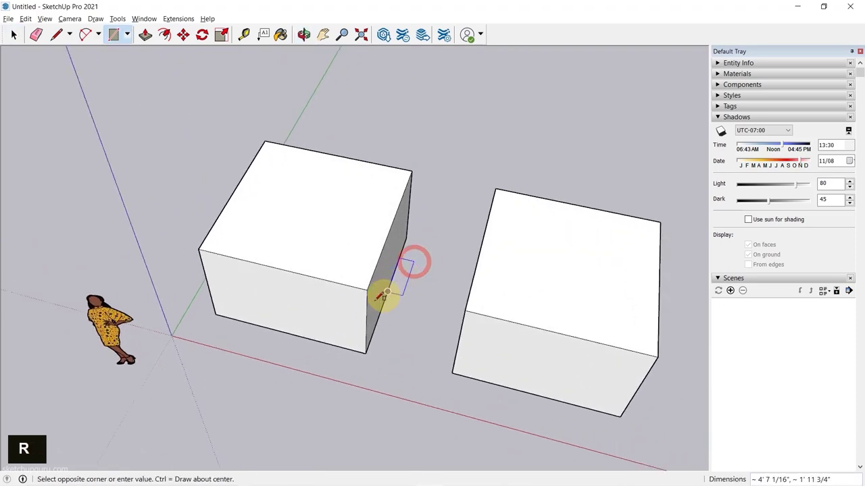
pyautogui.scroll(3, 388, 306)
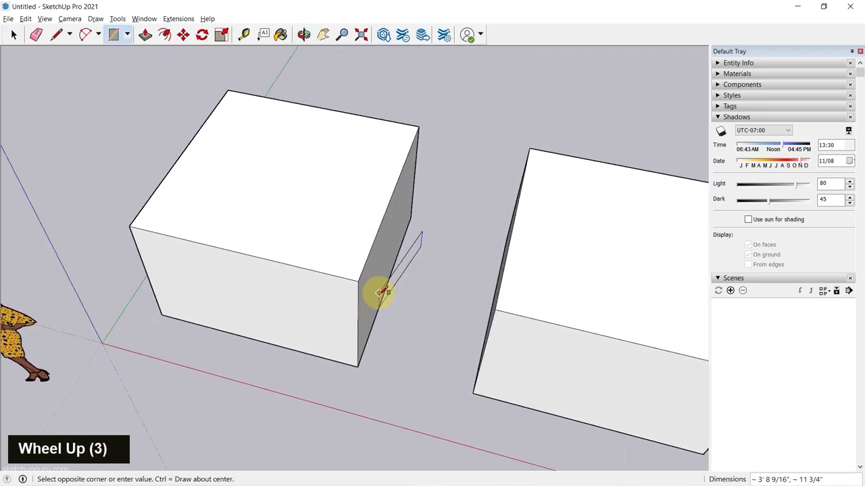
pyautogui.click(383, 306)
pyautogui.press('space')
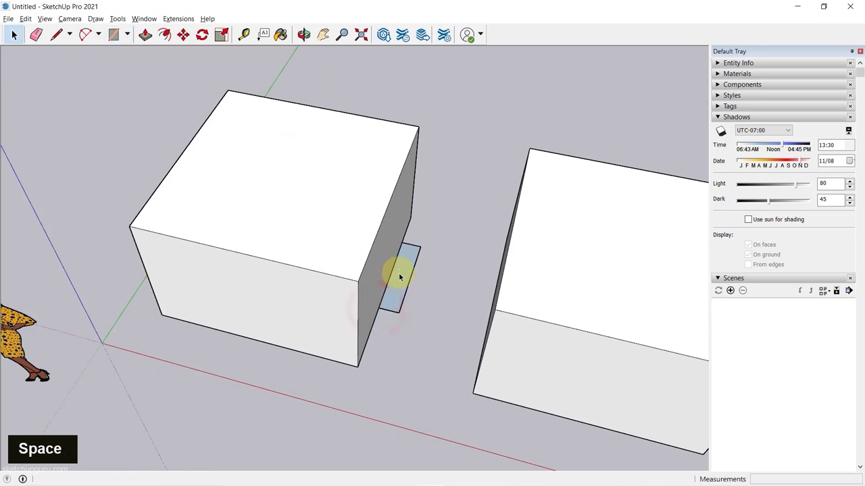
pyautogui.press('p')
pyautogui.click(396, 295)
pyautogui.click(394, 247)
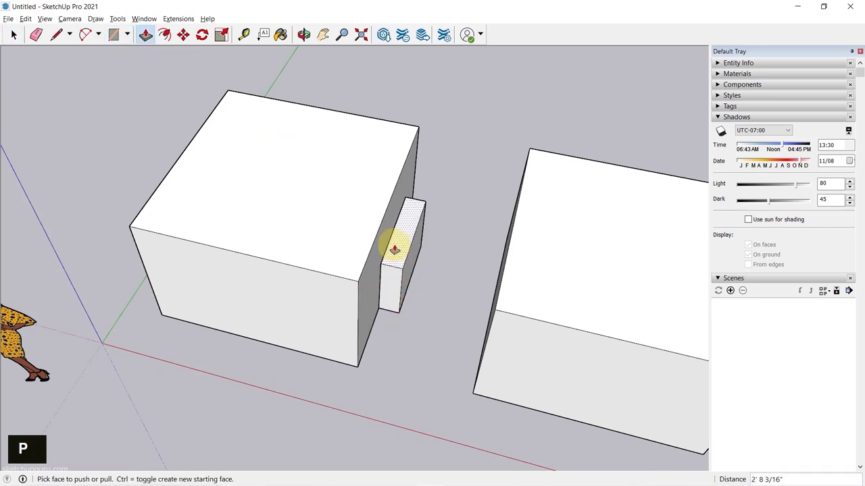
# Step: Draw a narrow rectangle against the ungrouped box's facing side and pull it up into a low block
pyautogui.scroll(-4, 410, 276)
pyautogui.press('space')
pyautogui.moveTo(410, 277); pyautogui.dragTo(451, 243, button='middle')
pyautogui.scroll(3, 412, 227)
pyautogui.press('r')
pyautogui.click(415, 216)
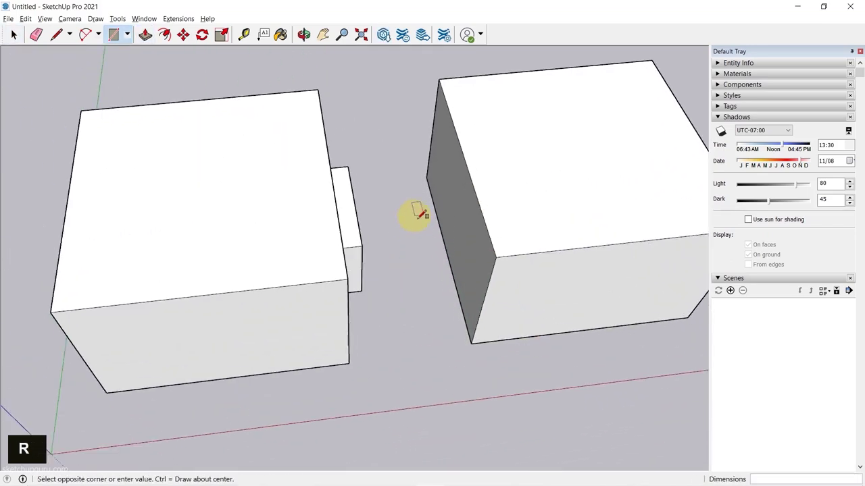
pyautogui.press('space')
pyautogui.press('p')
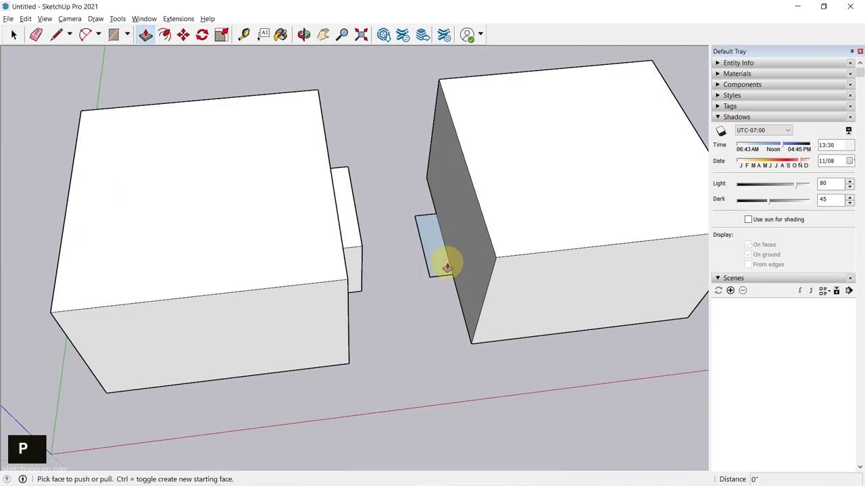
pyautogui.click(442, 260)
pyautogui.click(467, 222)
# Step: Move the grouped box away from its adjoining small block and place it back against the block
pyautogui.moveTo(465, 206); pyautogui.dragTo(386, 250, button='middle')
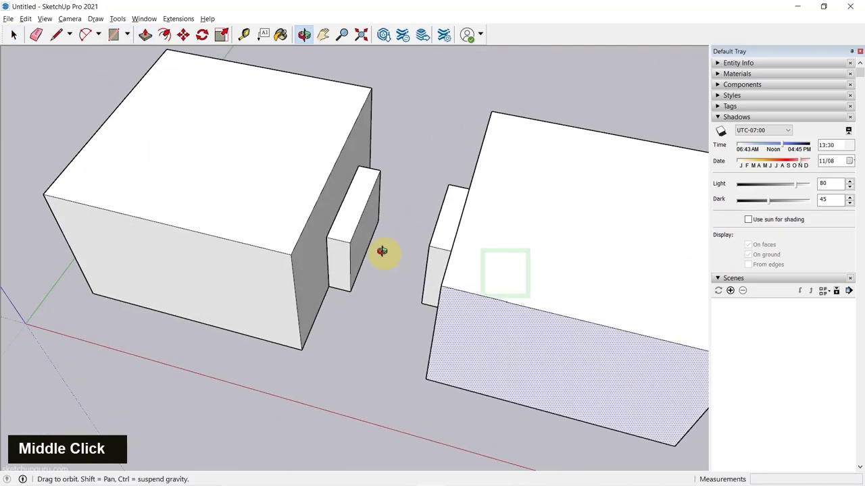
pyautogui.press('space')
pyautogui.scroll(-5, 405, 197)
pyautogui.scroll(5, 337, 179)
pyautogui.scroll(-5, 465, 179)
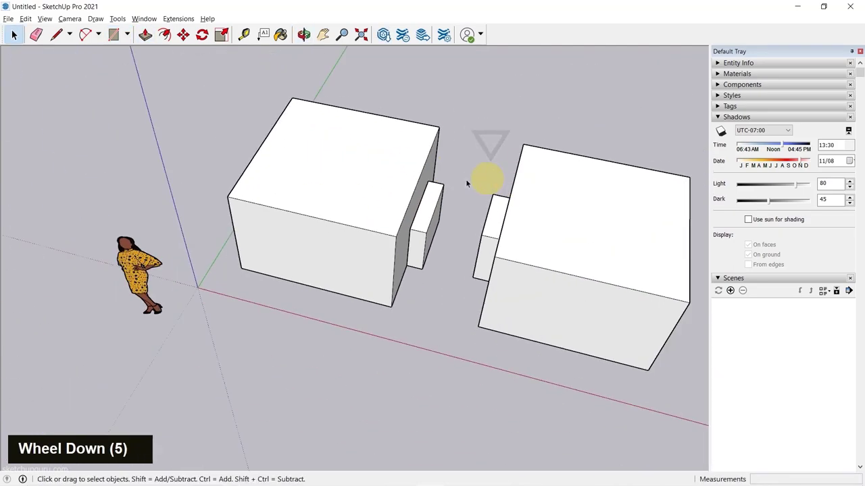
pyautogui.scroll(5, 466, 182)
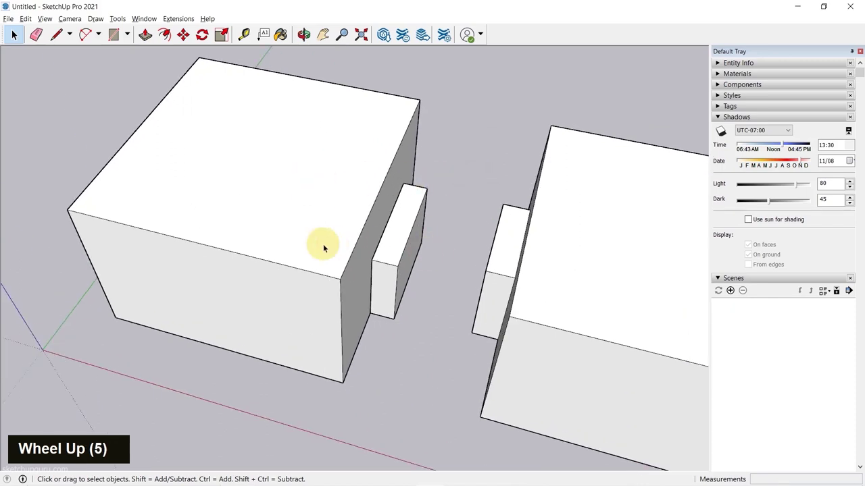
pyautogui.click(324, 248)
pyautogui.scroll(-2, 352, 199)
pyautogui.press('m')
pyautogui.click(356, 200)
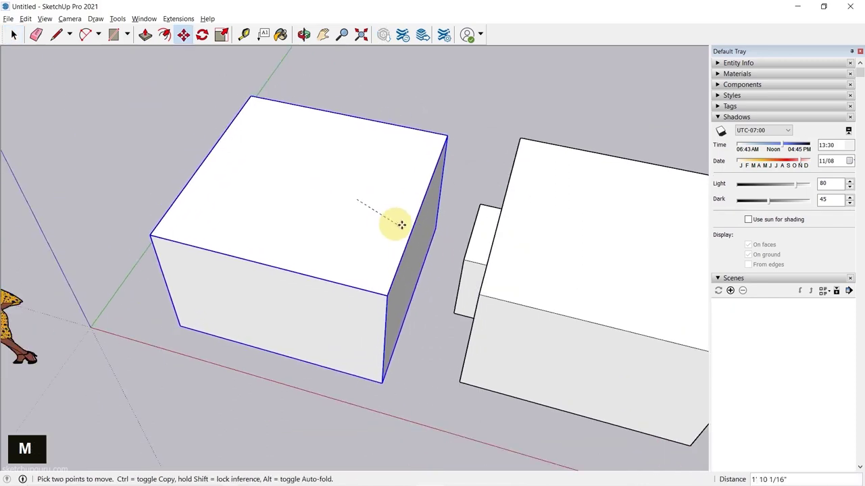
pyautogui.scroll(3, 332, 195)
pyautogui.moveTo(332, 195); pyautogui.dragTo(405, 205, button='middle')
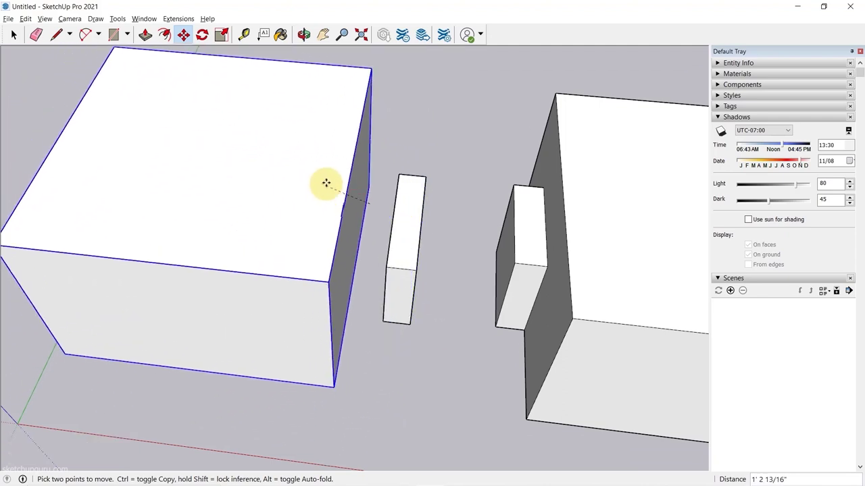
pyautogui.scroll(-5, 326, 184)
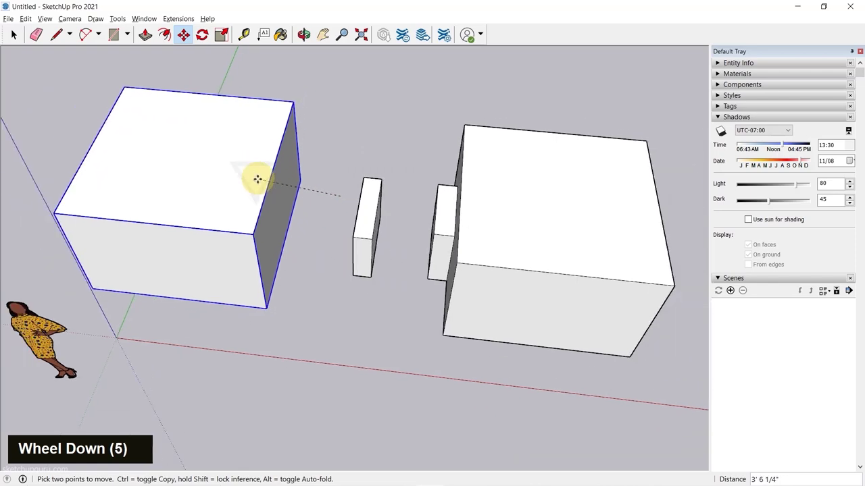
pyautogui.click(357, 214)
pyautogui.press('space')
# Step: Select the ungrouped box without its small block and try to move it away from the block
pyautogui.scroll(2, 535, 198)
pyautogui.moveTo(358, 214); pyautogui.dragTo(463, 107, button='middle')
pyautogui.moveTo(421, 112); pyautogui.dragTo(682, 375)
pyautogui.moveTo(538, 288); pyautogui.dragTo(472, 185, button='middle')
pyautogui.press('m')
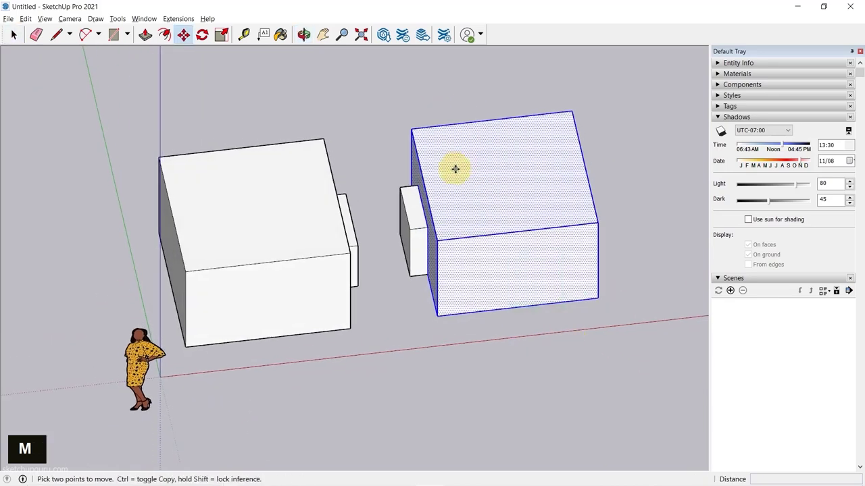
pyautogui.click(455, 169)
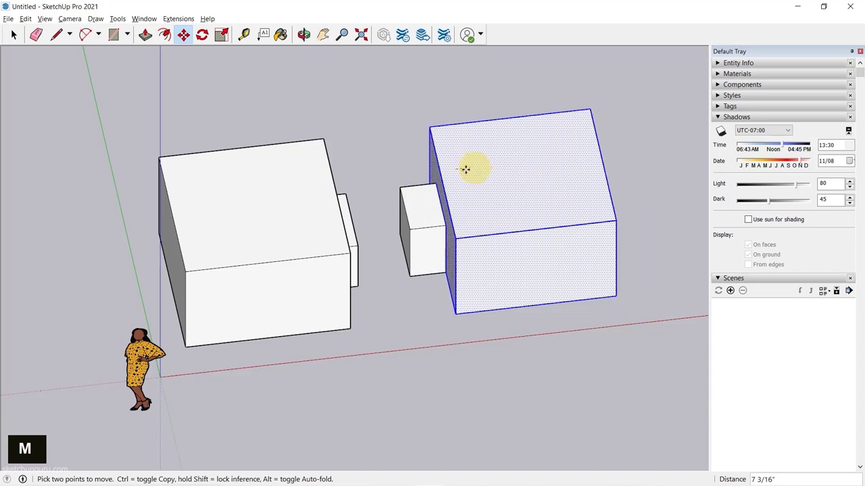
pyautogui.press('space')
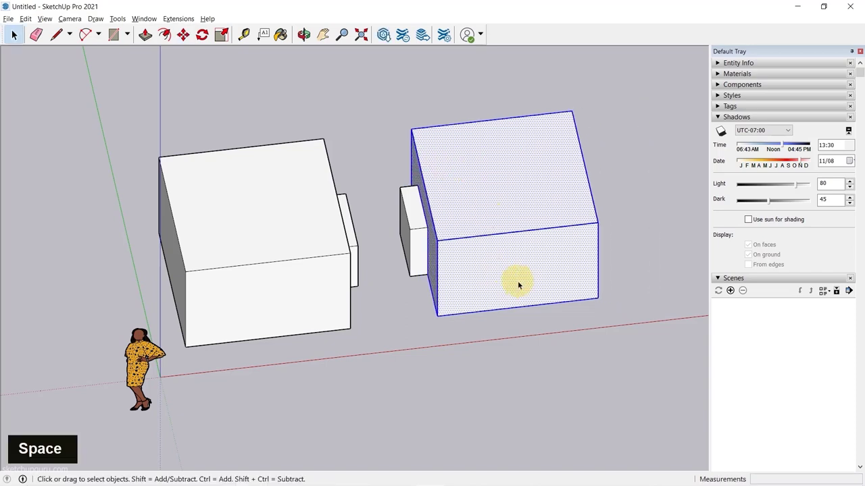
# Step: Draw a rectangle on the ground in front of the grouped box, pull it up into a smaller box and group it
pyautogui.moveTo(518, 284); pyautogui.dragTo(574, 293, button='middle')
pyautogui.click(585, 284)
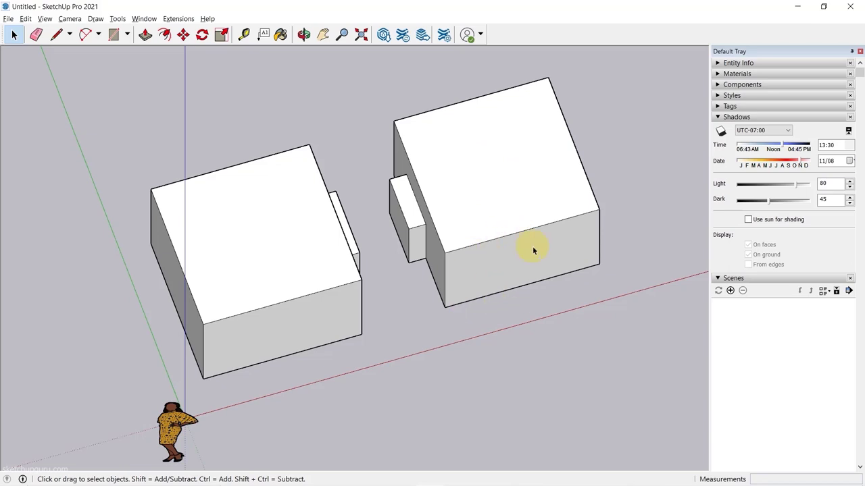
pyautogui.moveTo(479, 278); pyautogui.dragTo(352, 241, button='middle')
pyautogui.scroll(-4, 347, 169)
pyautogui.press('r')
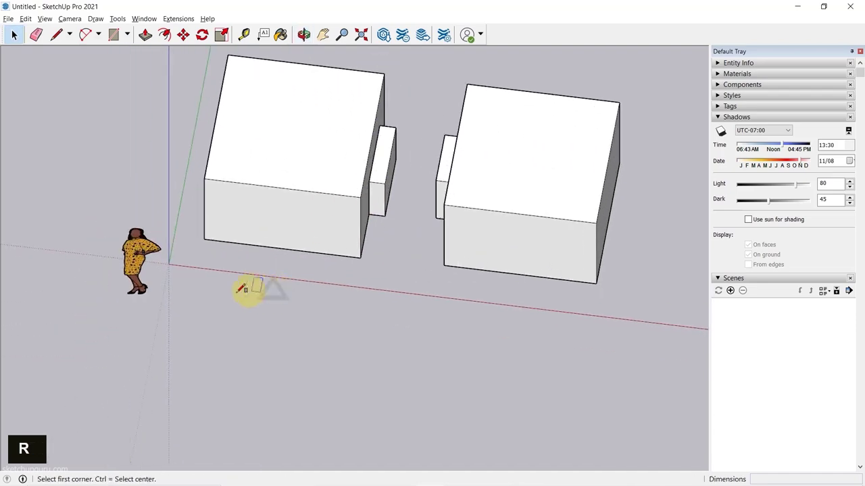
pyautogui.click(231, 297)
pyautogui.click(313, 358)
pyautogui.press('space')
pyautogui.doubleClick(282, 331)
pyautogui.press('p')
pyautogui.click(263, 328)
pyautogui.click(254, 276)
# Step: Move the small box by its back corner so that it sits against the front face of the large grouped box
pyautogui.press('m')
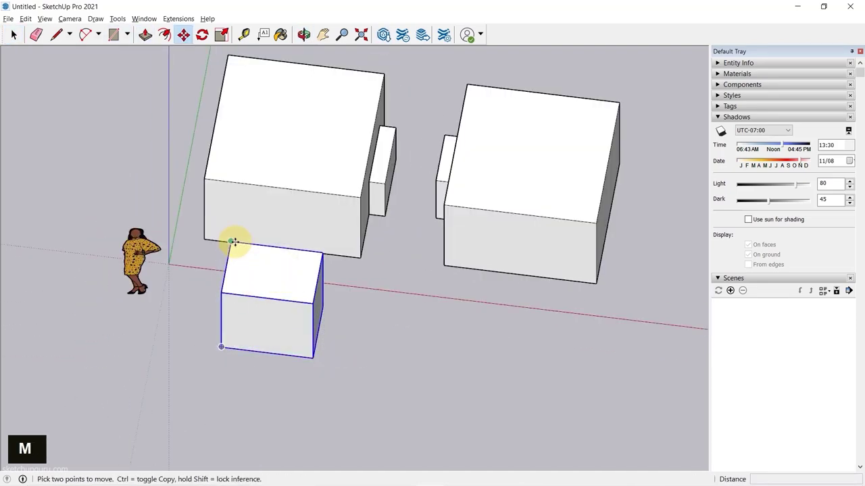
pyautogui.click(230, 242)
pyautogui.keyDown('shift'); pyautogui.click(260, 189); pyautogui.keyUp('shift')
pyautogui.moveTo(266, 185); pyautogui.dragTo(314, 262, button='middle')
pyautogui.press('space')
pyautogui.scroll(-2, 385, 237)
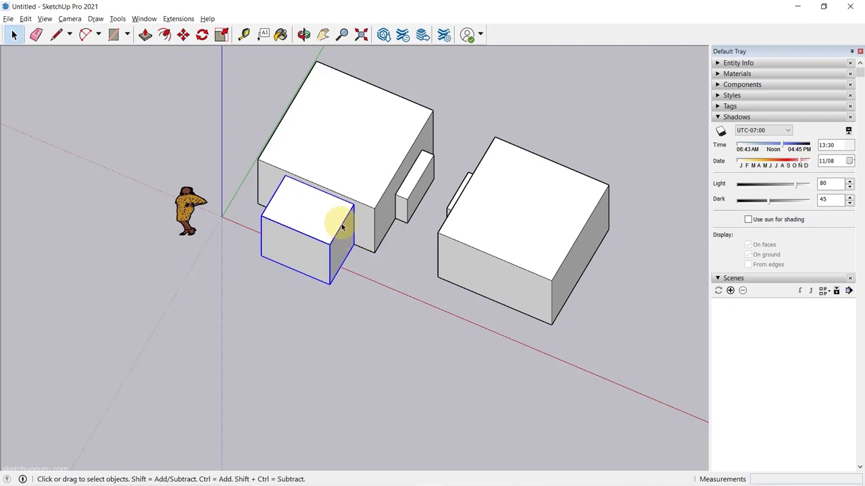
pyautogui.scroll(-5, 343, 228)
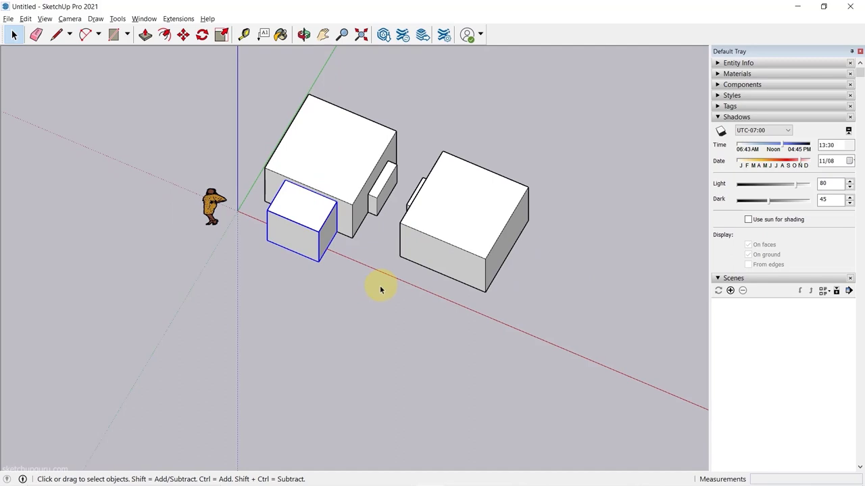
pyautogui.moveTo(380, 289); pyautogui.dragTo(388, 310, button='middle')
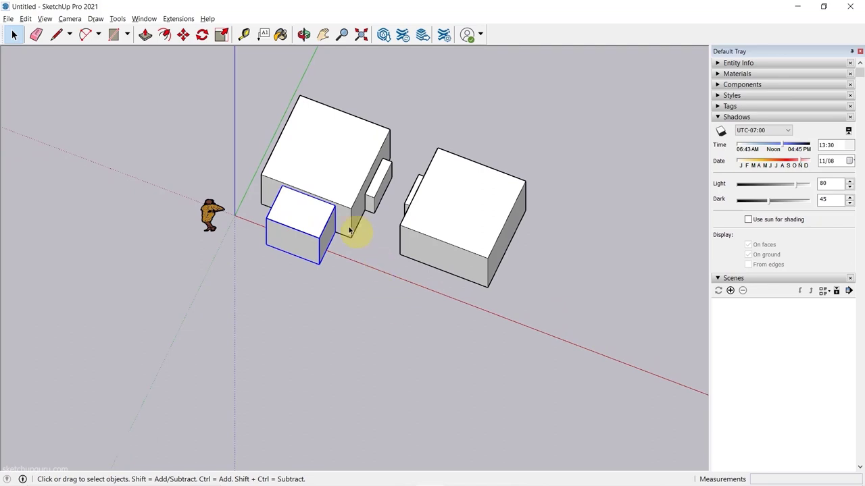
# Step: Assign the keyboard shortcut G to the Edit/Make Group function in the preferences, reassigning it from Edit/Item/Make Group
pyautogui.click(142, 19)
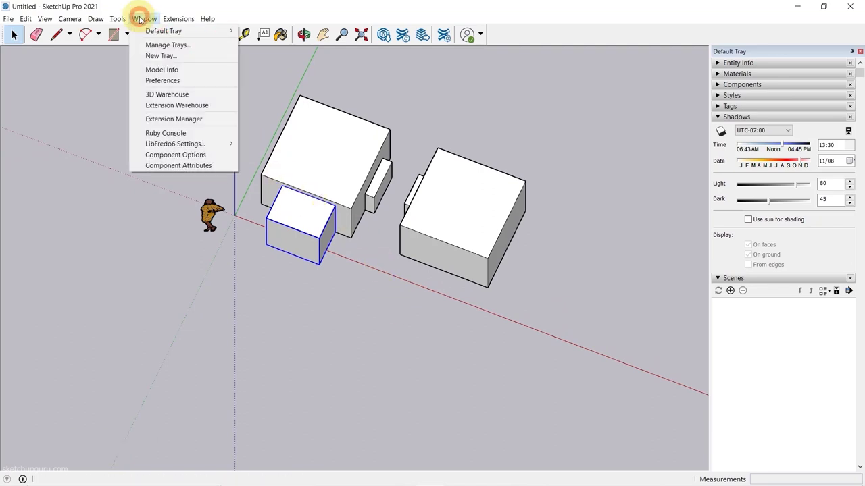
pyautogui.click(168, 81)
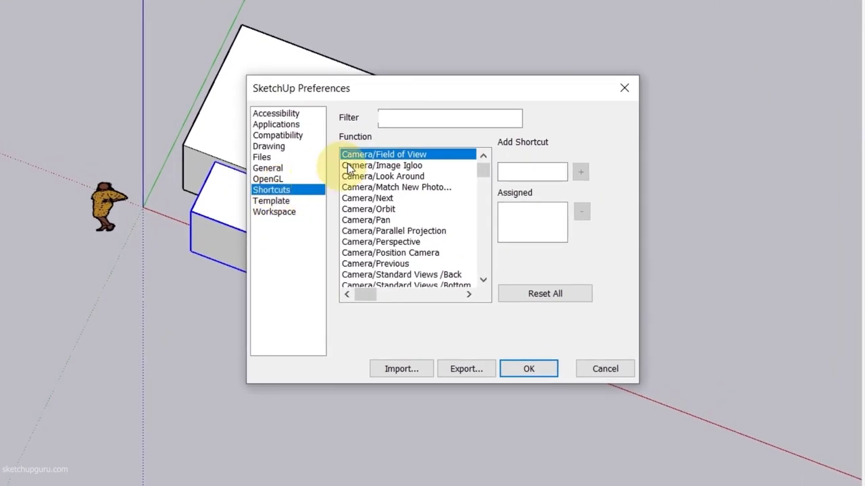
pyautogui.click(412, 124)
pyautogui.write('make')
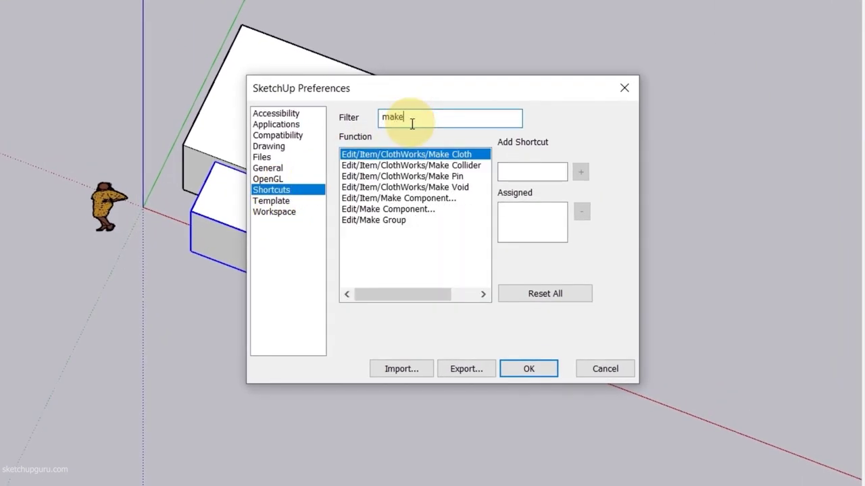
pyautogui.click(405, 222)
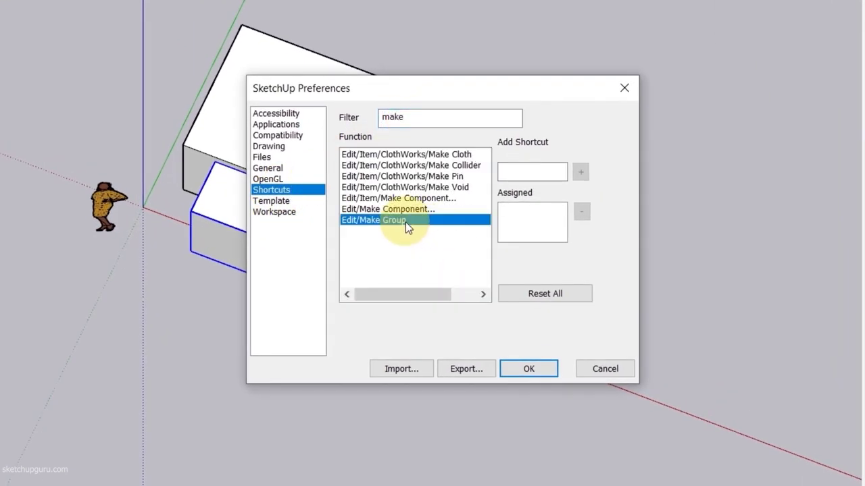
pyautogui.click(532, 174)
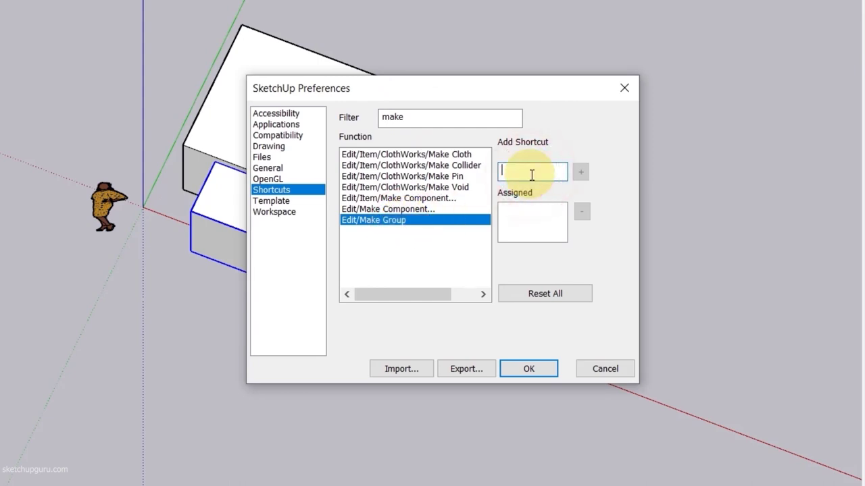
pyautogui.press('g')
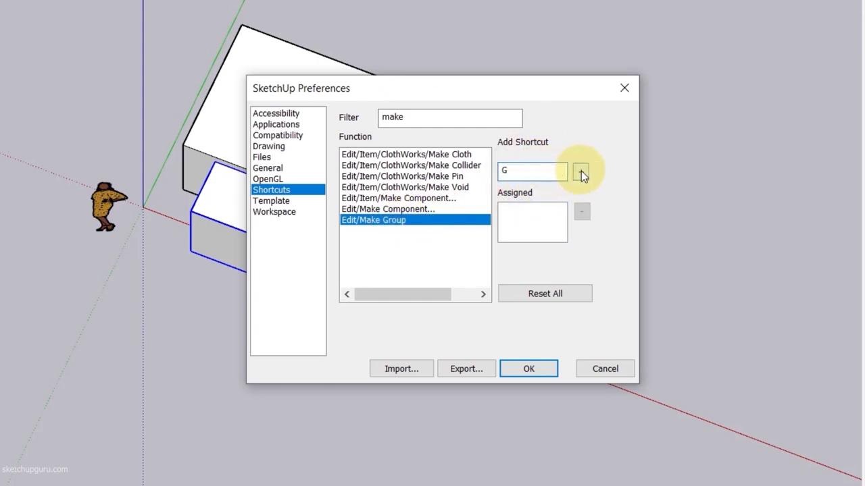
pyautogui.click(581, 173)
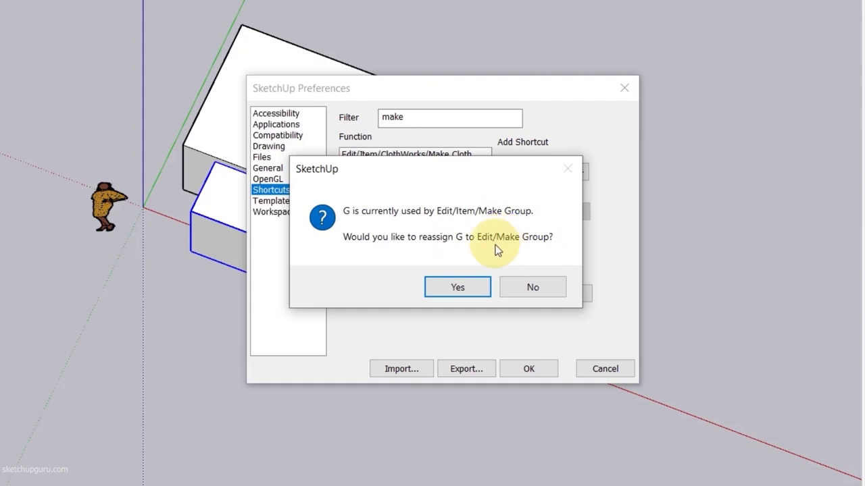
pyautogui.click(466, 289)
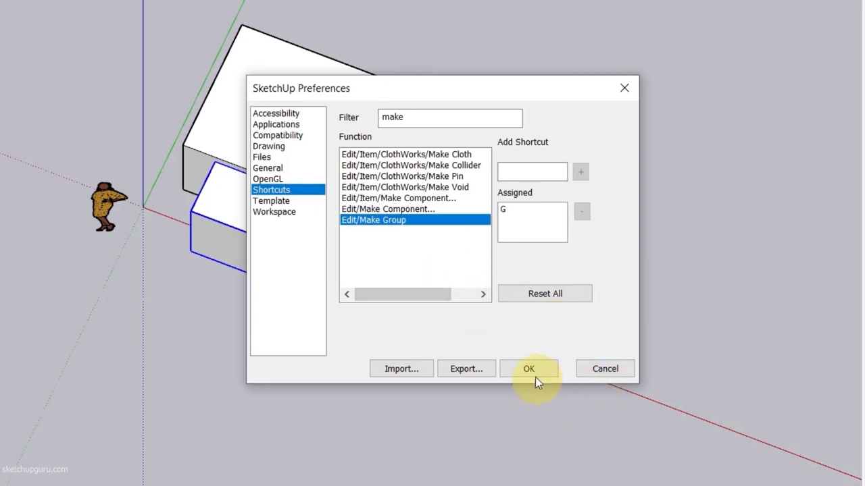
pyautogui.click(529, 369)
# Step: Draw a new rectangle on the ground in front of the existing boxes and make its face and edges a group
pyautogui.scroll(-3, 353, 105)
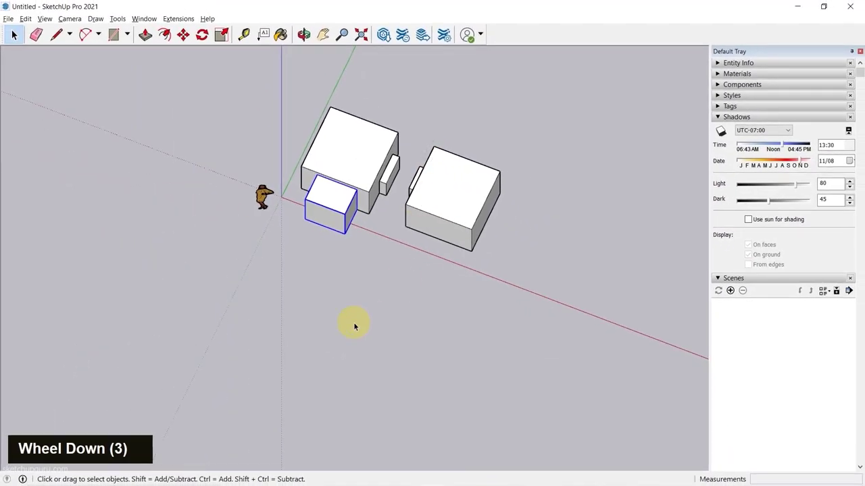
pyautogui.moveTo(332, 270); pyautogui.dragTo(328, 296, button='middle')
pyautogui.scroll(2, 331, 304)
pyautogui.press('r')
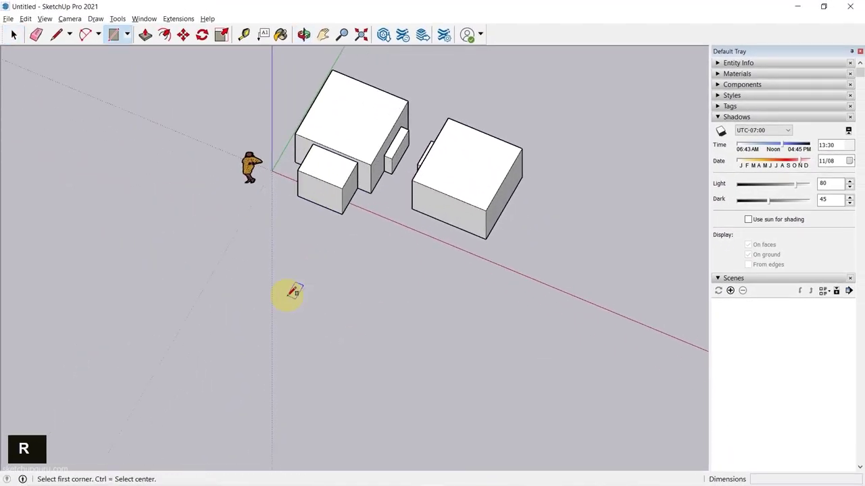
pyautogui.click(288, 295)
pyautogui.click(404, 268)
pyautogui.press('space')
pyautogui.doubleClick(343, 283)
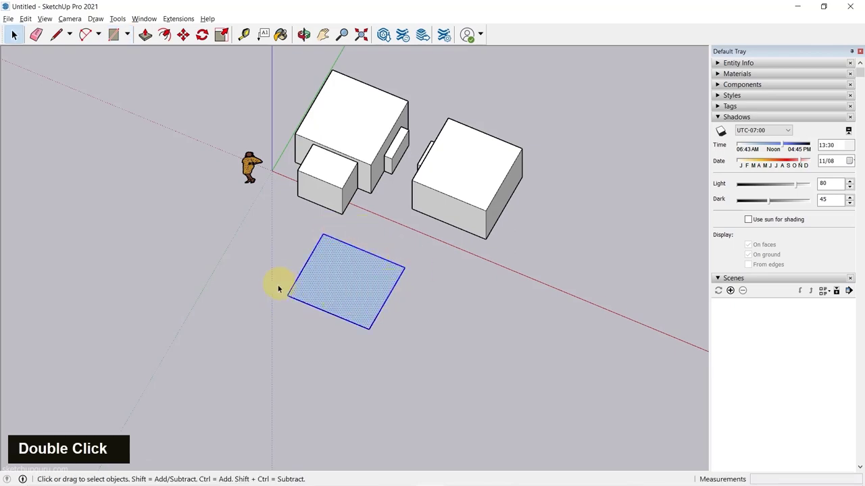
pyautogui.press('g')
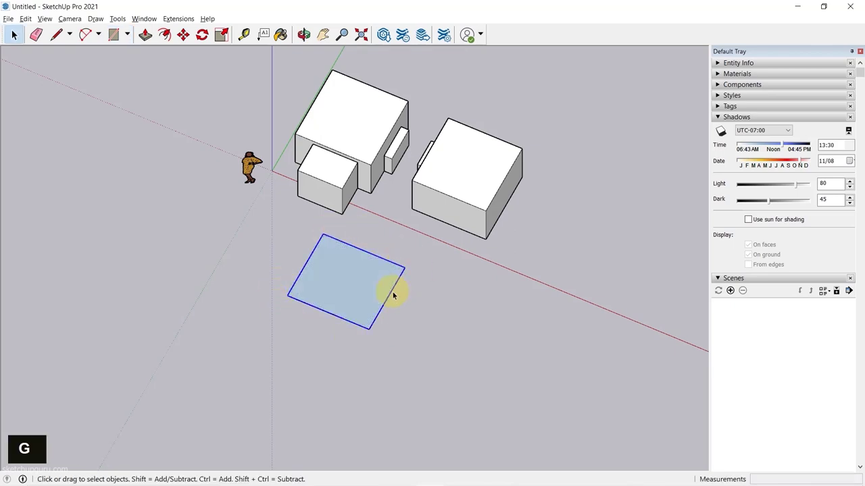
# Step: Open the new rectangle's group for editing, pull its face up into a low box and close the group
pyautogui.moveTo(429, 282); pyautogui.dragTo(245, 198, button='middle')
pyautogui.scroll(-3, 345, 238)
pyautogui.scroll(4, 344, 238)
pyautogui.doubleClick(306, 276)
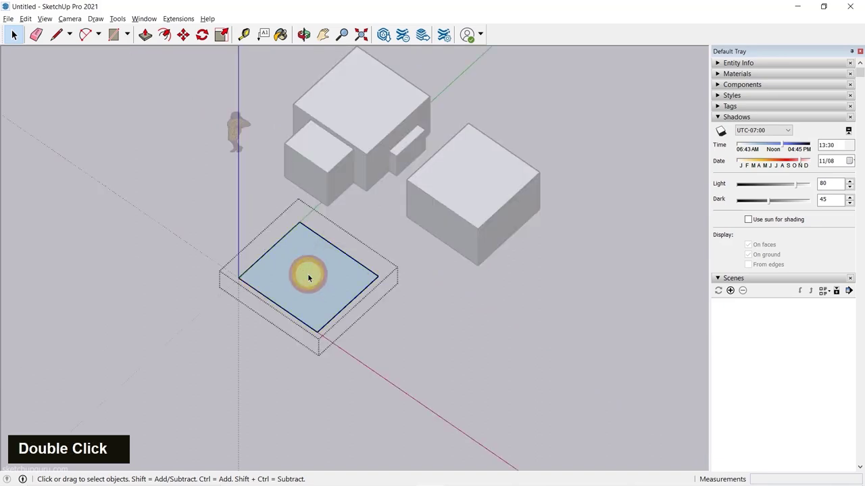
pyautogui.scroll(4, 263, 265)
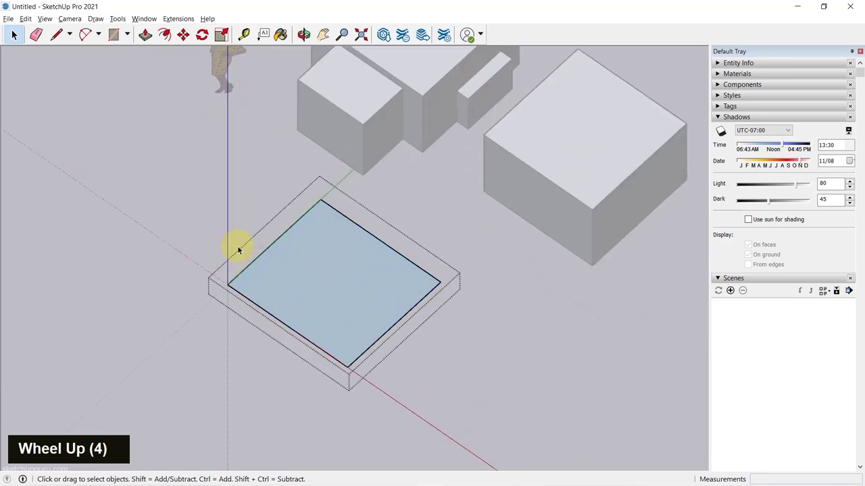
pyautogui.scroll(-5, 252, 204)
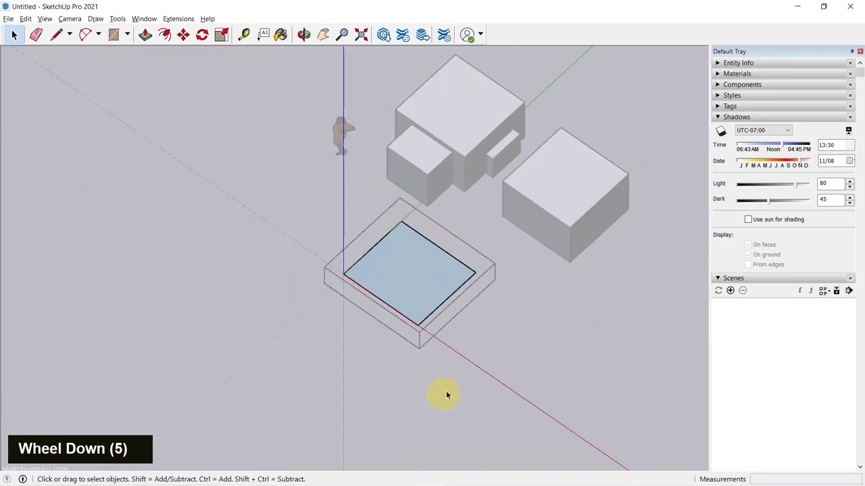
pyautogui.scroll(3, 408, 267)
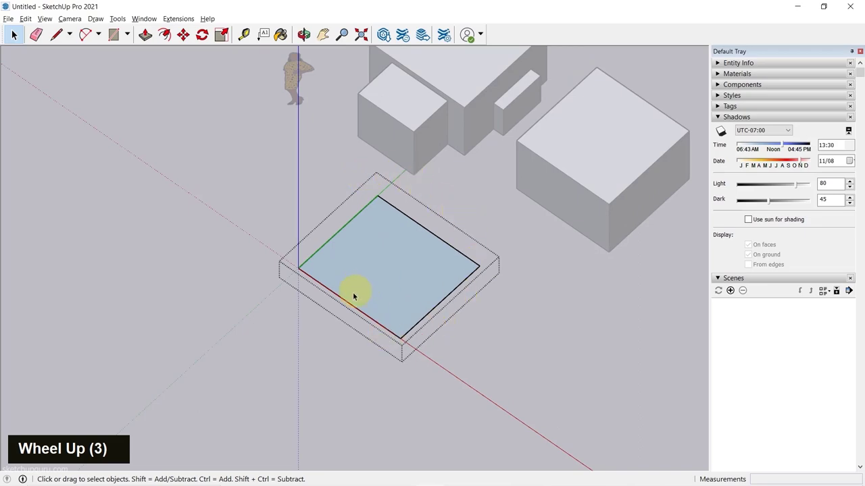
pyautogui.moveTo(475, 304); pyautogui.dragTo(342, 293, button='middle')
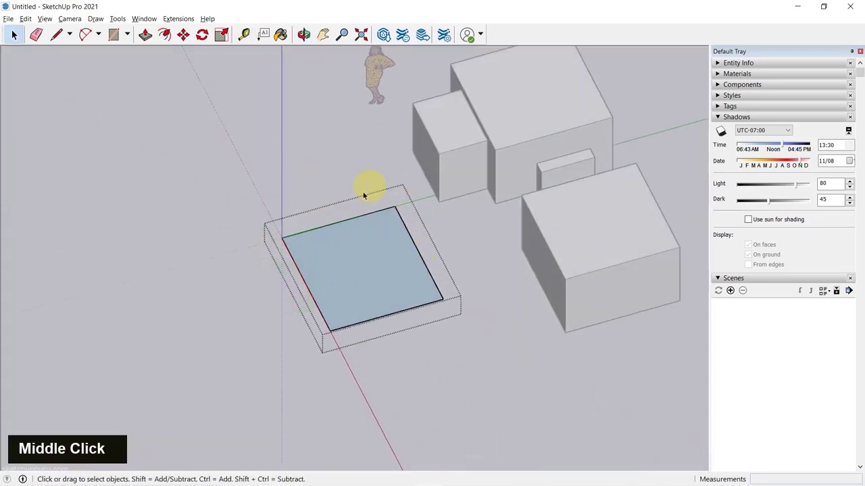
pyautogui.middleClick(333, 280)
pyautogui.middleClick(333, 280)
pyautogui.press('p')
pyautogui.moveTo(353, 265); pyautogui.dragTo(443, 162)
pyautogui.moveTo(448, 247); pyautogui.dragTo(352, 227, button='middle')
pyautogui.press('space')
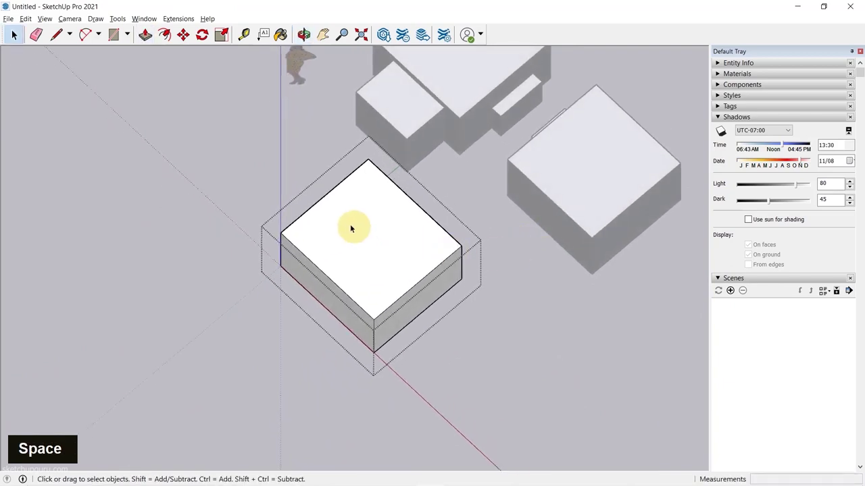
pyautogui.scroll(-4, 417, 239)
pyautogui.press('Escape')
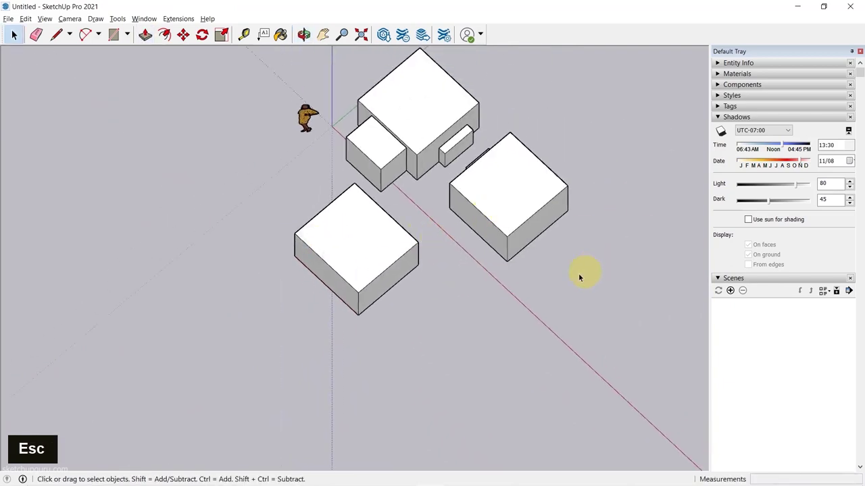
# Step: Collapse Scenes and check in the tray management whether Outliner is enabled for the Default Tray
pyautogui.click(725, 279)
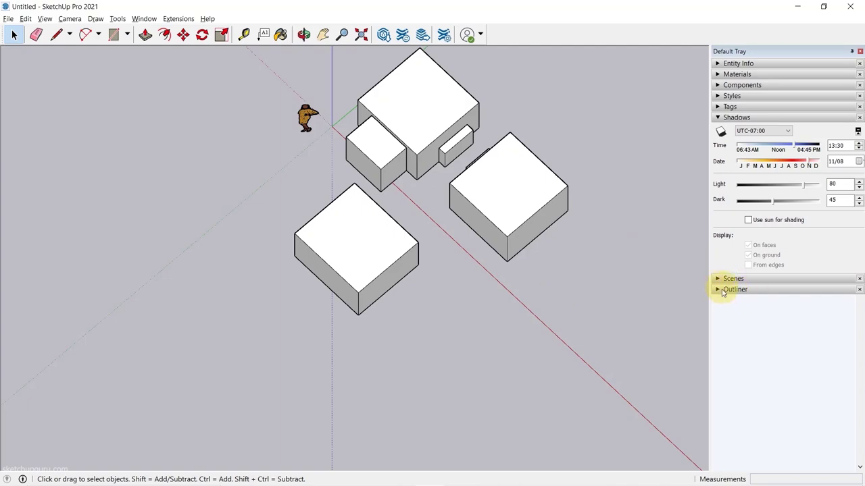
pyautogui.click(144, 18)
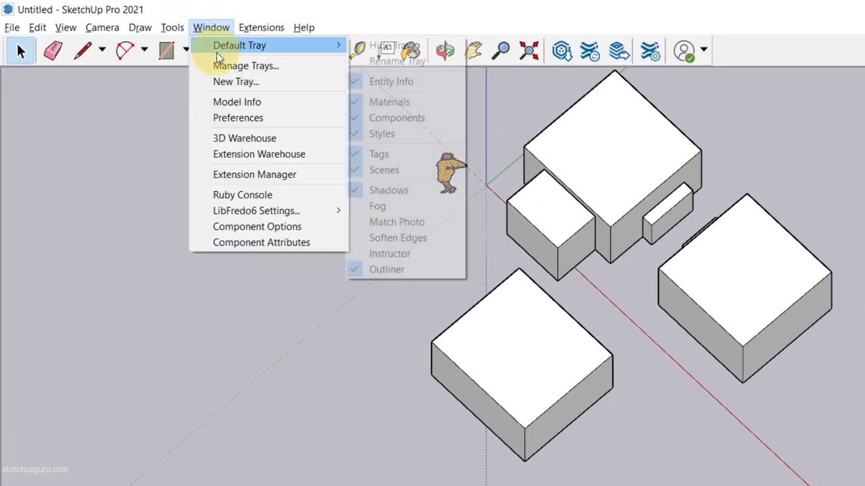
pyautogui.click(864, 5)
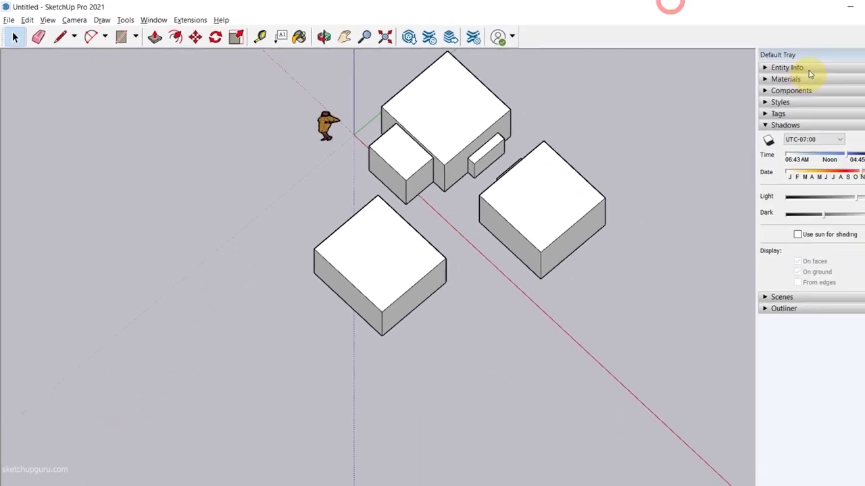
pyautogui.rightClick(788, 54)
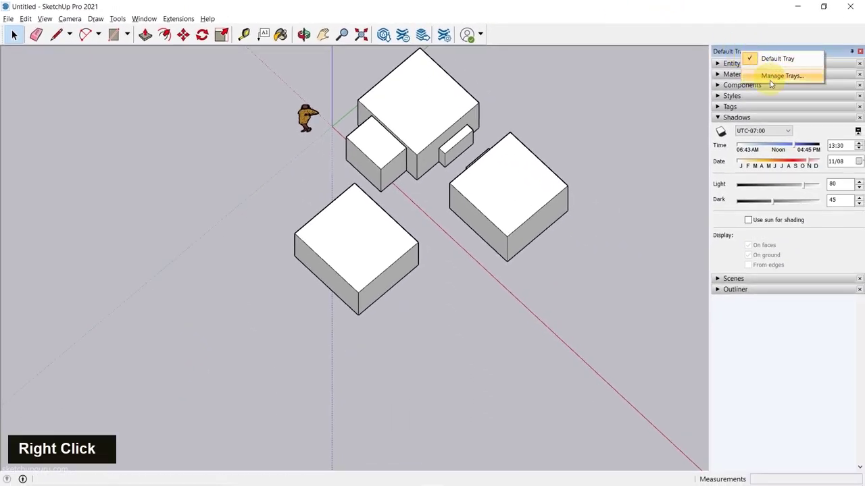
pyautogui.click(818, 83)
pyautogui.click(342, 191)
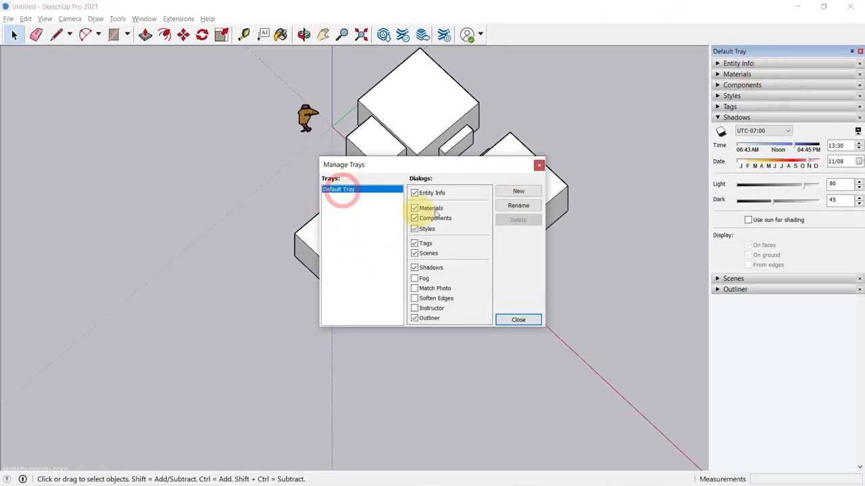
pyautogui.scroll(-1, 469, 257)
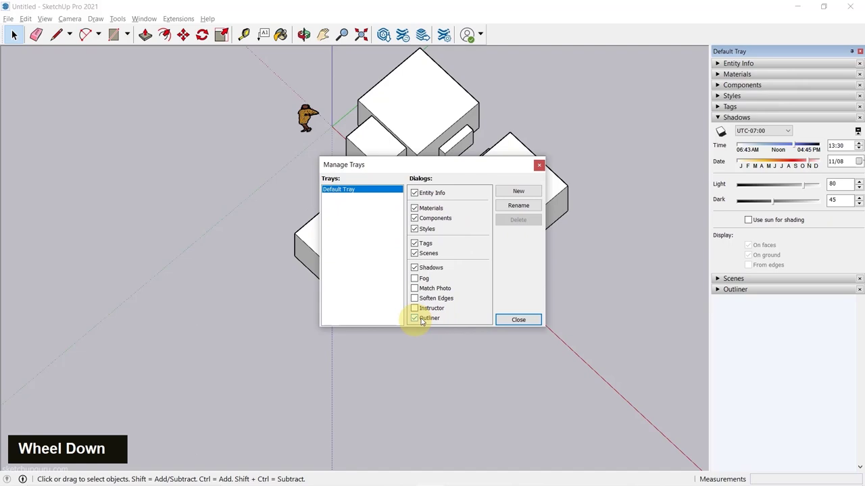
pyautogui.click(513, 318)
# Step: Expand the Outliner and select the grouped boxes one by one to match each with its entry in the hierarchy
pyautogui.click(735, 289)
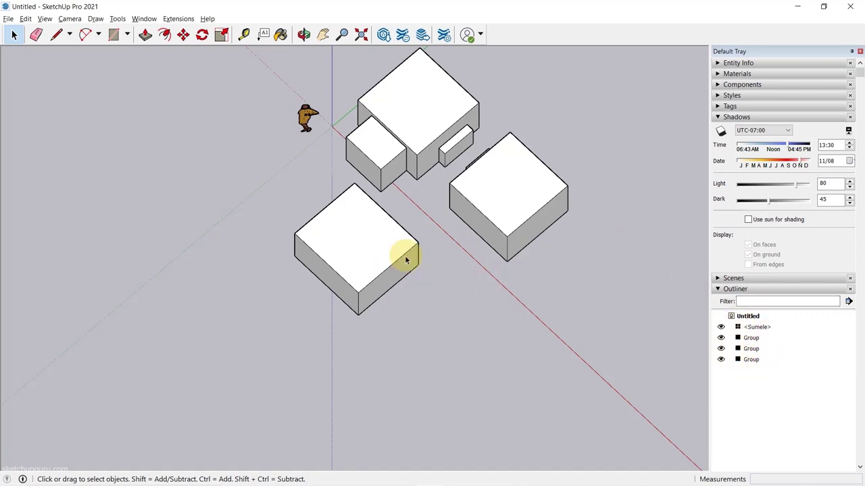
pyautogui.click(518, 225)
pyautogui.click(362, 247)
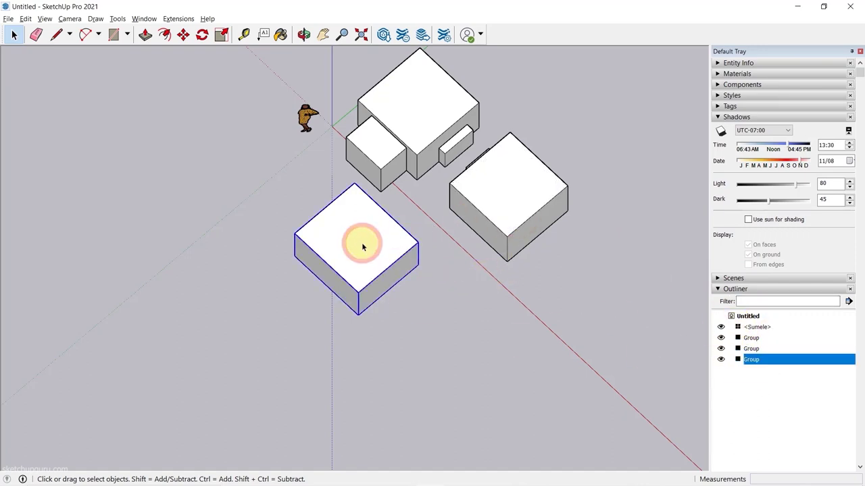
pyautogui.click(427, 113)
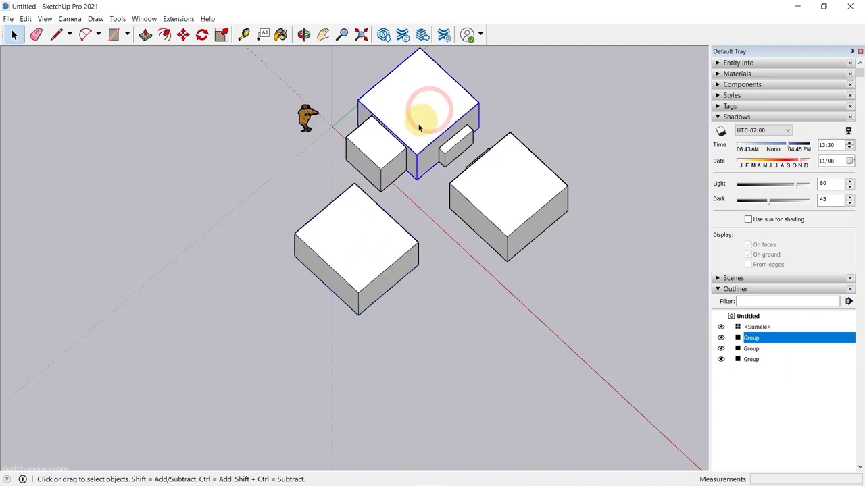
pyautogui.click(379, 156)
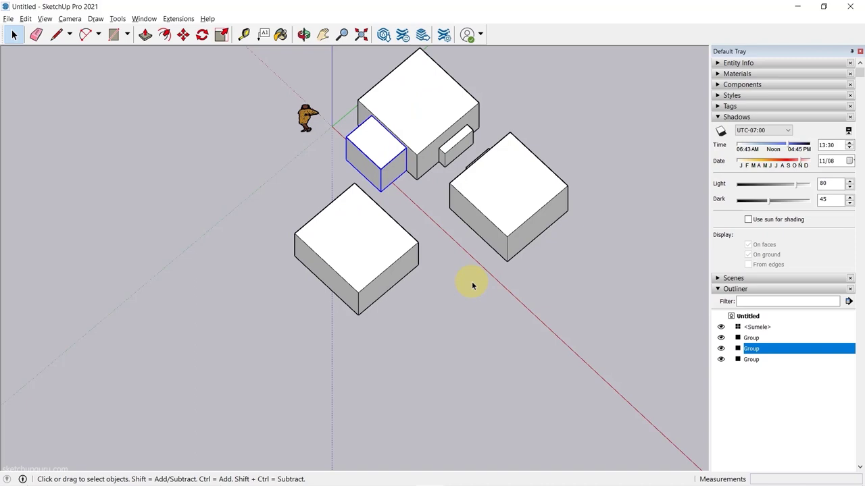
# Step: Cut the small box's group and paste it in place inside the opened group of the low box in front
pyautogui.click(372, 247)
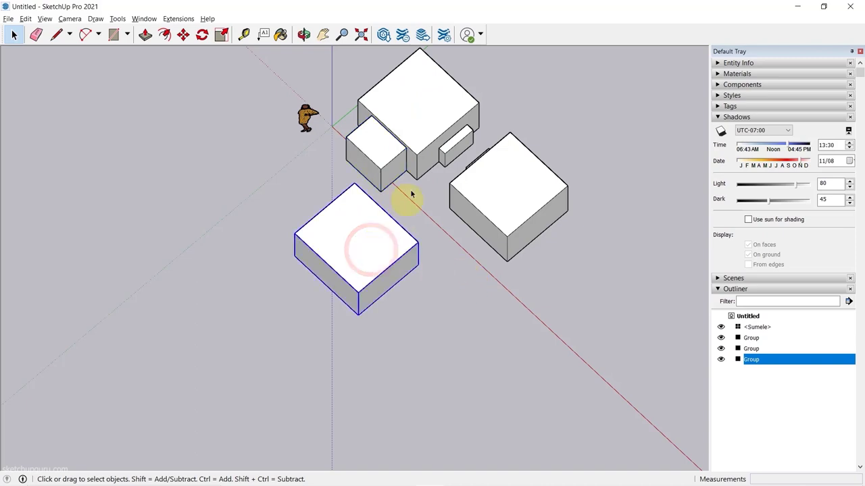
pyautogui.click(379, 158)
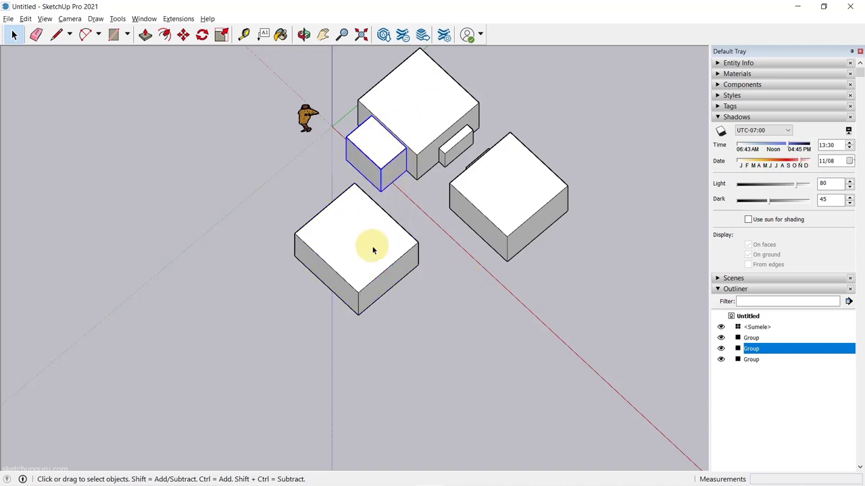
pyautogui.click(752, 344)
pyautogui.click(379, 157)
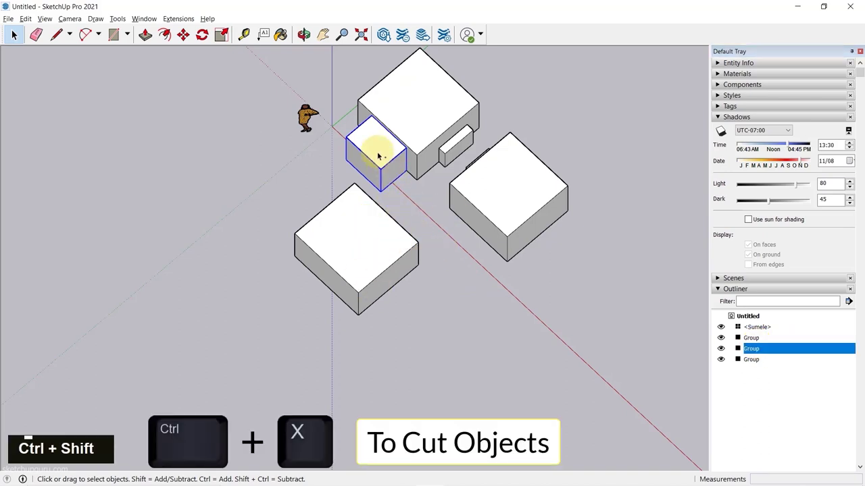
pyautogui.hotkey('ctrl', 'x')
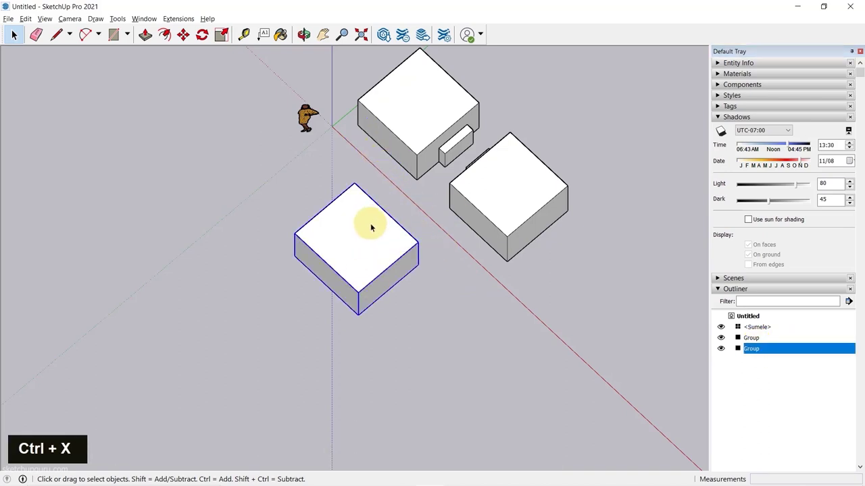
pyautogui.doubleClick(371, 227)
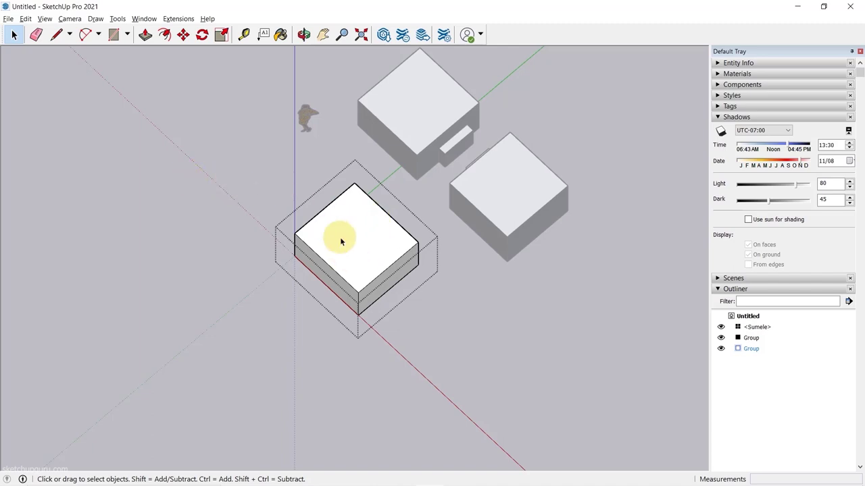
pyautogui.click(26, 20)
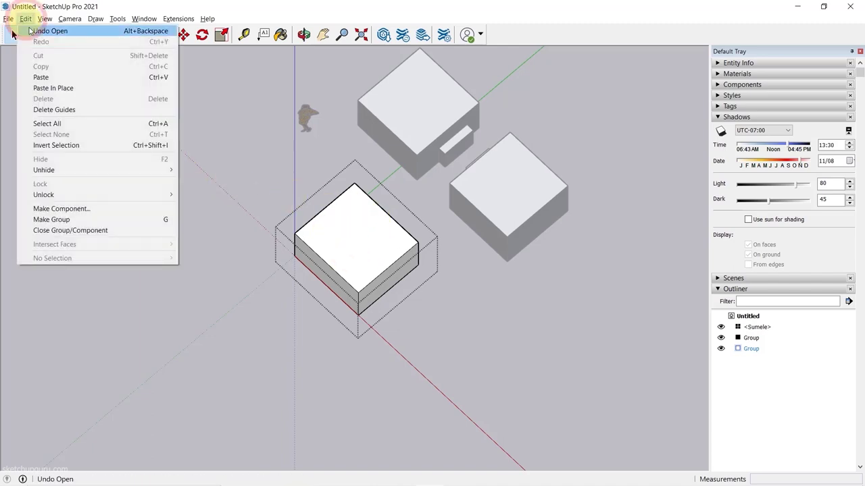
pyautogui.click(85, 91)
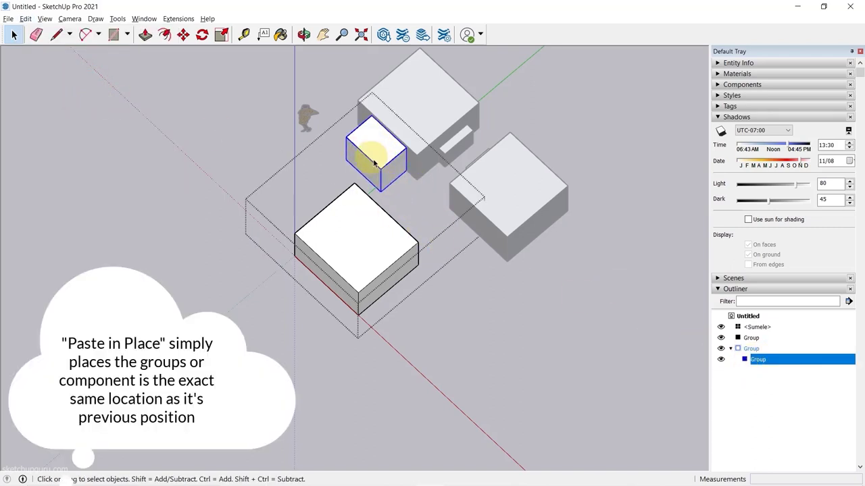
# Step: Select the outer group and its nested group in the Outliner to see which boxes each one contains
pyautogui.click(751, 349)
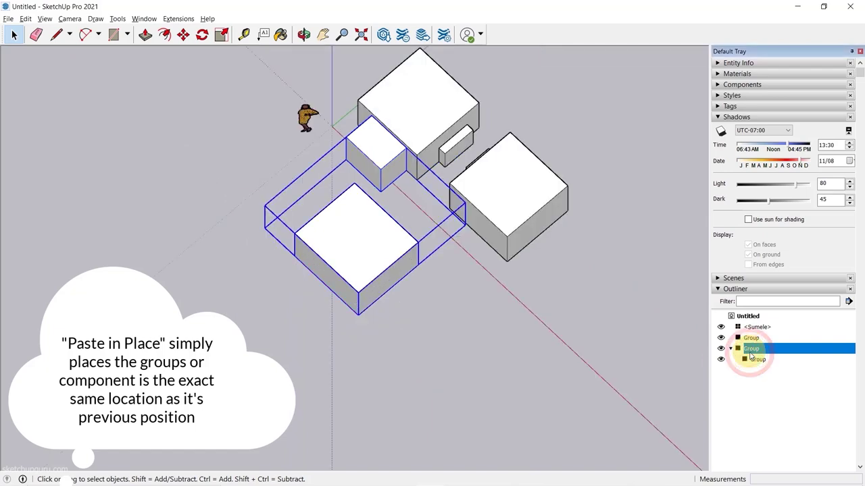
pyautogui.click(757, 360)
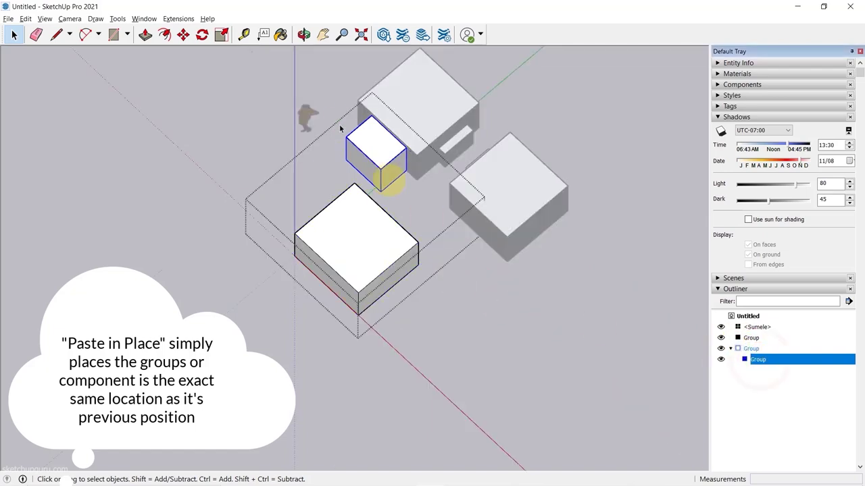
pyautogui.click(471, 308)
pyautogui.scroll(-3, 398, 170)
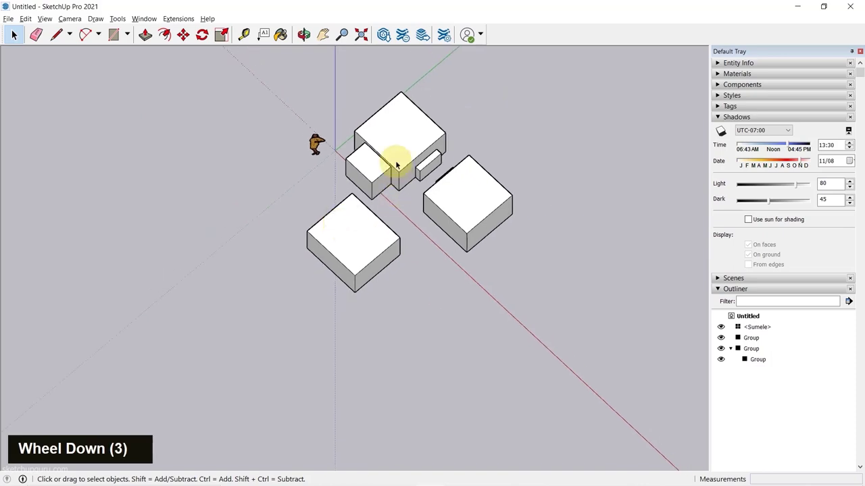
pyautogui.scroll(5, 400, 193)
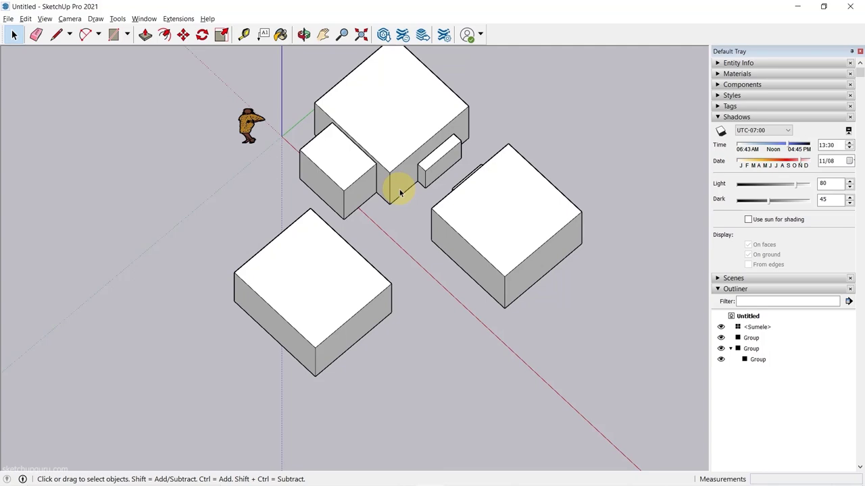
pyautogui.scroll(-3, 396, 196)
pyautogui.scroll(-3, 432, 223)
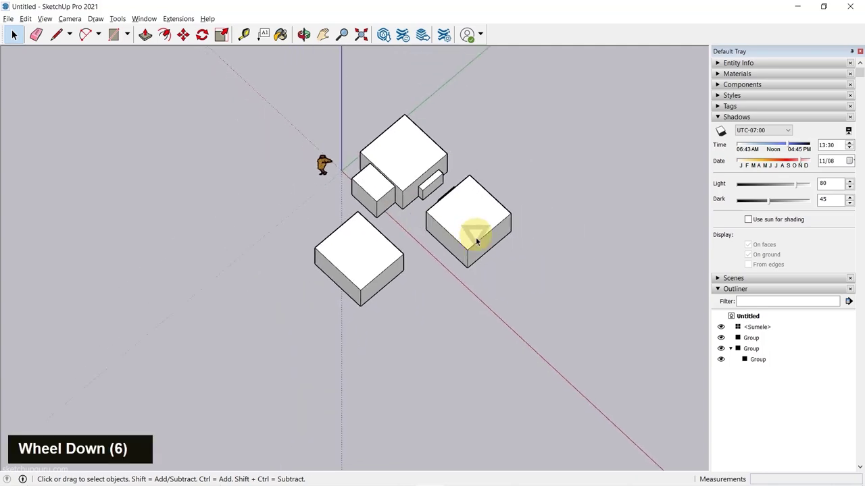
pyautogui.moveTo(476, 237); pyautogui.dragTo(426, 254, button='middle')
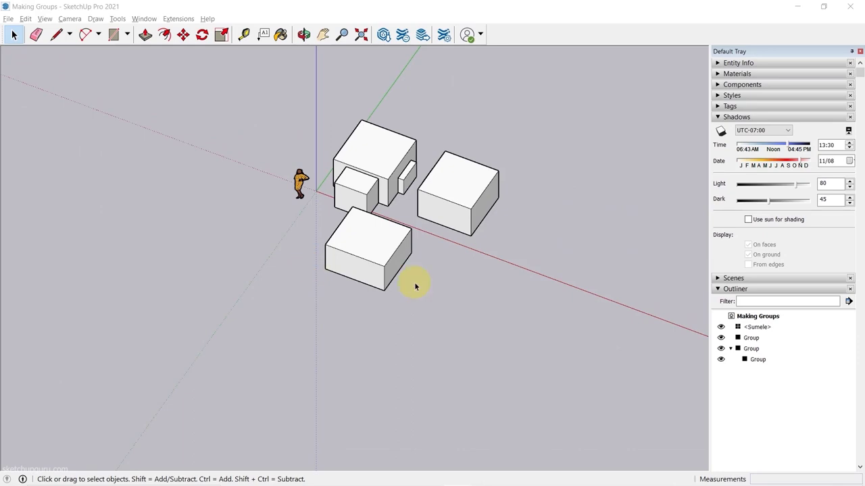
# Step: Move the outer group with its nested small box freely to open ground clear of the other boxes, farther along the red axis
pyautogui.scroll(-2, 217, 233)
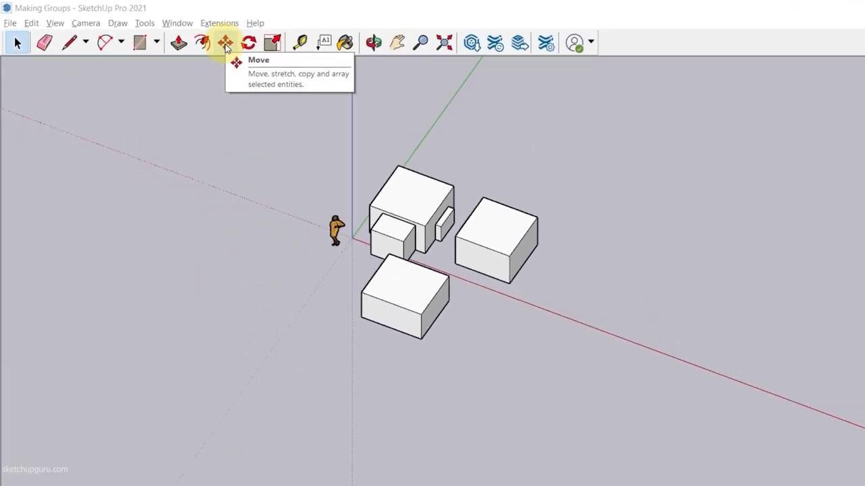
pyautogui.click(225, 44)
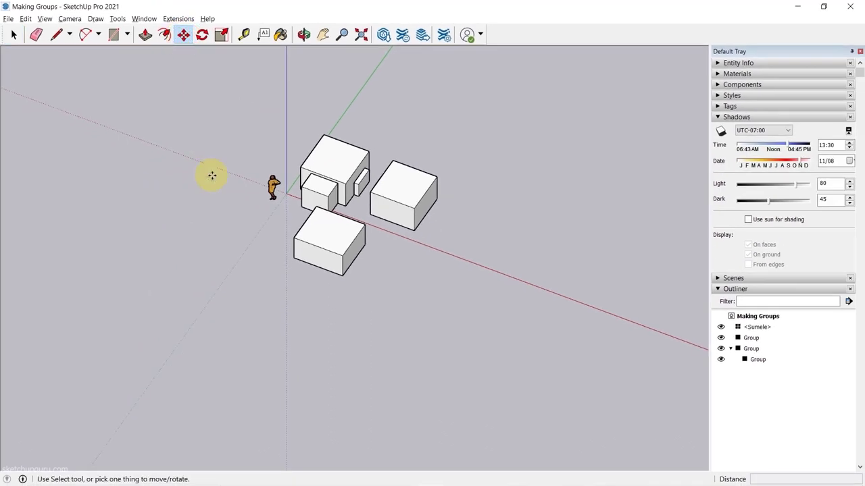
pyautogui.press('m')
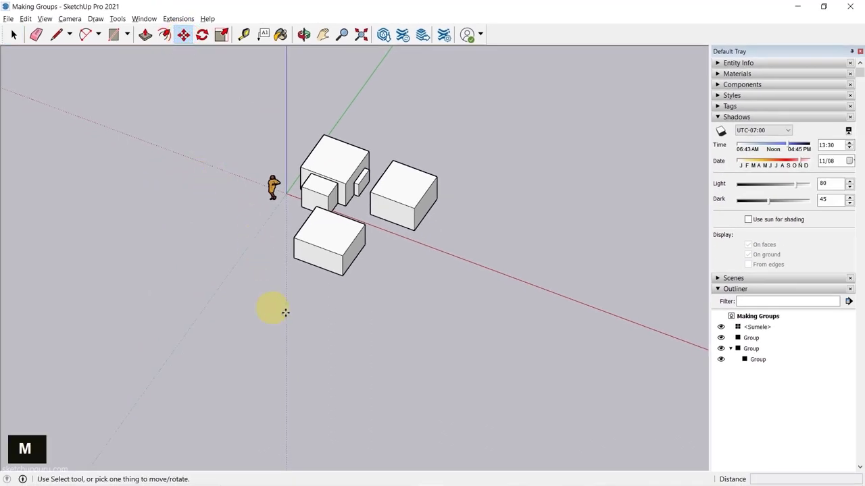
pyautogui.scroll(2, 373, 268)
pyautogui.scroll(-5, 365, 168)
pyautogui.scroll(-3, 482, 189)
pyautogui.scroll(5, 428, 194)
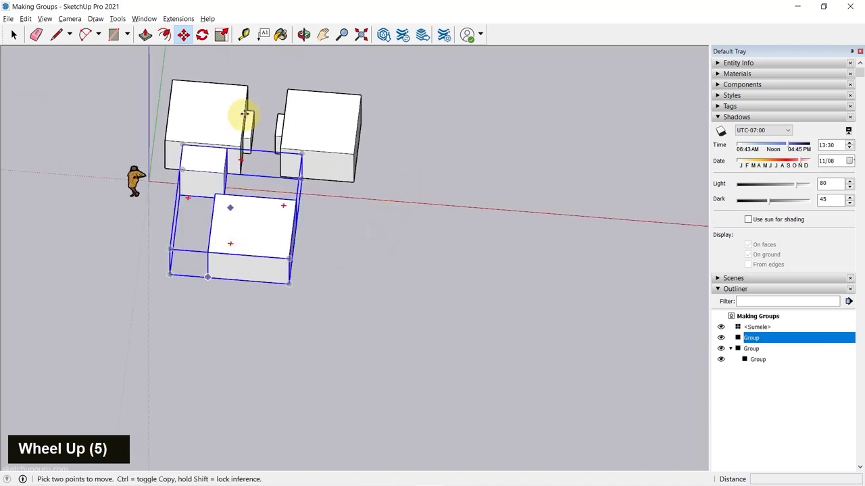
pyautogui.scroll(-4, 352, 90)
pyautogui.scroll(3, 338, 106)
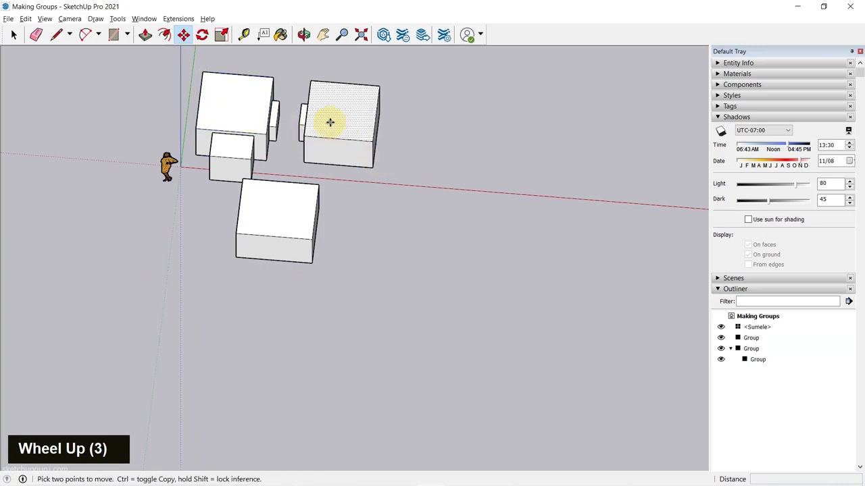
pyautogui.scroll(-4, 446, 189)
pyautogui.scroll(6, 378, 131)
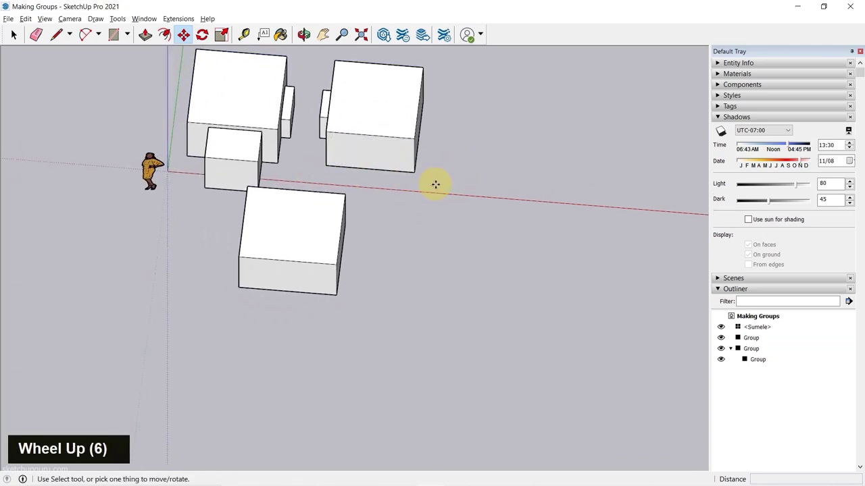
pyautogui.scroll(-3, 393, 201)
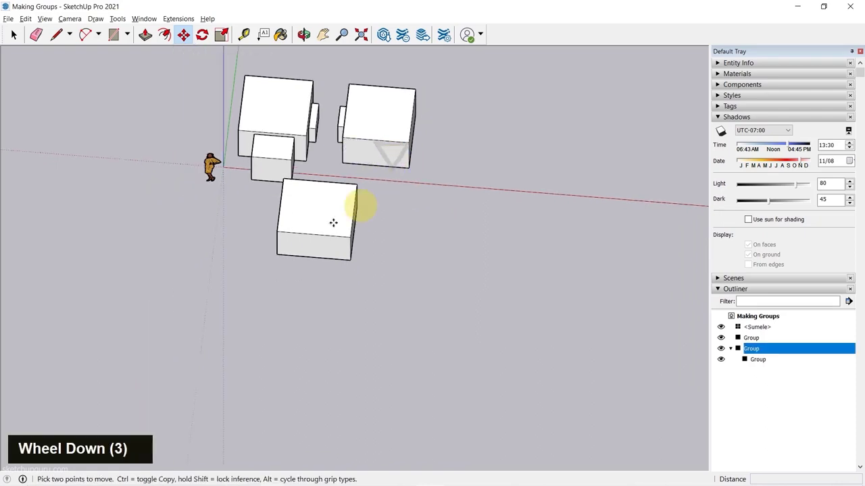
pyautogui.scroll(2, 274, 259)
pyautogui.click(277, 256)
pyautogui.scroll(-6, 304, 170)
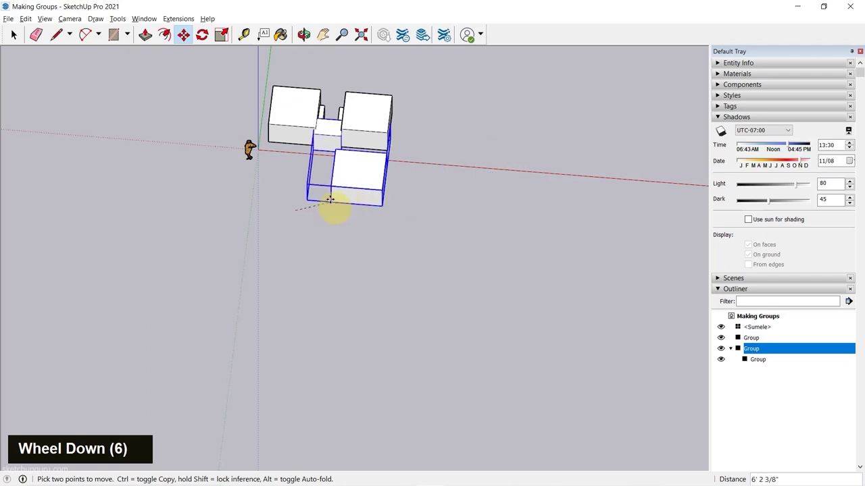
pyautogui.moveTo(293, 169); pyautogui.dragTo(276, 69, button='middle')
pyautogui.moveTo(312, 281); pyautogui.dragTo(318, 294, button='middle')
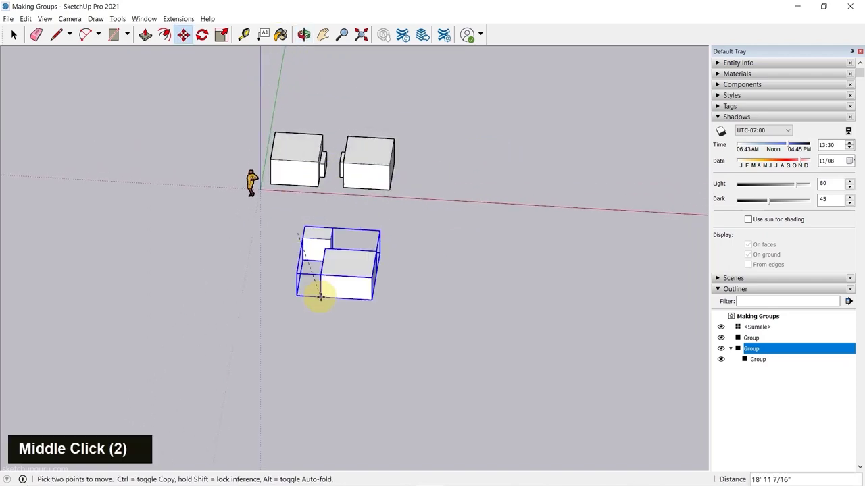
pyautogui.scroll(-5, 309, 216)
pyautogui.moveTo(309, 216); pyautogui.dragTo(340, 269, button='middle')
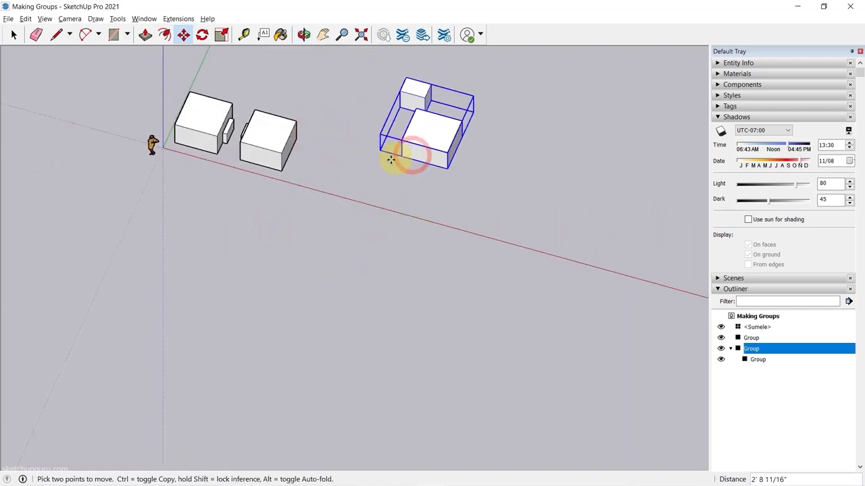
pyautogui.click(392, 158)
# Step: Move the outer group exactly 25' farther along the red axis, away from the other boxes
pyautogui.scroll(-11, 245, 234)
pyautogui.scroll(10, 344, 170)
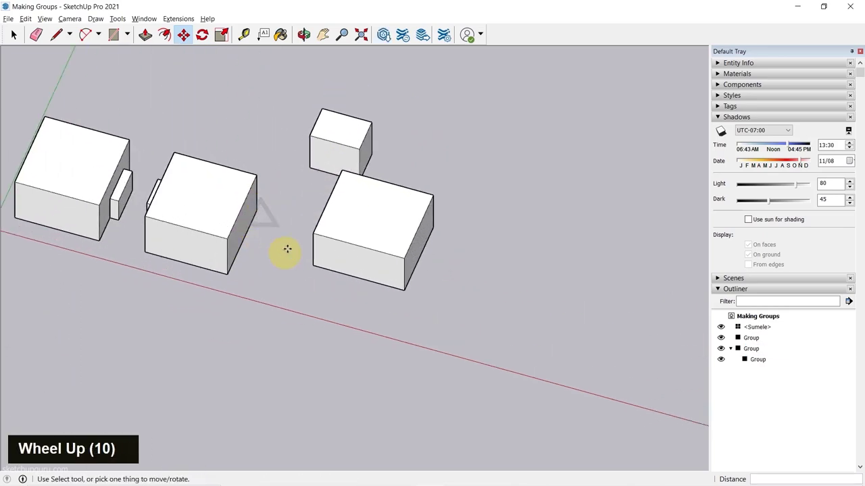
pyautogui.scroll(-7, 304, 289)
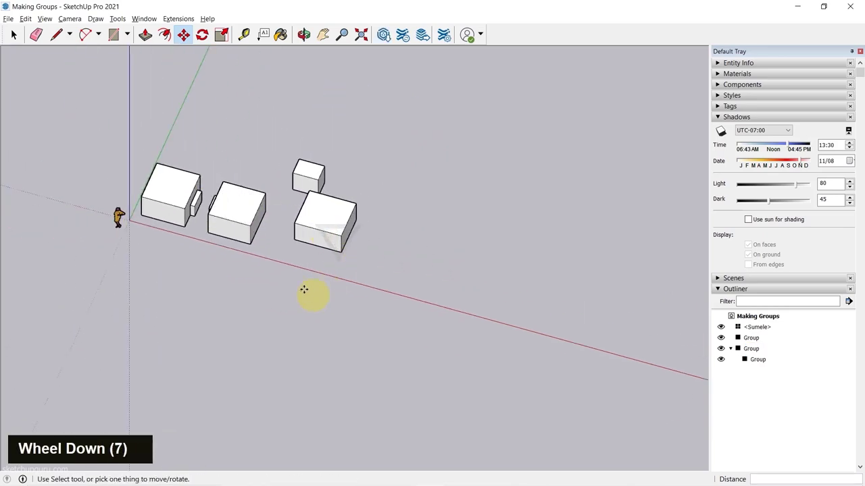
pyautogui.click(294, 241)
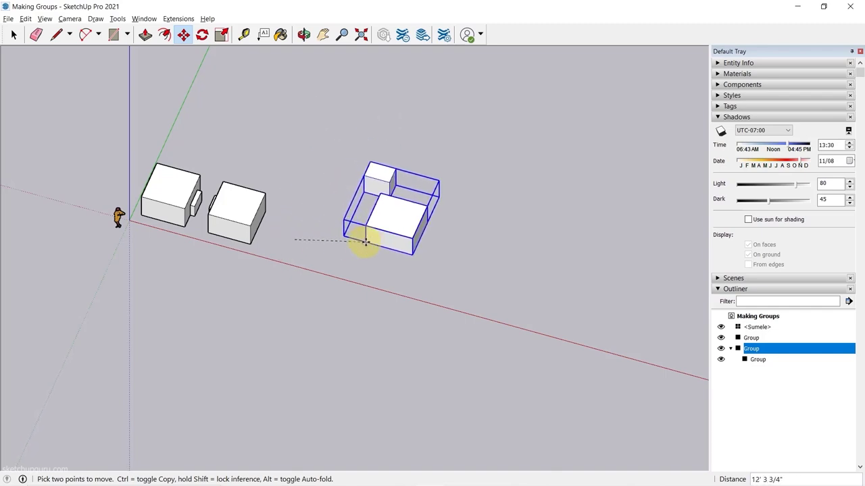
pyautogui.press('Right')
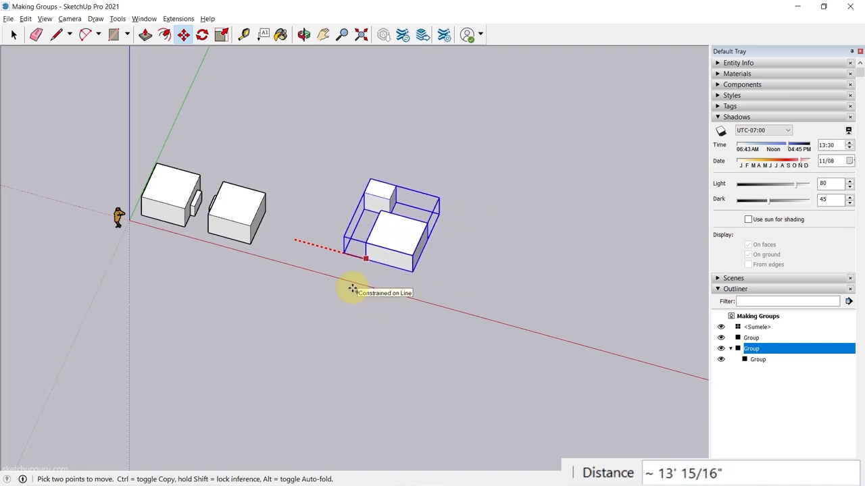
pyautogui.write('25')
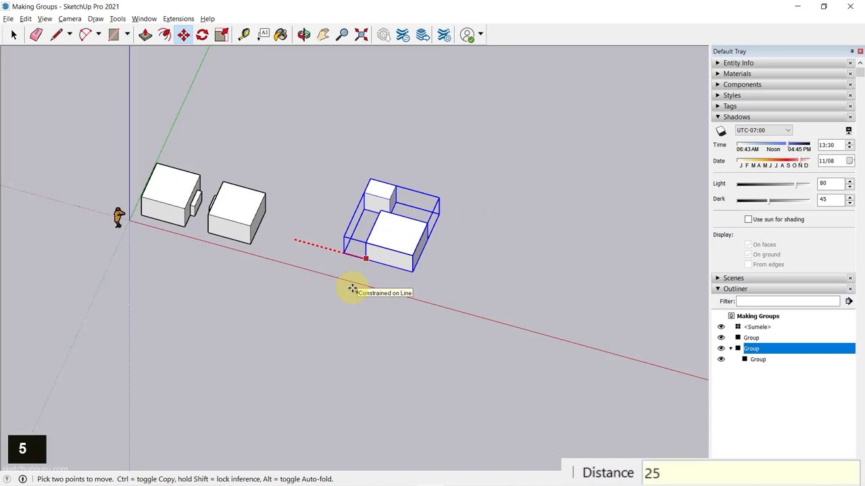
pyautogui.write("'")
pyautogui.press('Return')
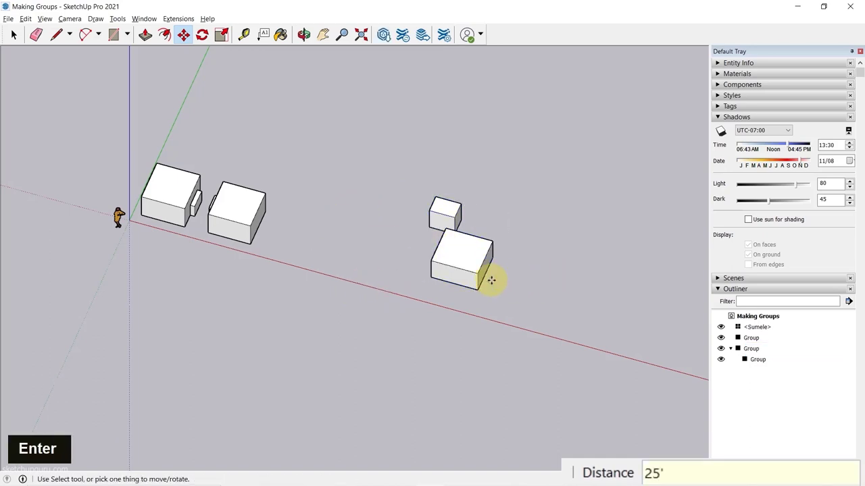
# Step: Copy the outer group from its lower corner 25' along the green axis to the opposite side of the red axis
pyautogui.moveTo(491, 280); pyautogui.dragTo(338, 205, button='middle')
pyautogui.scroll(-2, 338, 204)
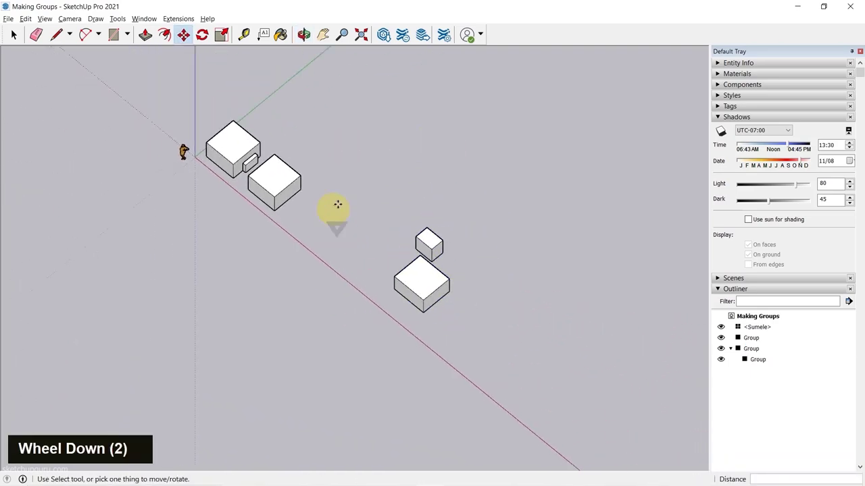
pyautogui.press('space')
pyautogui.scroll(5, 412, 264)
pyautogui.moveTo(405, 241); pyautogui.dragTo(367, 234, button='middle')
pyautogui.click(359, 258)
pyautogui.press('m')
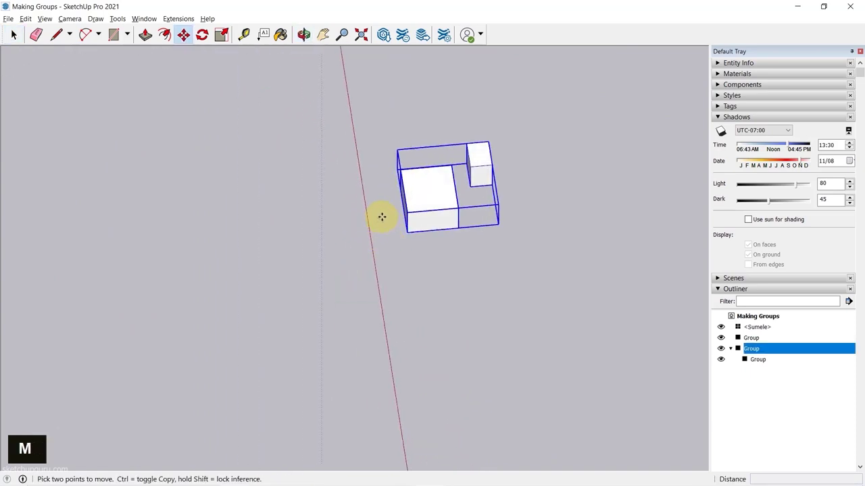
pyautogui.press('ctrl')
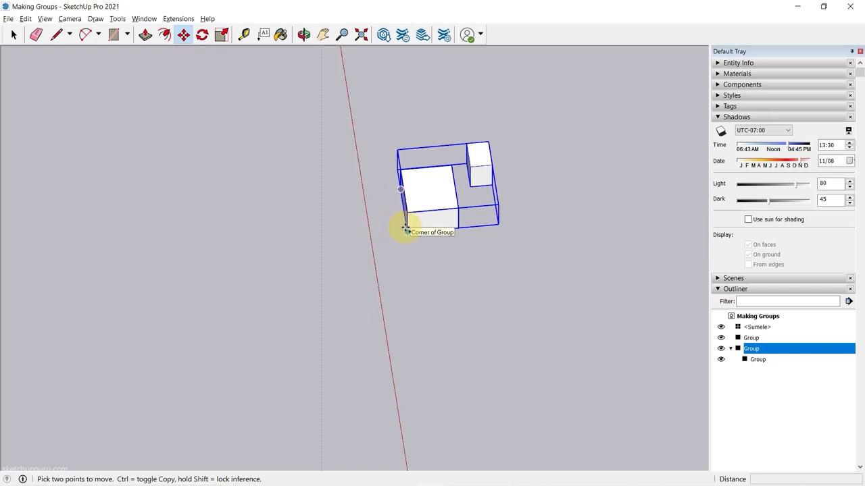
pyautogui.click(407, 230)
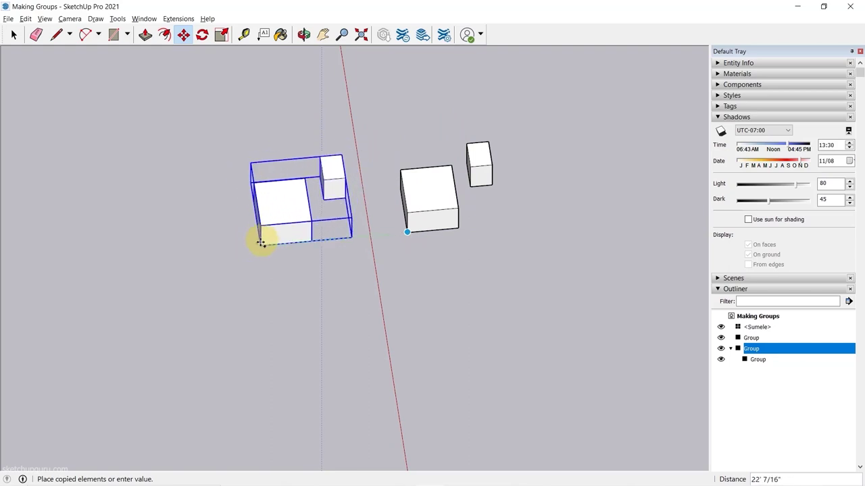
pyautogui.press('Left')
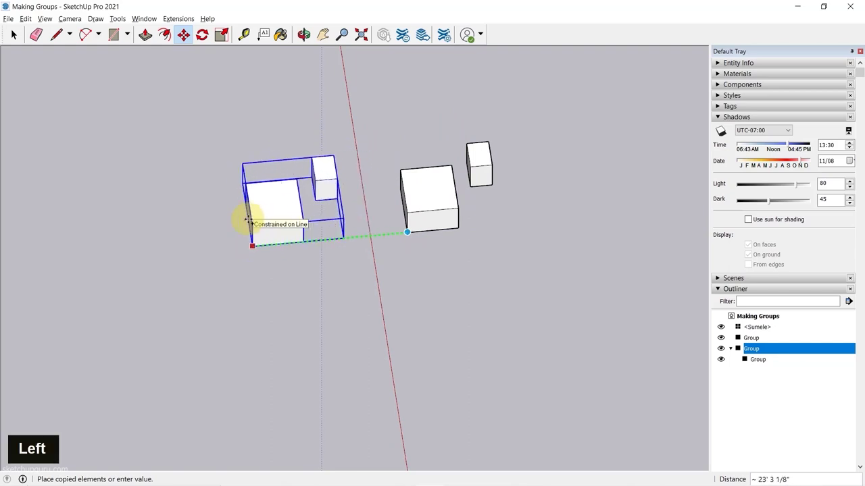
pyautogui.write("25'")
pyautogui.press('Return')
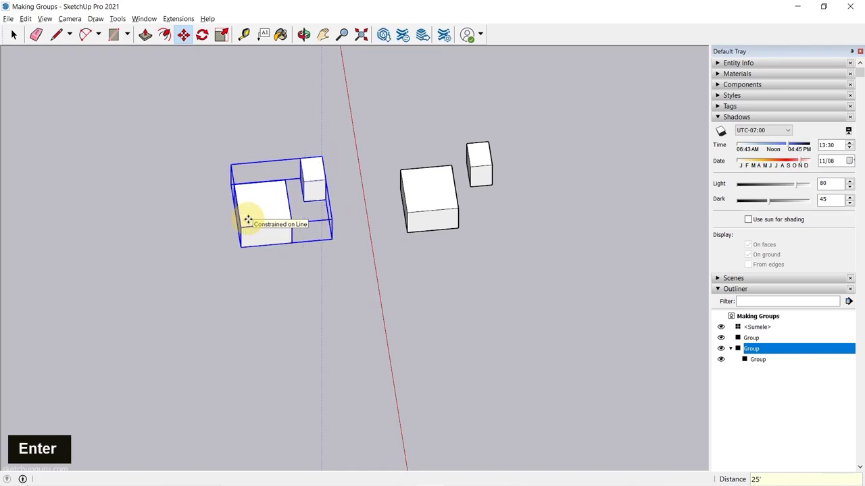
# Step: Copy the selected outer group with its nested small box freely to open ground nearer the origin, on the same side of the red axis
pyautogui.moveTo(353, 205); pyautogui.dragTo(332, 170, button='middle')
pyautogui.scroll(5, 388, 189)
pyautogui.scroll(-4, 443, 225)
pyautogui.press('space')
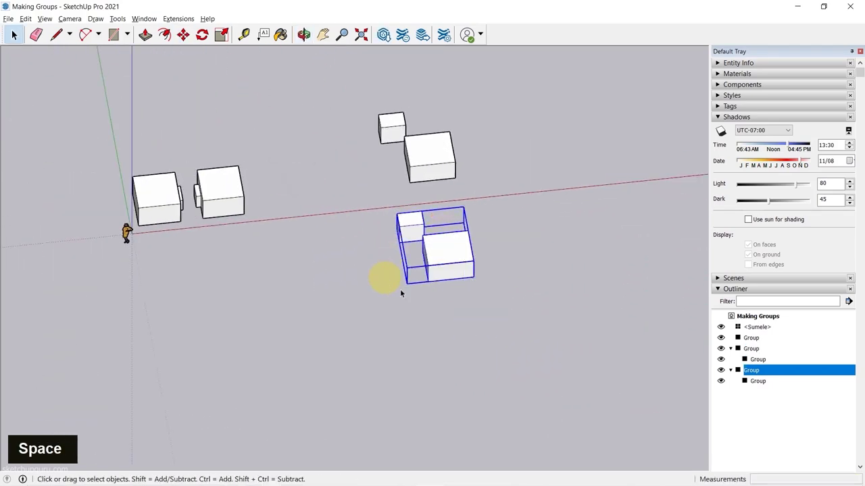
pyautogui.scroll(3, 473, 280)
pyautogui.doubleClick(409, 243)
pyautogui.doubleClick(406, 250)
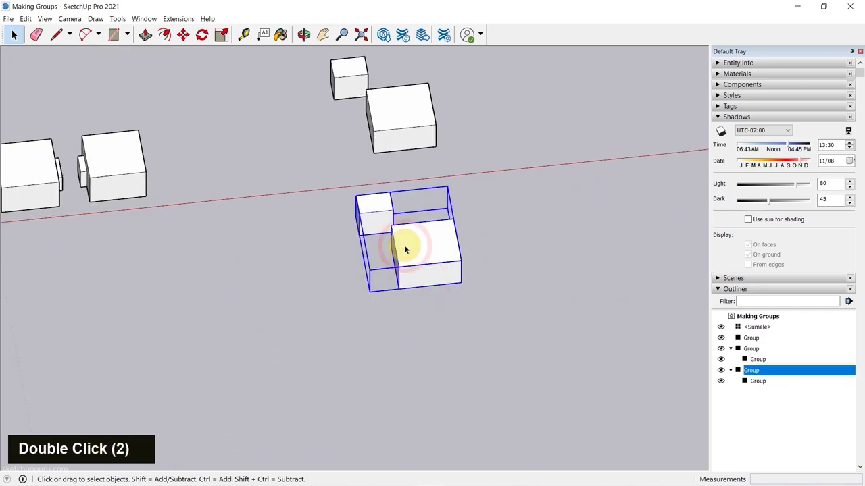
pyautogui.press('m')
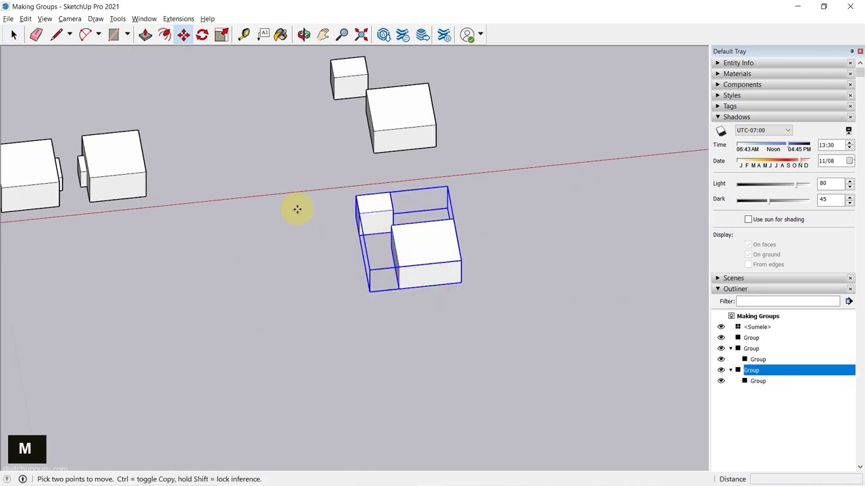
pyautogui.press('ctrl')
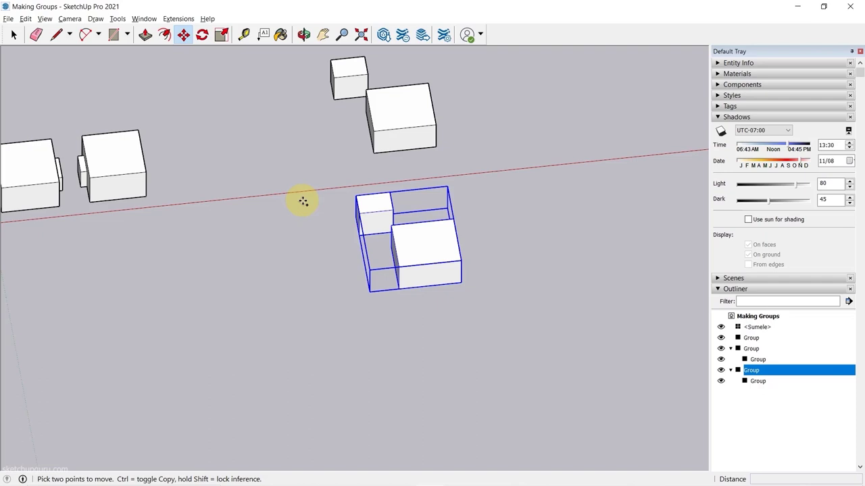
pyautogui.click(397, 287)
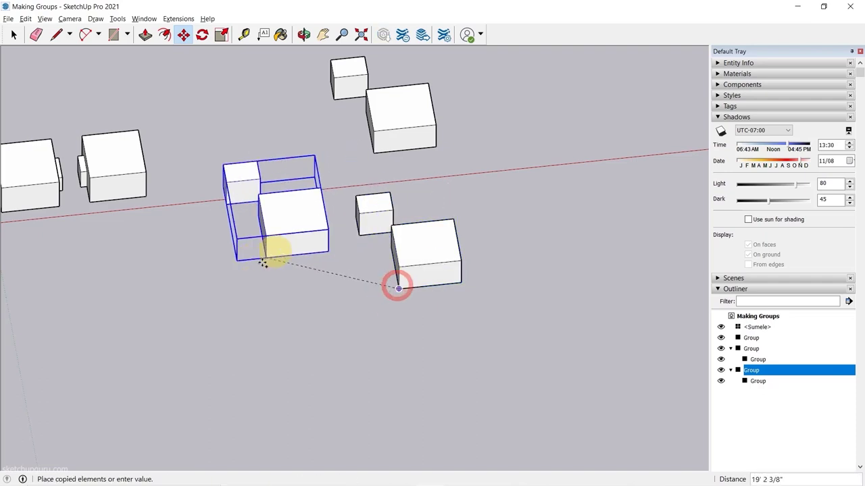
pyautogui.click(236, 309)
pyautogui.scroll(-5, 271, 287)
pyautogui.scroll(-8, 487, 297)
pyautogui.press('space')
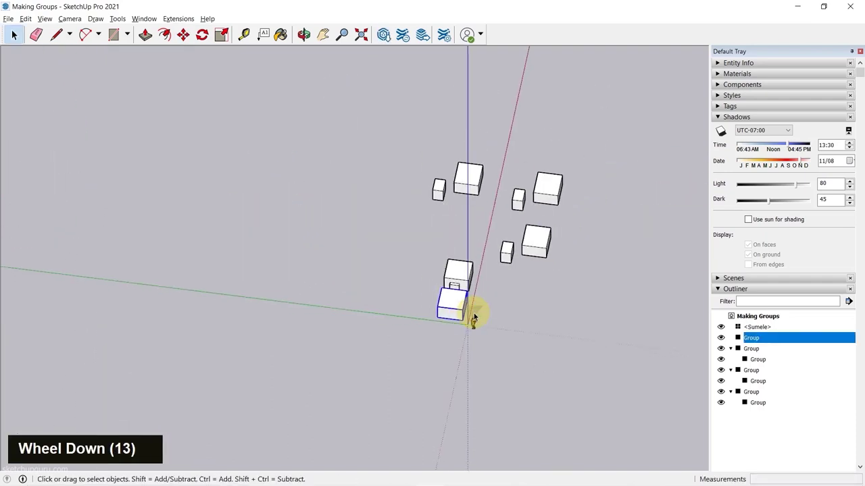
# Step: Copy the large box beside the origin along the green axis from its lower corner so the copy sits flush against the original
pyautogui.moveTo(473, 318); pyautogui.dragTo(363, 344, button='middle')
pyautogui.scroll(6, 207, 270)
pyautogui.moveTo(206, 270); pyautogui.dragTo(469, 281, button='middle')
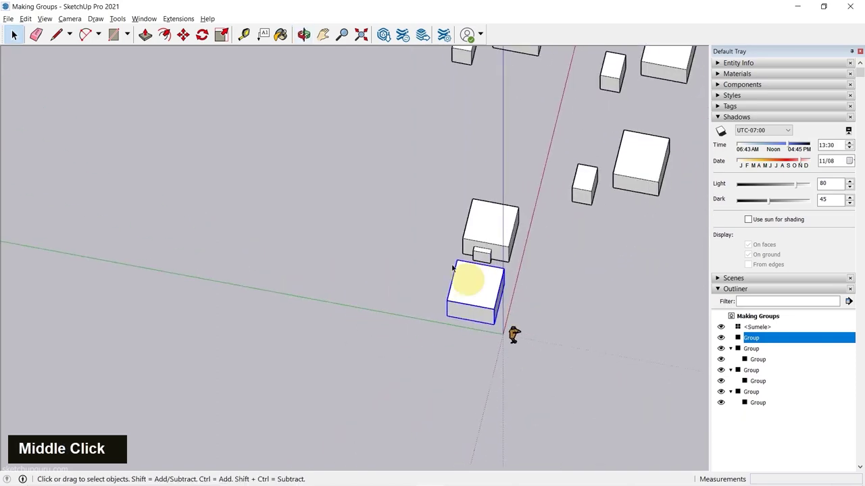
pyautogui.scroll(6, 469, 284)
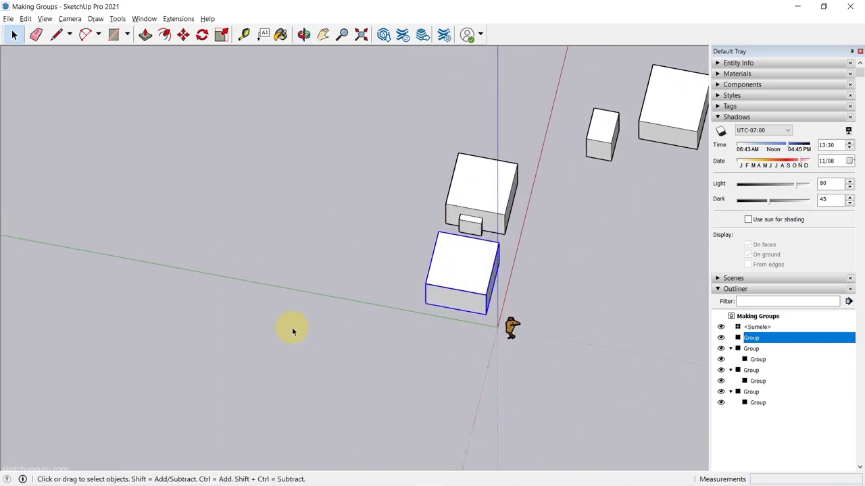
pyautogui.press('m')
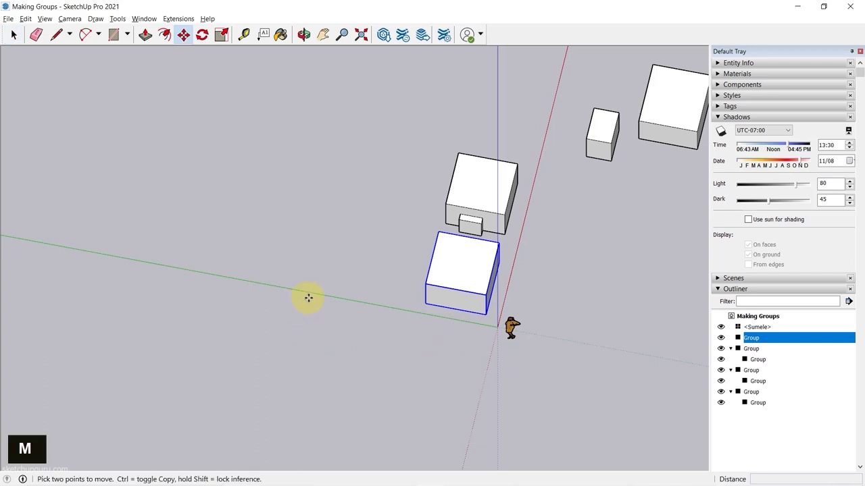
pyautogui.press('ctrl')
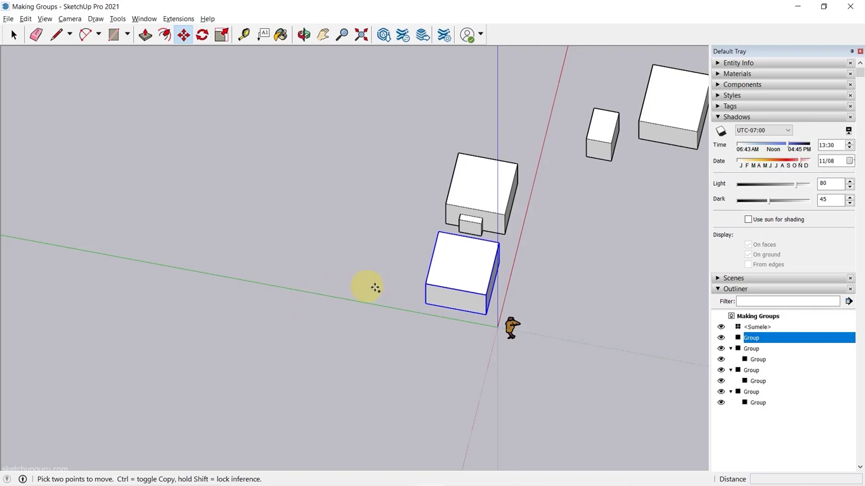
pyautogui.click(485, 314)
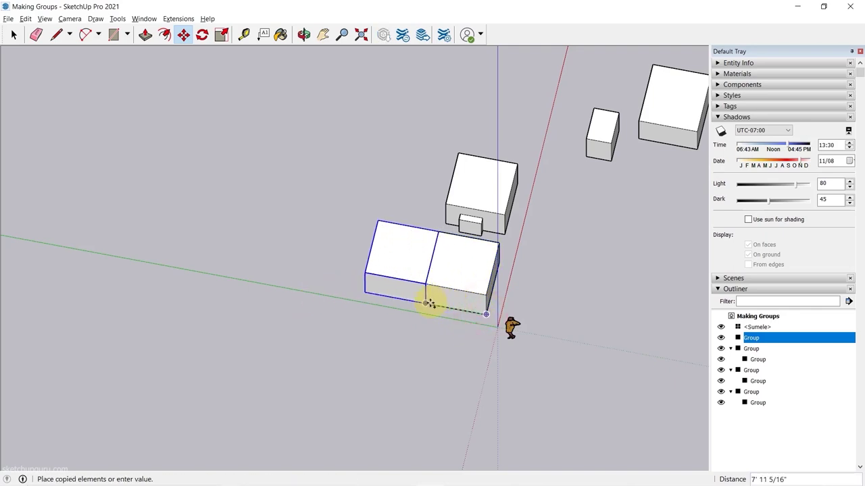
pyautogui.click(427, 303)
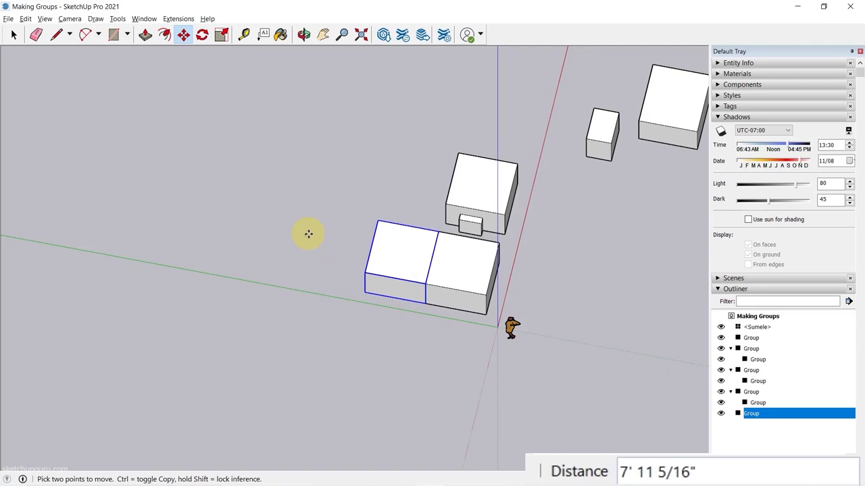
# Step: Multiply the last copy with x10 to form a continuous row of boxes along the green axis
pyautogui.write('x')
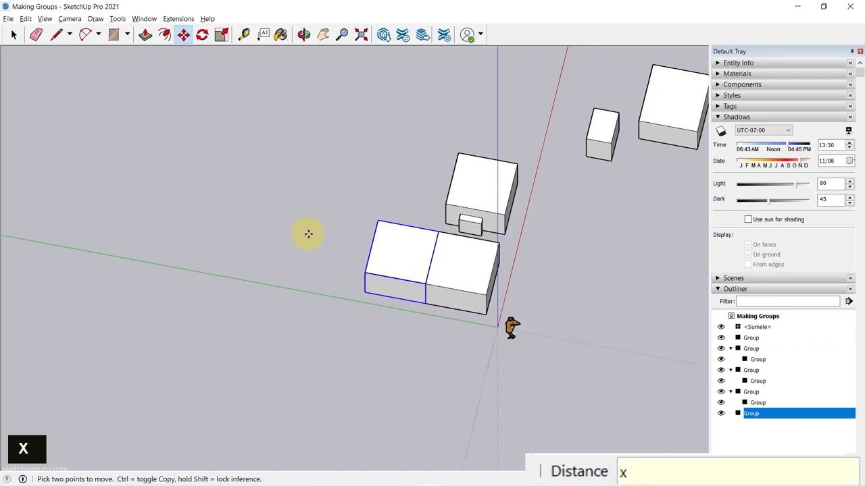
pyautogui.write('10')
pyautogui.press('Return')
pyautogui.scroll(-9, 497, 289)
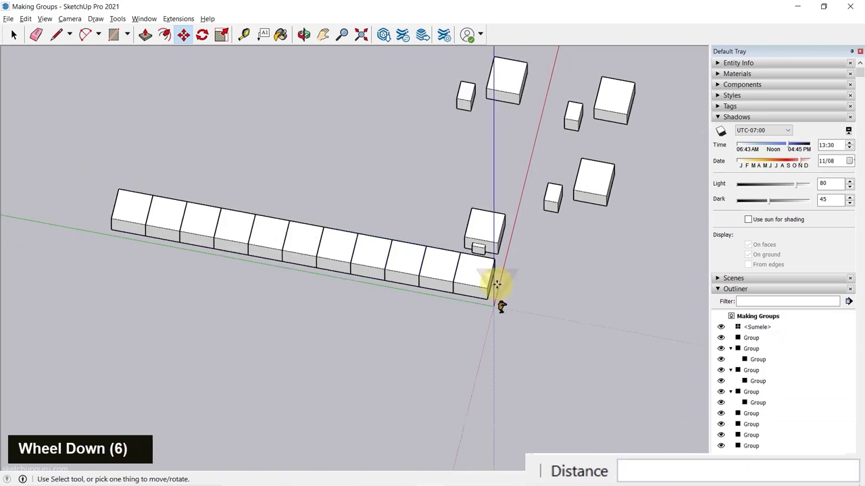
pyautogui.click(258, 272)
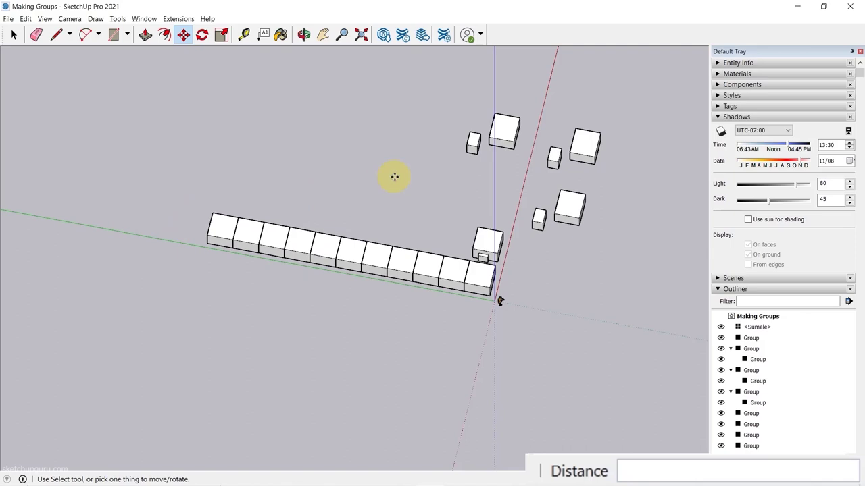
# Step: Try the row with x5 and x7 copies, and set it back to x10
pyautogui.write('x')
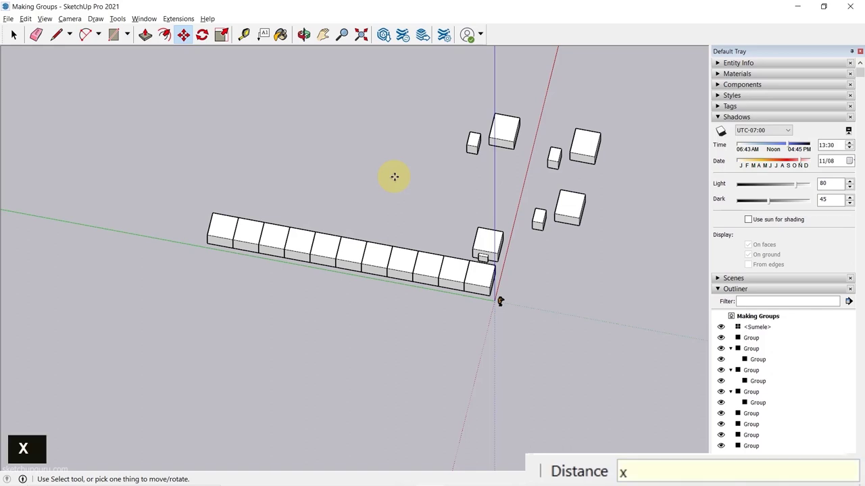
pyautogui.write('5')
pyautogui.press('Return')
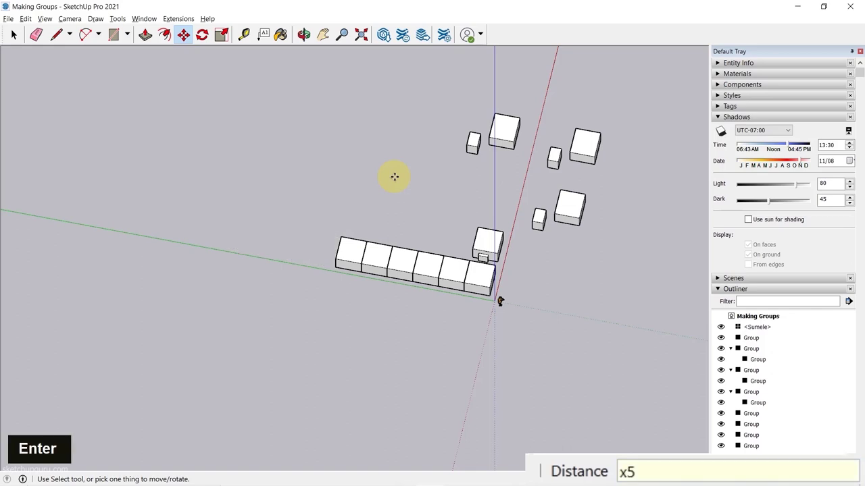
pyautogui.write('x7')
pyautogui.press('Return')
pyautogui.write('x10')
pyautogui.press('Return')
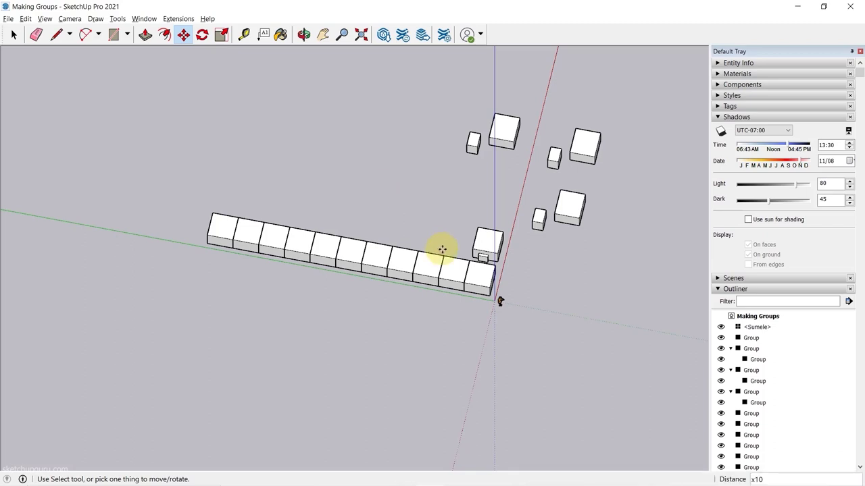
pyautogui.press('space')
# Step: Select the original box at the origin end and examine the whole row of copies from above
pyautogui.scroll(-4, 444, 284)
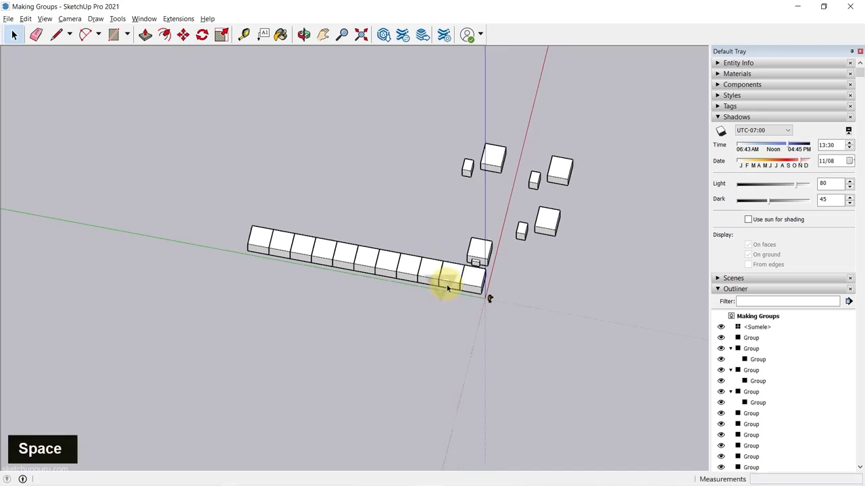
pyautogui.scroll(4, 472, 284)
pyautogui.click(472, 284)
pyautogui.scroll(-5, 404, 315)
pyautogui.moveTo(473, 284); pyautogui.dragTo(533, 306, button='middle')
pyautogui.moveTo(606, 308); pyautogui.dragTo(562, 338, button='middle')
pyautogui.scroll(-2, 374, 297)
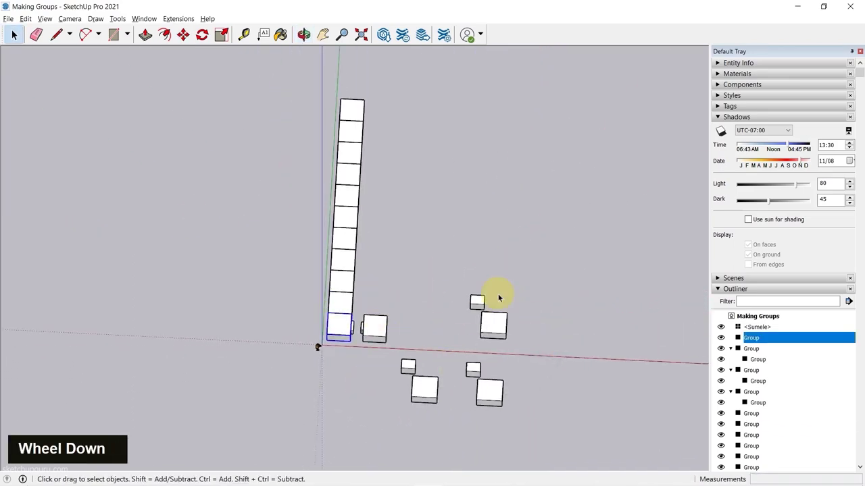
# Step: Copy the box at the row's far end about 88' 5 1/2" in the red axis direction, away from the row
pyautogui.scroll(2, 405, 311)
pyautogui.moveTo(276, 279); pyautogui.dragTo(622, 243, button='middle')
pyautogui.scroll(3, 597, 306)
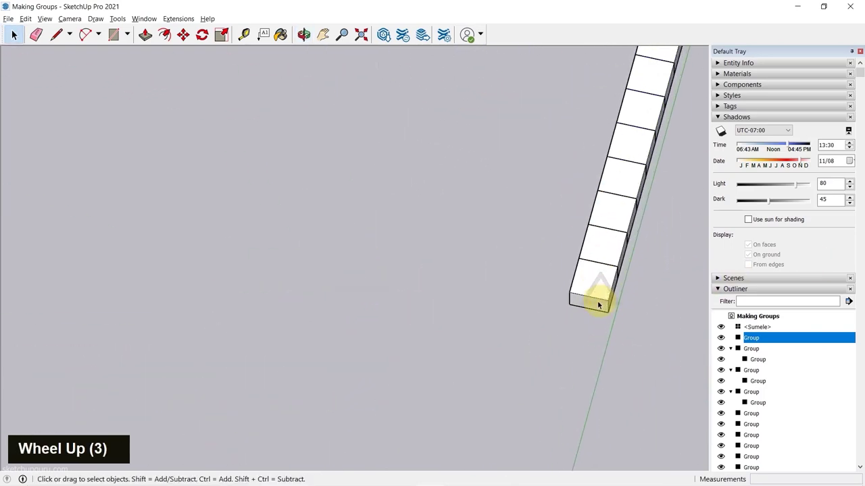
pyautogui.scroll(-3, 556, 309)
pyautogui.click(555, 306)
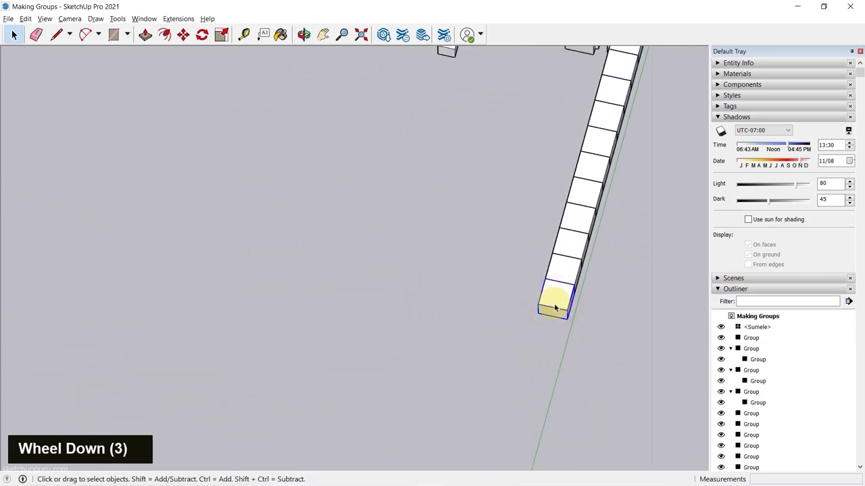
pyautogui.press('m')
pyautogui.press('ctrl')
pyautogui.click(538, 314)
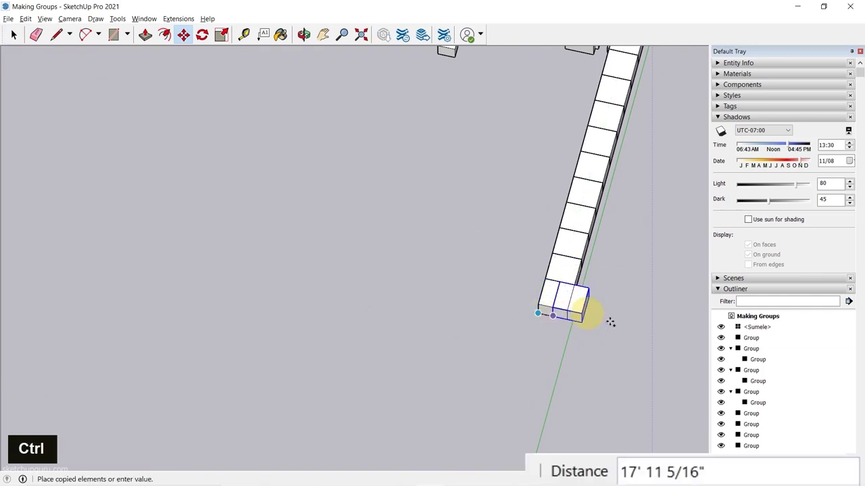
pyautogui.scroll(-7, 611, 323)
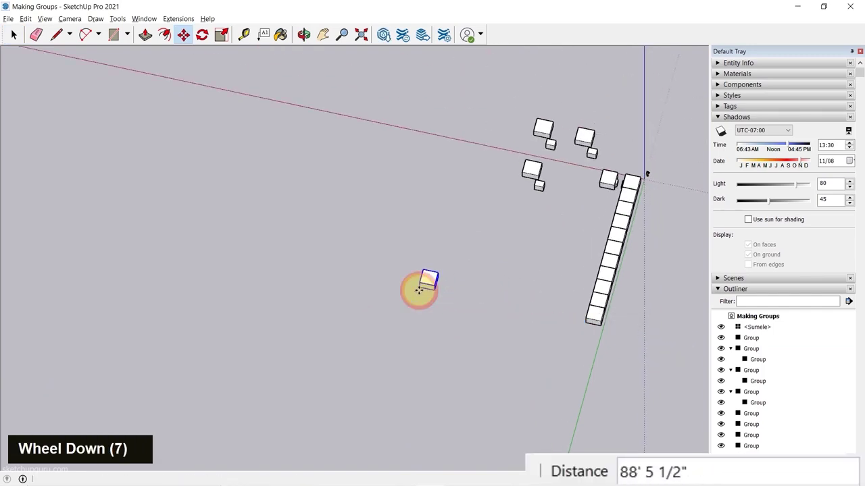
pyautogui.click(418, 289)
# Step: Divide the distance between the end box and its copy with /6 to create evenly spaced boxes
pyautogui.write('/')
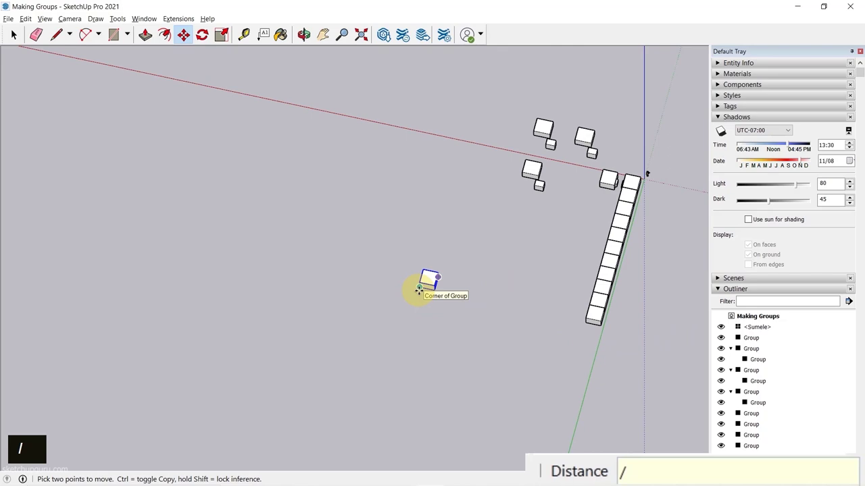
pyautogui.write('6')
pyautogui.press('Return')
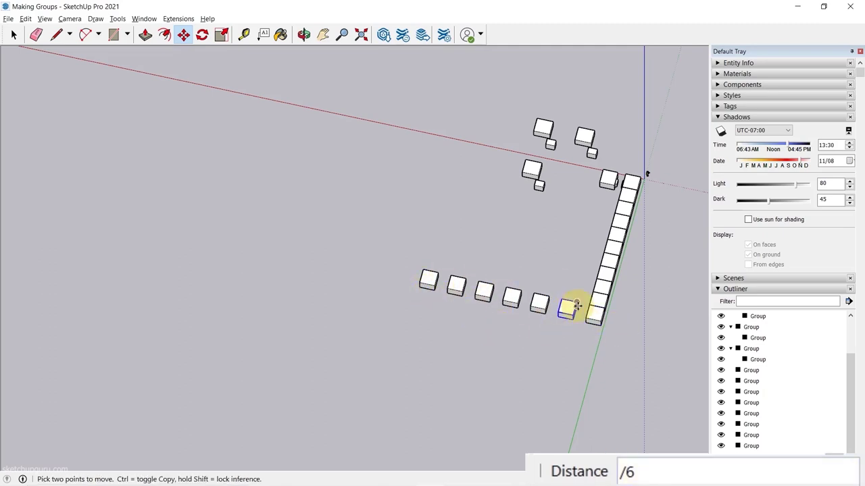
# Step: Switch the camera from parallel projection to perspective and look over both rows of boxes
pyautogui.scroll(6, 561, 290)
pyautogui.moveTo(621, 323); pyautogui.dragTo(602, 268, button='middle')
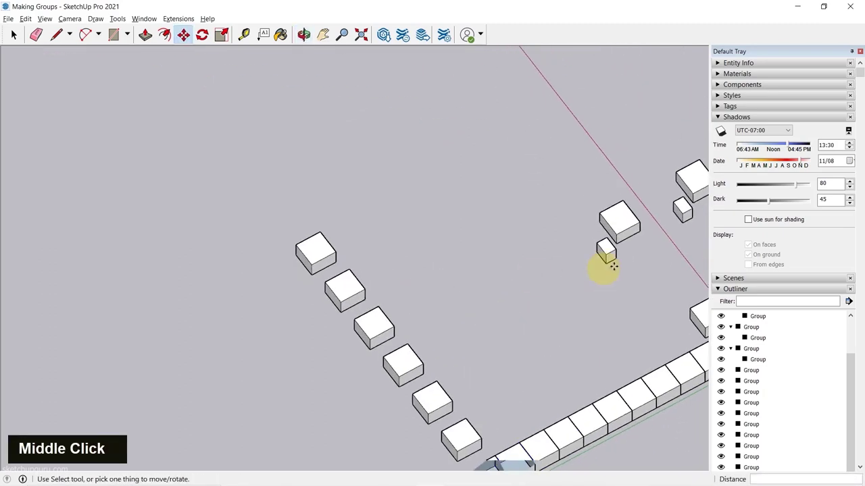
pyautogui.scroll(-6, 513, 257)
pyautogui.moveTo(513, 256); pyautogui.dragTo(514, 230, button='middle')
pyautogui.click(70, 18)
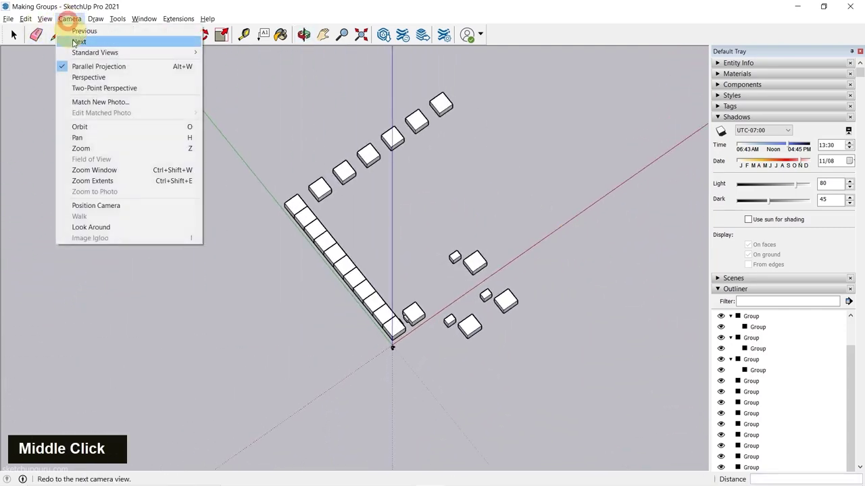
pyautogui.click(77, 77)
pyautogui.scroll(-15, 327, 213)
pyautogui.scroll(-5, 326, 213)
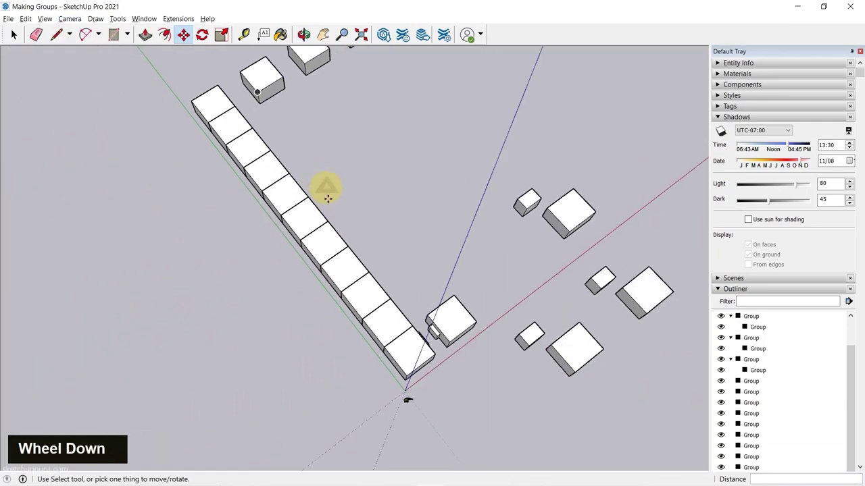
pyautogui.moveTo(326, 192); pyautogui.dragTo(141, 284, button='middle')
pyautogui.scroll(-2, 366, 188)
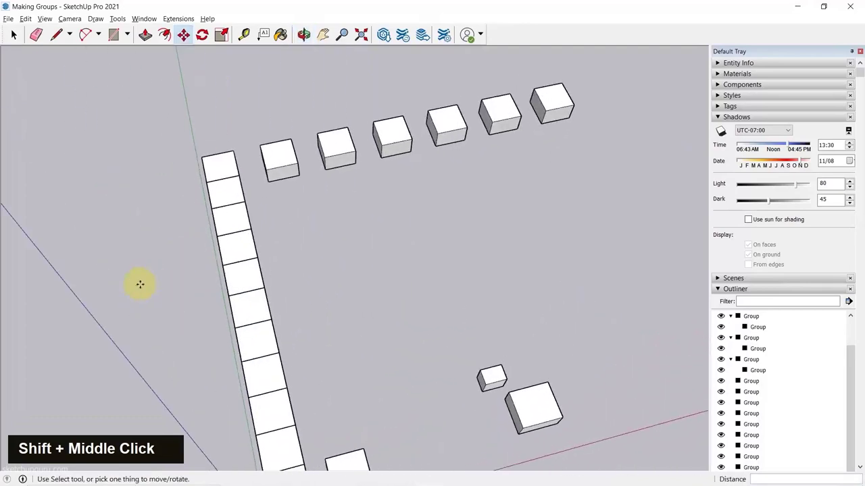
# Step: Open for editing the copied outer group nearest the origin, across the red axis from the rows of boxes
pyautogui.press('space')
pyautogui.scroll(-6, 455, 264)
pyautogui.moveTo(455, 264); pyautogui.dragTo(280, 222, button='middle')
pyautogui.scroll(10, 413, 299)
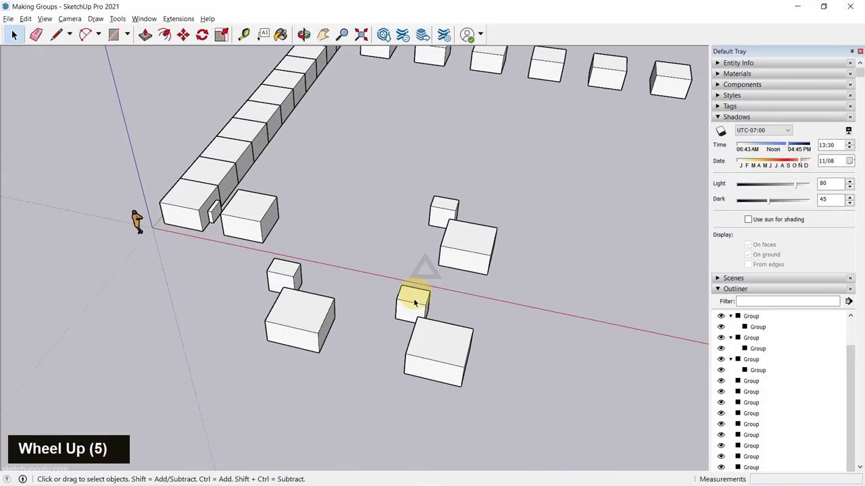
pyautogui.scroll(-4, 498, 304)
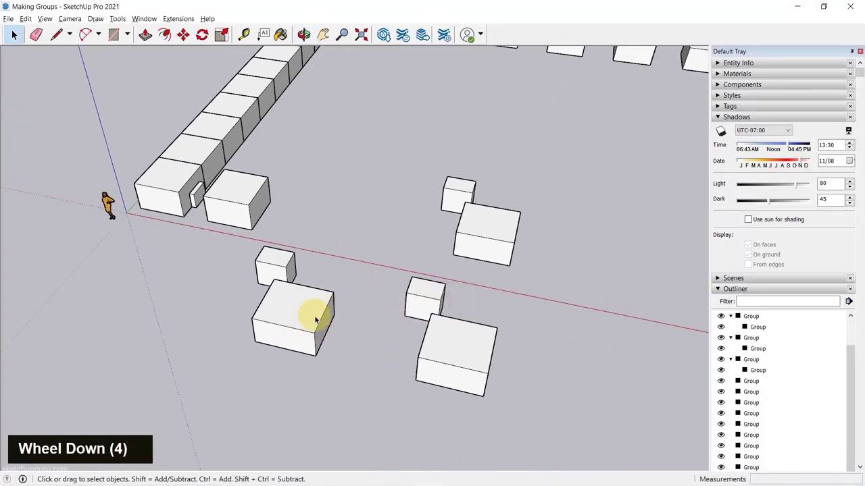
pyautogui.scroll(6, 297, 329)
pyautogui.moveTo(323, 323); pyautogui.dragTo(340, 247, button='middle')
pyautogui.doubleClick(365, 280)
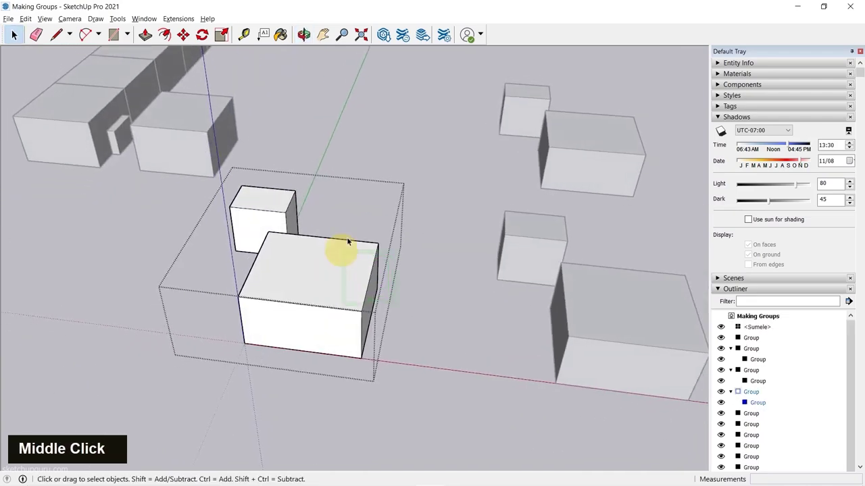
# Step: Select the larger box's side face inside the open group and move it 2' outward along the red axis
pyautogui.moveTo(344, 166); pyautogui.dragTo(442, 428)
pyautogui.moveTo(351, 379); pyautogui.dragTo(260, 235, button='middle')
pyautogui.scroll(-2, 260, 234)
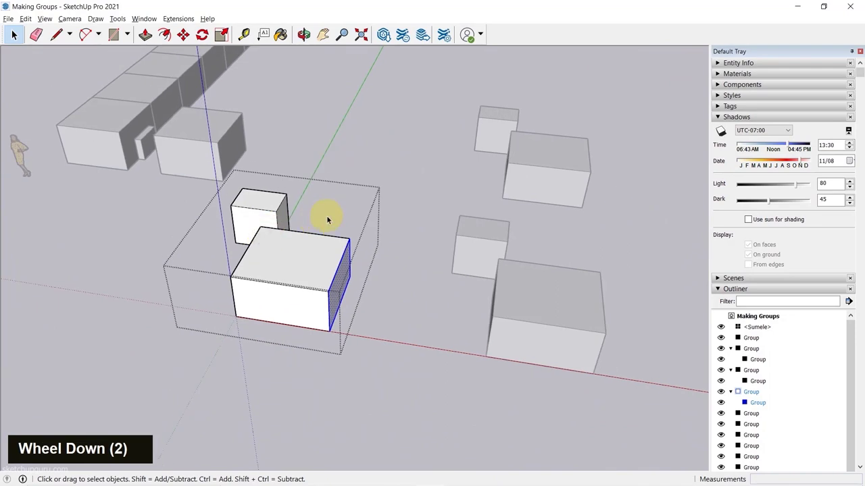
pyautogui.press('m')
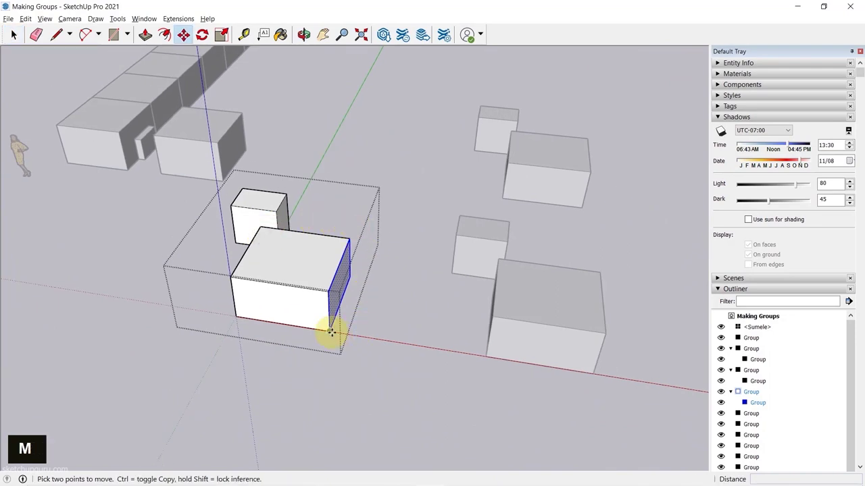
pyautogui.click(328, 328)
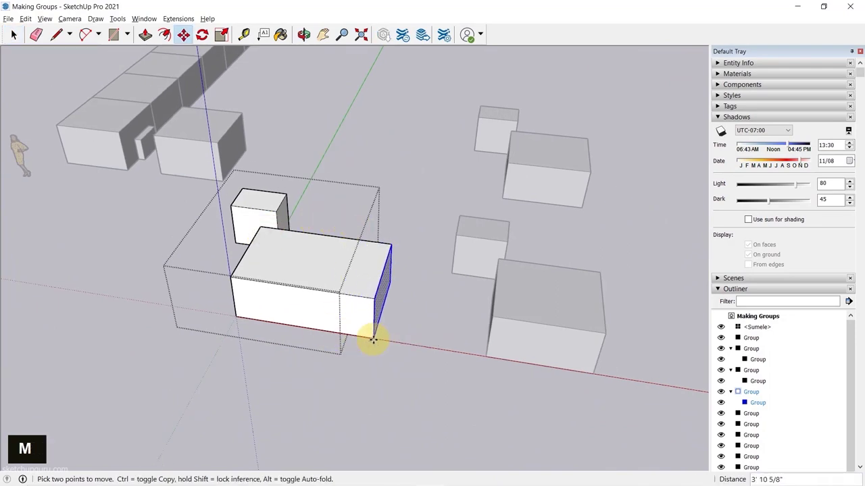
pyautogui.write("2'")
pyautogui.press('Return')
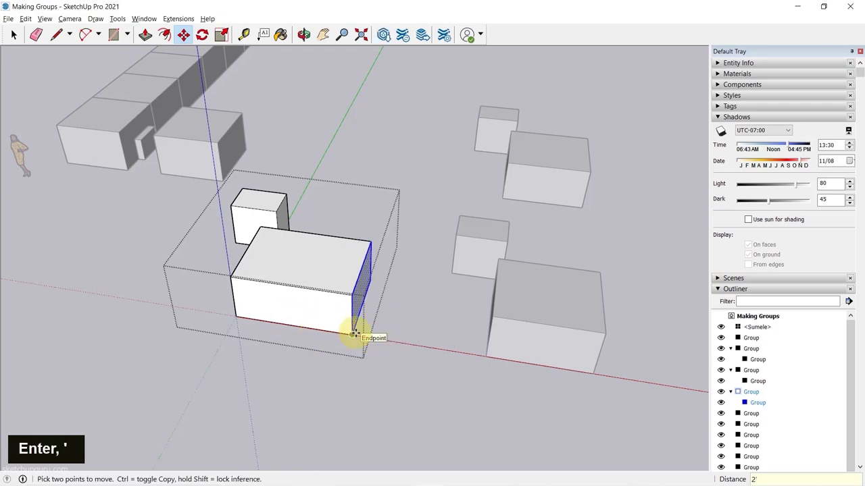
pyautogui.press('space')
pyautogui.moveTo(443, 311); pyautogui.dragTo(358, 166, button='middle')
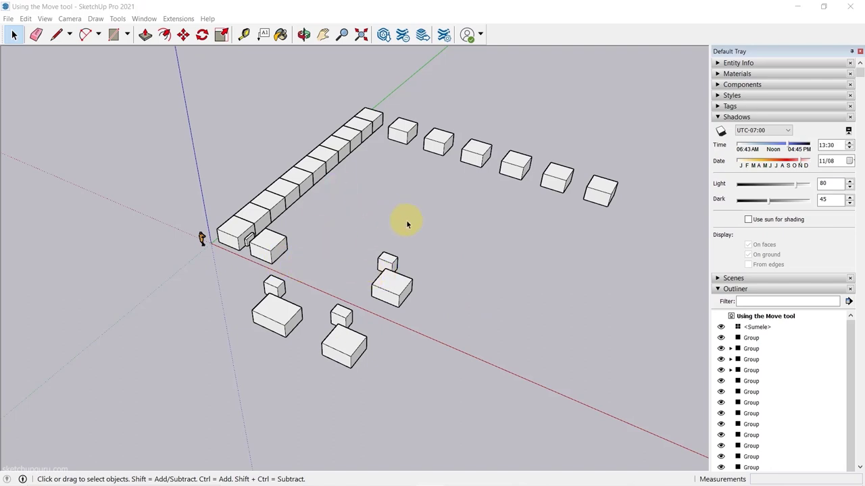
# Step: Open the keyboard shortcut preferences and filter the functions for "hide"
pyautogui.click(143, 20)
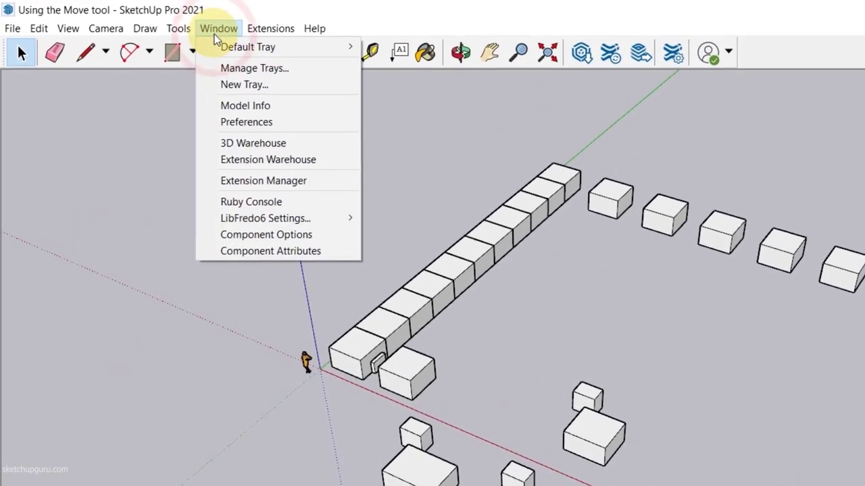
pyautogui.click(236, 122)
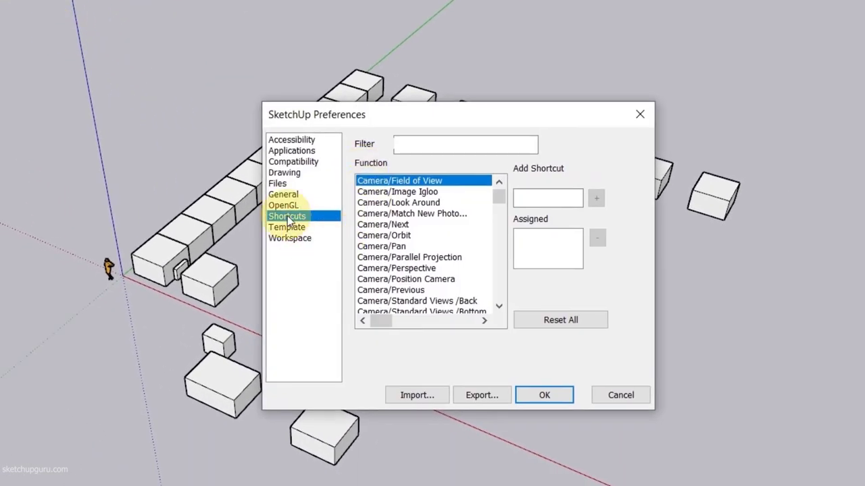
pyautogui.click(317, 230)
pyautogui.click(441, 142)
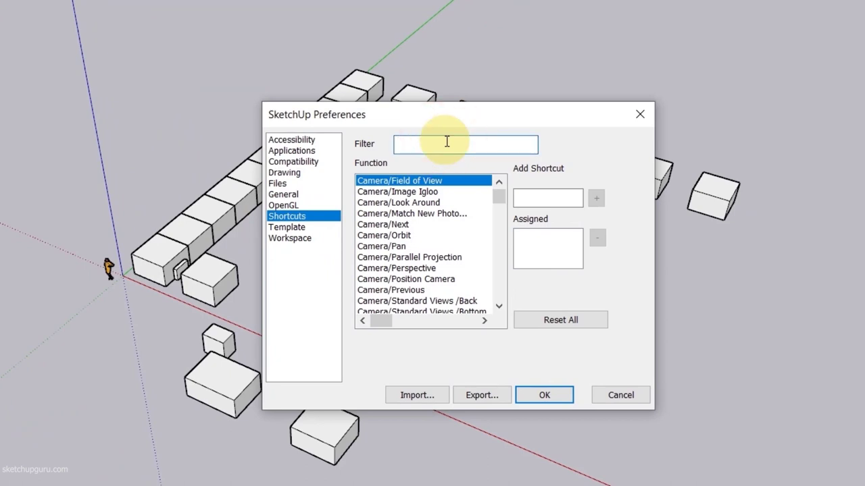
pyautogui.write('hide')
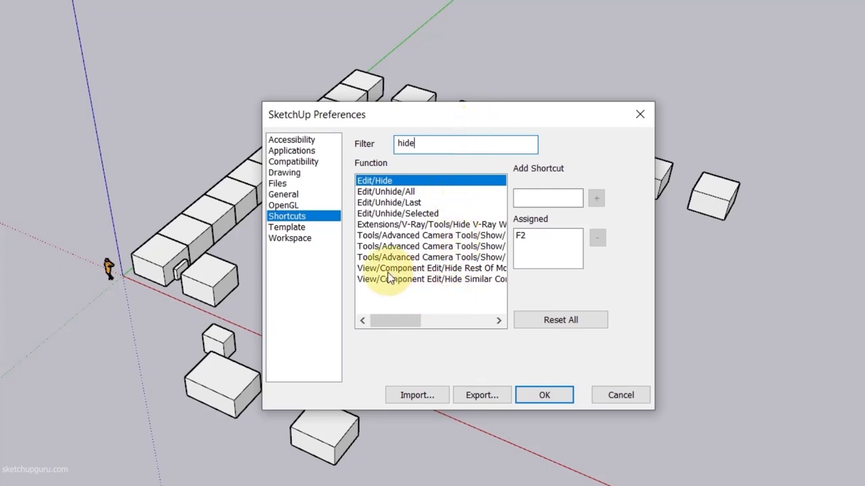
# Step: Assign J as the shortcut for View/Component Edit/Hide Rest Of Model and accept the reassignment
pyautogui.click(455, 269)
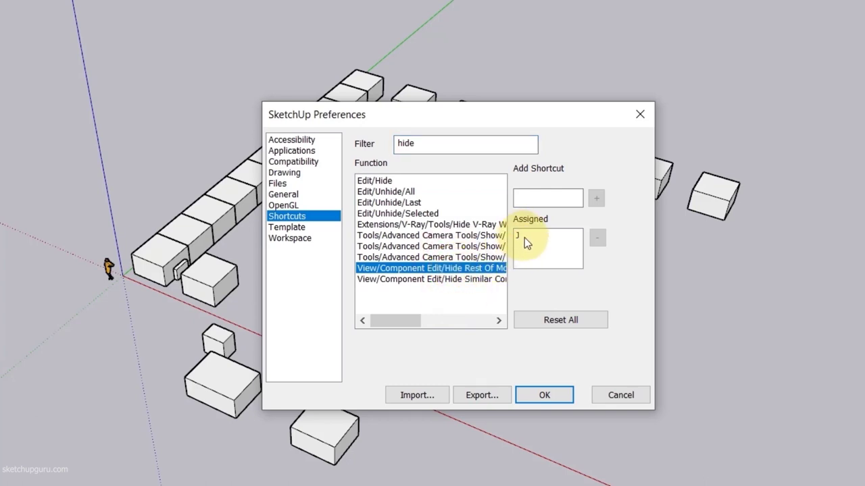
pyautogui.click(540, 200)
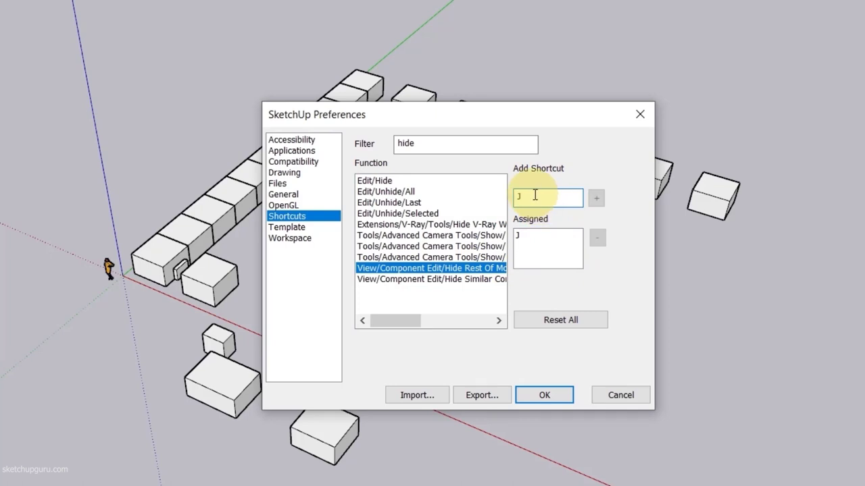
pyautogui.press('j')
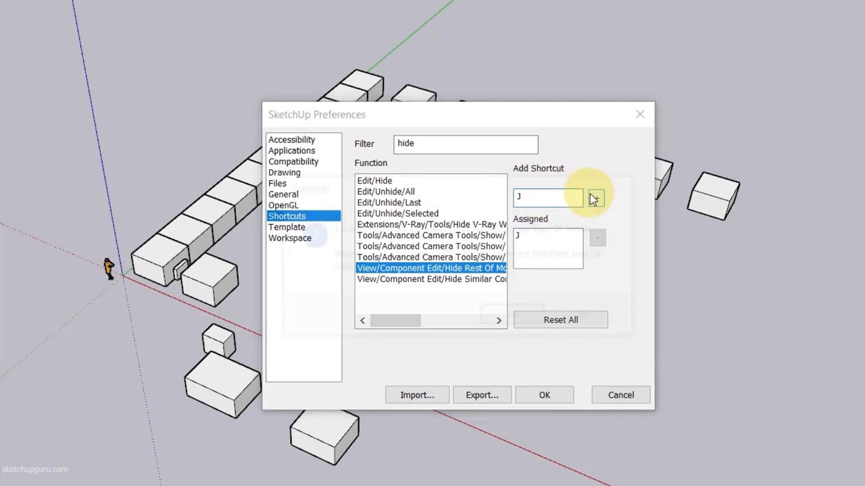
pyautogui.click(596, 198)
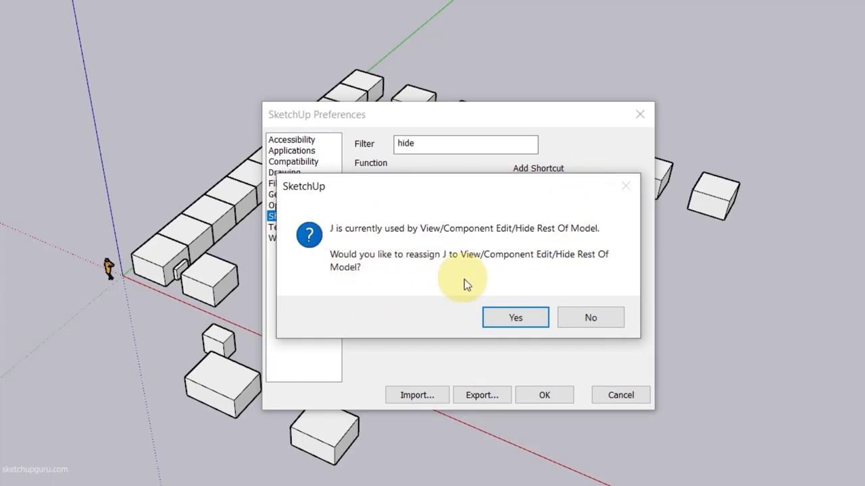
pyautogui.click(511, 320)
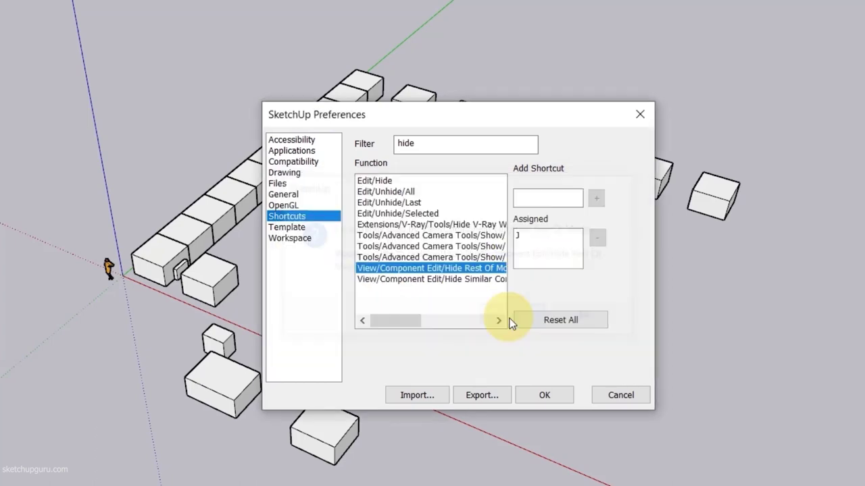
# Step: Check the shortcuts assigned to Hide, Unhide All, Unhide Last and Hide Rest Of Model
pyautogui.doubleClick(432, 143)
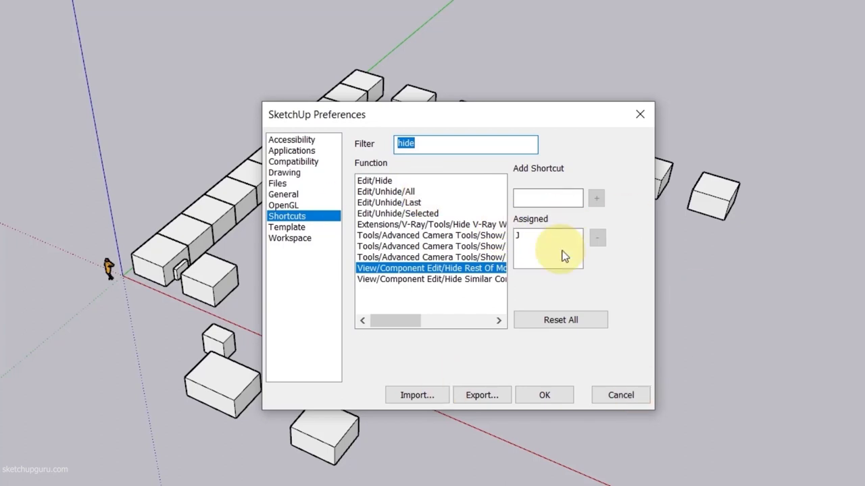
pyautogui.click(388, 181)
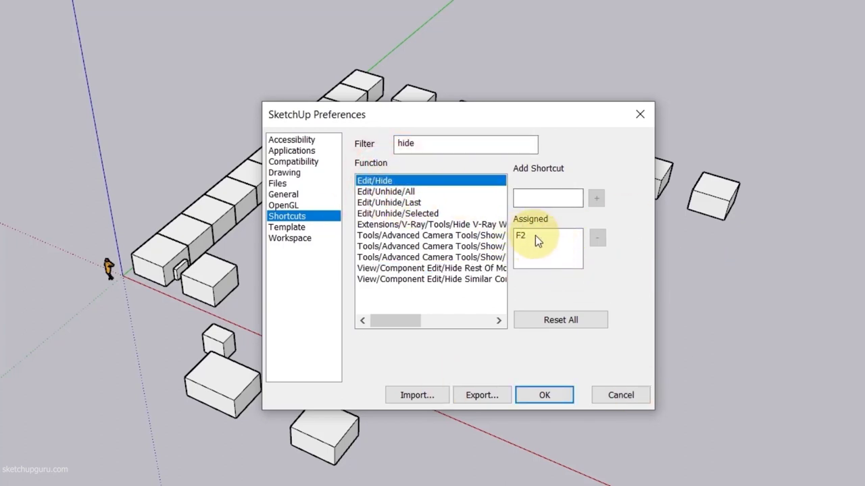
pyautogui.click(386, 193)
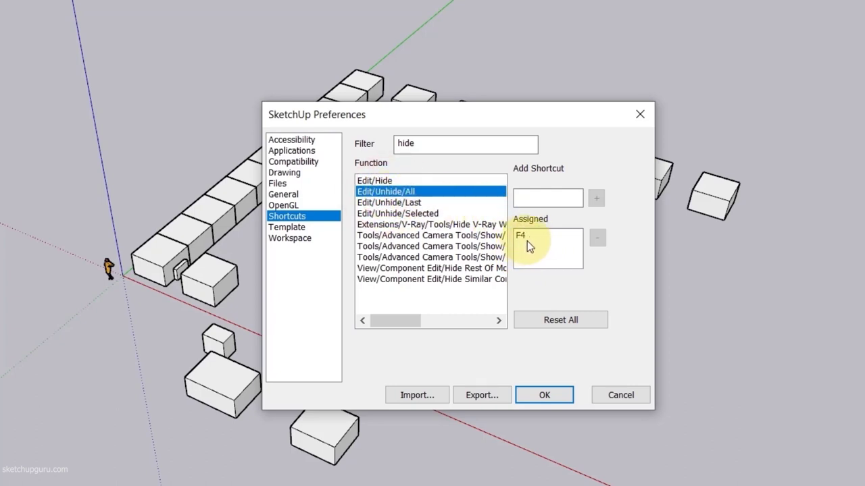
pyautogui.click(412, 203)
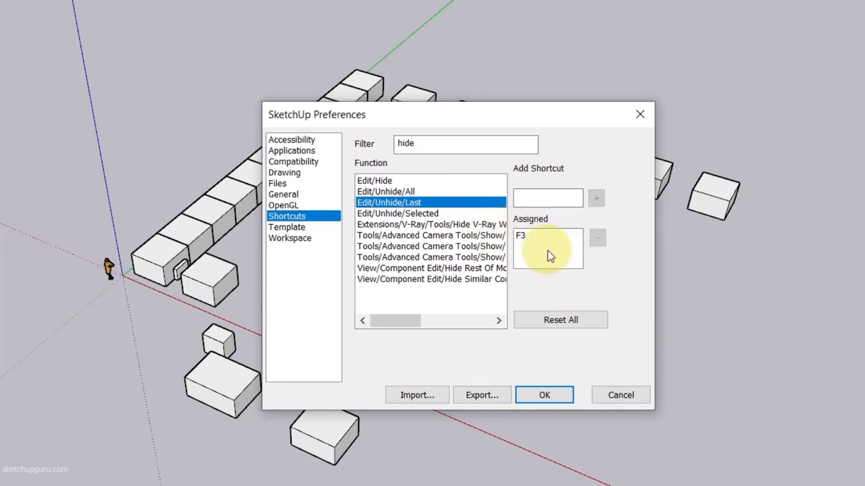
pyautogui.click(439, 268)
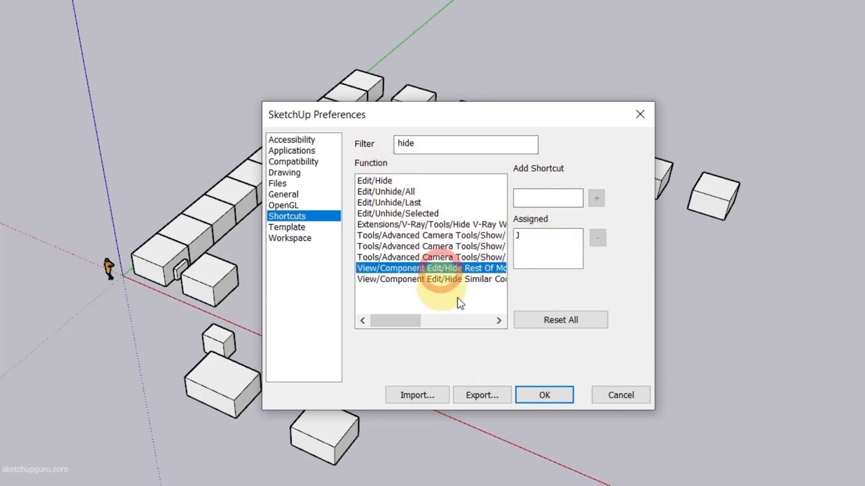
# Step: Filter the functions for "x-r" to check the shortcut assigned to the X-ray face style
pyautogui.doubleClick(452, 137)
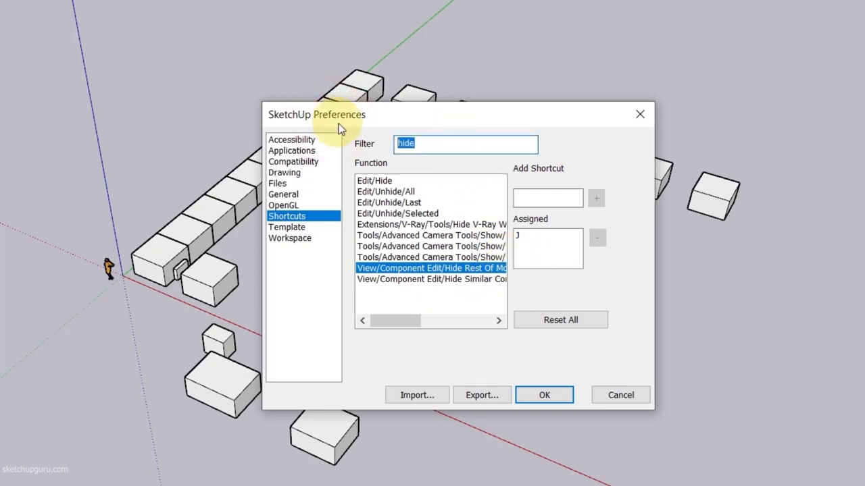
pyautogui.write('x-r')
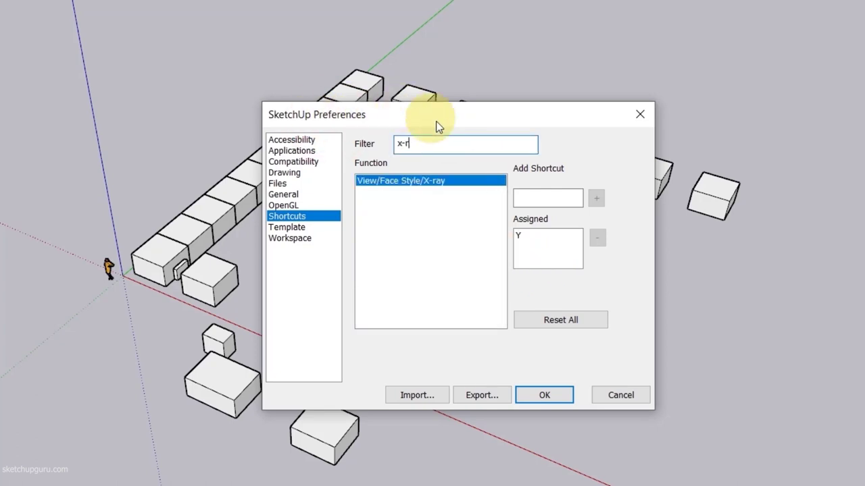
pyautogui.click(537, 196)
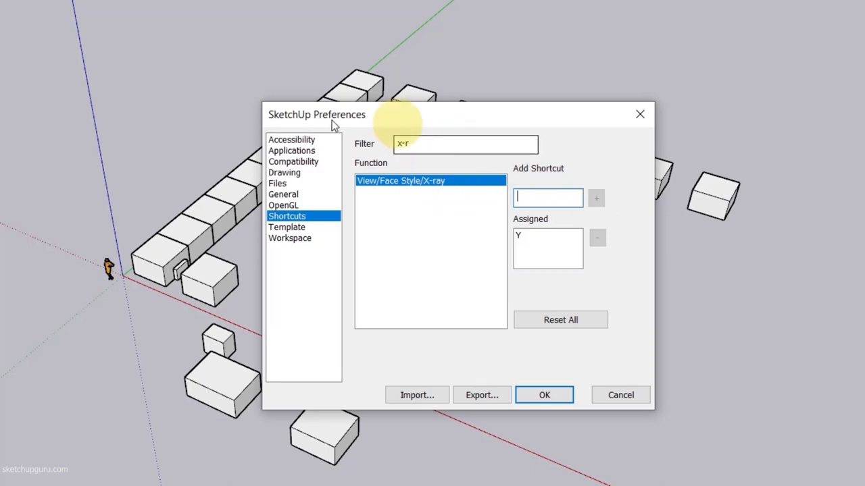
# Step: Look up the shortcuts assigned to Parallel Projection and the standard Front view by filtering for "para" and "front"
pyautogui.doubleClick(414, 143)
pyautogui.write('para')
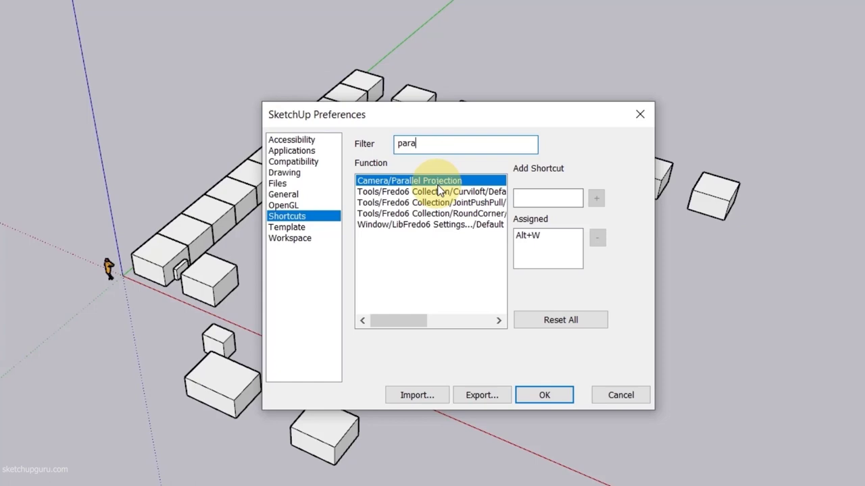
pyautogui.doubleClick(424, 144)
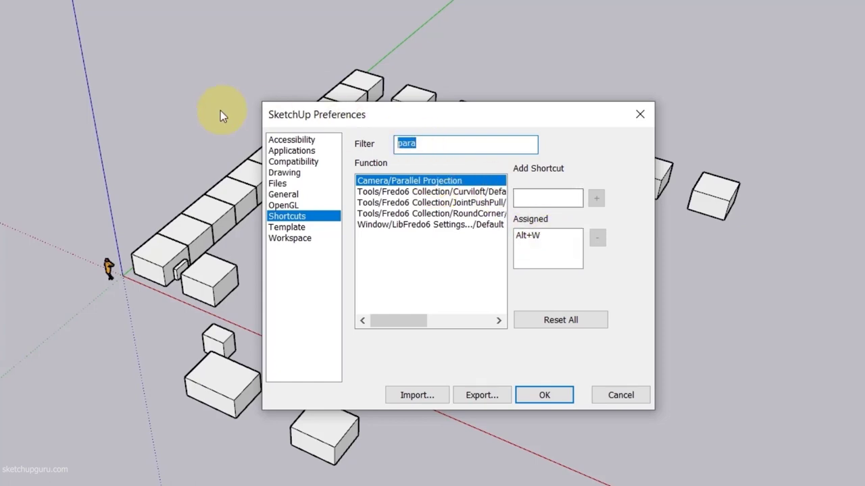
pyautogui.write('fron')
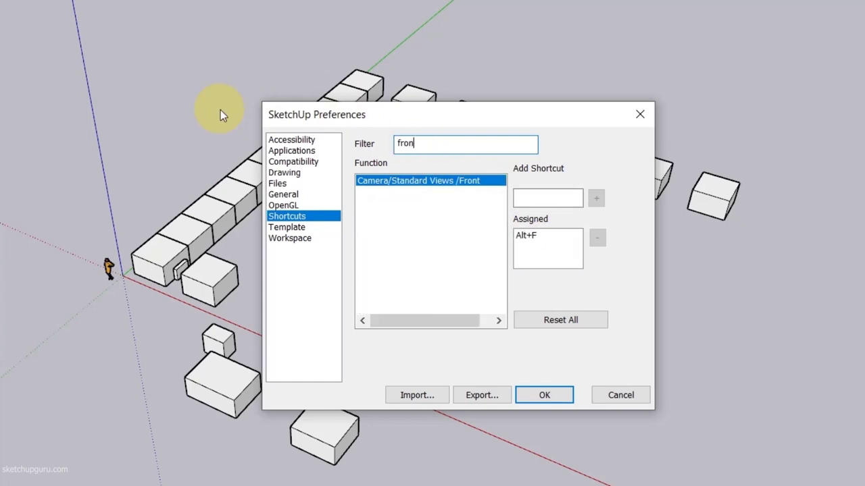
pyautogui.write('t')
# Step: Filter the functions for "top", assign Alt+T to Camera/Standard Views/Top and accept the reassignment
pyautogui.doubleClick(434, 141)
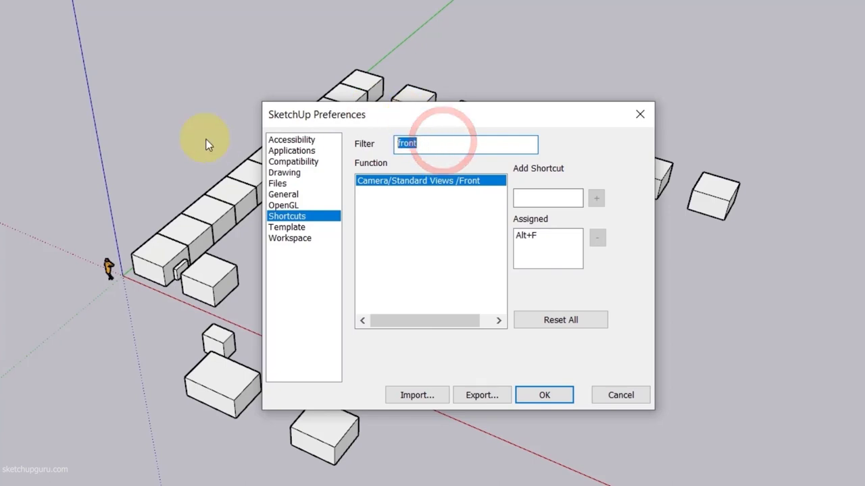
pyautogui.write('top')
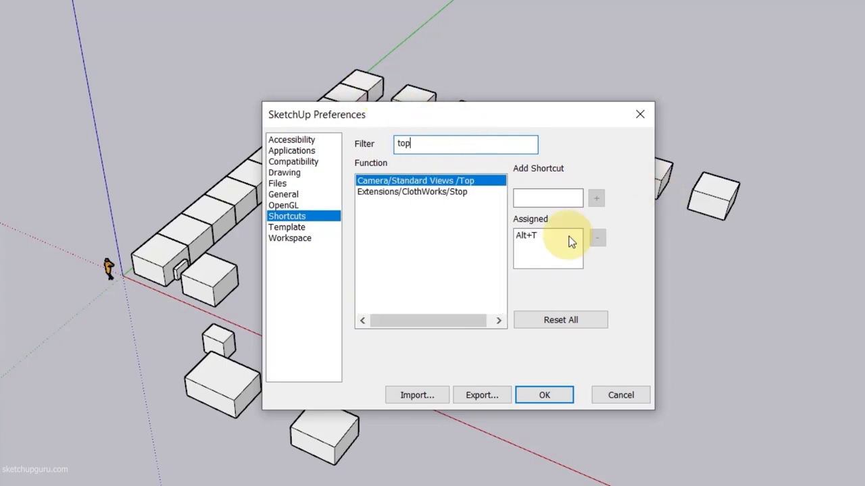
pyautogui.click(543, 201)
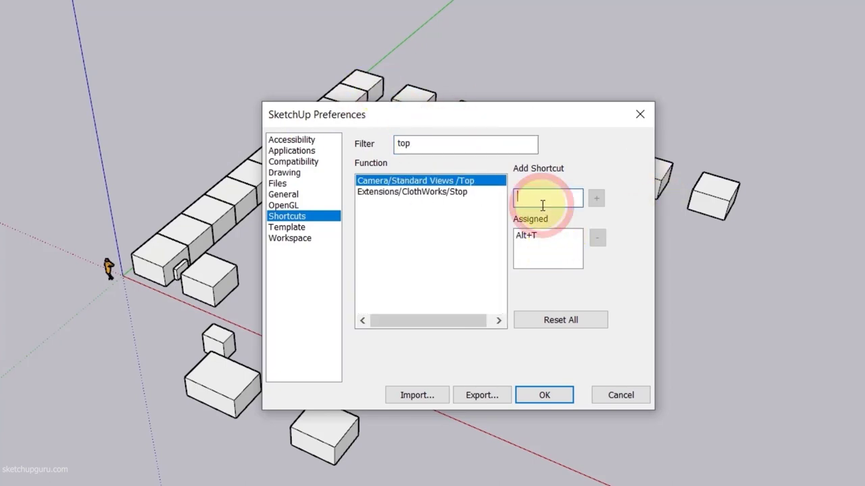
pyautogui.hotkey('alt', 't')
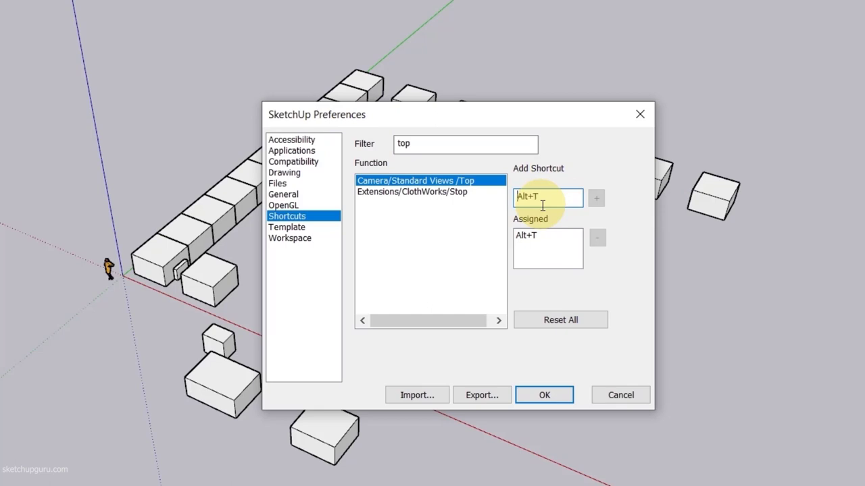
pyautogui.click(597, 199)
pyautogui.click(519, 312)
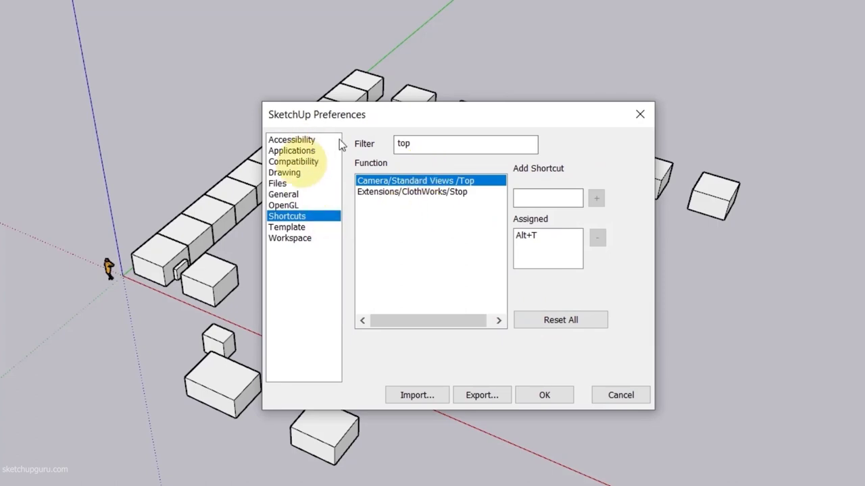
# Step: Start exporting the preferences as a SketchUp data file
pyautogui.click(482, 397)
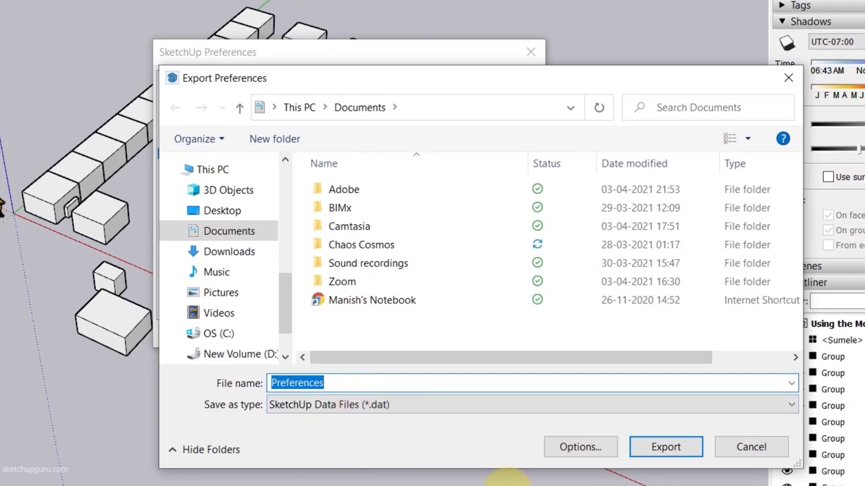
# Step: Cancel the preferences export and accept the settings in the SketchUp Preferences dialog
pyautogui.click(762, 451)
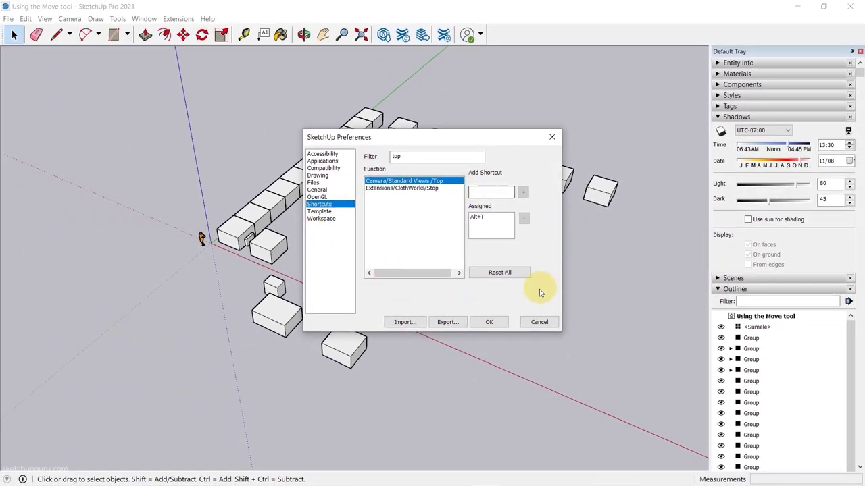
pyautogui.click(489, 321)
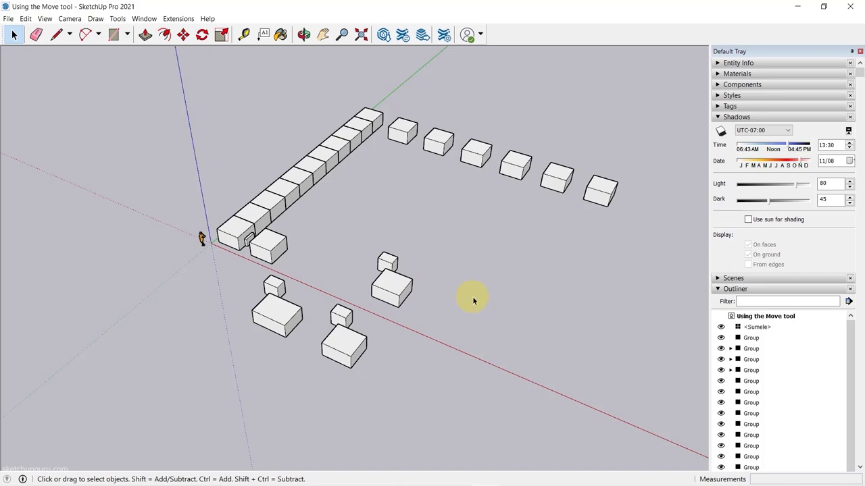
# Step: Open the fifth box group in the long row for editing and hide the rest of the model
pyautogui.moveTo(464, 298); pyautogui.dragTo(411, 305, button='middle')
pyautogui.scroll(-5, 549, 248)
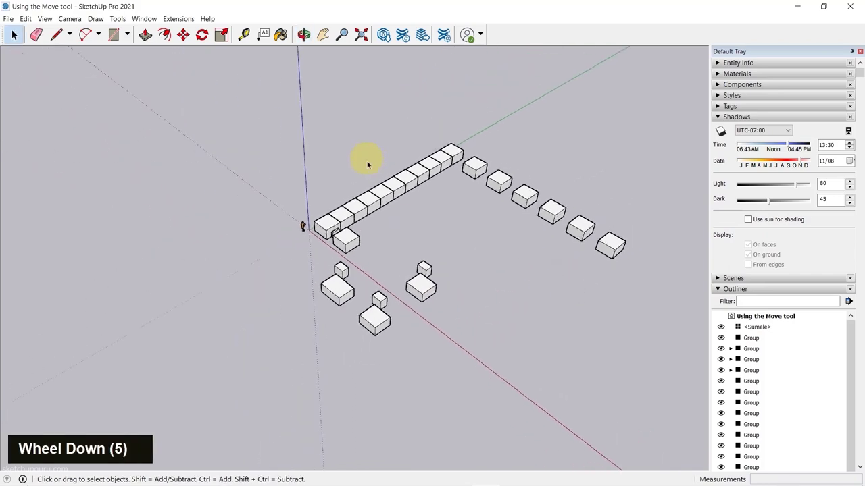
pyautogui.scroll(-2, 333, 187)
pyautogui.scroll(-2, 351, 200)
pyautogui.scroll(10, 365, 206)
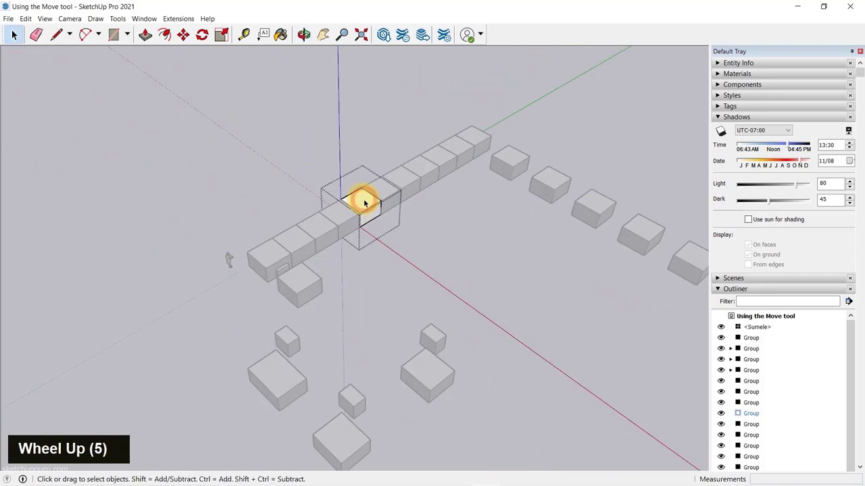
pyautogui.scroll(5, 428, 218)
pyautogui.moveTo(428, 218); pyautogui.dragTo(358, 121, button='middle')
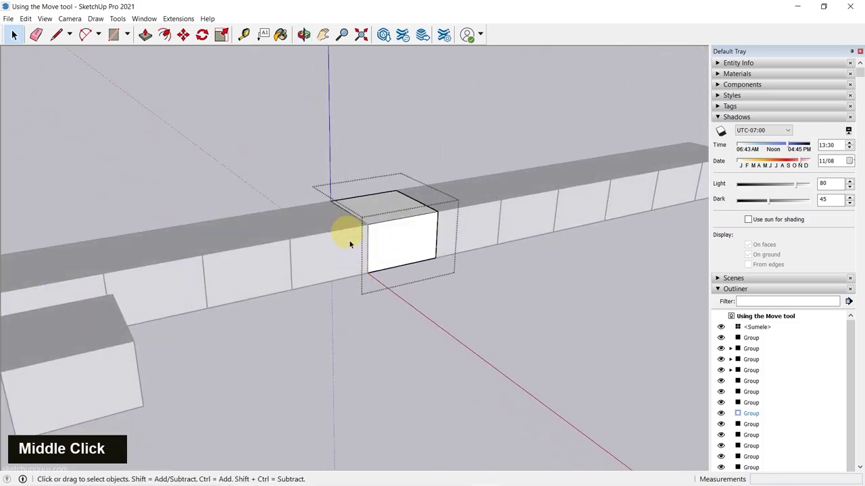
pyautogui.moveTo(351, 251); pyautogui.dragTo(349, 241, button='middle')
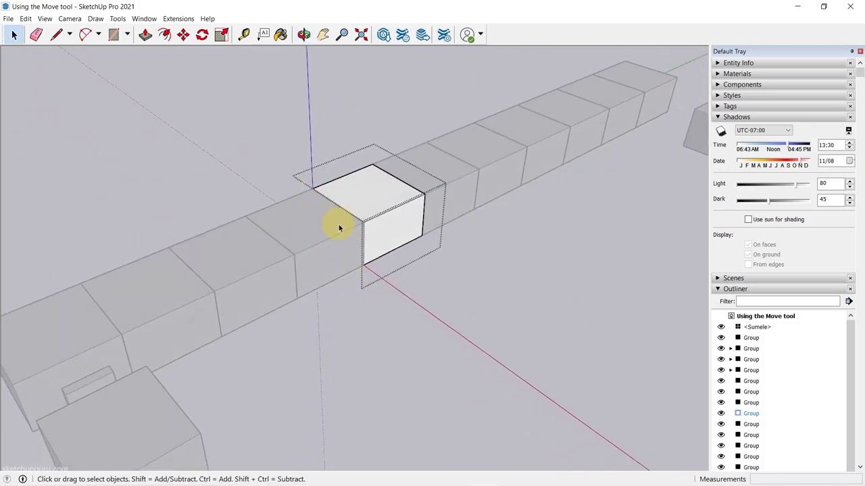
pyautogui.press('j')
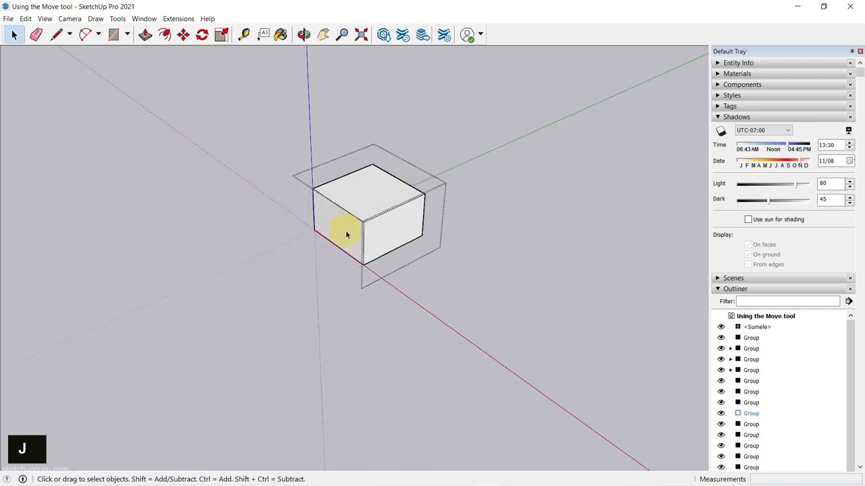
# Step: Draw a small upright rectangle on the open box's side face, near its front vertical edge
pyautogui.scroll(-6, 346, 234)
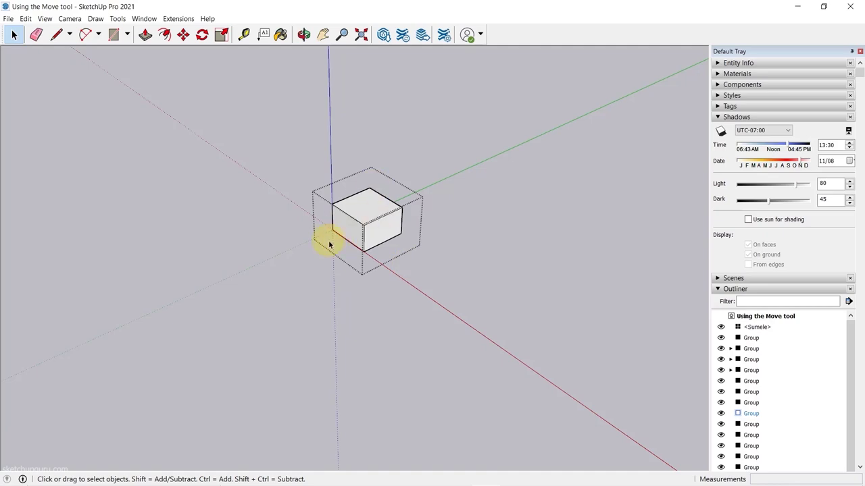
pyautogui.scroll(4, 338, 231)
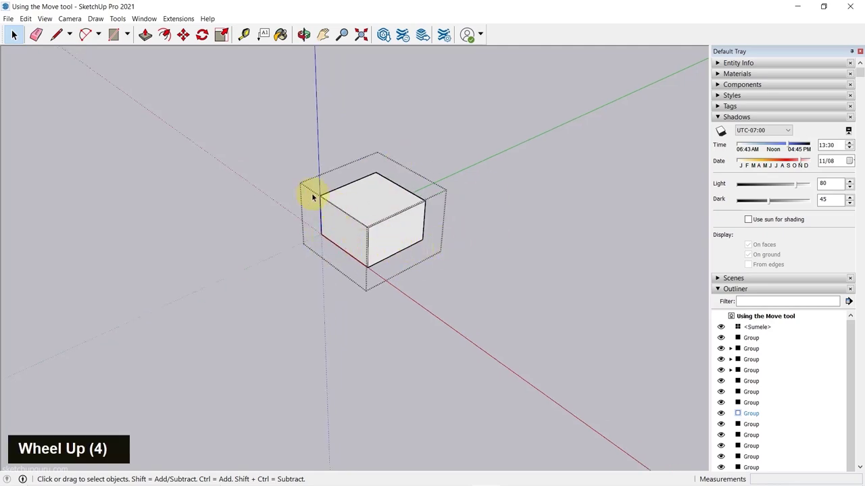
pyautogui.scroll(9, 337, 225)
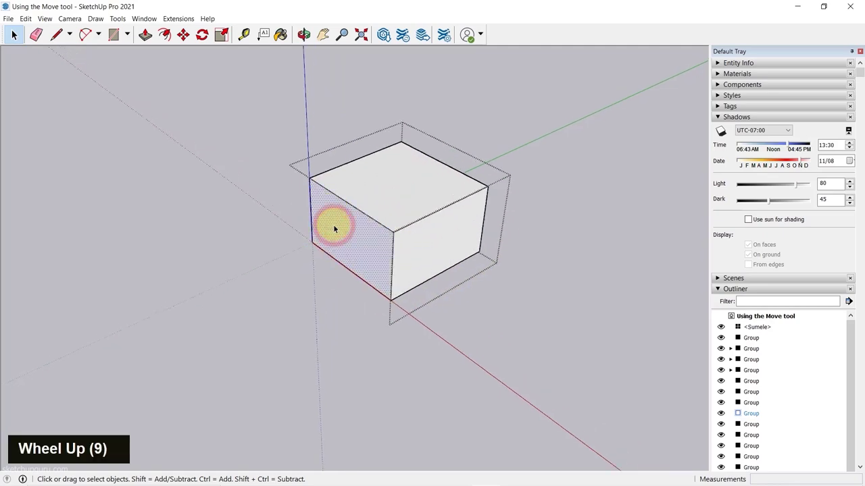
pyautogui.press('r')
pyautogui.click(384, 237)
pyautogui.click(410, 306)
pyautogui.press('space')
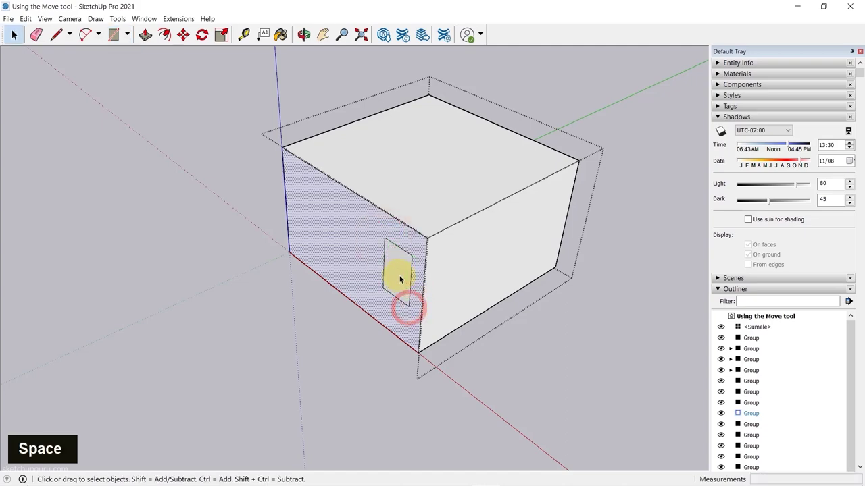
# Step: Push/Pull the small rectangle outward into a block, and extend the block's front face forward past the box
pyautogui.press('p')
pyautogui.click(399, 272)
pyautogui.click(368, 289)
pyautogui.click(381, 292)
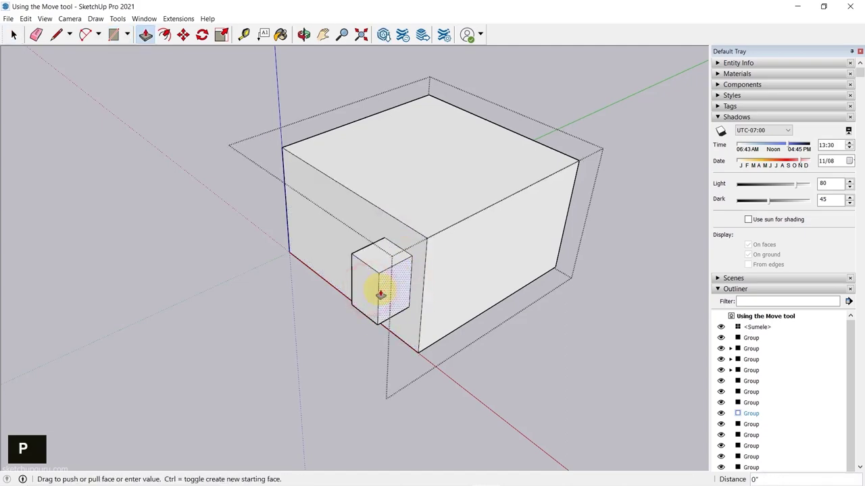
pyautogui.click(443, 338)
pyautogui.doubleClick(410, 297)
# Step: Close the edited box group to return to the full row of boxes
pyautogui.moveTo(471, 344); pyautogui.dragTo(291, 214, button='middle')
pyautogui.scroll(-3, 288, 214)
pyautogui.press('space')
pyautogui.scroll(-1, 371, 247)
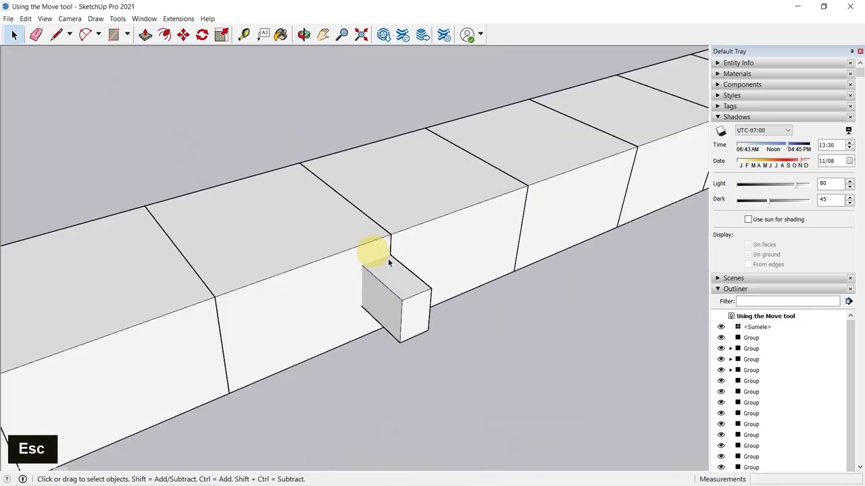
pyautogui.moveTo(377, 250); pyautogui.dragTo(412, 301, button='middle')
pyautogui.scroll(-2, 434, 171)
pyautogui.scroll(-5, 417, 211)
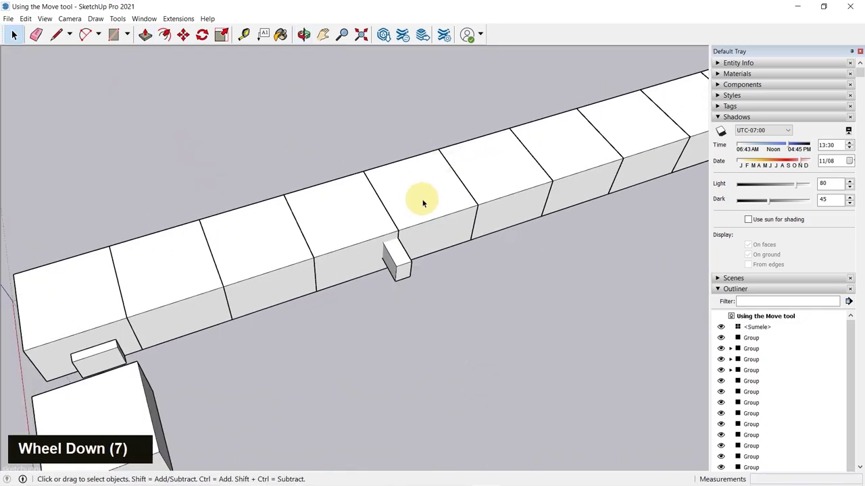
# Step: Select the edited box group and examine its added block against the neighbouring box in the row
pyautogui.click(422, 203)
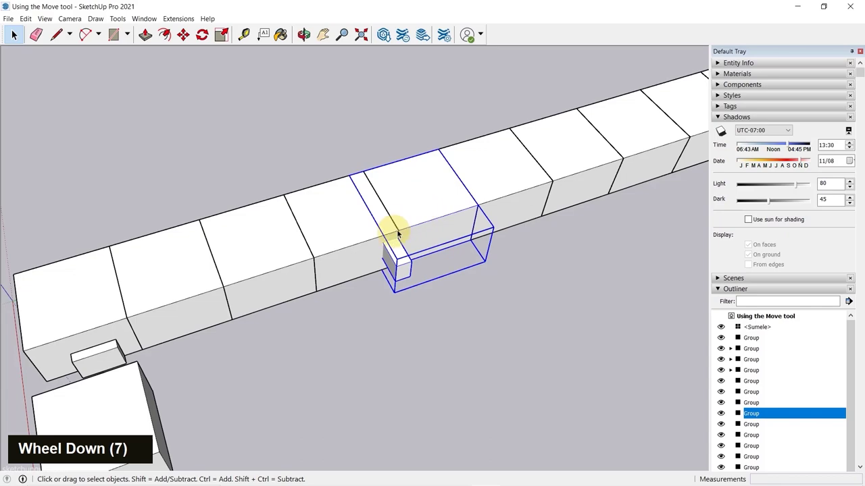
pyautogui.scroll(-6, 444, 184)
pyautogui.scroll(8, 289, 280)
pyautogui.scroll(-7, 290, 279)
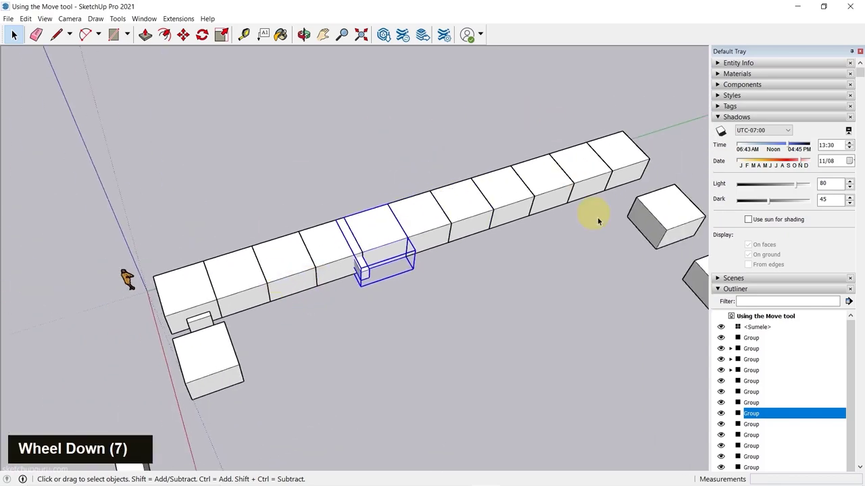
pyautogui.scroll(-4, 426, 236)
pyautogui.scroll(7, 378, 245)
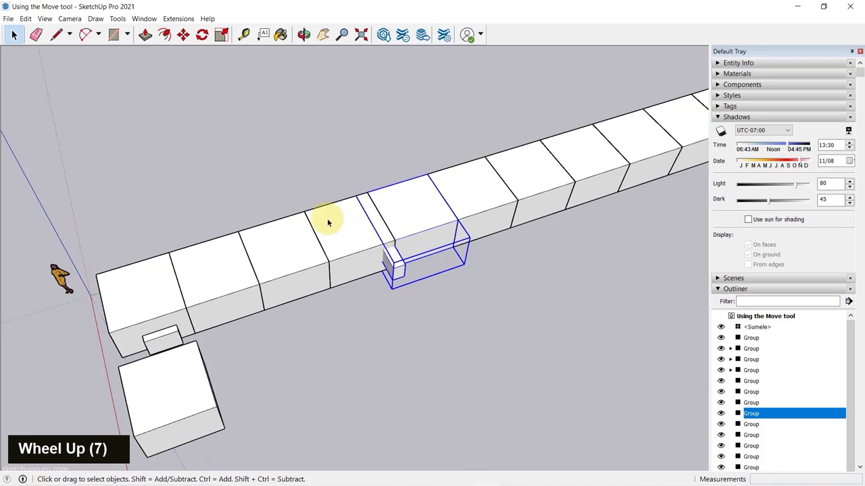
# Step: Open the seventh box group in the row for editing and show the rest of the model
pyautogui.doubleClick(538, 168)
pyautogui.scroll(-3, 460, 187)
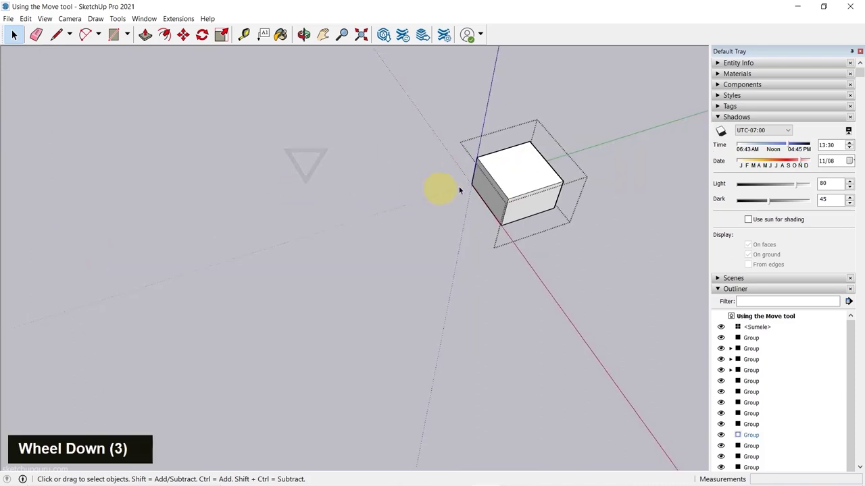
pyautogui.press('j')
pyautogui.scroll(4, 464, 186)
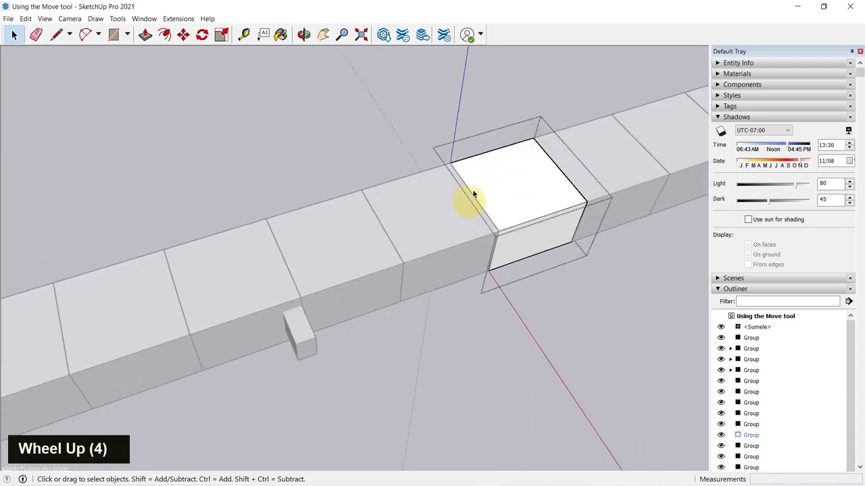
# Step: Toggle the visibility of the rest of the model repeatedly while the seventh box is open, ending with it shown
pyautogui.press('j')
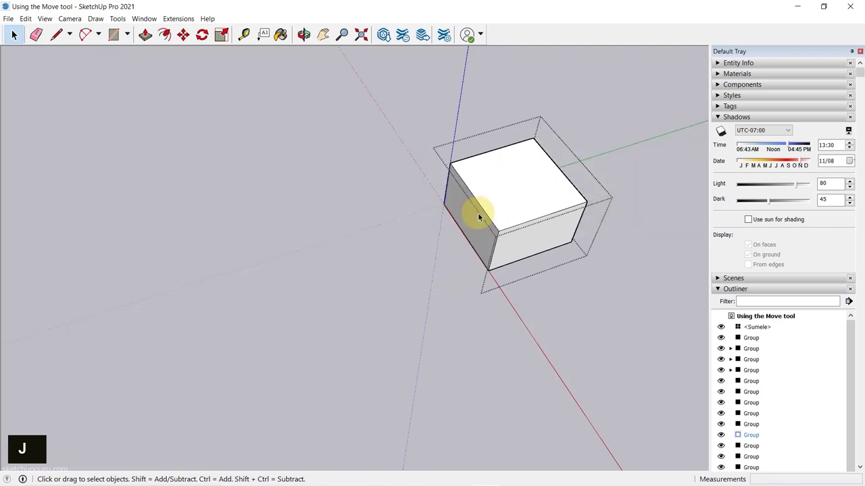
pyautogui.scroll(-3, 287, 226)
pyautogui.press('j')
pyautogui.press('j')
pyautogui.press('j')
pyautogui.press('j')
pyautogui.press('j')
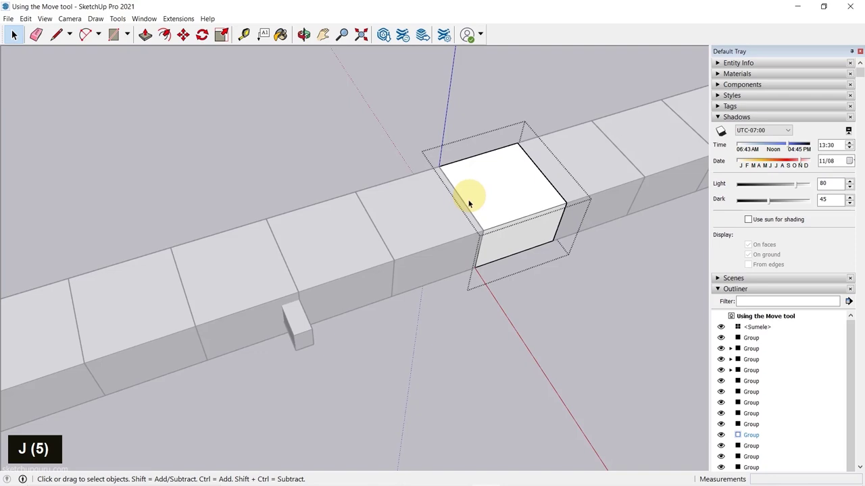
pyautogui.scroll(-4, 448, 190)
pyautogui.scroll(4, 451, 214)
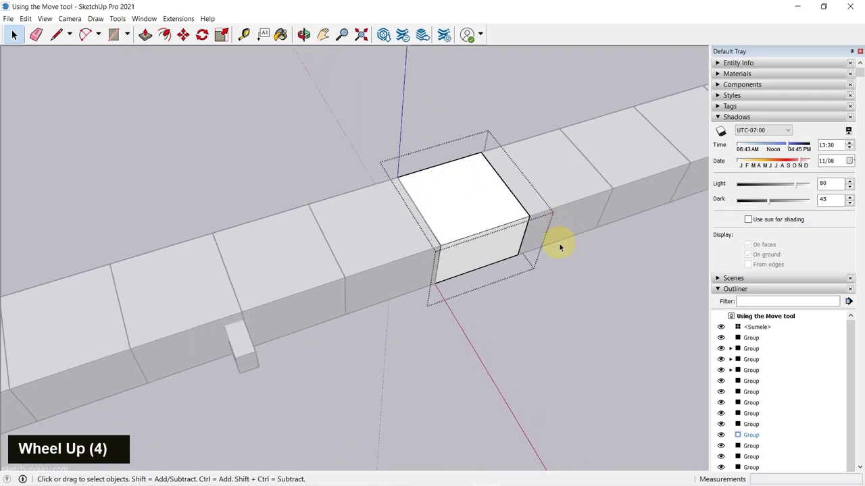
pyautogui.press('j')
pyautogui.press('j')
pyautogui.scroll(-2, 510, 177)
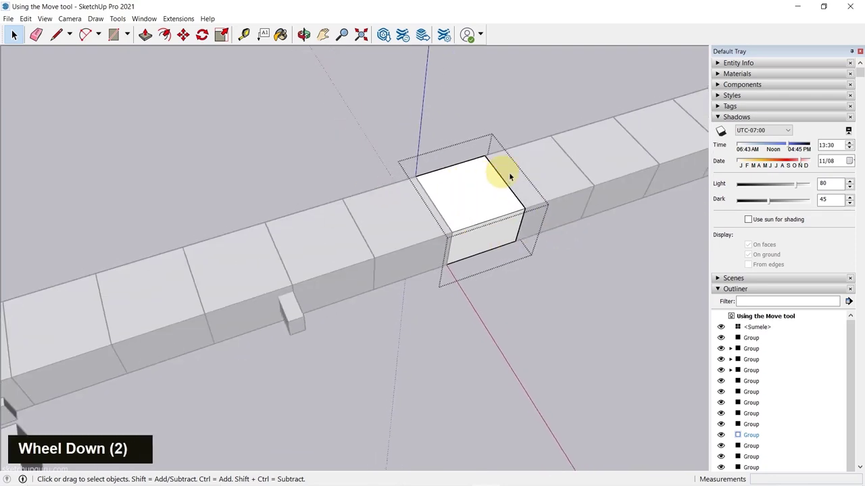
pyautogui.scroll(-9, 472, 155)
pyautogui.scroll(4, 469, 188)
pyautogui.scroll(-7, 463, 146)
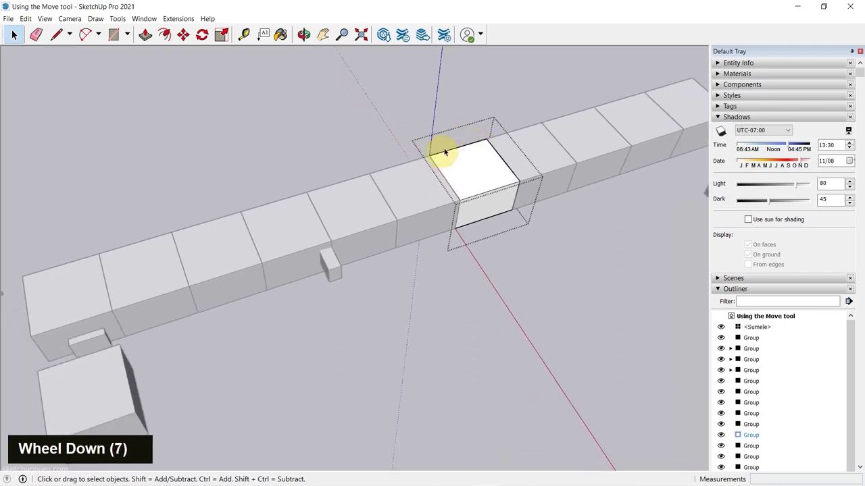
pyautogui.scroll(-7, 447, 146)
pyautogui.scroll(5, 441, 211)
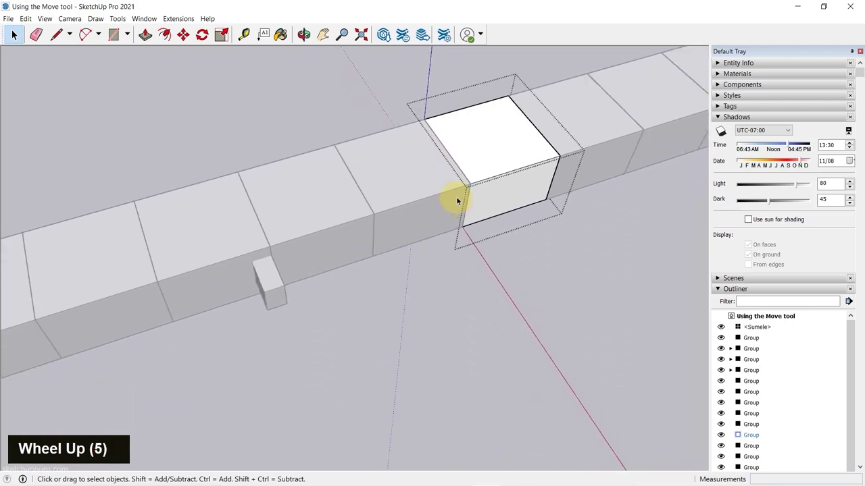
pyautogui.scroll(-2, 439, 189)
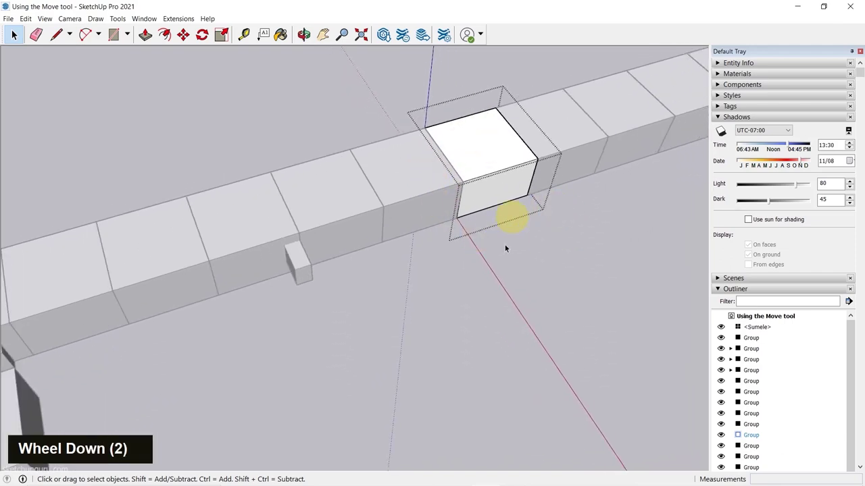
pyautogui.scroll(-5, 517, 243)
pyautogui.scroll(3, 481, 95)
pyautogui.scroll(-4, 479, 215)
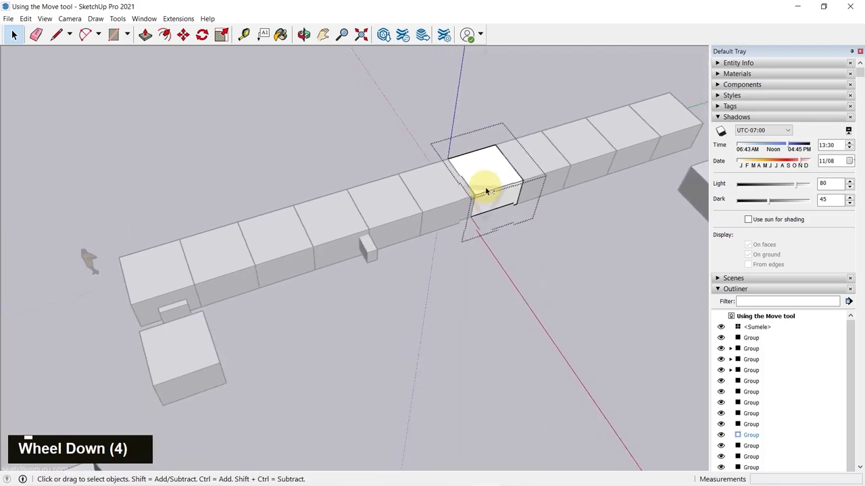
# Step: Close the seventh box group and clear the selection
pyautogui.moveTo(486, 190); pyautogui.dragTo(570, 140, button='middle')
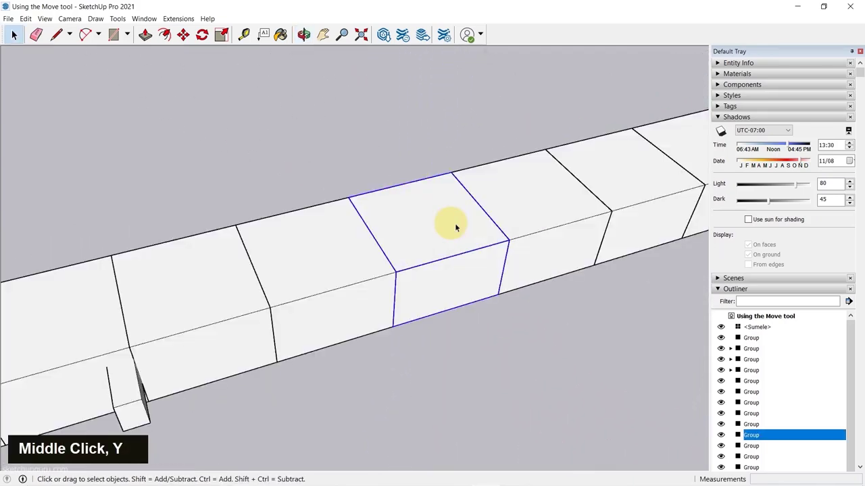
pyautogui.scroll(-6, 492, 240)
pyautogui.scroll(4, 496, 273)
pyautogui.moveTo(498, 276); pyautogui.dragTo(426, 302, button='middle')
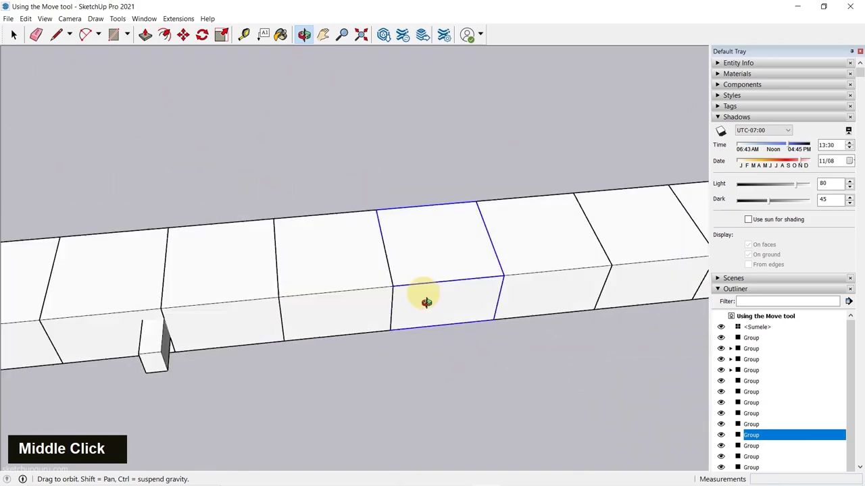
pyautogui.scroll(-4, 489, 216)
pyautogui.click(523, 328)
pyautogui.scroll(-5, 525, 200)
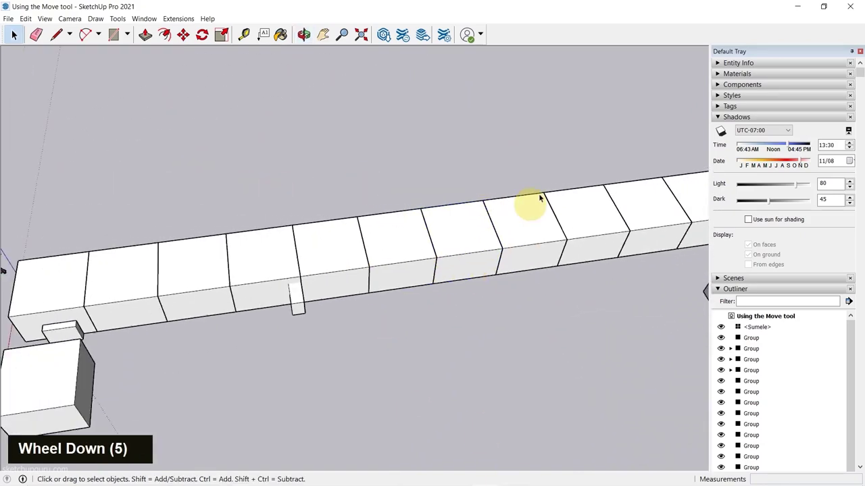
pyautogui.scroll(5, 465, 246)
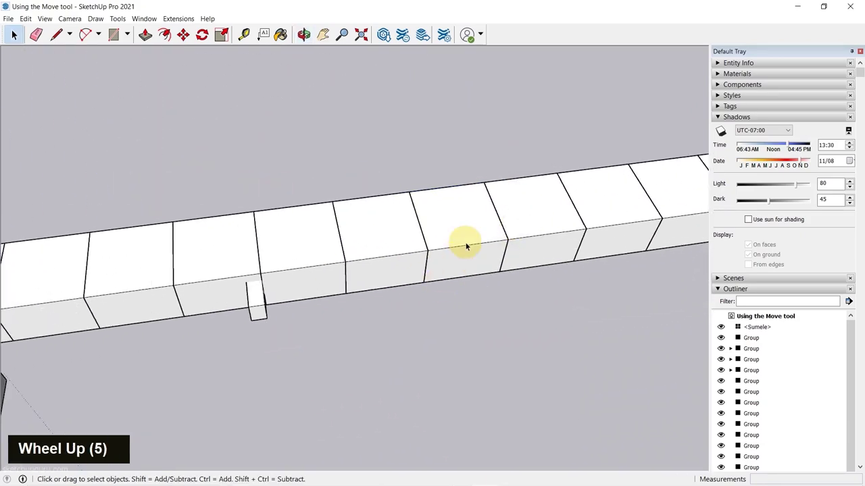
# Step: Turn on X-ray display for the model's faces
pyautogui.press('y')
pyautogui.scroll(-4, 442, 224)
pyautogui.scroll(4, 449, 203)
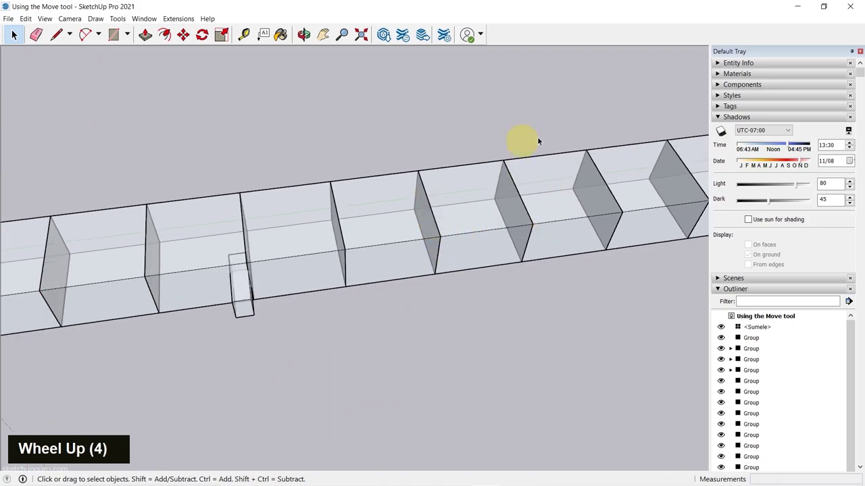
# Step: Open the sixth box group in the row for editing and select one of its faces through the X-ray view
pyautogui.scroll(-5, 324, 286)
pyautogui.moveTo(325, 286); pyautogui.dragTo(329, 219, button='middle')
pyautogui.scroll(5, 323, 227)
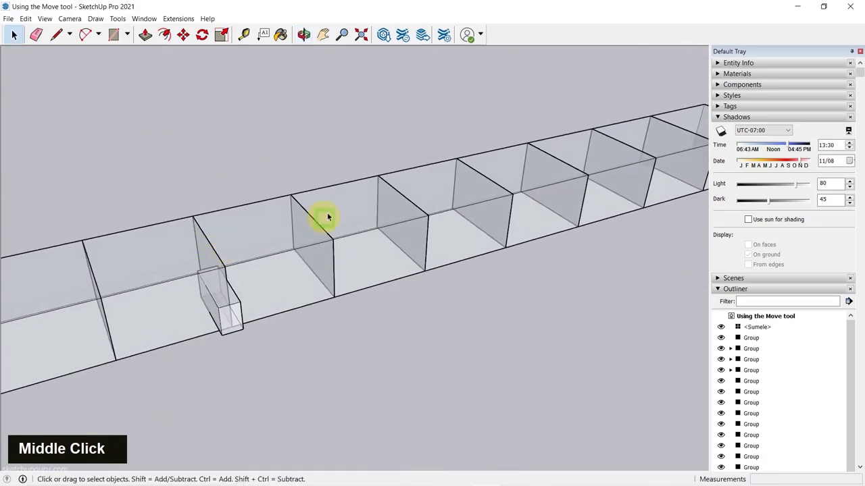
pyautogui.click(336, 209)
pyautogui.doubleClick(336, 208)
pyautogui.moveTo(280, 187); pyautogui.dragTo(315, 280, button='middle')
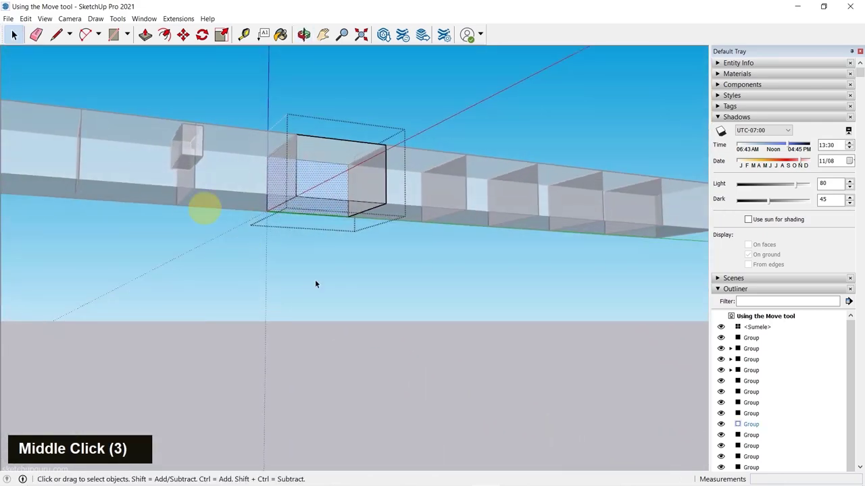
pyautogui.moveTo(317, 212); pyautogui.dragTo(332, 293, button='middle')
pyautogui.scroll(-5, 415, 166)
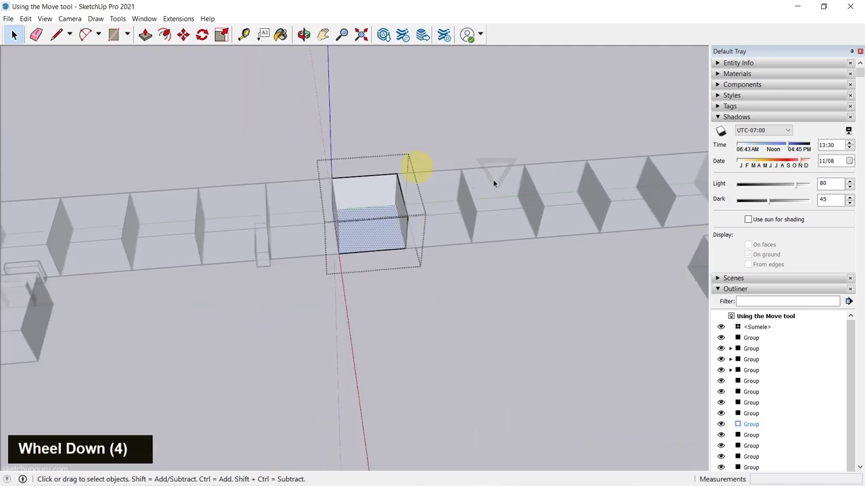
# Step: Toggle the visibility of the rest of the model off and on while the sixth box in the row is open
pyautogui.scroll(1, 460, 215)
pyautogui.scroll(4, 472, 230)
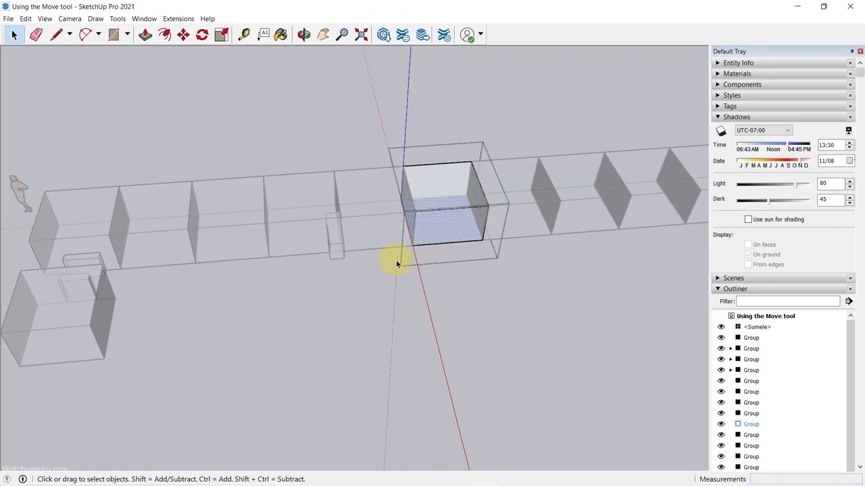
pyautogui.press('y')
pyautogui.press('y')
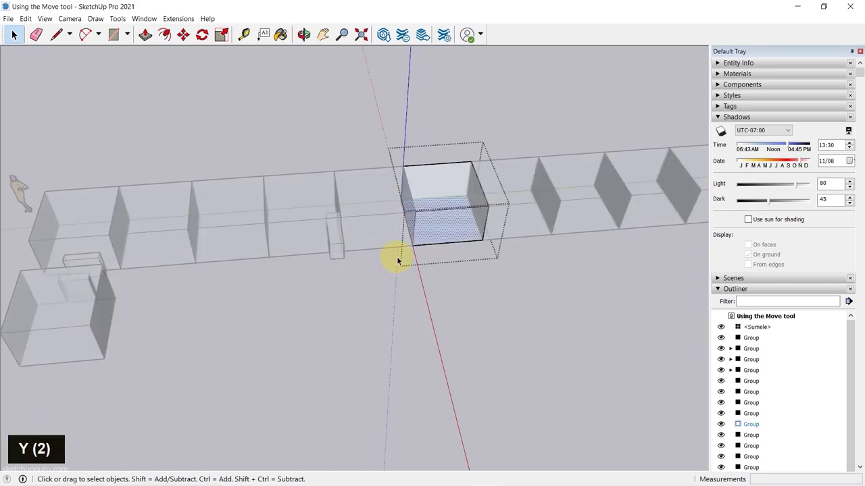
pyautogui.scroll(11, 398, 260)
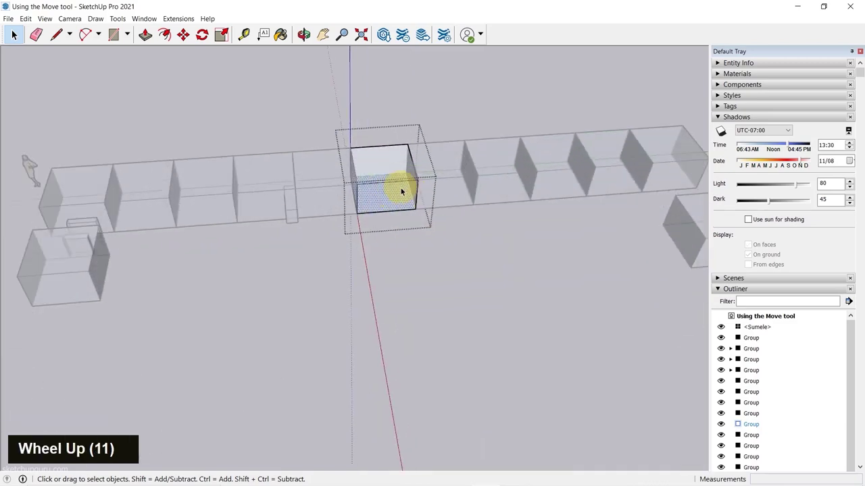
pyautogui.scroll(-5, 474, 139)
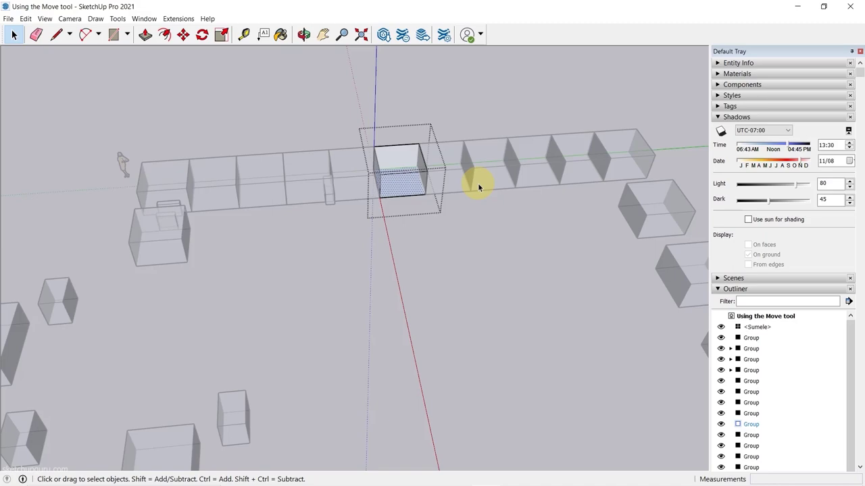
# Step: Close the sixth box group to return to the whole model
pyautogui.press('Escape')
pyautogui.scroll(2, 386, 183)
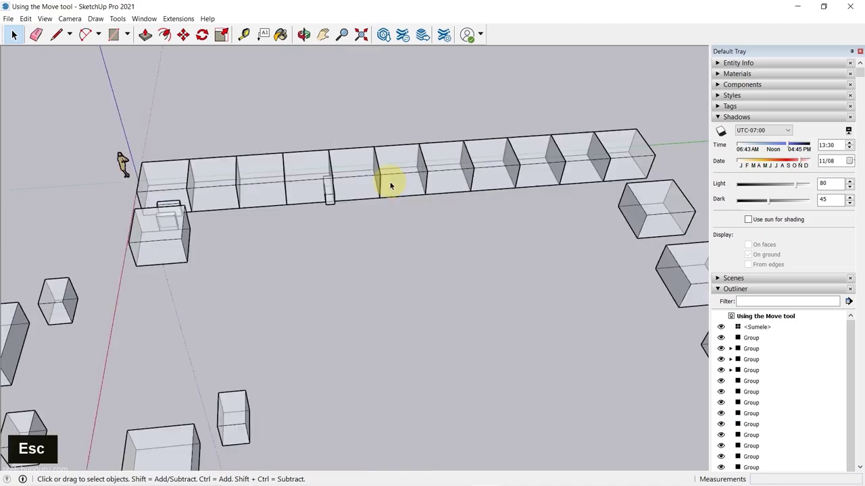
pyautogui.scroll(2, 401, 162)
pyautogui.scroll(-4, 415, 170)
pyautogui.moveTo(463, 213); pyautogui.dragTo(433, 234, button='middle')
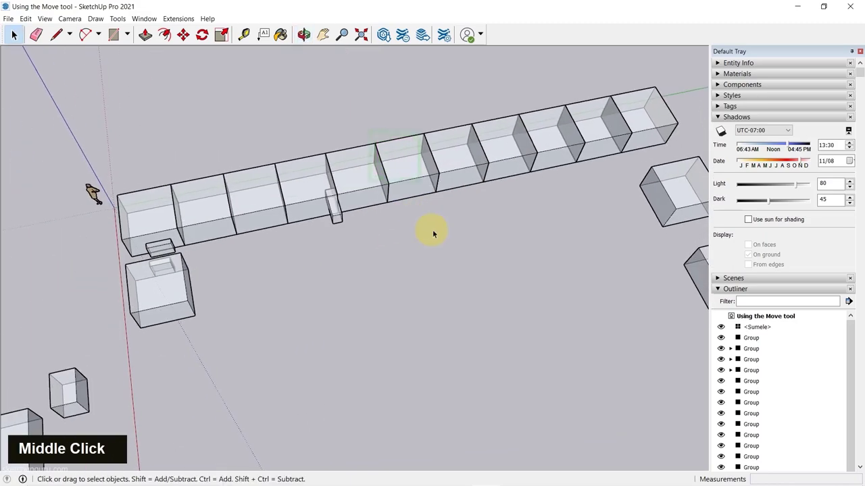
# Step: Turn off X-ray display and hide the sixth box group in the row
pyautogui.scroll(-4, 467, 122)
pyautogui.moveTo(459, 142); pyautogui.dragTo(428, 154, button='middle')
pyautogui.click(427, 150)
pyautogui.scroll(-3, 421, 182)
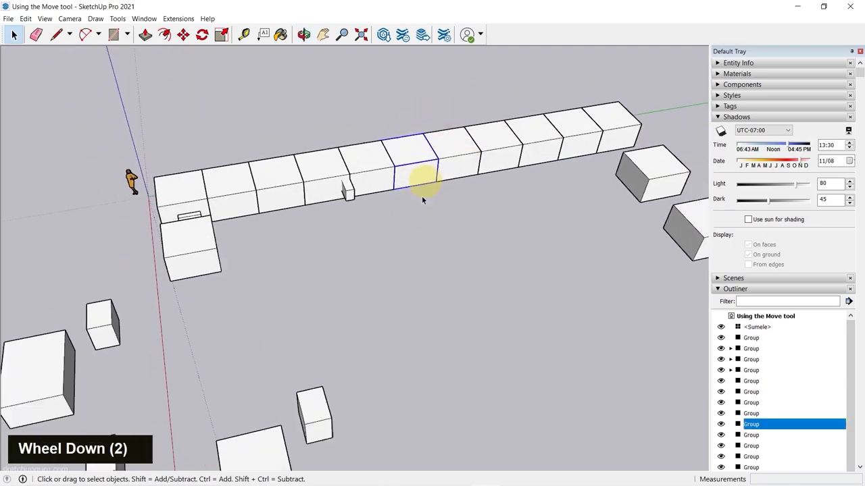
pyautogui.press('F2')
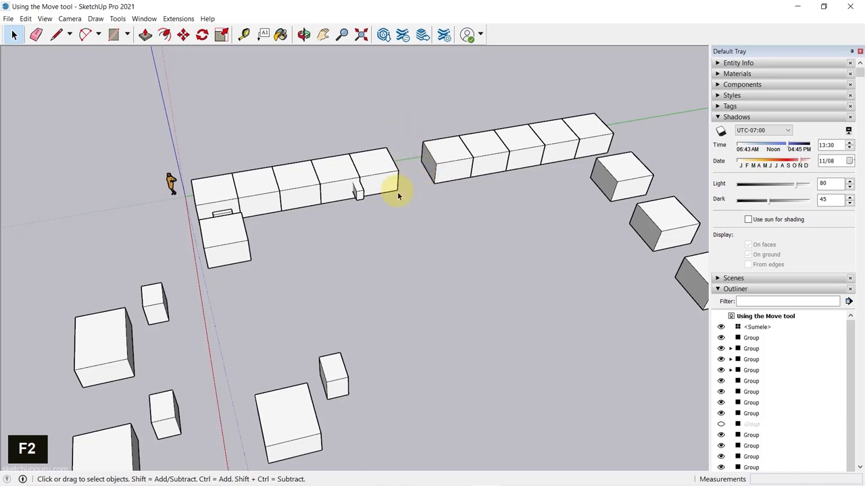
# Step: Turn on the display of Hidden Objects and select the hidden sixth box in the row
pyautogui.click(44, 19)
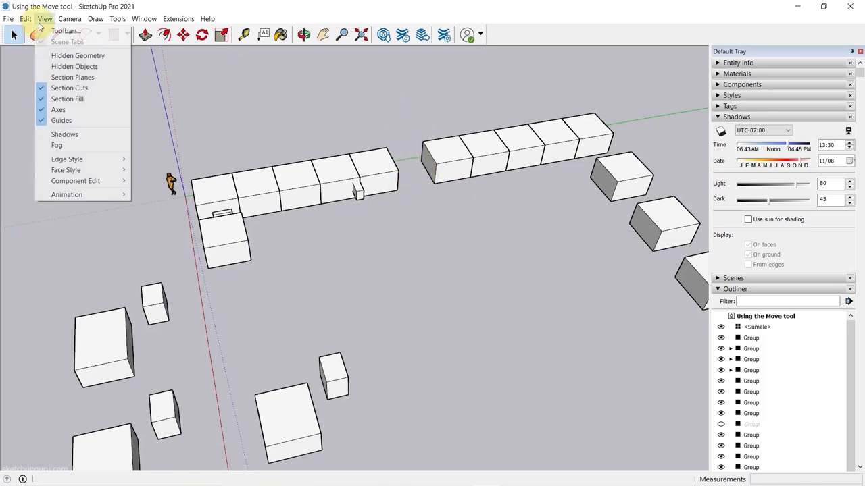
pyautogui.click(64, 64)
pyautogui.scroll(8, 439, 155)
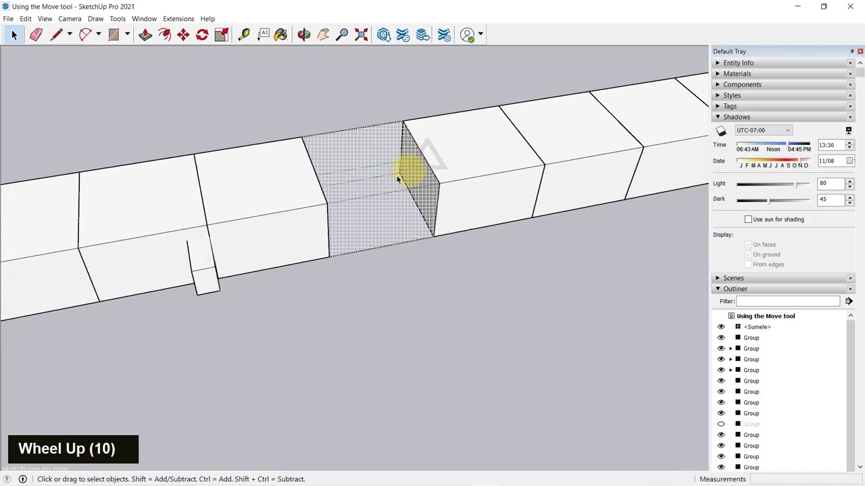
pyautogui.moveTo(408, 170); pyautogui.dragTo(411, 212, button='middle')
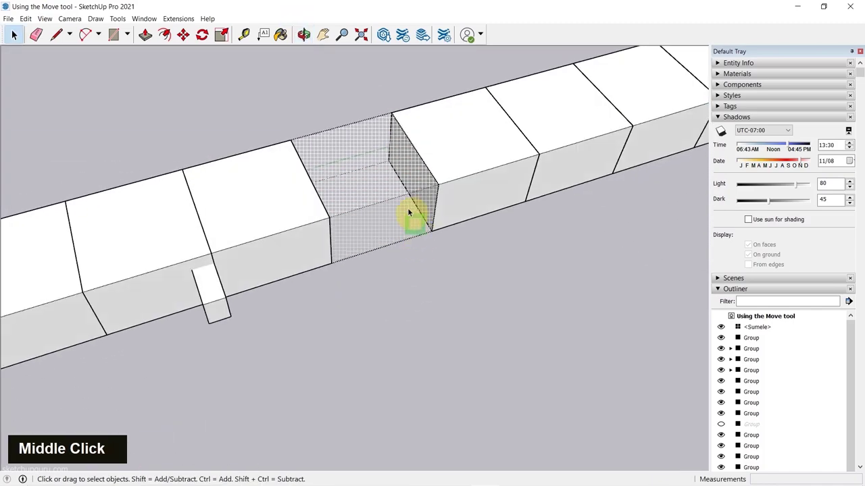
pyautogui.click(302, 191)
# Step: Turn off the display of Hidden Objects and unhide the sixth box in the row
pyautogui.click(44, 19)
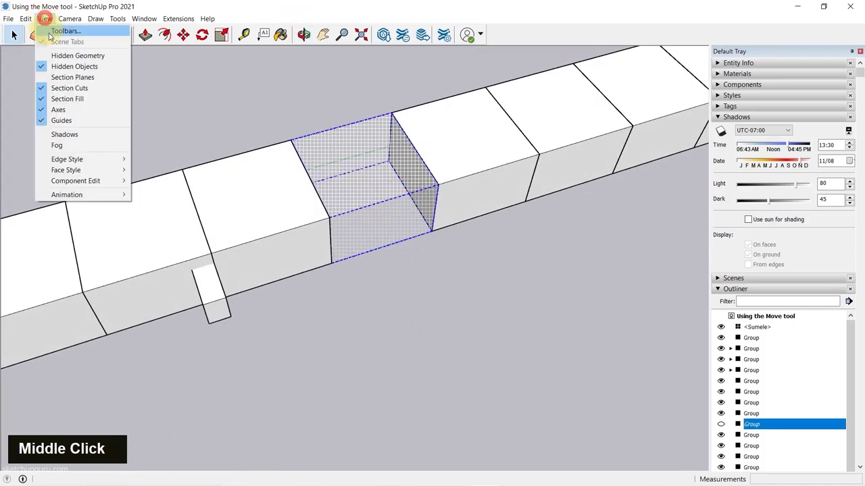
pyautogui.click(74, 66)
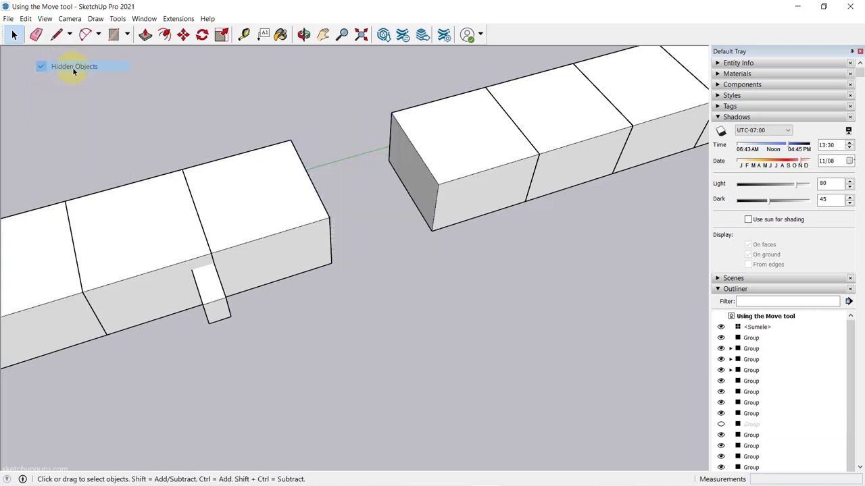
pyautogui.scroll(-6, 223, 142)
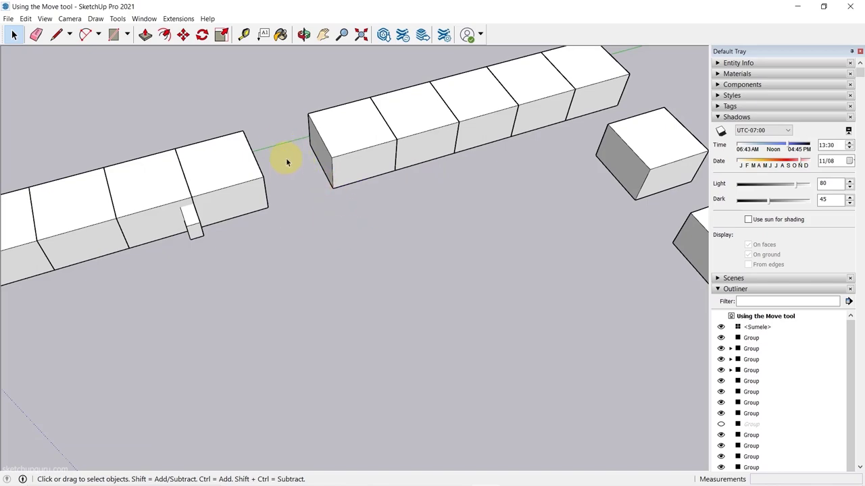
pyautogui.press('F3')
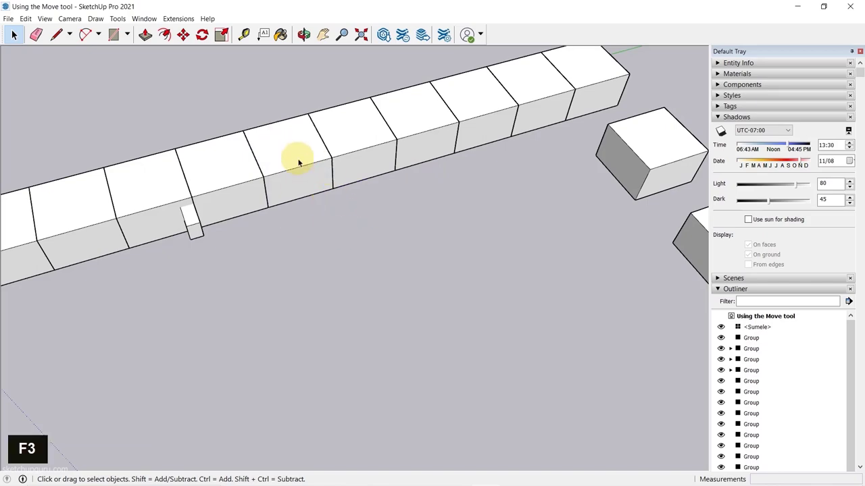
# Step: Hide the row's boxes from the third one onward together with the six spaced boxes at the row's far end
pyautogui.scroll(-6, 298, 163)
pyautogui.moveTo(502, 187); pyautogui.dragTo(548, 268, button='middle')
pyautogui.scroll(-6, 549, 268)
pyautogui.moveTo(672, 446); pyautogui.dragTo(247, 90)
pyautogui.press('F2')
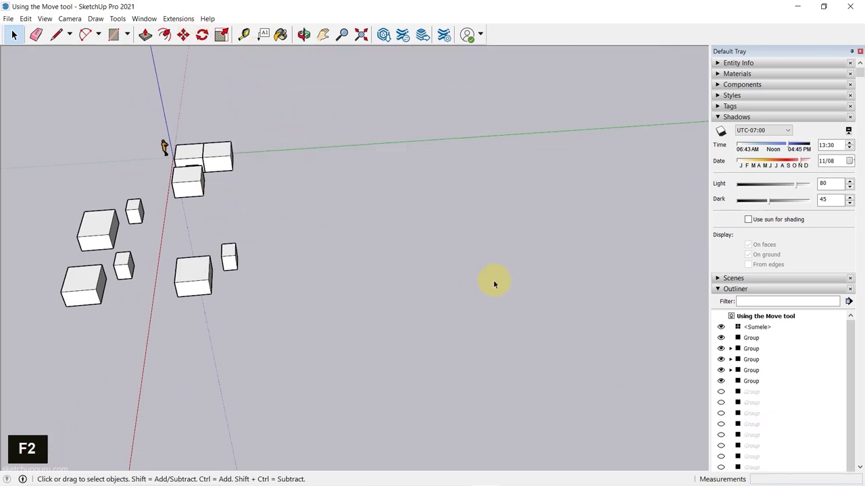
# Step: Unhide all the hidden boxes in the model
pyautogui.press('F4')
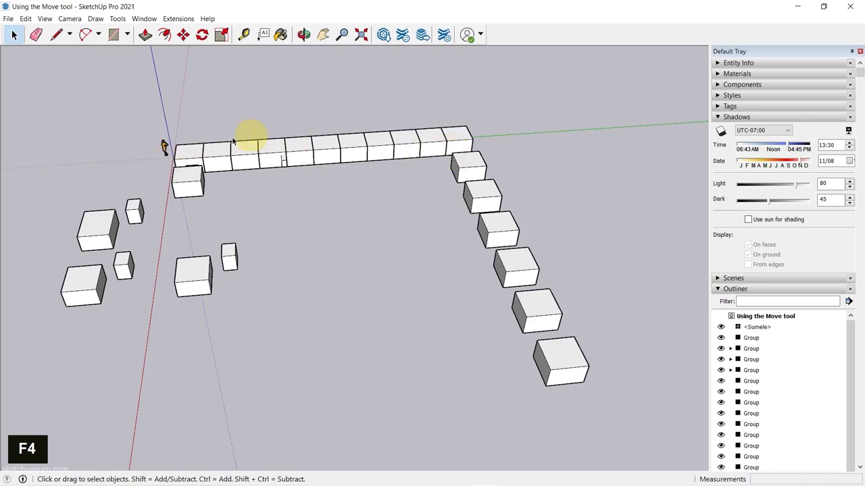
pyautogui.scroll(-5, 269, 218)
pyautogui.press('Escape')
pyautogui.scroll(5, 257, 196)
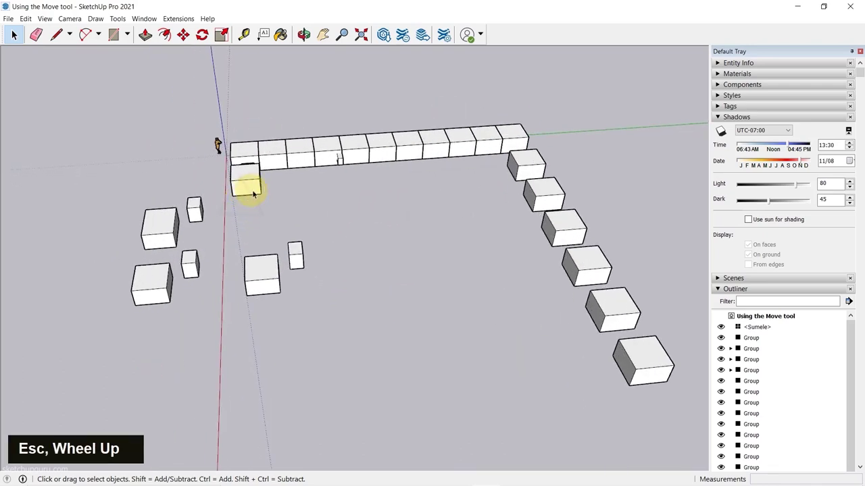
pyautogui.middleClick(268, 196)
pyautogui.moveTo(267, 196); pyautogui.dragTo(328, 204, button='middle')
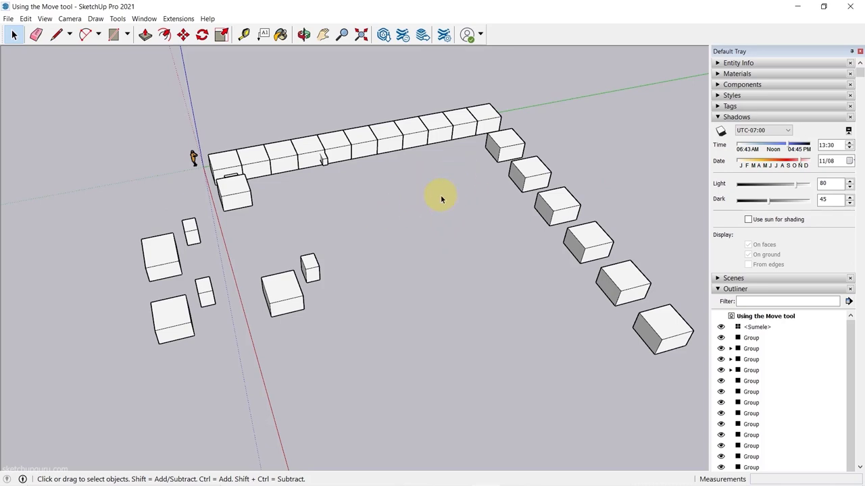
# Step: Switch the camera to parallel projection and show the model in the standard Top view
pyautogui.hotkey('alt', 'w')
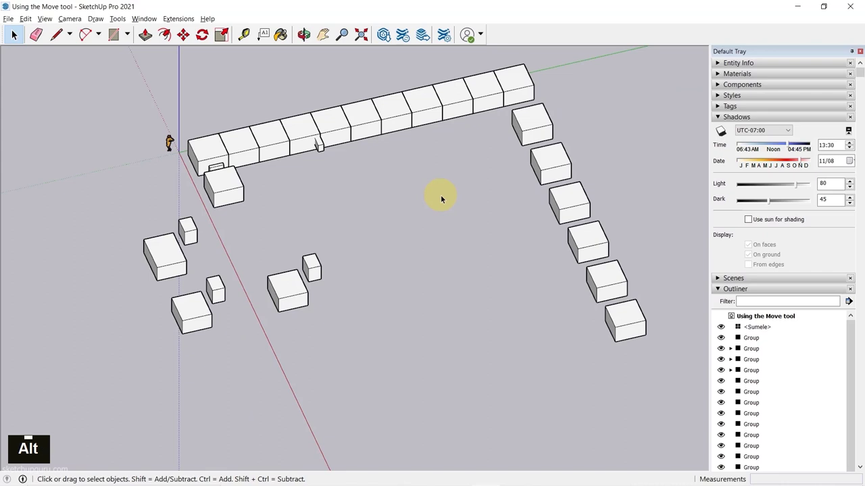
pyautogui.hotkey('alt', 't')
pyautogui.scroll(-6, 443, 263)
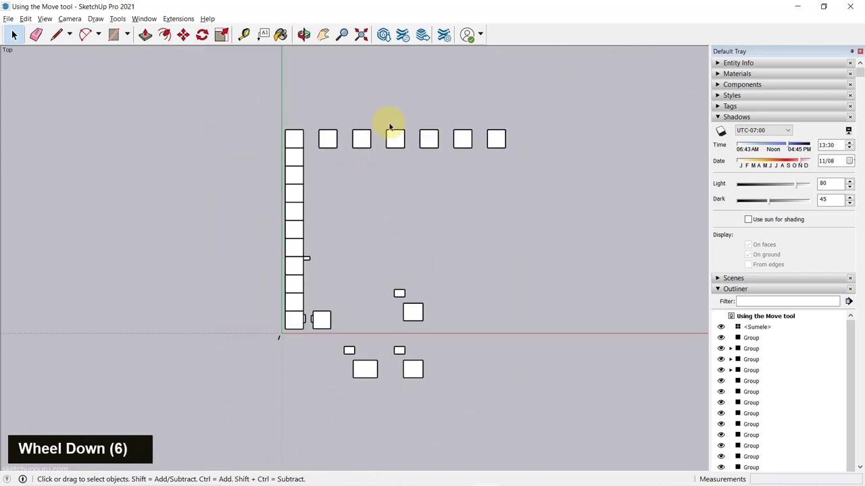
pyautogui.scroll(-3, 400, 141)
# Step: Switch the Top view to perspective and back to parallel projection
pyautogui.hotkey('alt', 'w')
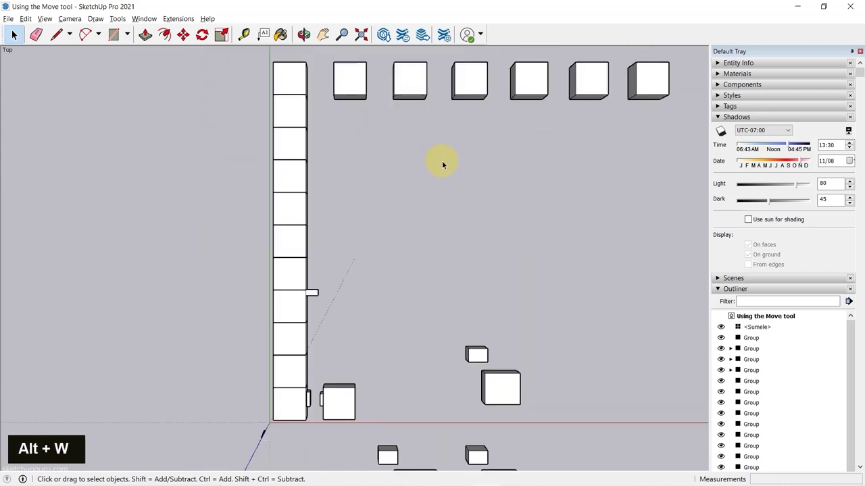
pyautogui.hotkey('alt', 'w')
pyautogui.scroll(-5, 293, 218)
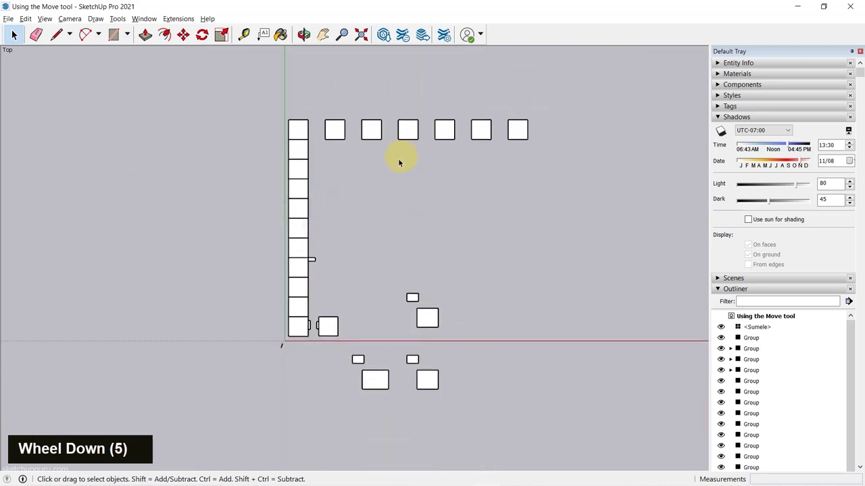
# Step: Show the model in the standard Front view, and orbit from it to an angled overview of all boxes
pyautogui.hotkey('alt', 't')
pyautogui.hotkey('alt', 'f')
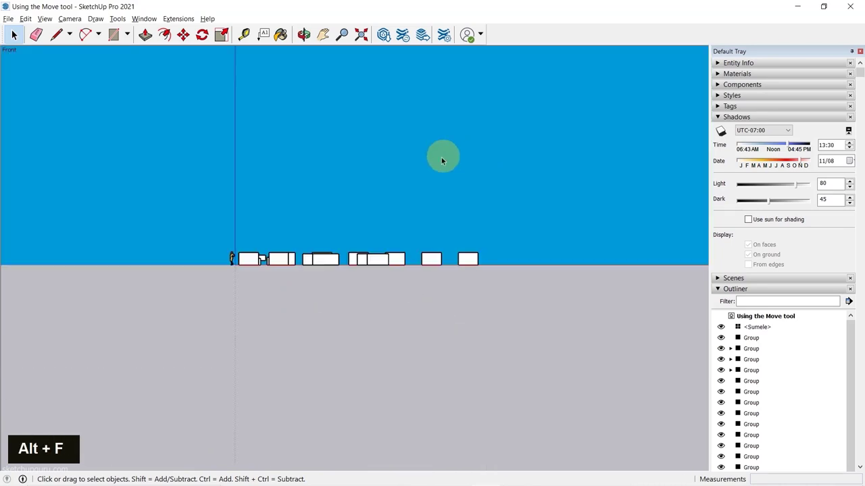
pyautogui.scroll(3, 407, 252)
pyautogui.moveTo(398, 266); pyautogui.dragTo(376, 226, button='middle')
pyautogui.scroll(-5, 376, 227)
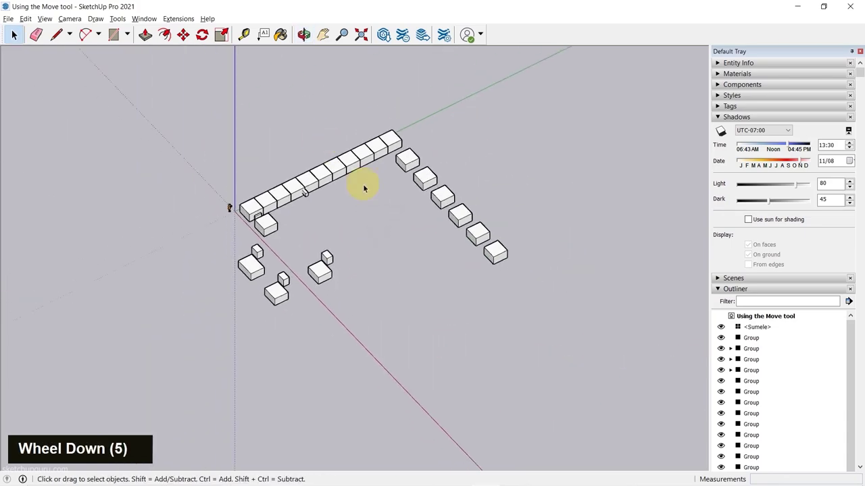
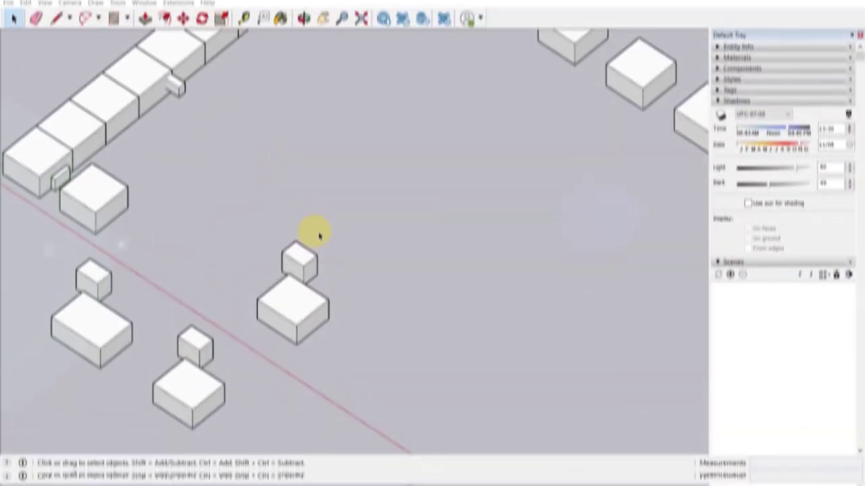
# Step: Create a vertical guide on the front face of the box standing alone beyond the red axis, offset inward from the face's left edge
pyautogui.scroll(-6, 432, 284)
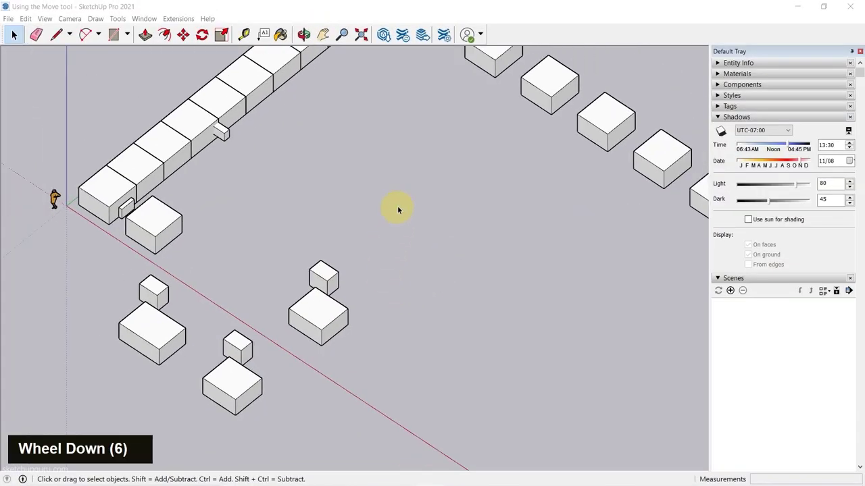
pyautogui.scroll(-6, 398, 210)
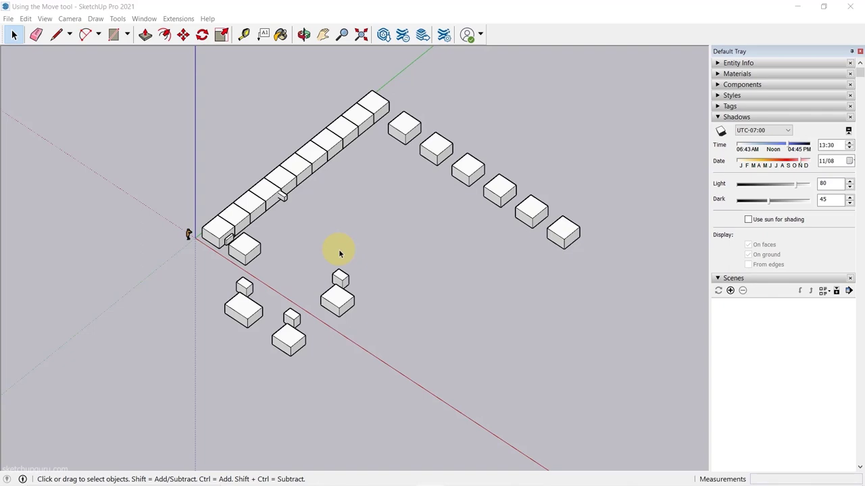
pyautogui.moveTo(339, 254); pyautogui.dragTo(400, 273, button='middle')
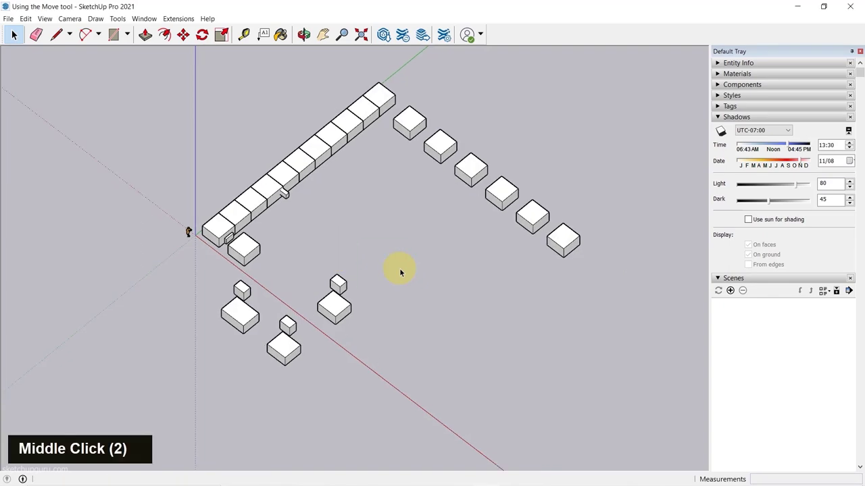
pyautogui.press('t')
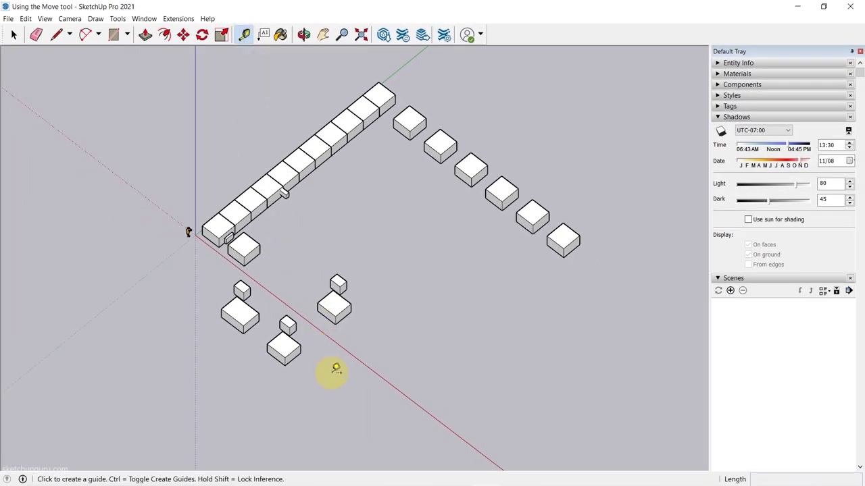
pyautogui.scroll(13, 336, 369)
pyautogui.middleClick(422, 332)
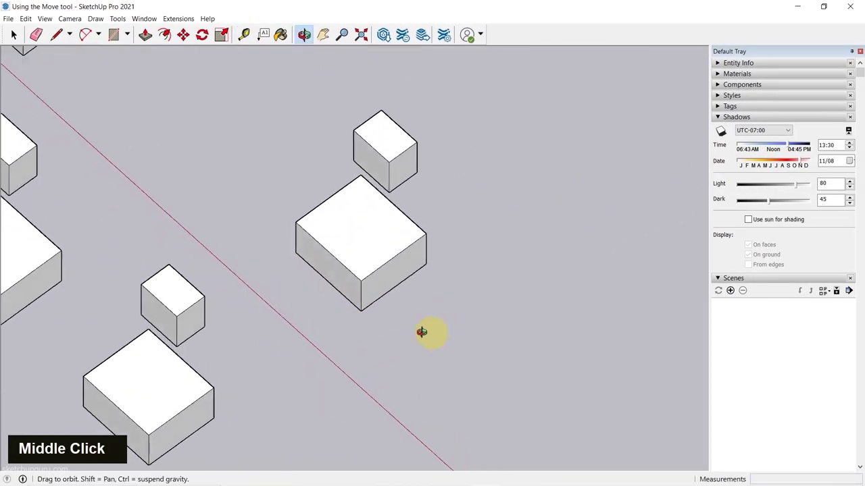
pyautogui.moveTo(421, 331); pyautogui.dragTo(265, 324, button='middle')
pyautogui.scroll(5, 338, 297)
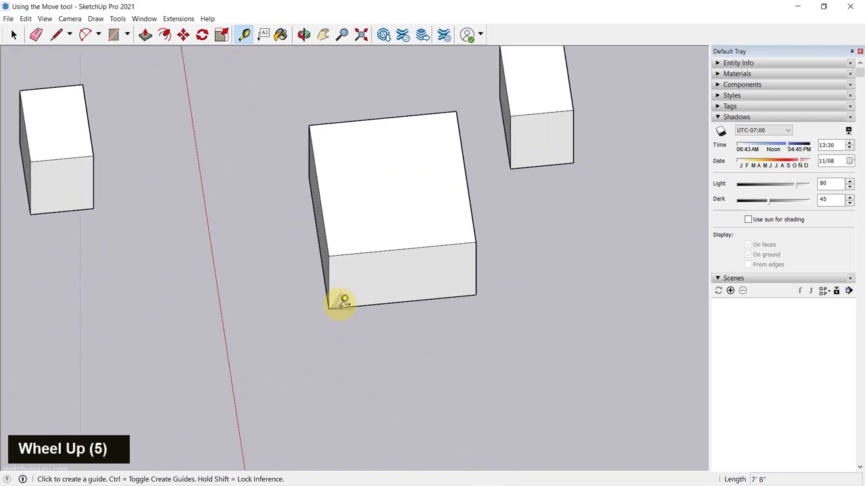
pyautogui.scroll(-5, 286, 304)
pyautogui.scroll(9, 353, 274)
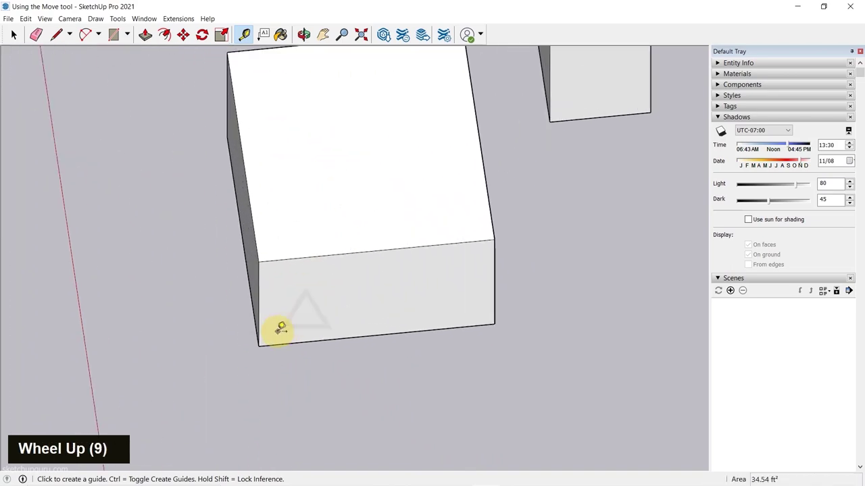
pyautogui.moveTo(281, 329); pyautogui.dragTo(278, 292, button='middle')
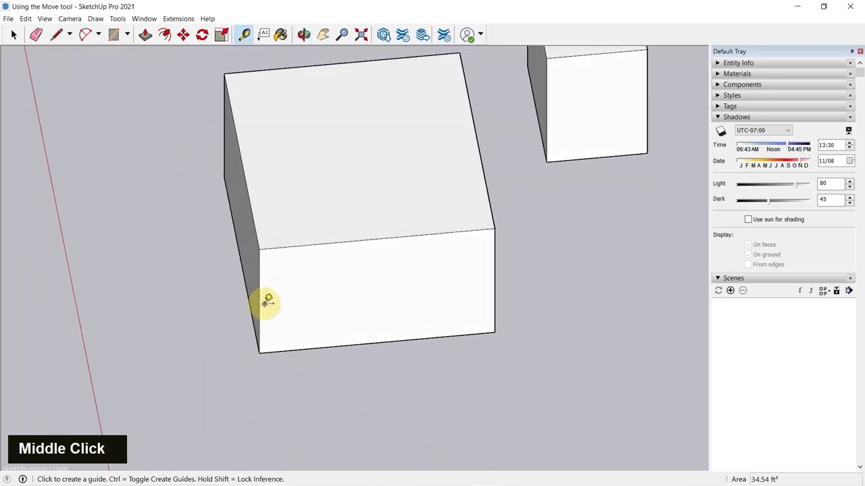
pyautogui.click(262, 302)
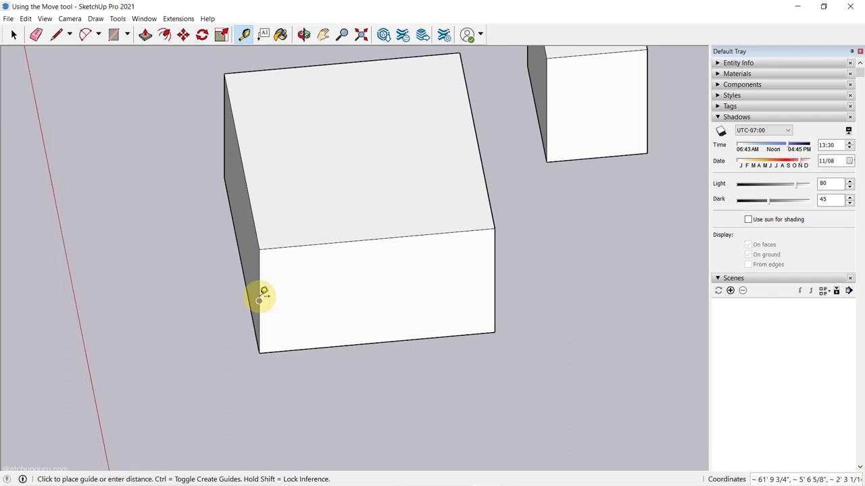
pyautogui.click(304, 291)
# Step: Create a short finite guide running outward along the ground from the lower right front corner of the same box
pyautogui.moveTo(295, 293); pyautogui.dragTo(367, 300, button='middle')
pyautogui.scroll(-6, 515, 290)
pyautogui.scroll(5, 469, 261)
pyautogui.scroll(-6, 390, 215)
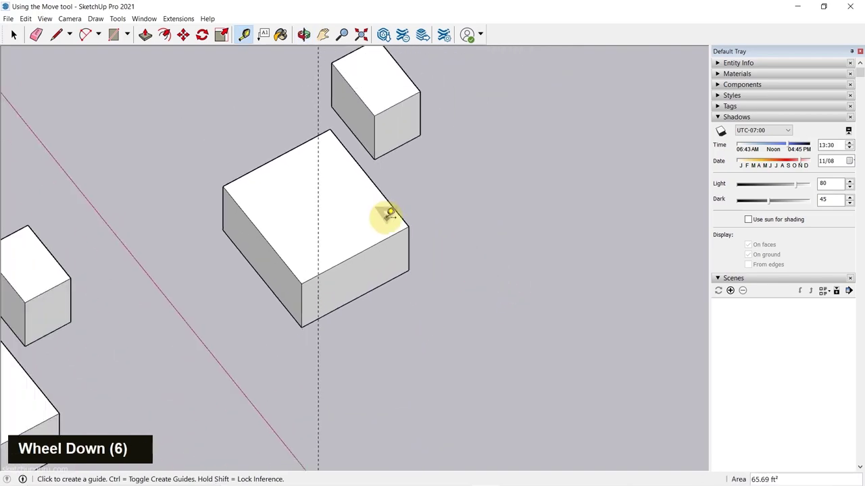
pyautogui.scroll(9, 419, 265)
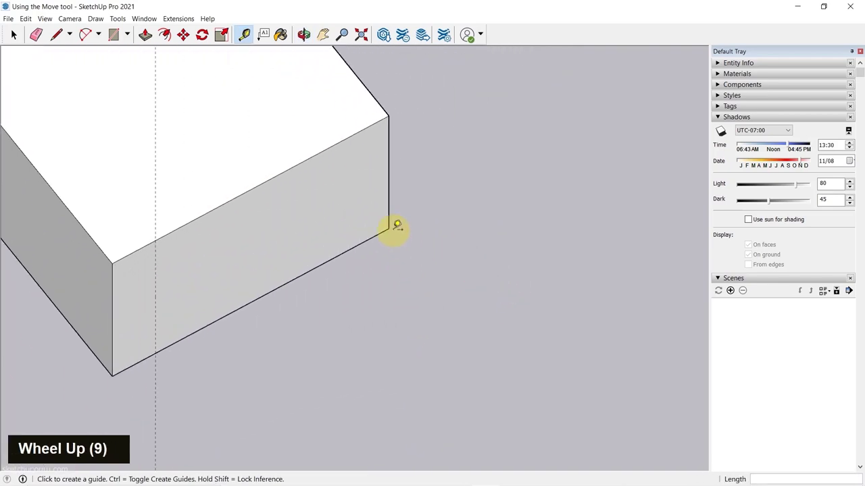
pyautogui.click(389, 226)
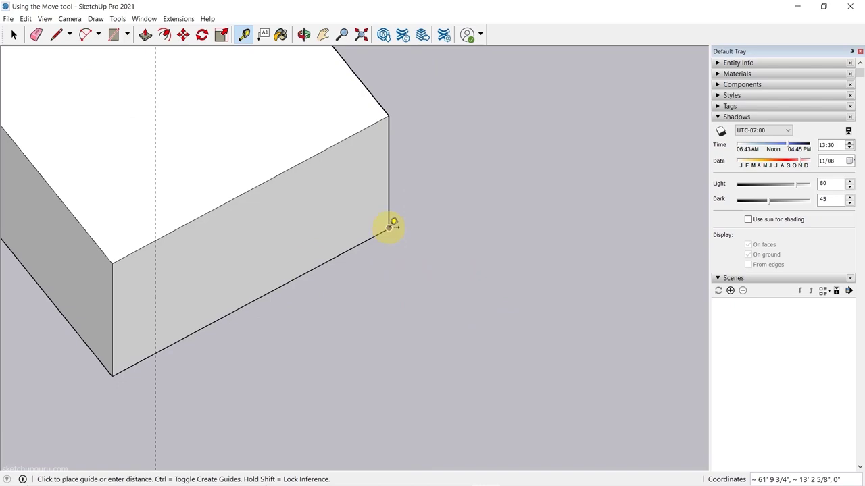
pyautogui.click(447, 297)
# Step: Examine the short guide and the box corner endpoint it starts from
pyautogui.middleClick(425, 298)
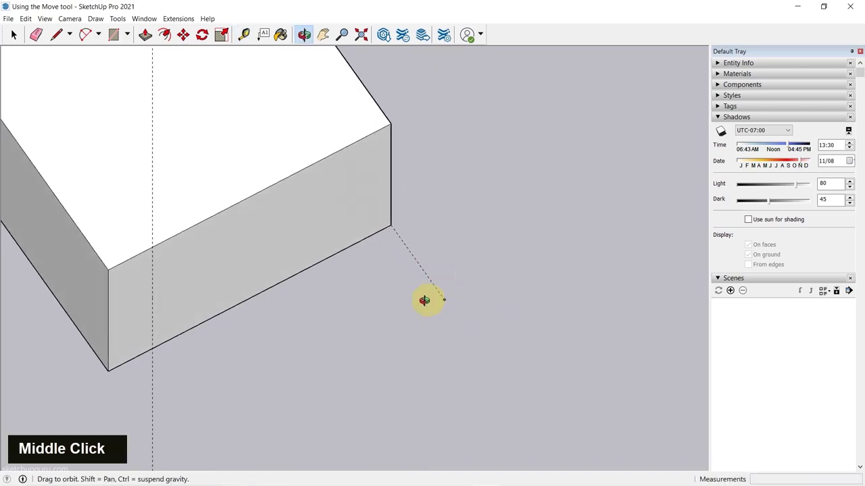
pyautogui.scroll(-5, 405, 260)
pyautogui.moveTo(392, 264); pyautogui.dragTo(286, 344, button='middle')
pyautogui.scroll(-5, 257, 354)
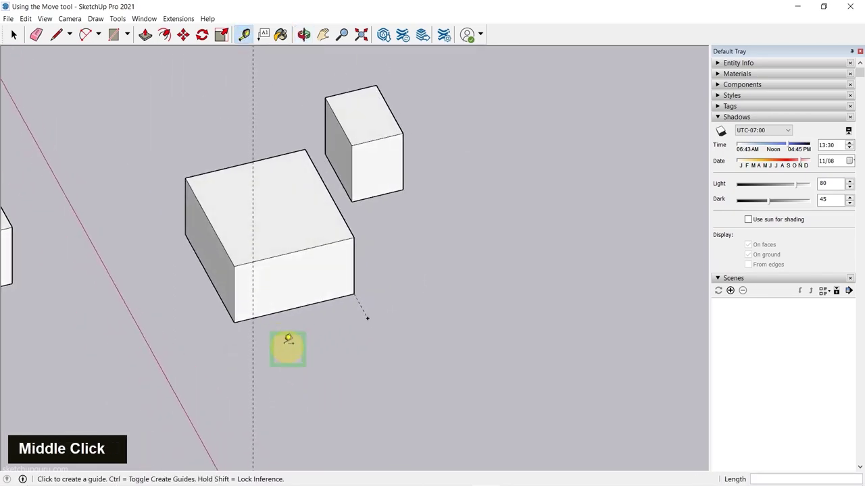
pyautogui.scroll(4, 356, 342)
pyautogui.scroll(6, 356, 342)
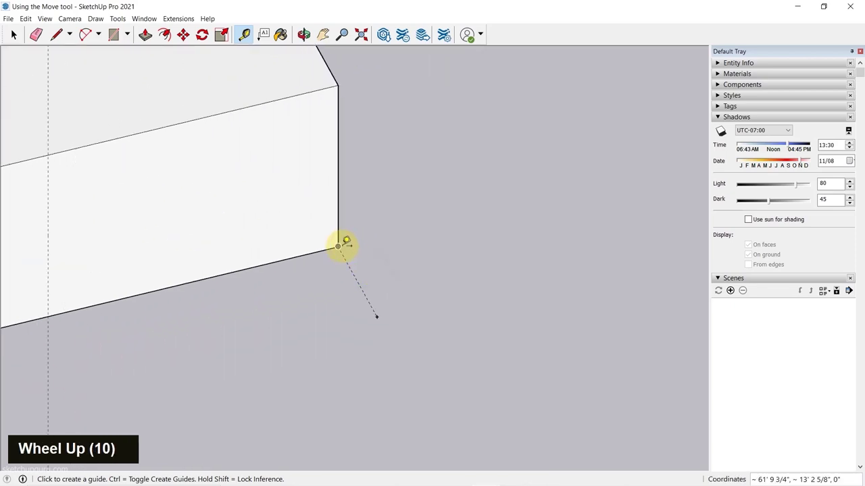
pyautogui.click(339, 246)
pyautogui.scroll(-5, 399, 321)
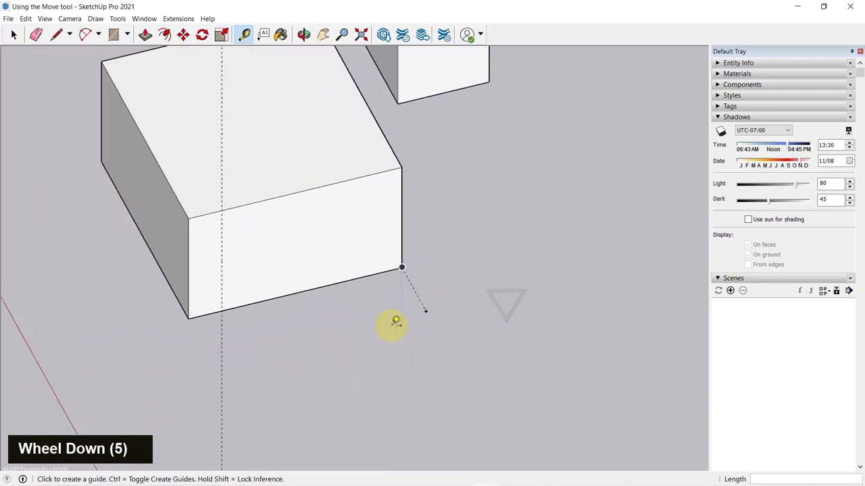
pyautogui.middleClick(433, 292)
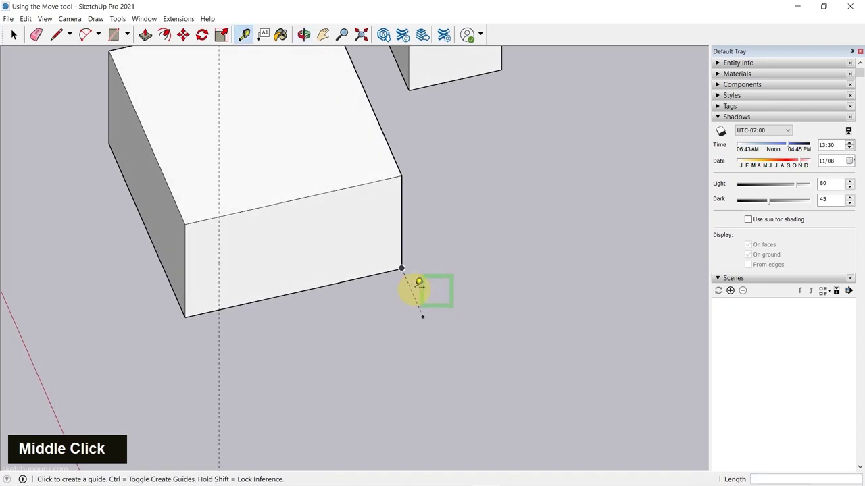
pyautogui.scroll(4, 416, 285)
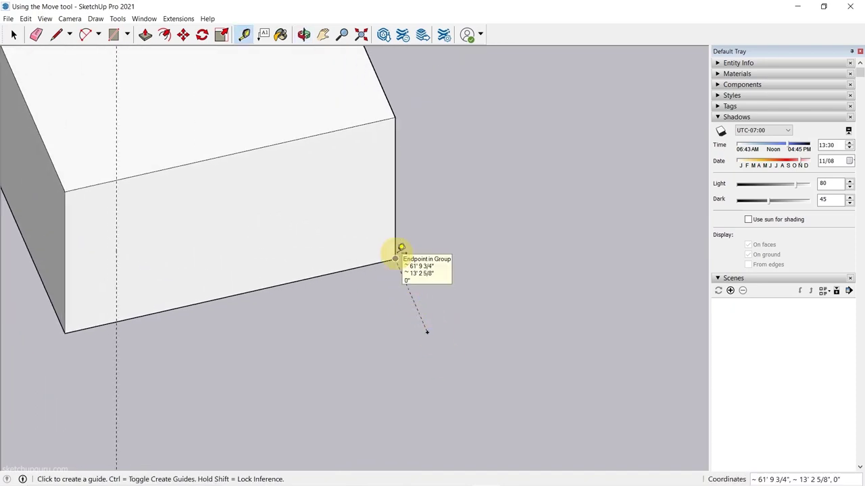
pyautogui.scroll(-2, 409, 245)
pyautogui.scroll(3, 406, 247)
pyautogui.scroll(-4, 405, 248)
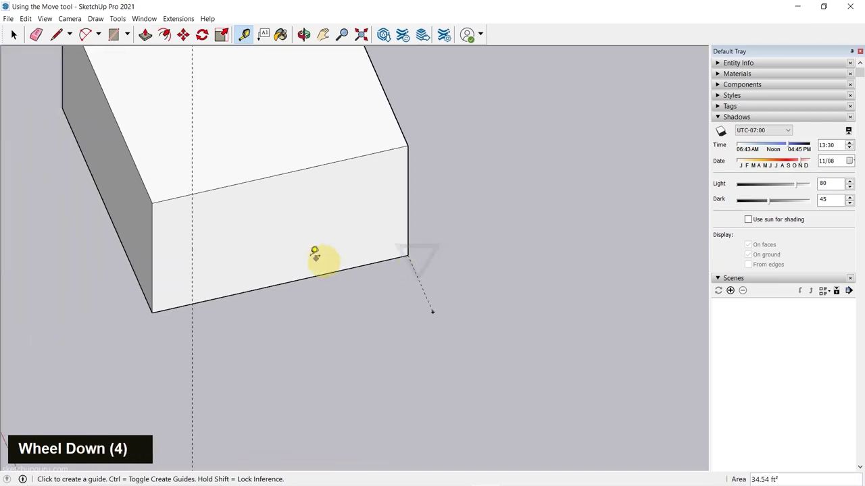
# Step: Create a vertical guide inset from the front face's right edge and a horizontal guide about 10" below its top edge
pyautogui.scroll(-3, 227, 225)
pyautogui.scroll(3, 227, 228)
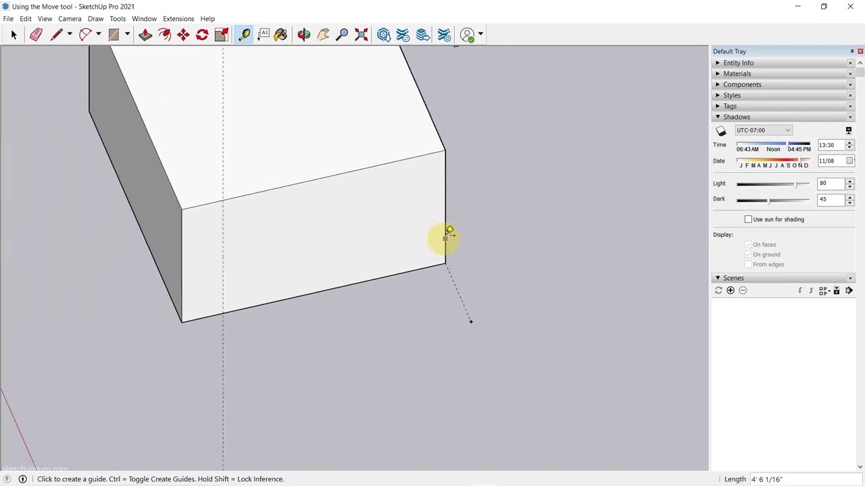
pyautogui.click(444, 186)
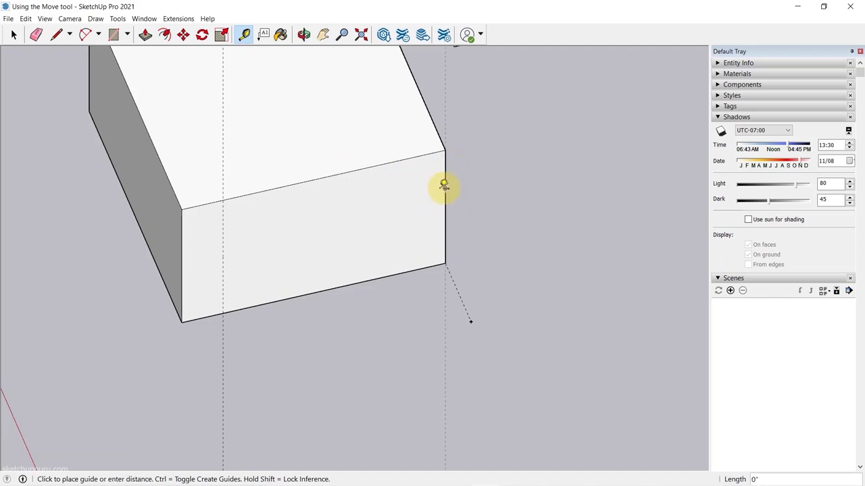
pyautogui.click(406, 196)
pyautogui.click(343, 172)
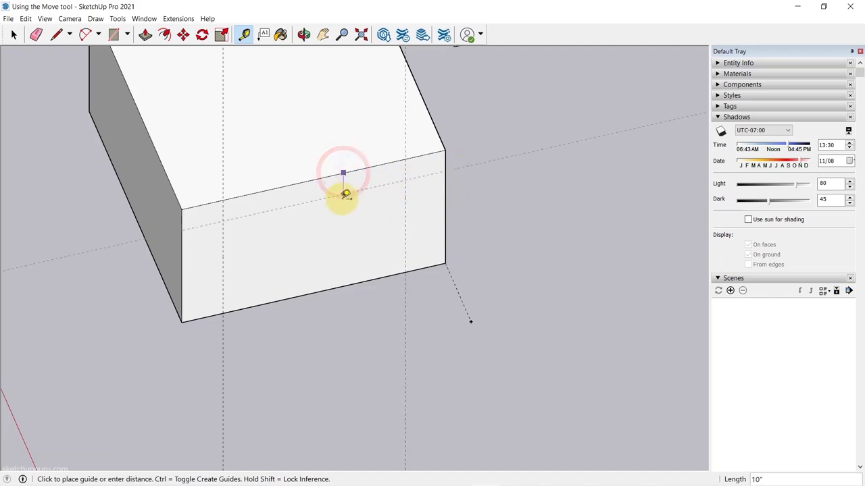
pyautogui.click(343, 196)
# Step: Create a horizontal guide 3' above the front face's bottom edge, with the offset locked to the blue axis
pyautogui.scroll(-11, 372, 283)
pyautogui.moveTo(375, 304); pyautogui.dragTo(308, 203, button='middle')
pyautogui.scroll(10, 253, 270)
pyautogui.scroll(-4, 348, 274)
pyautogui.scroll(3, 348, 302)
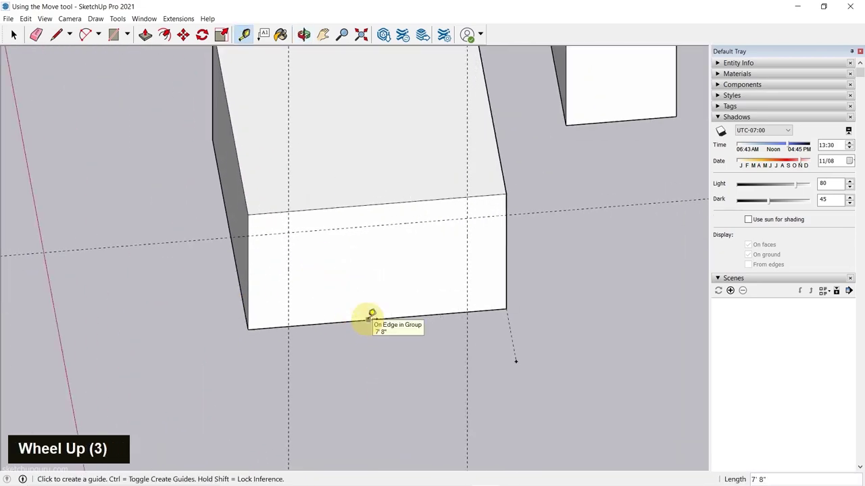
pyautogui.click(368, 318)
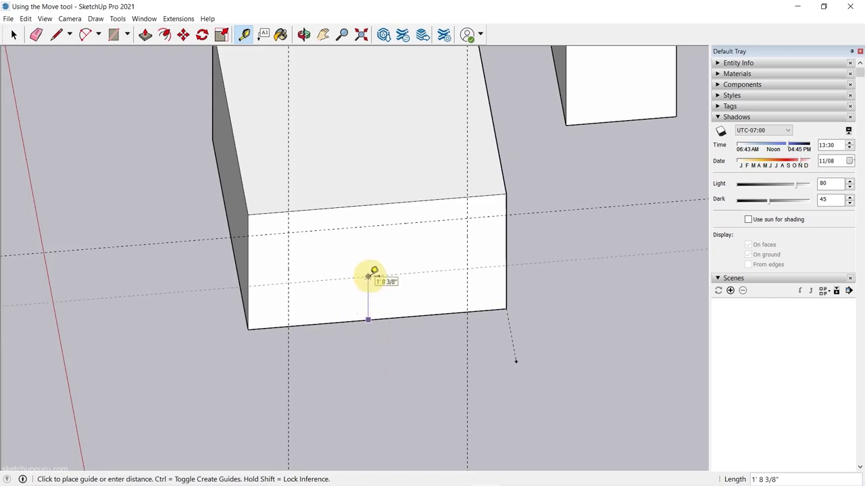
pyautogui.press('Up')
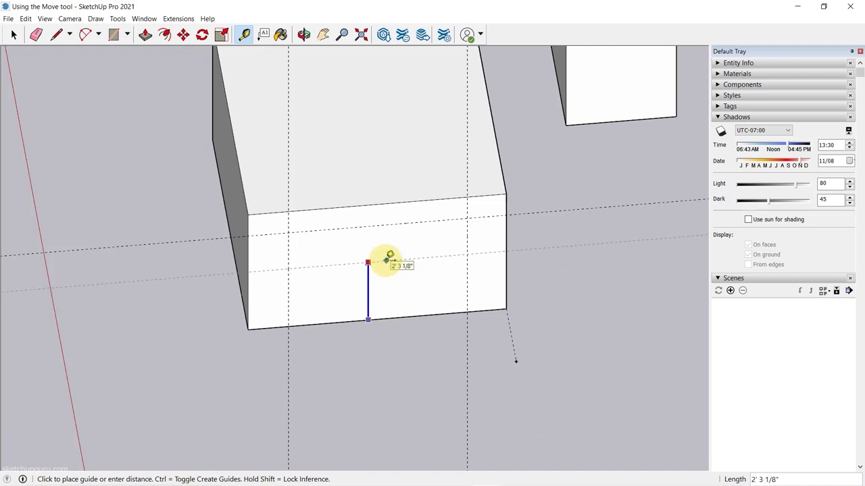
pyautogui.write("3'")
pyautogui.press('Return')
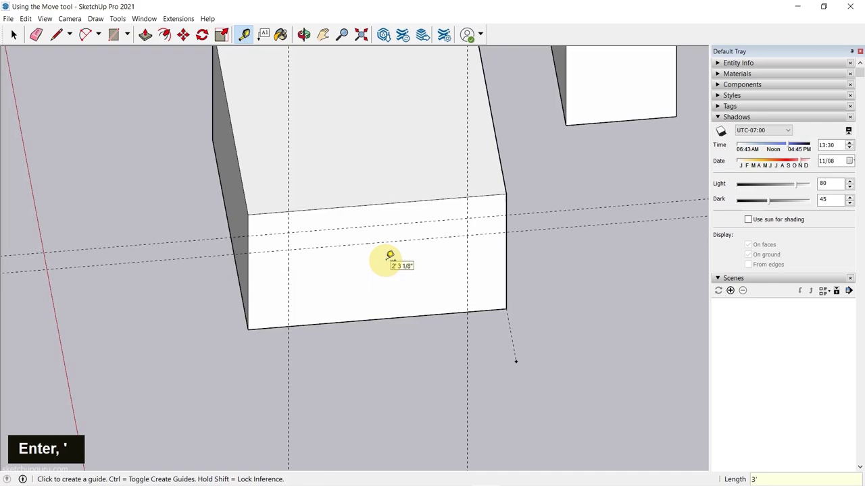
# Step: Draw a rectangle on the front face between the two vertical guides, from the bottom edge up to the 3' guide
pyautogui.moveTo(386, 257)
pyautogui.mouseDown(button='middle')
pyautogui.moveTo(330, 228)
pyautogui.moveTo(238, 117)
pyautogui.moveTo(344, 85)
pyautogui.moveTo(354, 226)
pyautogui.moveTo(344, 266)
pyautogui.mouseUp(button='middle')
pyautogui.press('space')
pyautogui.scroll(-2, 353, 268)
pyautogui.press('r')
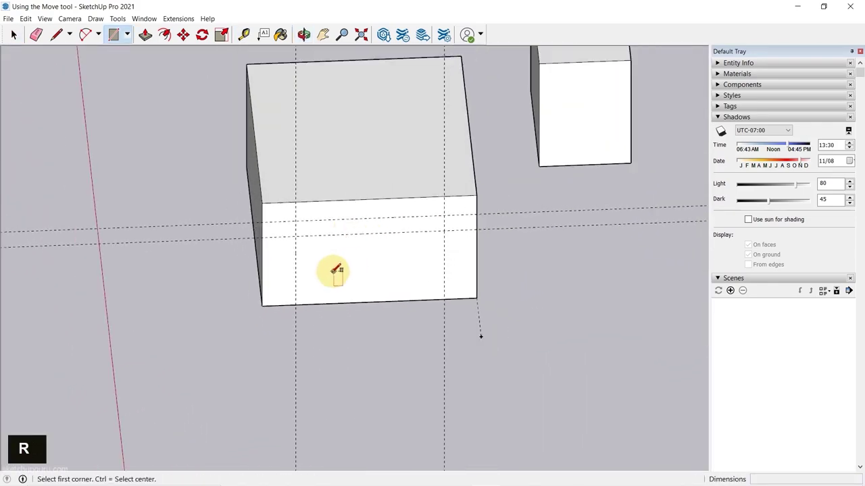
pyautogui.click(295, 304)
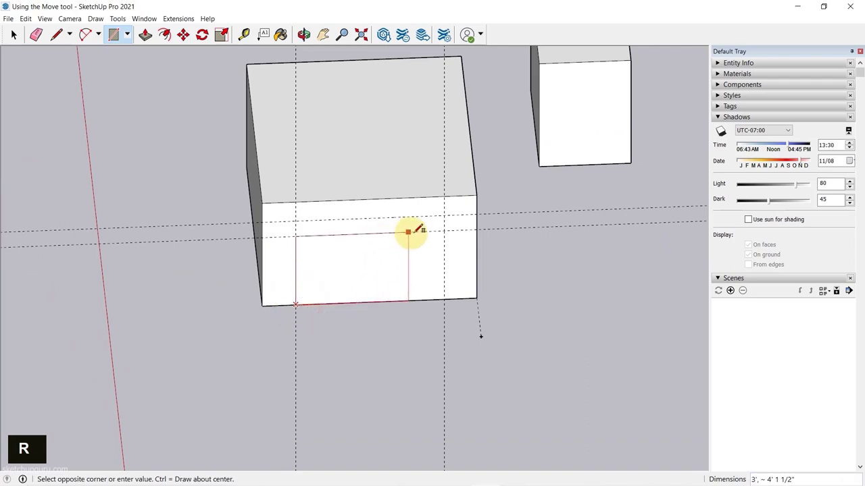
pyautogui.click(444, 231)
# Step: Push/Pull the new rectangle outward from the front face into a block
pyautogui.press('space')
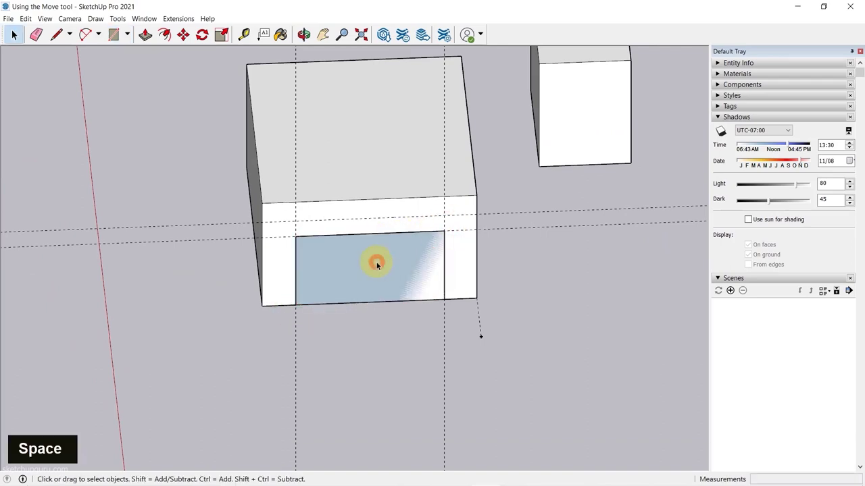
pyautogui.click(373, 267)
pyautogui.press('p')
pyautogui.moveTo(373, 268); pyautogui.dragTo(342, 301)
pyautogui.press('space')
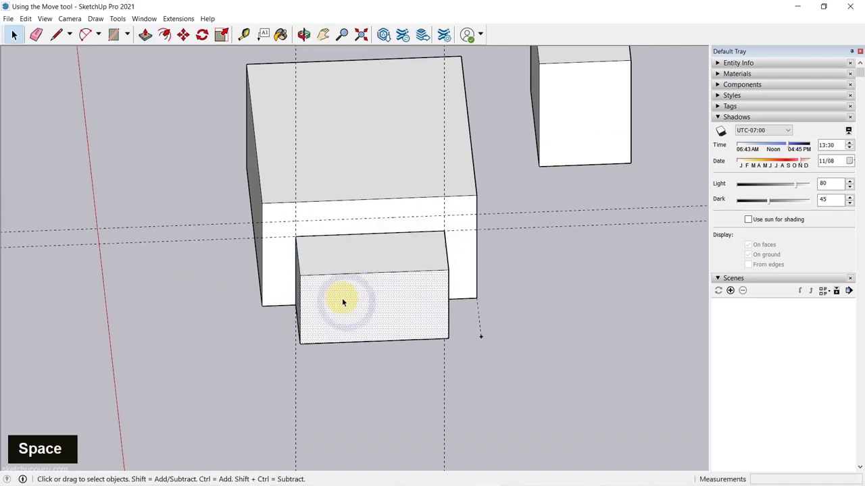
pyautogui.click(333, 210)
pyautogui.click(362, 287)
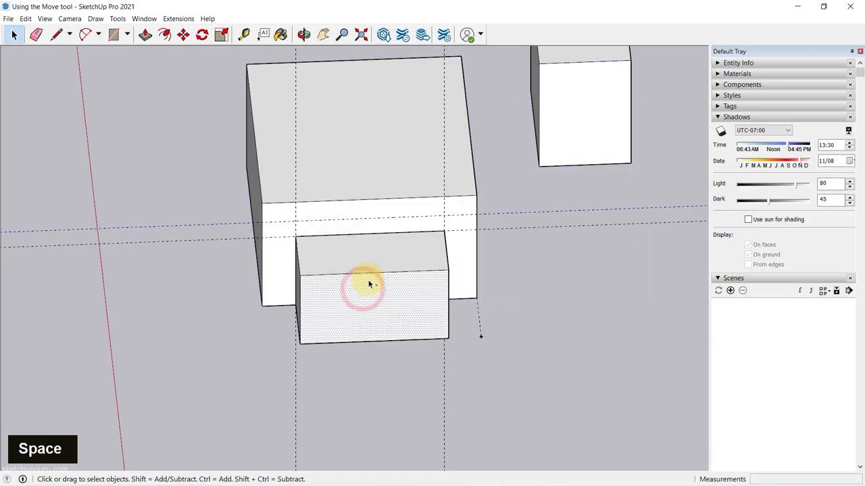
# Step: Undo the extrusion and the rectangle drawn on the front face
pyautogui.hotkey('ctrl', 'z')
pyautogui.hotkey('ctrl', 'z')
pyautogui.press('Escape')
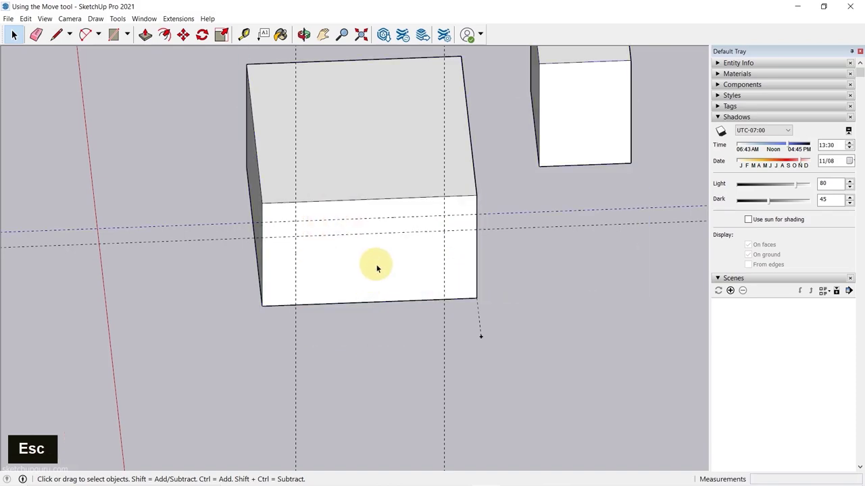
# Step: Examine how the guides extend past the box across the rest of the model
pyautogui.scroll(-5, 410, 236)
pyautogui.scroll(3, 439, 254)
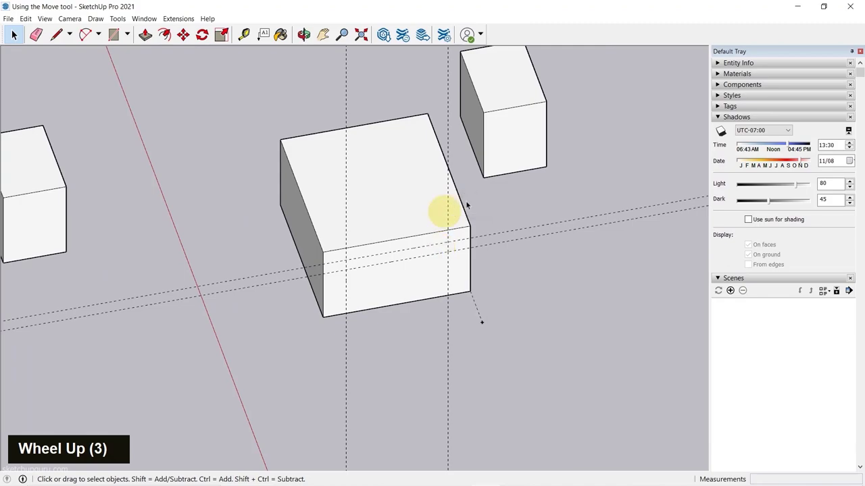
pyautogui.moveTo(396, 195); pyautogui.dragTo(520, 262, button='middle')
pyautogui.scroll(-13, 473, 263)
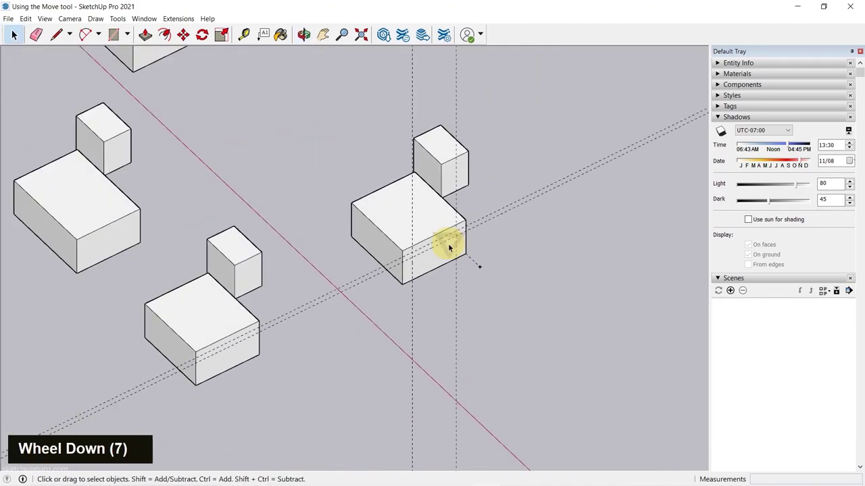
pyautogui.moveTo(440, 253); pyautogui.dragTo(379, 203, button='middle')
pyautogui.scroll(-4, 315, 281)
pyautogui.scroll(4, 387, 233)
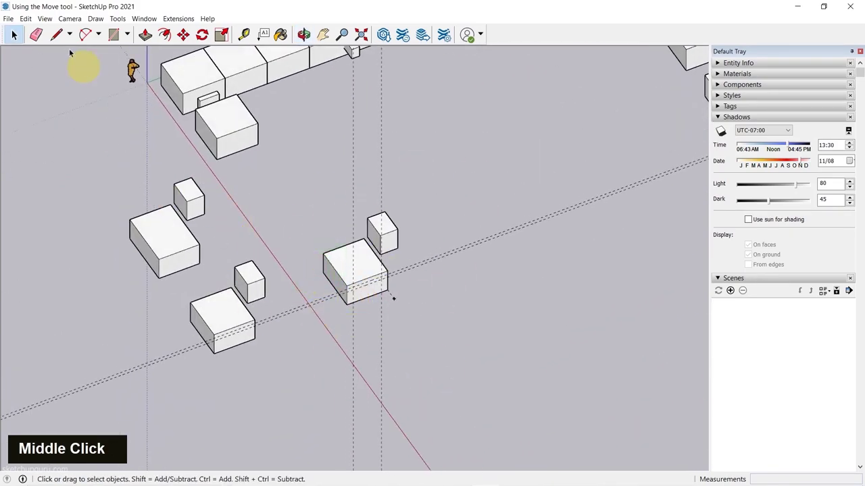
# Step: Hide all guides in the model, and show them again
pyautogui.click(45, 18)
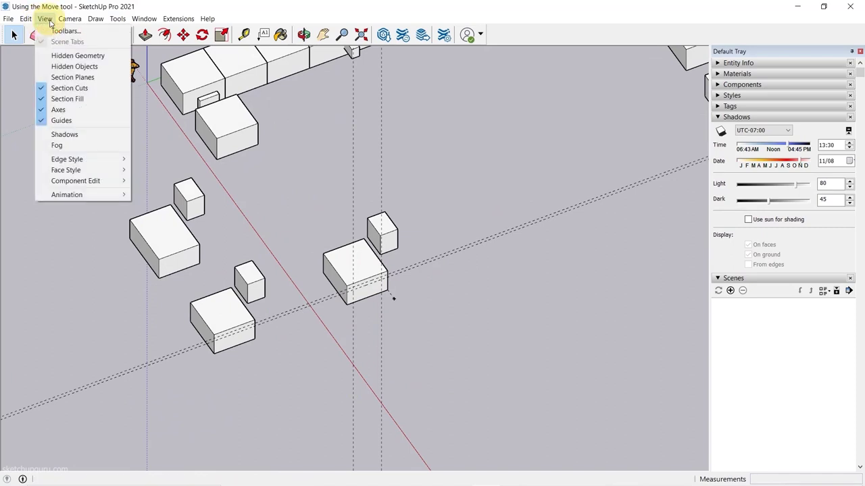
pyautogui.click(70, 126)
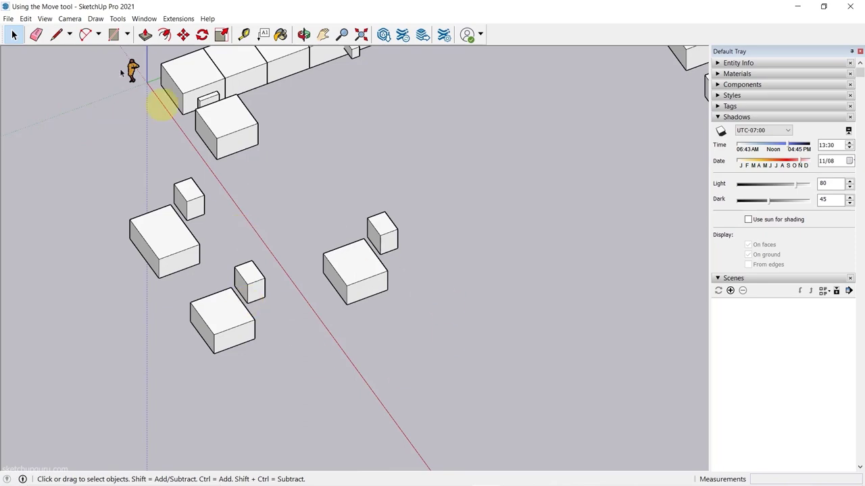
pyautogui.click(45, 19)
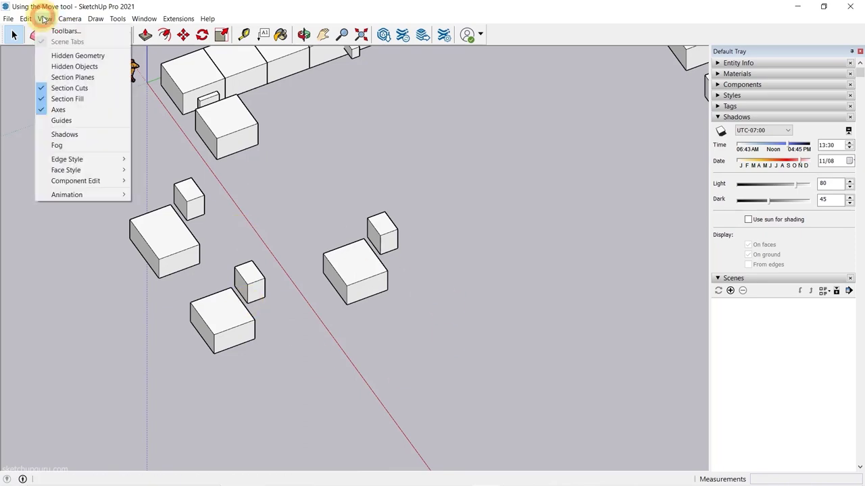
pyautogui.click(74, 125)
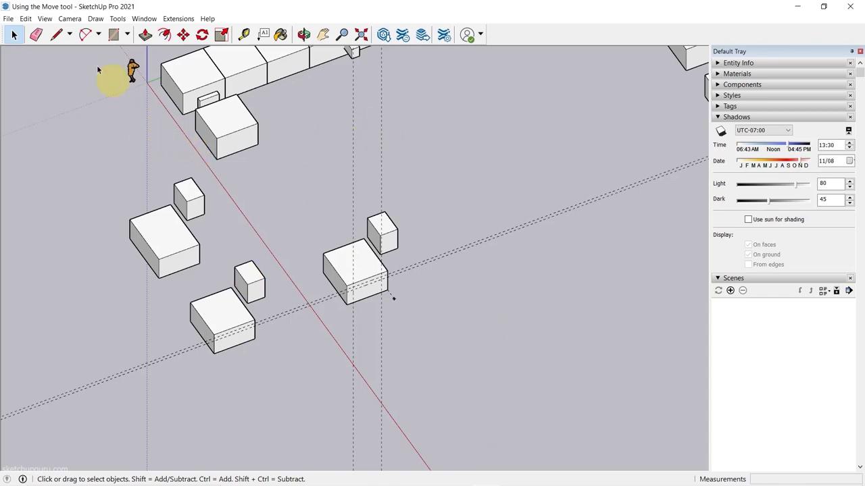
# Step: Delete all guides from the model at once
pyautogui.click(25, 18)
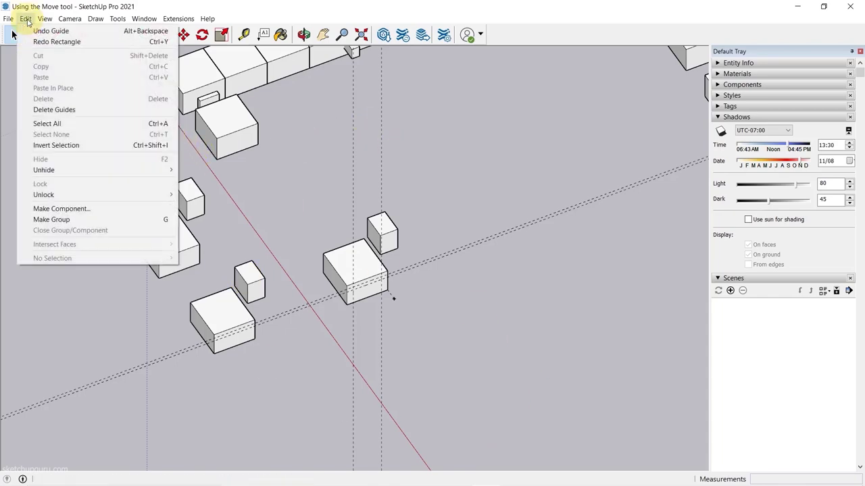
pyautogui.click(67, 112)
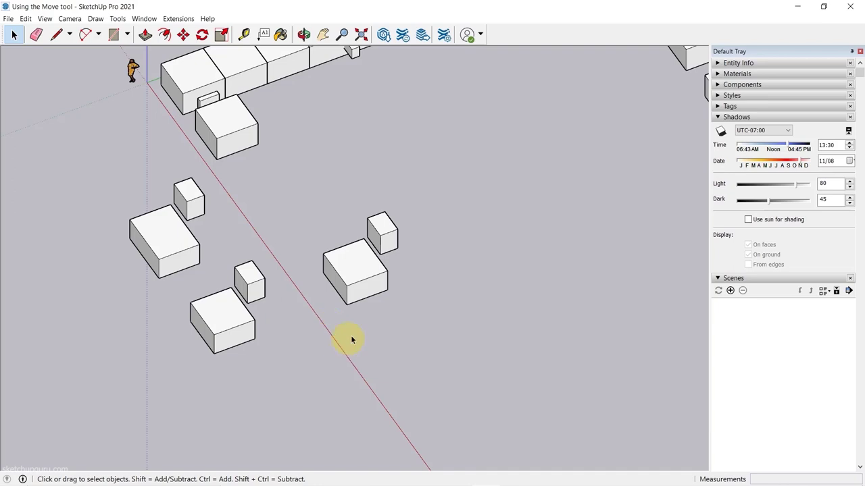
pyautogui.scroll(6, 216, 334)
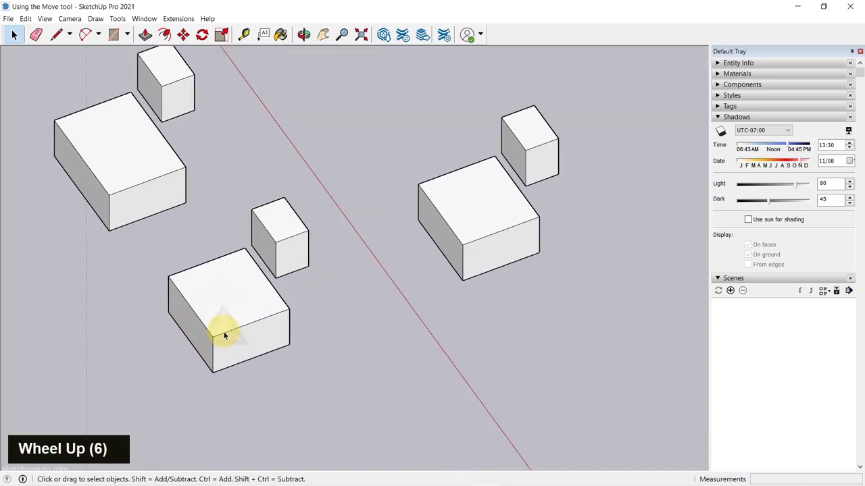
pyautogui.scroll(-4, 244, 314)
pyautogui.scroll(4, 243, 315)
pyautogui.scroll(-7, 439, 311)
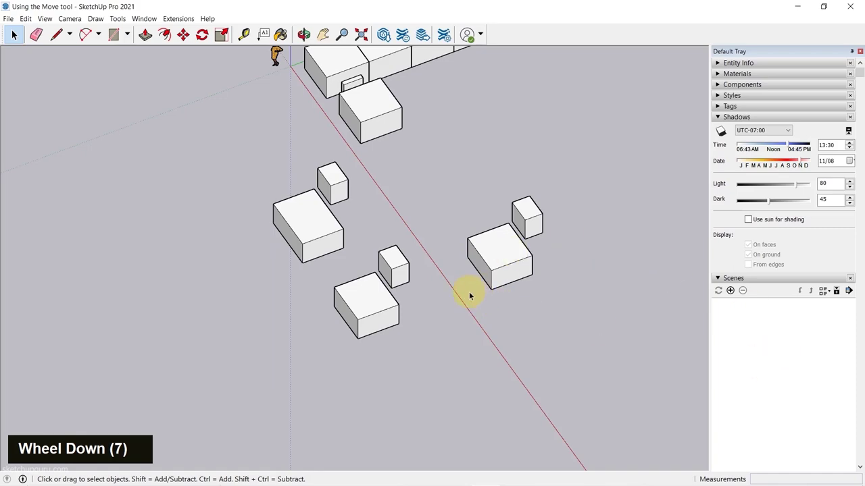
pyautogui.moveTo(469, 296)
pyautogui.mouseDown(button='middle')
pyautogui.moveTo(223, 323)
pyautogui.moveTo(241, 126)
pyautogui.moveTo(467, 313)
pyautogui.mouseUp(button='middle')
pyautogui.scroll(-5, 350, 326)
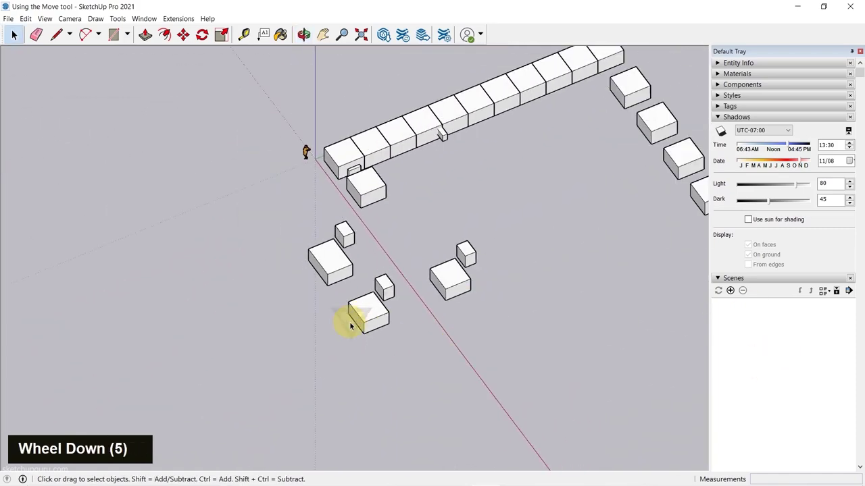
pyautogui.scroll(8, 413, 298)
# Step: Measure the bottom front edge of the nearest large box with the Tape Measure, with guide creation switched off
pyautogui.press('t')
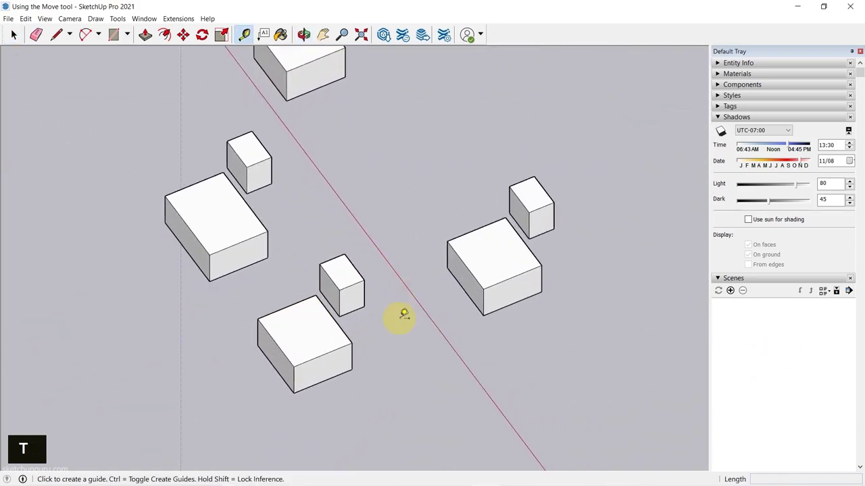
pyautogui.scroll(5, 404, 314)
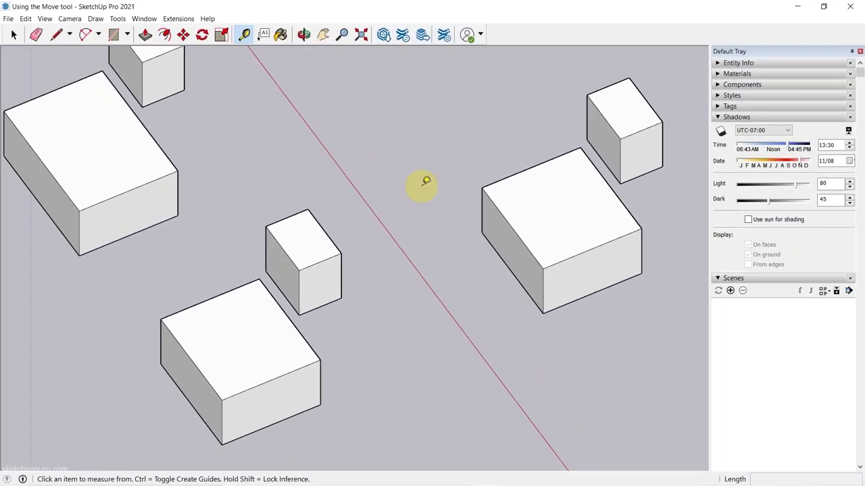
pyautogui.scroll(-12, 412, 190)
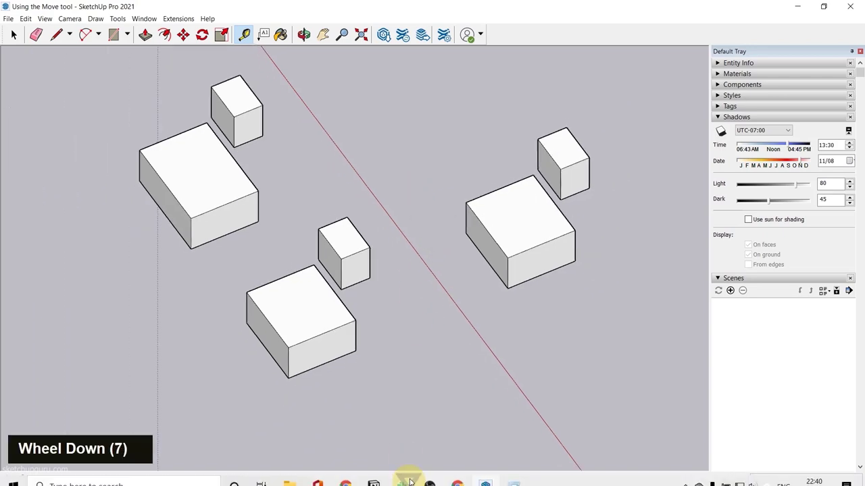
pyautogui.scroll(-4, 367, 370)
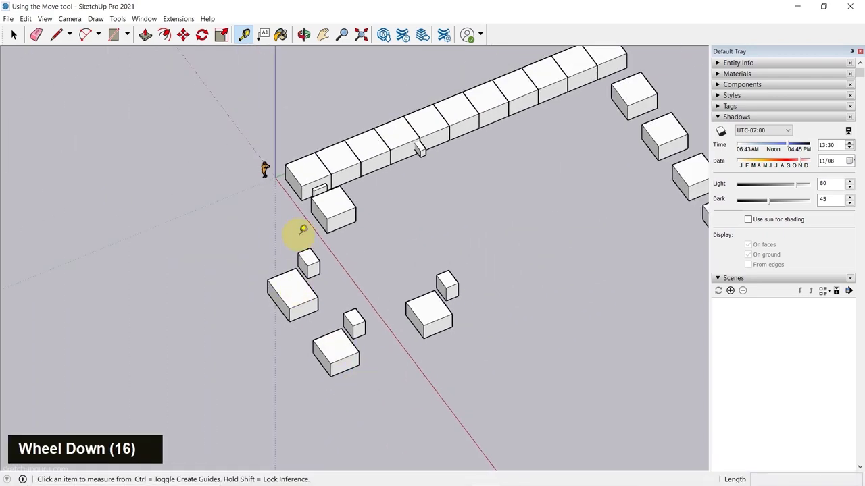
pyautogui.scroll(-5, 209, 247)
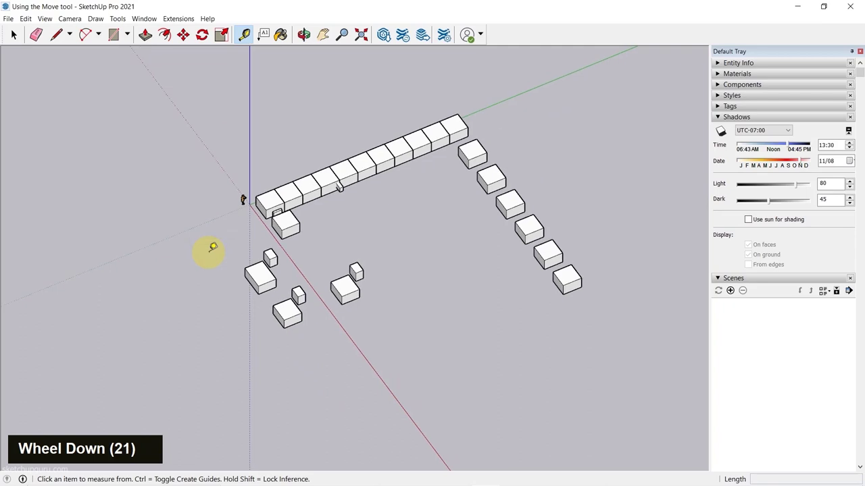
pyautogui.scroll(14, 276, 313)
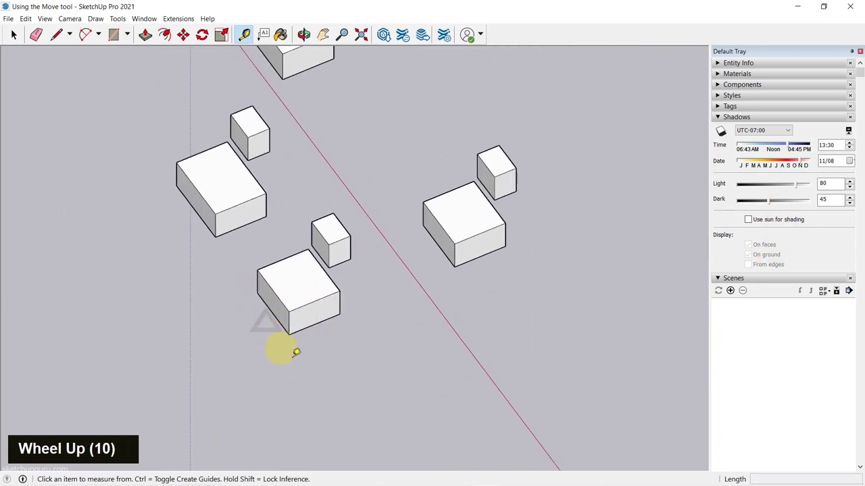
pyautogui.scroll(3, 297, 331)
pyautogui.scroll(1, 298, 331)
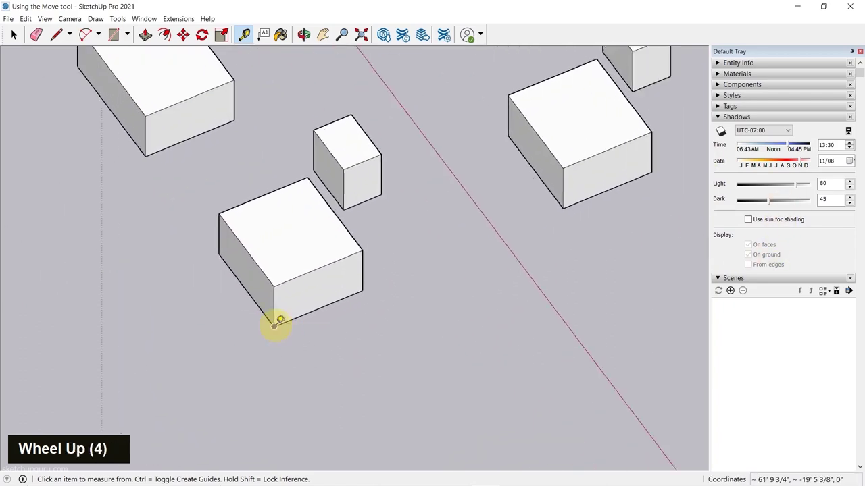
pyautogui.click(275, 327)
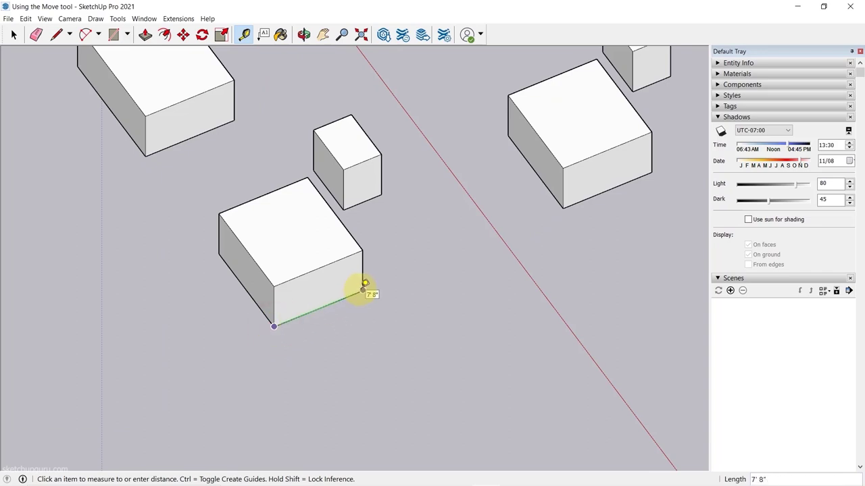
pyautogui.scroll(-1, 364, 284)
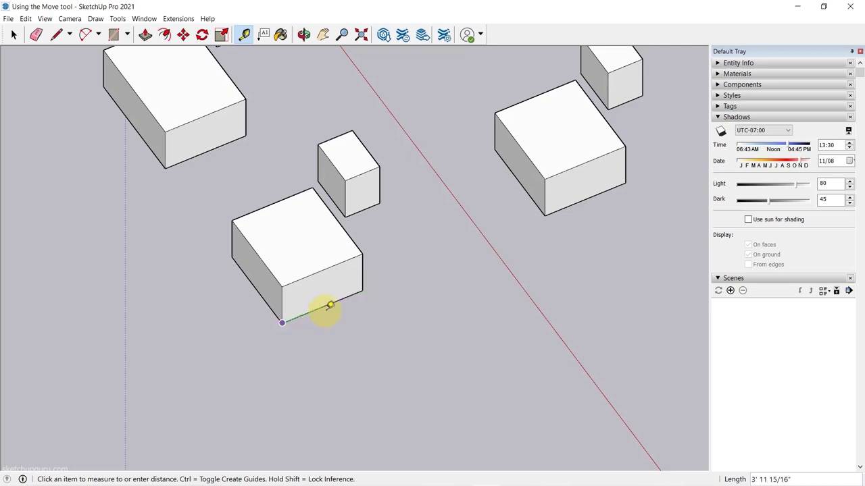
pyautogui.click(363, 291)
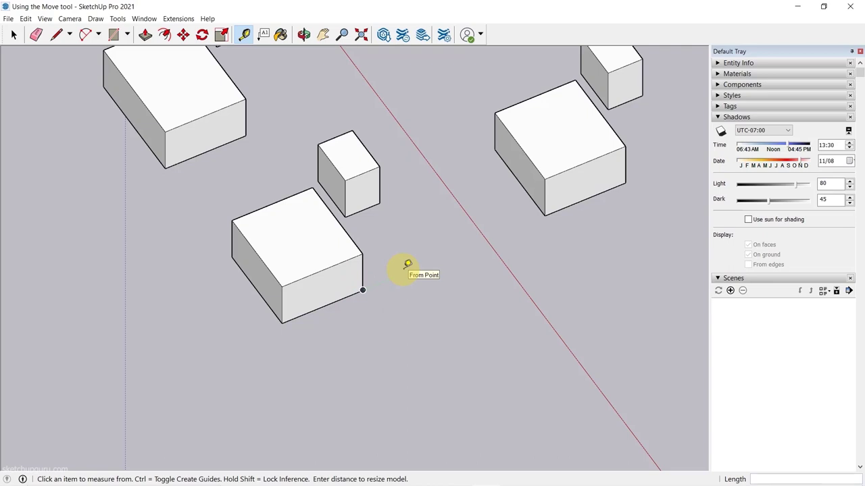
# Step: Set the measured edge's length to 15' and accept resizing the whole model
pyautogui.write("15'")
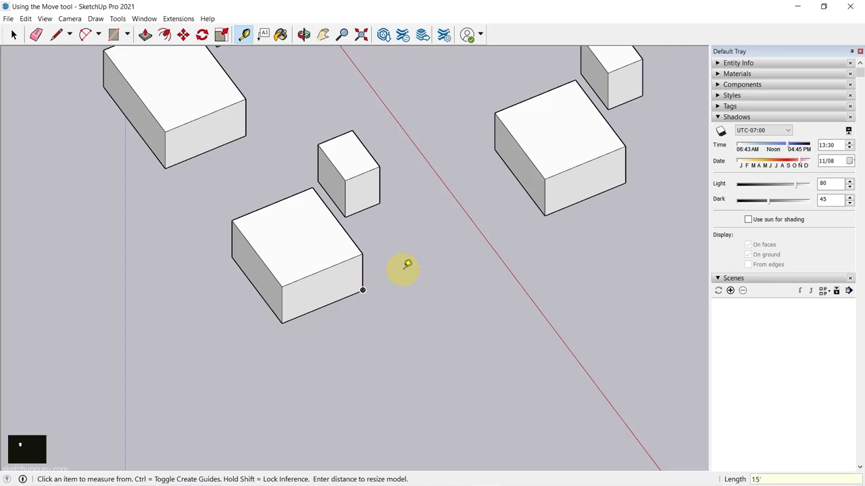
pyautogui.press('Return')
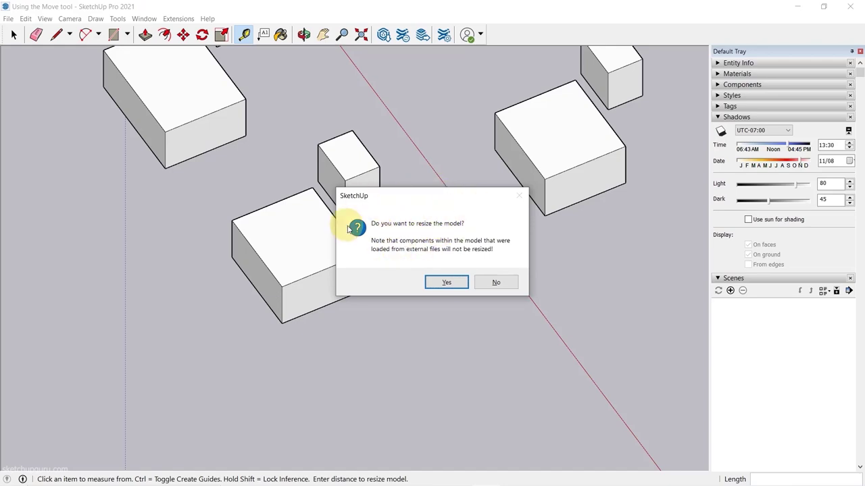
pyautogui.click(445, 280)
# Step: Remeasure the bottom front edge of the same box with the Tape Measure to check the scaled length
pyautogui.scroll(-20, 365, 317)
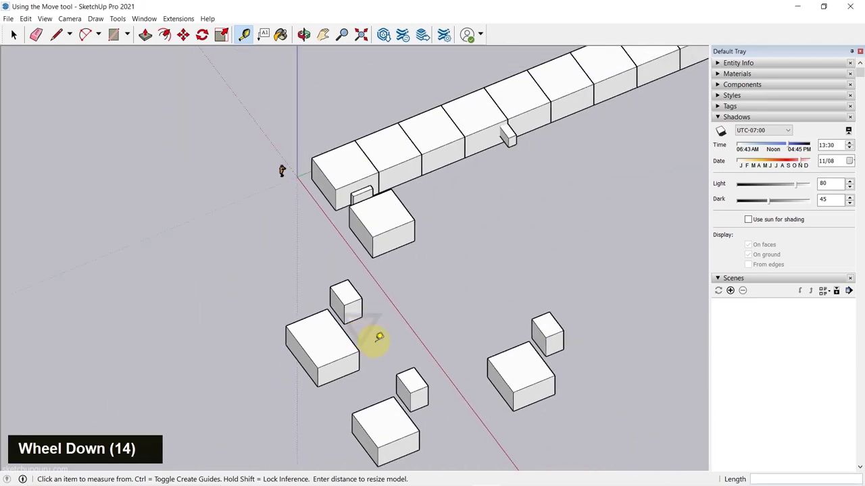
pyautogui.scroll(14, 365, 358)
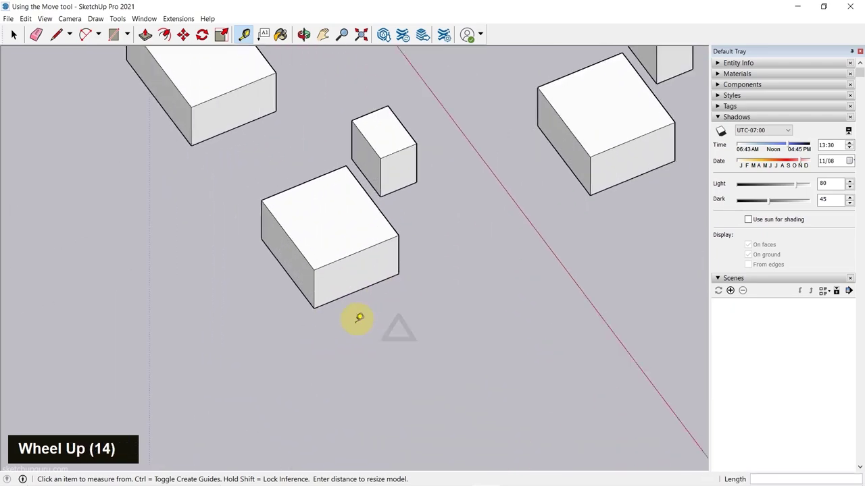
pyautogui.press('t')
pyautogui.click(398, 274)
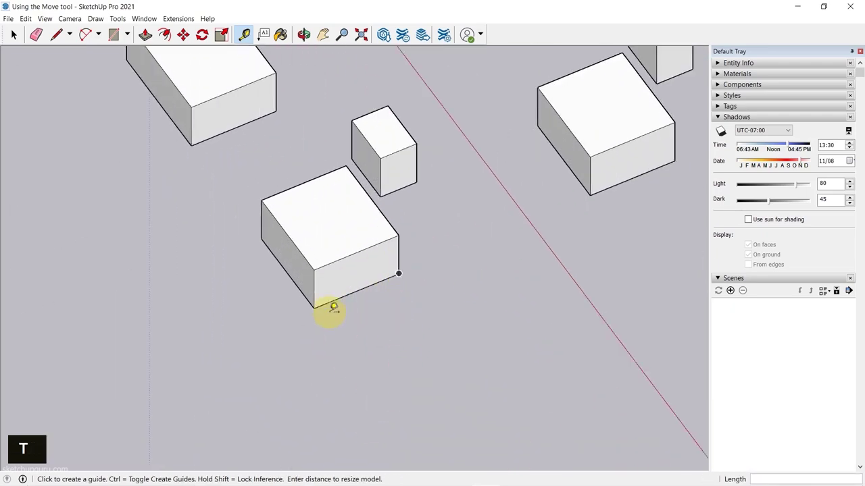
pyautogui.click(316, 307)
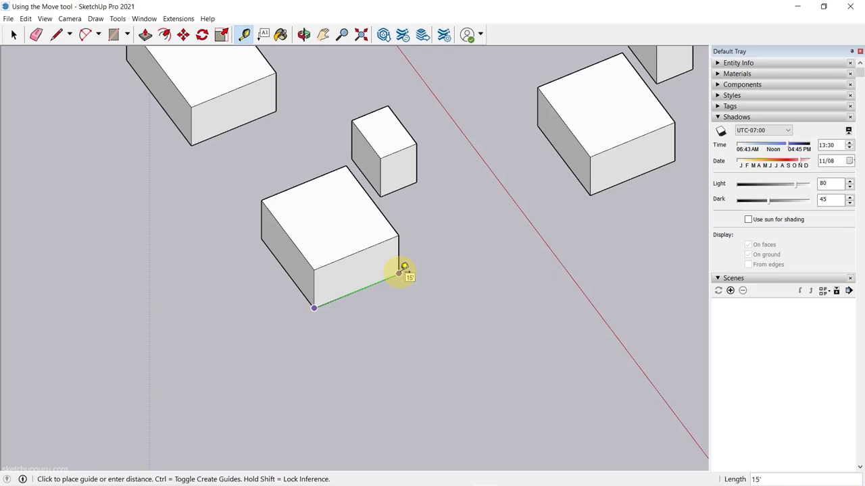
# Step: Leave the Tape Measure and undo the resizing of the whole model
pyautogui.press('space')
pyautogui.hotkey('ctrl', 'z')
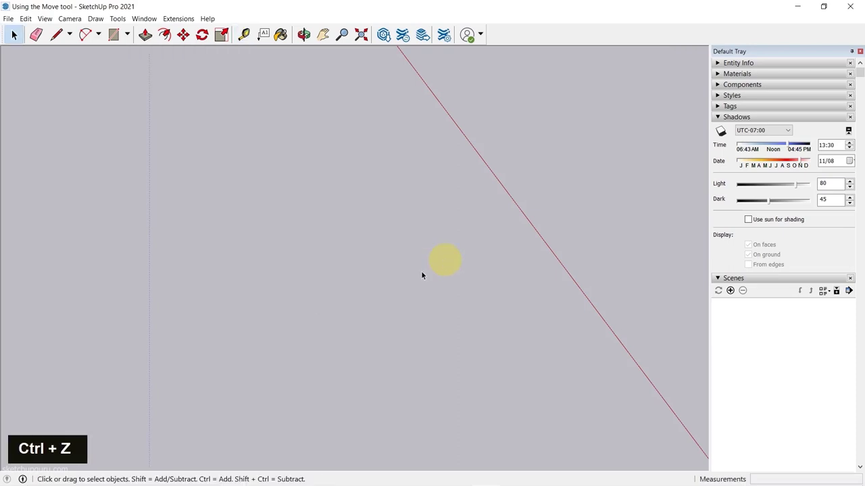
pyautogui.scroll(-9, 420, 273)
pyautogui.scroll(9, 286, 309)
pyautogui.scroll(-6, 296, 451)
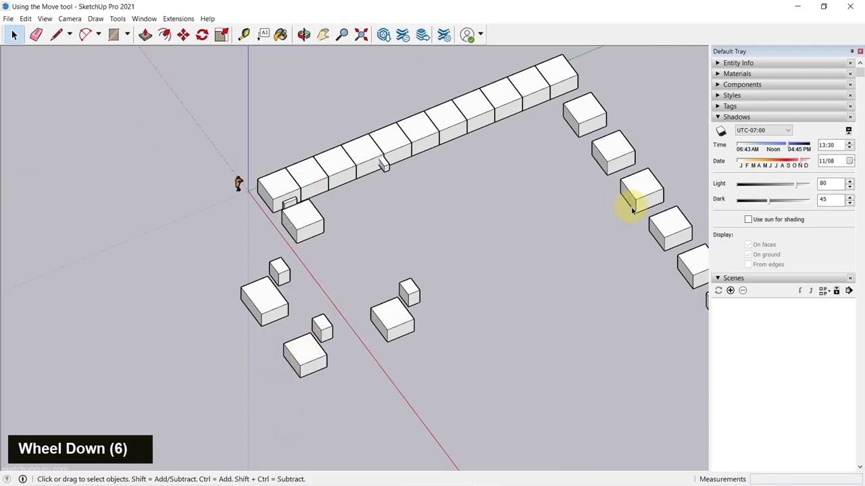
# Step: Open the nearest two-box group for editing and select all the geometry inside it
pyautogui.scroll(3, 308, 372)
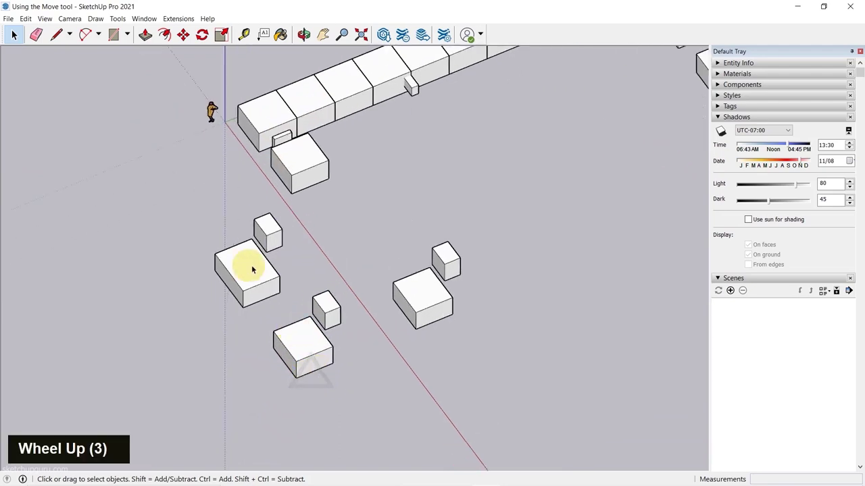
pyautogui.doubleClick(314, 346)
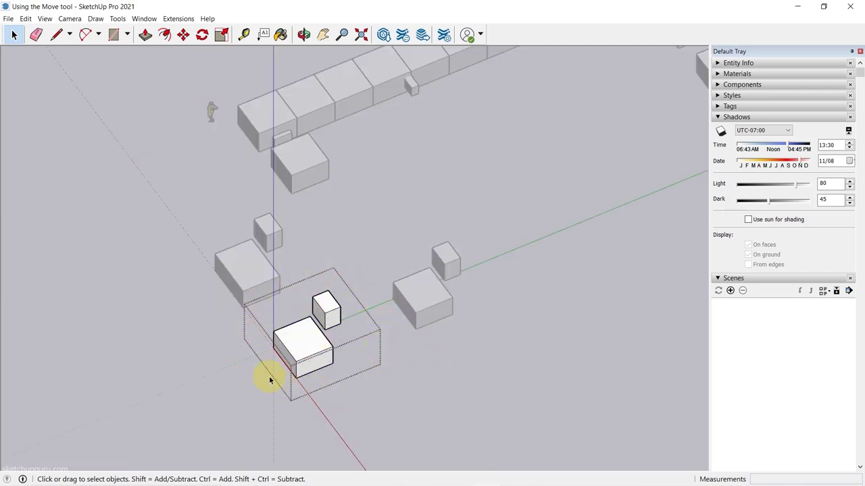
pyautogui.scroll(4, 303, 366)
pyautogui.moveTo(209, 225); pyautogui.dragTo(400, 418)
pyautogui.scroll(2, 321, 354)
# Step: Measure the larger box's front height without guides, set that length to 2', and accept resizing the active group
pyautogui.press('t')
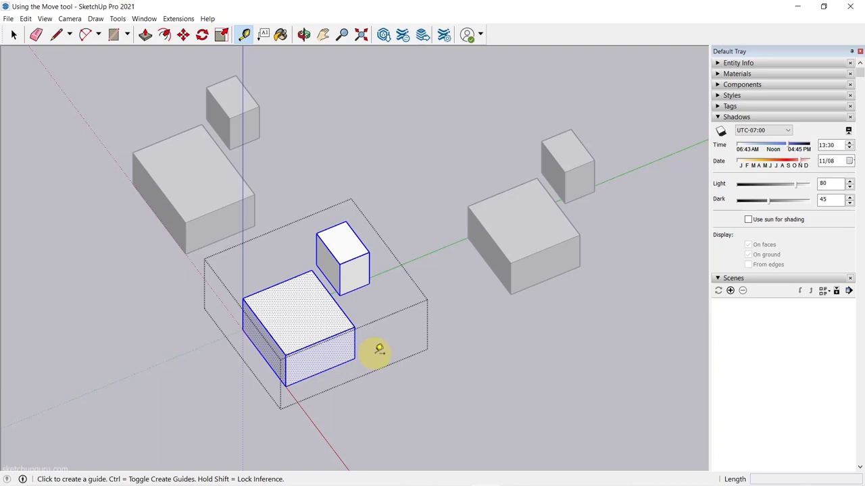
pyautogui.press('ctrl')
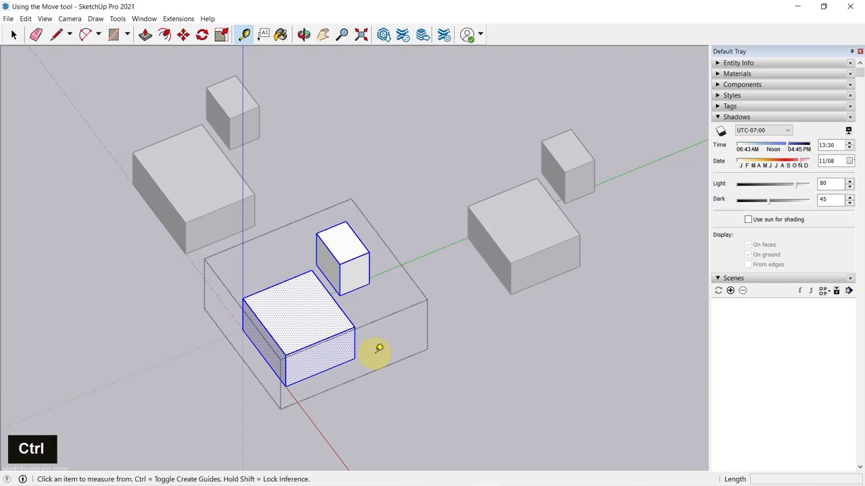
pyautogui.click(320, 372)
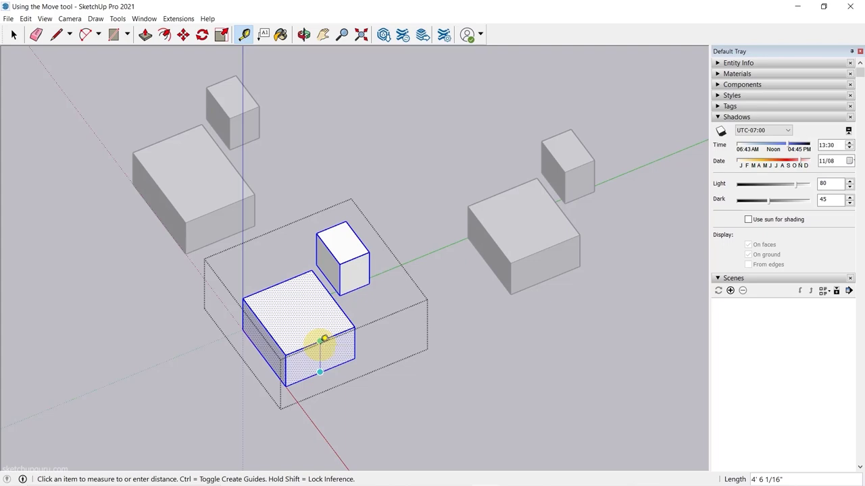
pyautogui.click(325, 339)
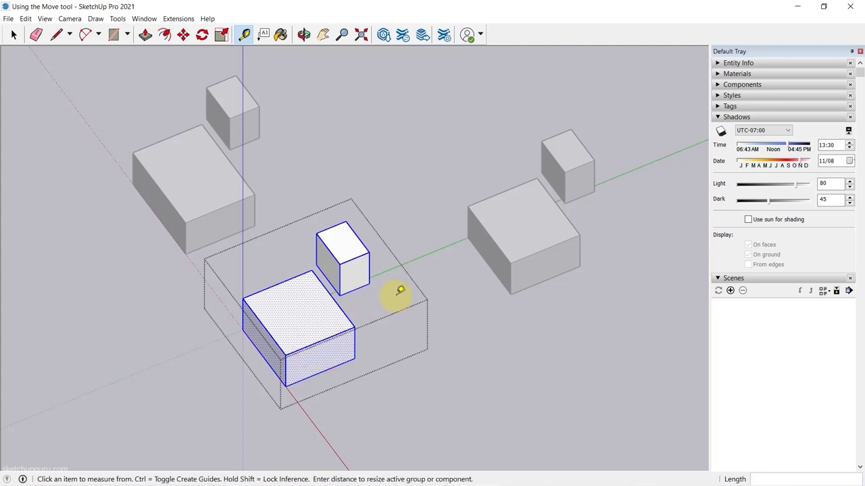
pyautogui.write('2')
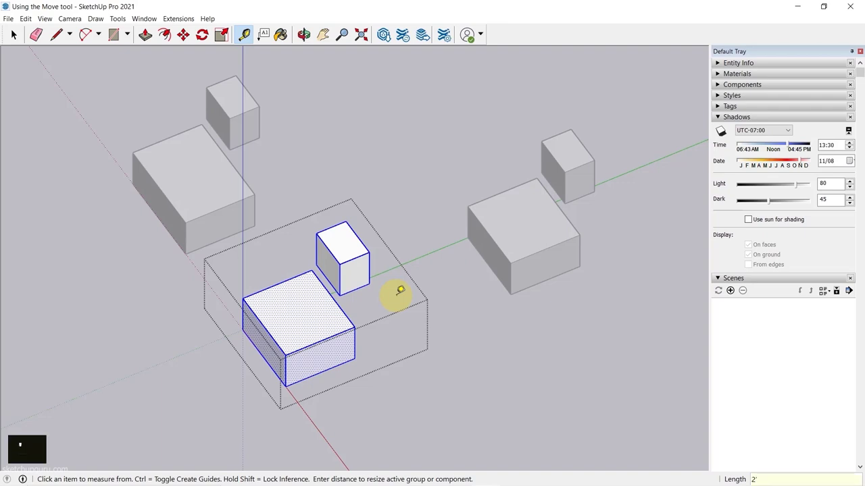
pyautogui.write("'")
pyautogui.press('Return')
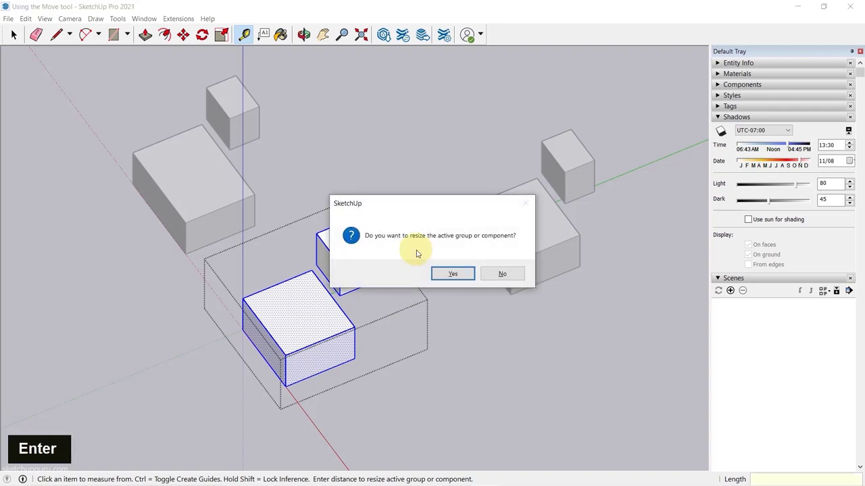
pyautogui.click(451, 275)
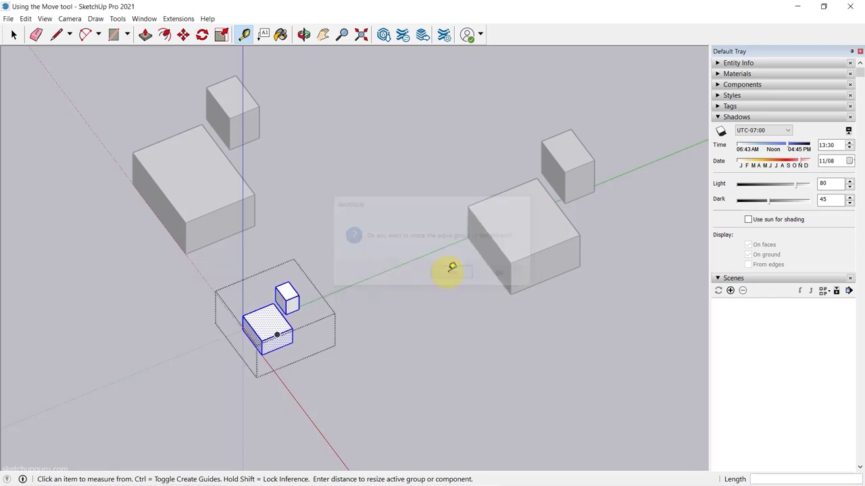
# Step: Close the resized group and measure the height of its larger box with the Tape Measure
pyautogui.click(19, 37)
pyautogui.click(20, 36)
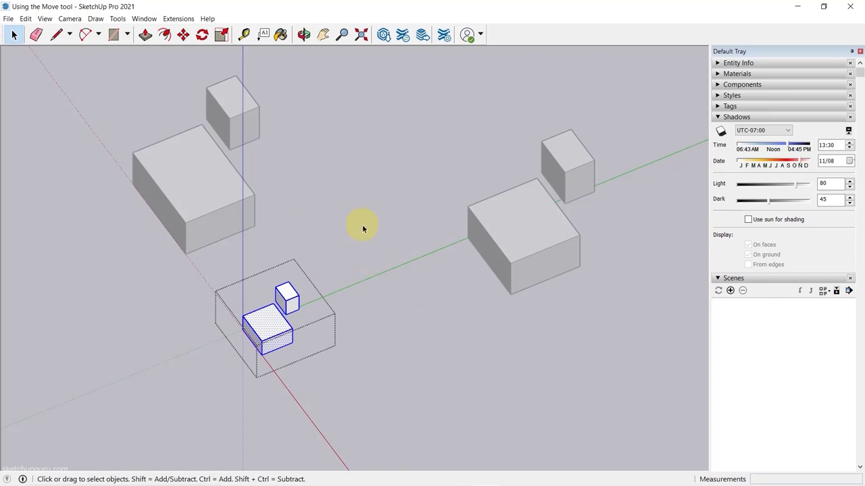
pyautogui.click(394, 128)
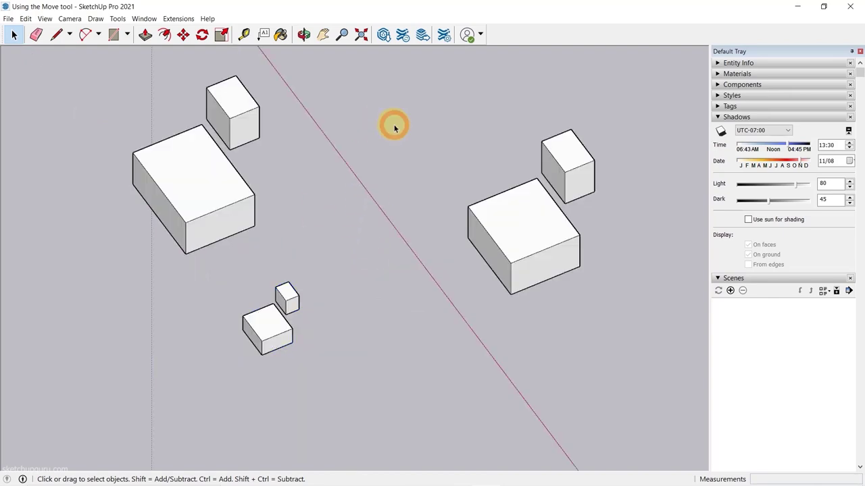
pyautogui.scroll(4, 271, 365)
pyautogui.press('t')
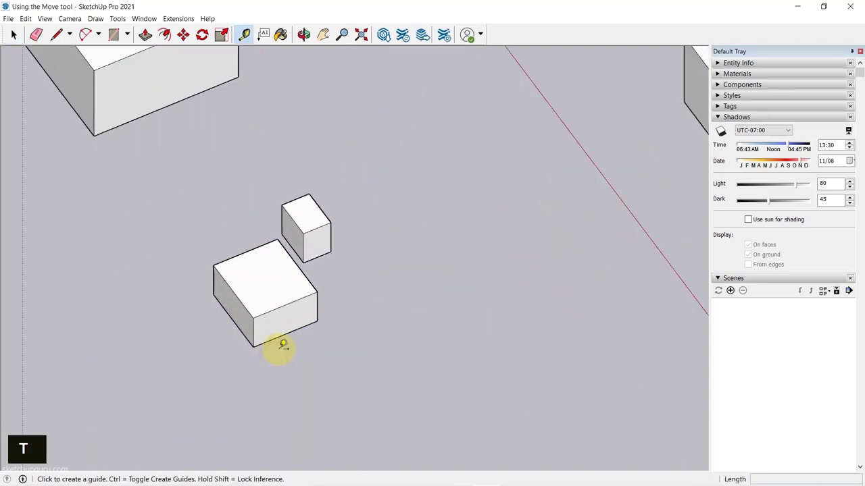
pyautogui.click(285, 334)
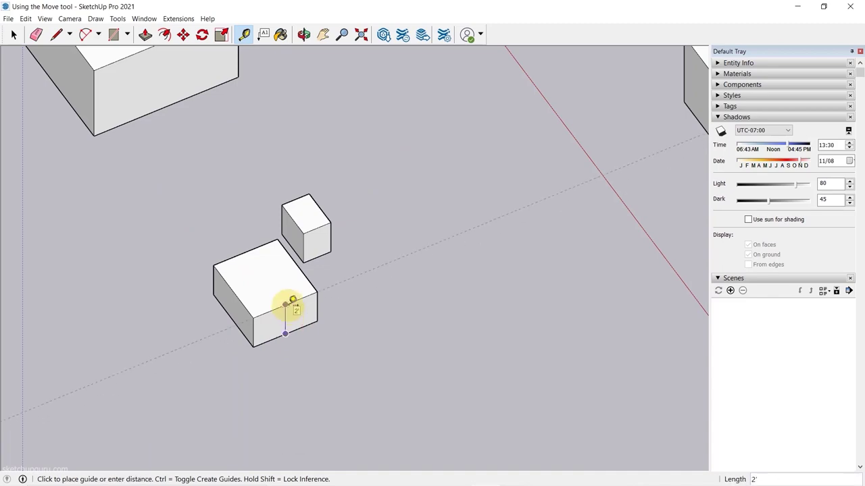
pyautogui.press('space')
# Step: Place a guide about 2' 5" above the neighbouring larger box's bottom front edge and a guide point off its front corner
pyautogui.scroll(-9, 305, 392)
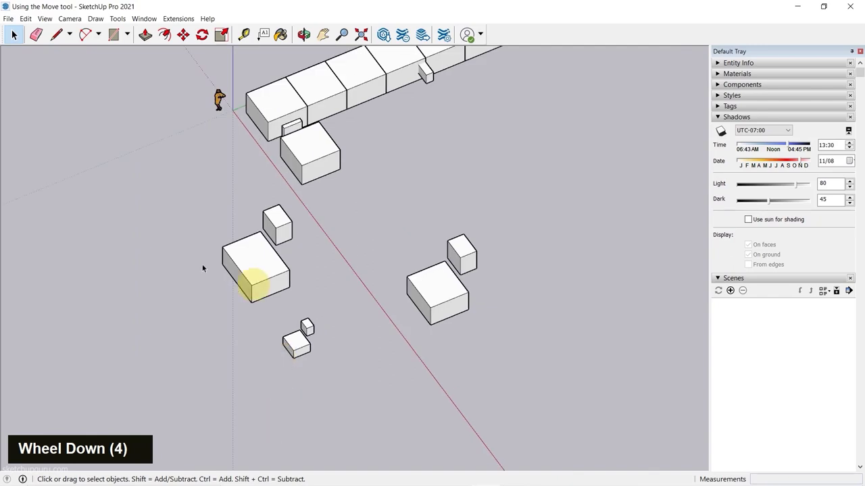
pyautogui.scroll(6, 266, 264)
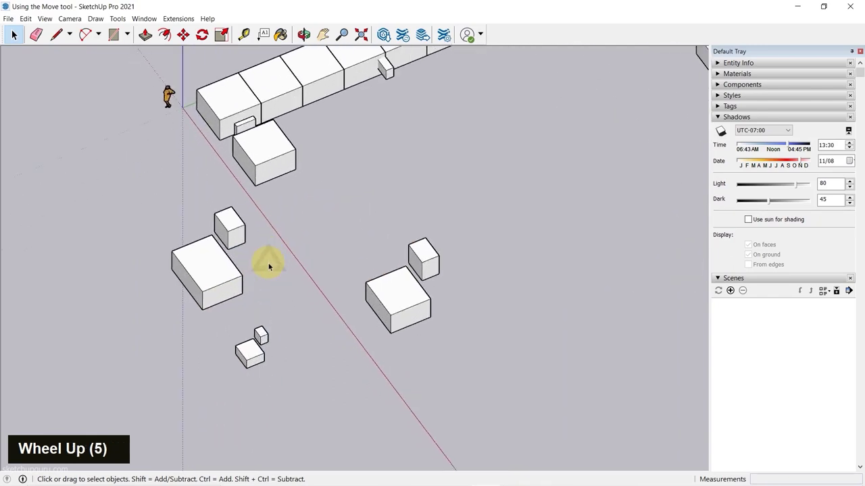
pyautogui.scroll(3, 343, 292)
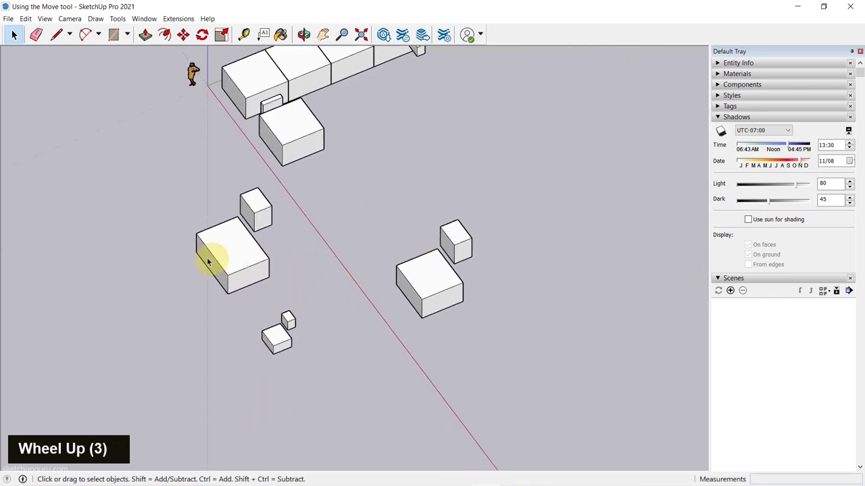
pyautogui.scroll(4, 200, 270)
pyautogui.press('t')
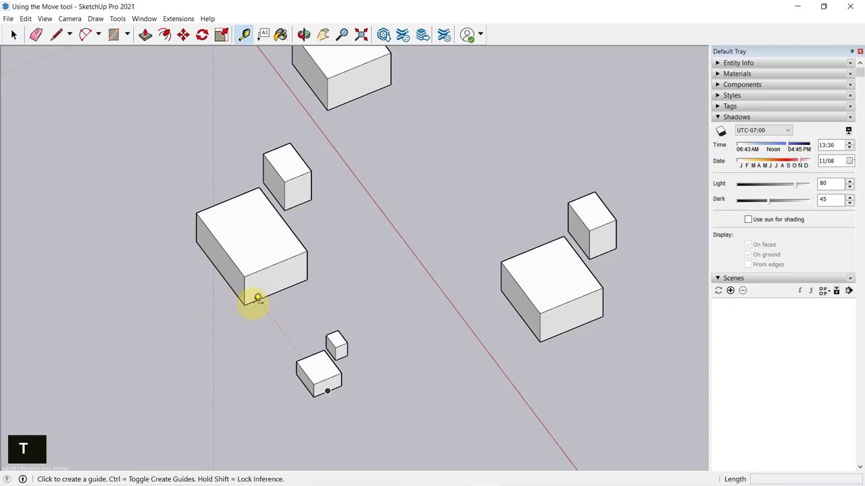
pyautogui.click(245, 304)
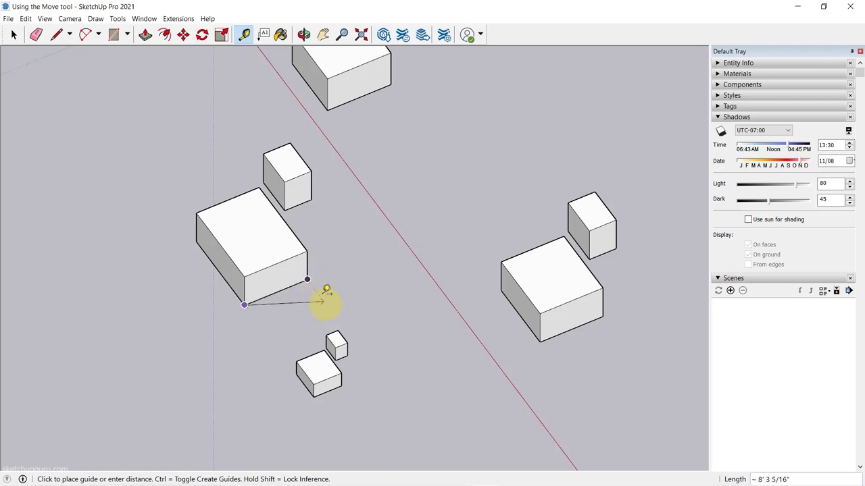
pyautogui.scroll(2, 325, 292)
pyautogui.hotkey('ctrl', 'z')
pyautogui.click(265, 291)
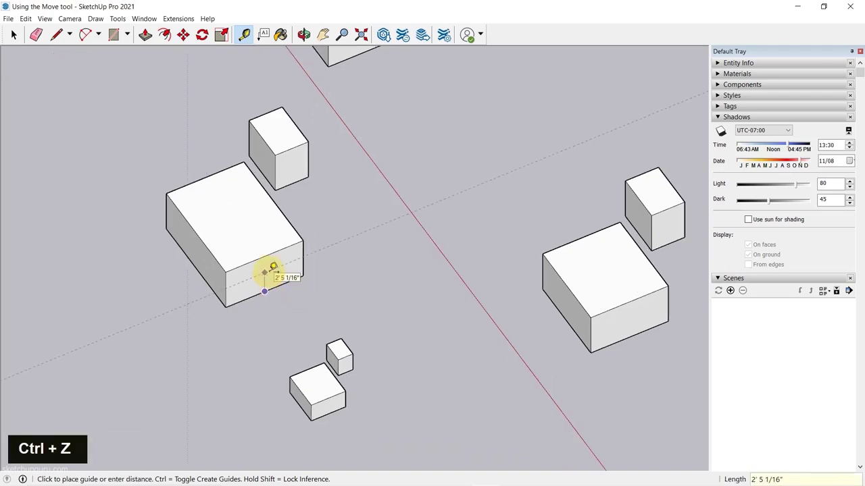
pyautogui.click(268, 271)
pyautogui.click(304, 276)
pyautogui.click(321, 296)
# Step: Remeasure the larger box's height inside the small group without guides, enter a longer length in feet, and accept resizing the active group
pyautogui.scroll(-2, 326, 292)
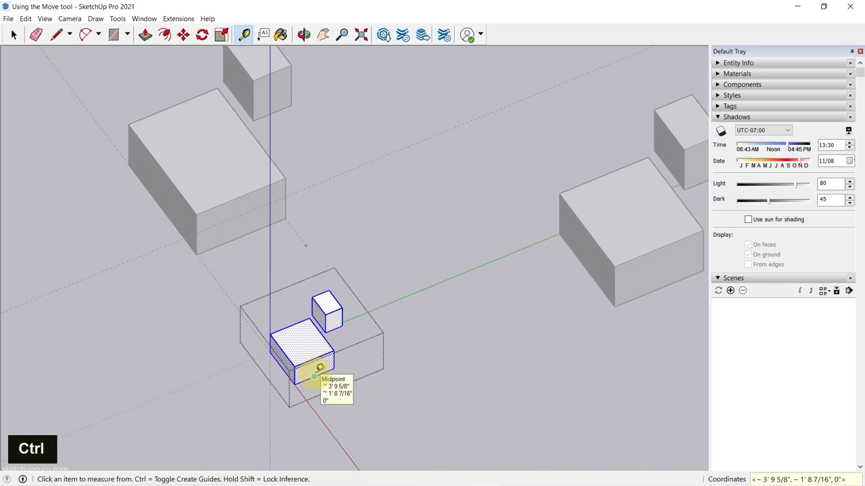
pyautogui.click(315, 375)
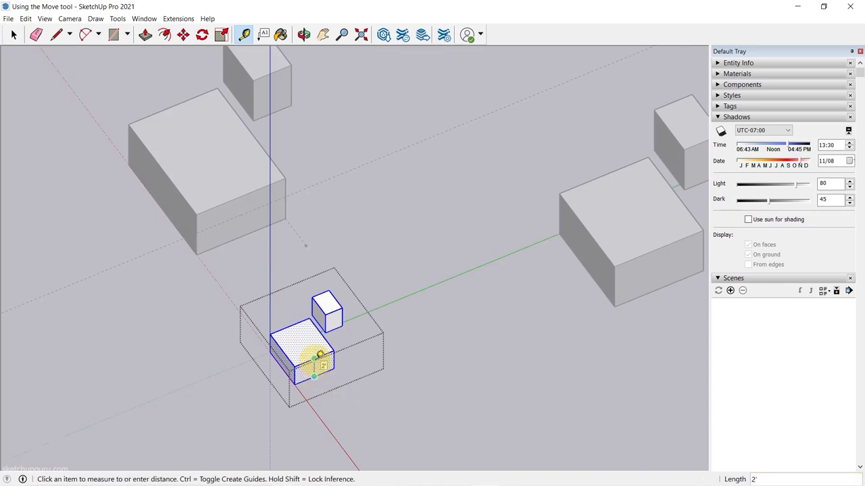
pyautogui.click(318, 355)
pyautogui.press('Return')
pyautogui.click(460, 276)
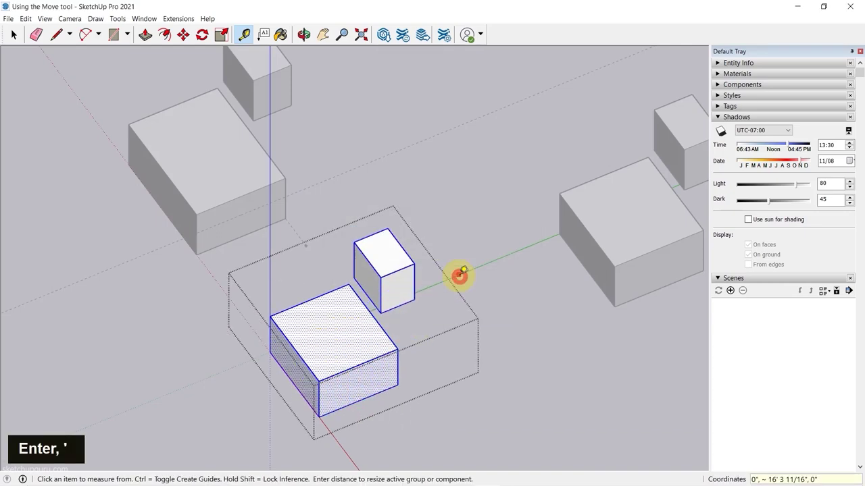
pyautogui.press('space')
pyautogui.scroll(-8, 247, 318)
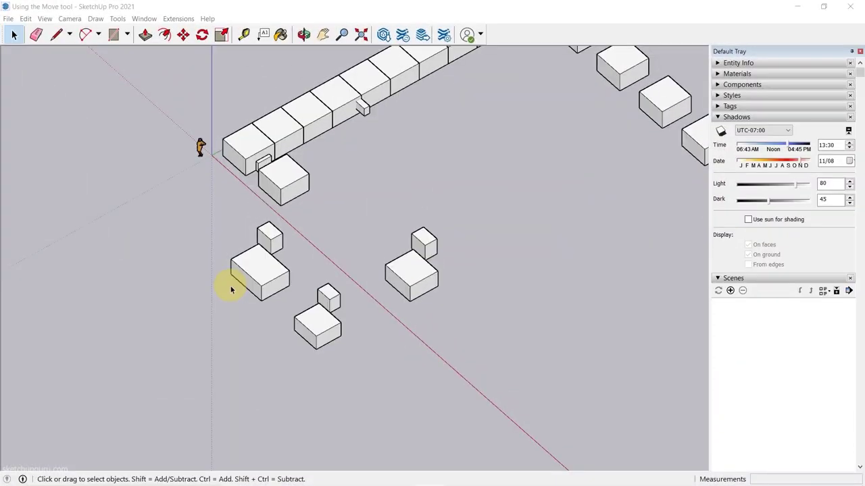
pyautogui.scroll(-7, 193, 287)
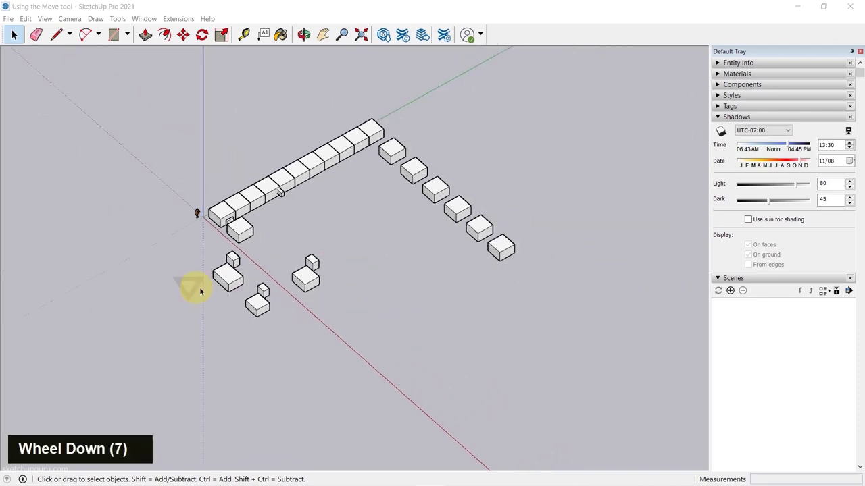
pyautogui.scroll(4, 371, 141)
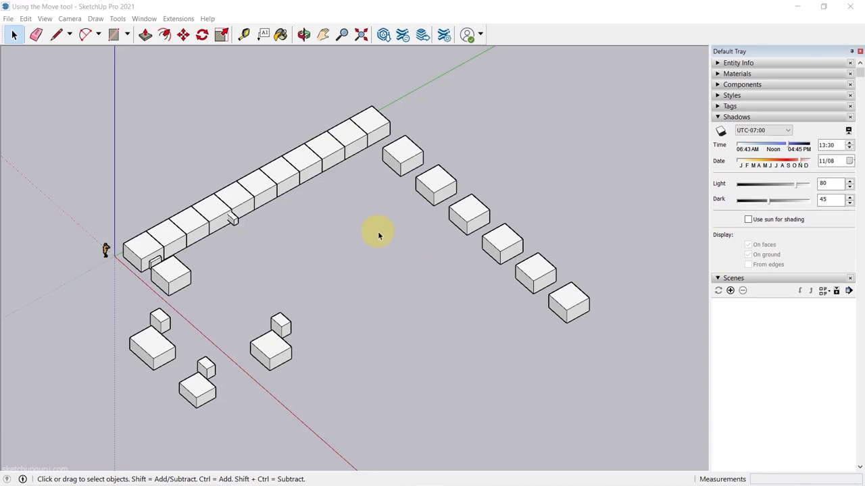
pyautogui.doubleClick(408, 227)
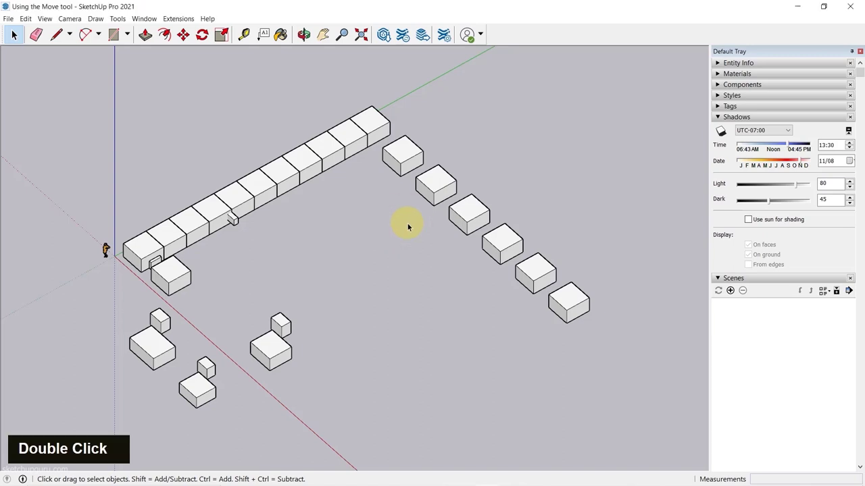
# Step: Rotate the second box of the spaced row by about 59.5° around a ground point in the open area beside the row
pyautogui.press('q')
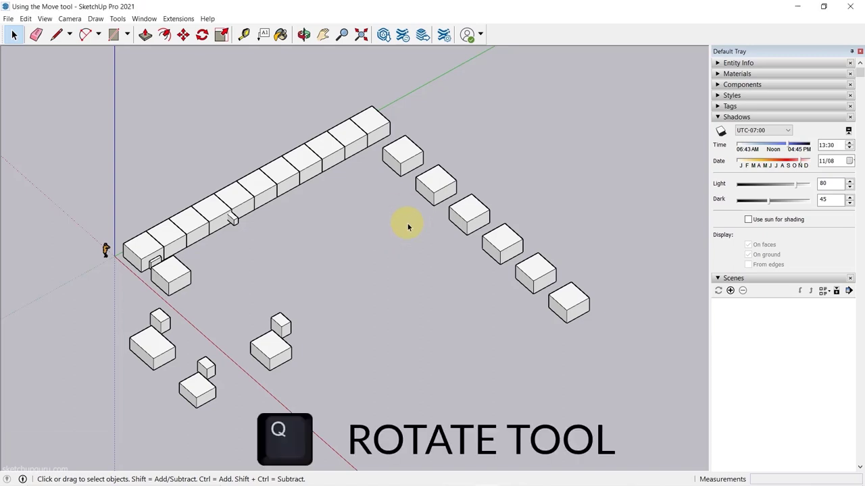
pyautogui.press('q')
pyautogui.scroll(2, 379, 216)
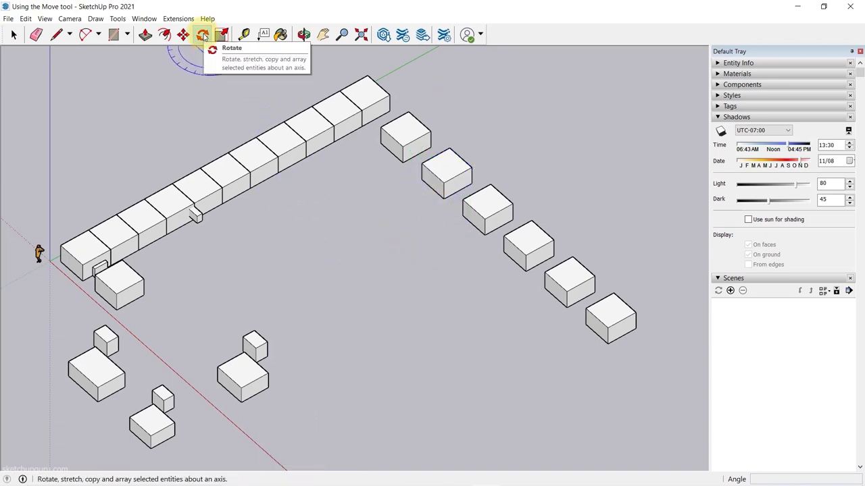
pyautogui.press('space')
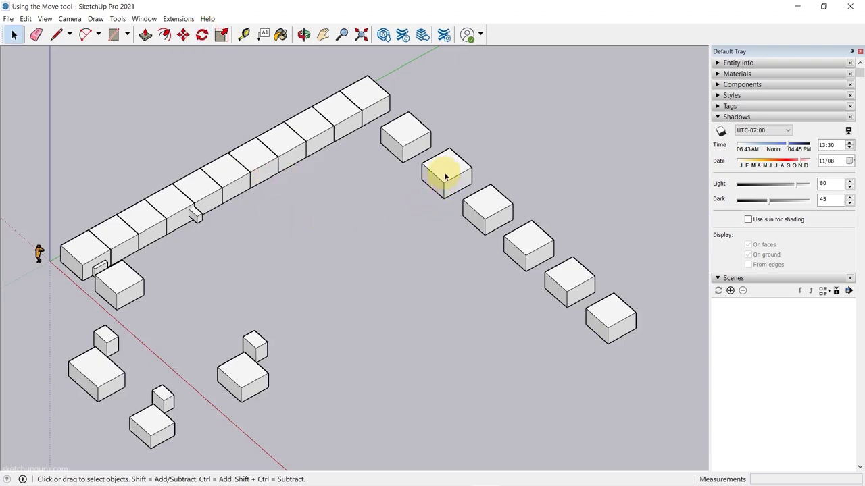
pyautogui.press('q')
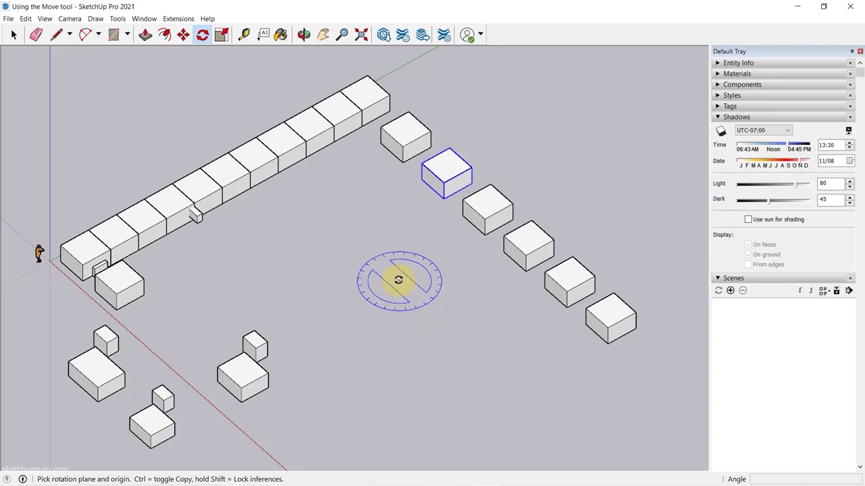
pyautogui.click(398, 281)
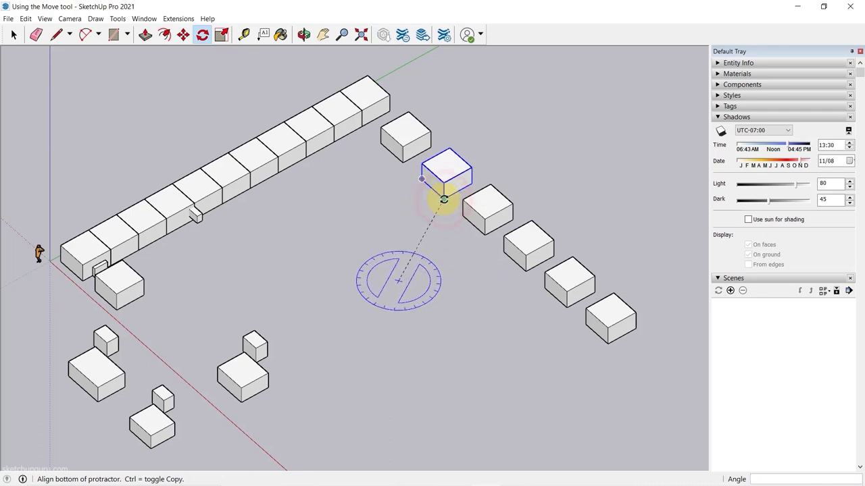
pyautogui.click(444, 198)
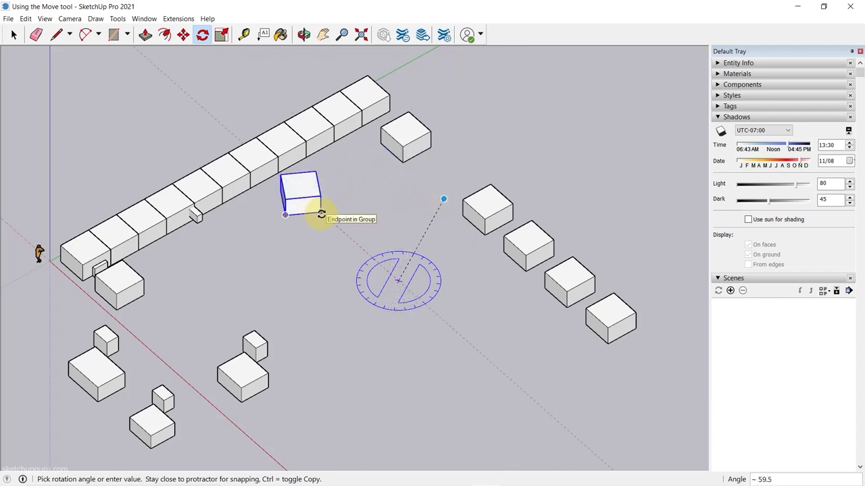
pyautogui.click(321, 215)
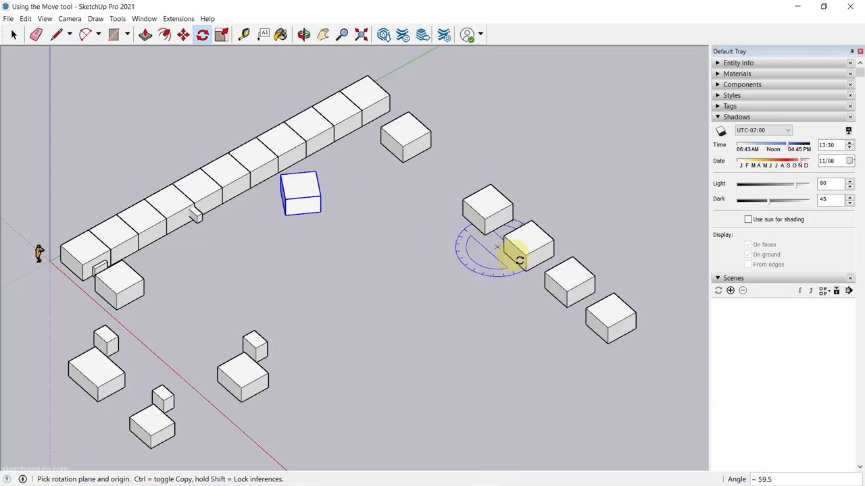
# Step: Rotate a copy of the angled box by 90° around a ground point in the open area between the rows
pyautogui.moveTo(520, 260); pyautogui.dragTo(419, 293, button='middle')
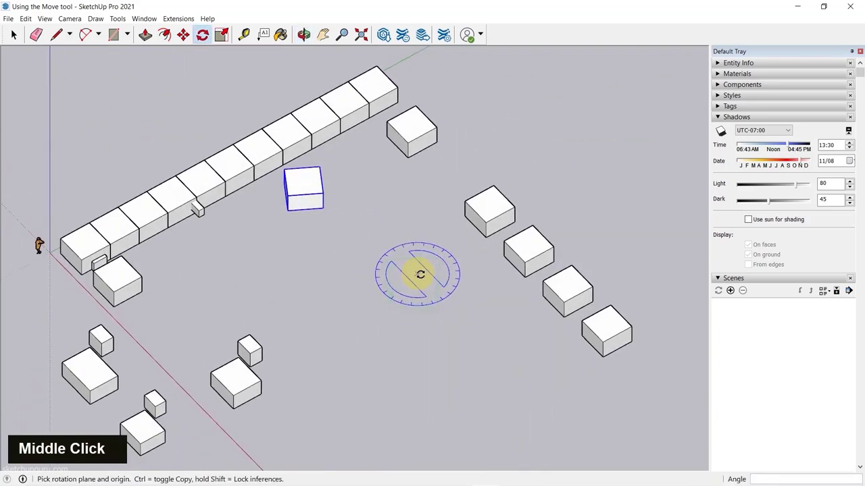
pyautogui.middleClick(387, 264)
pyautogui.scroll(-2, 331, 246)
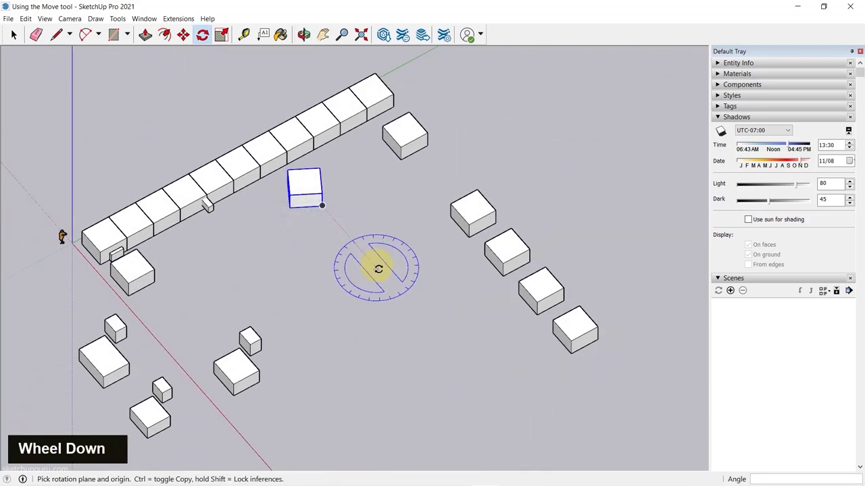
pyautogui.moveTo(382, 272); pyautogui.dragTo(345, 205)
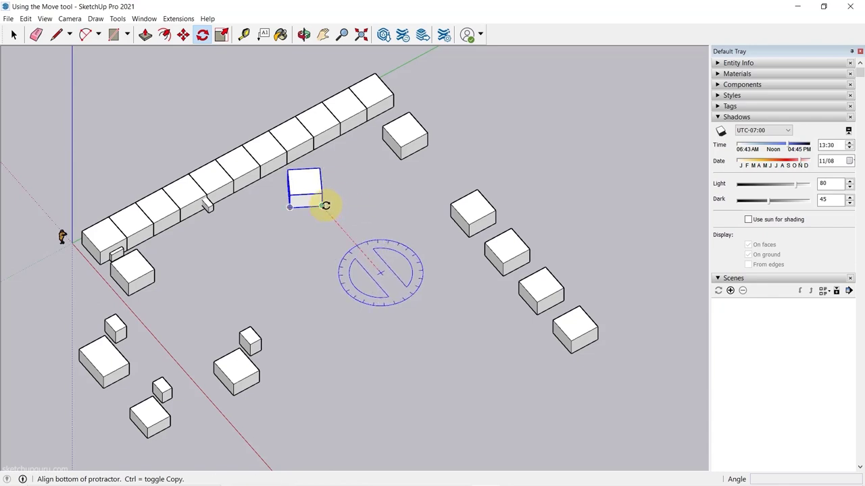
pyautogui.click(322, 203)
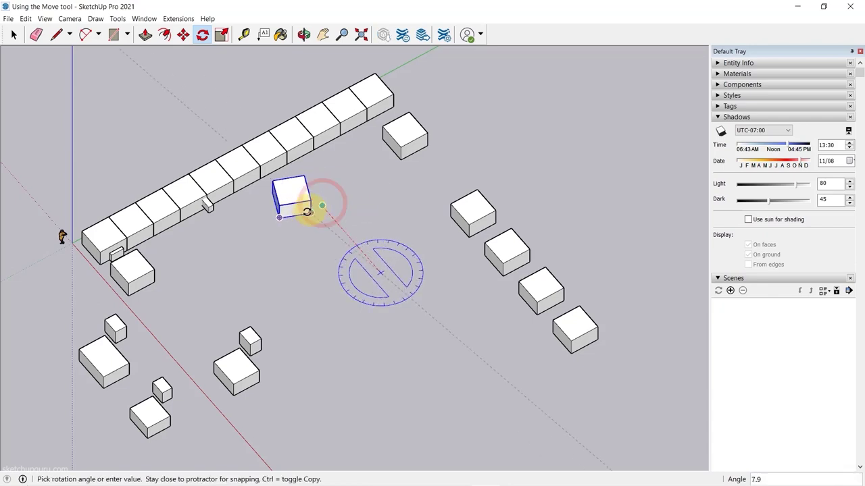
pyautogui.press('ctrl')
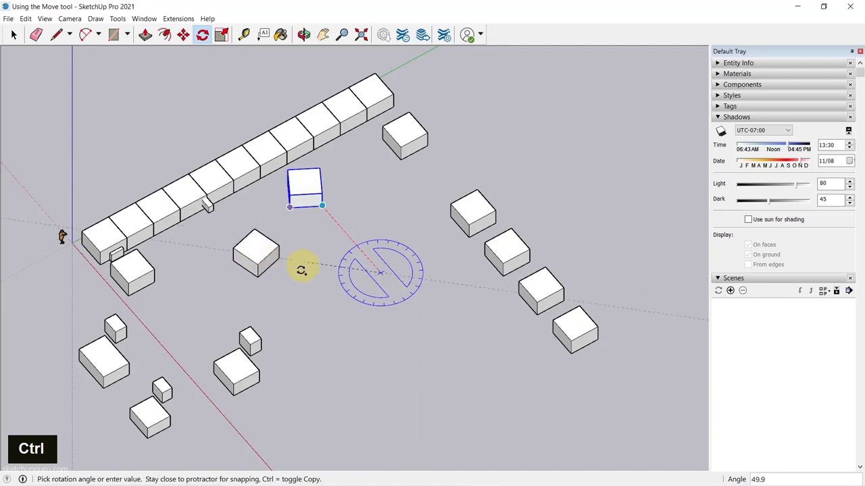
pyautogui.click(296, 324)
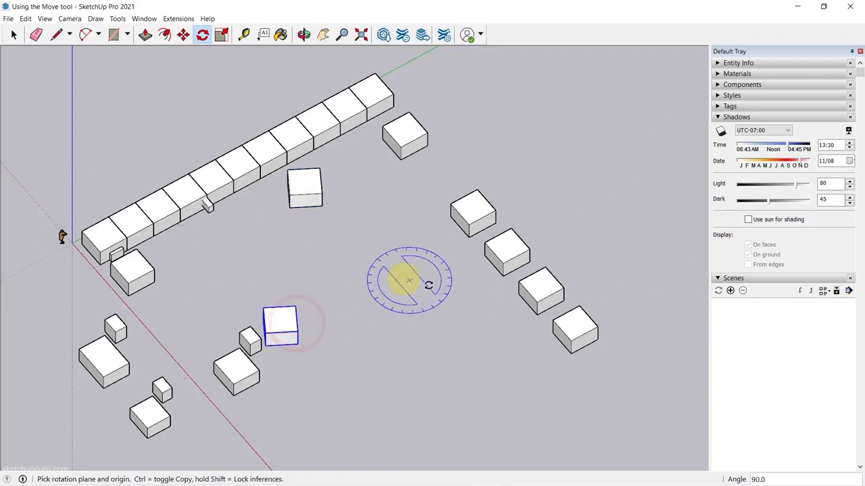
# Step: Select the end box of the spaced four-box row, the one farthest from the long continuous row
pyautogui.moveTo(399, 280); pyautogui.dragTo(357, 332, button='middle')
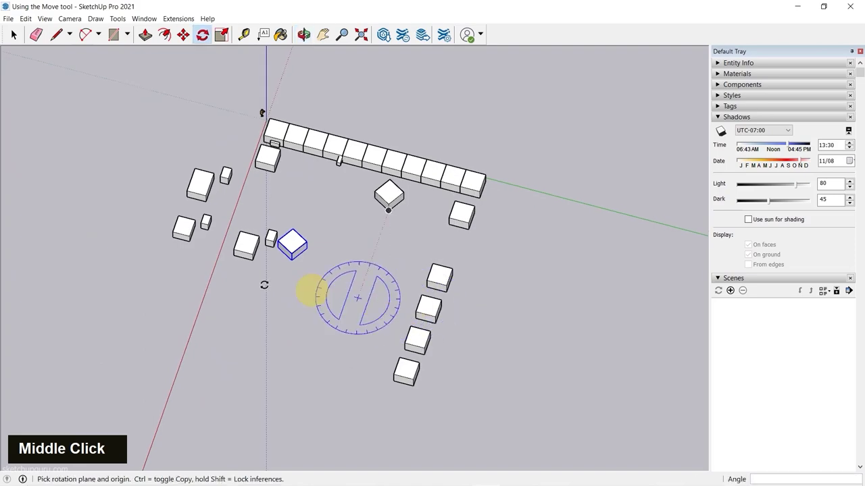
pyautogui.moveTo(308, 290); pyautogui.dragTo(378, 304, button='middle')
pyautogui.moveTo(421, 248); pyautogui.dragTo(340, 332, button='middle')
pyautogui.scroll(2, 305, 342)
pyautogui.press('space')
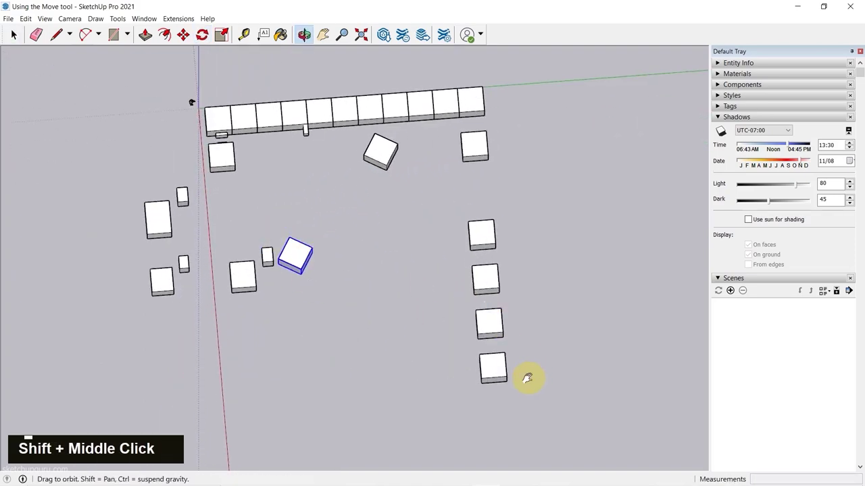
pyautogui.keyDown('shift'); pyautogui.moveTo(525, 378); pyautogui.dragTo(415, 245, button='middle'); pyautogui.keyUp('shift')
pyautogui.click(415, 245)
pyautogui.scroll(-4, 433, 330)
pyautogui.scroll(4, 436, 318)
pyautogui.press('q')
pyautogui.moveTo(441, 302); pyautogui.dragTo(423, 206, button='middle')
pyautogui.press('space')
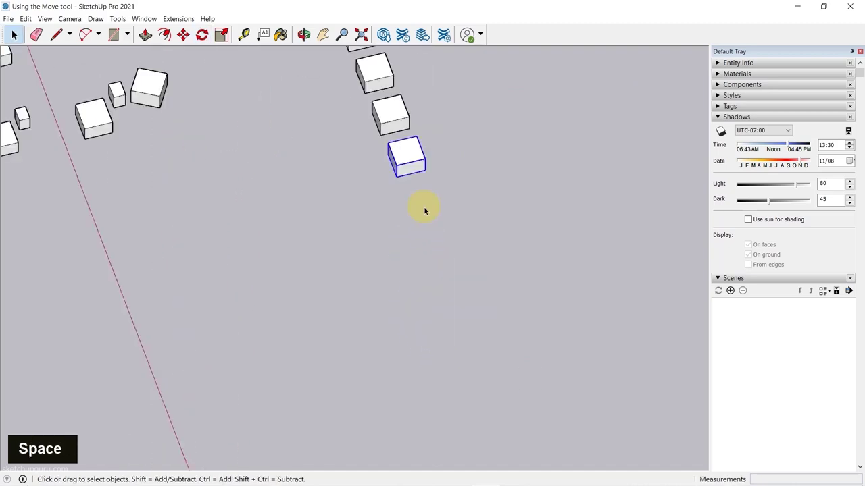
# Step: Draw a 30' line outward along the red axis from the middle of the end box's bottom front edge
pyautogui.press('l')
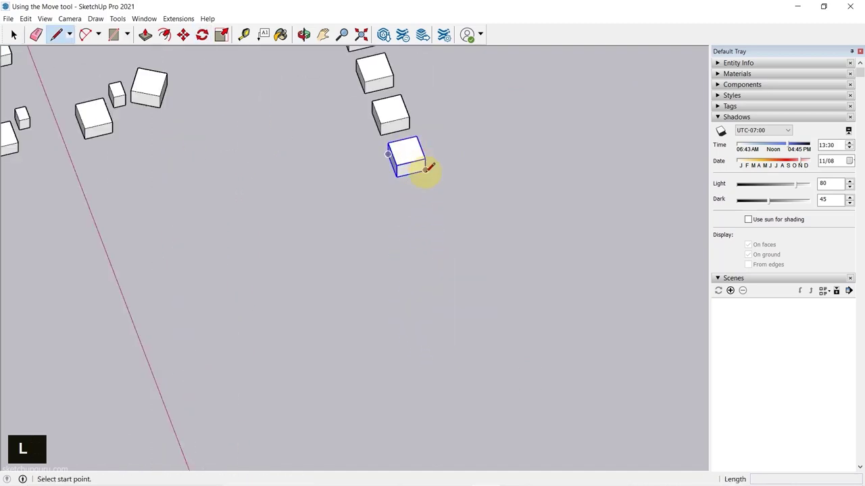
pyautogui.scroll(3, 421, 169)
pyautogui.click(405, 173)
pyautogui.scroll(-6, 406, 169)
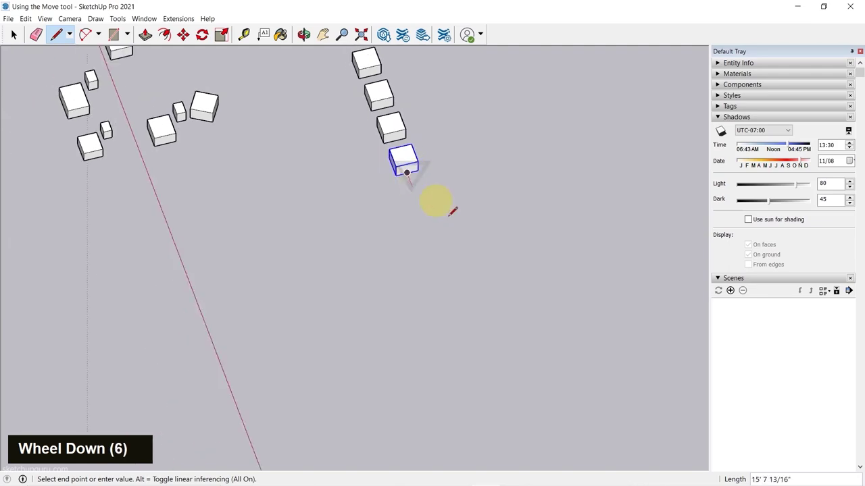
pyautogui.moveTo(445, 258); pyautogui.dragTo(467, 315, button='middle')
pyautogui.scroll(-1, 469, 276)
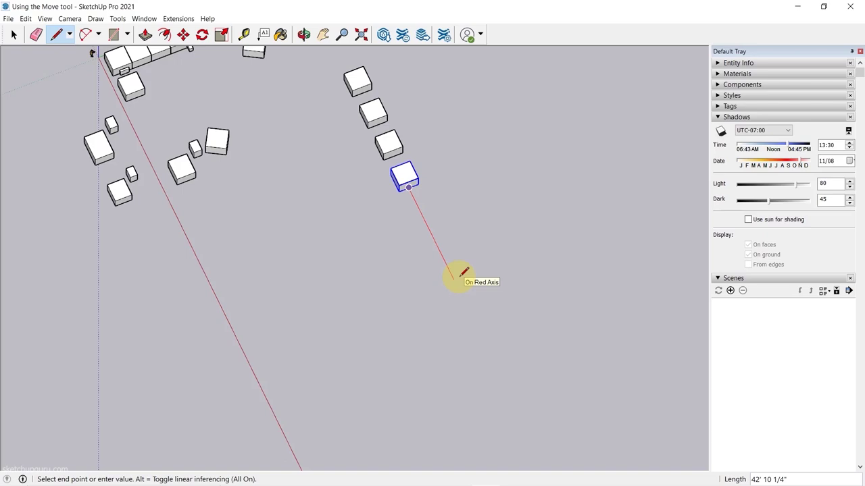
pyautogui.write('30')
pyautogui.press('Return')
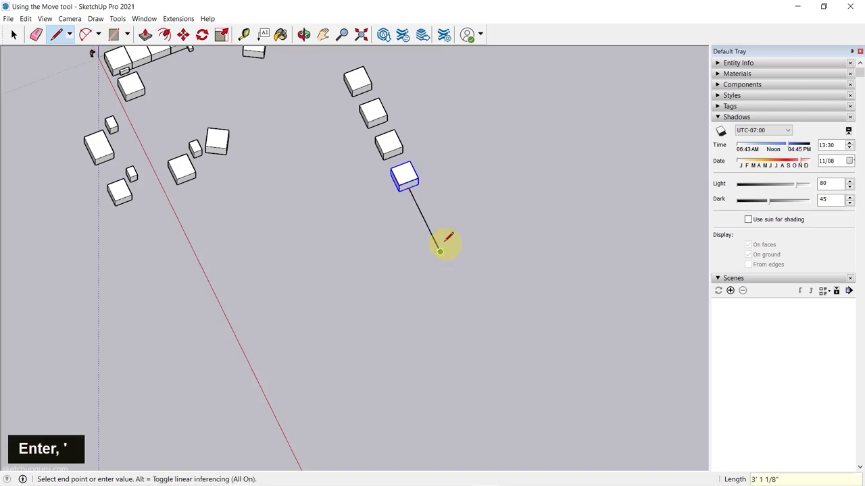
# Step: Rotate a copy of the end box by 15° around the far end of the 30' line
pyautogui.press('space')
pyautogui.scroll(4, 448, 205)
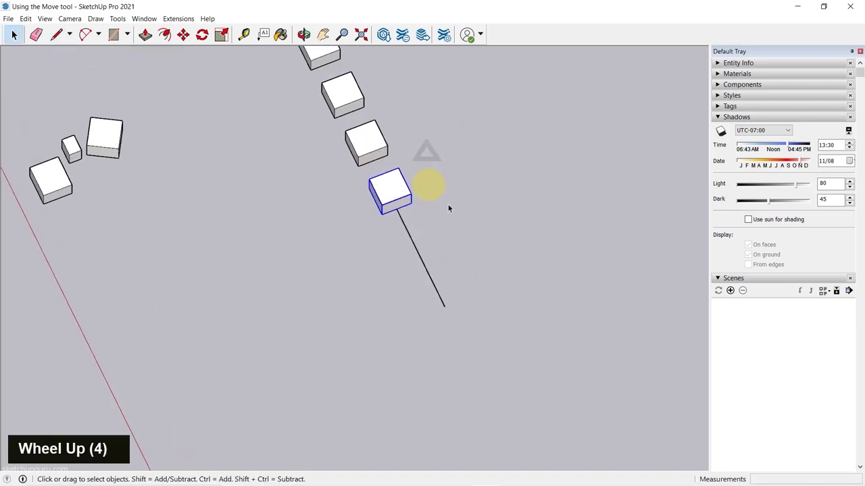
pyautogui.press('q')
pyautogui.scroll(-3, 506, 183)
pyautogui.scroll(3, 503, 196)
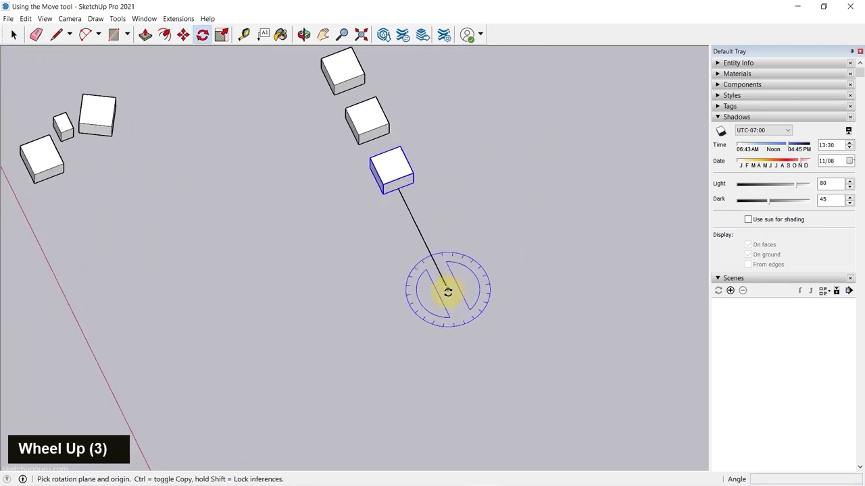
pyautogui.click(447, 291)
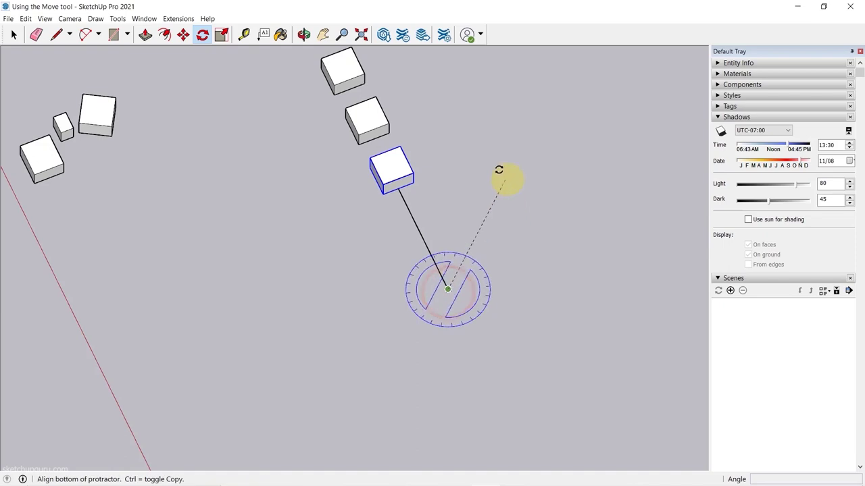
pyautogui.click(400, 191)
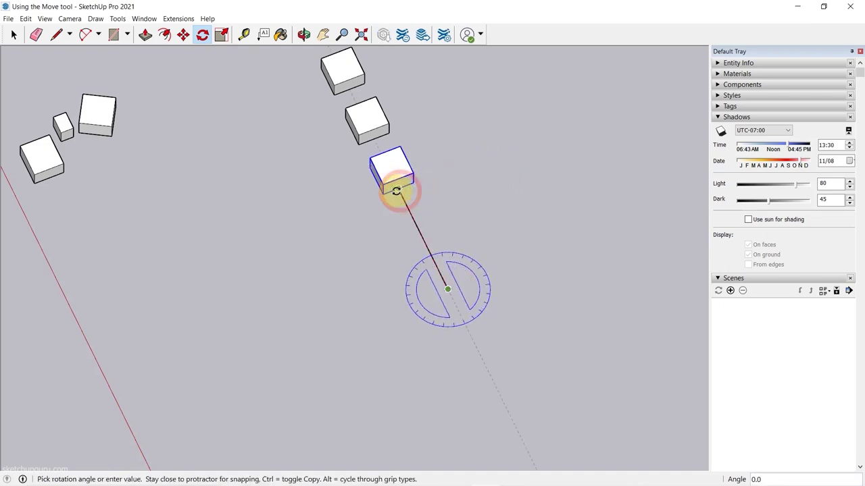
pyautogui.press('ctrl')
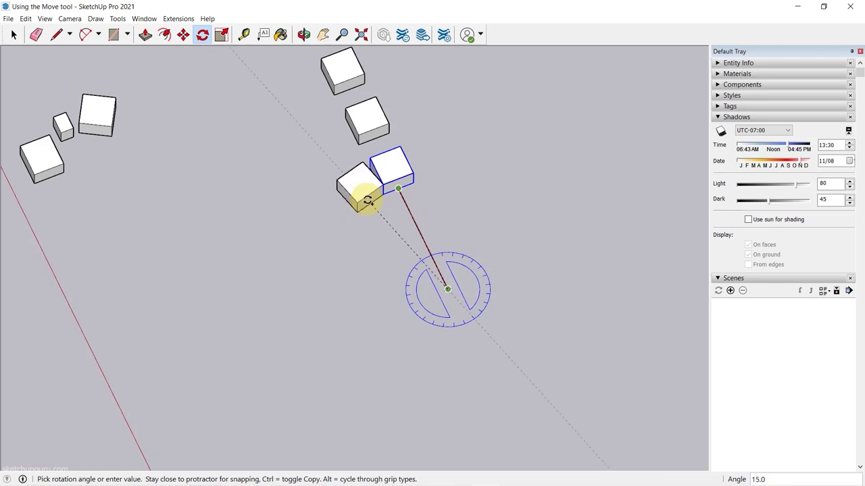
pyautogui.click(373, 200)
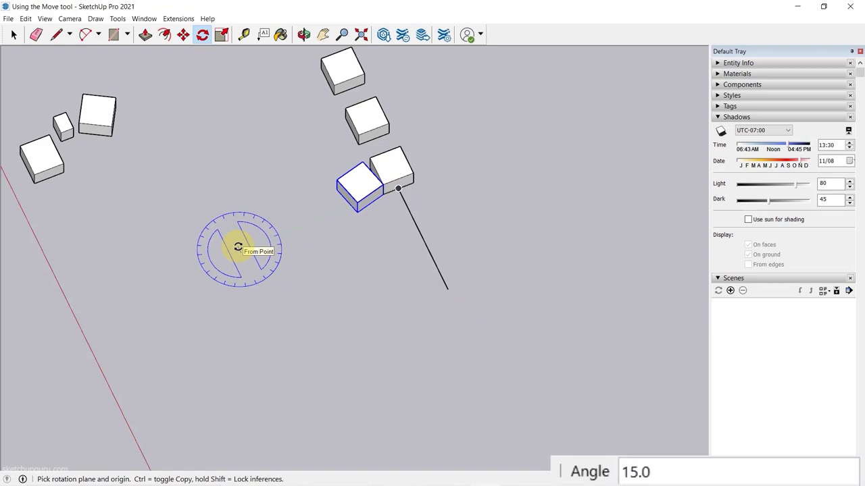
# Step: Array the 15° rotated copy with x20, and change the multiplier to x23 to complete the ring
pyautogui.write('x20')
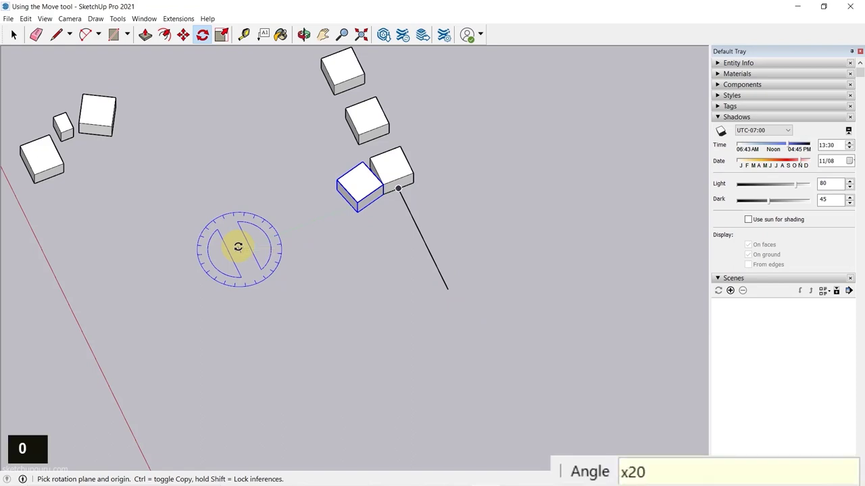
pyautogui.press('Return')
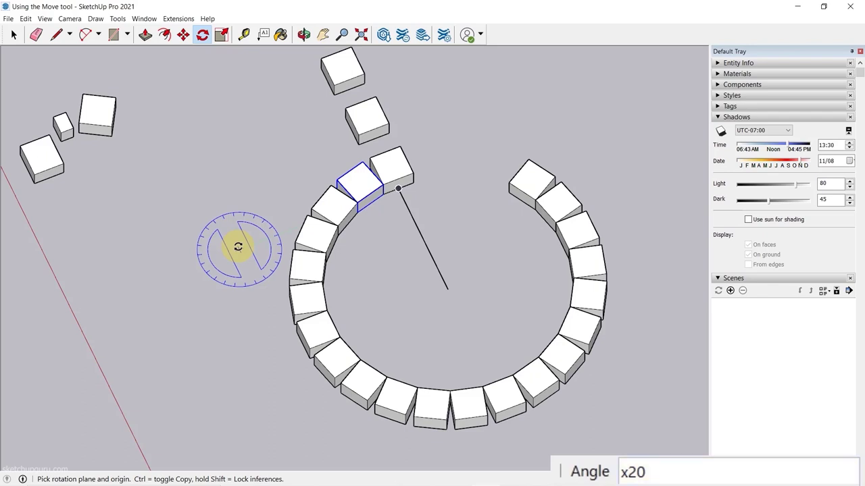
pyautogui.press('Return')
pyautogui.press('0')
pyautogui.write('x2')
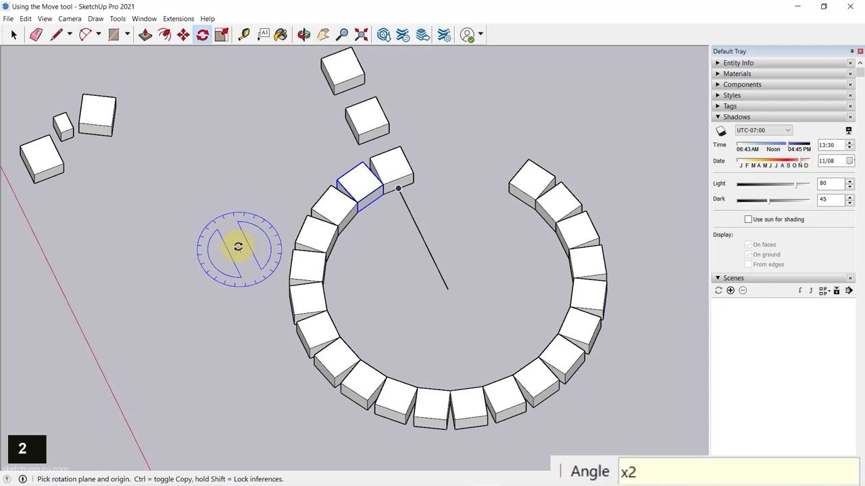
pyautogui.write('3')
pyautogui.press('Return')
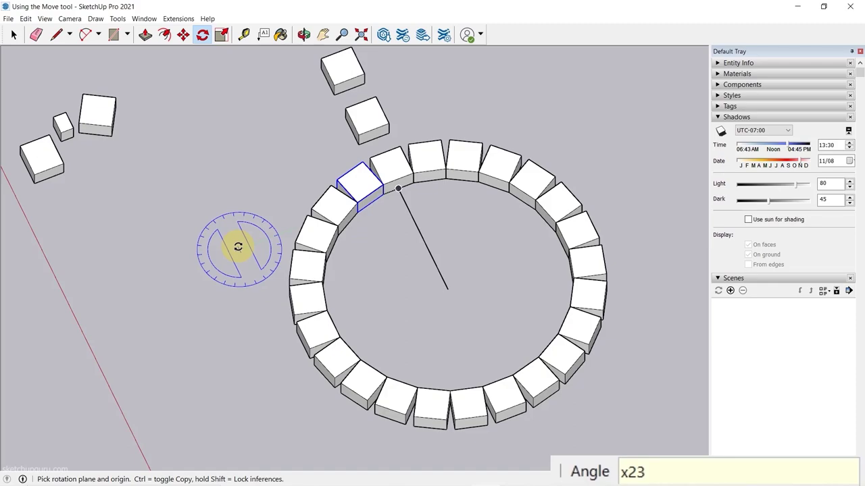
# Step: Rotate a copy of the two-box group nearest the open ground by 180° around a ground point beside the red axis
pyautogui.moveTo(238, 247); pyautogui.dragTo(760, 222, button='middle')
pyautogui.moveTo(797, 166); pyautogui.dragTo(353, 241, button='middle')
pyautogui.press('q')
pyautogui.scroll(-5, 455, 257)
pyautogui.moveTo(456, 256); pyautogui.dragTo(527, 255, button='middle')
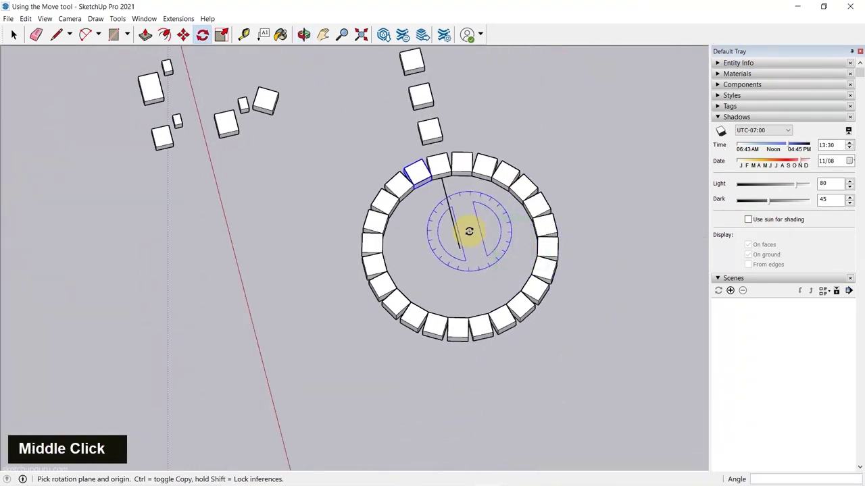
pyautogui.scroll(-3, 494, 205)
pyautogui.scroll(4, 207, 145)
pyautogui.press('space')
pyautogui.click(302, 173)
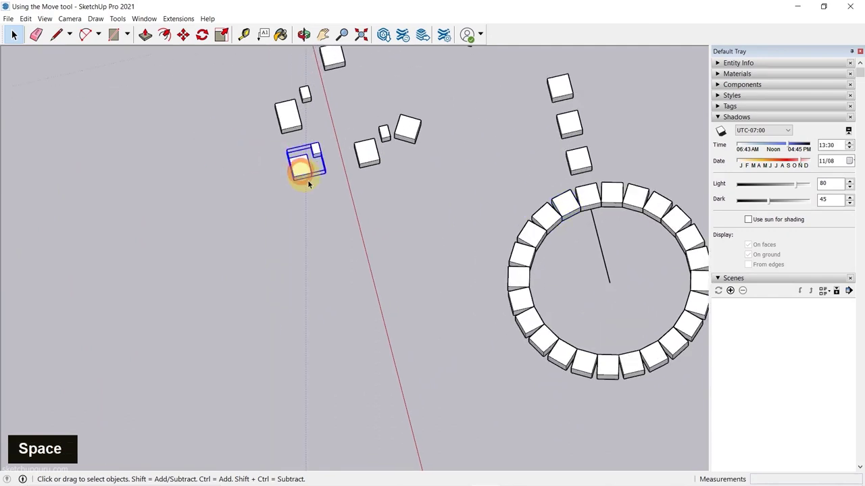
pyautogui.press('m')
pyautogui.press('q')
pyautogui.click(334, 270)
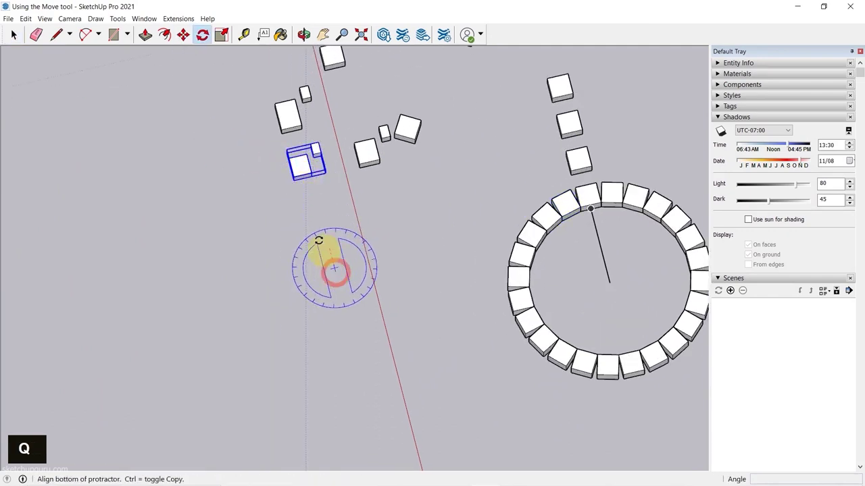
pyautogui.press('ctrl')
pyautogui.click(310, 177)
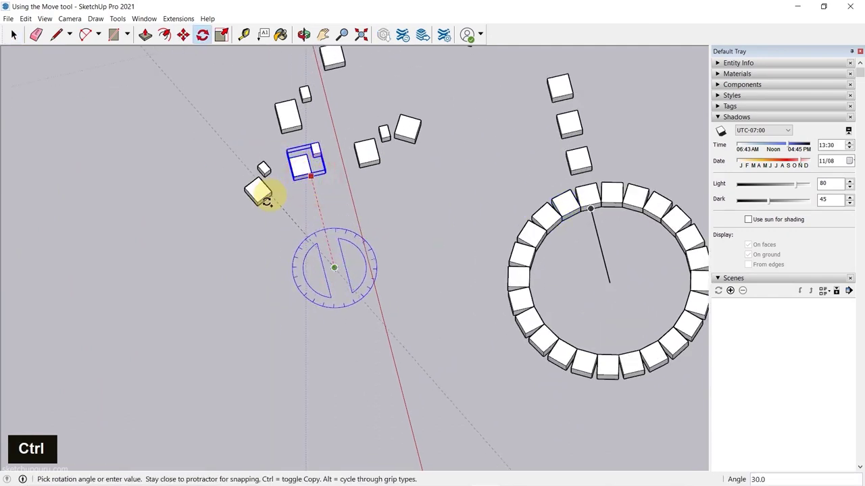
pyautogui.click(369, 421)
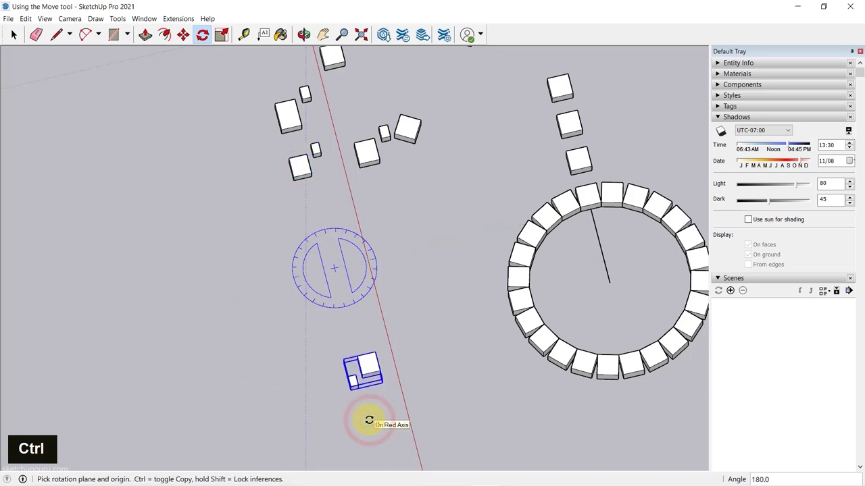
# Step: Divide the group's 180° rotation into evenly spaced copies with /10
pyautogui.write('/')
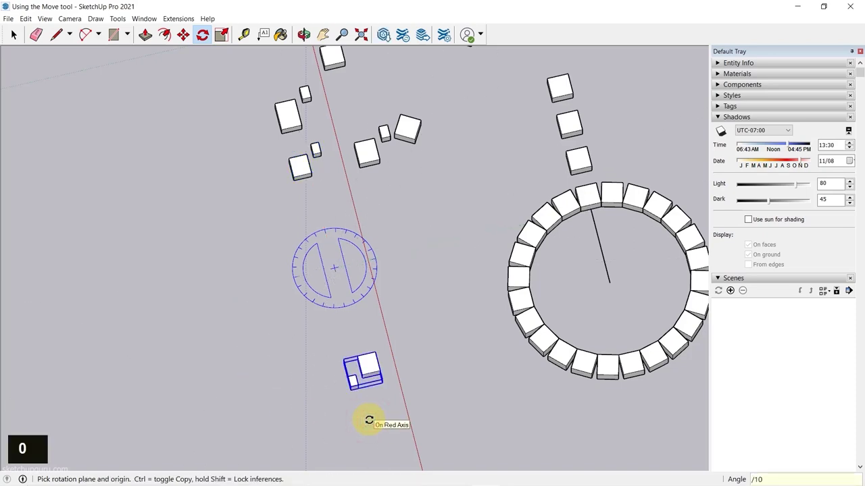
pyautogui.write('10')
pyautogui.press('Return')
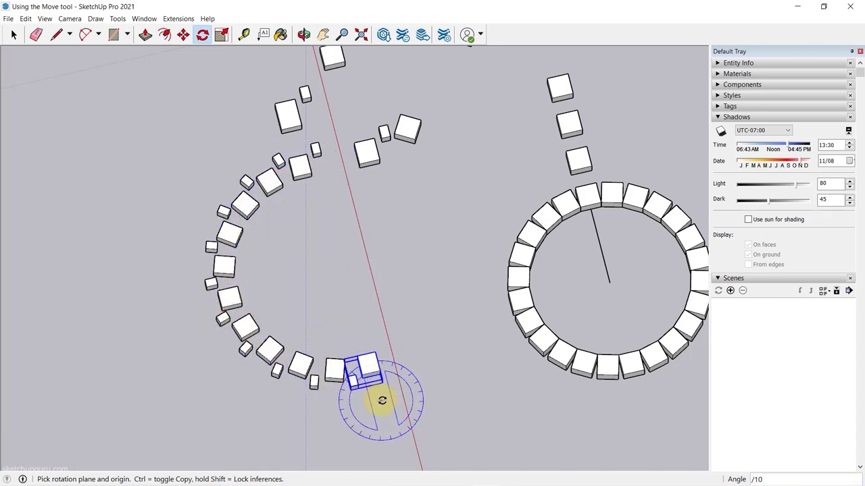
# Step: Rotate the far box of the three-box row about its vertical axis, using the Move tool's rotation grips on its top face
pyautogui.scroll(-4, 323, 306)
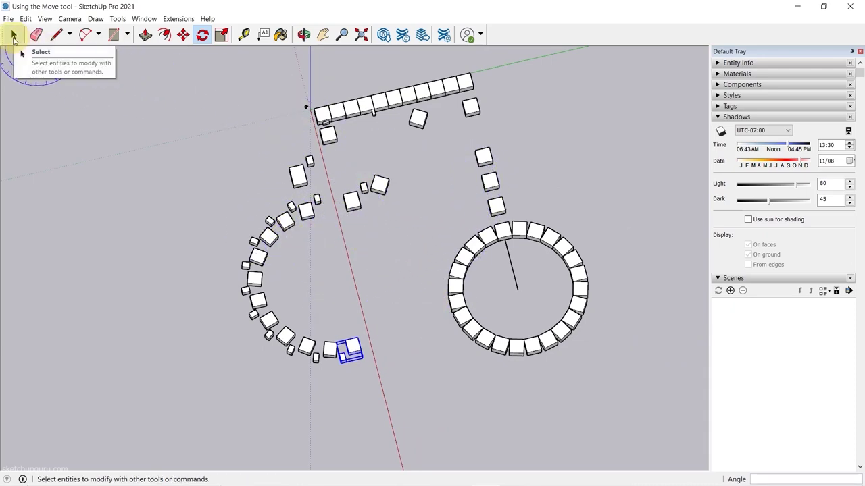
pyautogui.click(13, 35)
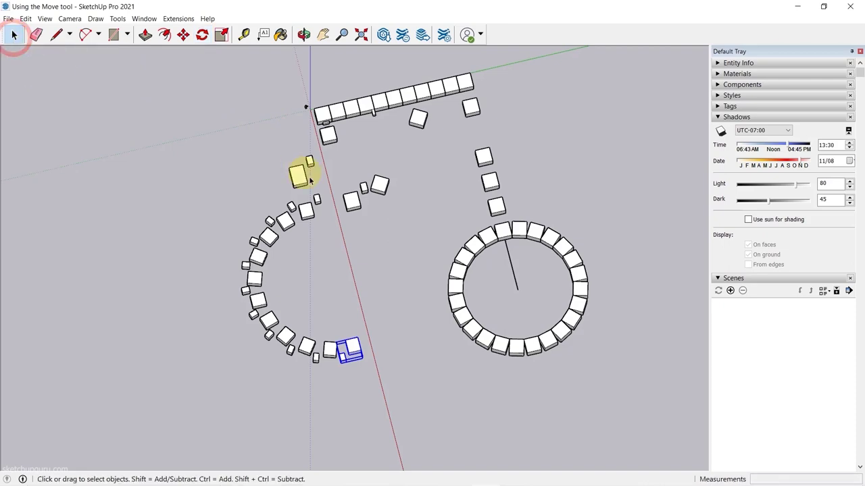
pyautogui.press('m')
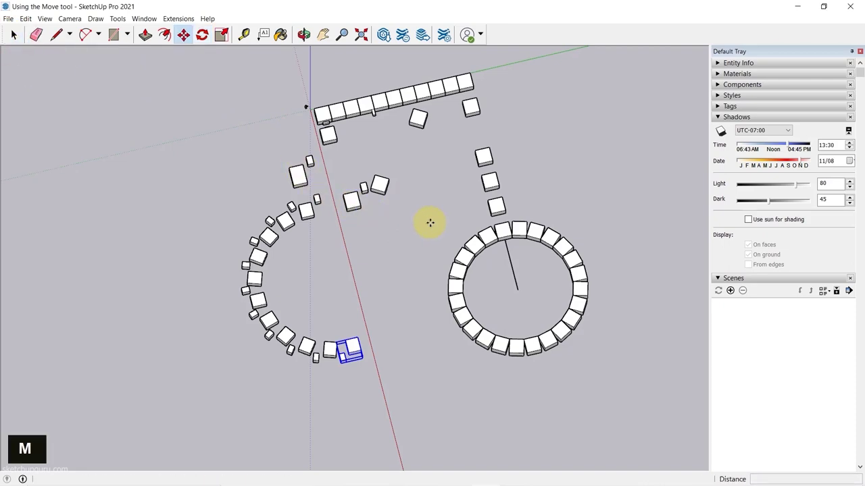
pyautogui.scroll(8, 485, 154)
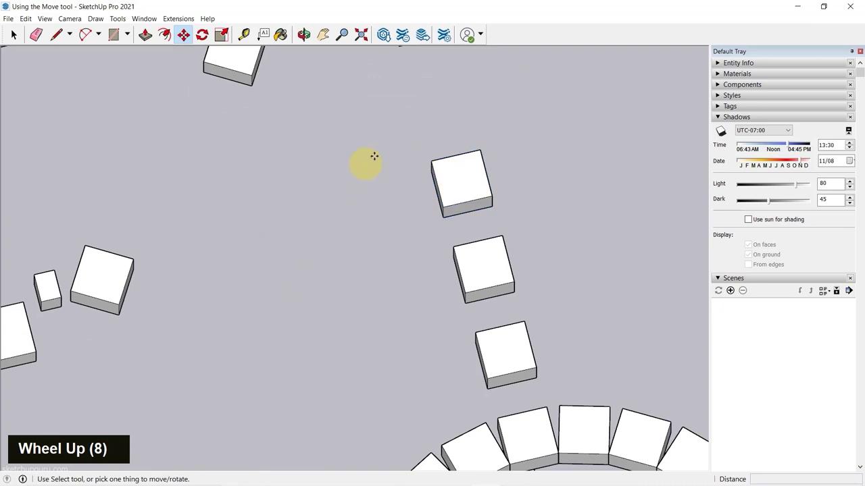
pyautogui.scroll(3, 399, 145)
pyautogui.moveTo(479, 168)
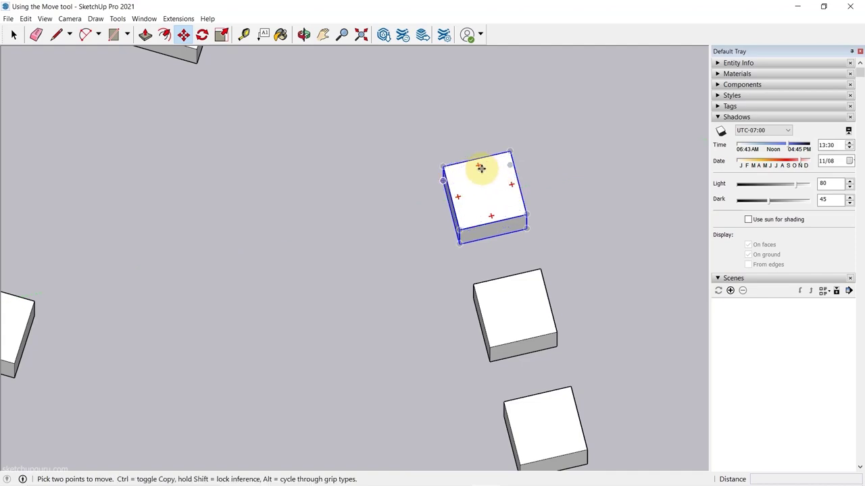
pyautogui.click(458, 194)
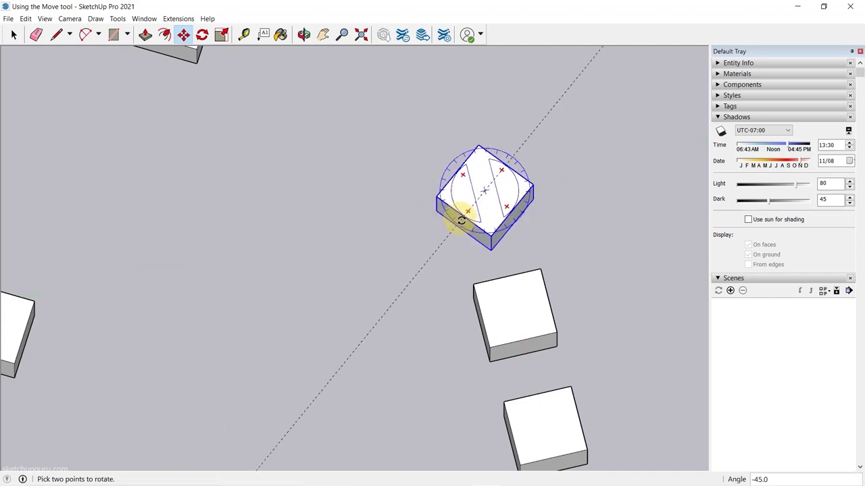
pyautogui.click(496, 224)
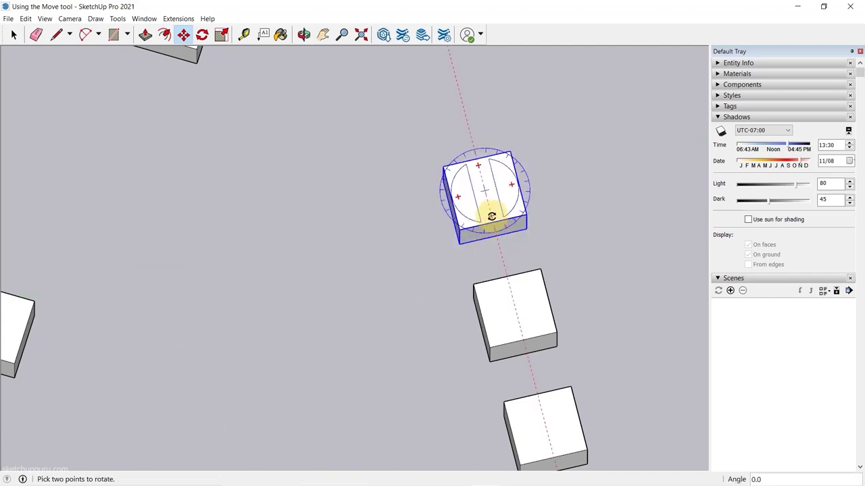
pyautogui.click(492, 217)
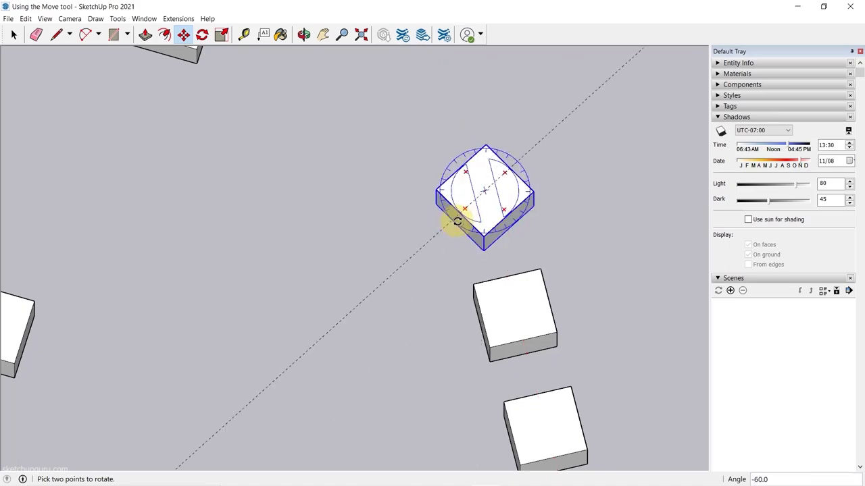
pyautogui.moveTo(457, 228); pyautogui.dragTo(469, 158, button='middle')
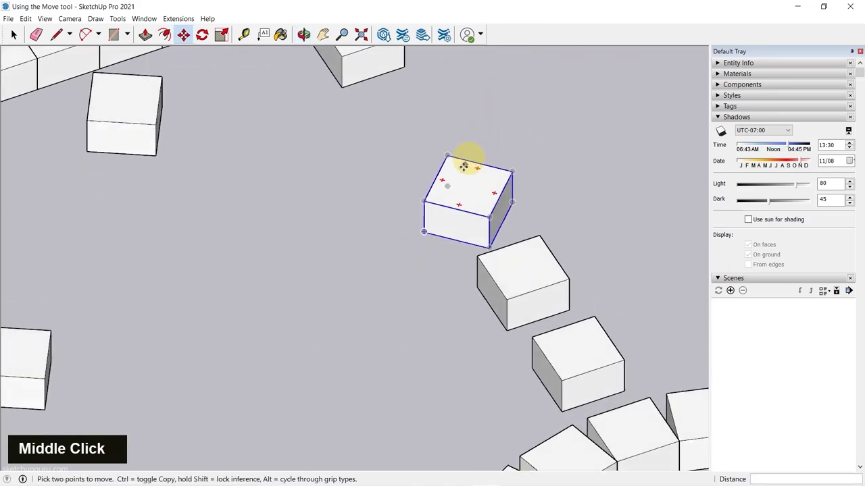
# Step: Tip the same box with the Move tool's grips on a side face, turn it 45° on another face, and clear the selection
pyautogui.scroll(5, 446, 220)
pyautogui.moveTo(448, 231); pyautogui.dragTo(432, 226, button='middle')
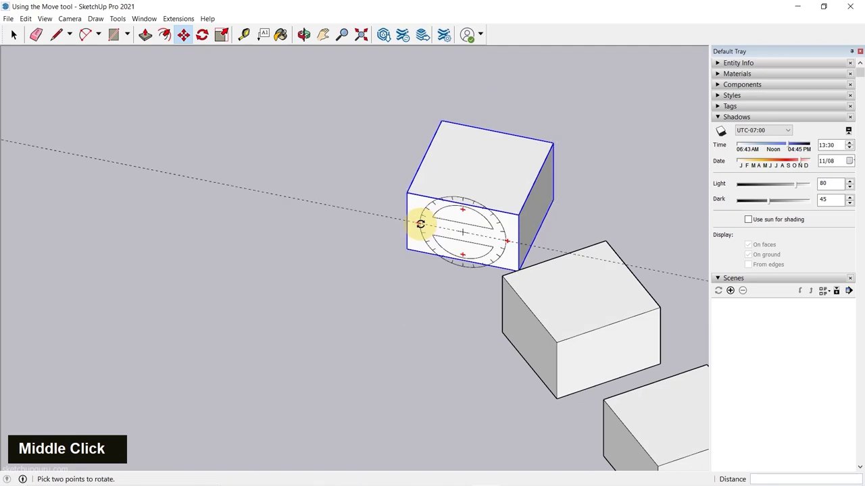
pyautogui.click(415, 222)
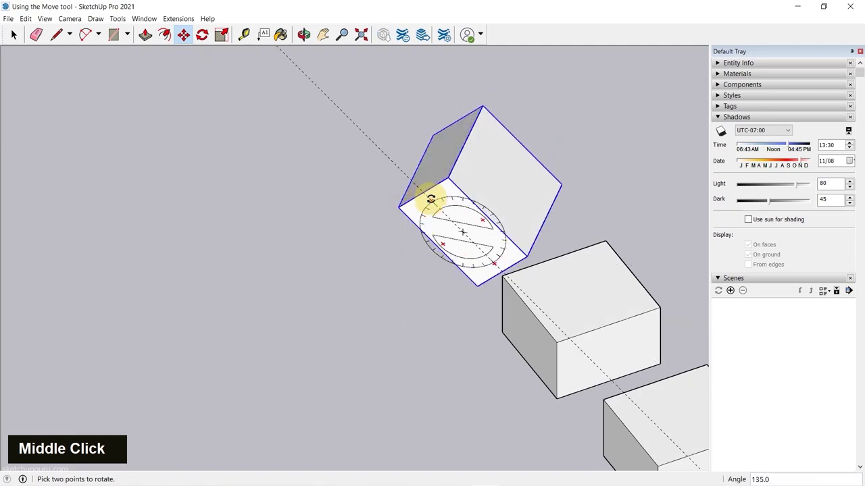
pyautogui.click(517, 152)
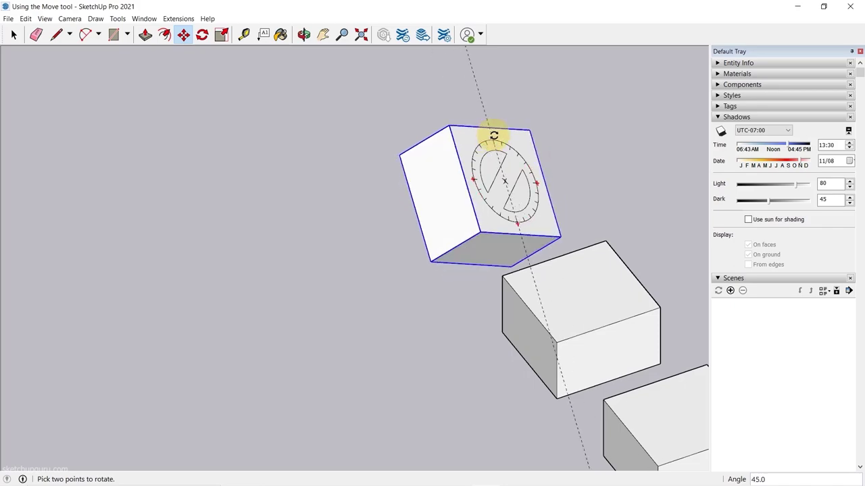
pyautogui.click(494, 136)
pyautogui.scroll(-3, 429, 206)
pyautogui.moveTo(428, 206); pyautogui.dragTo(388, 160, button='middle')
pyautogui.scroll(-6, 387, 160)
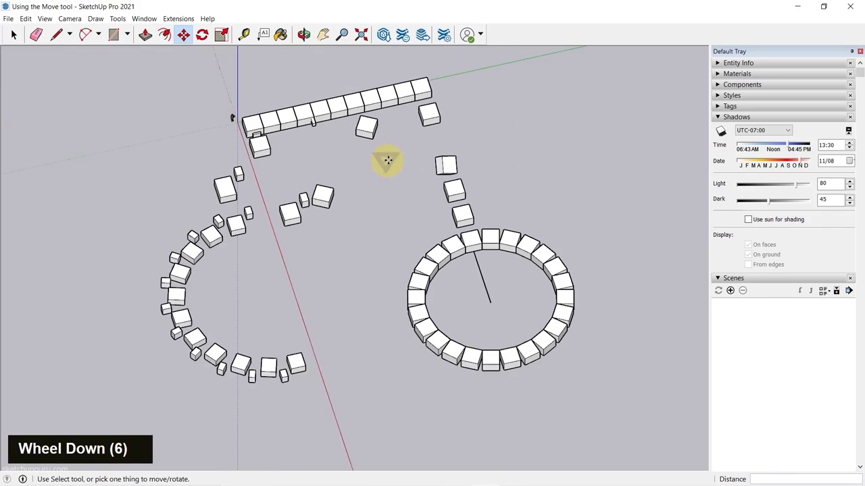
pyautogui.press('space')
pyautogui.press('Escape')
pyautogui.press('Escape')
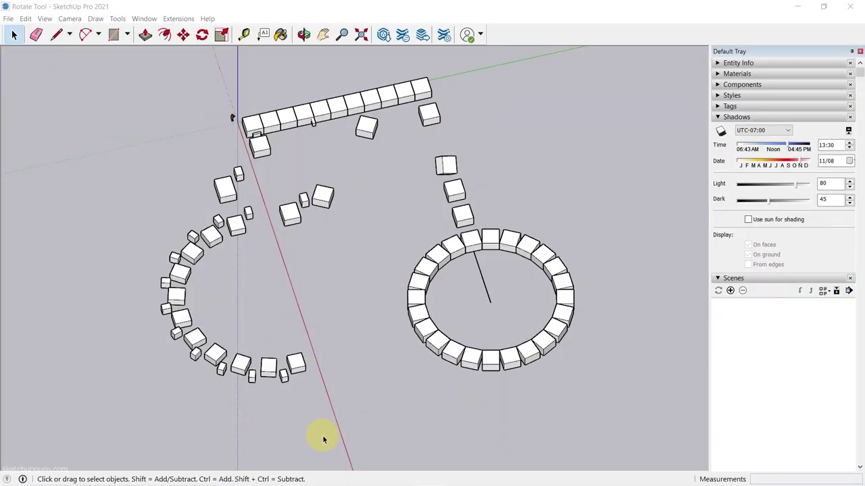
# Step: Open the ring's box group at the end of the line, raise its top face with Push/Pull, and leave the group
pyautogui.scroll(4, 559, 255)
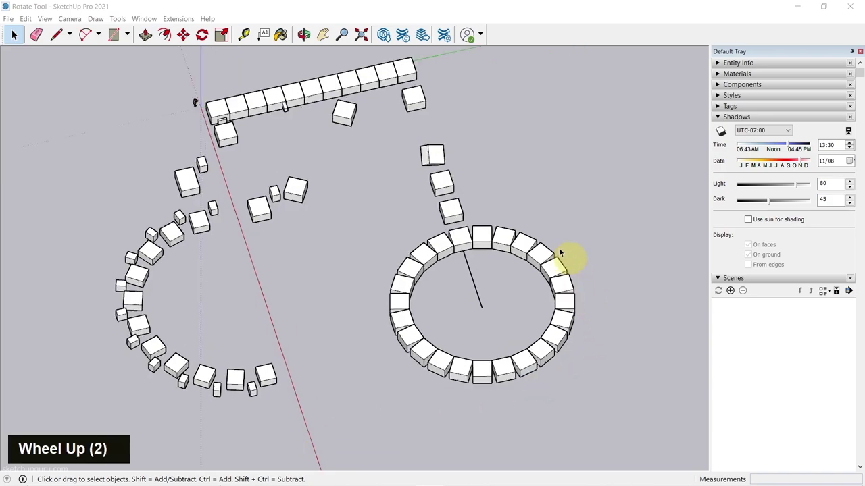
pyautogui.moveTo(517, 251)
pyautogui.mouseDown(button='middle')
pyautogui.moveTo(386, 293)
pyautogui.moveTo(155, 121)
pyautogui.moveTo(371, 235)
pyautogui.mouseUp(button='middle')
pyautogui.doubleClick(420, 251)
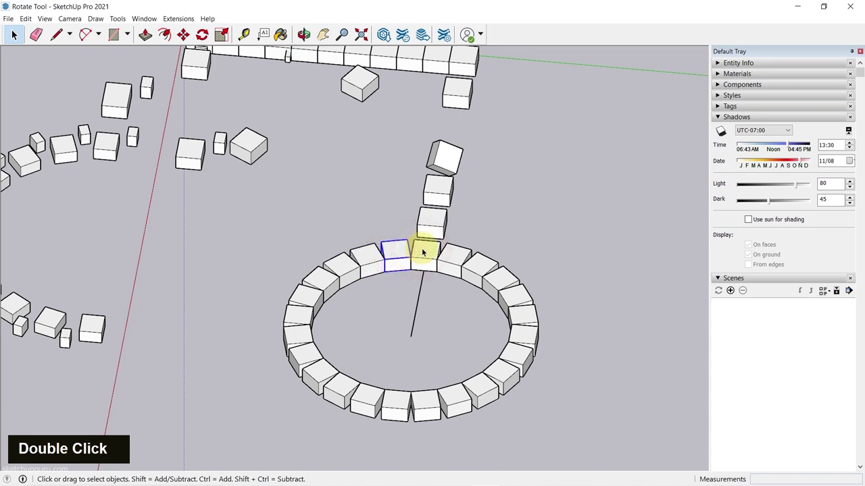
pyautogui.scroll(3, 422, 252)
pyautogui.scroll(2, 422, 252)
pyautogui.doubleClick(427, 254)
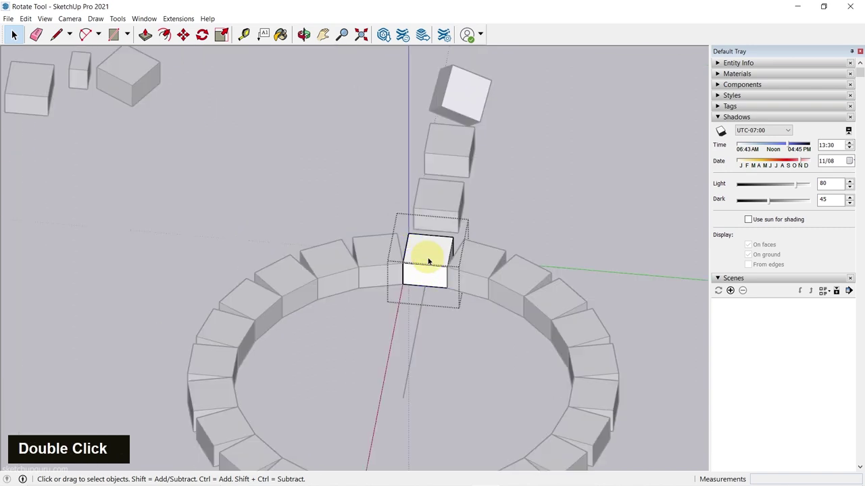
pyautogui.press('p')
pyautogui.moveTo(427, 256); pyautogui.dragTo(423, 215)
pyautogui.moveTo(417, 251); pyautogui.dragTo(347, 261, button='middle')
pyautogui.press('space')
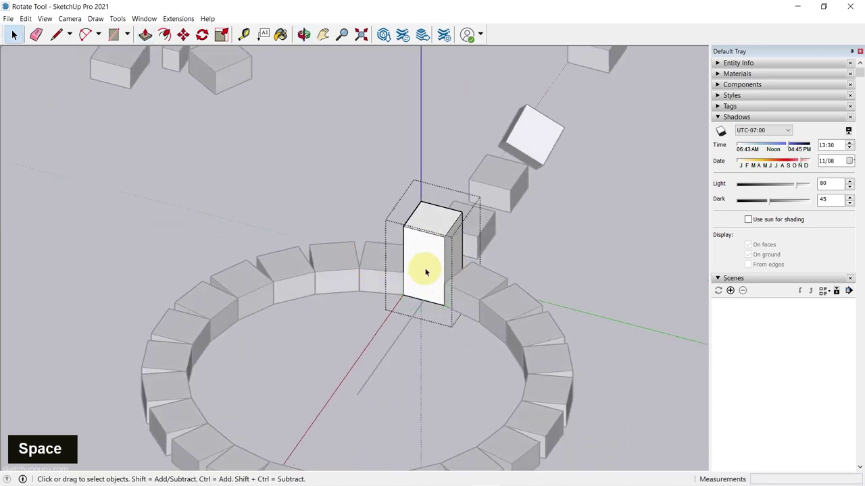
pyautogui.press('Escape')
pyautogui.scroll(-3, 392, 229)
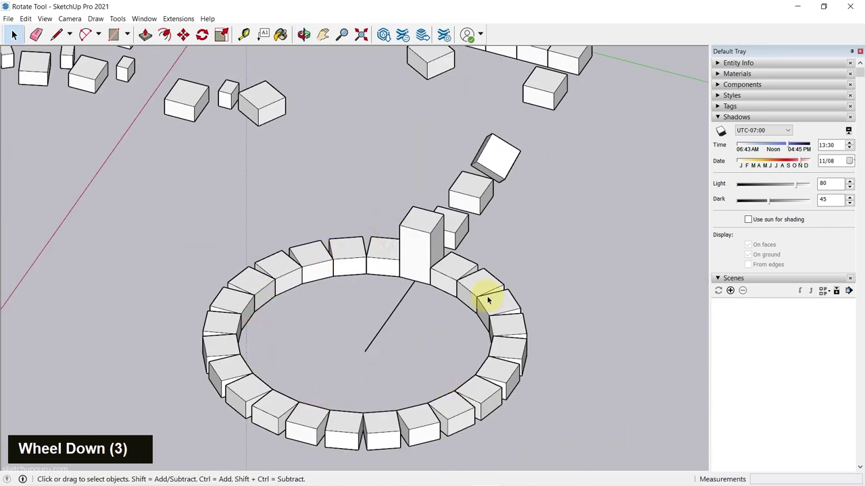
# Step: Edit the group beside the raised ring box and push/pull its top face up to the raised box's height
pyautogui.scroll(3, 403, 270)
pyautogui.doubleClick(382, 251)
pyautogui.press('p')
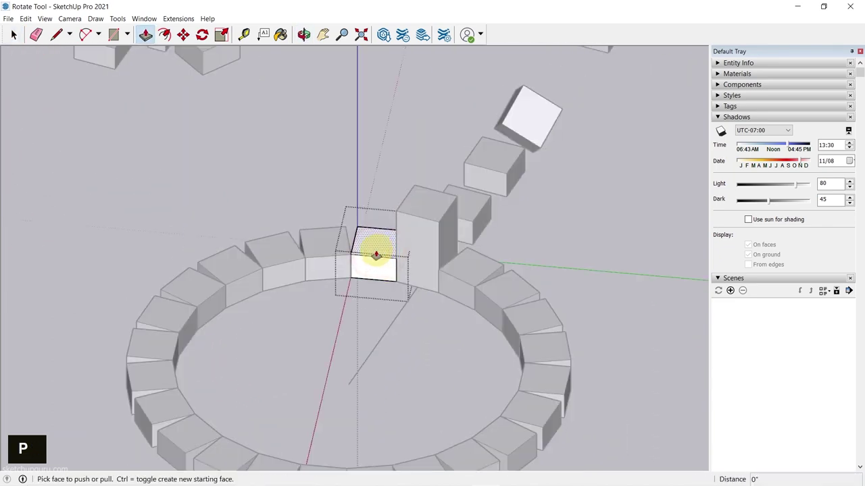
pyautogui.moveTo(376, 251); pyautogui.dragTo(417, 215)
pyautogui.press('space')
pyautogui.press('Escape')
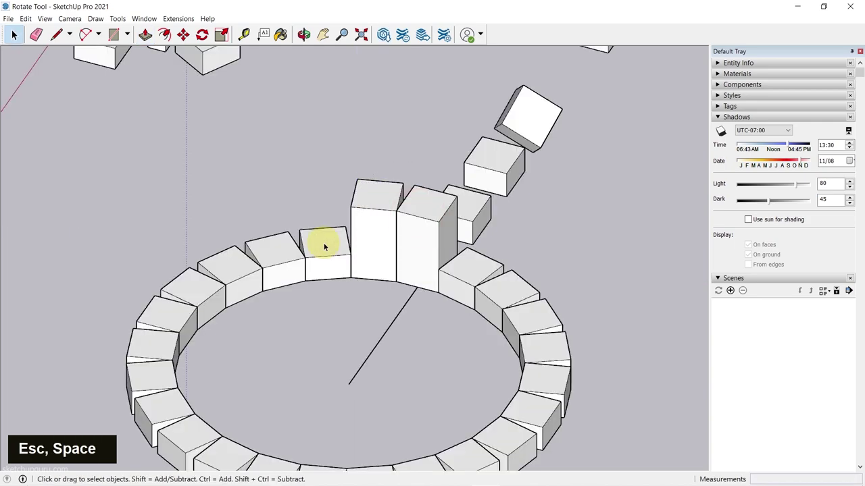
# Step: Raise the third adjacent ring box with Push/Pull to match the two tall ones, and close the group
pyautogui.doubleClick(324, 246)
pyautogui.press('p')
pyautogui.moveTo(325, 244); pyautogui.dragTo(376, 217)
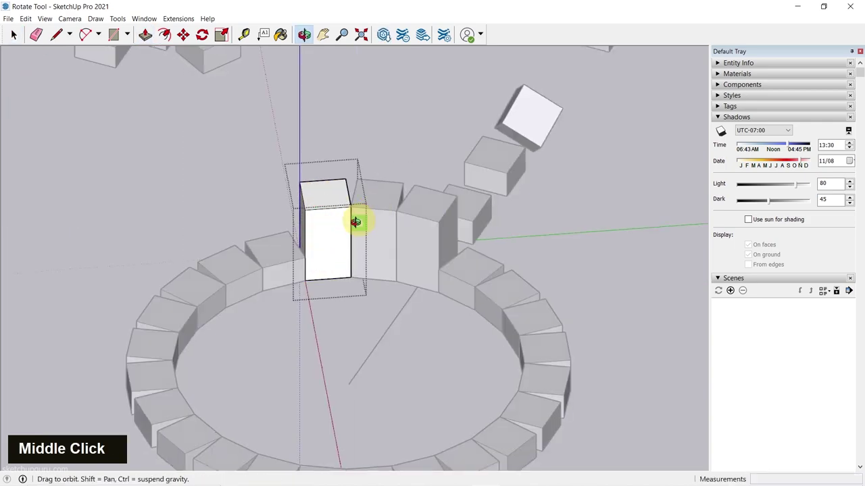
pyautogui.moveTo(355, 223); pyautogui.dragTo(410, 245, button='middle')
pyautogui.scroll(-1, 332, 228)
pyautogui.press('space')
pyautogui.press('Escape')
pyautogui.scroll(-3, 347, 243)
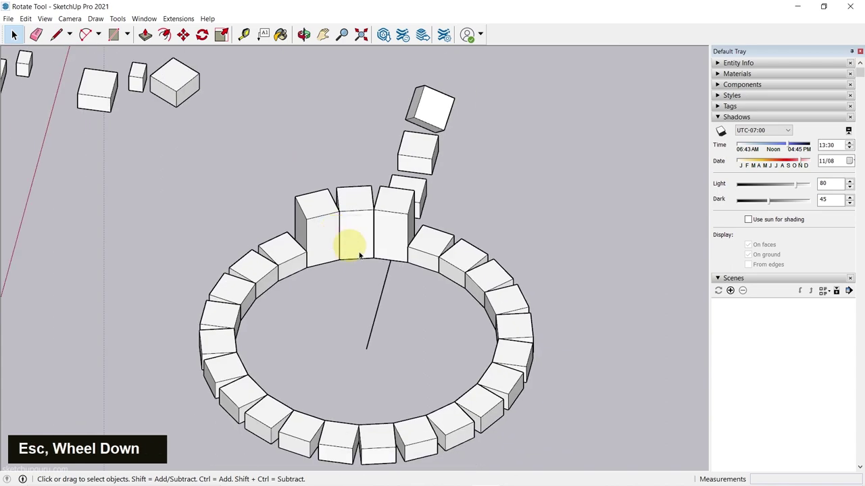
pyautogui.moveTo(347, 243); pyautogui.dragTo(312, 311, button='middle')
pyautogui.press('Escape')
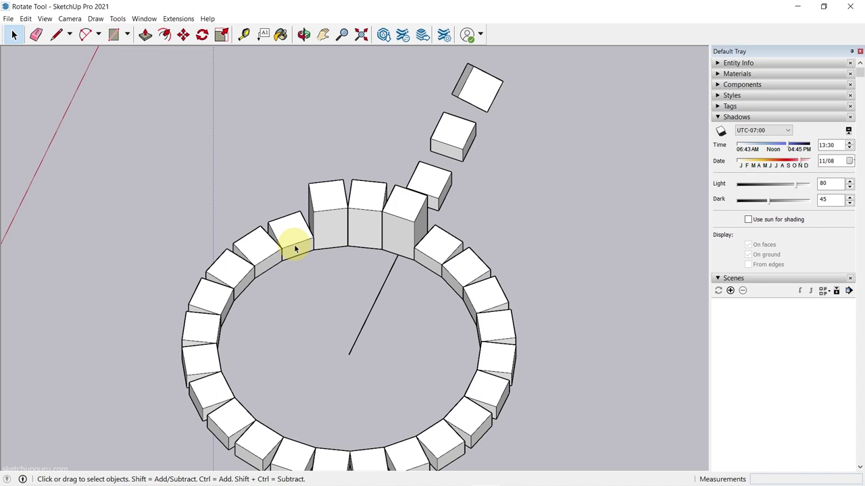
pyautogui.middleClick(407, 230)
pyautogui.middleClick(408, 230)
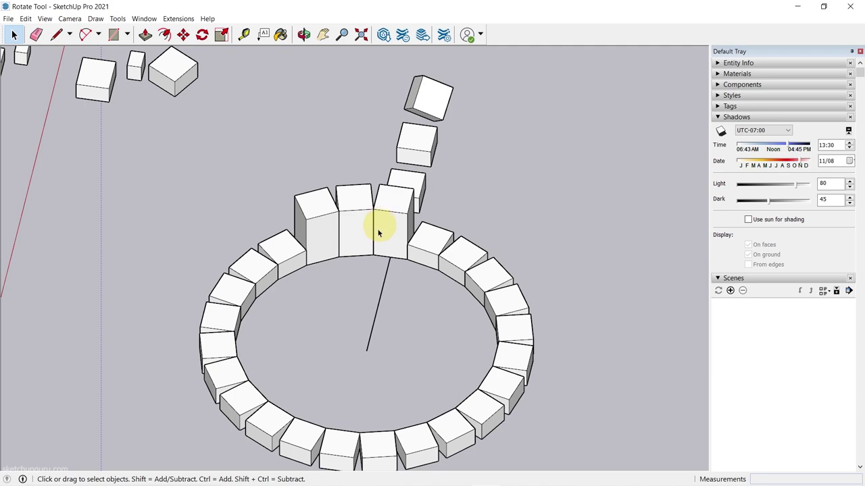
pyautogui.middleClick(411, 309)
# Step: Copy the row's box nearest the ring along the green axis to the open ground beyond the ring
pyautogui.scroll(-8, 170, 202)
pyautogui.scroll(5, 388, 222)
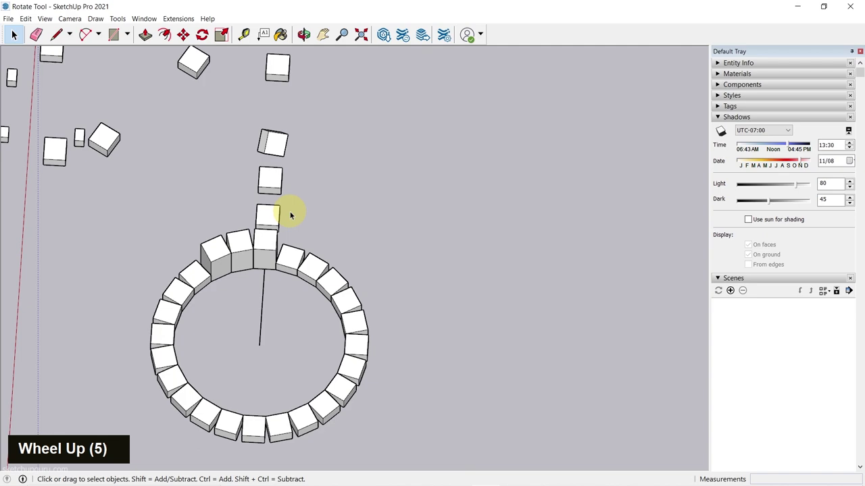
pyautogui.click(275, 213)
pyautogui.moveTo(407, 255); pyautogui.dragTo(309, 184, button='middle')
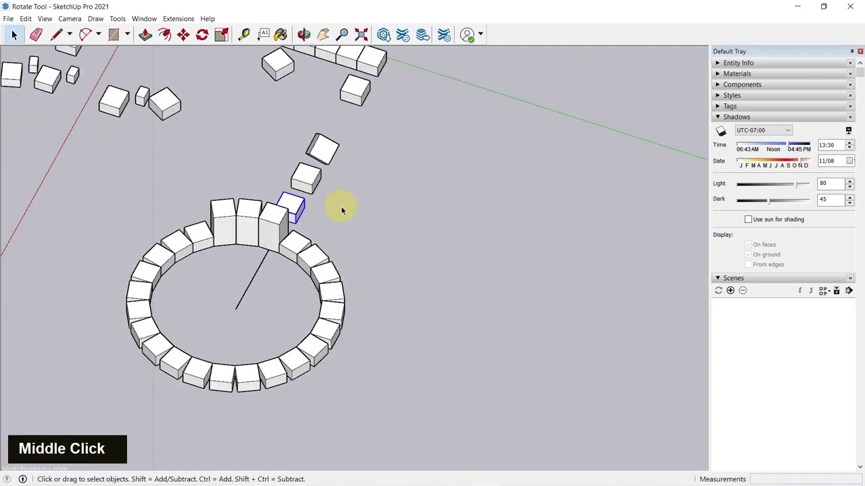
pyautogui.press('m')
pyautogui.keyDown('ctrl'); pyautogui.click(329, 213); pyautogui.keyUp('ctrl')
pyautogui.scroll(-3, 419, 250)
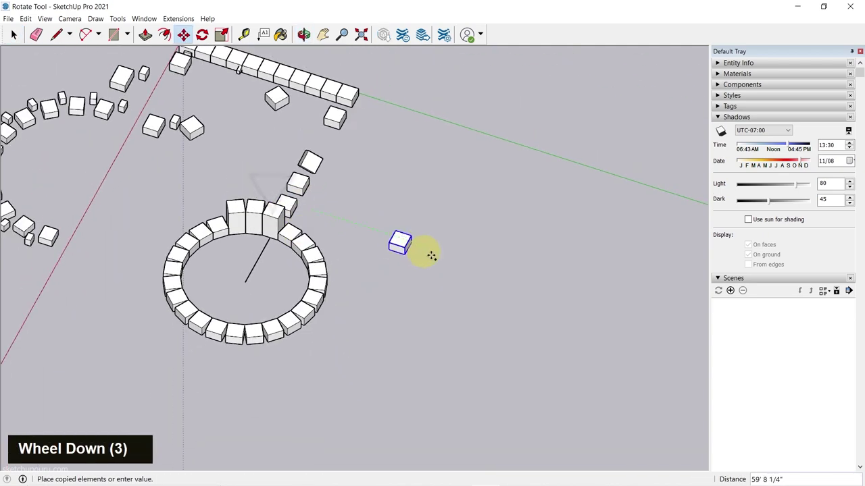
pyautogui.click(511, 271)
# Step: Make the copied box beyond the ring into a component named Typical Box
pyautogui.scroll(4, 504, 266)
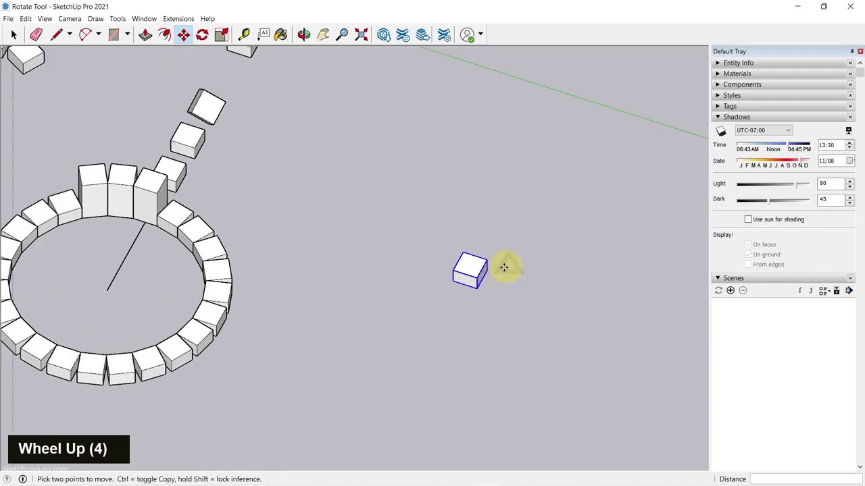
pyautogui.middleClick(444, 315)
pyautogui.press('space')
pyautogui.moveTo(444, 315); pyautogui.dragTo(498, 286, button='middle')
pyautogui.press('space')
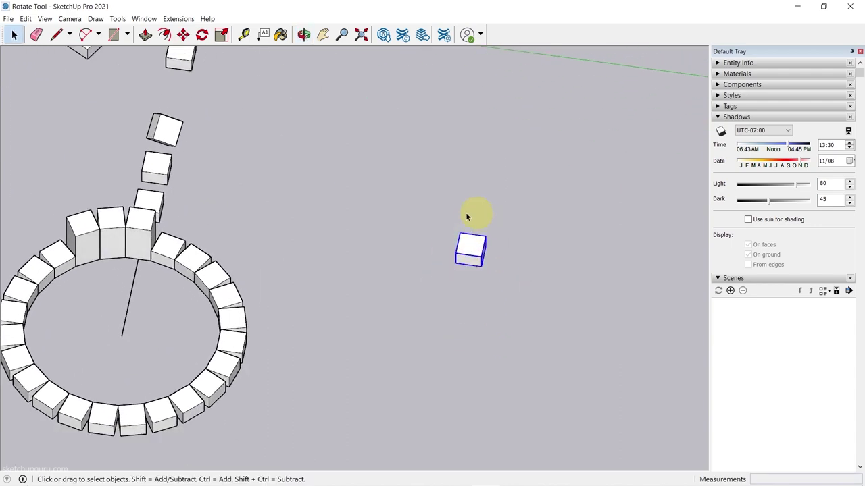
pyautogui.rightClick(469, 253)
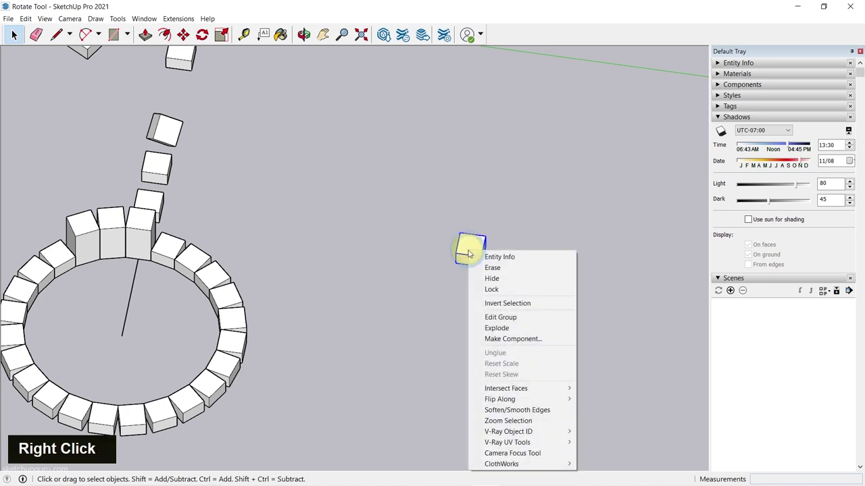
pyautogui.click(535, 339)
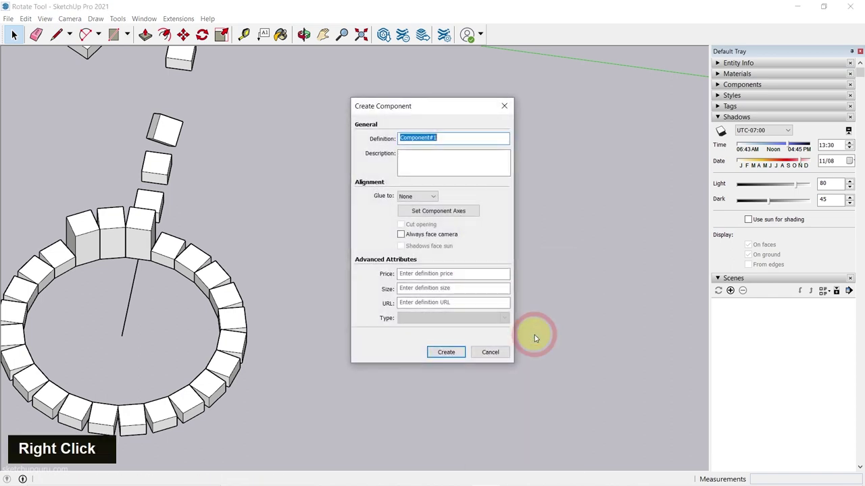
pyautogui.moveTo(392, 107); pyautogui.dragTo(571, 86)
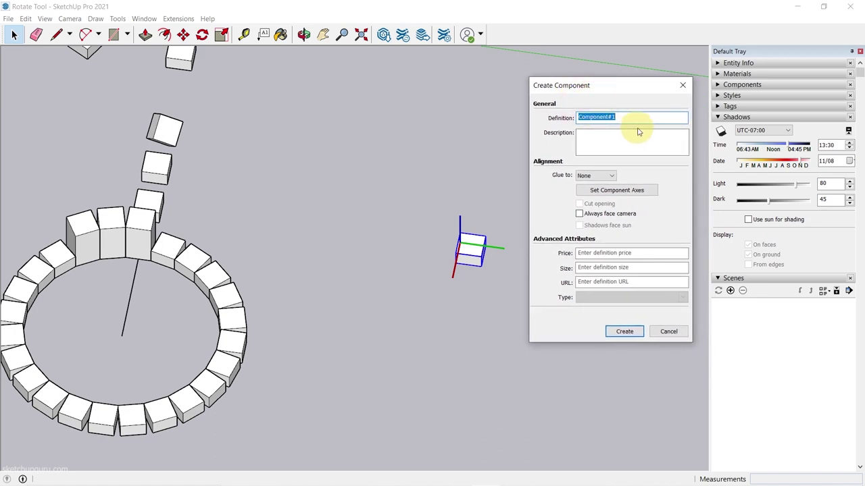
pyautogui.write('Typical Box')
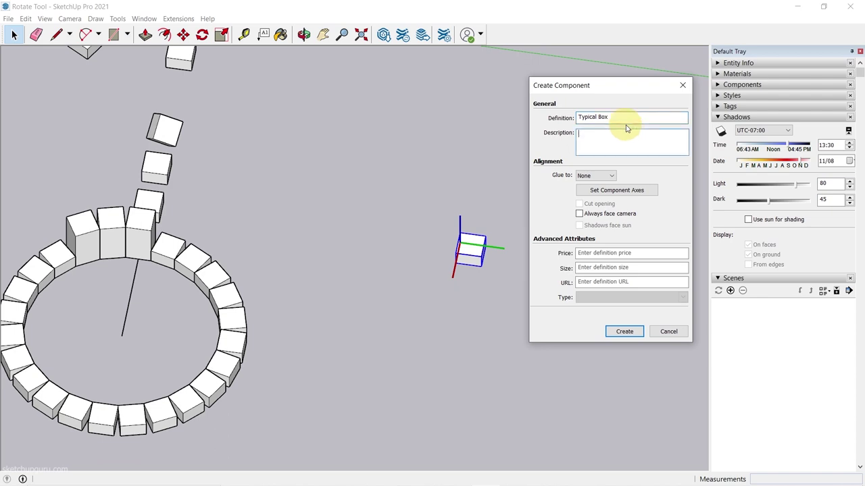
pyautogui.click(628, 131)
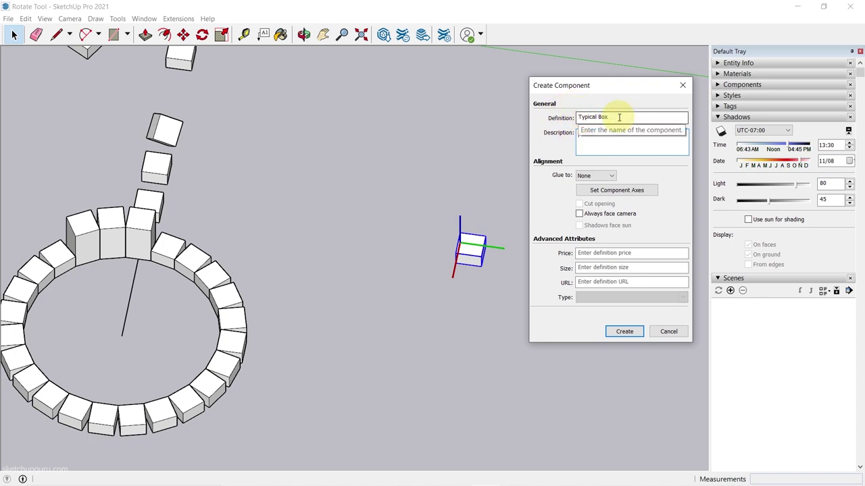
pyautogui.click(625, 332)
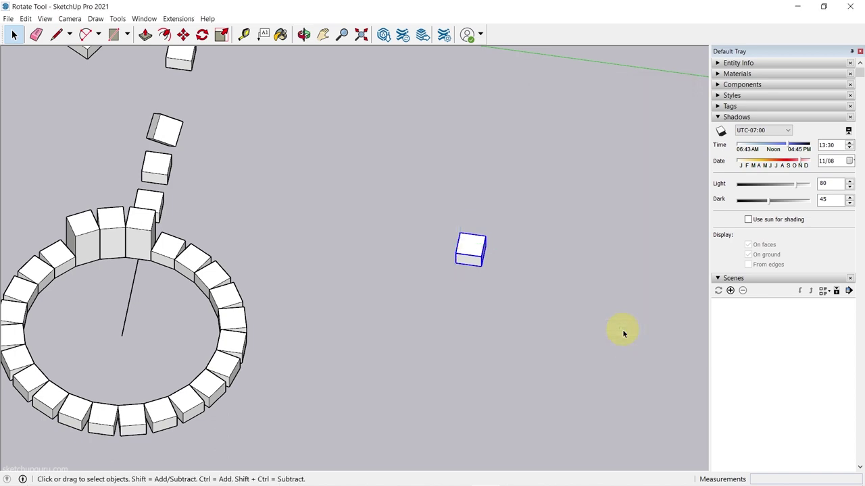
# Step: Draw a guide line along the red axis from the middle of the Typical Box's bottom edge
pyautogui.scroll(-2, 550, 193)
pyautogui.scroll(-1, 512, 309)
pyautogui.scroll(-1, 408, 265)
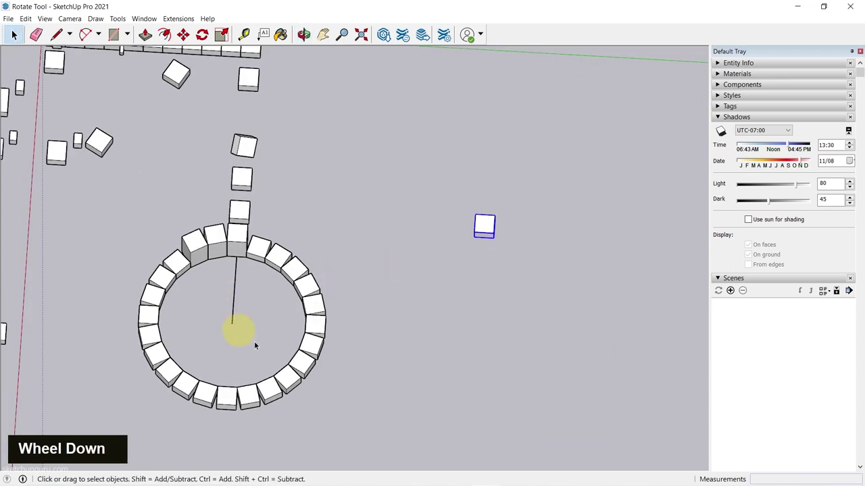
pyautogui.moveTo(506, 272); pyautogui.dragTo(382, 264, button='middle')
pyautogui.scroll(4, 477, 212)
pyautogui.press('l')
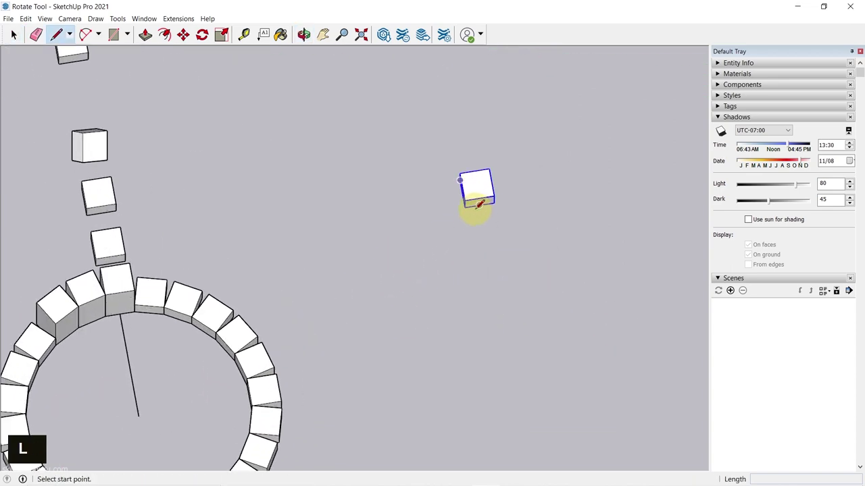
pyautogui.click(479, 205)
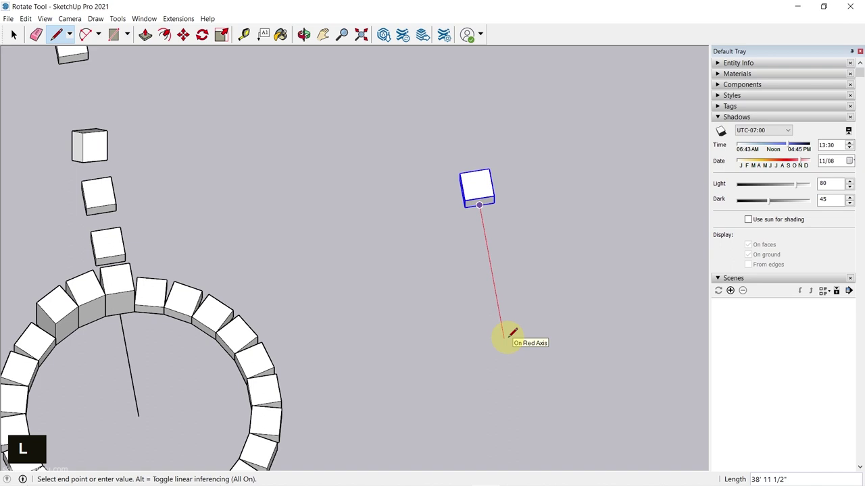
pyautogui.press('Return')
pyautogui.press('space')
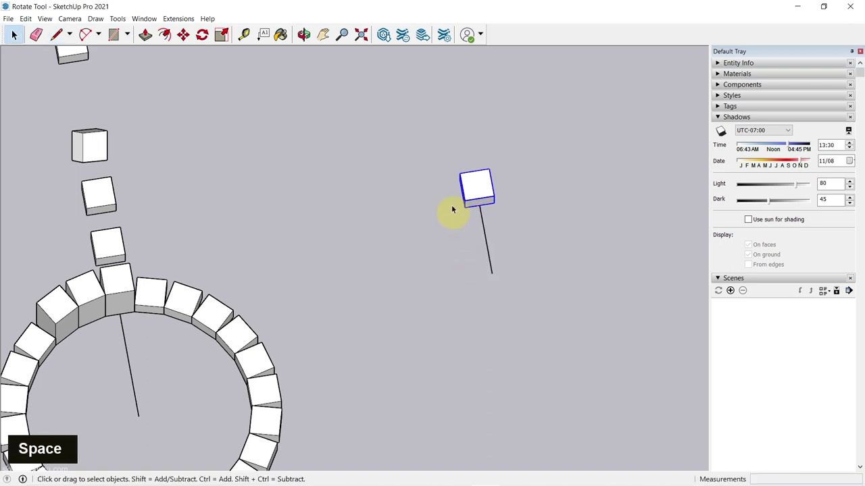
pyautogui.hotkey('ctrl', 'z')
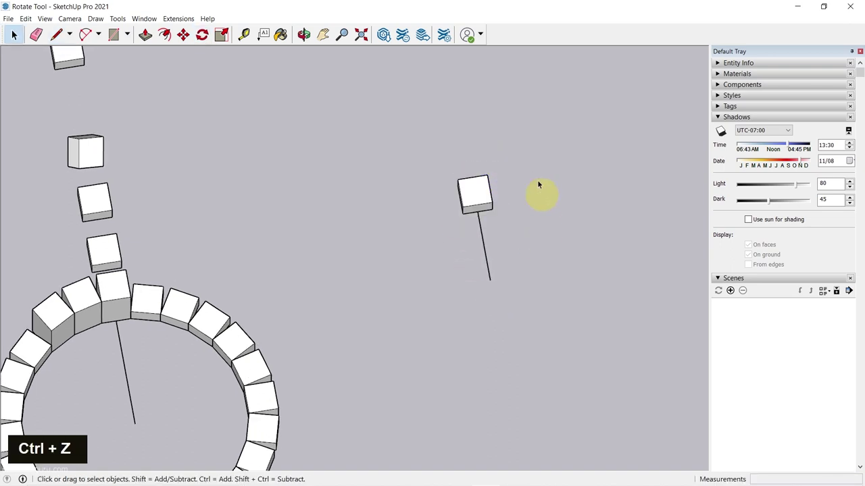
# Step: Rotate a copy of the Typical Box about 22.5° in the ground plane around the guide line's free end, meeting the original's bottom corner
pyautogui.scroll(2, 473, 210)
pyautogui.click(475, 189)
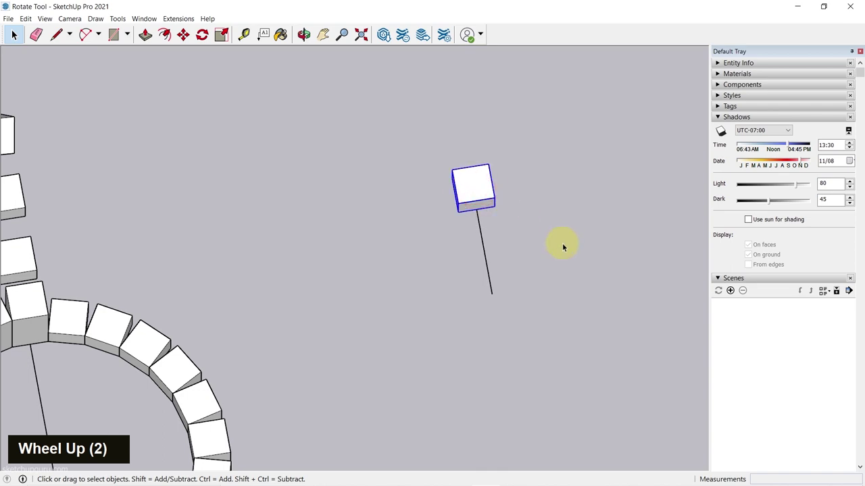
pyautogui.press('q')
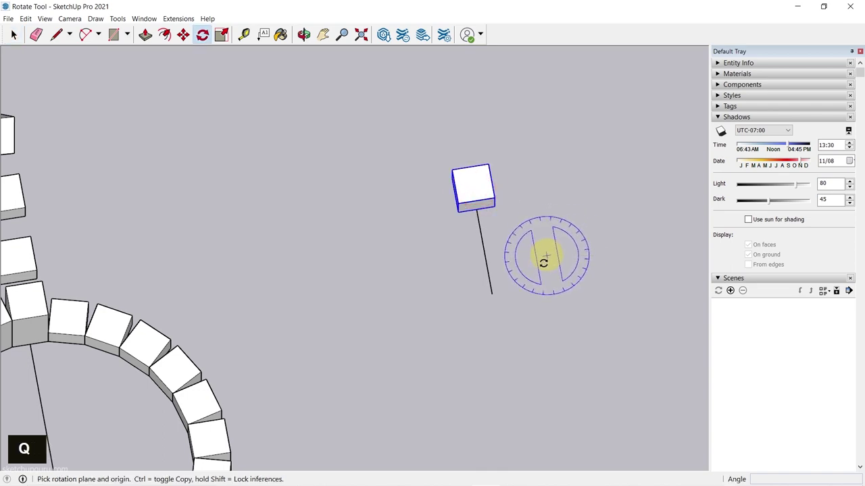
pyautogui.press('Up')
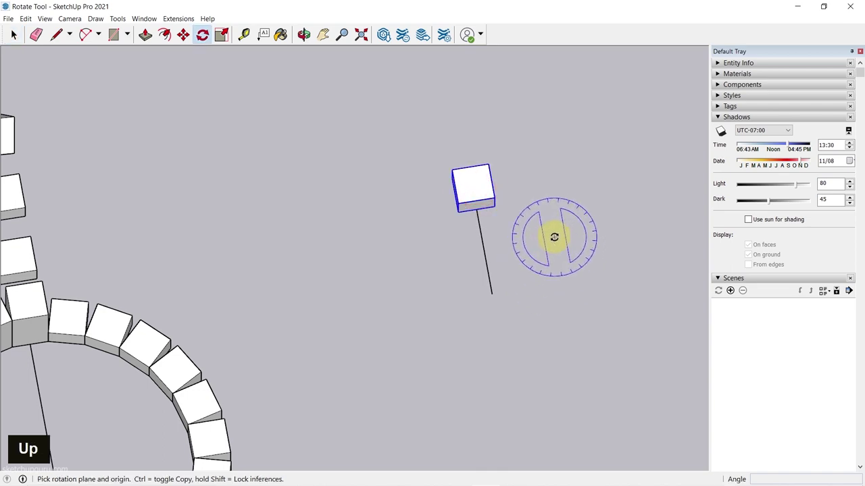
pyautogui.press('Up')
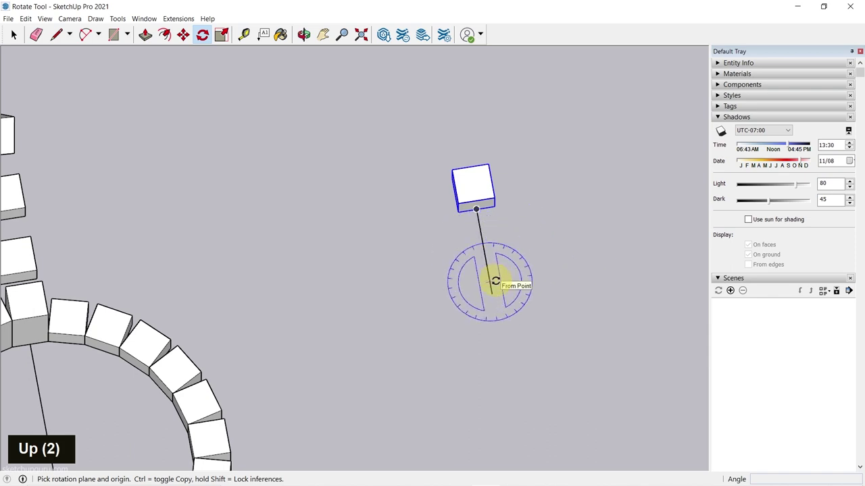
pyautogui.press('Up')
pyautogui.scroll(-5, 500, 273)
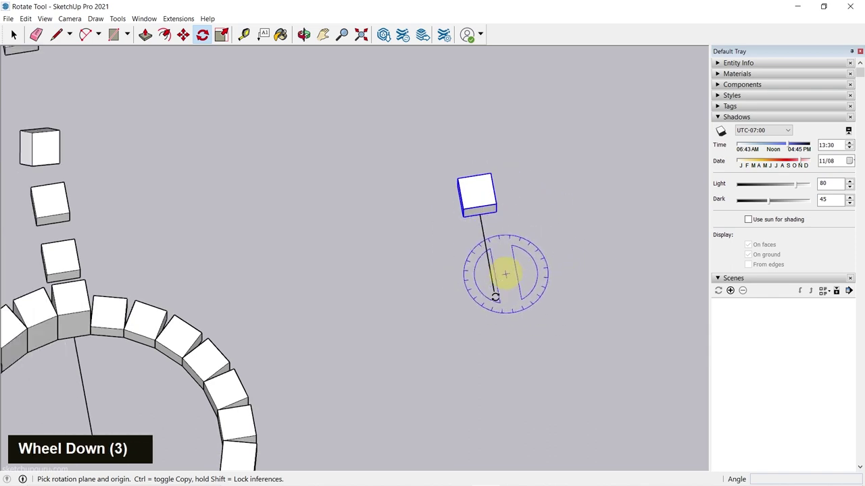
pyautogui.scroll(4, 490, 295)
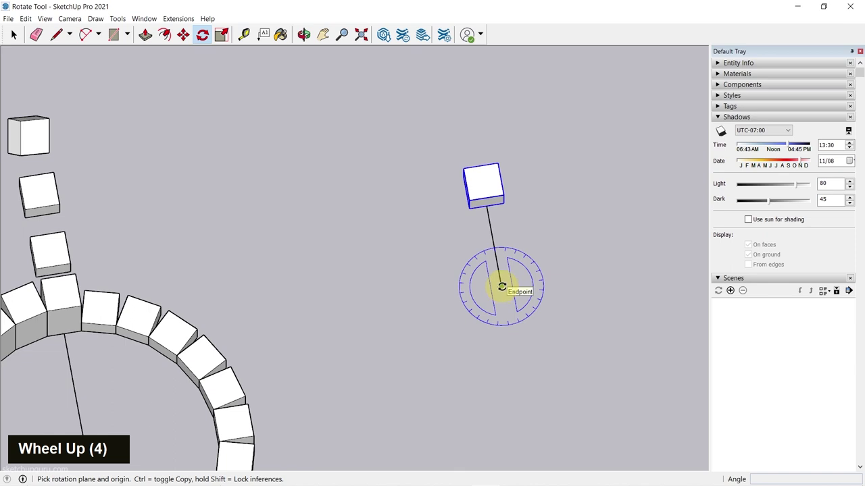
pyautogui.click(502, 286)
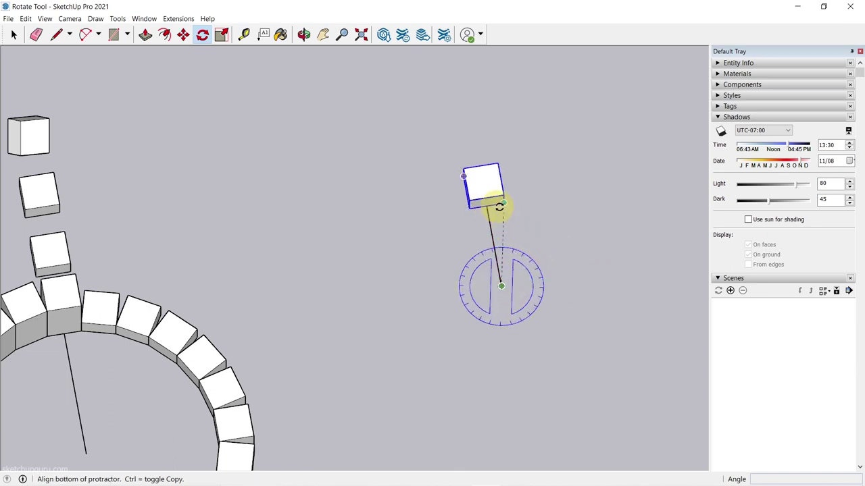
pyautogui.scroll(9, 504, 200)
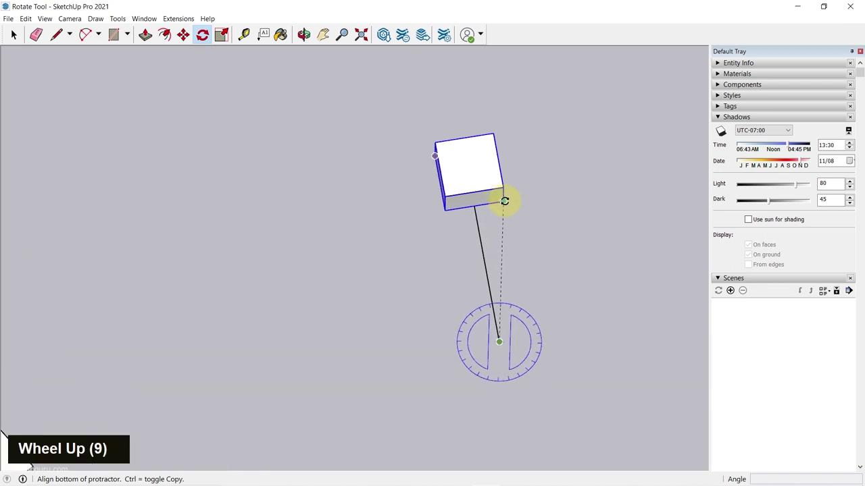
pyautogui.click(504, 201)
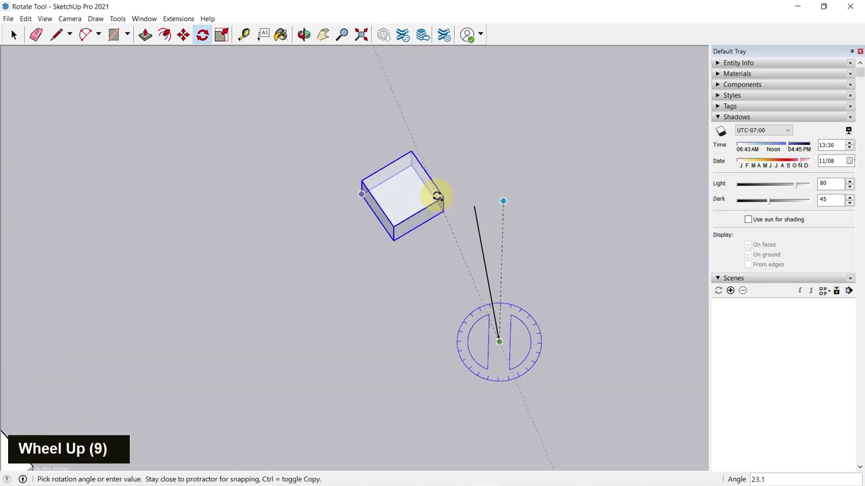
pyautogui.press('ctrl')
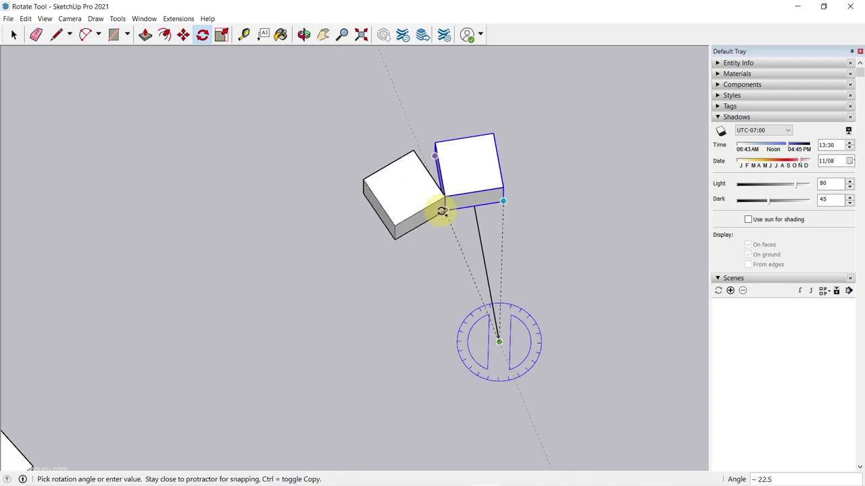
pyautogui.click(446, 213)
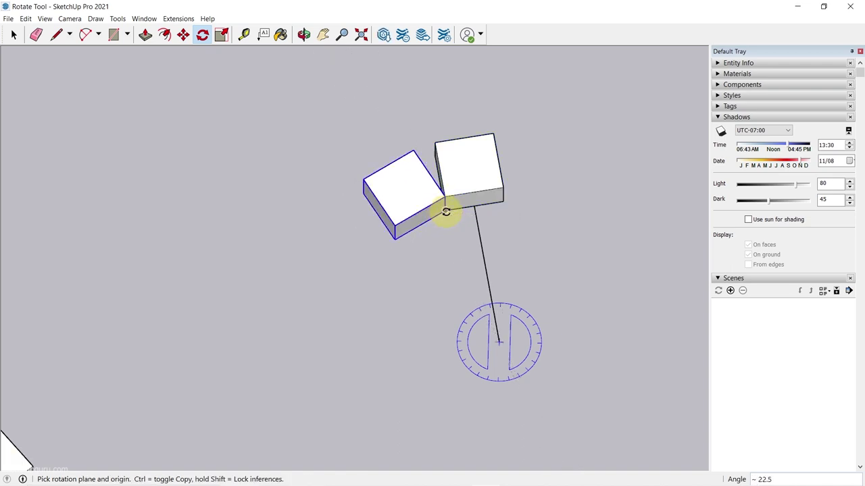
# Step: Array the rotated copy x14, and raise the multiplier to x15 to close the ring of components
pyautogui.scroll(-4, 251, 207)
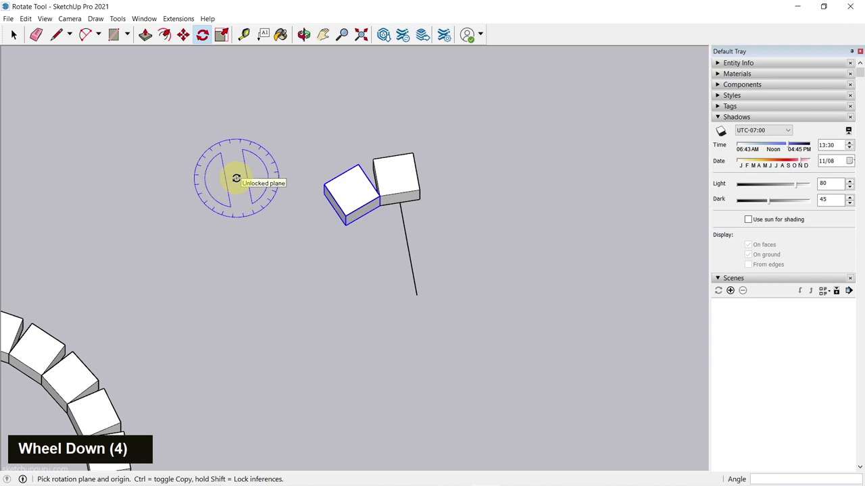
pyautogui.write('x14')
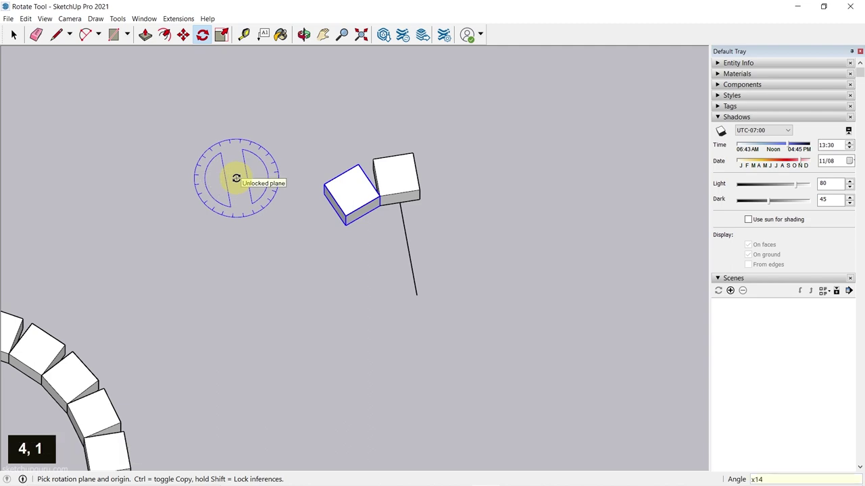
pyautogui.press('Return')
pyautogui.write('x1')
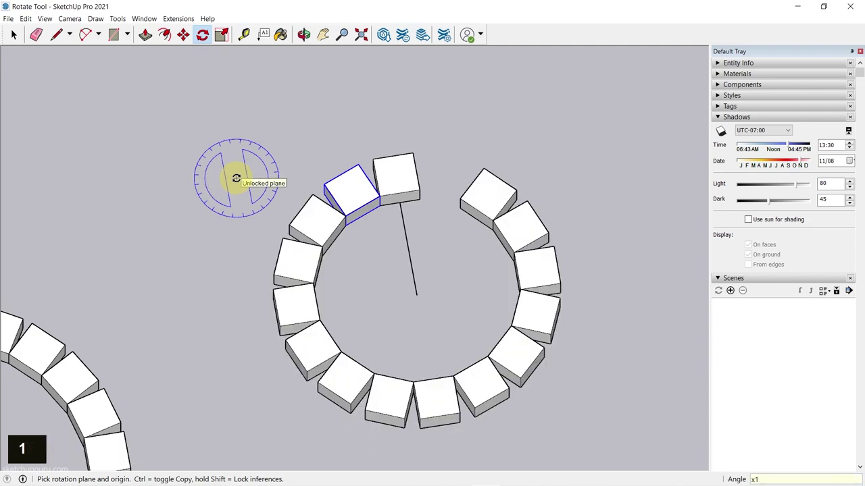
pyautogui.write('5')
pyautogui.press('Return')
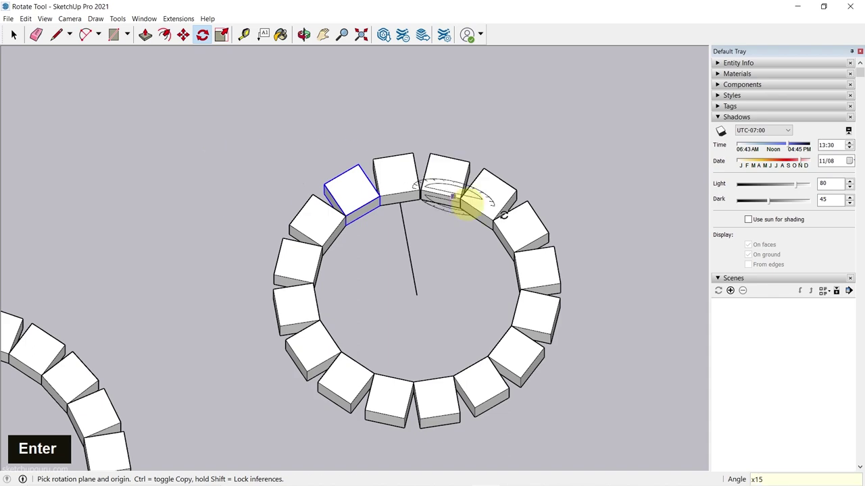
# Step: Edit one Typical Box in the new ring, push/pull its top face up about 23' 3 5/8", and close the component
pyautogui.moveTo(537, 266); pyautogui.dragTo(361, 236, button='middle')
pyautogui.press('space')
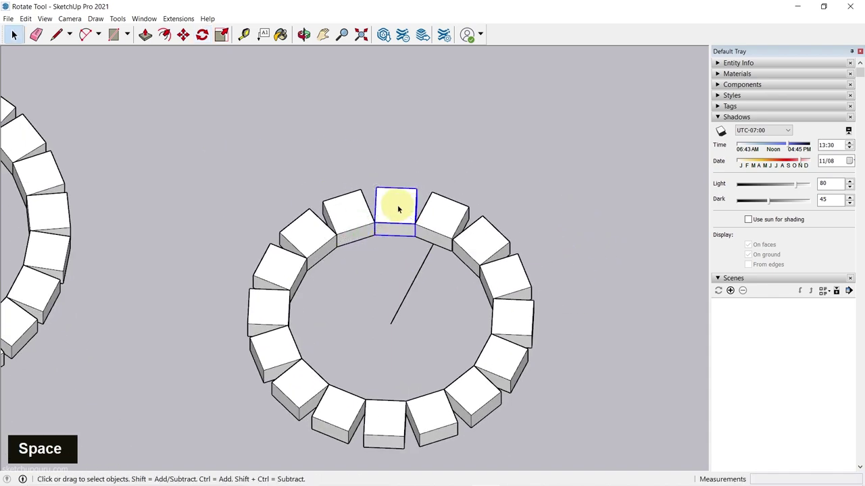
pyautogui.doubleClick(398, 209)
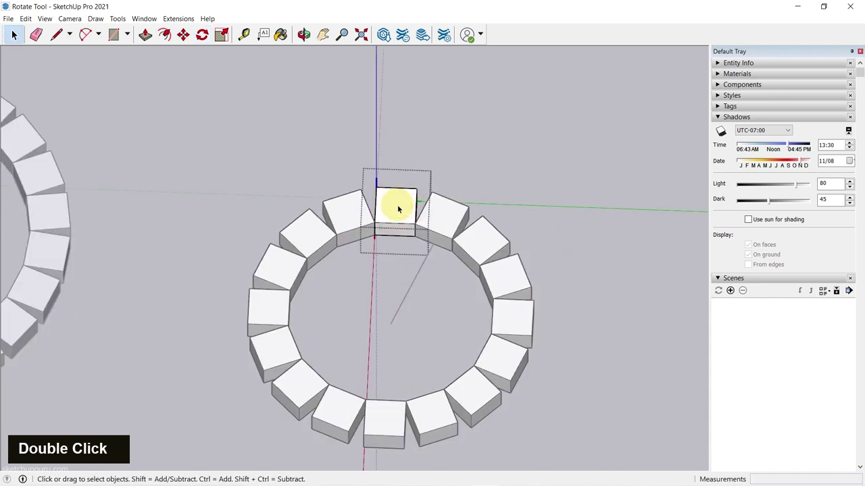
pyautogui.press('p')
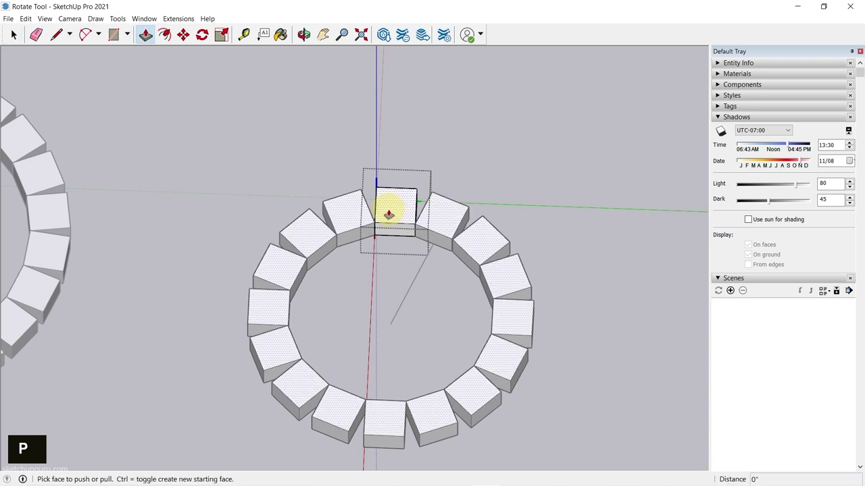
pyautogui.moveTo(387, 214); pyautogui.dragTo(367, 186)
pyautogui.moveTo(367, 186); pyautogui.dragTo(466, 281, button='middle')
pyautogui.scroll(-5, 392, 234)
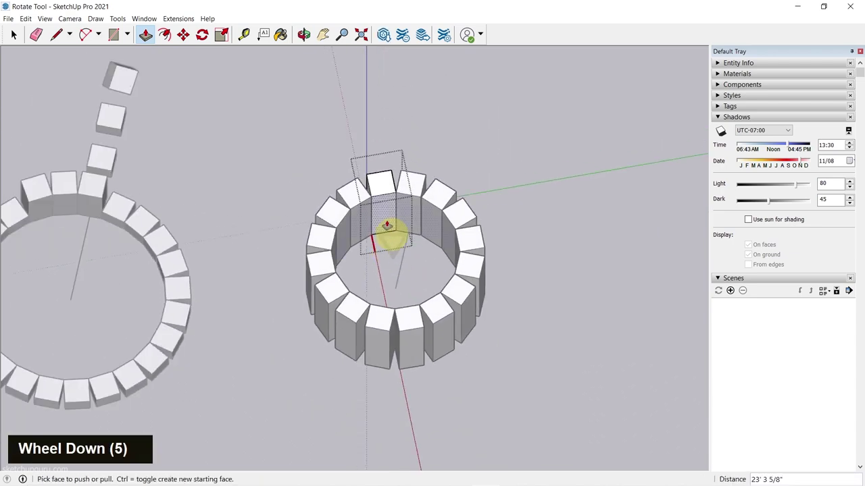
pyautogui.press('Escape')
pyautogui.press('space')
pyautogui.press('Escape')
pyautogui.press('Escape')
pyautogui.press('Escape')
pyautogui.moveTo(365, 260); pyautogui.dragTo(408, 215, button='middle')
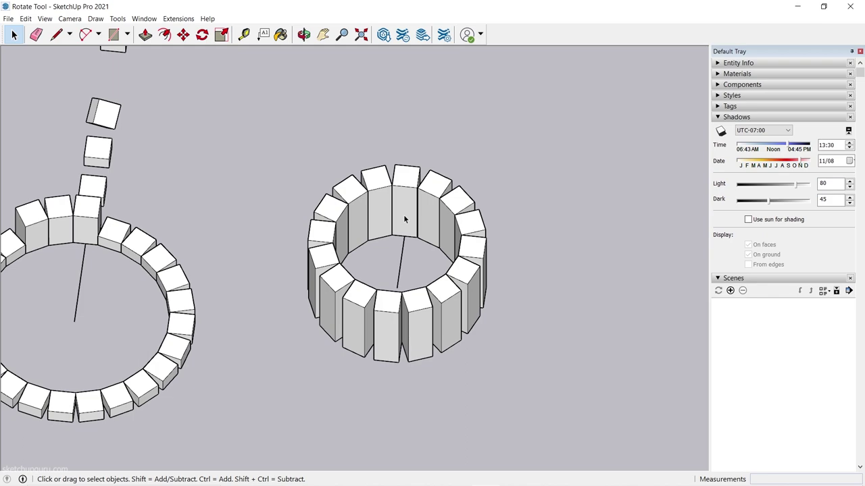
pyautogui.scroll(-2, 473, 223)
pyautogui.moveTo(498, 225); pyautogui.dragTo(428, 248, button='middle')
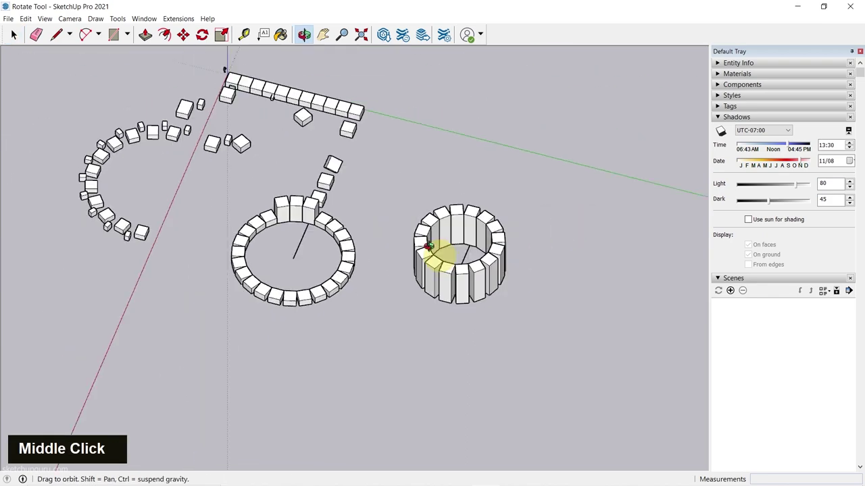
pyautogui.scroll(-4, 508, 243)
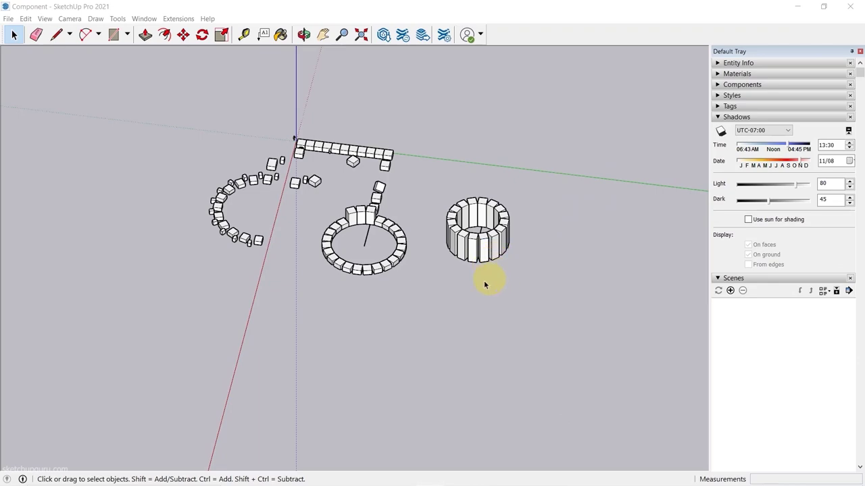
# Step: Scale the rotated box beside the two-box component uniformly, enlarging it slightly from a top corner about the opposite corner
pyautogui.moveTo(484, 285); pyautogui.dragTo(426, 170, button='middle')
pyautogui.scroll(6, 426, 170)
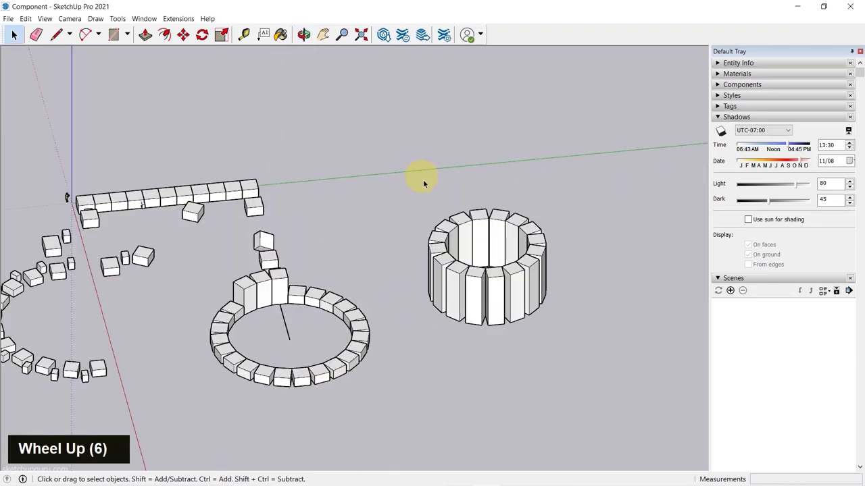
pyautogui.scroll(-3, 423, 183)
pyautogui.scroll(6, 125, 178)
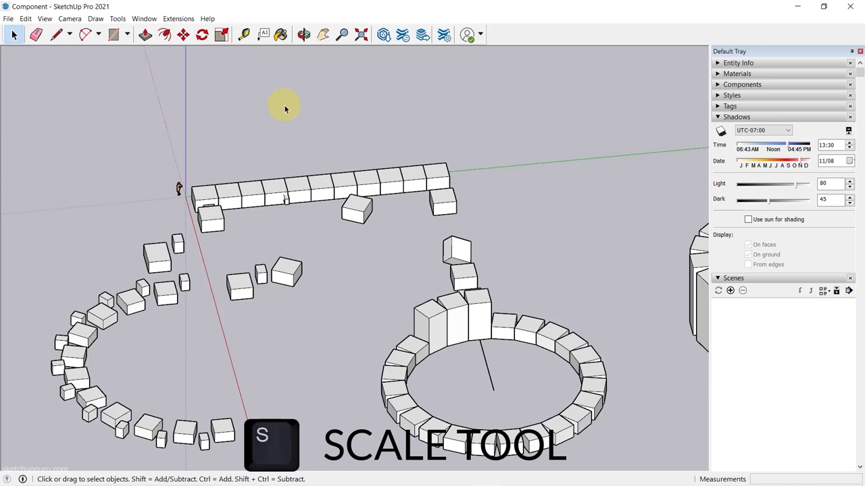
pyautogui.press('s')
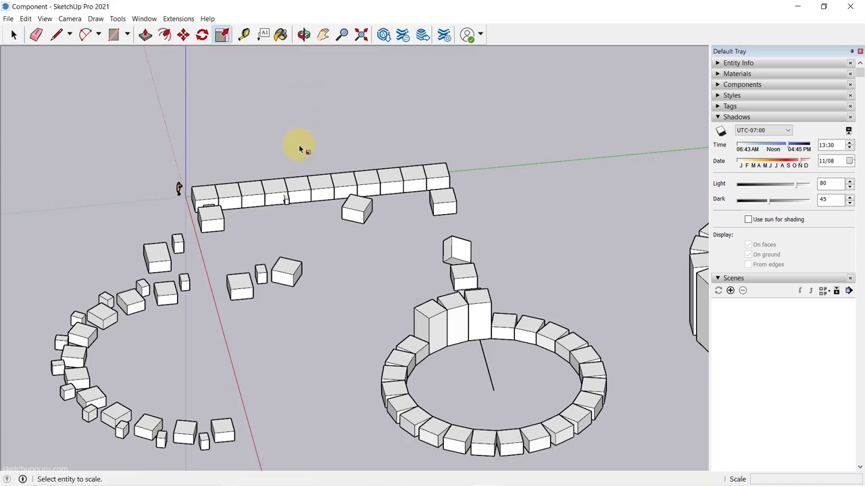
pyautogui.scroll(4, 286, 276)
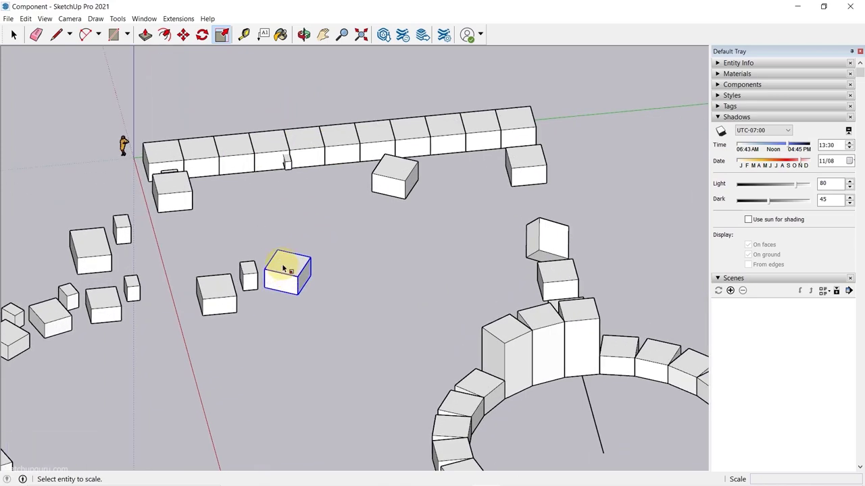
pyautogui.click(284, 268)
pyautogui.scroll(12, 284, 269)
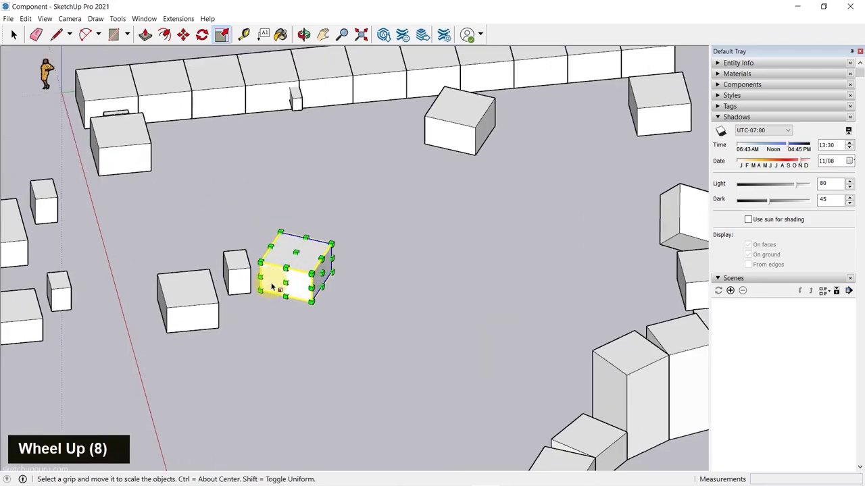
pyautogui.scroll(-4, 342, 272)
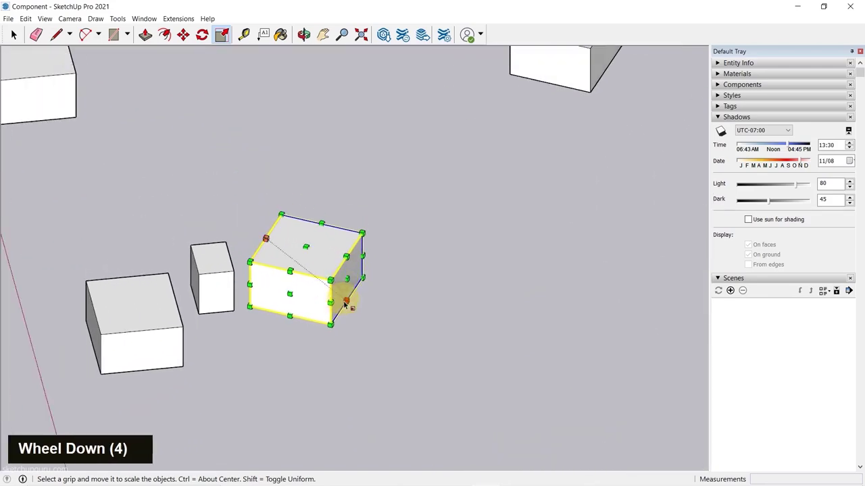
pyautogui.scroll(-4, 329, 286)
pyautogui.scroll(3, 258, 254)
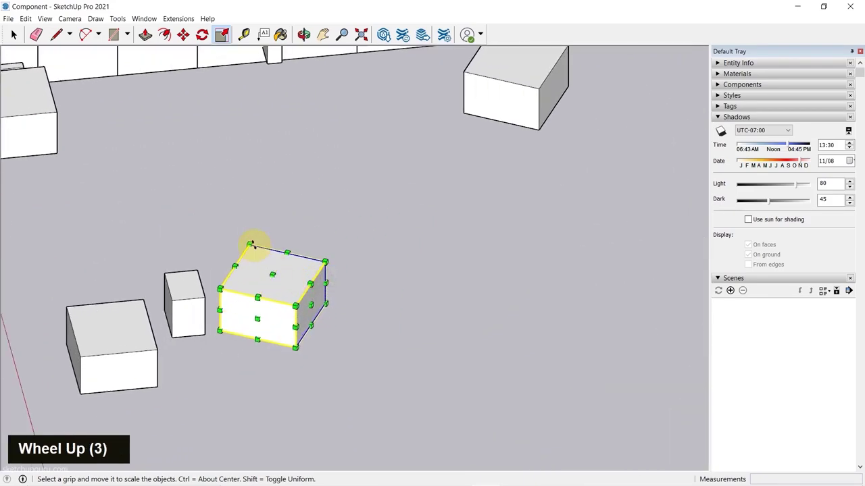
pyautogui.scroll(-3, 262, 353)
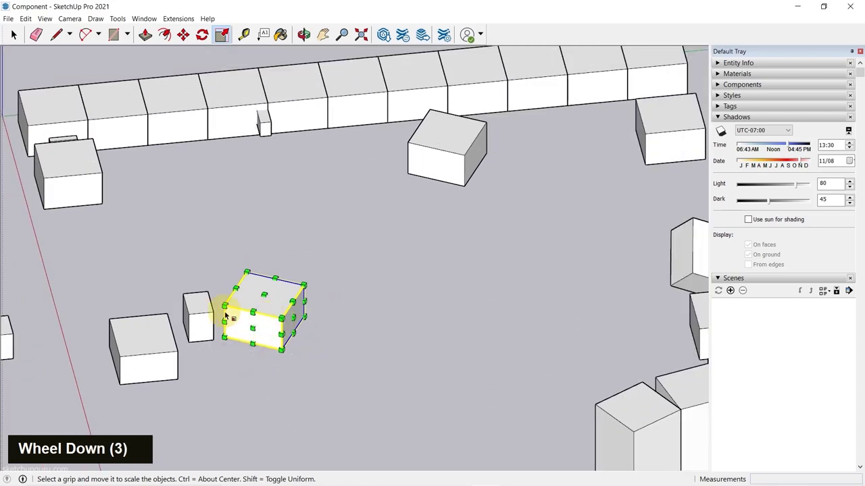
pyautogui.scroll(2, 304, 285)
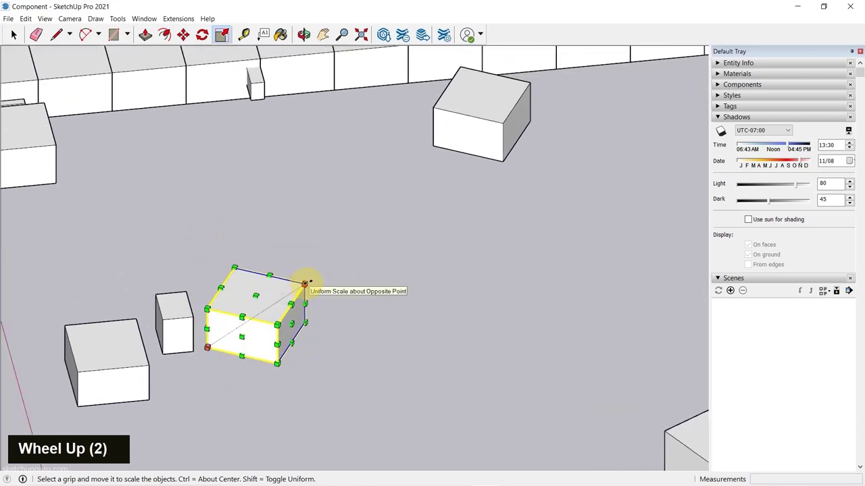
pyautogui.moveTo(305, 284); pyautogui.dragTo(335, 288)
pyautogui.scroll(-2, 358, 298)
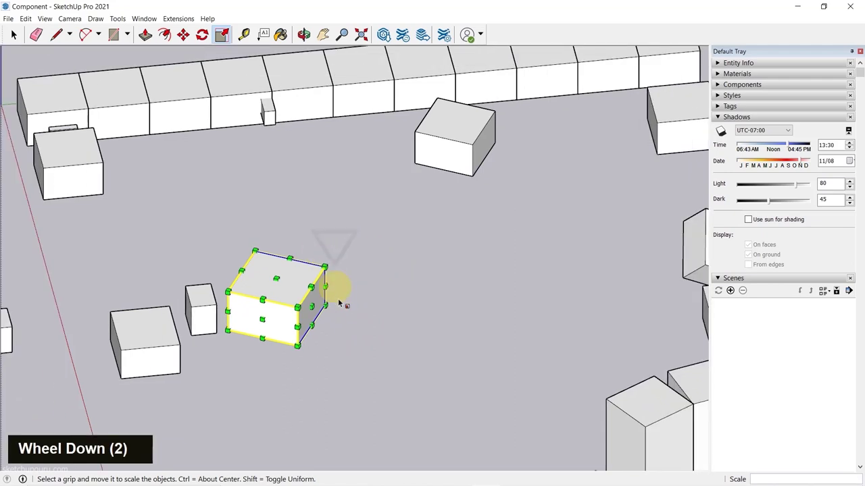
# Step: Stretch the rotated box wider along the green axis, by about 2.21 along red, and upward along blue
pyautogui.scroll(3, 335, 314)
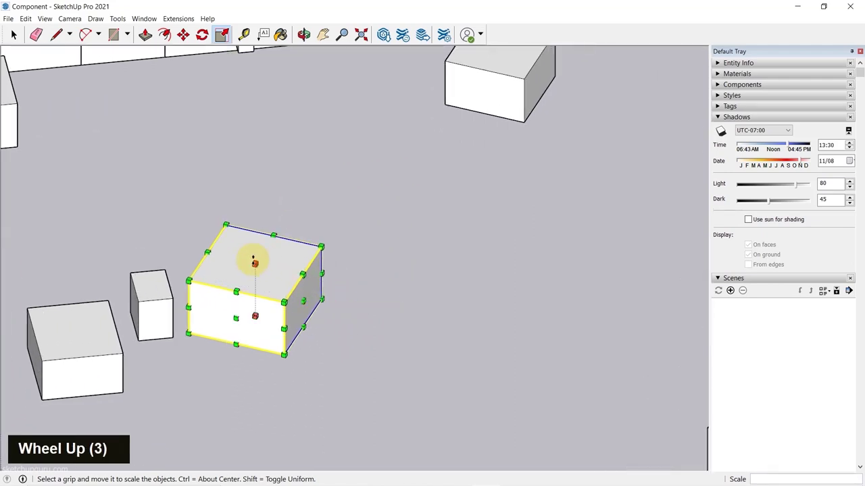
pyautogui.moveTo(303, 301); pyautogui.dragTo(339, 310)
pyautogui.moveTo(255, 322); pyautogui.dragTo(203, 382)
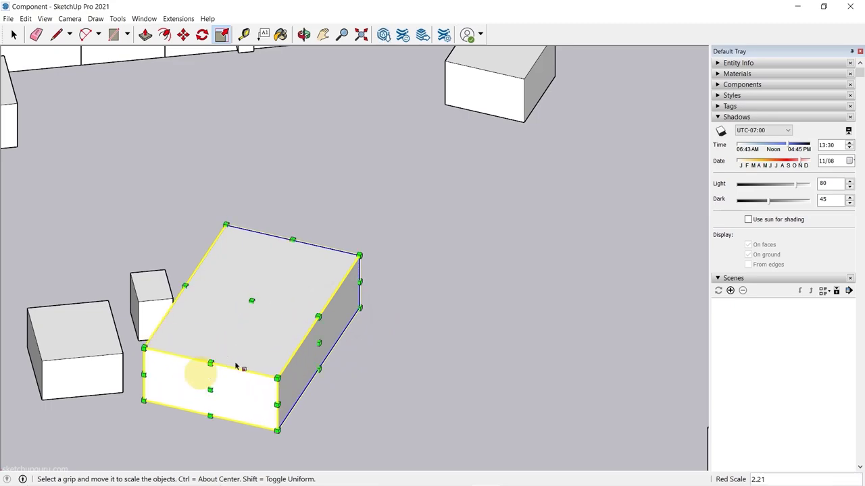
pyautogui.moveTo(253, 302); pyautogui.dragTo(242, 223)
pyautogui.scroll(-5, 270, 276)
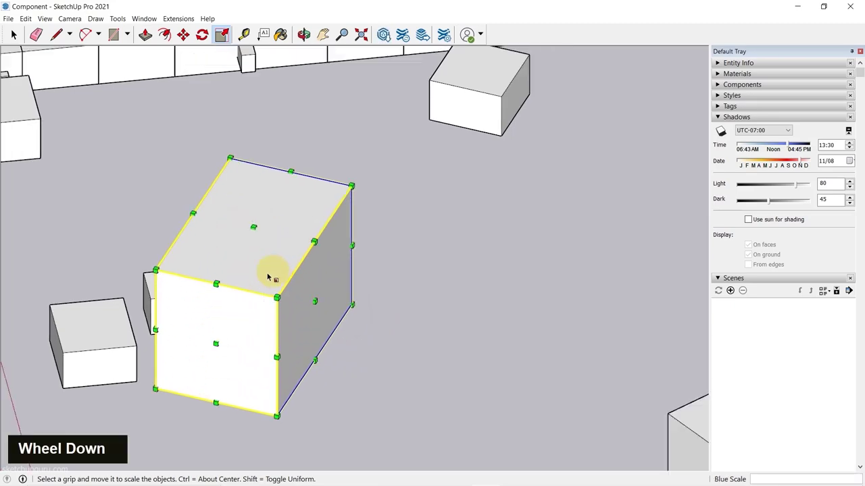
# Step: Stretch the enlarged box downward from the center of its bottom face
pyautogui.middleClick(314, 323)
pyautogui.moveTo(314, 323); pyautogui.dragTo(322, 59, button='middle')
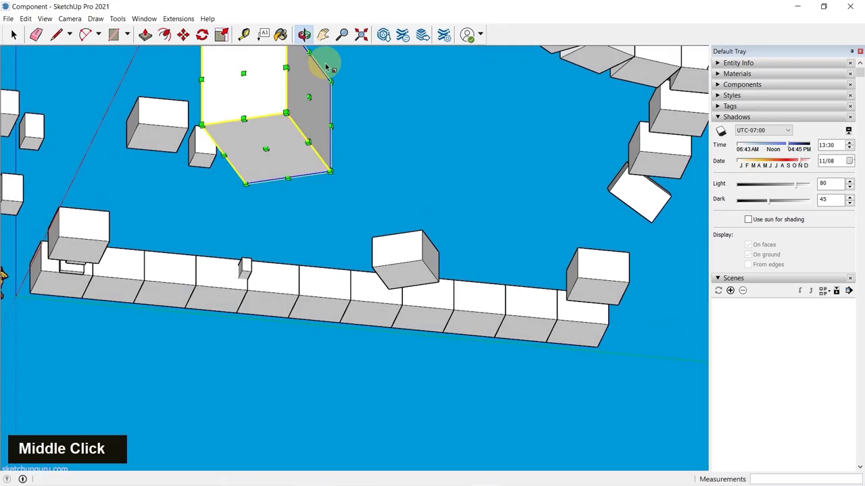
pyautogui.doubleClick(266, 149)
pyautogui.moveTo(259, 209); pyautogui.dragTo(244, 427, button='middle')
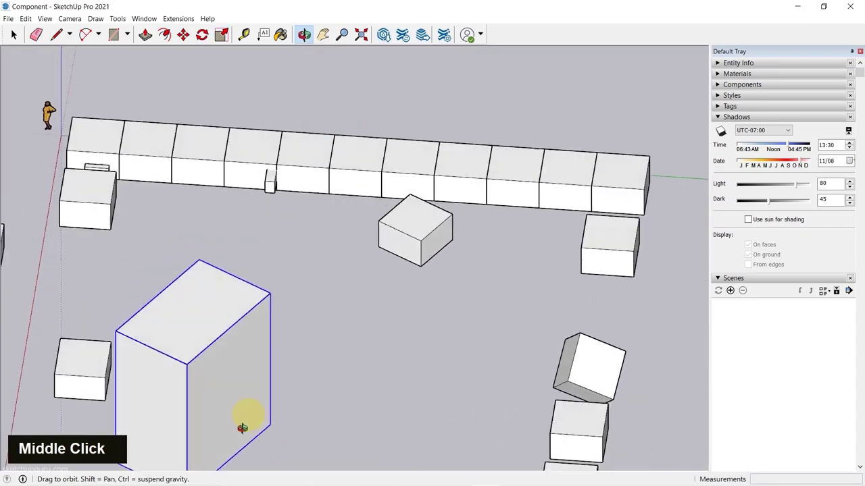
pyautogui.scroll(-4, 452, 202)
pyautogui.scroll(6, 239, 325)
pyautogui.scroll(3, 304, 282)
pyautogui.moveTo(305, 282); pyautogui.dragTo(338, 350, button='middle')
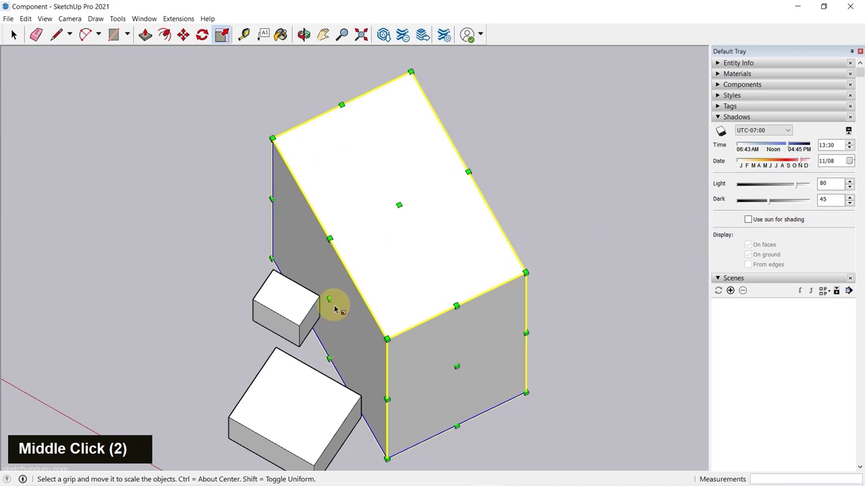
# Step: Narrow the tall box from its side face and shrink it uniformly from a top corner
pyautogui.moveTo(334, 305); pyautogui.dragTo(348, 290)
pyautogui.moveTo(525, 272); pyautogui.dragTo(469, 232)
pyautogui.moveTo(468, 232); pyautogui.dragTo(33, 174, button='middle')
pyautogui.scroll(2, 303, 241)
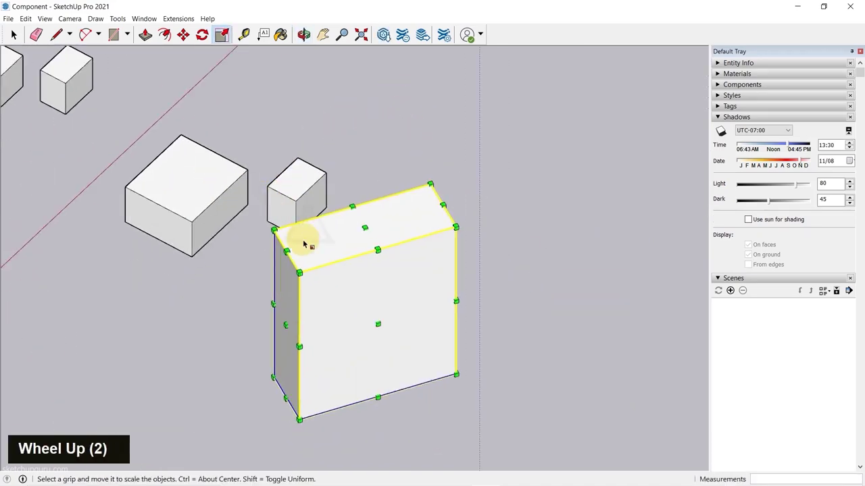
# Step: Shrink the narrowed box once more from the top and finish scaling it
pyautogui.moveTo(304, 241); pyautogui.dragTo(482, 239, button='middle')
pyautogui.scroll(3, 478, 223)
pyautogui.moveTo(473, 208); pyautogui.dragTo(405, 223)
pyautogui.moveTo(419, 226); pyautogui.dragTo(106, 231, button='middle')
pyautogui.scroll(-3, 410, 247)
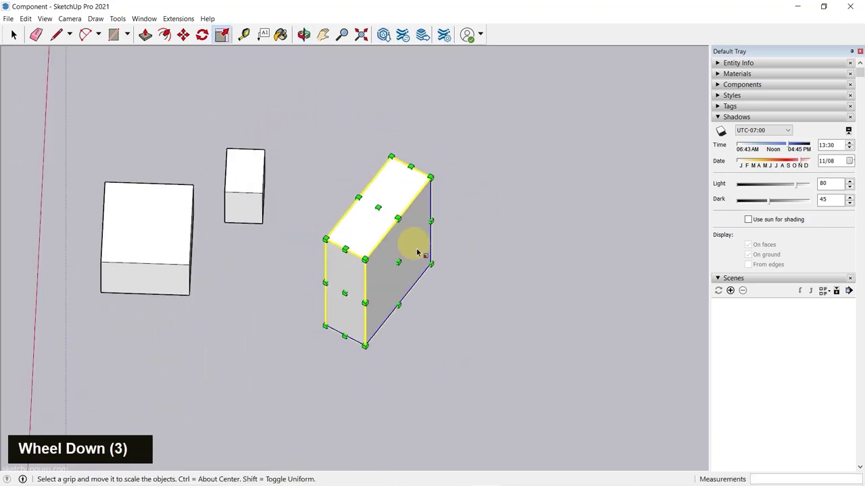
pyautogui.moveTo(410, 247); pyautogui.dragTo(307, 213, button='middle')
pyautogui.press('s')
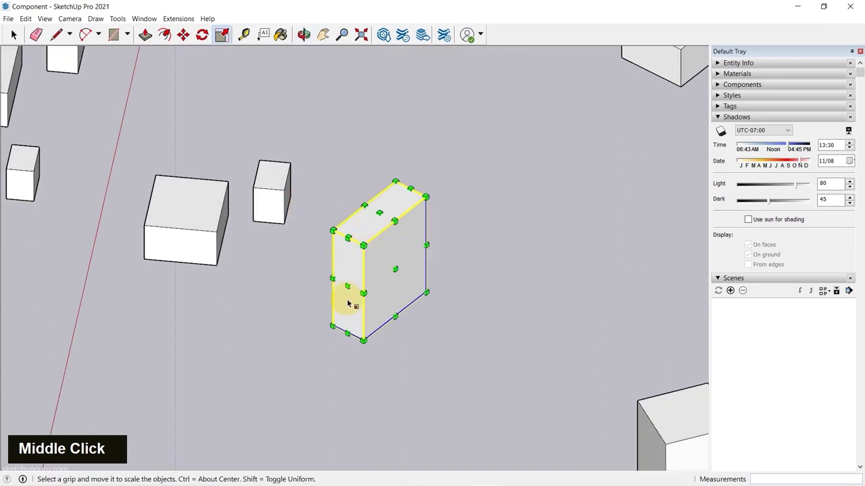
pyautogui.press('space')
pyautogui.scroll(-3, 368, 266)
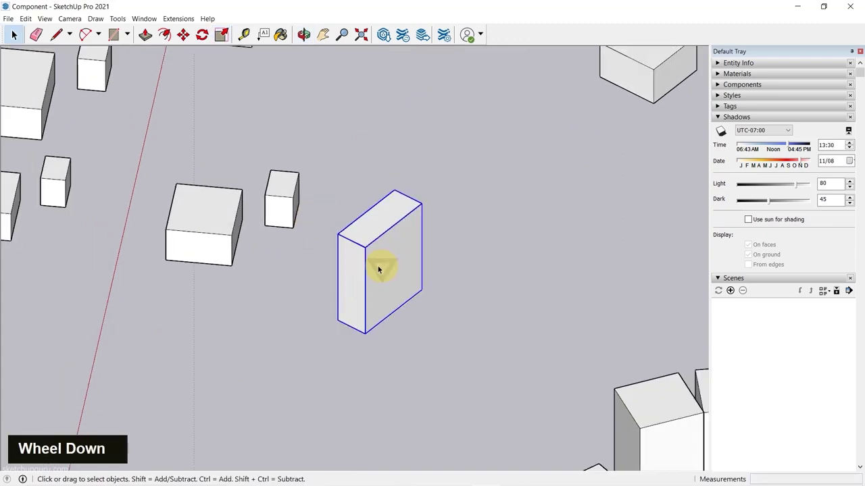
# Step: Scale the component made of a large and a small box uniformly by a factor of 0.5 from its top corner
pyautogui.scroll(4, 212, 218)
pyautogui.middleClick(313, 249)
pyautogui.scroll(-3, 367, 199)
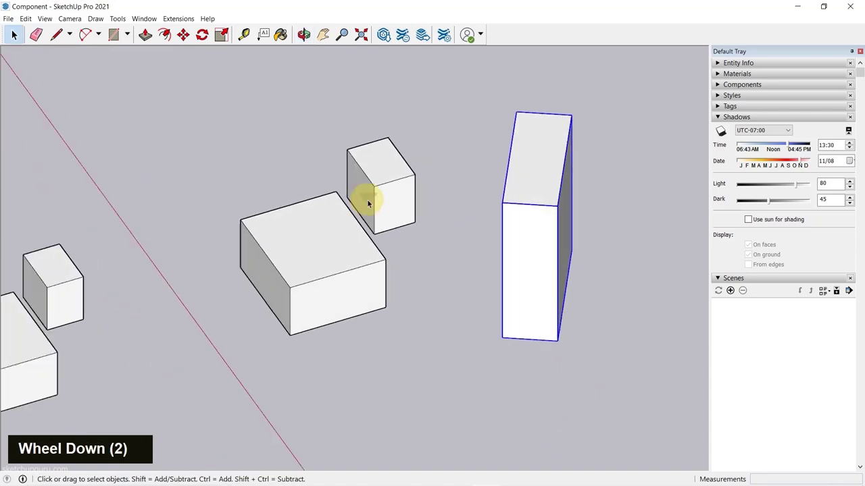
pyautogui.click(331, 258)
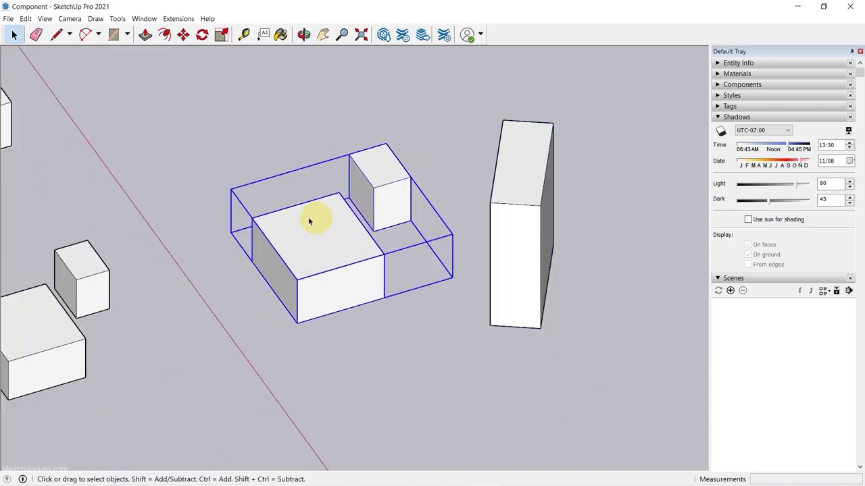
pyautogui.scroll(-4, 310, 210)
pyautogui.scroll(3, 304, 217)
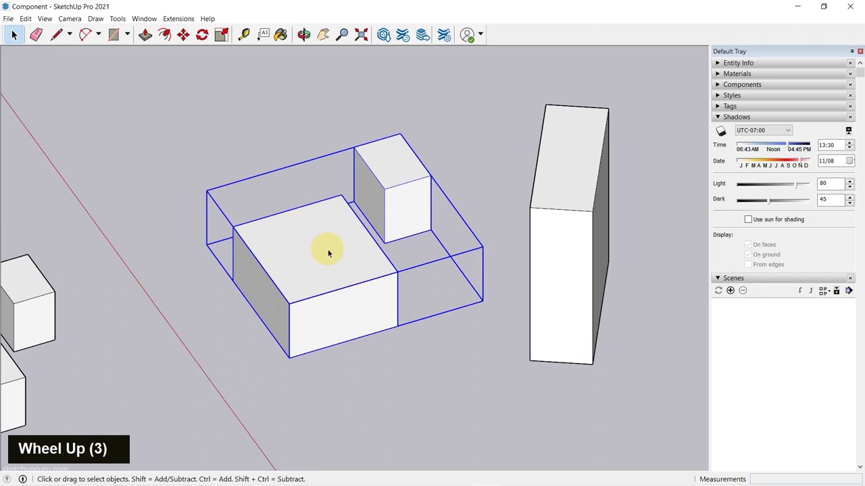
pyautogui.press('s')
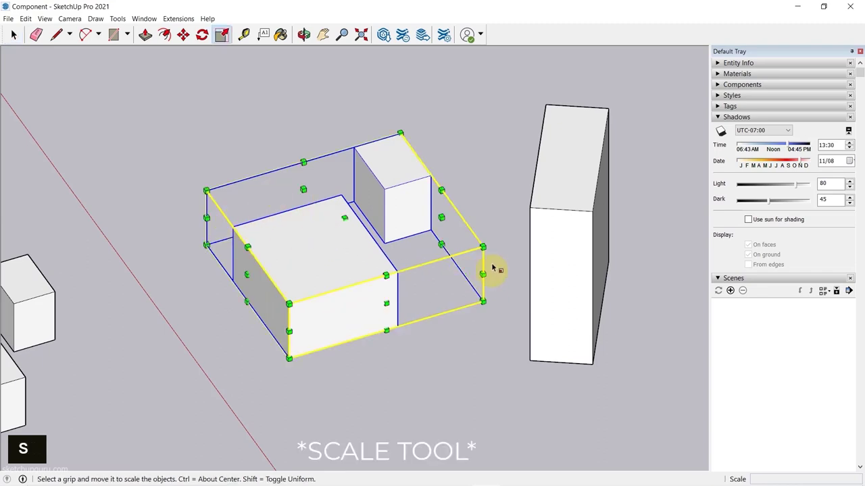
pyautogui.click(482, 247)
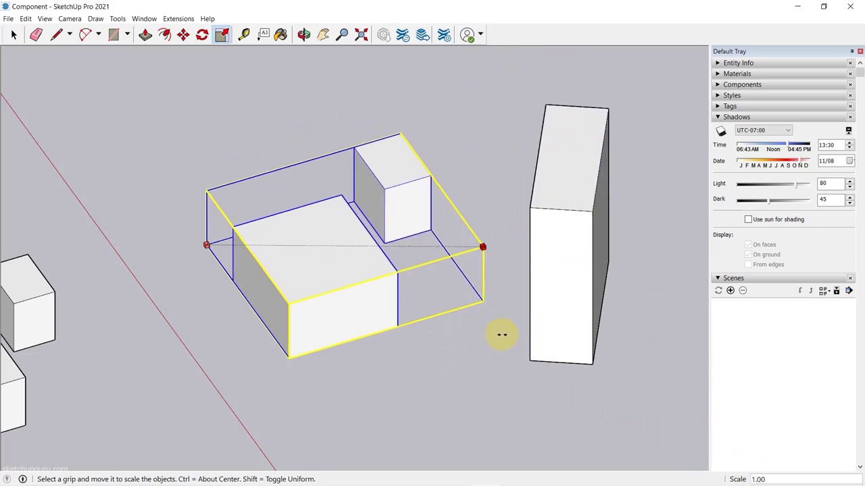
pyautogui.write('.5')
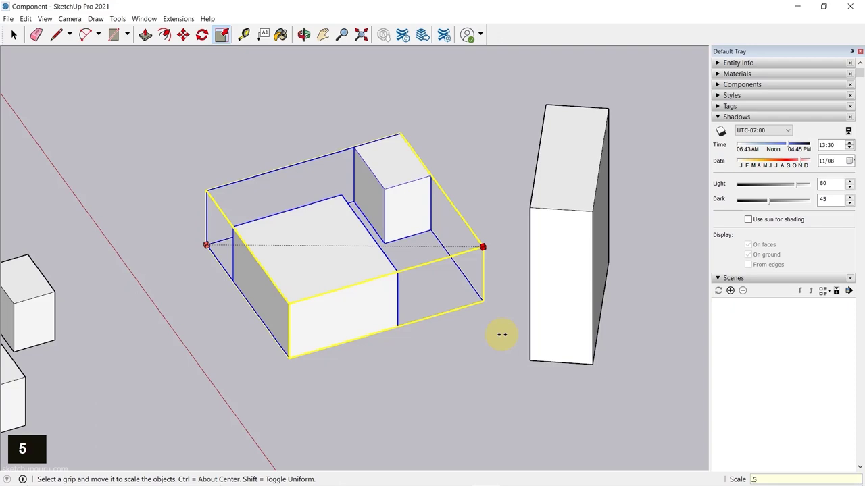
pyautogui.press('Return')
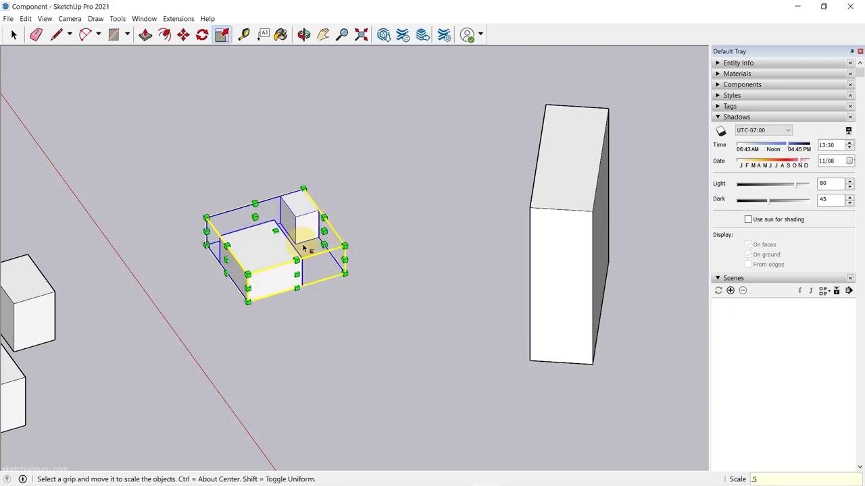
# Step: Scale the two-box component back up uniformly by a factor of 2
pyautogui.moveTo(345, 245); pyautogui.dragTo(405, 205)
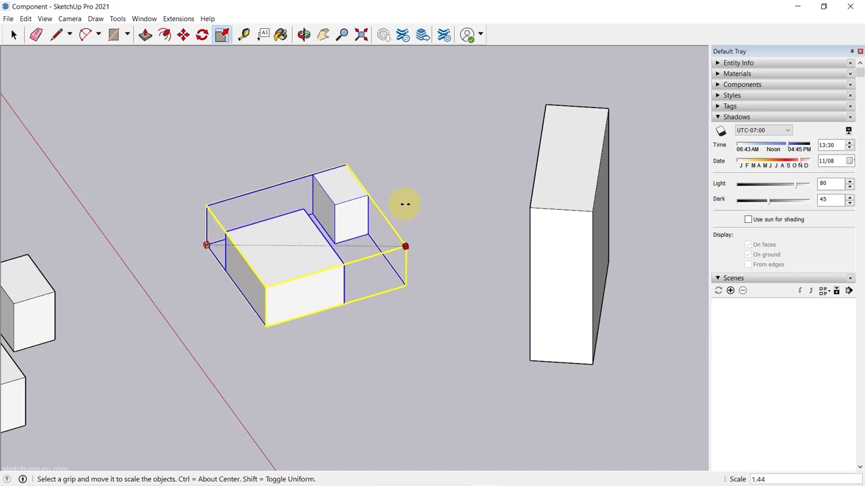
pyautogui.write('2')
pyautogui.press('Return')
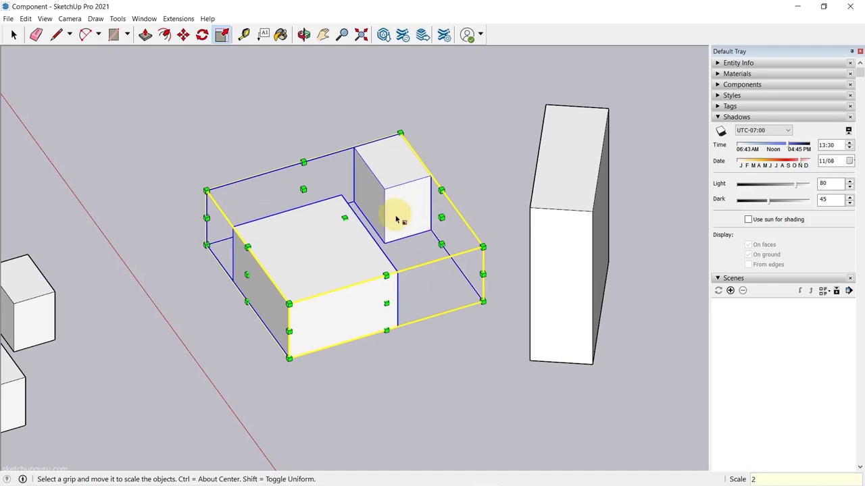
# Step: Stretch the two-box component outward along the green axis and by 1.50 along the red axis, and end scaling
pyautogui.moveTo(415, 258); pyautogui.dragTo(205, 311, button='middle')
pyautogui.scroll(-2, 344, 295)
pyautogui.scroll(-6, 376, 279)
pyautogui.moveTo(377, 279)
pyautogui.mouseDown(button='middle')
pyautogui.moveTo(543, 315)
pyautogui.moveTo(385, 283)
pyautogui.mouseUp(button='middle')
pyautogui.scroll(6, 385, 282)
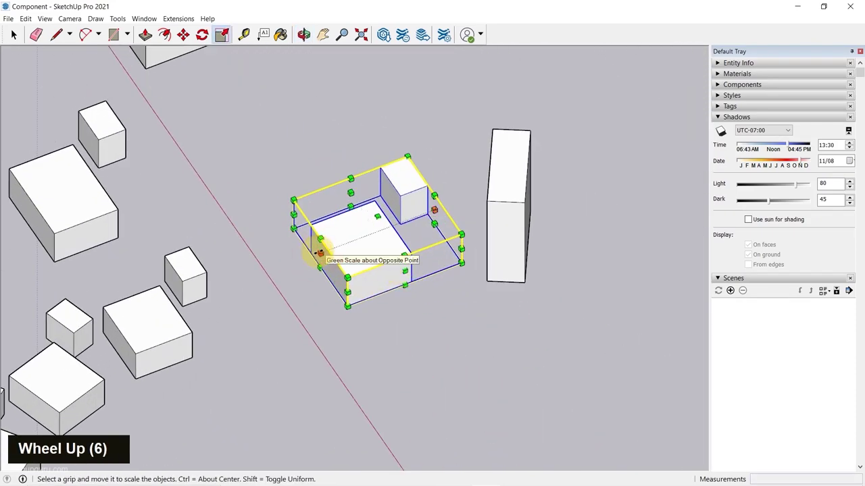
pyautogui.click(319, 255)
pyautogui.click(277, 261)
pyautogui.click(379, 280)
pyautogui.click(400, 305)
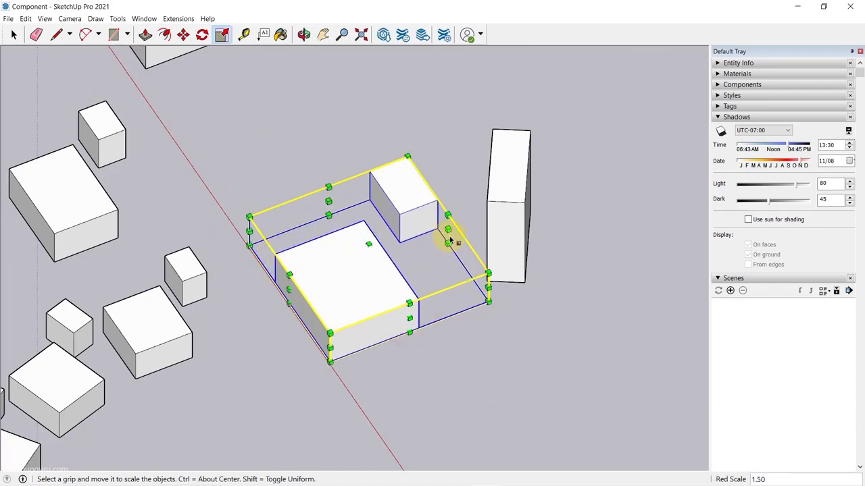
pyautogui.click(440, 231)
pyautogui.middleClick(386, 268)
pyautogui.press('space')
# Step: Open the standalone box near the far end of the box row for editing and select all its geometry
pyautogui.scroll(-12, 386, 268)
pyautogui.scroll(7, 259, 251)
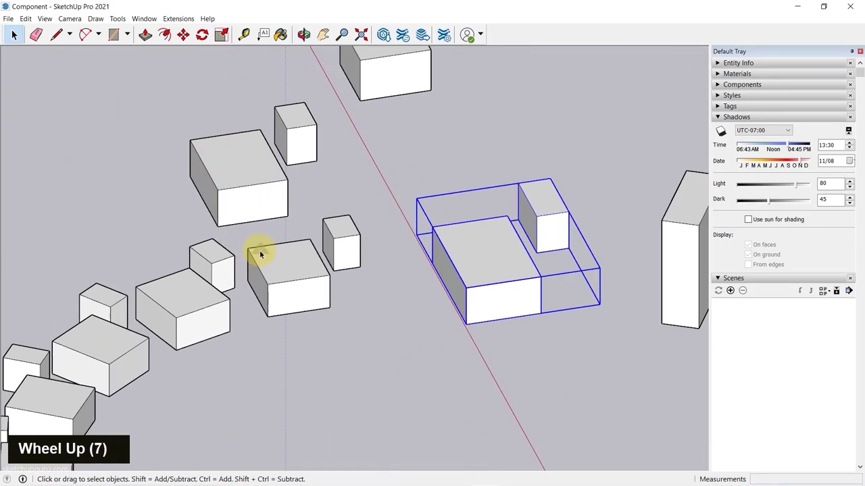
pyautogui.moveTo(259, 251); pyautogui.dragTo(443, 289, button='middle')
pyautogui.scroll(-7, 442, 289)
pyautogui.scroll(-4, 570, 232)
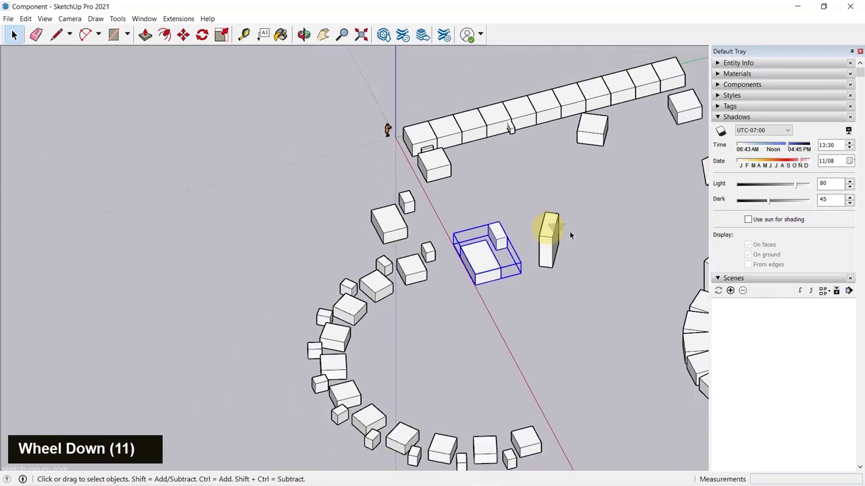
pyautogui.keyDown('shift'); pyautogui.moveTo(570, 231); pyautogui.dragTo(428, 285, button='middle'); pyautogui.keyUp('shift')
pyautogui.scroll(5, 477, 231)
pyautogui.moveTo(478, 230); pyautogui.dragTo(462, 344, button='middle')
pyautogui.scroll(5, 399, 332)
pyautogui.doubleClick(420, 276)
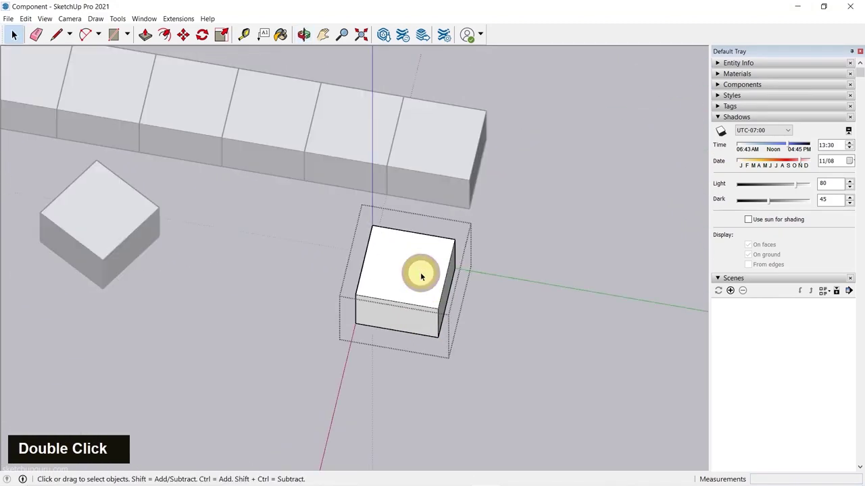
pyautogui.moveTo(417, 275); pyautogui.dragTo(432, 255, button='middle')
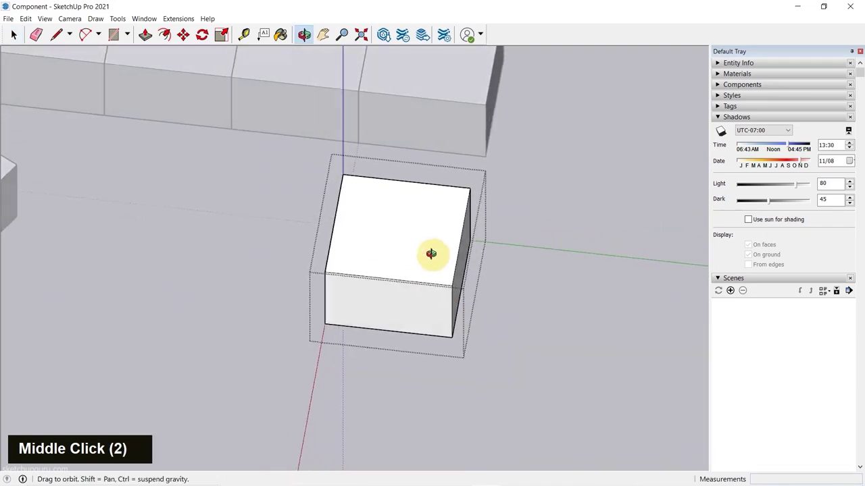
pyautogui.moveTo(282, 170); pyautogui.dragTo(318, 228, button='middle')
pyautogui.scroll(-3, 267, 186)
pyautogui.moveTo(241, 151); pyautogui.dragTo(546, 380)
pyautogui.moveTo(414, 343); pyautogui.dragTo(267, 250, button='middle')
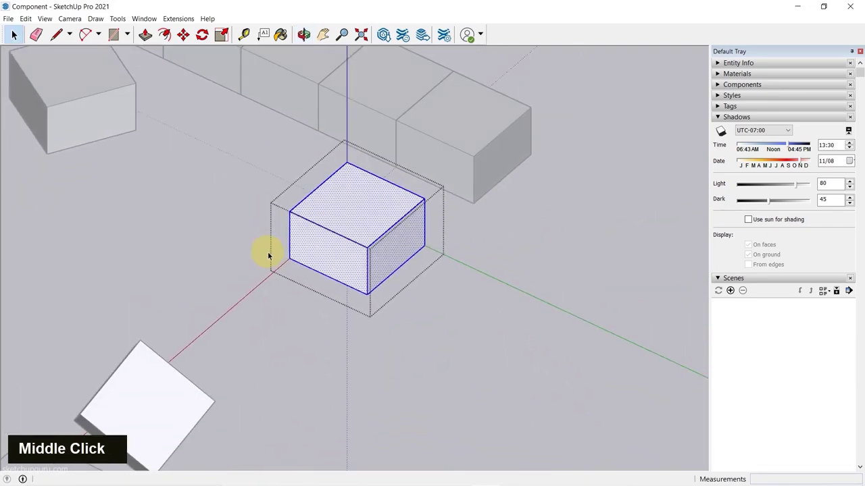
# Step: Scale the box's geometry along the green axis to an exact width of 3' and exit the box's editing
pyautogui.press('s')
pyautogui.scroll(5, 358, 263)
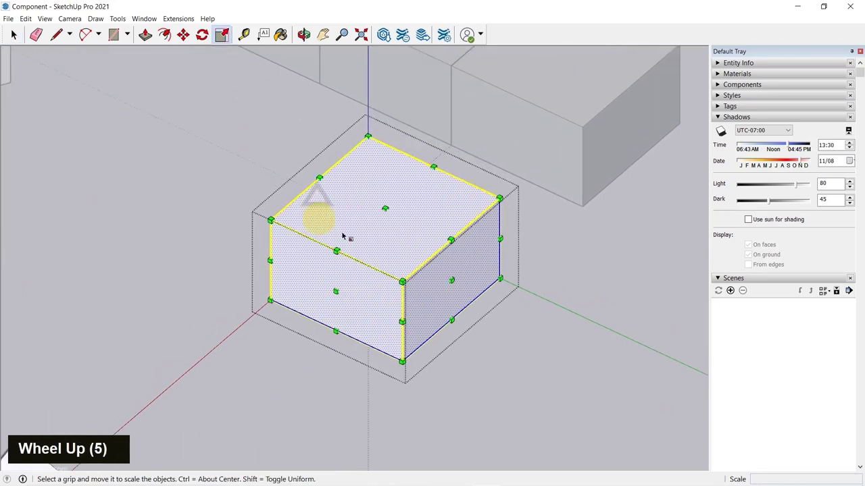
pyautogui.click(449, 281)
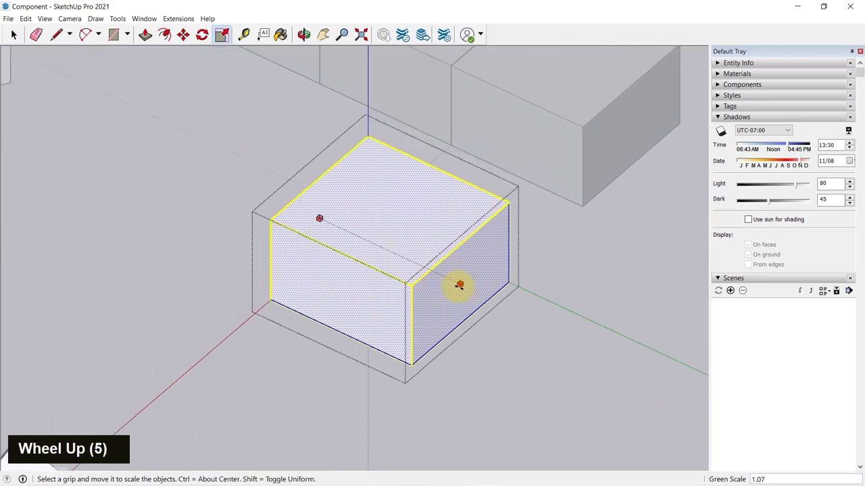
pyautogui.moveTo(480, 291); pyautogui.dragTo(518, 313, button='middle')
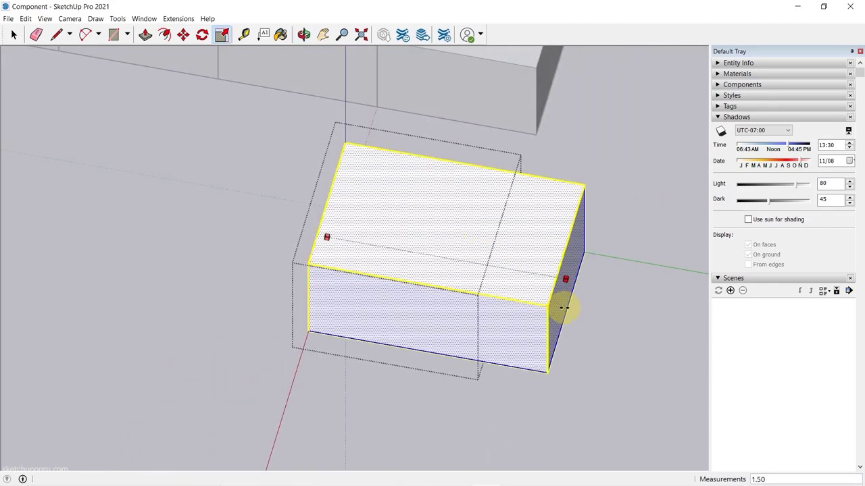
pyautogui.write('3')
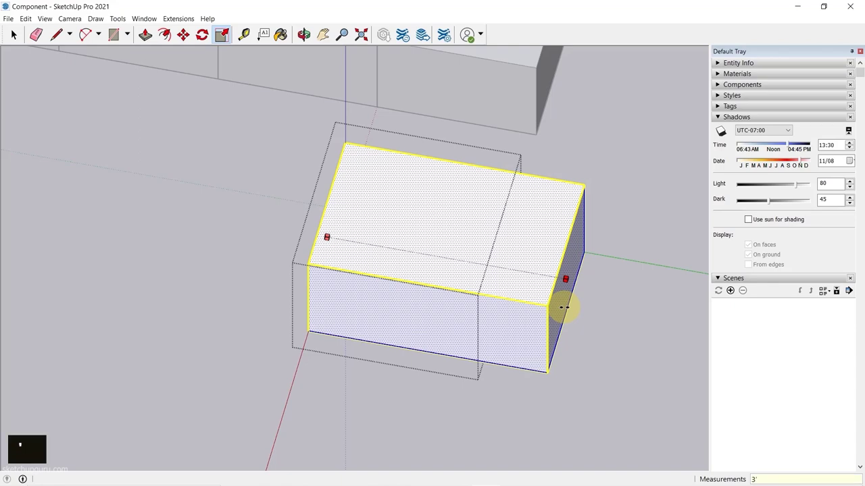
pyautogui.press('Return')
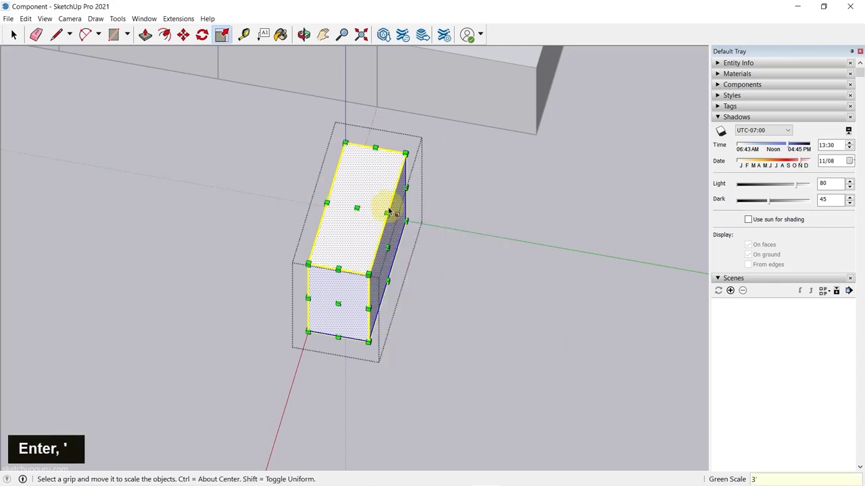
pyautogui.press('space')
pyautogui.click(460, 230)
# Step: Select the narrowed box and measure its width along the green axis across the top face
pyautogui.scroll(3, 377, 212)
pyautogui.click(363, 211)
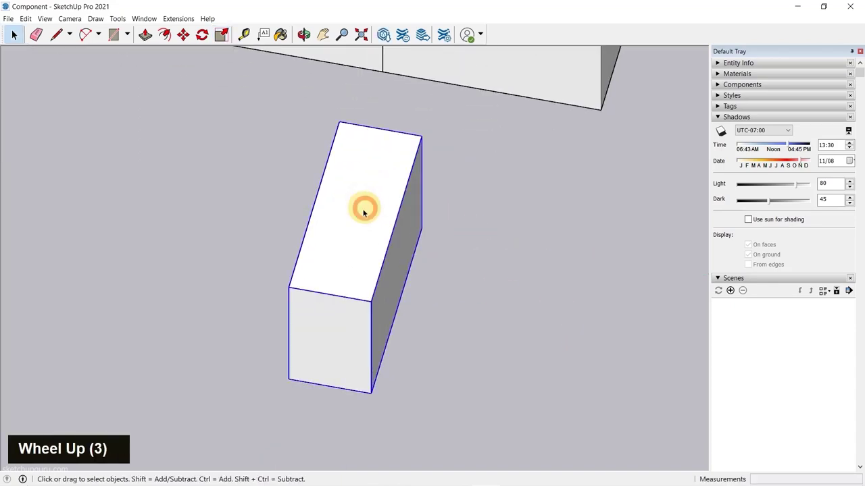
pyautogui.press('t')
pyautogui.click(314, 204)
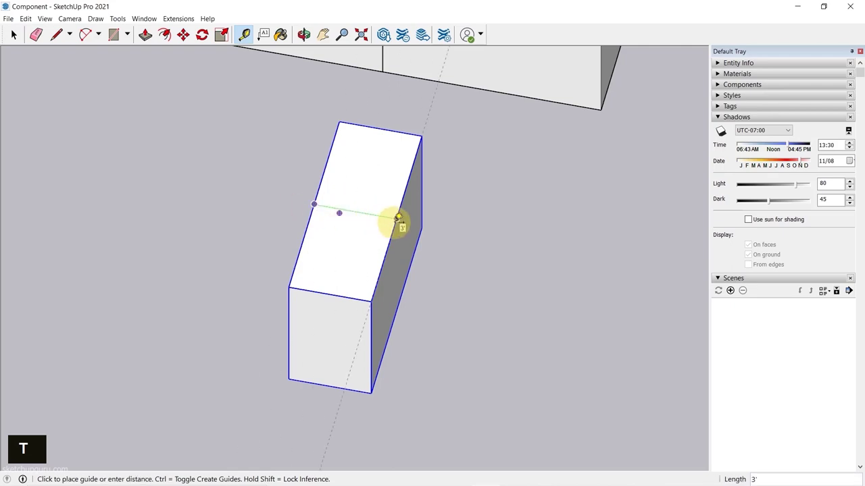
pyautogui.press('space')
# Step: Scale the selected box along the red axis to an exact length of 3'
pyautogui.scroll(-5, 396, 219)
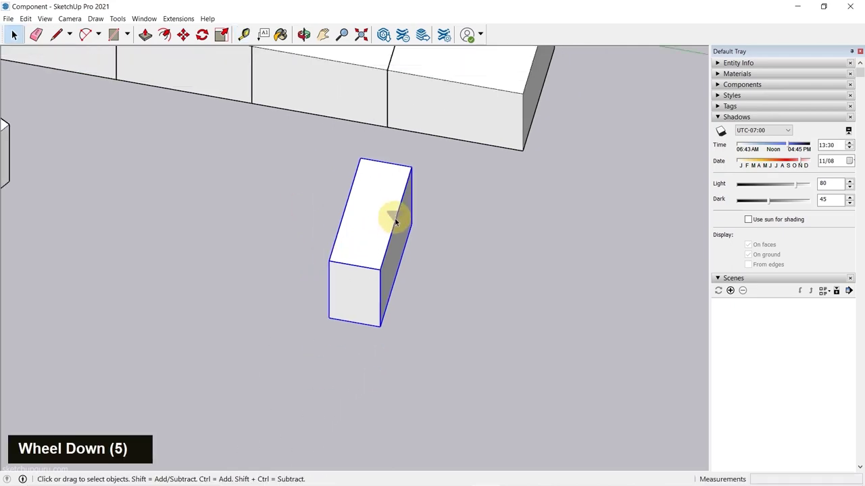
pyautogui.moveTo(396, 218); pyautogui.dragTo(274, 229, button='middle')
pyautogui.press('s')
pyautogui.moveTo(251, 235); pyautogui.dragTo(160, 232)
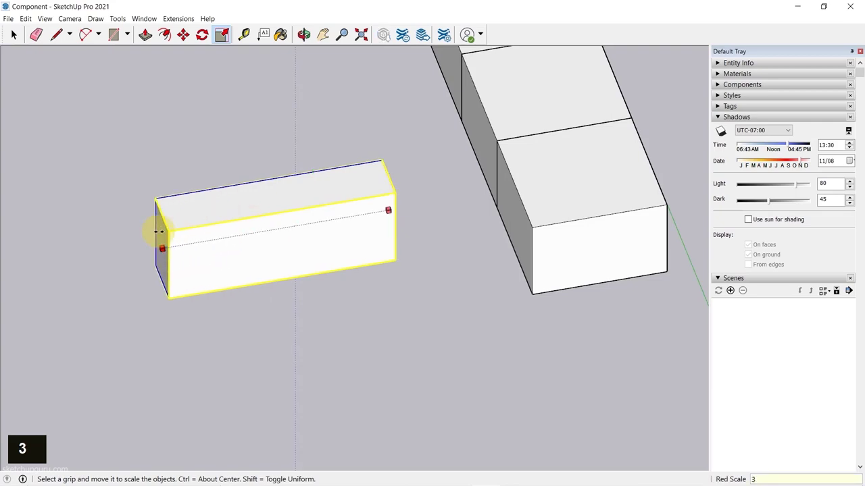
pyautogui.write("3'")
pyautogui.press('Return')
pyautogui.scroll(2, 349, 199)
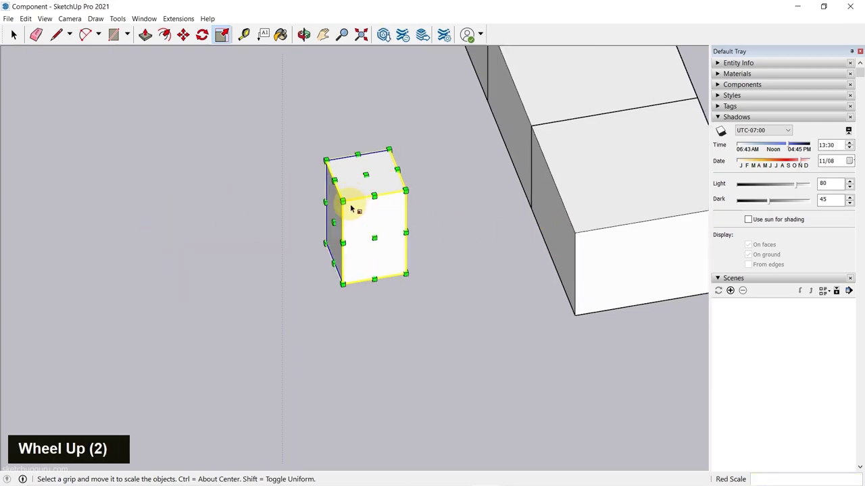
# Step: Measure the box's top edge along the red axis
pyautogui.press('t')
pyautogui.scroll(1, 353, 187)
pyautogui.click(339, 199)
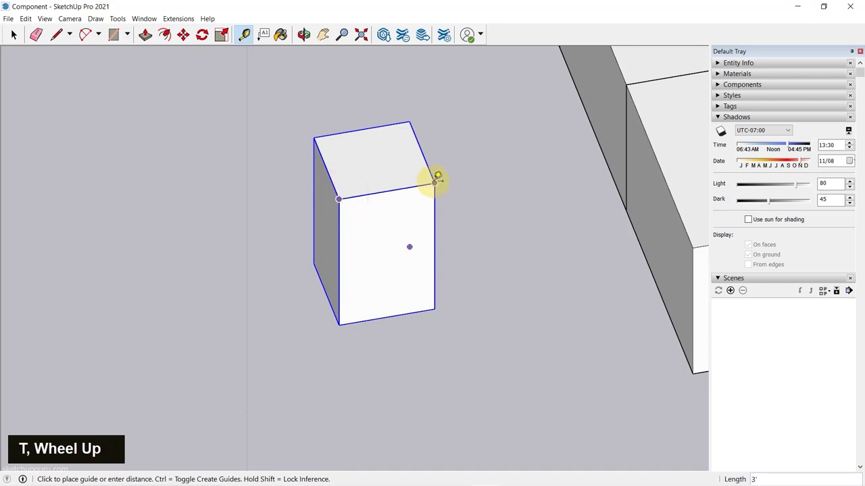
pyautogui.press('space')
# Step: Scale the box along the blue axis from its top face to an exact height of 3' and end scaling
pyautogui.moveTo(436, 184); pyautogui.dragTo(417, 212, button='middle')
pyautogui.scroll(5, 394, 175)
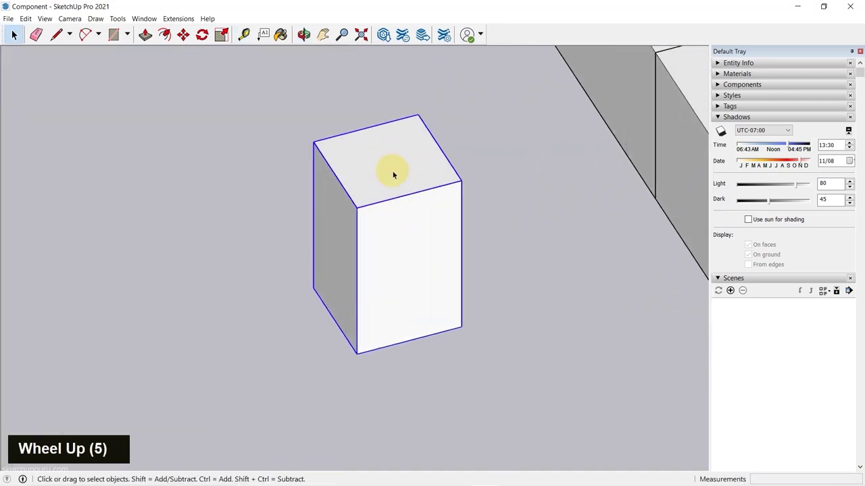
pyautogui.press('s')
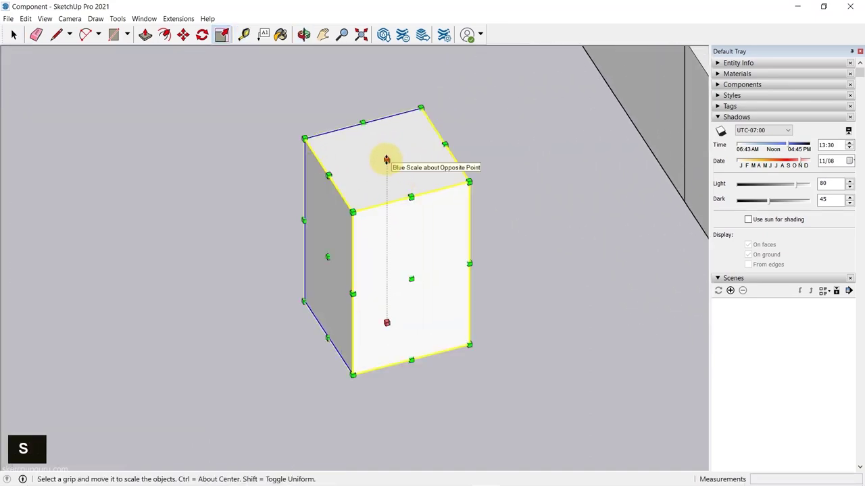
pyautogui.moveTo(386, 160); pyautogui.dragTo(392, 221)
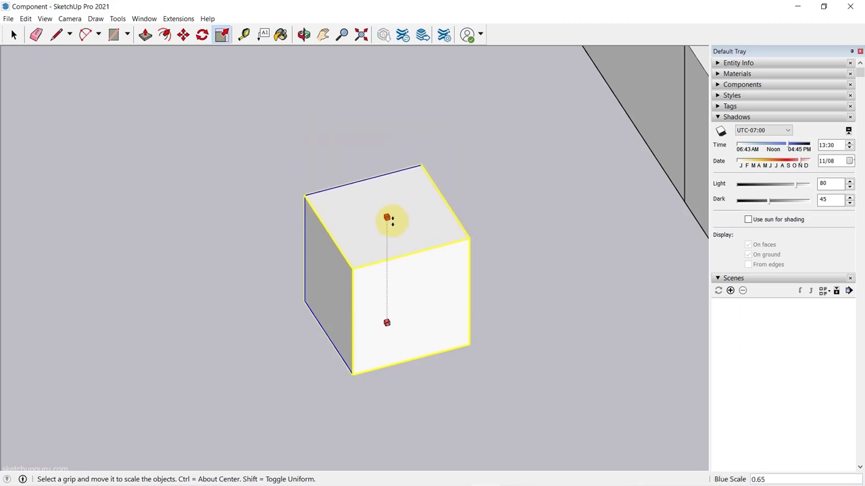
pyautogui.write('3')
pyautogui.press('Return')
pyautogui.moveTo(411, 309); pyautogui.dragTo(466, 279, button='middle')
pyautogui.scroll(-2, 406, 266)
pyautogui.press('Escape')
pyautogui.scroll(-20, 436, 282)
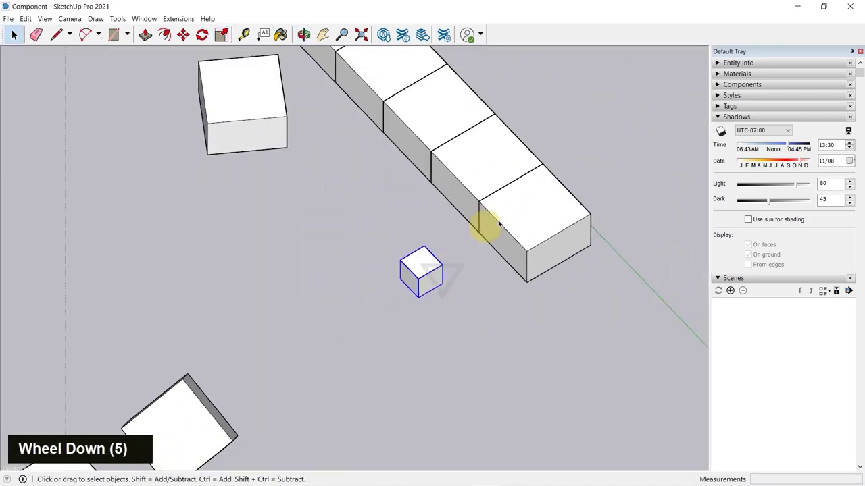
pyautogui.scroll(-2, 491, 274)
pyautogui.moveTo(340, 221); pyautogui.dragTo(610, 212, button='middle')
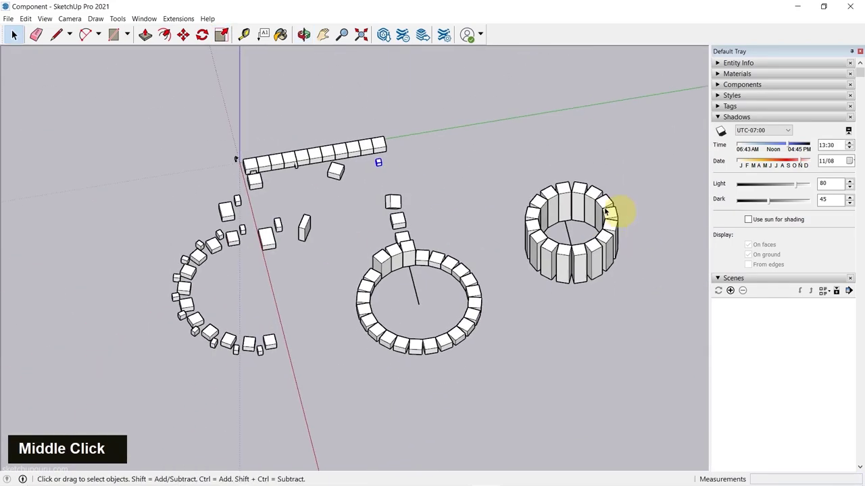
pyautogui.scroll(4, 309, 147)
pyautogui.moveTo(503, 238); pyautogui.dragTo(376, 222, button='middle')
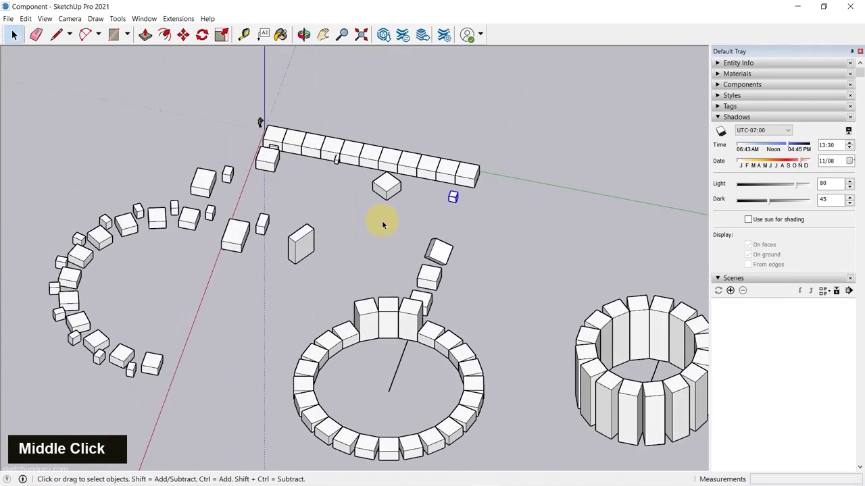